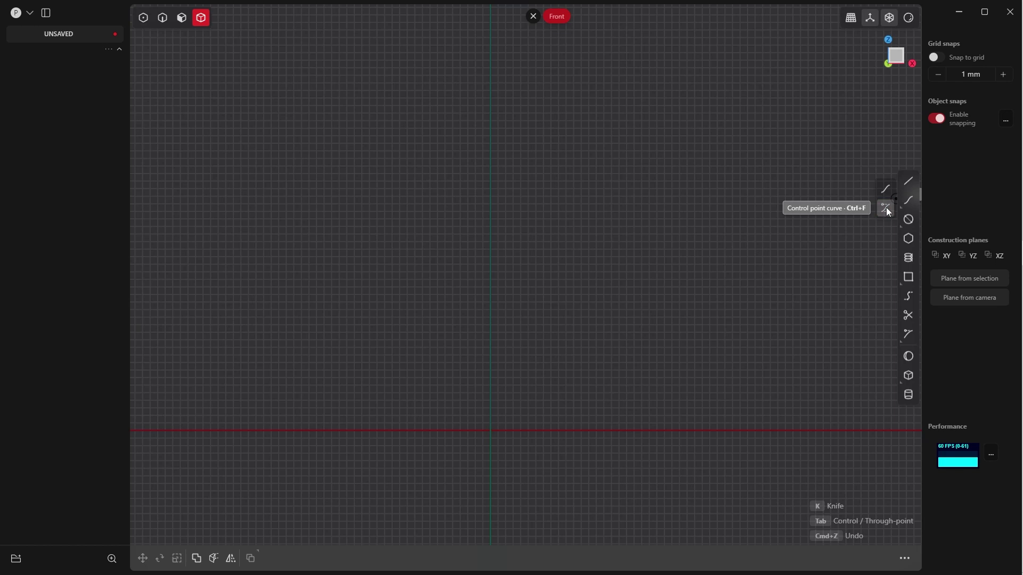
Draw a four-point control point curve about 4229 mm long, bulging outward on the positive X side of the Z axis
{"action": "left_click", "coordinate": [886, 208]}
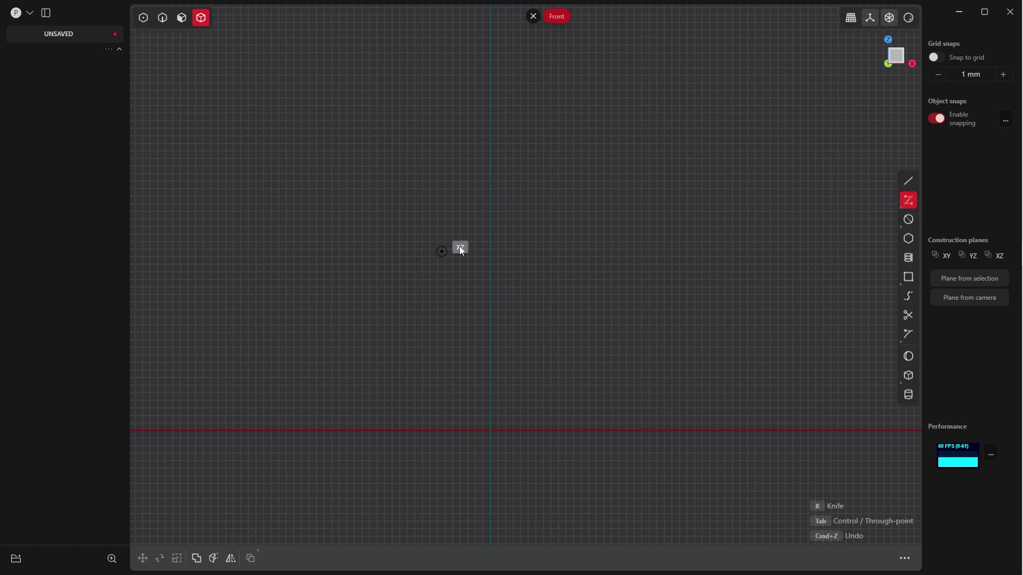
{"action": "left_click", "coordinate": [522, 193]}
{"action": "left_click", "coordinate": [612, 213]}
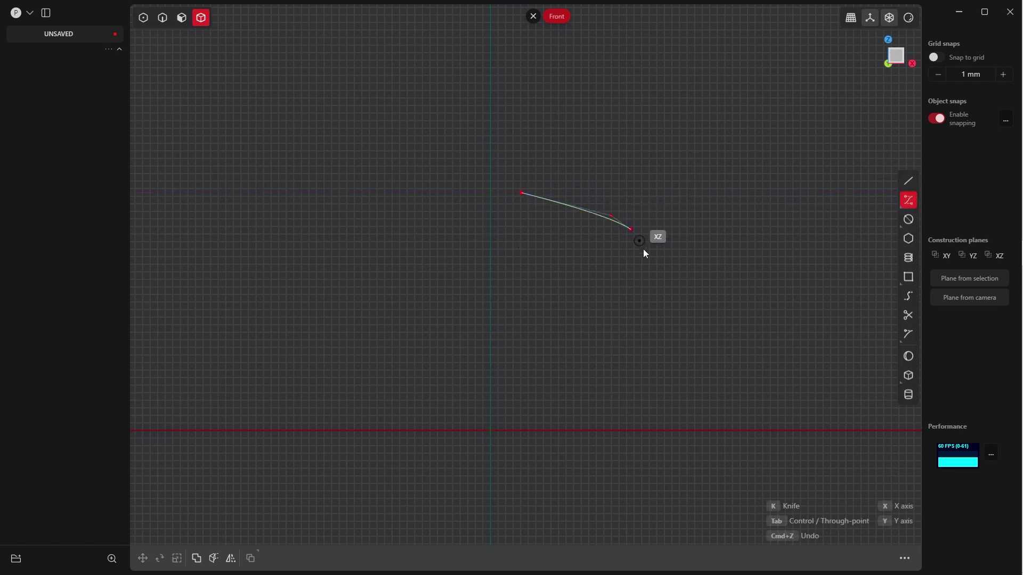
{"action": "left_click", "coordinate": [624, 308]}
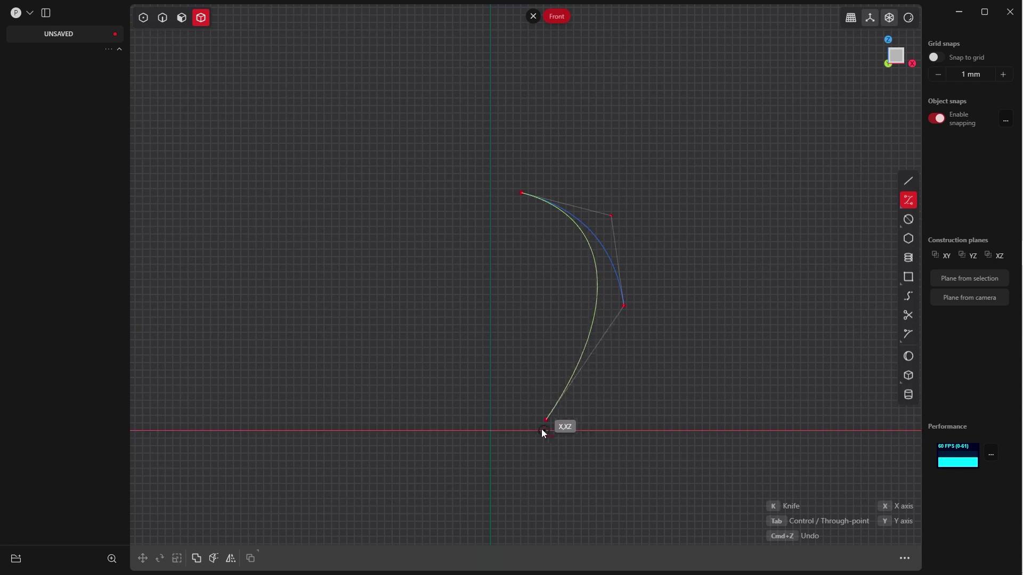
{"action": "left_click", "coordinate": [520, 460]}
{"action": "key", "text": "Return"}
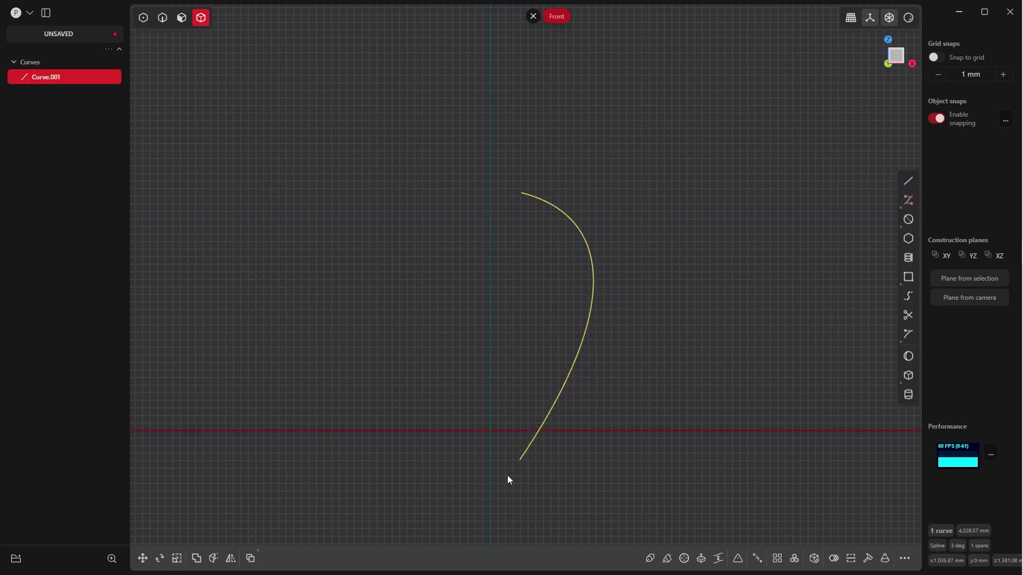
Draw a horizontal guide line about 1455 mm long from the Z axis in negative X, near the height of the curve's upper end
{"action": "middle_click_drag", "start_coordinate": [610, 257], "coordinate": [694, 242], "text": "shift"}
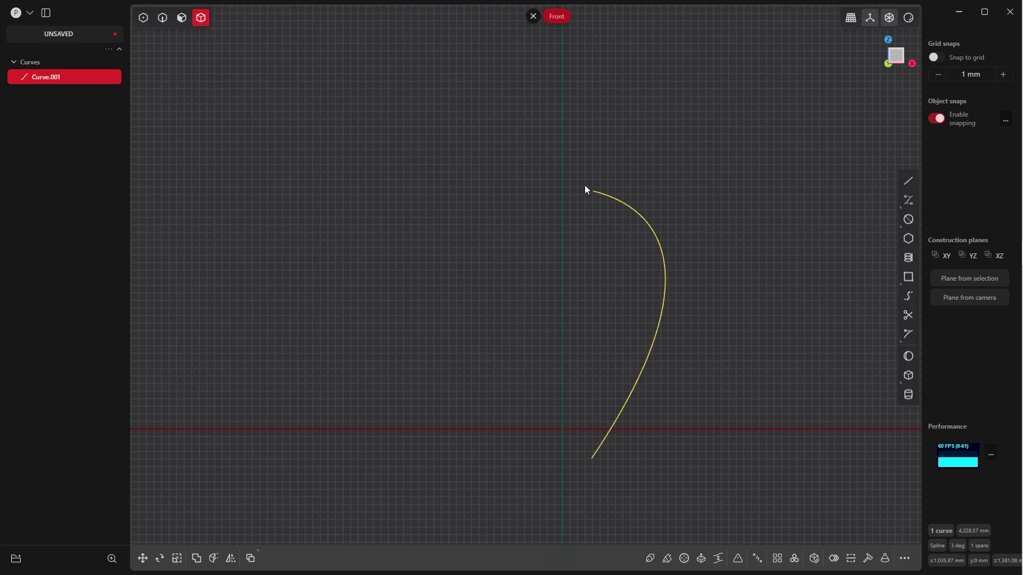
{"action": "key", "text": "l"}
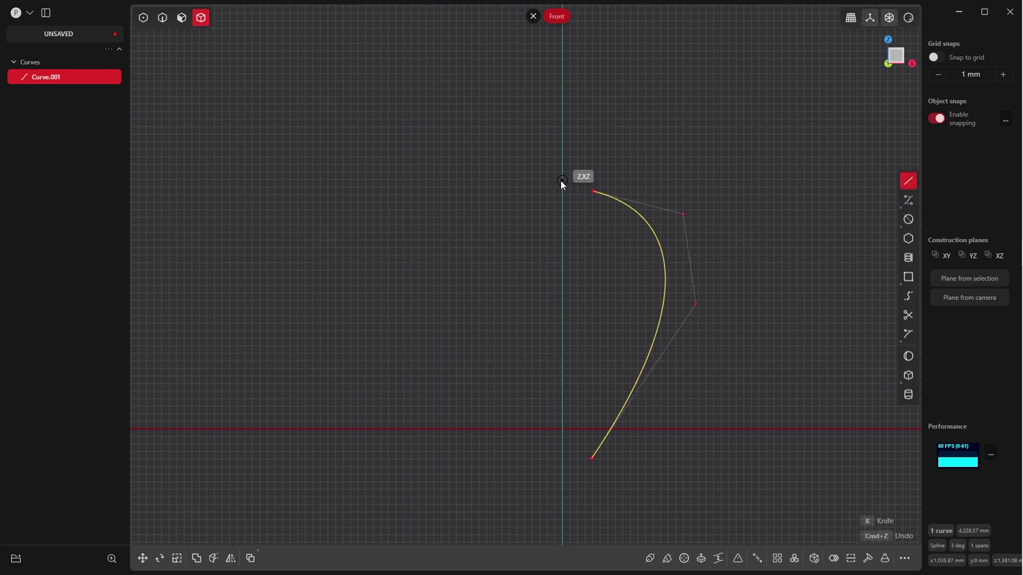
{"action": "left_click", "coordinate": [562, 189]}
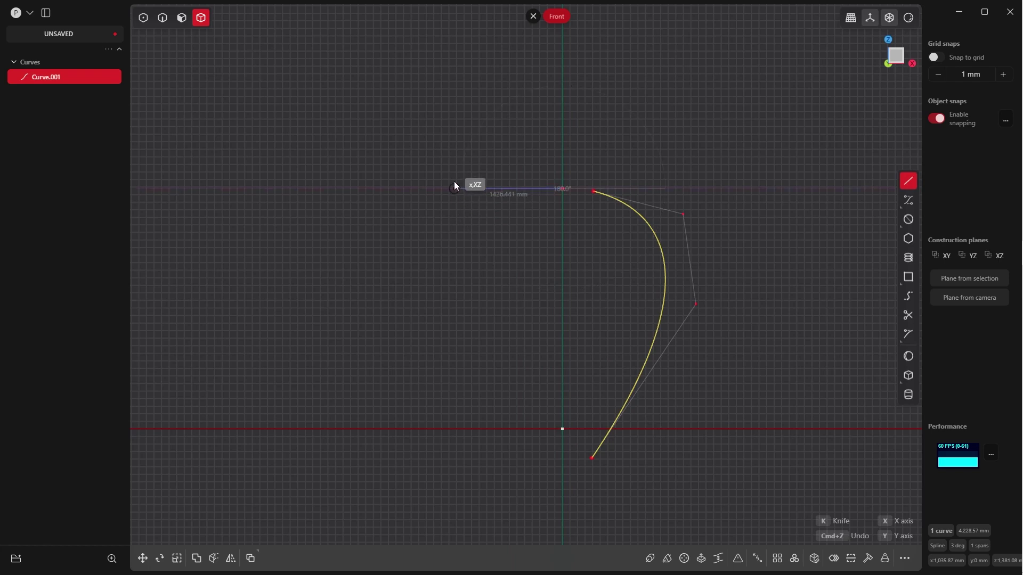
{"action": "left_click", "coordinate": [453, 188]}
{"action": "right_click", "coordinate": [456, 205]}
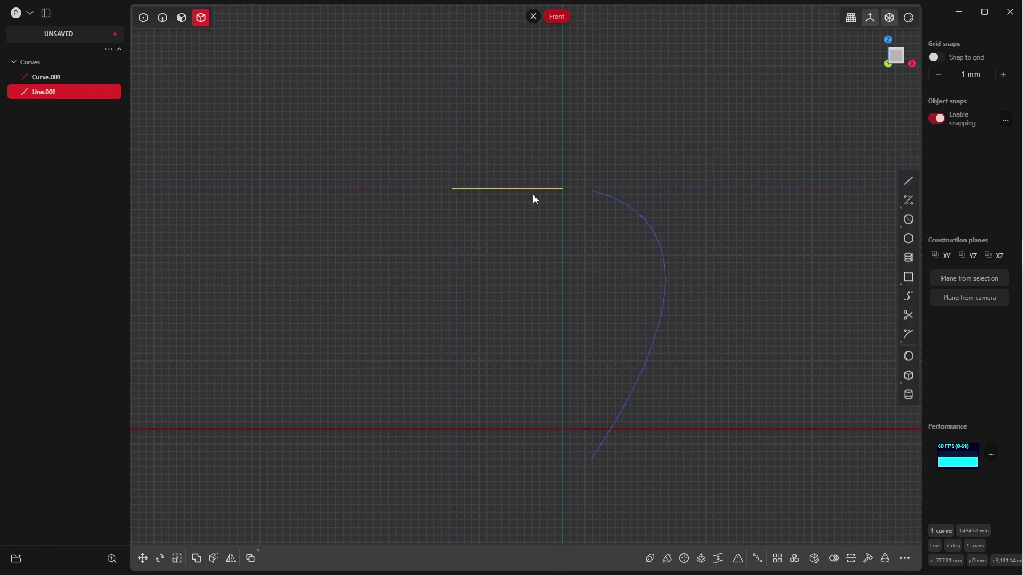
Duplicate the guide line and move the copy down about 3820 mm along Z, just below the curve's lower end
{"action": "key", "text": "ctrl+d"}
{"action": "key", "text": "z"}
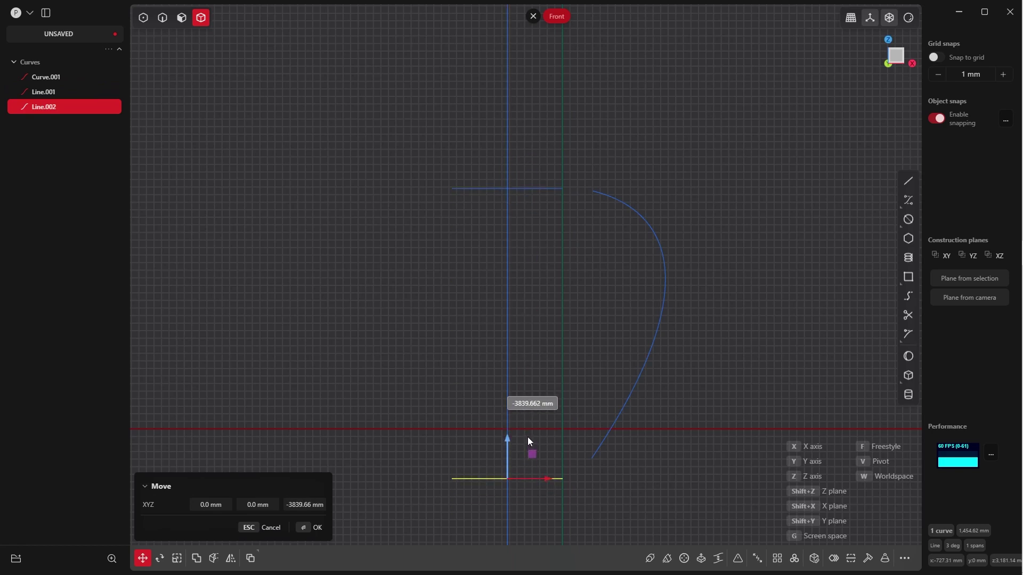
{"action": "left_click", "coordinate": [314, 529]}
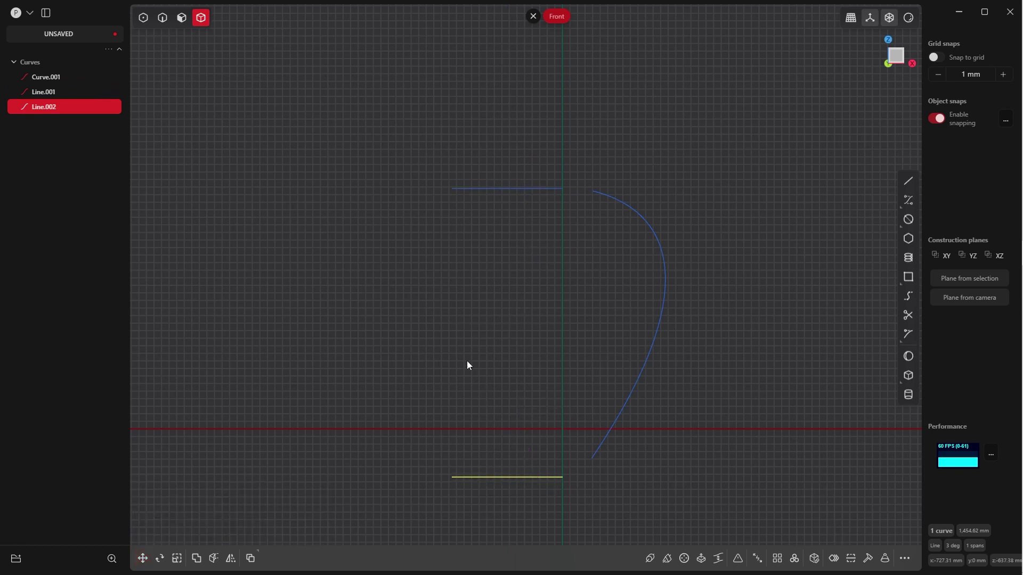
Bridge the curve's lower endpoint to the lower line's endpoint on the Z axis, with G1 curvature at both ends
{"action": "key", "text": "q"}
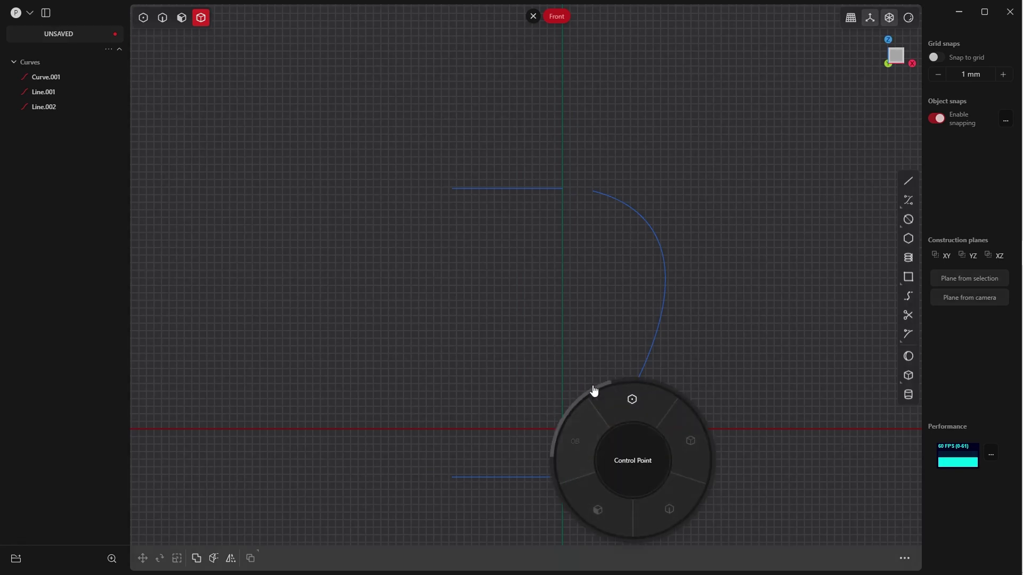
{"action": "left_click", "coordinate": [634, 402]}
{"action": "middle_click_drag", "start_coordinate": [587, 431], "coordinate": [573, 379], "text": "shift"}
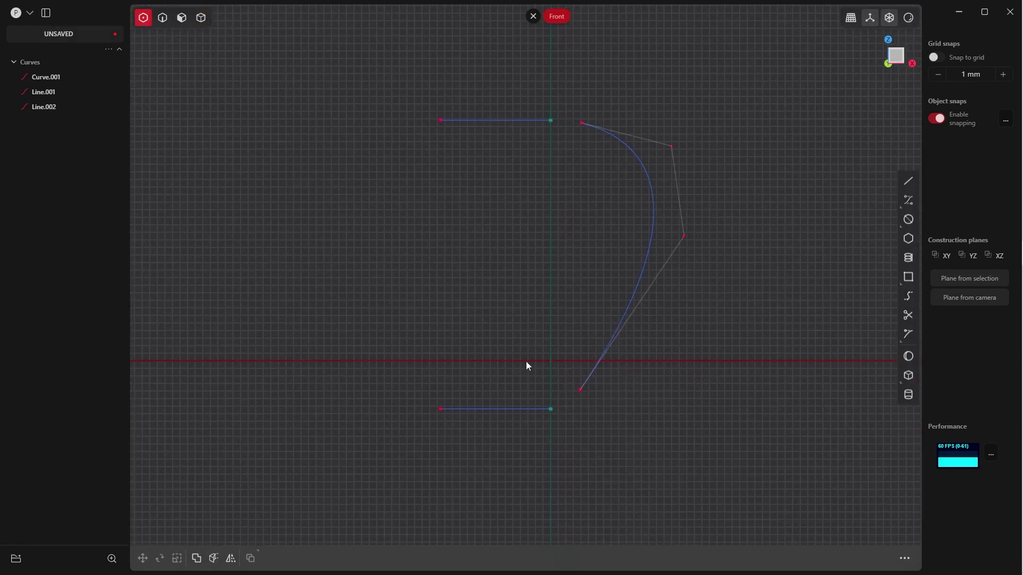
{"action": "left_click_drag", "start_coordinate": [527, 365], "coordinate": [641, 461]}
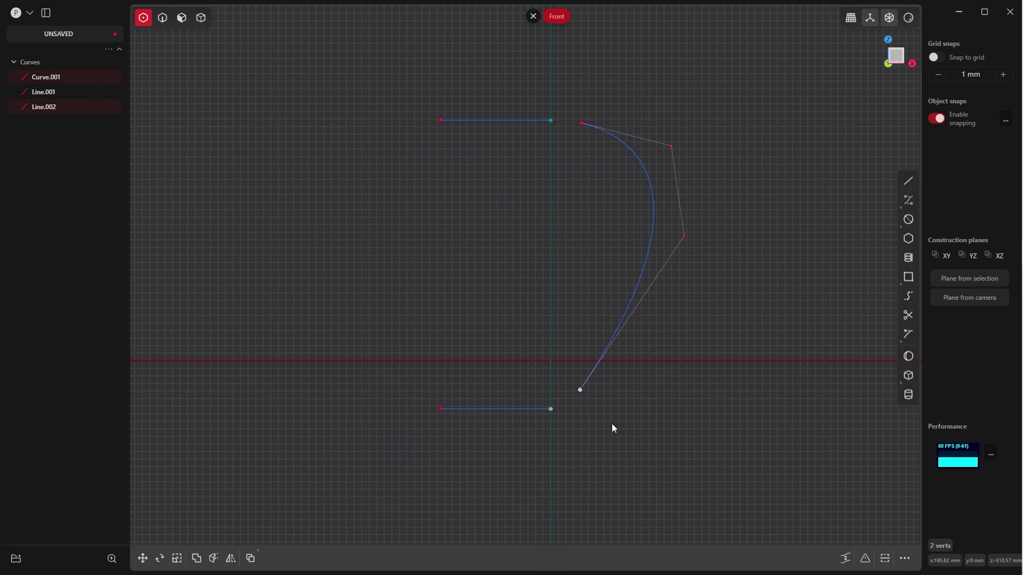
{"action": "key", "text": "b"}
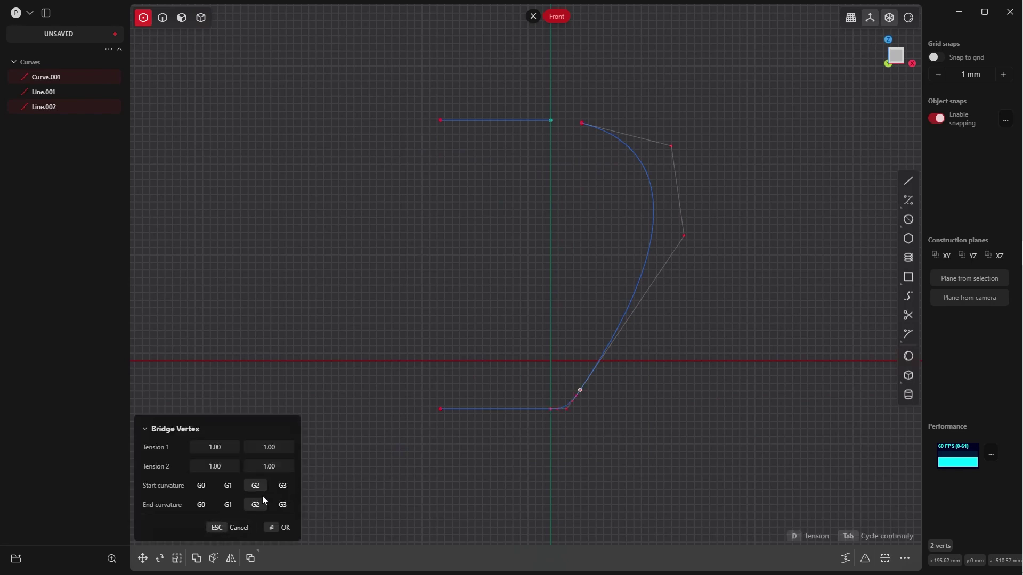
{"action": "left_click", "coordinate": [228, 486]}
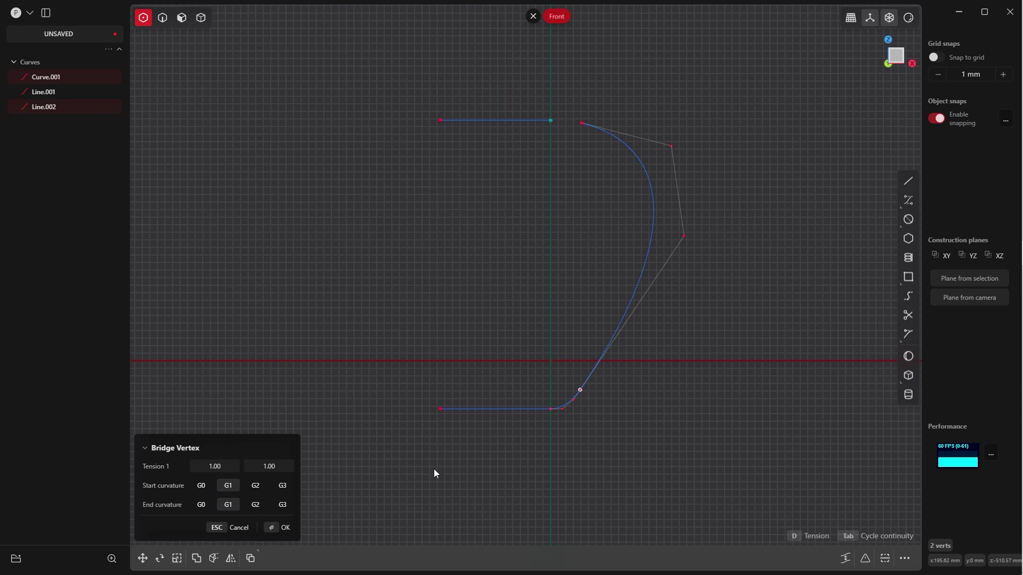
{"action": "key", "text": "Return"}
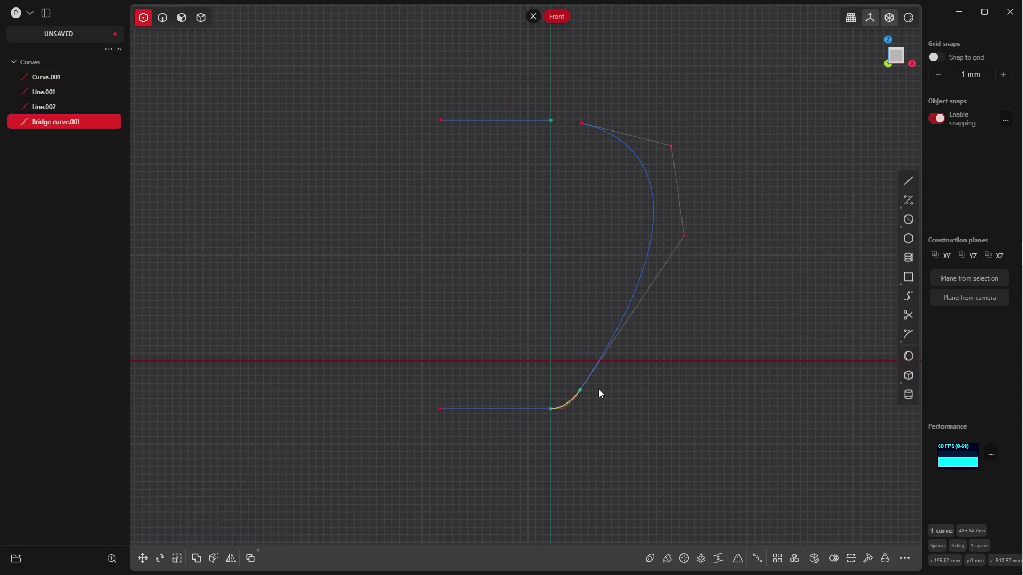
Delete the lower horizontal guide line, keeping the bridge curve
{"action": "left_click", "coordinate": [439, 342]}
{"action": "right_click_drag", "start_coordinate": [502, 408], "coordinate": [542, 449]}
{"action": "left_click", "coordinate": [504, 408]}
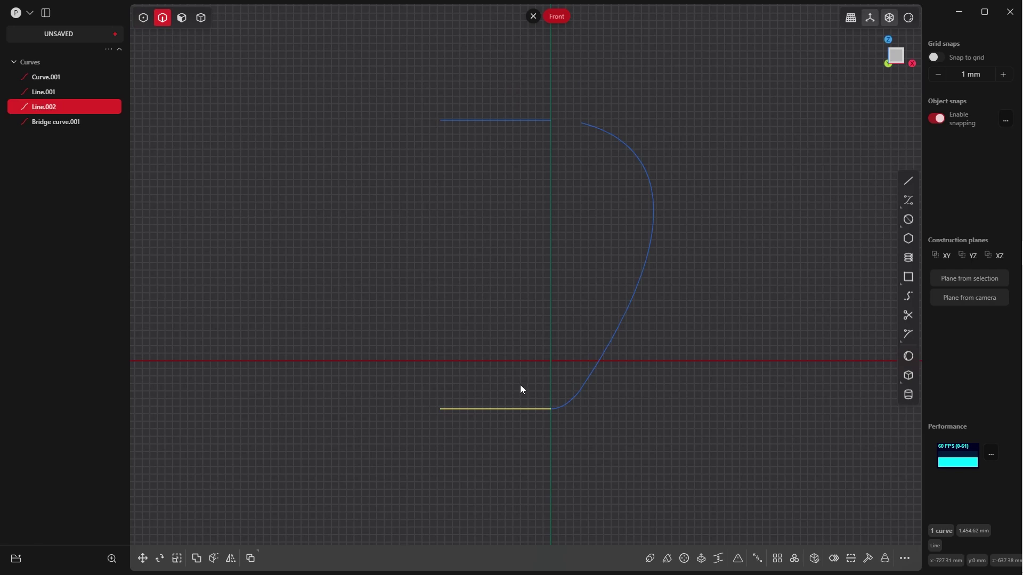
{"action": "key", "text": "Delete"}
Move the upper guide line down about 300 mm along Z
{"action": "scroll", "coordinate": [511, 225], "scroll_direction": "up", "scroll_amount": 3}
{"action": "left_click", "coordinate": [510, 77]}
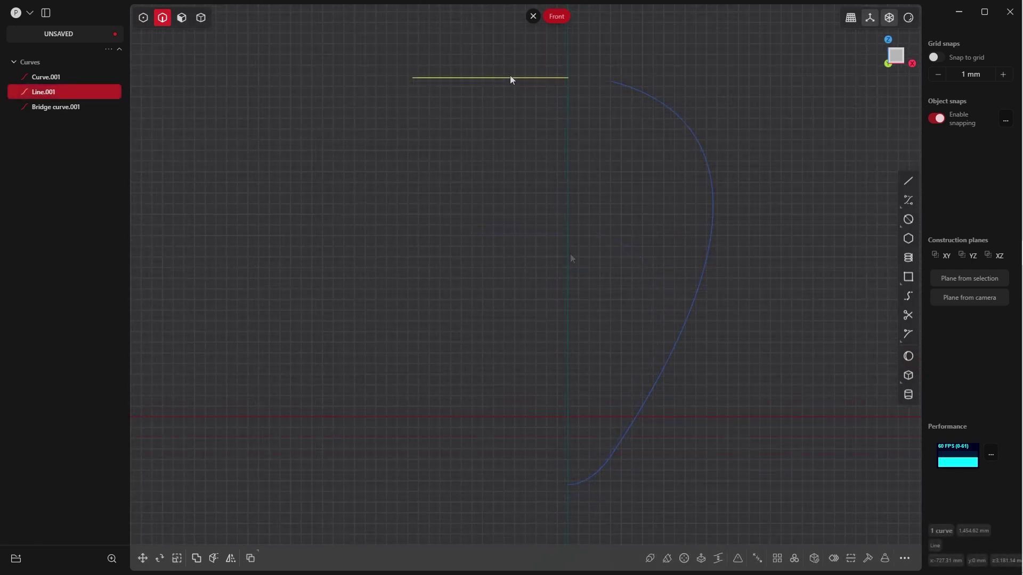
{"action": "key", "text": "g"}
{"action": "left_click_drag", "start_coordinate": [491, 40], "coordinate": [494, 69]}
{"action": "left_click", "coordinate": [315, 528]}
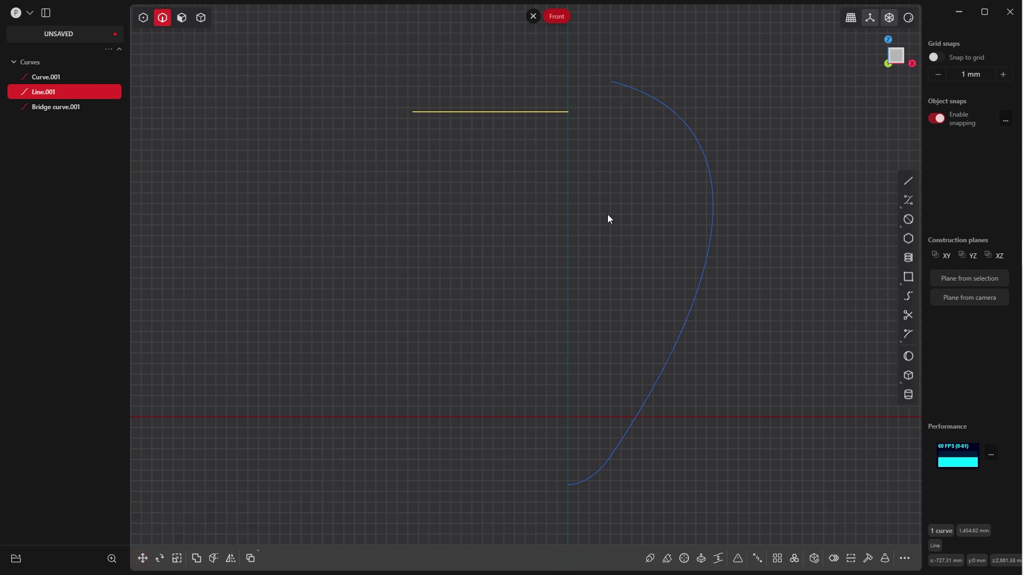
Raise the upper guide line about 115 mm along Z, keeping it slightly below the curve's upper end
{"action": "key", "text": "g"}
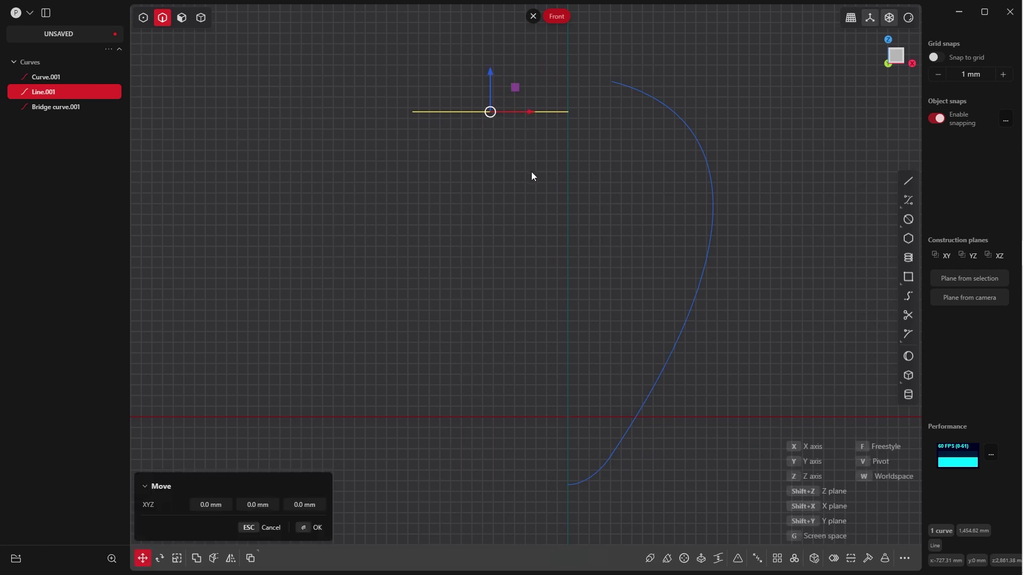
{"action": "key", "text": "z"}
{"action": "left_click", "coordinate": [529, 159]}
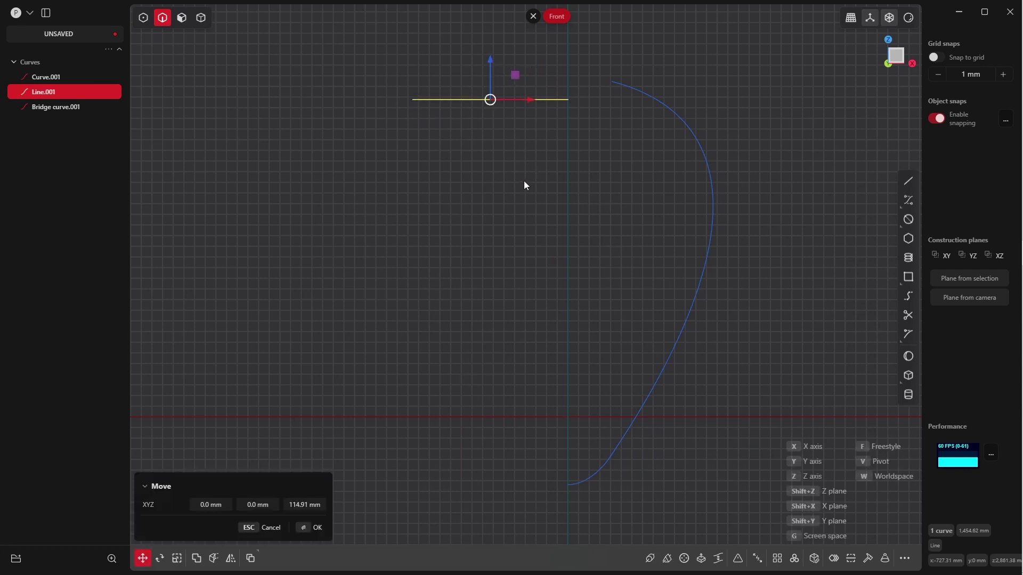
{"action": "left_click", "coordinate": [314, 528]}
Bridge the upper line's endpoint on the Z axis to the curve's upper endpoint, with G1 curvature at both ends
{"action": "left_click", "coordinate": [769, 184]}
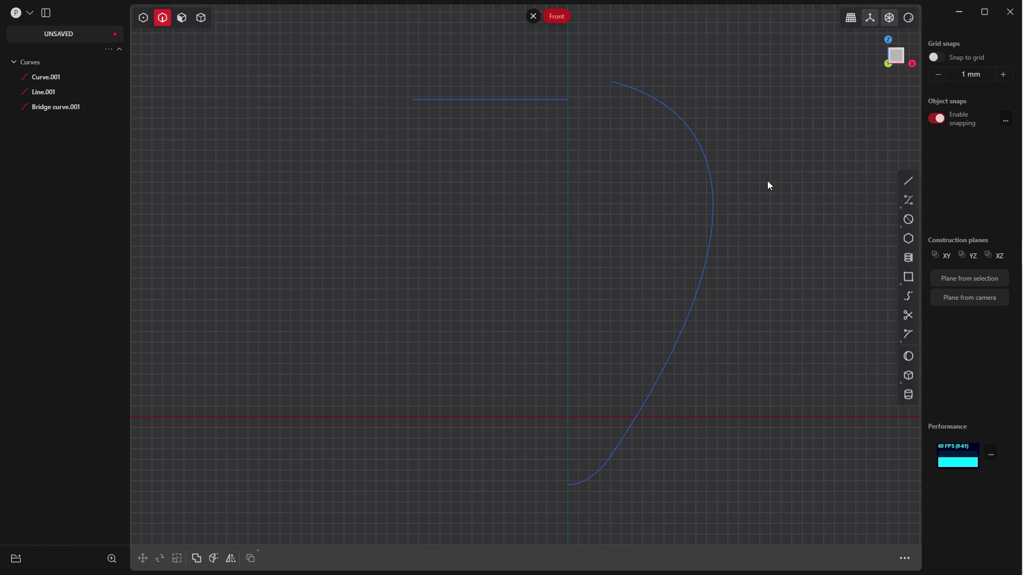
{"action": "right_click", "coordinate": [769, 79]}
{"action": "left_click", "coordinate": [746, 41]}
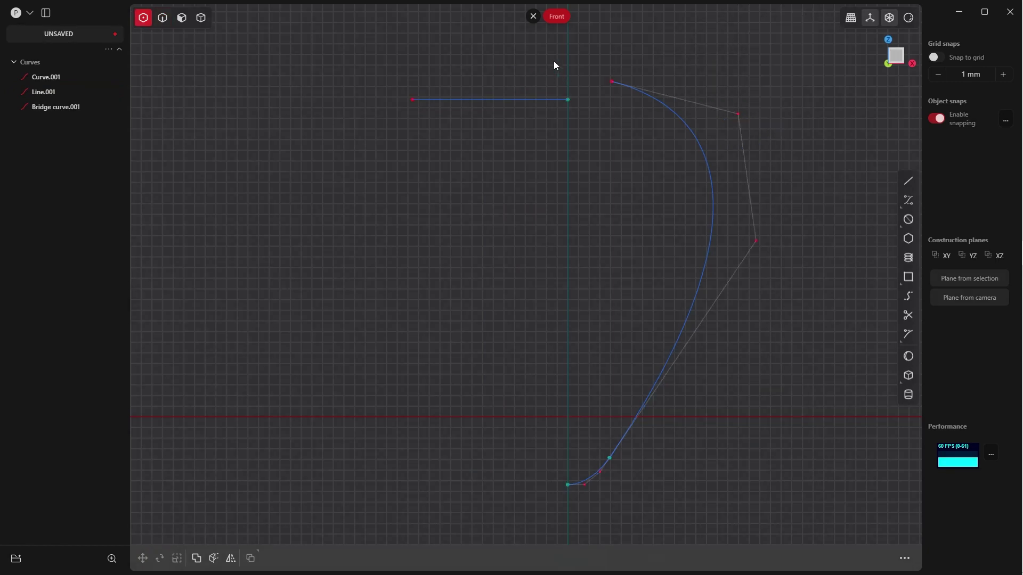
{"action": "left_click_drag", "start_coordinate": [549, 61], "coordinate": [632, 149]}
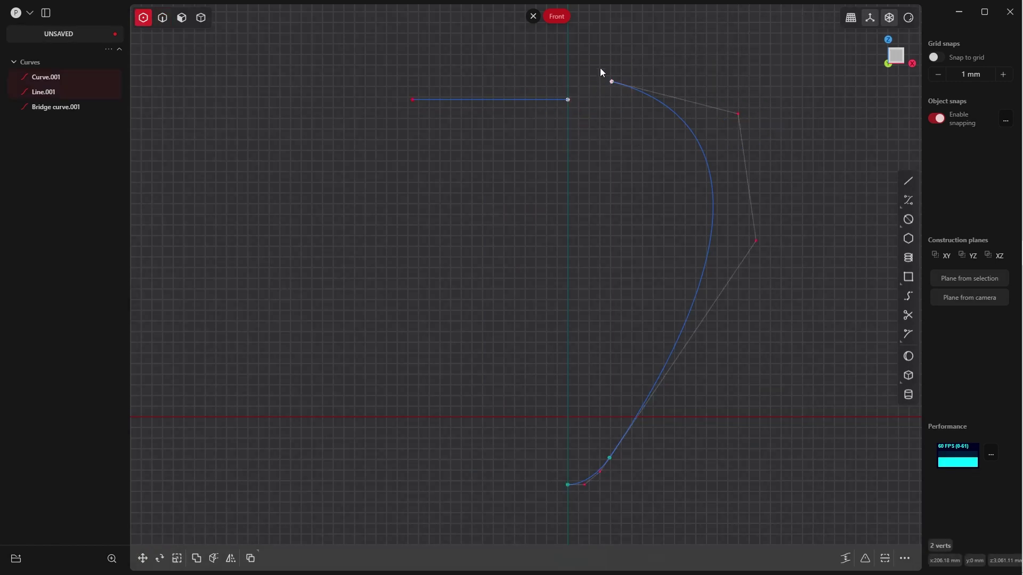
{"action": "key", "text": "b"}
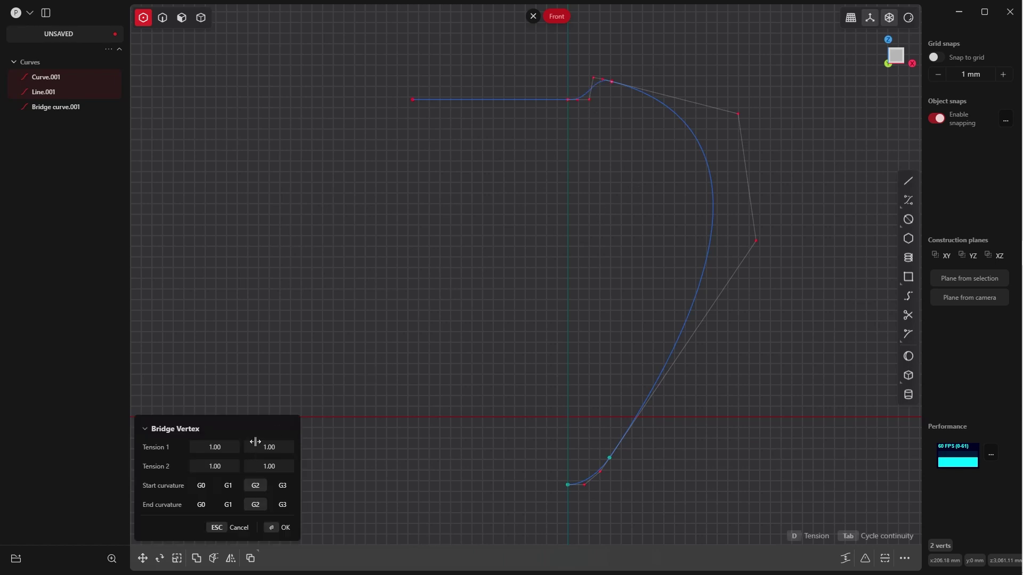
{"action": "key", "text": "Tab"}
{"action": "key", "text": "Tab"}
{"action": "key", "text": "Tab"}
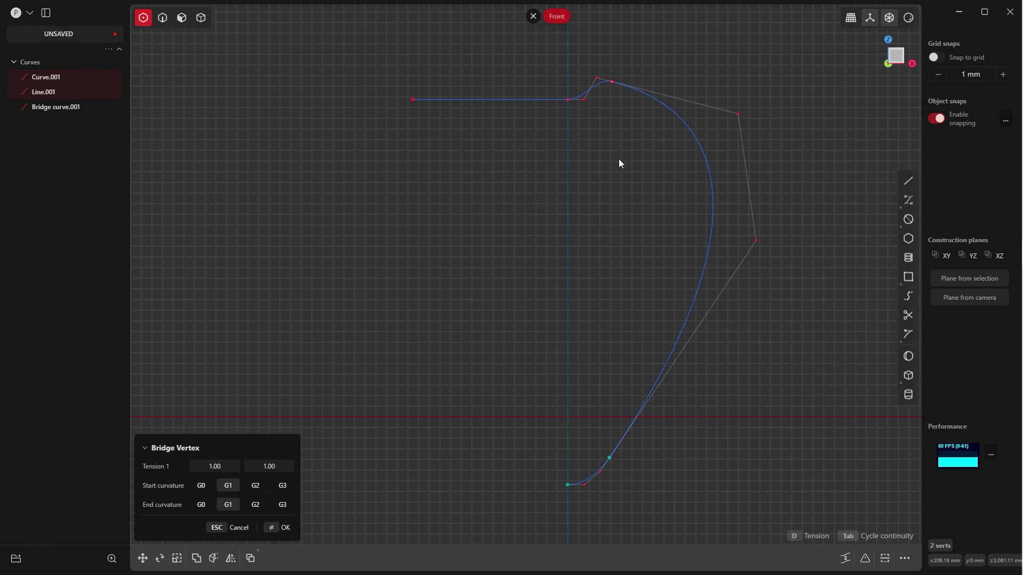
{"action": "key", "text": "d"}
{"action": "key", "text": "Escape"}
{"action": "key", "text": "shift+r"}
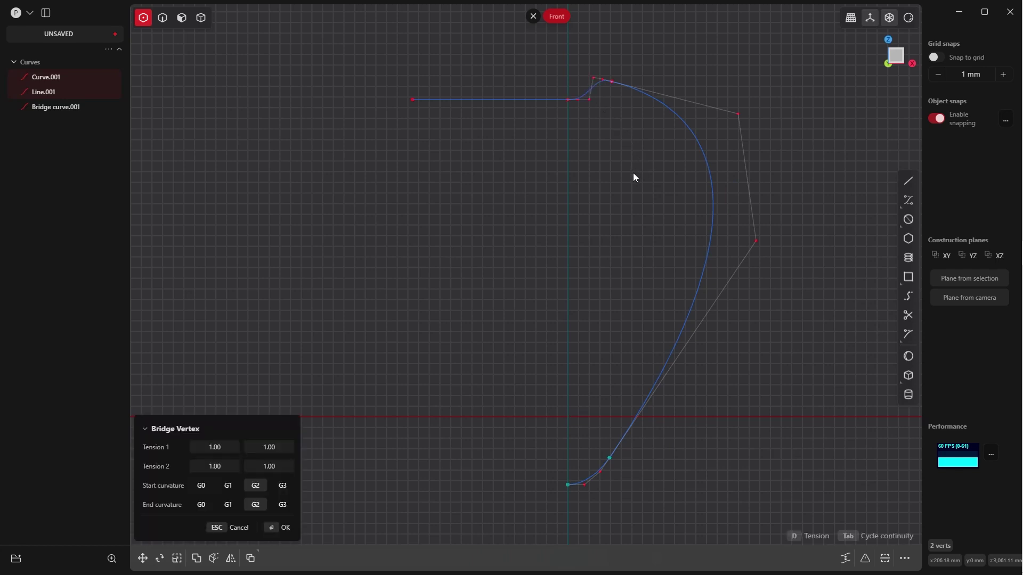
{"action": "key", "text": "Tab"}
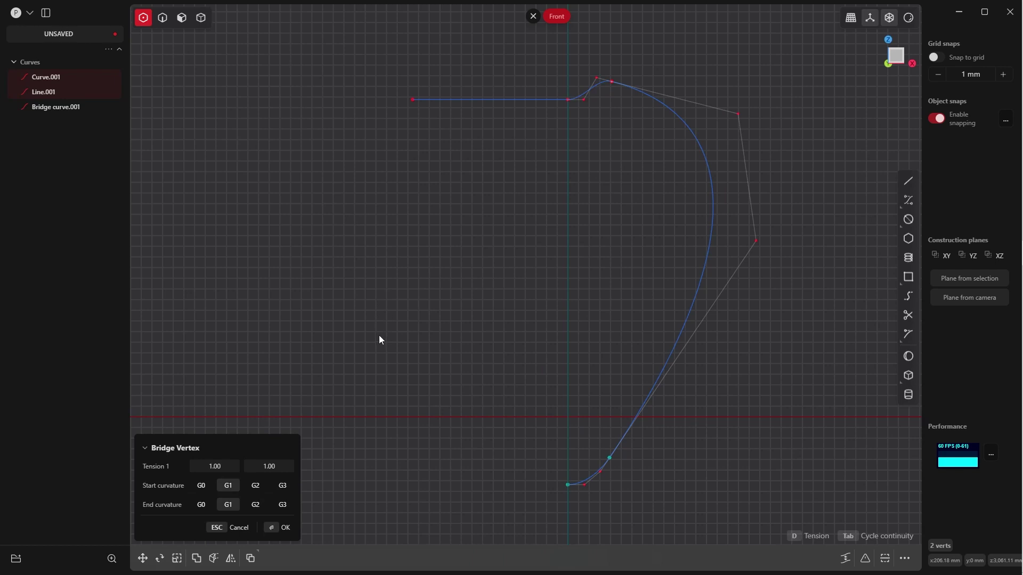
{"action": "left_click", "coordinate": [275, 528]}
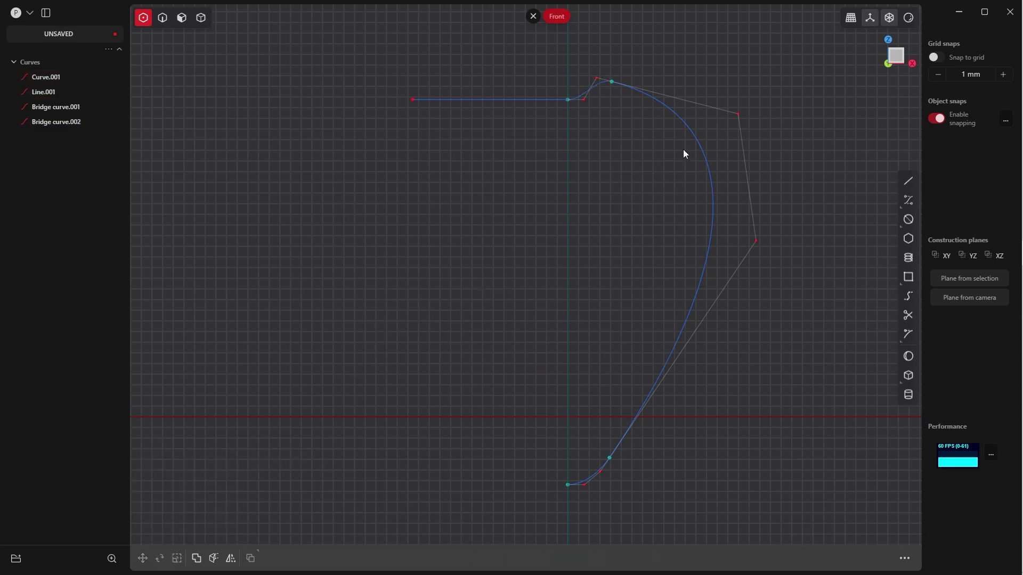
Delete the bridge curve between the upper guide line and the main curve
{"action": "key", "text": "Tab"}
{"action": "left_click", "coordinate": [548, 138]}
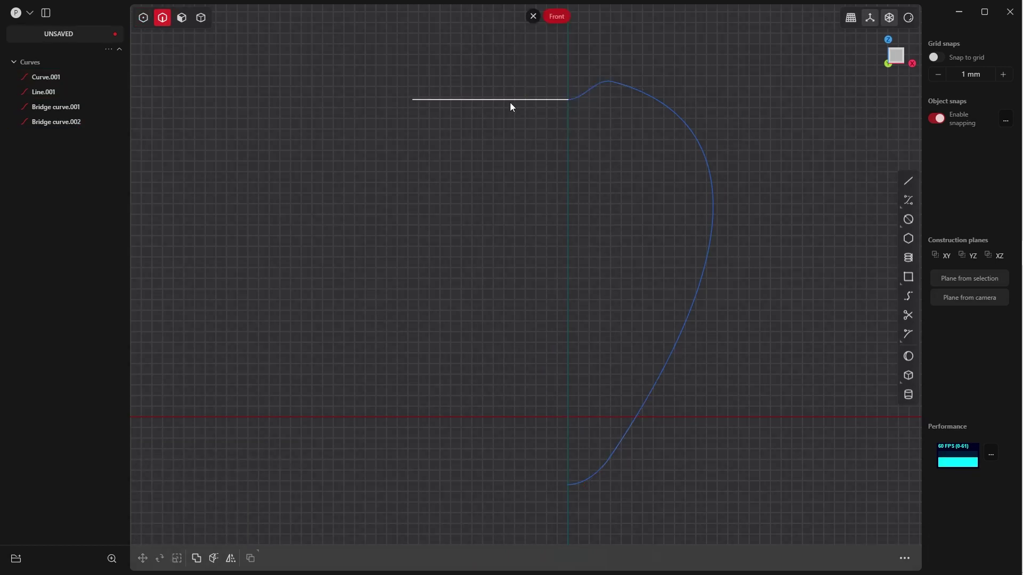
{"action": "left_click", "coordinate": [511, 100]}
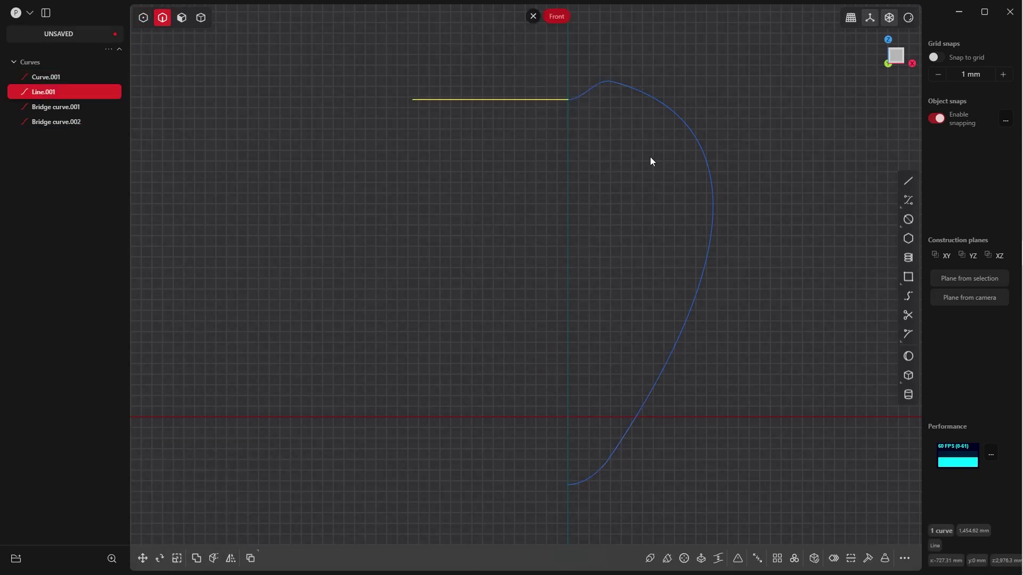
{"action": "left_click", "coordinate": [593, 98]}
{"action": "key", "text": "Delete"}
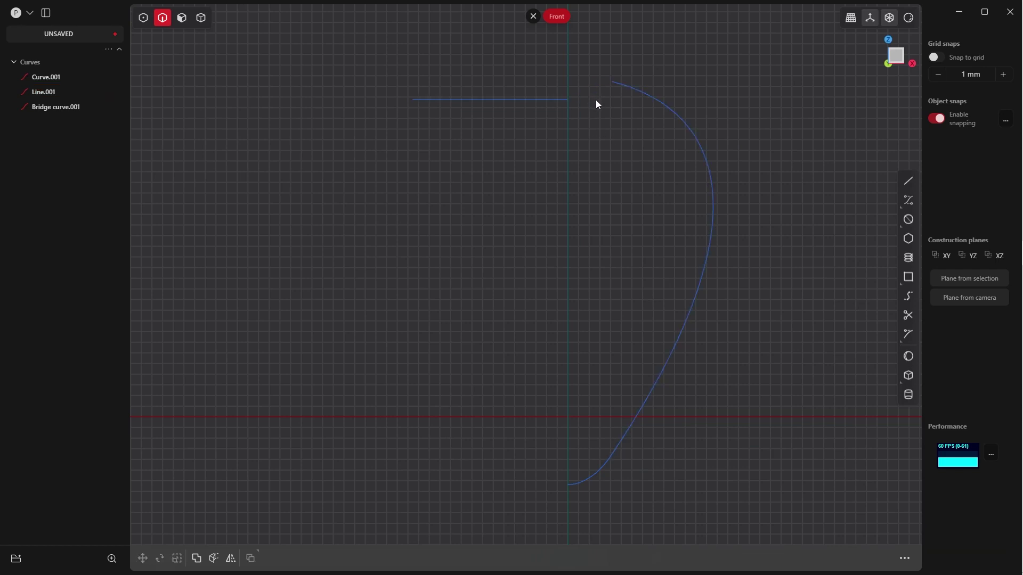
Move the main curve's upper end control point slightly outward and down
{"action": "left_click", "coordinate": [642, 89]}
{"action": "right_click", "coordinate": [674, 76]}
{"action": "left_click", "coordinate": [669, 31]}
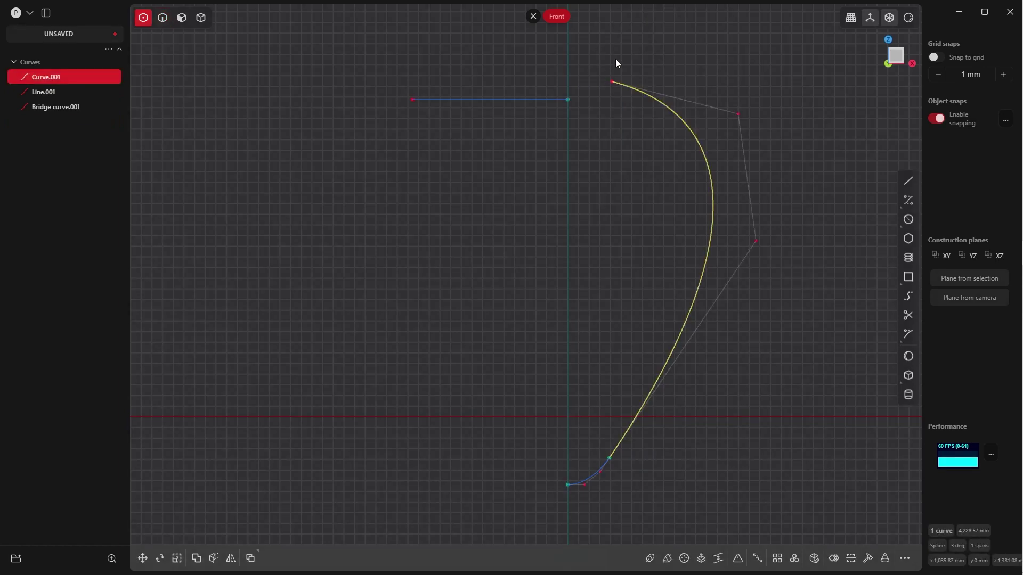
{"action": "left_click", "coordinate": [612, 83]}
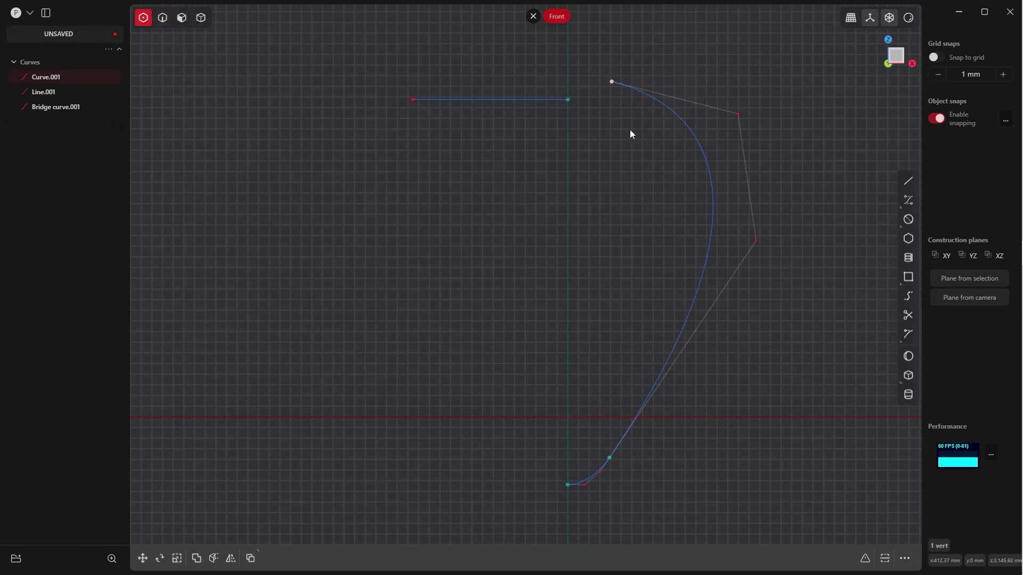
{"action": "key", "text": "g"}
{"action": "left_click", "coordinate": [642, 145]}
{"action": "right_click", "coordinate": [548, 251]}
Move the main curve's control point next to its upper end slightly outward and down
{"action": "left_click", "coordinate": [738, 114]}
{"action": "key", "text": "g"}
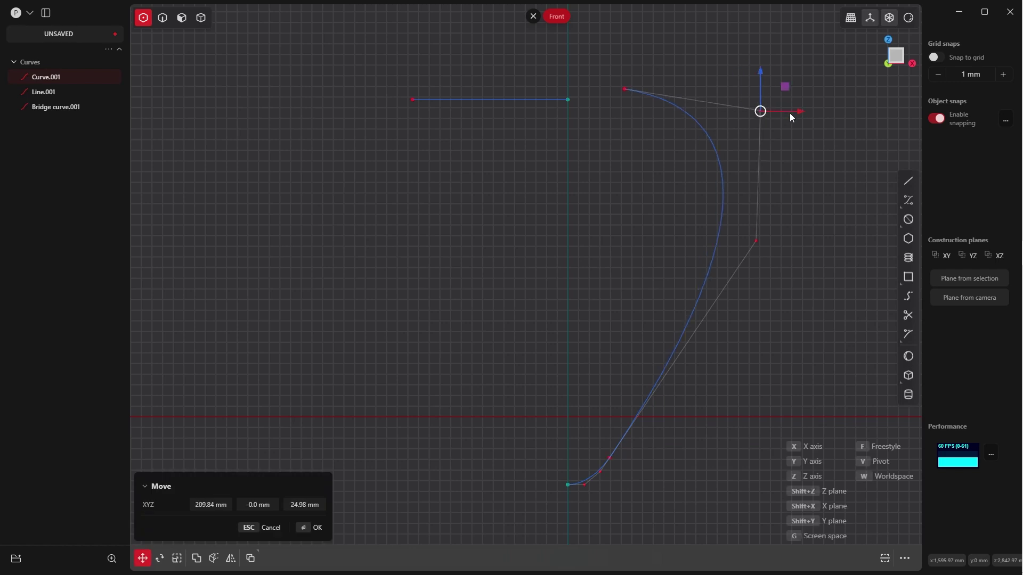
{"action": "left_click", "coordinate": [780, 126]}
Join the main curve and the lower bridge curve into a single curve
{"action": "key", "text": "2"}
{"action": "left_click_drag", "start_coordinate": [672, 507], "coordinate": [570, 417]}
{"action": "left_click", "coordinate": [602, 496]}
{"action": "left_click", "coordinate": [592, 473]}
{"action": "left_click_drag", "start_coordinate": [661, 454], "coordinate": [615, 399]}
{"action": "left_click_drag", "start_coordinate": [660, 505], "coordinate": [638, 350]}
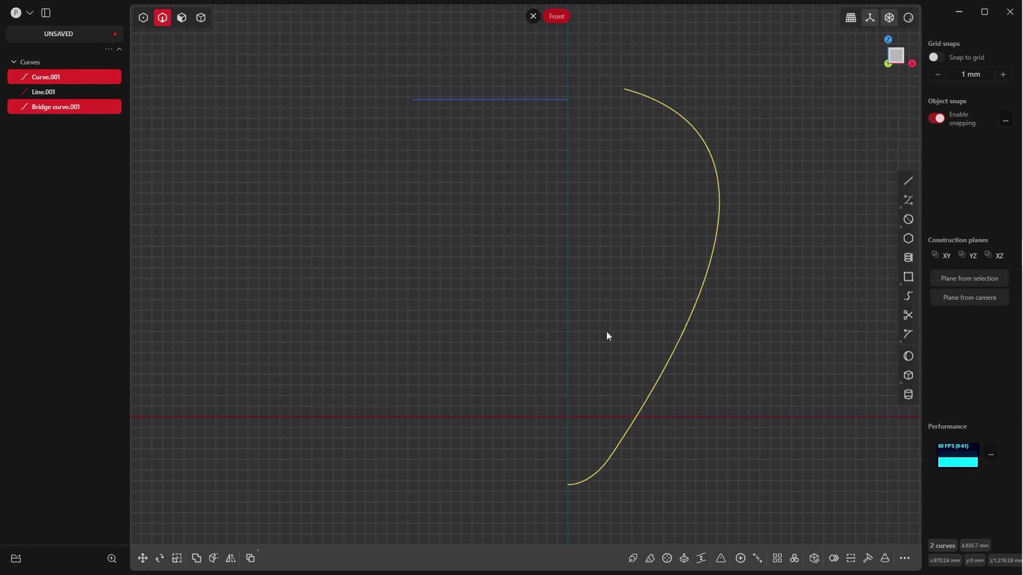
{"action": "key", "text": "j"}
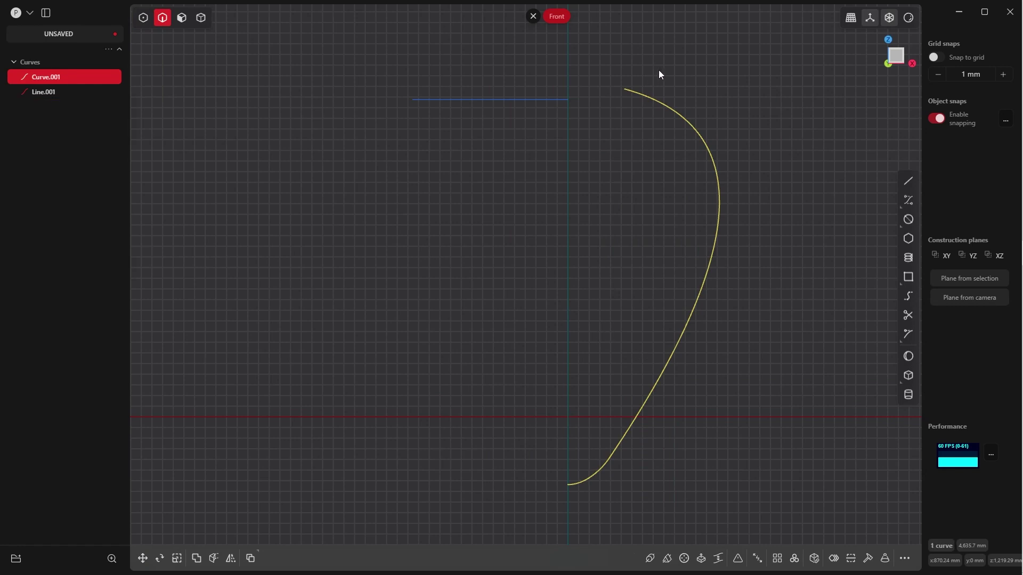
Bridge the guide line's endpoint on the Z axis to the curve's upper endpoint, with G1 curvature at both ends
{"action": "key", "text": "Tab"}
{"action": "left_click", "coordinate": [654, 26]}
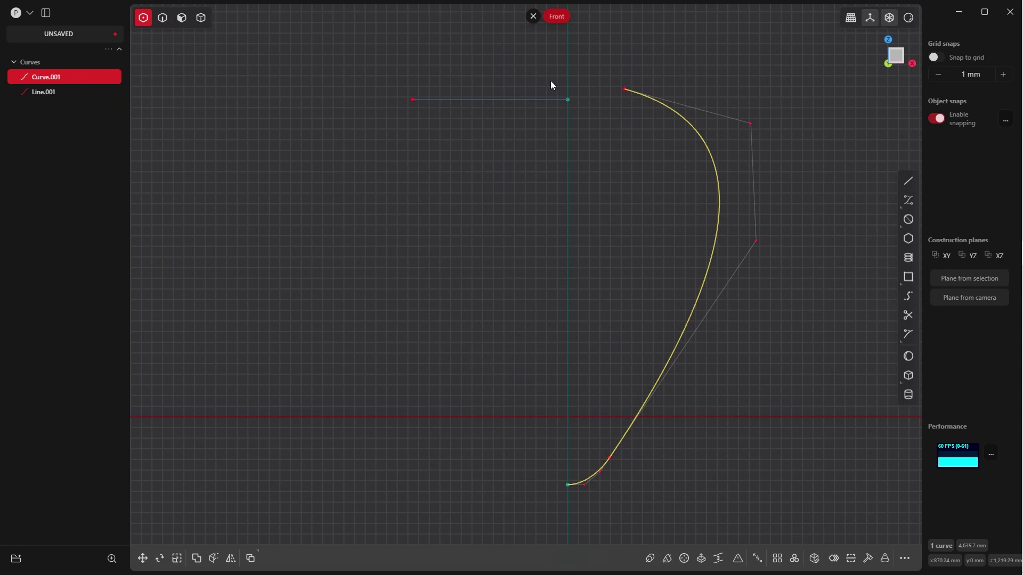
{"action": "left_click_drag", "start_coordinate": [554, 63], "coordinate": [636, 130]}
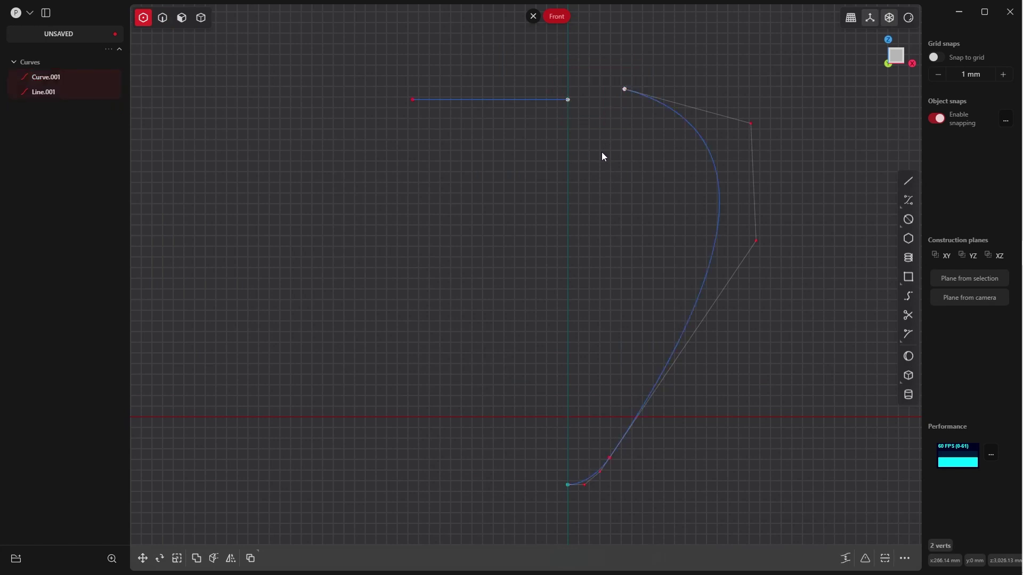
{"action": "key", "text": "b"}
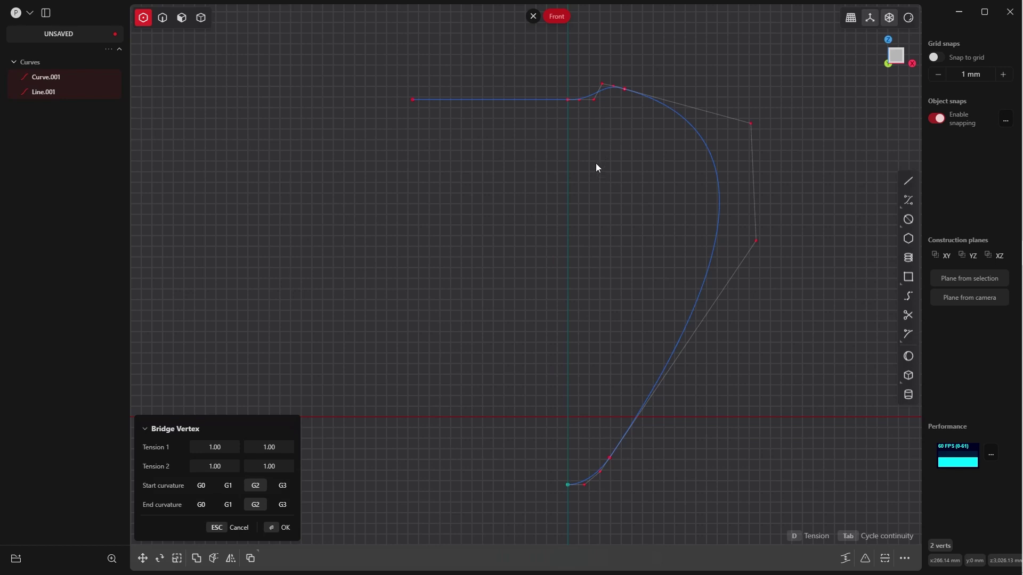
{"action": "key", "text": "Tab"}
{"action": "key", "text": "Tab"}
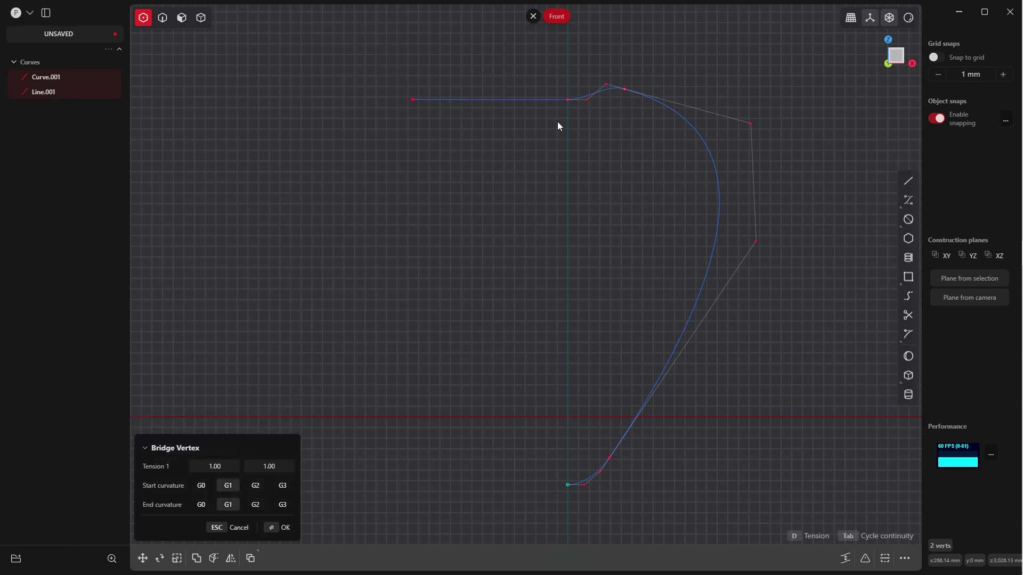
{"action": "left_click", "coordinate": [276, 528]}
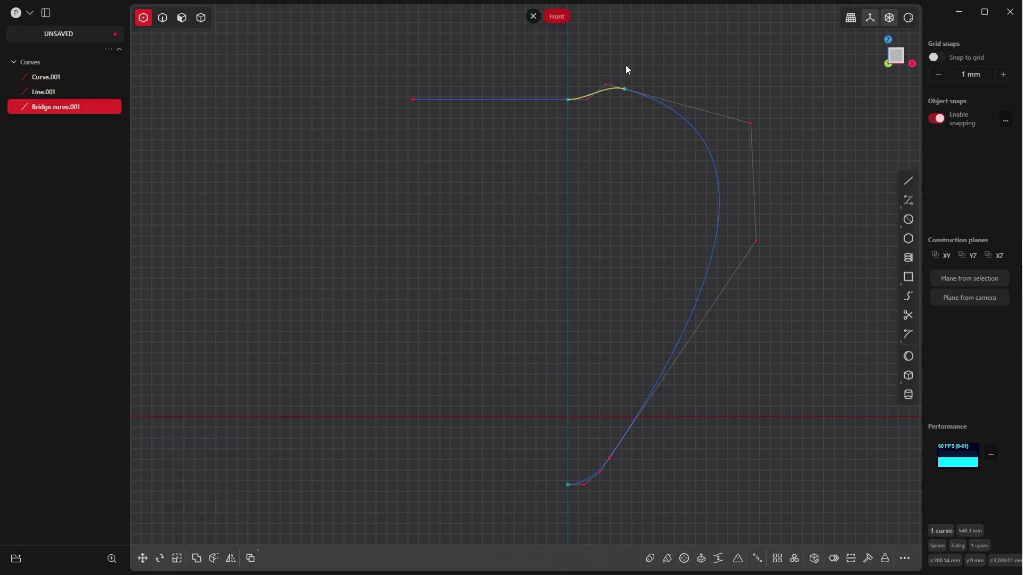
{"action": "left_click", "coordinate": [640, 136]}
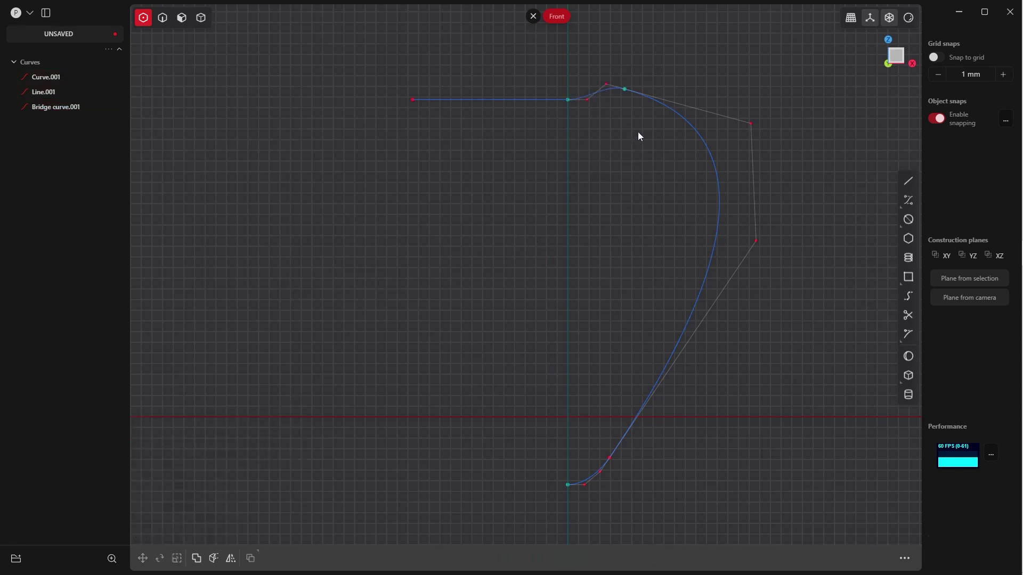
Delete the upper horizontal guide line
{"action": "right_click", "coordinate": [509, 52]}
{"action": "left_click", "coordinate": [544, 114]}
{"action": "left_click", "coordinate": [531, 113]}
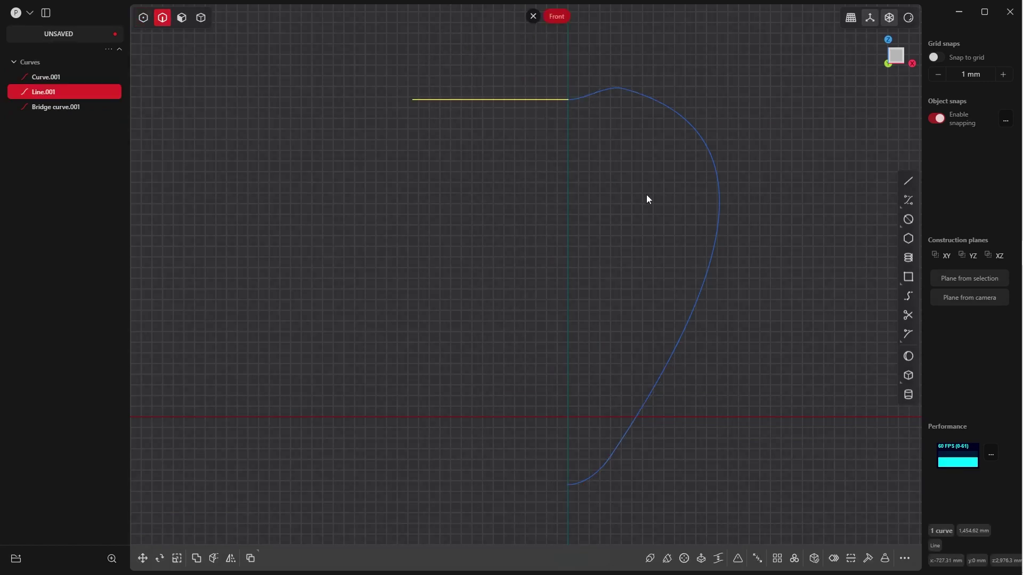
{"action": "key", "text": "Delete"}
Join the upper bridge curve with the main curve to form one continuous profile
{"action": "middle_click_drag", "start_coordinate": [644, 196], "coordinate": [600, 141]}
{"action": "left_click", "coordinate": [613, 134]}
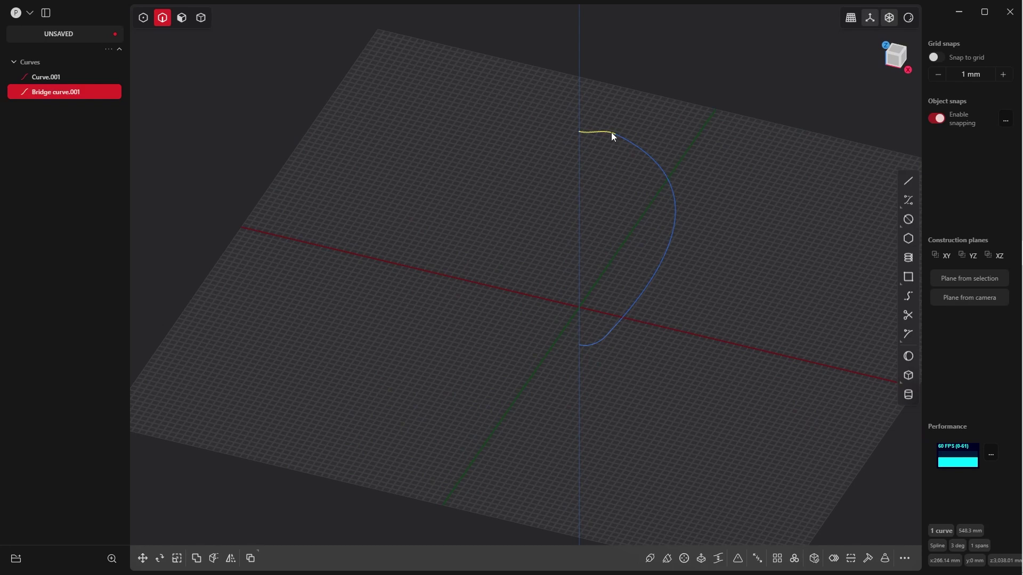
{"action": "left_click", "coordinate": [641, 153], "text": "shift"}
{"action": "key", "text": "j"}
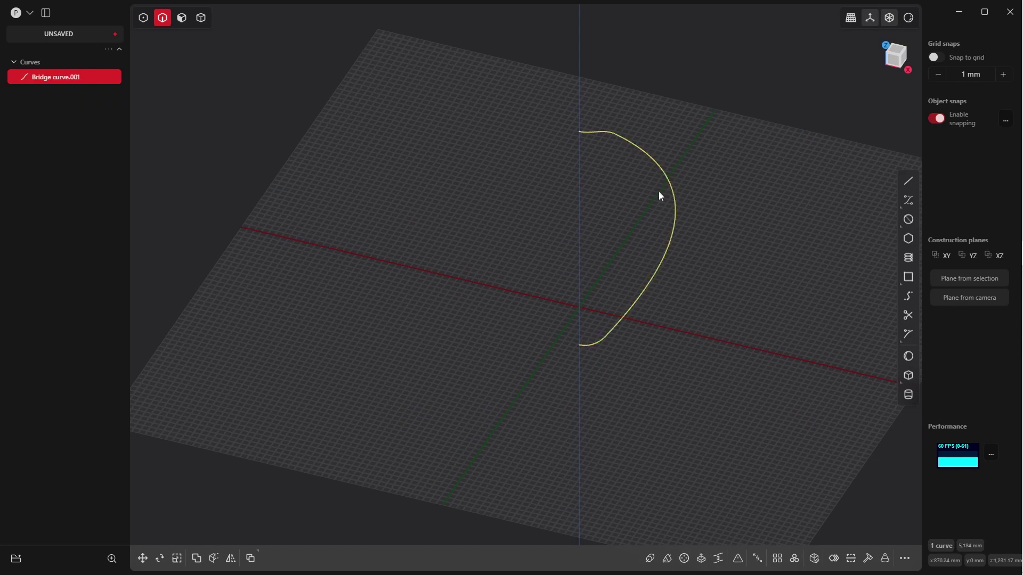
Revolve the profile 360 degrees around an axis from its upper endpoint to its lower endpoint on the Z axis
{"action": "key", "text": "KP_1"}
{"action": "scroll", "coordinate": [669, 187], "scroll_direction": "down", "scroll_amount": 2}
{"action": "scroll", "coordinate": [668, 191], "scroll_direction": "up", "scroll_amount": 2}
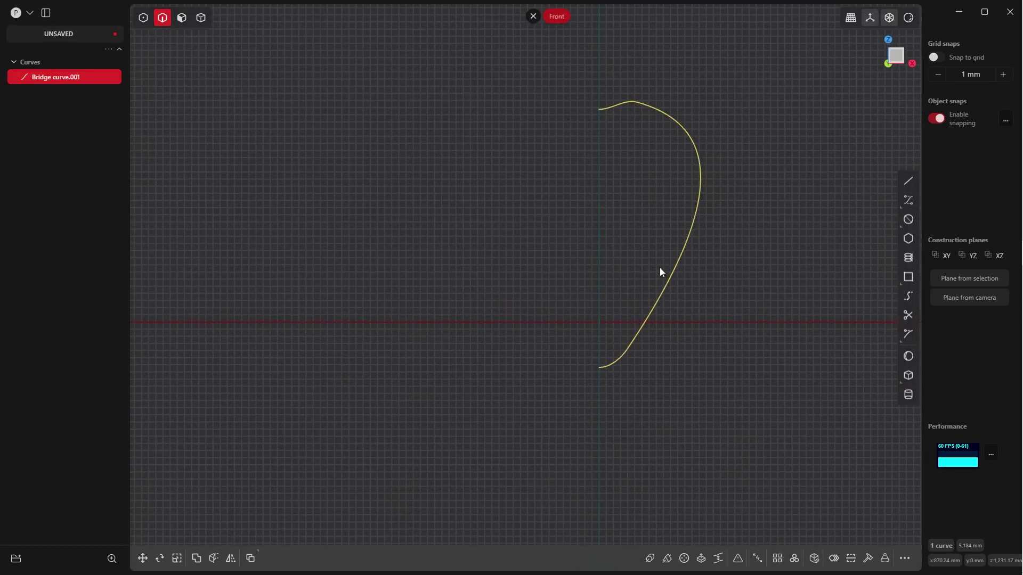
{"action": "middle_click_drag", "start_coordinate": [695, 293], "coordinate": [657, 306], "text": "shift"}
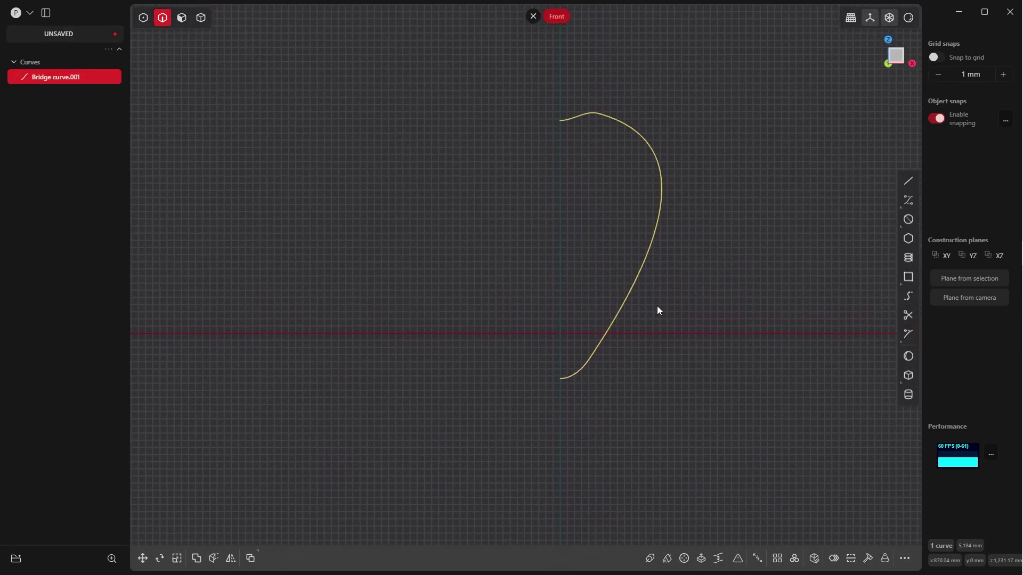
{"action": "left_click", "coordinate": [684, 558]}
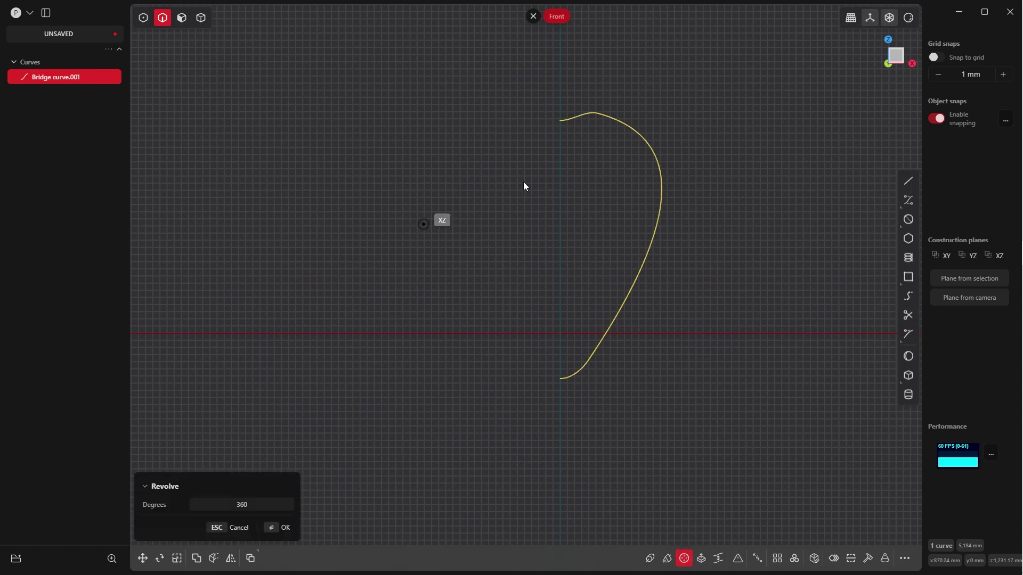
{"action": "left_click", "coordinate": [560, 120]}
{"action": "left_click", "coordinate": [560, 379]}
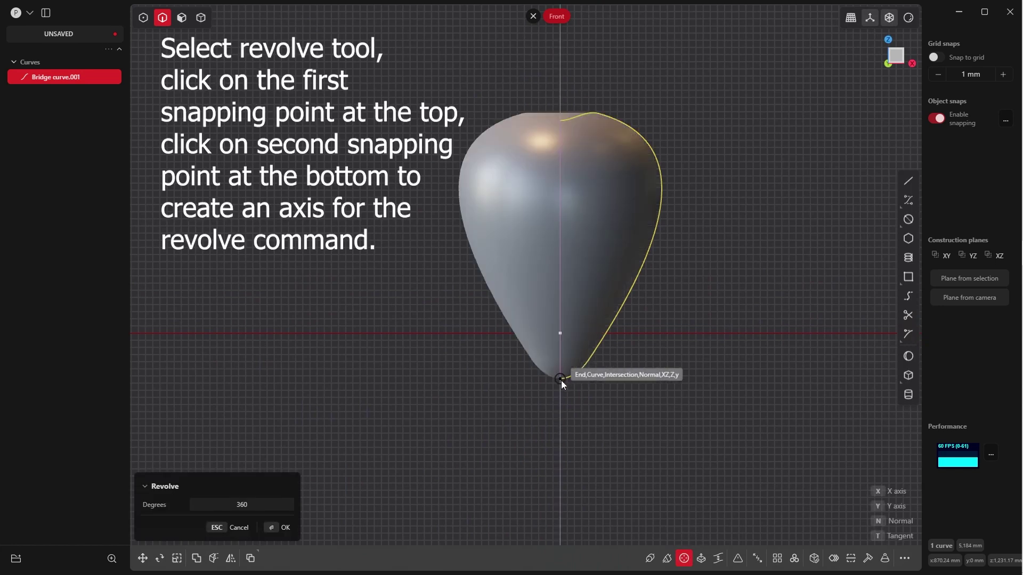
{"action": "left_click", "coordinate": [560, 379]}
{"action": "left_click", "coordinate": [293, 530]}
Draw a two-point circle of about 412 mm radius on the Z axis above the revolved body, in the front view
{"action": "middle_click_drag", "start_coordinate": [435, 332], "coordinate": [641, 160]}
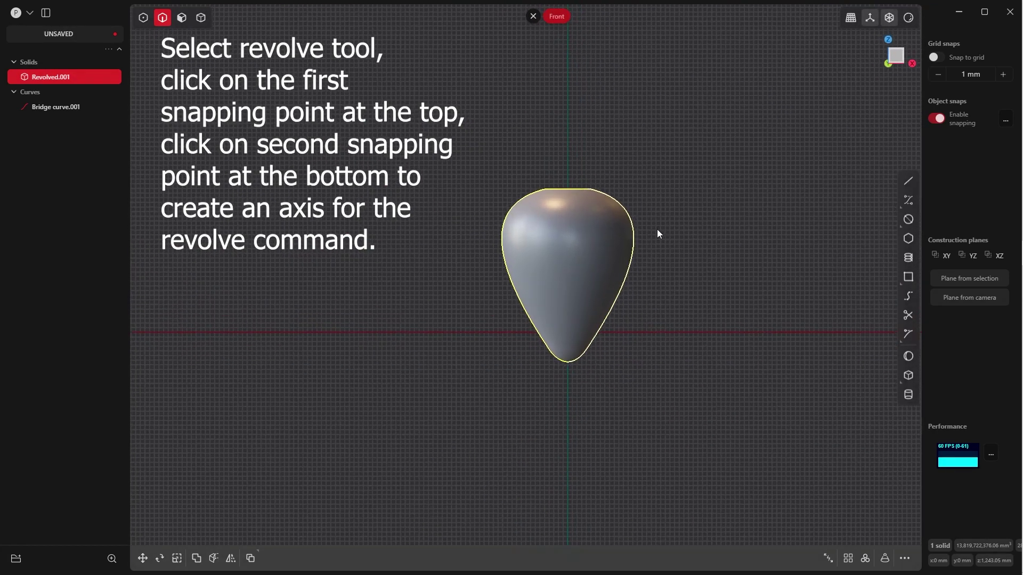
{"action": "scroll", "coordinate": [657, 229], "scroll_direction": "up", "scroll_amount": 3}
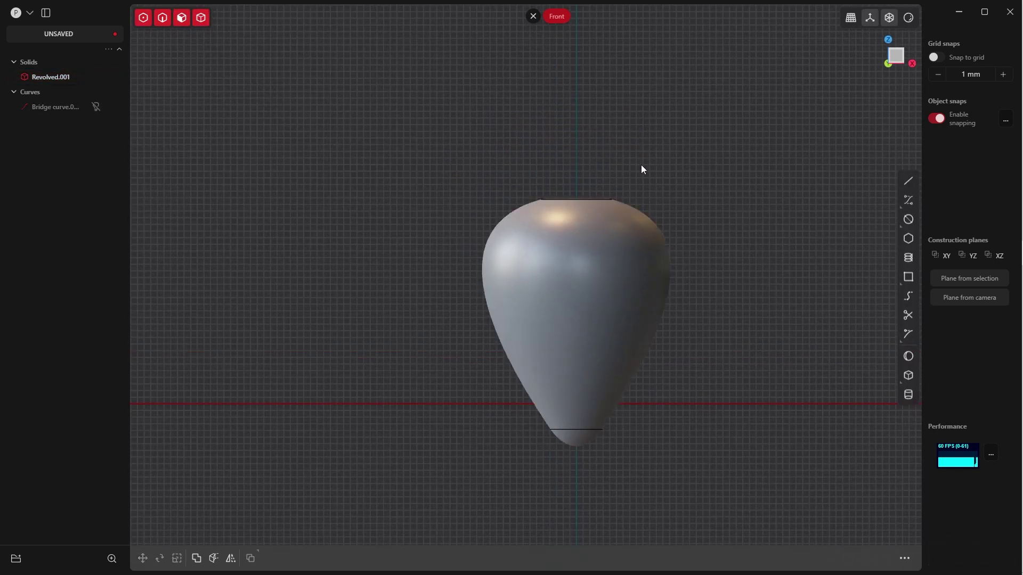
{"action": "left_click", "coordinate": [910, 221]}
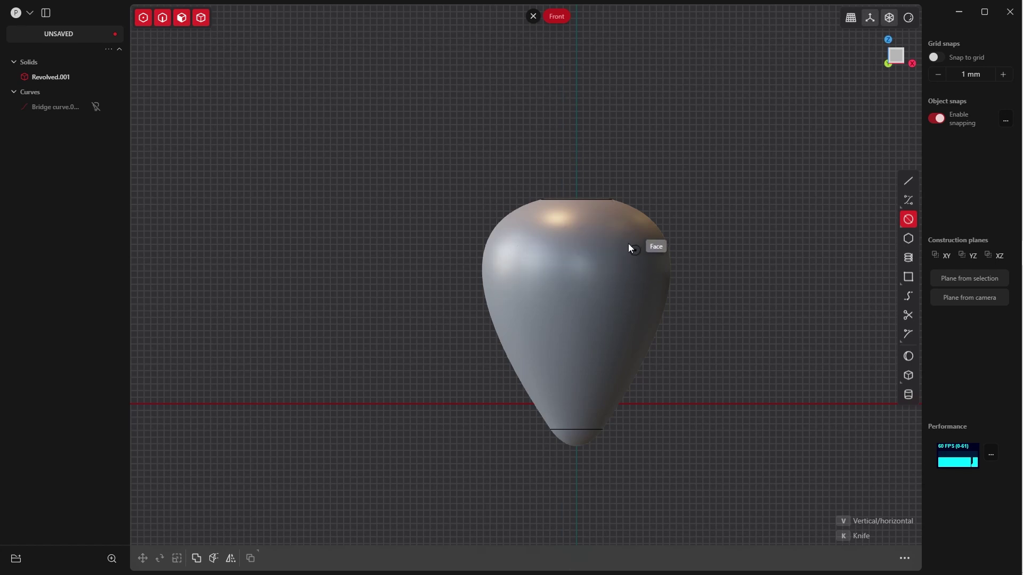
{"action": "left_click", "coordinate": [577, 101]}
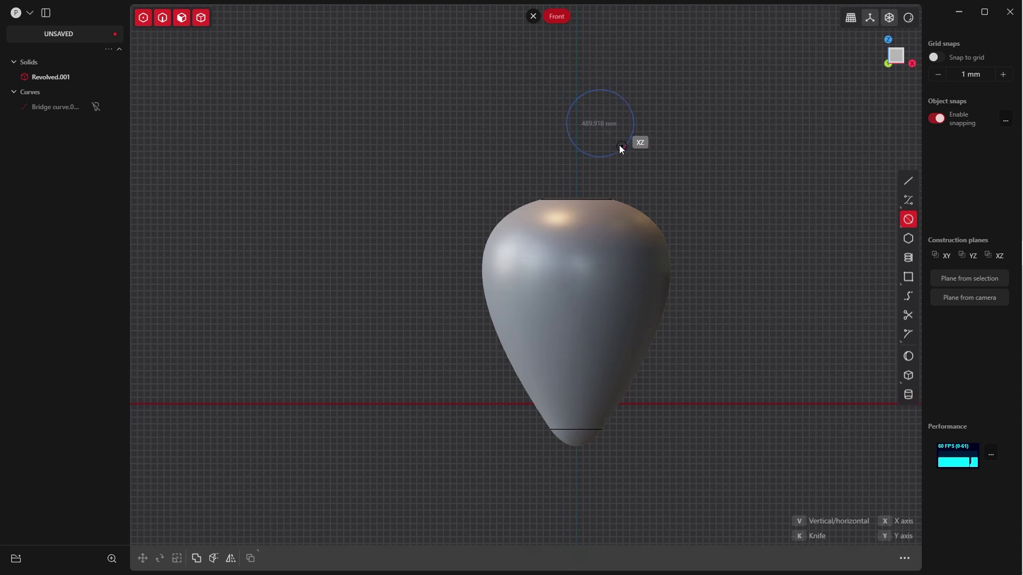
{"action": "left_click", "coordinate": [579, 155]}
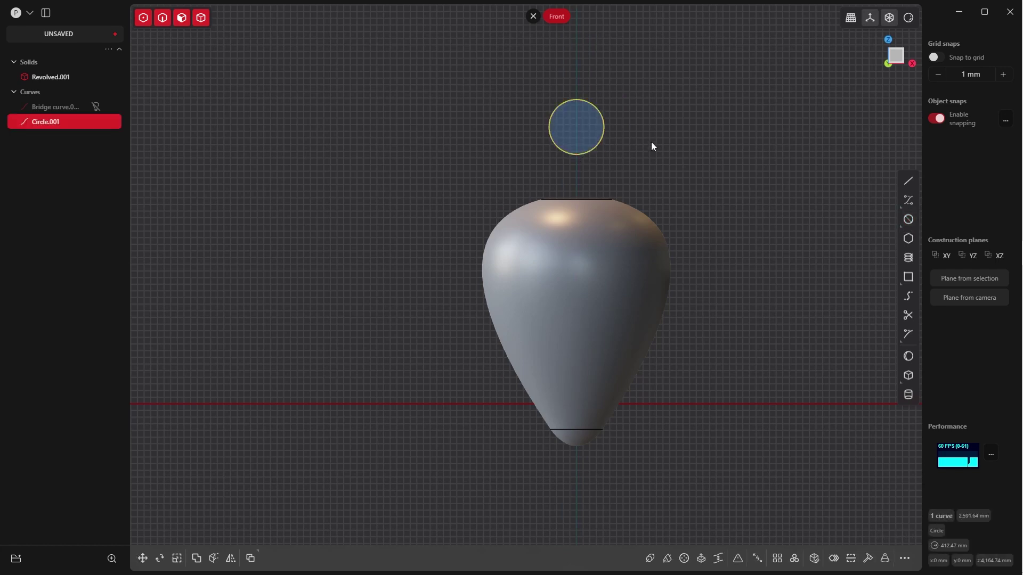
Move the circle about -3052 mm along Y and -1974 mm along Z, placing it in front of the body's upper half
{"action": "middle_click_drag", "start_coordinate": [651, 141], "coordinate": [564, 155]}
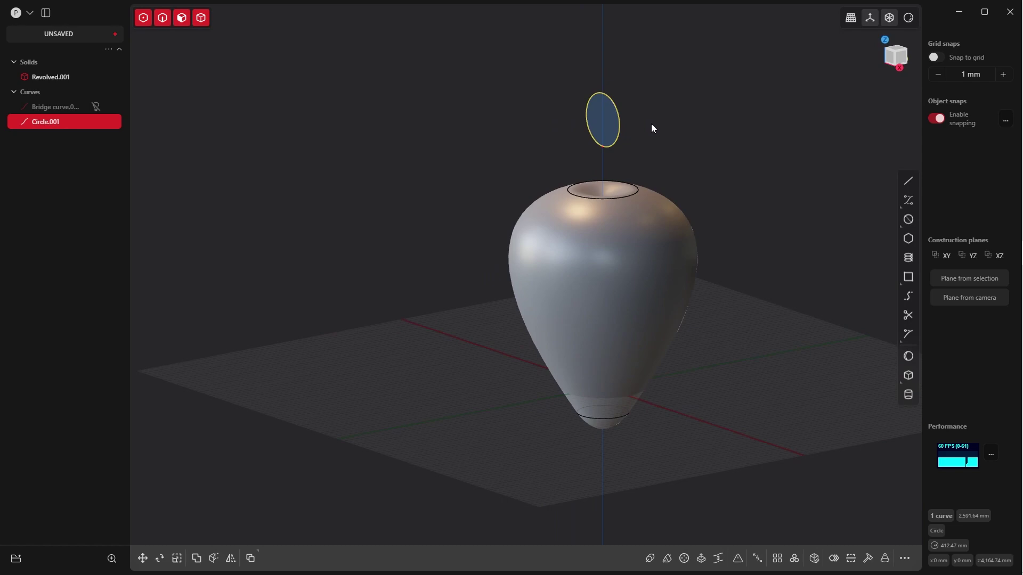
{"action": "key", "text": "g"}
{"action": "left_click_drag", "start_coordinate": [637, 110], "coordinate": [467, 158]}
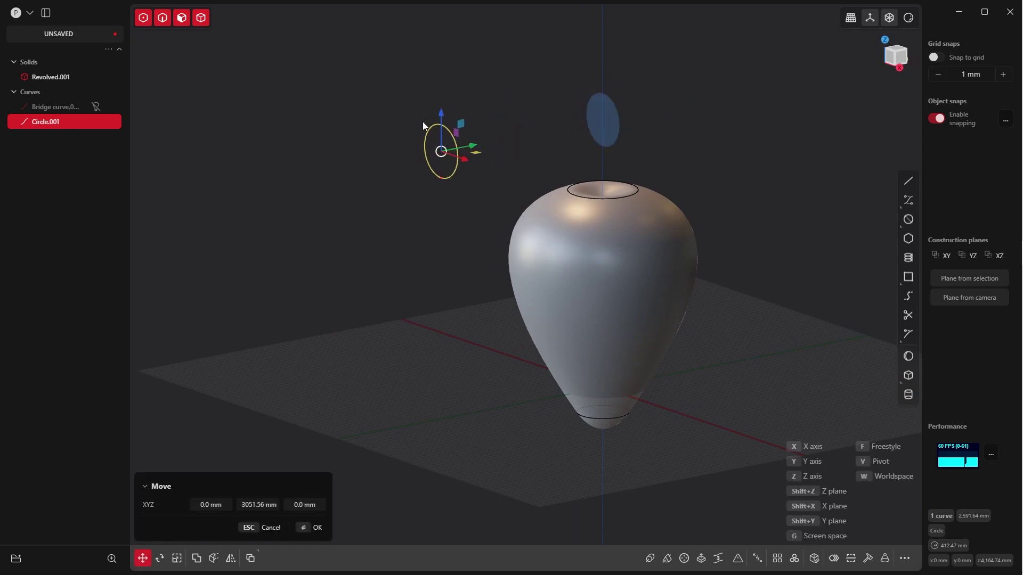
{"action": "left_click_drag", "start_coordinate": [441, 114], "coordinate": [445, 248]}
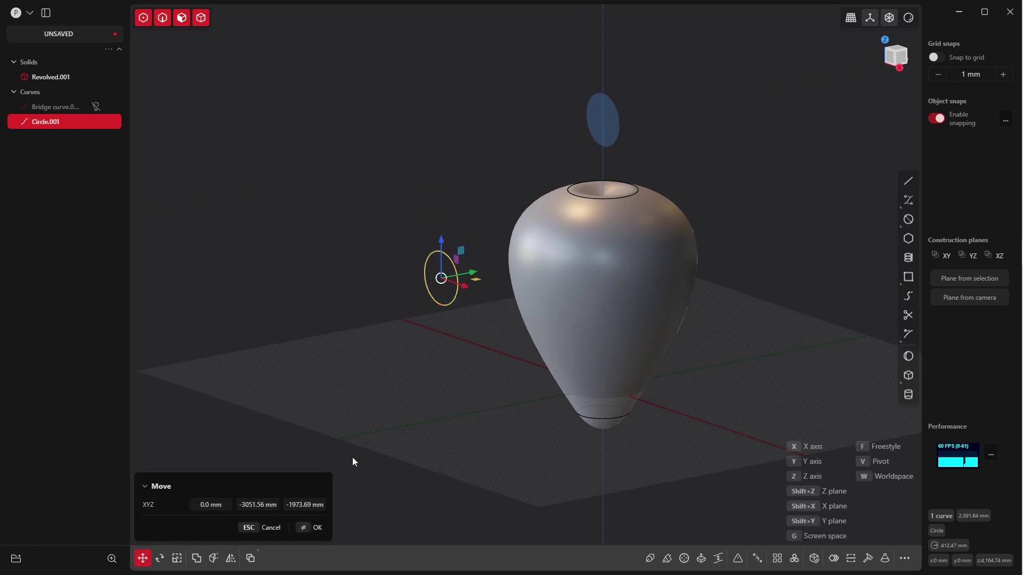
{"action": "left_click", "coordinate": [315, 528]}
Scale the circle along X by about 0.51 to make an upright ellipse
{"action": "key", "text": "grave"}
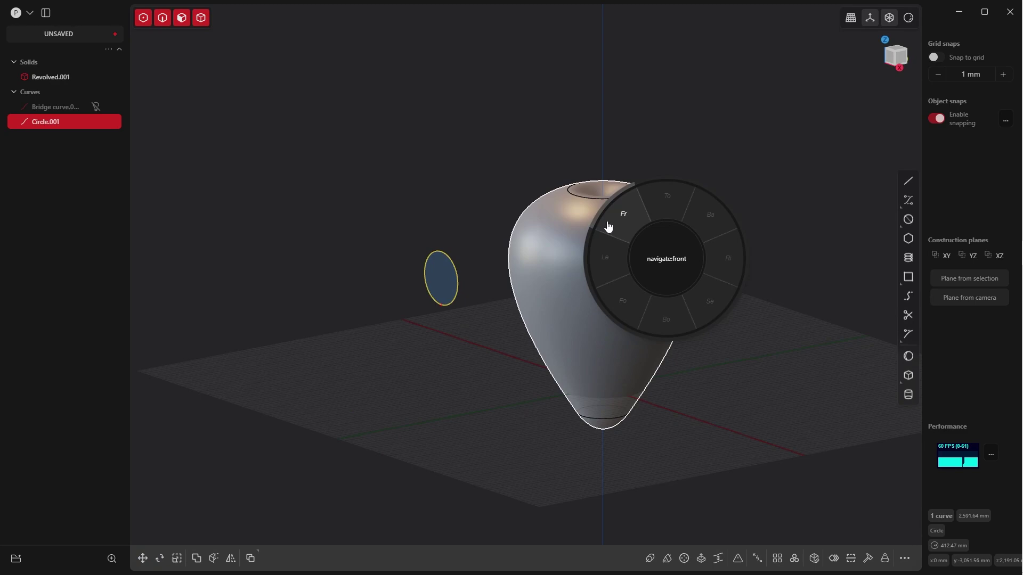
{"action": "left_click", "coordinate": [609, 226]}
{"action": "scroll", "coordinate": [605, 237], "scroll_direction": "up", "scroll_amount": 5}
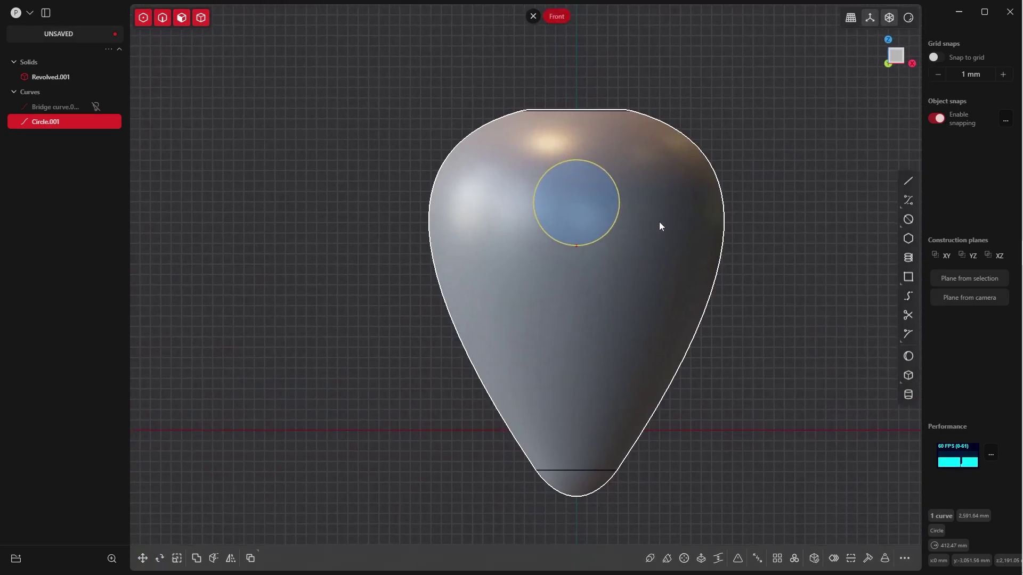
{"action": "key", "text": "s"}
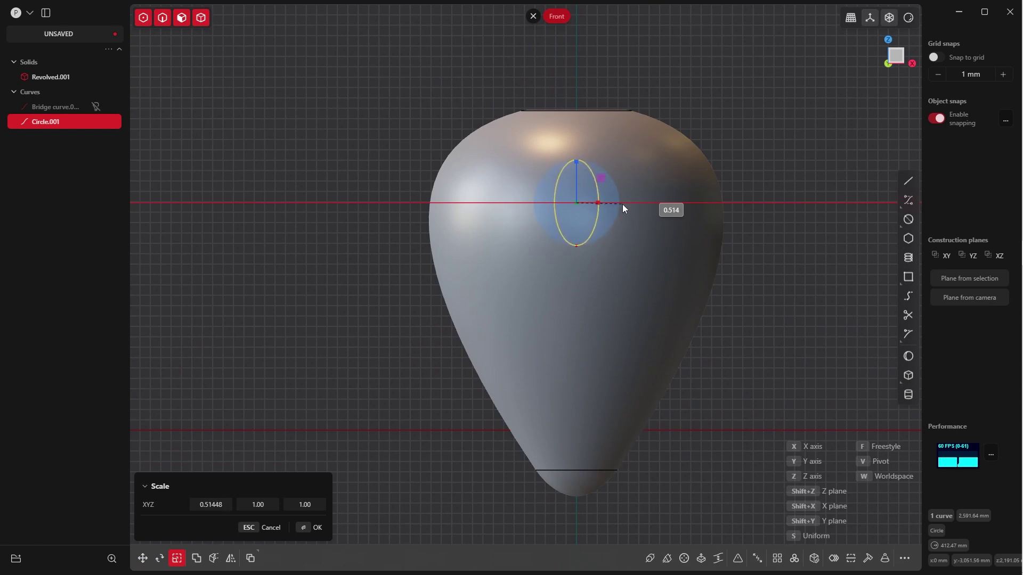
{"action": "left_click", "coordinate": [622, 203]}
{"action": "left_click", "coordinate": [309, 529]}
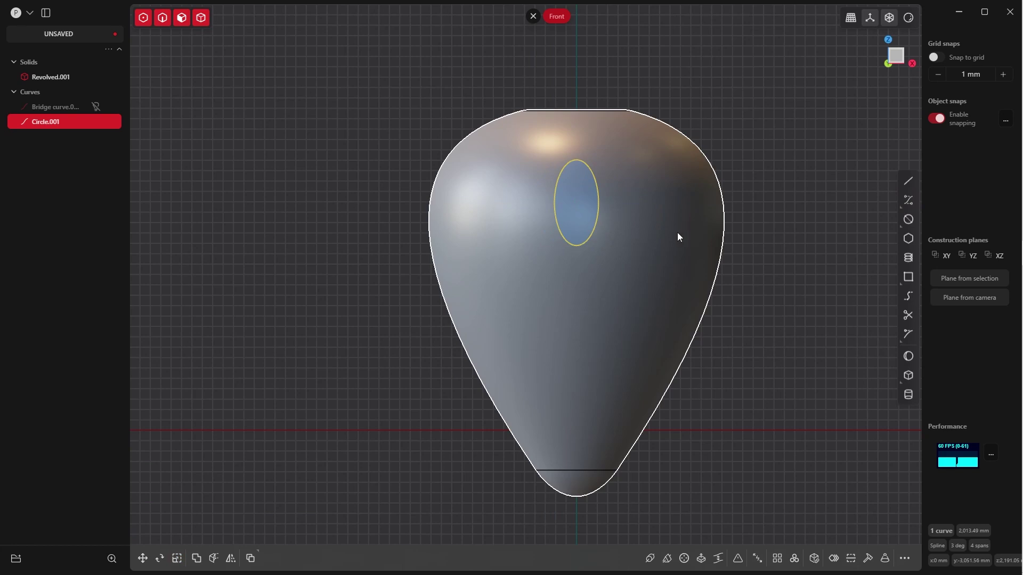
Scale the ellipse down uniformly to about 1398 mm in curve length
{"action": "key", "text": "s"}
{"action": "left_click_drag", "start_coordinate": [636, 199], "coordinate": [661, 222]}
{"action": "left_click", "coordinate": [313, 527]}
{"action": "left_click", "coordinate": [423, 380]}
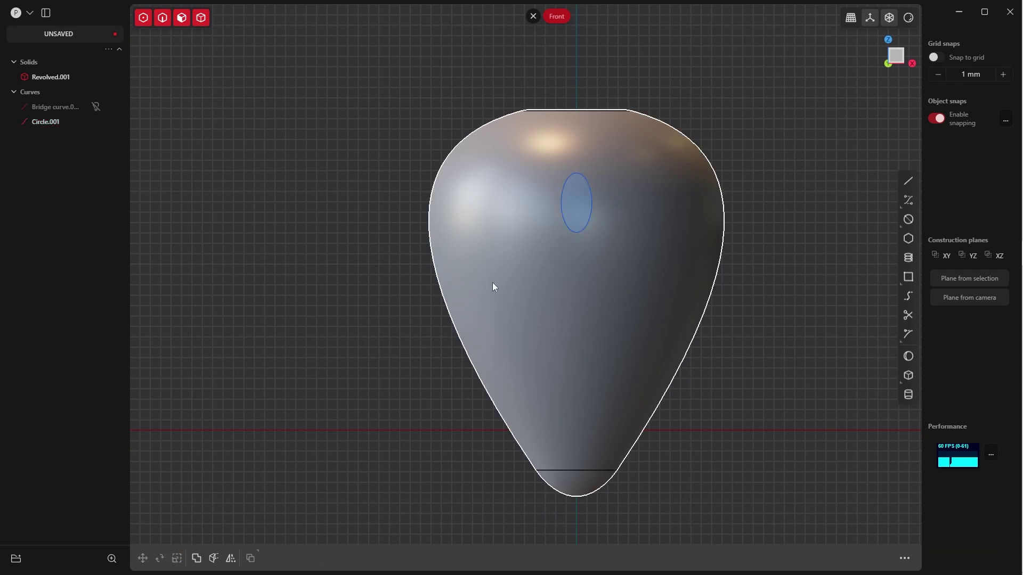
Create a 360° radial array of 12 copies of the ellipse, centred on the revolved body's top opening in the top view
{"action": "scroll", "coordinate": [713, 136], "scroll_direction": "down", "scroll_amount": 3}
{"action": "middle_click_drag", "start_coordinate": [701, 137], "coordinate": [541, 213]}
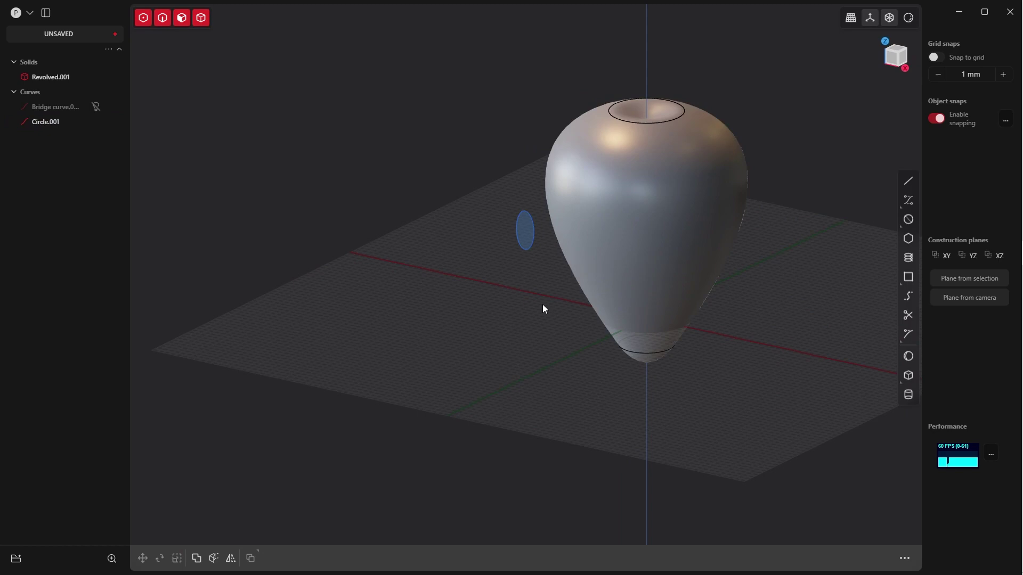
{"action": "left_click", "coordinate": [527, 229]}
{"action": "key", "text": "7"}
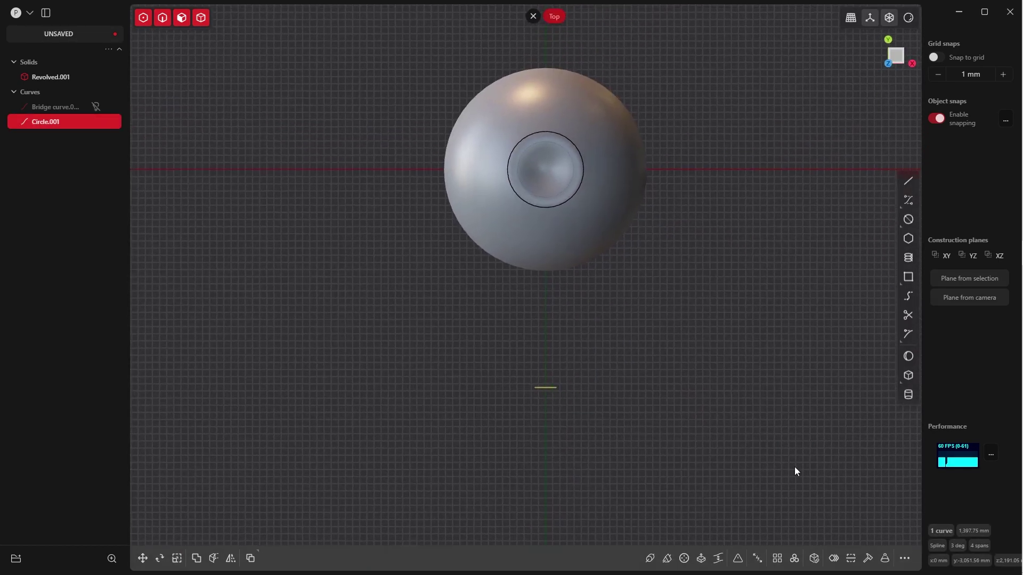
{"action": "left_click", "coordinate": [795, 559]}
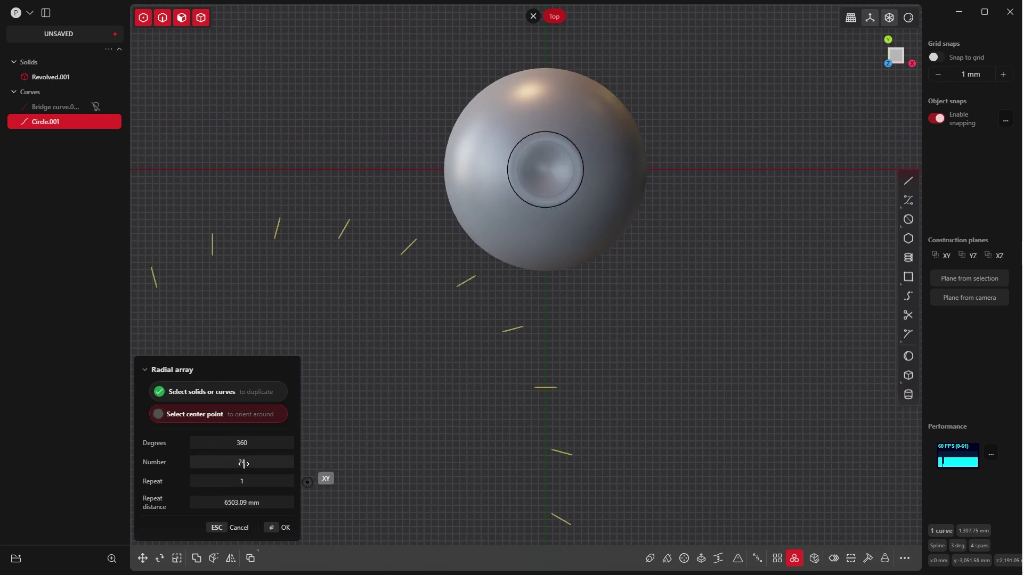
{"action": "left_click", "coordinate": [277, 463]}
{"action": "type", "text": "12"}
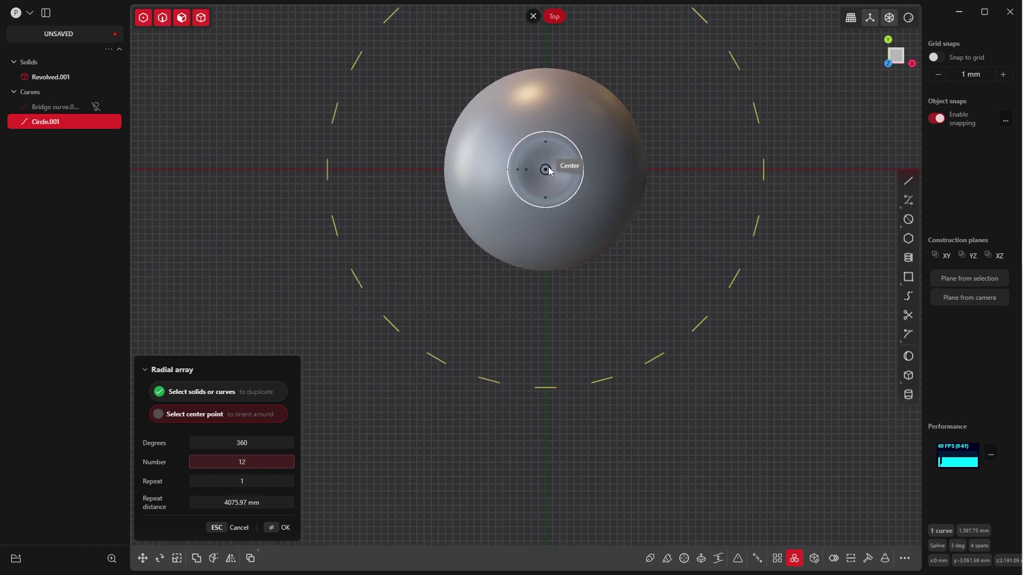
{"action": "key", "text": "Tab"}
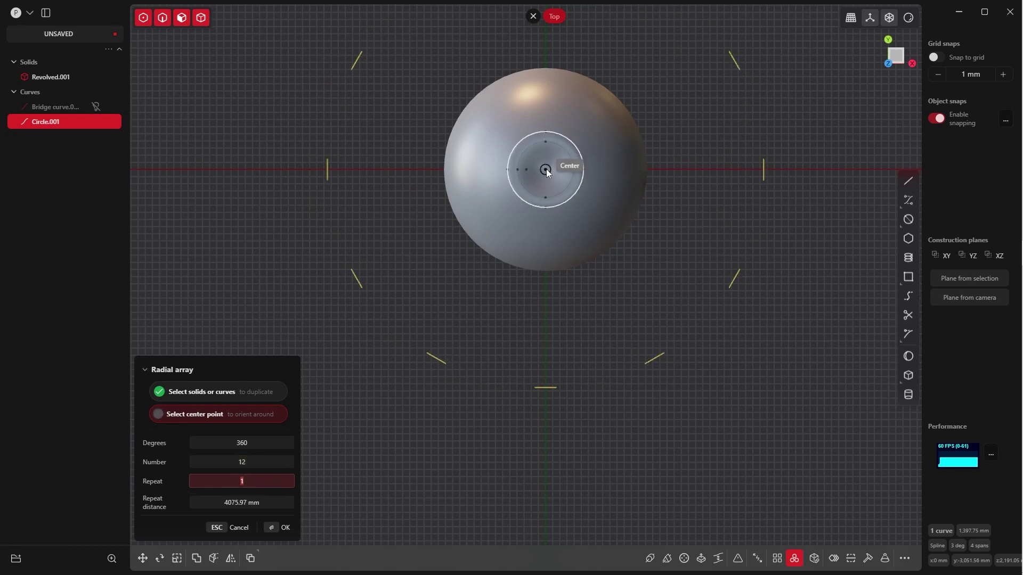
{"action": "left_click", "coordinate": [547, 171]}
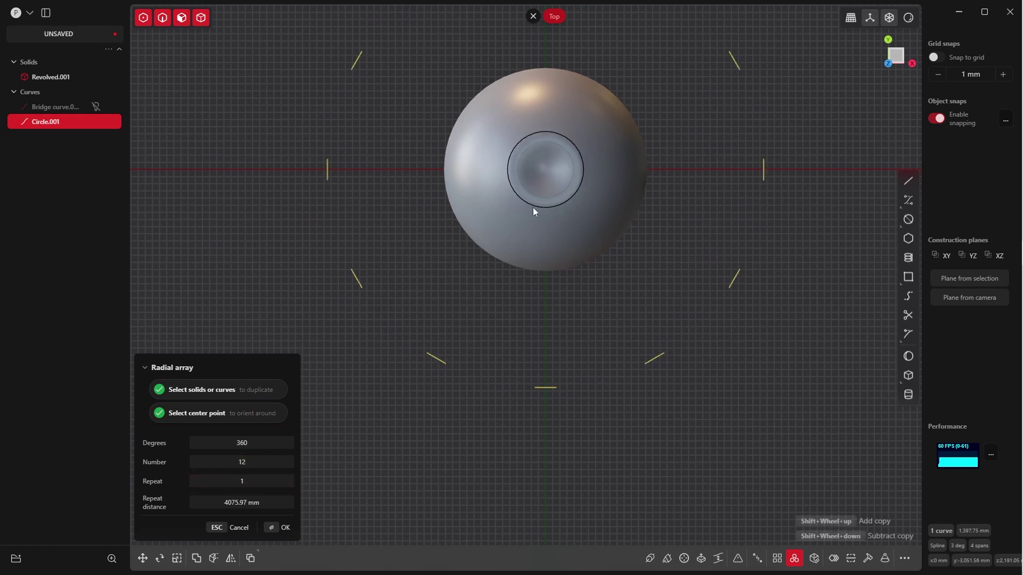
{"action": "left_click", "coordinate": [272, 531]}
Move all 12 ellipses up about 192 mm along Z in the front view
{"action": "key", "text": "grave"}
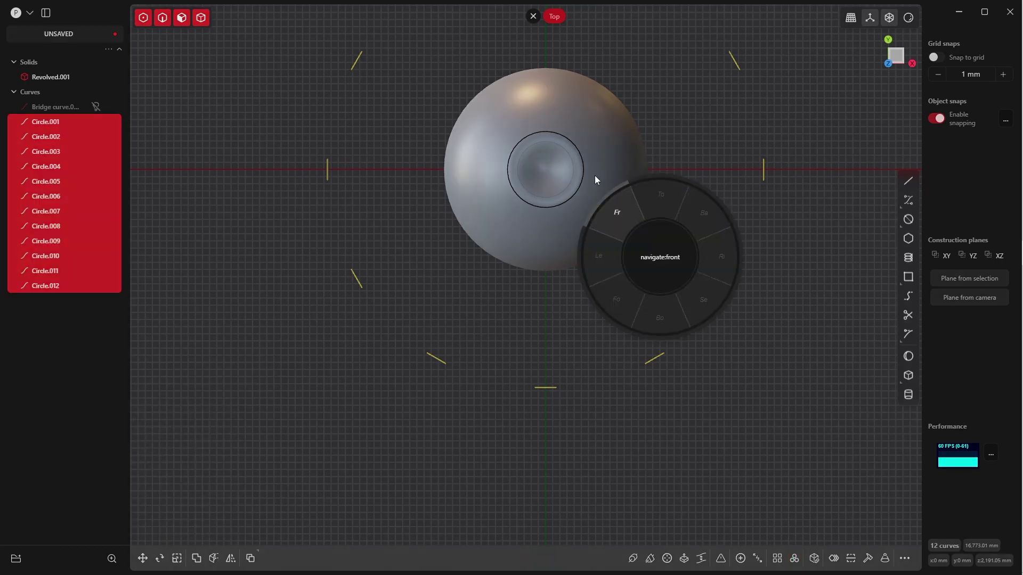
{"action": "left_click", "coordinate": [594, 175]}
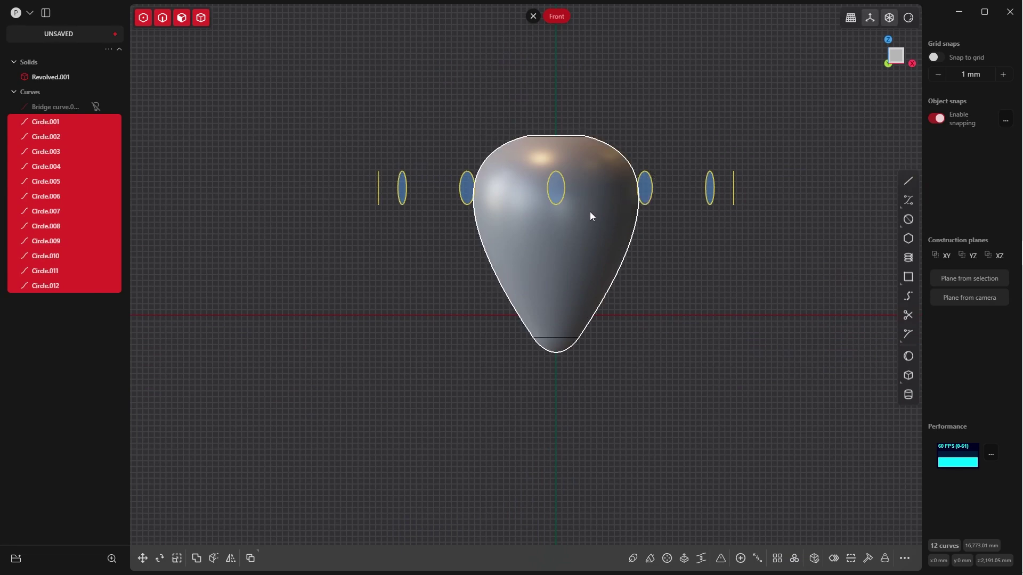
{"action": "key", "text": "g"}
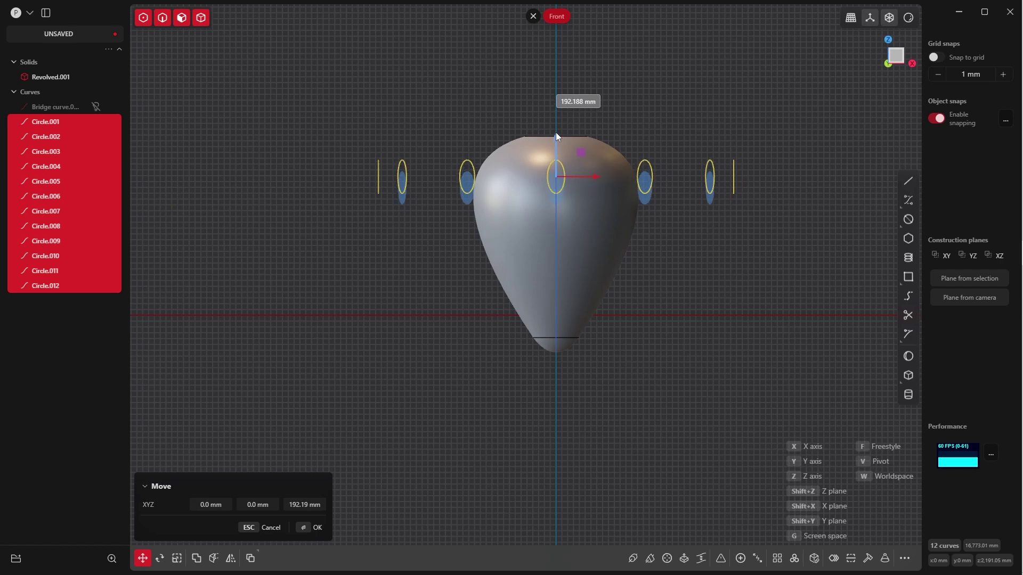
{"action": "left_click", "coordinate": [555, 132]}
{"action": "left_click", "coordinate": [309, 532]}
{"action": "left_click", "coordinate": [721, 287]}
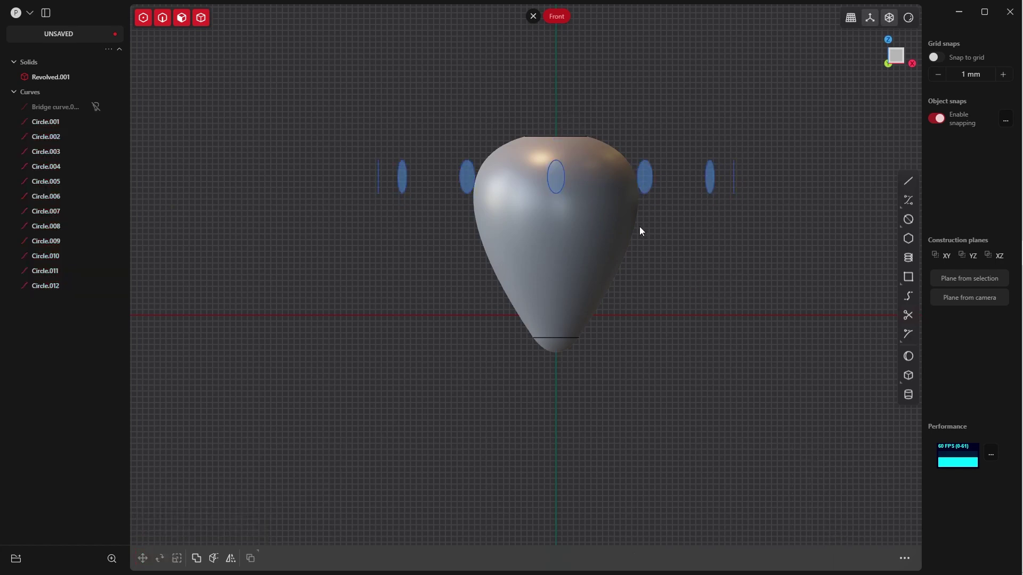
Imprint the original front ellipse onto the revolved body using the Vector method along its own direction
{"action": "middle_click_drag", "start_coordinate": [639, 226], "coordinate": [587, 286]}
{"action": "middle_click_drag", "start_coordinate": [510, 220], "coordinate": [443, 257]}
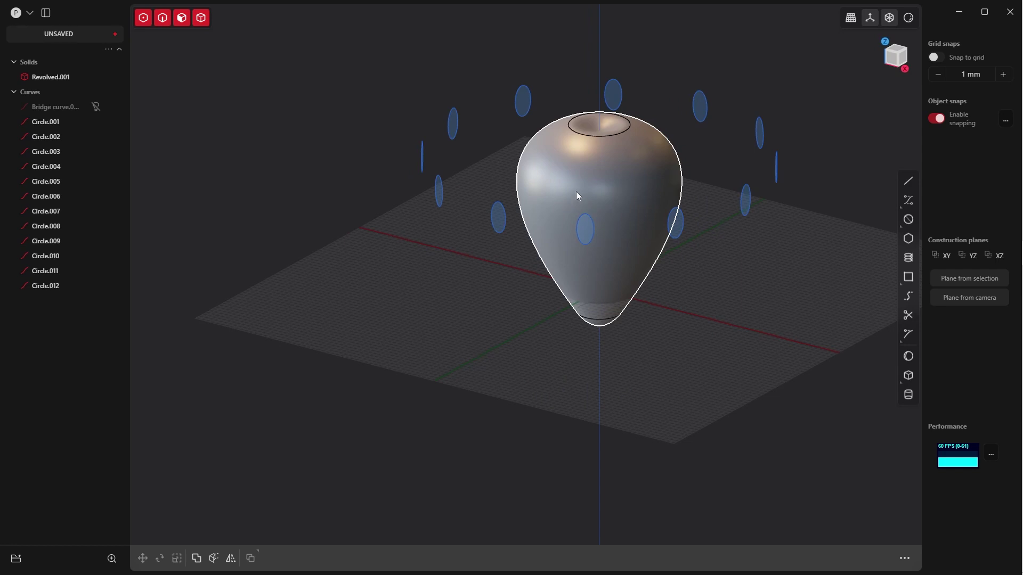
{"action": "middle_click_drag", "start_coordinate": [526, 207], "coordinate": [544, 212]}
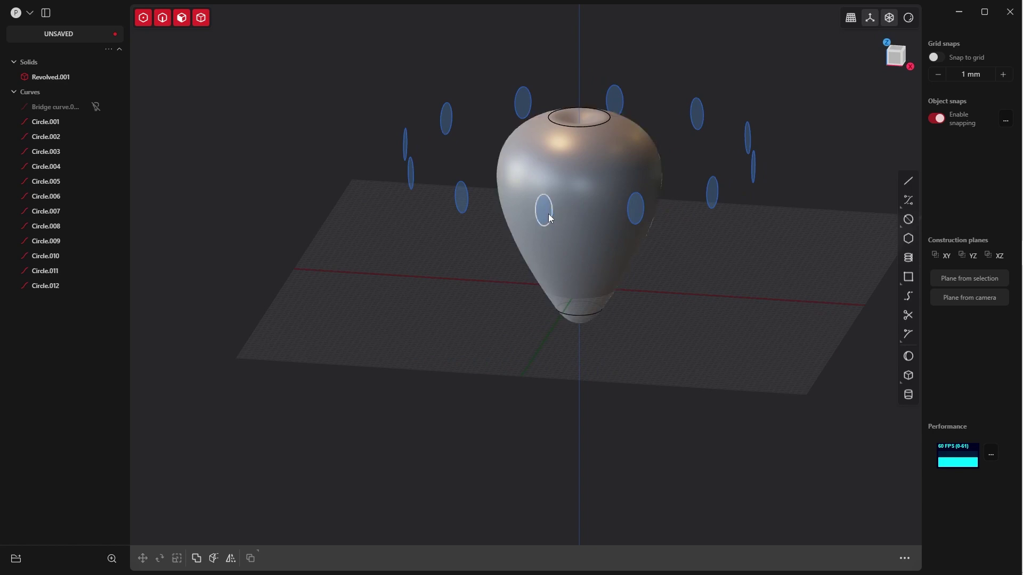
{"action": "left_click", "coordinate": [583, 177]}
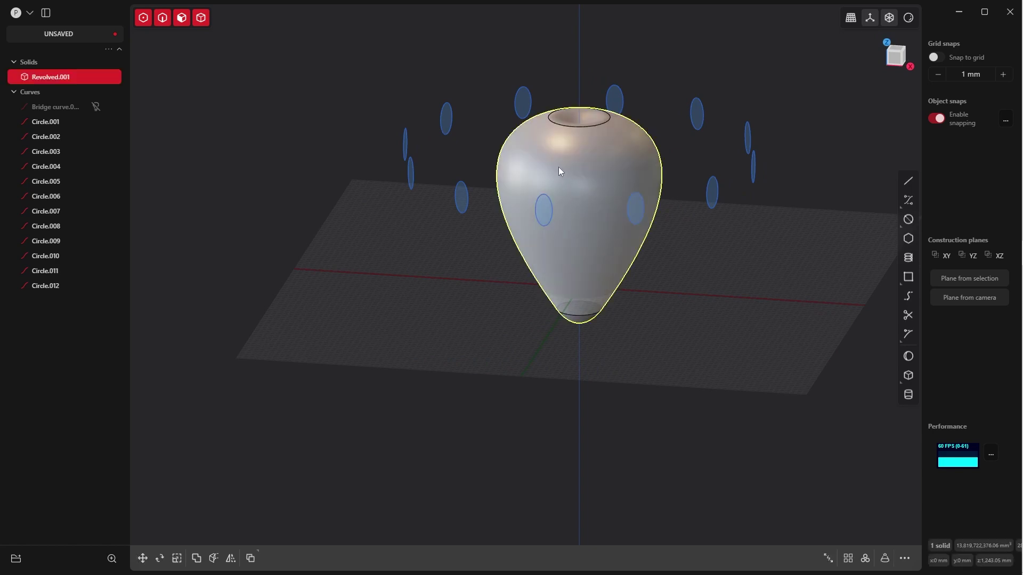
{"action": "middle_click_drag", "start_coordinate": [565, 188], "coordinate": [551, 208]}
{"action": "left_click", "coordinate": [551, 208], "text": "shift"}
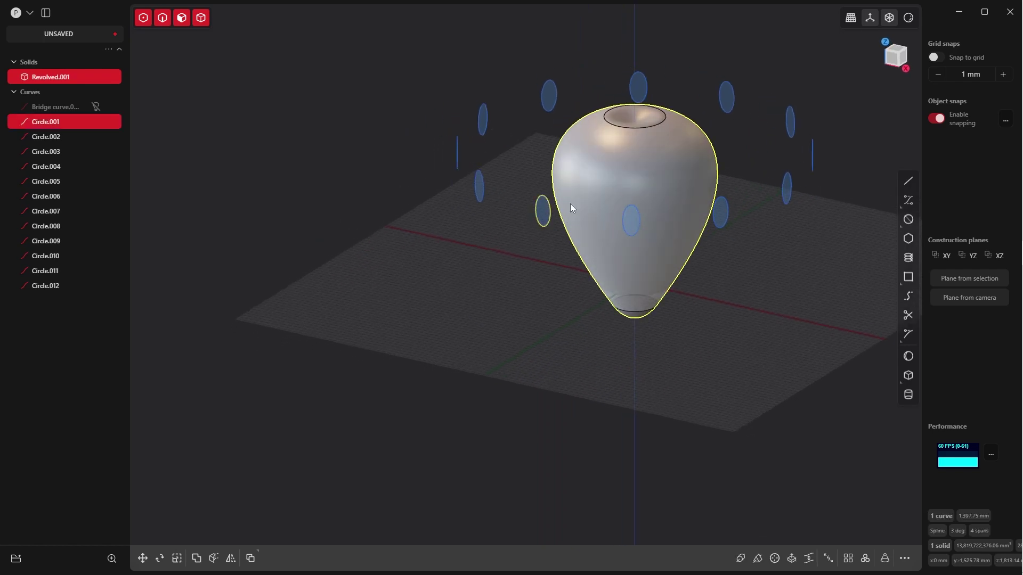
{"action": "key", "text": "shift+i"}
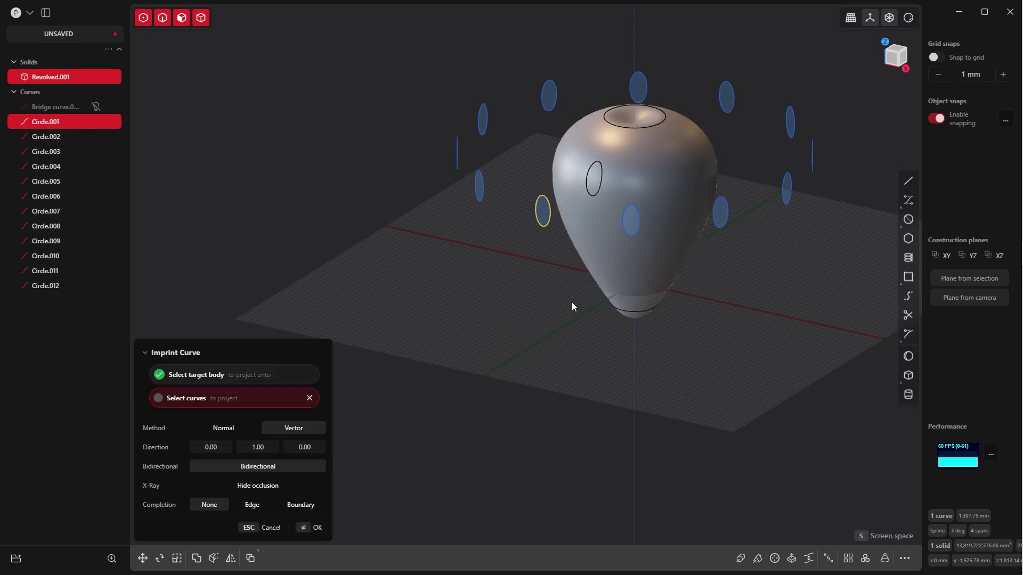
{"action": "mouse_move", "coordinate": [598, 211]}
{"action": "middle_mouse_down"}
{"action": "mouse_move", "coordinate": [651, 176]}
{"action": "mouse_move", "coordinate": [455, 199]}
{"action": "mouse_move", "coordinate": [631, 186]}
{"action": "mouse_move", "coordinate": [605, 196]}
{"action": "middle_mouse_up"}
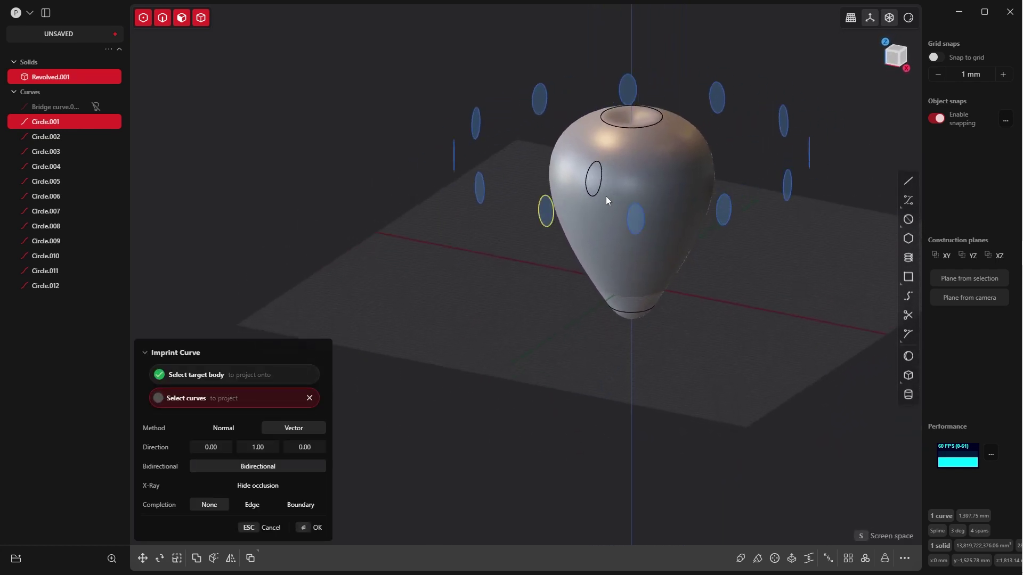
{"action": "left_click", "coordinate": [304, 527]}
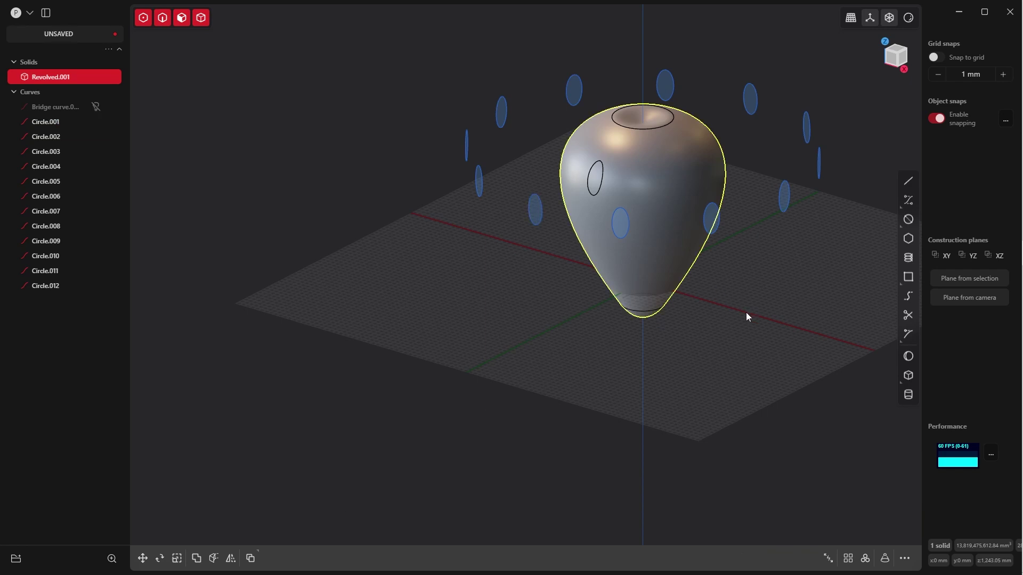
{"action": "left_click", "coordinate": [746, 312]}
Imprint the second and third ellipses of the array onto the revolved body, one after the other, with the Vector method
{"action": "middle_click_drag", "start_coordinate": [708, 240], "coordinate": [692, 251]}
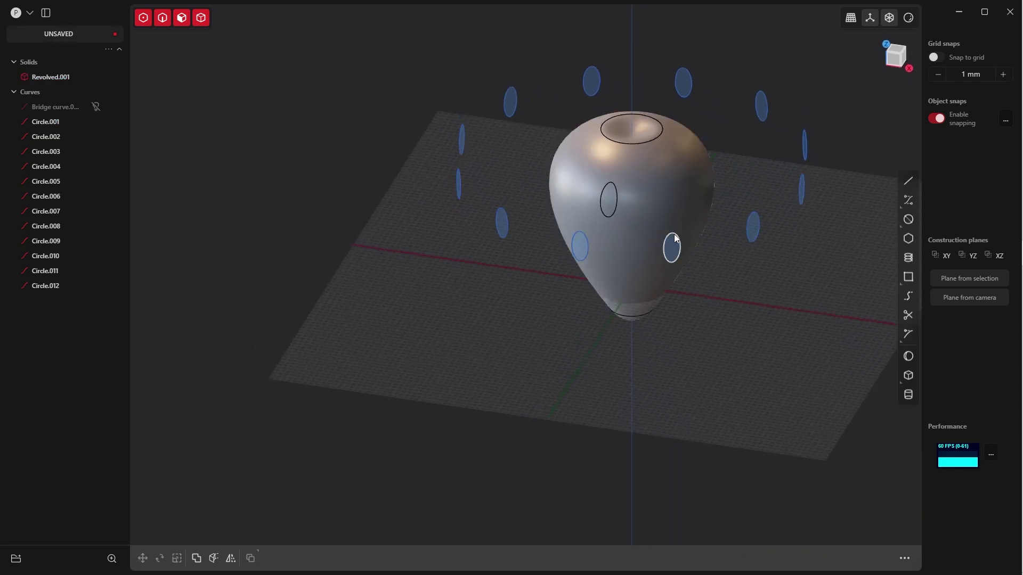
{"action": "left_click", "coordinate": [672, 240]}
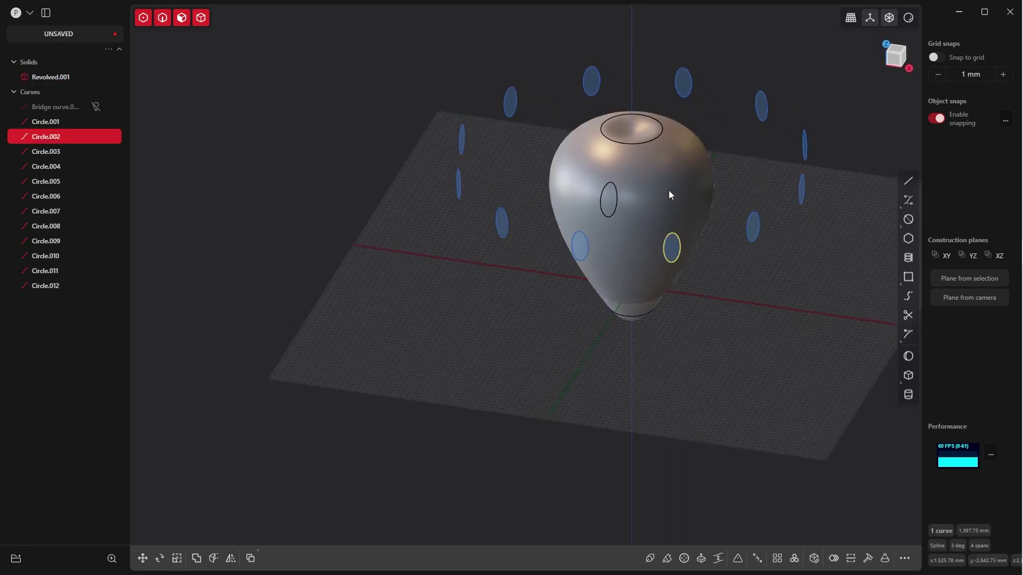
{"action": "left_click", "coordinate": [669, 191], "text": "shift"}
{"action": "key", "text": "i"}
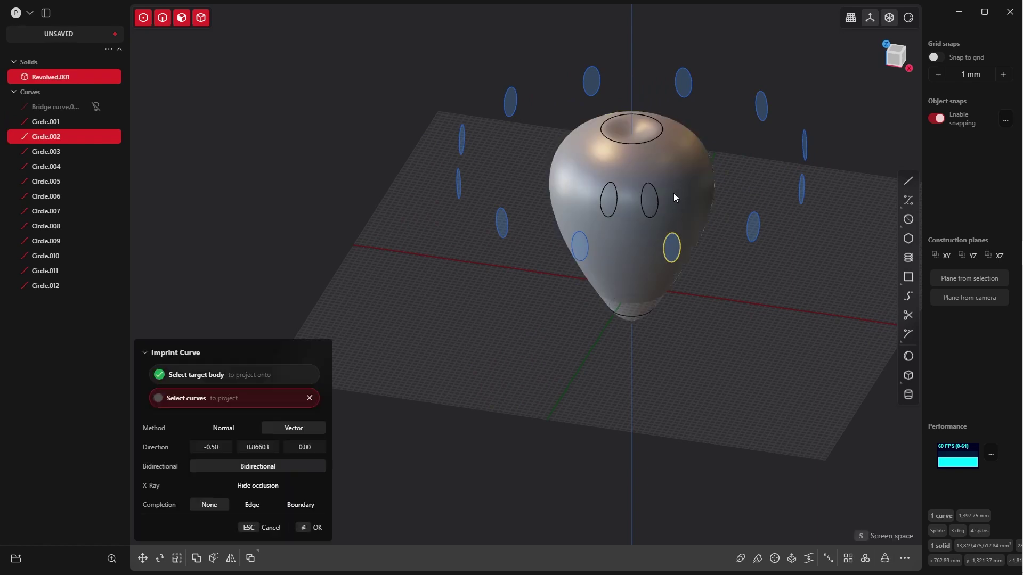
{"action": "left_click", "coordinate": [315, 527]}
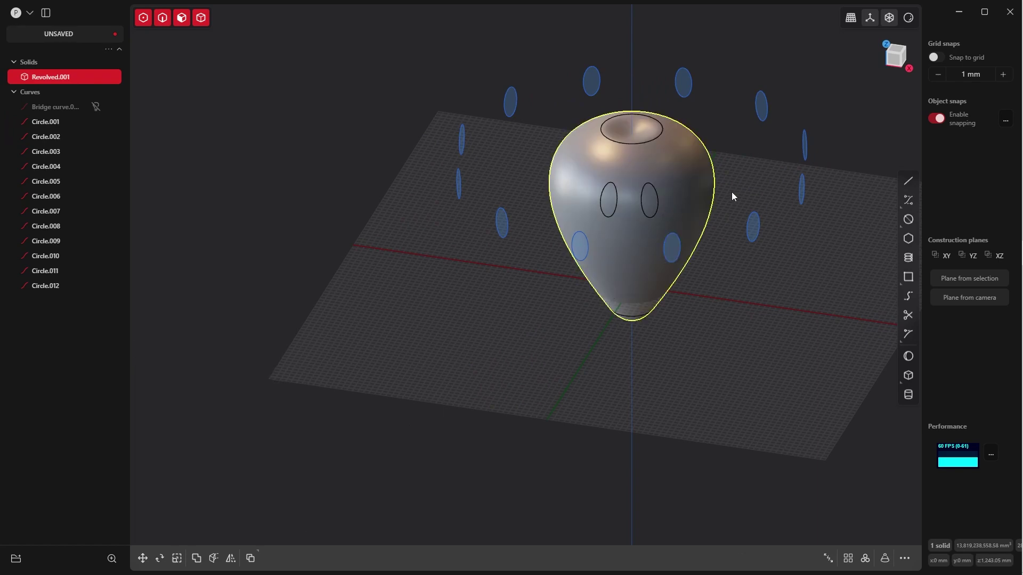
{"action": "left_click", "coordinate": [751, 216]}
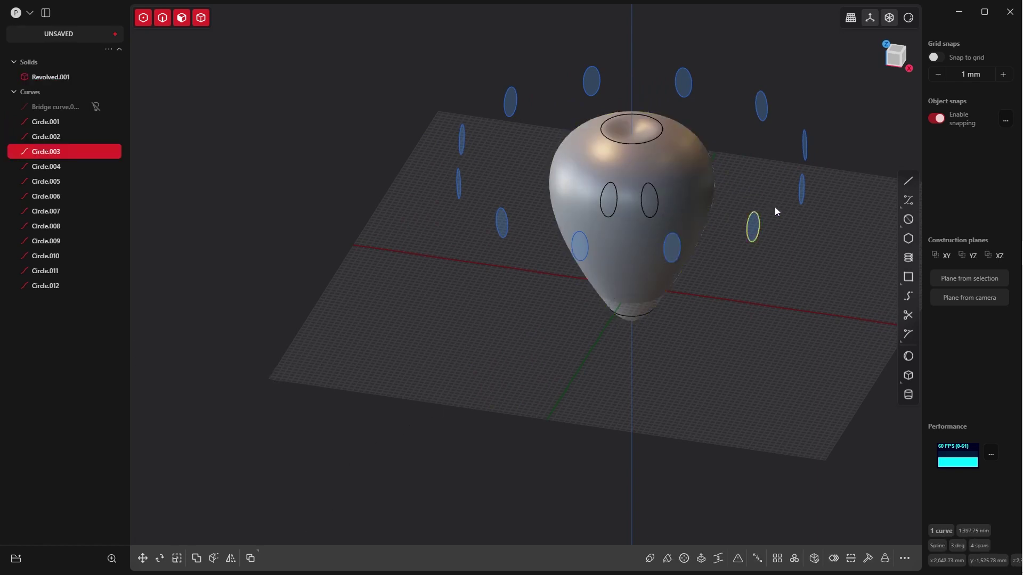
{"action": "left_click", "coordinate": [711, 175], "text": "shift"}
{"action": "key", "text": "i"}
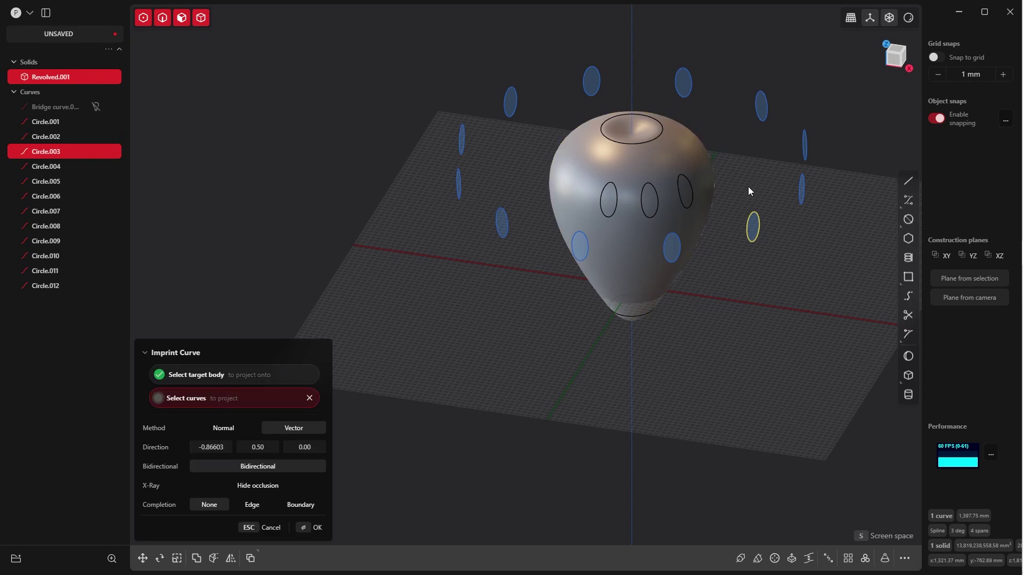
{"action": "left_click", "coordinate": [315, 527]}
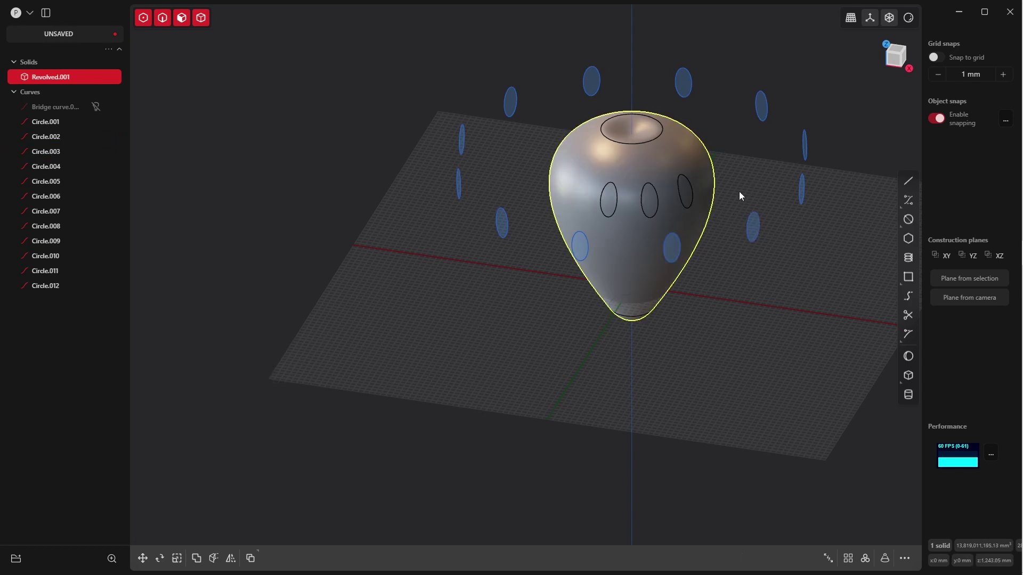
Imprint the fourth and fifth ellipses of the array onto the side of the revolved body with the Vector method
{"action": "left_click", "coordinate": [802, 184]}
{"action": "left_click", "coordinate": [698, 154], "text": "shift"}
{"action": "middle_click_drag", "start_coordinate": [697, 154], "coordinate": [629, 160]}
{"action": "key", "text": "i"}
{"action": "left_click", "coordinate": [314, 527]}
{"action": "left_click", "coordinate": [802, 160]}
{"action": "left_click", "coordinate": [698, 154], "text": "shift"}
{"action": "key", "text": "i"}
{"action": "left_click", "coordinate": [300, 530]}
Imprint the remaining ellipses of the array onto the revolved body to complete the ring of outlines
{"action": "middle_click_drag", "start_coordinate": [741, 235], "coordinate": [671, 217]}
{"action": "left_click", "coordinate": [672, 217]}
{"action": "left_click", "coordinate": [642, 171], "text": "shift"}
{"action": "key", "text": "i"}
{"action": "middle_click_drag", "start_coordinate": [640, 156], "coordinate": [738, 154]}
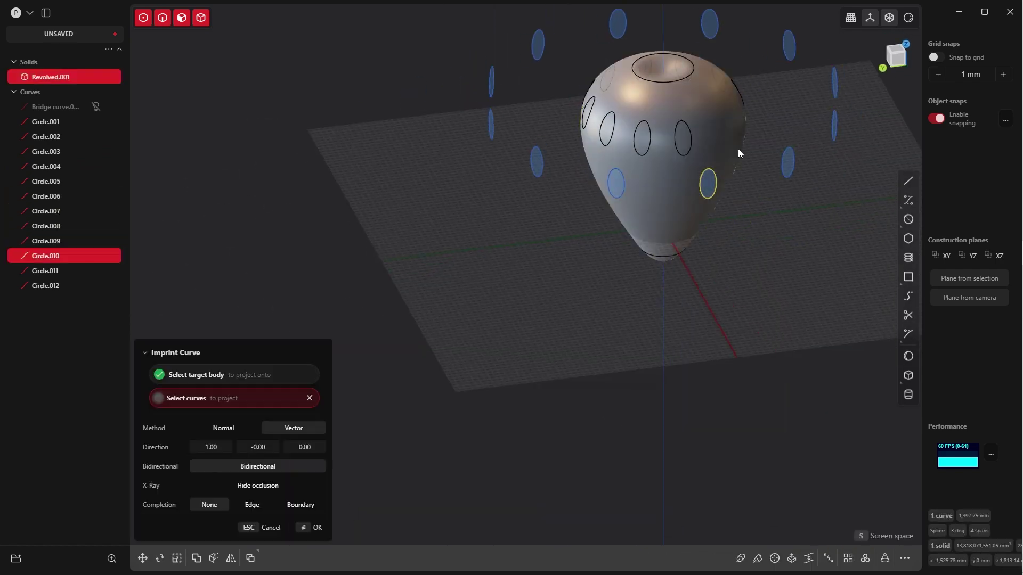
{"action": "key", "text": "Return"}
{"action": "left_click", "coordinate": [753, 141]}
{"action": "left_click", "coordinate": [710, 100], "text": "shift"}
{"action": "key", "text": "i"}
{"action": "left_click", "coordinate": [790, 135]}
{"action": "left_click", "coordinate": [743, 103], "text": "shift"}
{"action": "key", "text": "i"}
Delete the 11 arrayed ellipse curves around the body, keeping only the original front ellipse, Circle.001
{"action": "middle_click_drag", "start_coordinate": [604, 161], "coordinate": [498, 280]}
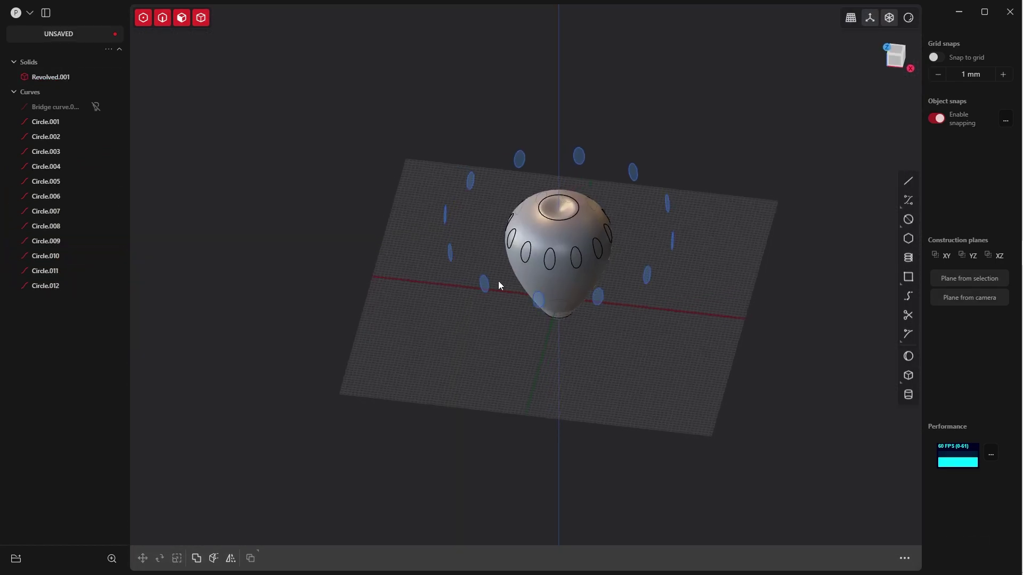
{"action": "left_click_drag", "start_coordinate": [492, 304], "coordinate": [427, 205]}
{"action": "key", "text": "e"}
{"action": "left_click", "coordinate": [470, 181], "text": "shift"}
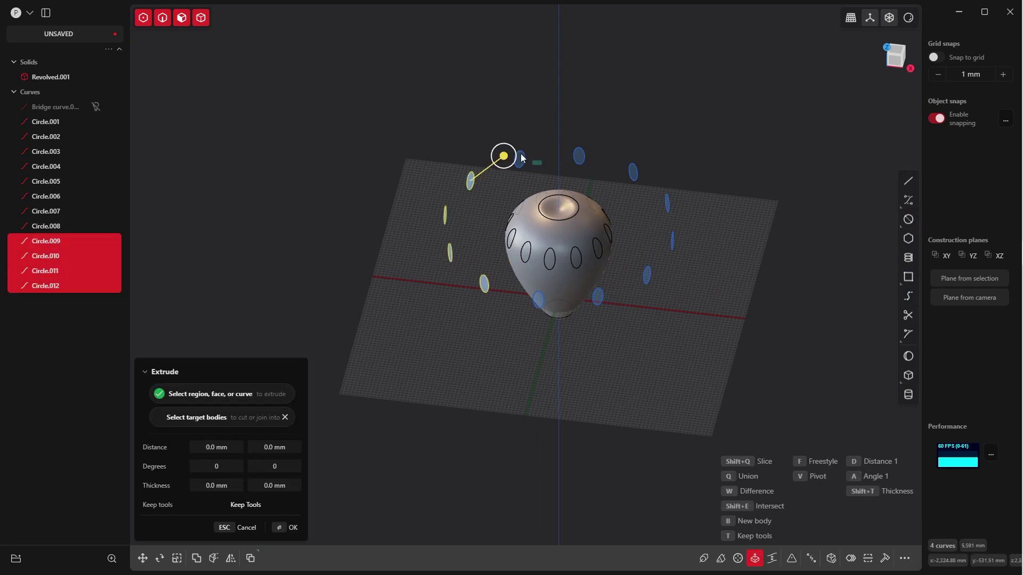
{"action": "left_click", "coordinate": [520, 159], "text": "shift"}
{"action": "key", "text": "Delete"}
{"action": "left_click_drag", "start_coordinate": [557, 182], "coordinate": [658, 152]}
{"action": "left_click_drag", "start_coordinate": [704, 183], "coordinate": [642, 288], "text": "shift"}
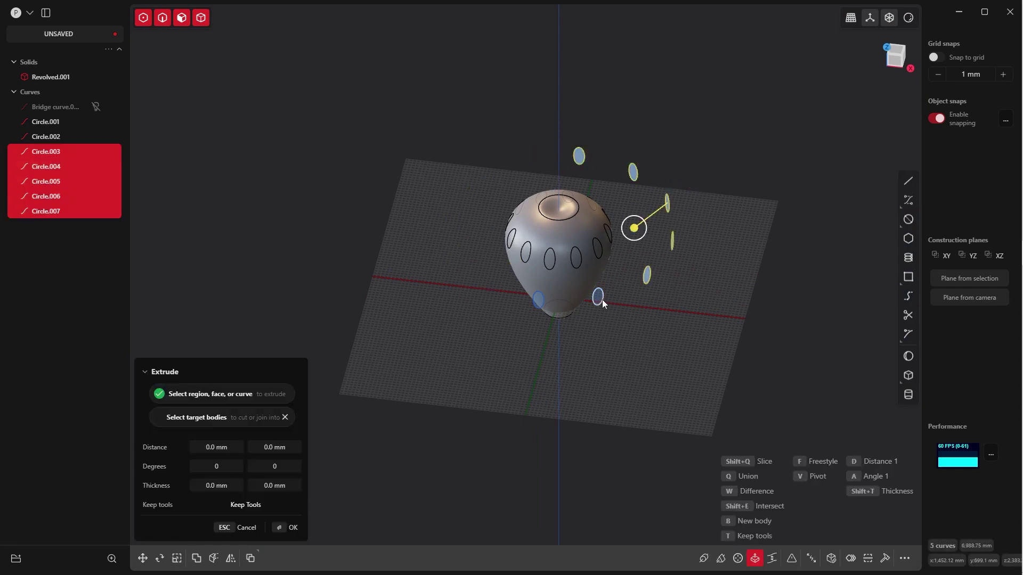
{"action": "left_click", "coordinate": [600, 299], "text": "shift"}
{"action": "key", "text": "Delete"}
Restrict selection to faces only and check the imprinted ellipses against the original ellipse from the front
{"action": "middle_click_drag", "start_coordinate": [614, 280], "coordinate": [666, 262]}
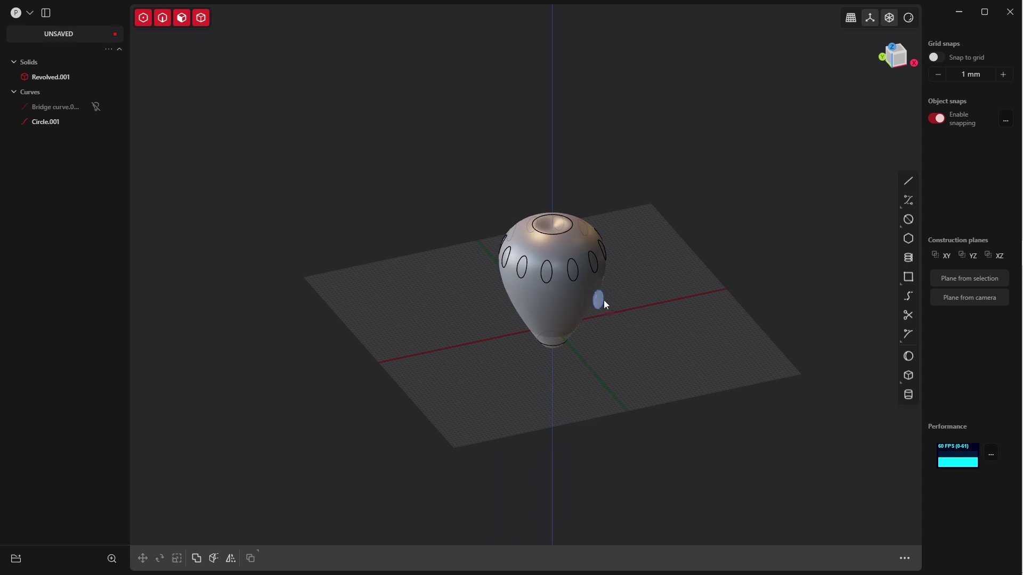
{"action": "middle_click_drag", "start_coordinate": [605, 303], "coordinate": [589, 249]}
{"action": "scroll", "coordinate": [575, 338], "scroll_direction": "up", "scroll_amount": 3}
{"action": "middle_click_drag", "start_coordinate": [576, 338], "coordinate": [556, 294]}
{"action": "key", "text": "Tab"}
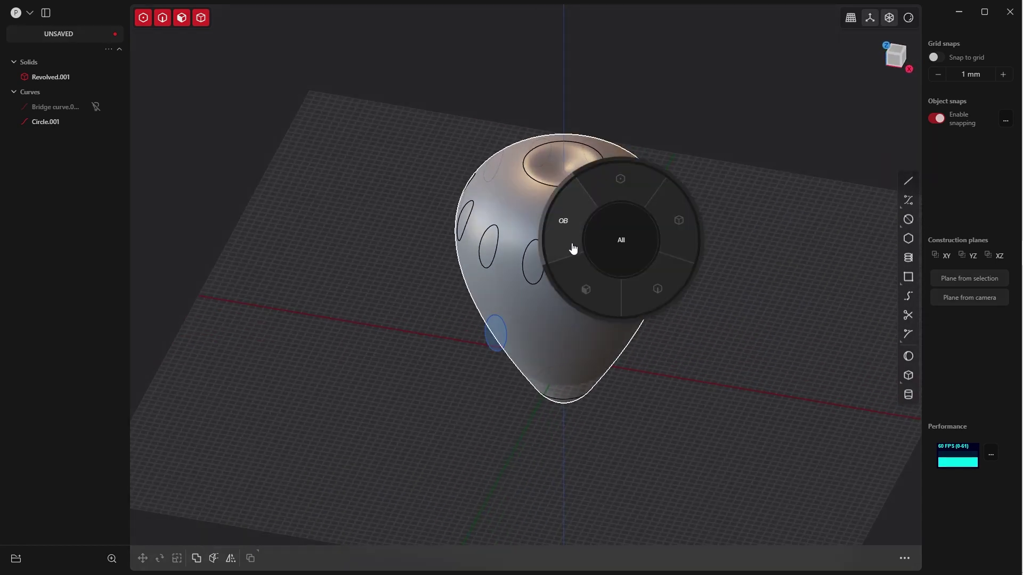
{"action": "left_click", "coordinate": [586, 291]}
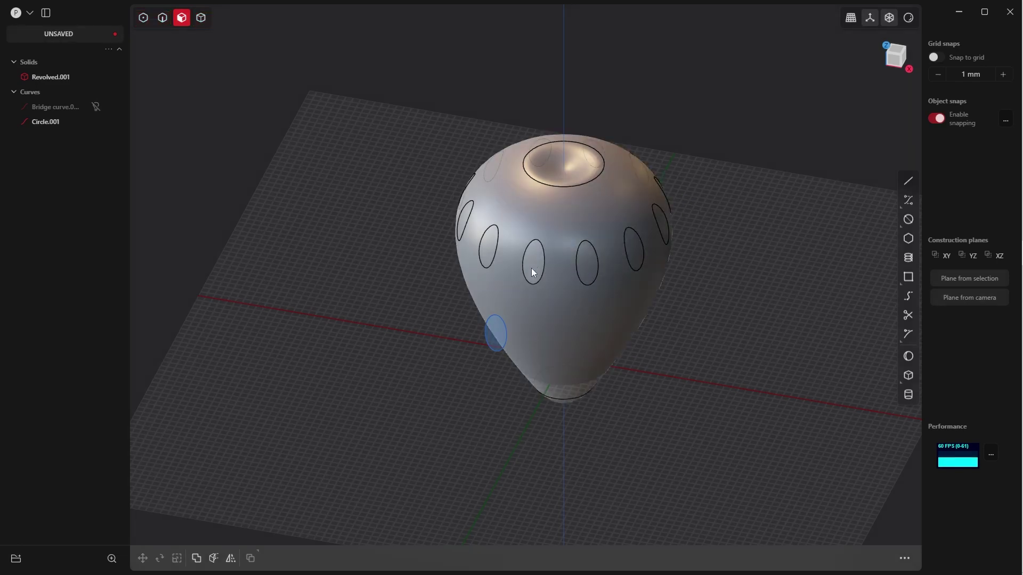
{"action": "key", "text": "KP_1"}
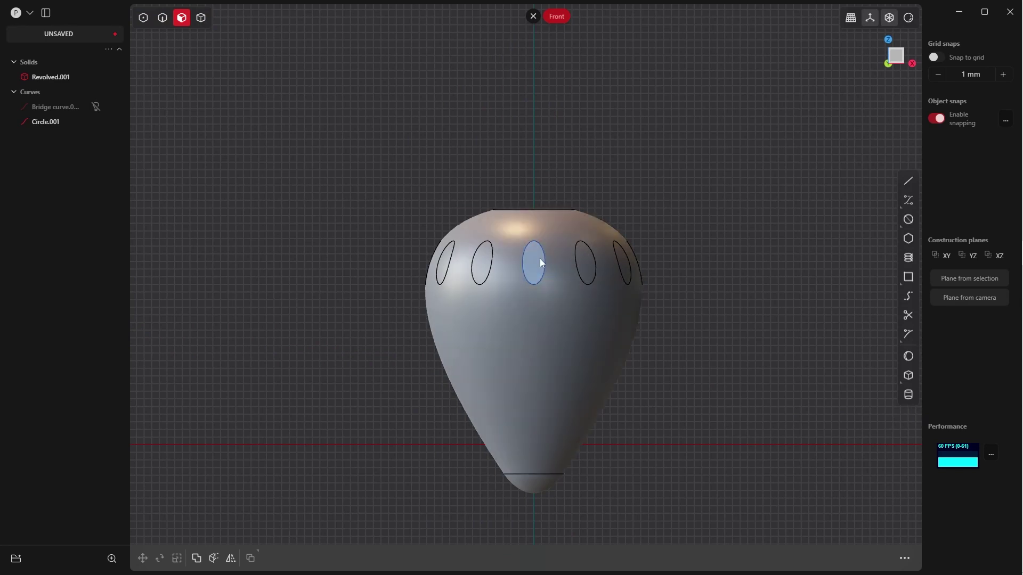
{"action": "middle_click_drag", "start_coordinate": [539, 258], "coordinate": [535, 268]}
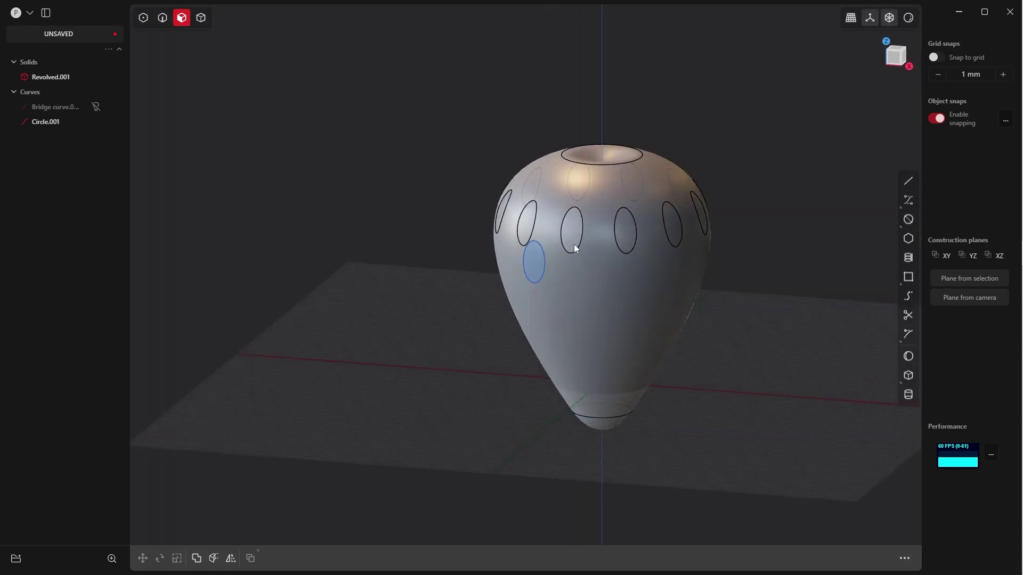
Delete the imprinted elliptical faces around the revolved body to leave open holes
{"action": "left_click", "coordinate": [625, 237]}
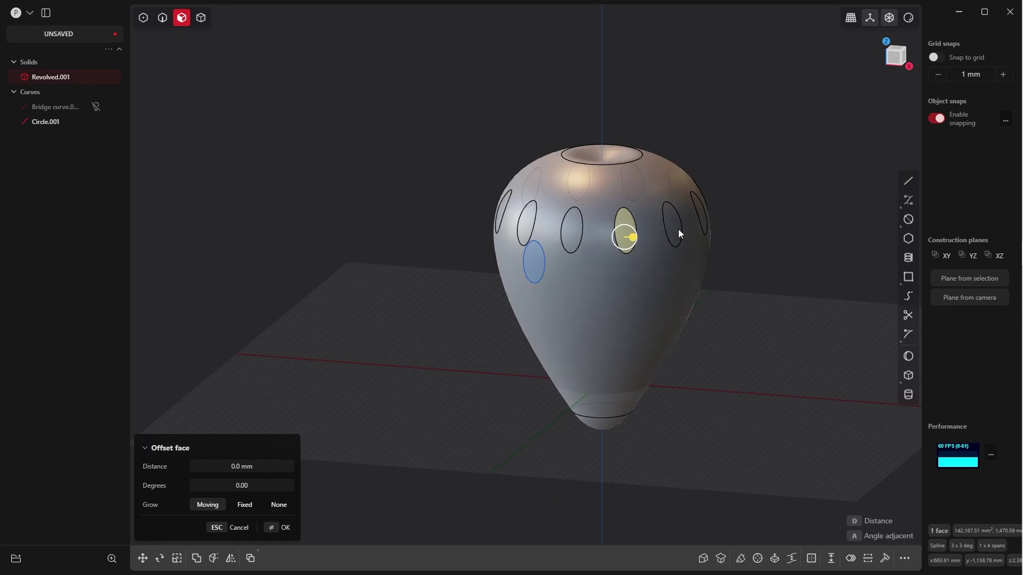
{"action": "middle_click_drag", "start_coordinate": [679, 229], "coordinate": [630, 233]}
{"action": "middle_click_drag", "start_coordinate": [768, 210], "coordinate": [628, 205]}
{"action": "key", "text": "shift+x"}
{"action": "left_click", "coordinate": [511, 258]}
{"action": "left_click", "coordinate": [486, 251], "text": "shift"}
{"action": "key", "text": "shift+x"}
{"action": "scroll", "coordinate": [601, 372], "scroll_direction": "up", "scroll_amount": 5}
{"action": "middle_click_drag", "start_coordinate": [601, 372], "coordinate": [526, 279]}
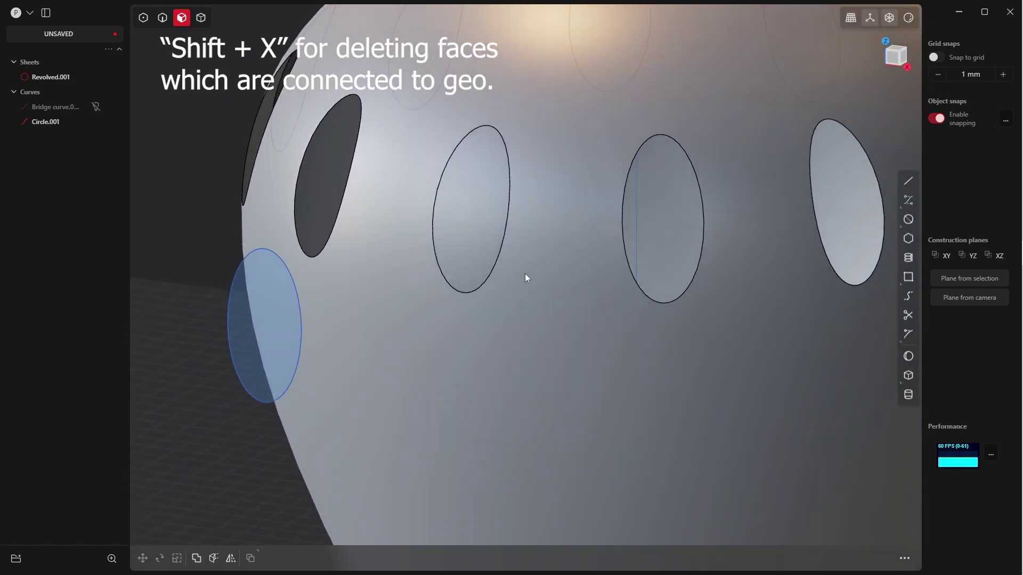
Offset the outline of the remaining front elliptical face inward, trying distances of 50, 65 and 60 mm
{"action": "scroll", "coordinate": [548, 202], "scroll_direction": "down", "scroll_amount": 3}
{"action": "left_click", "coordinate": [586, 244]}
{"action": "middle_click_drag", "start_coordinate": [586, 244], "coordinate": [563, 197]}
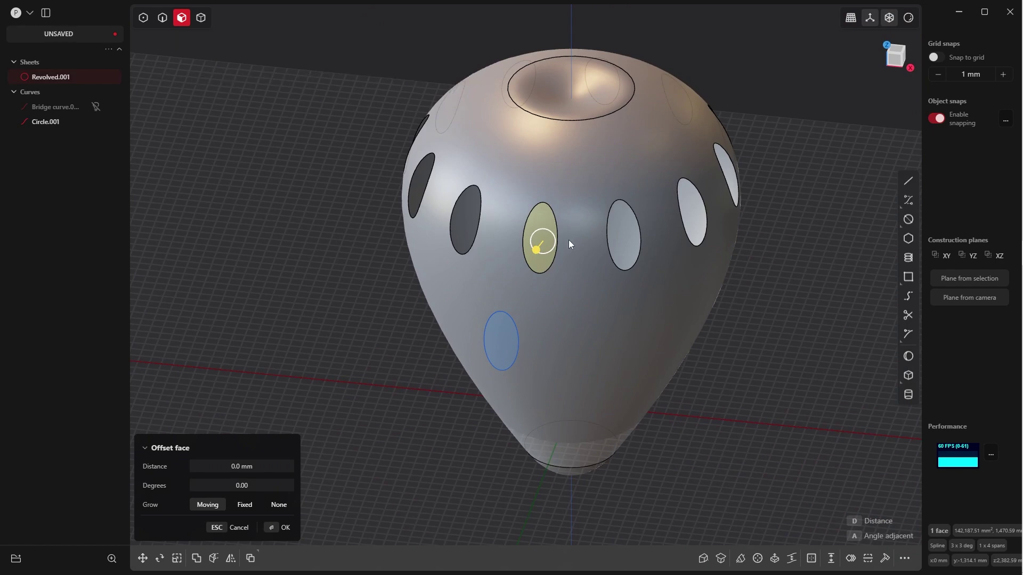
{"action": "key", "text": "o"}
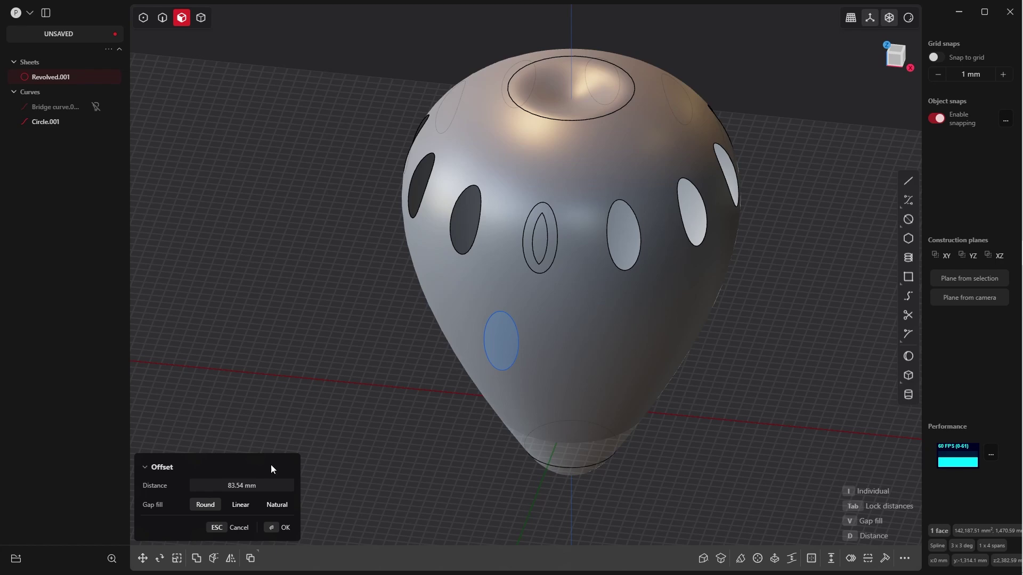
{"action": "left_click", "coordinate": [236, 486]}
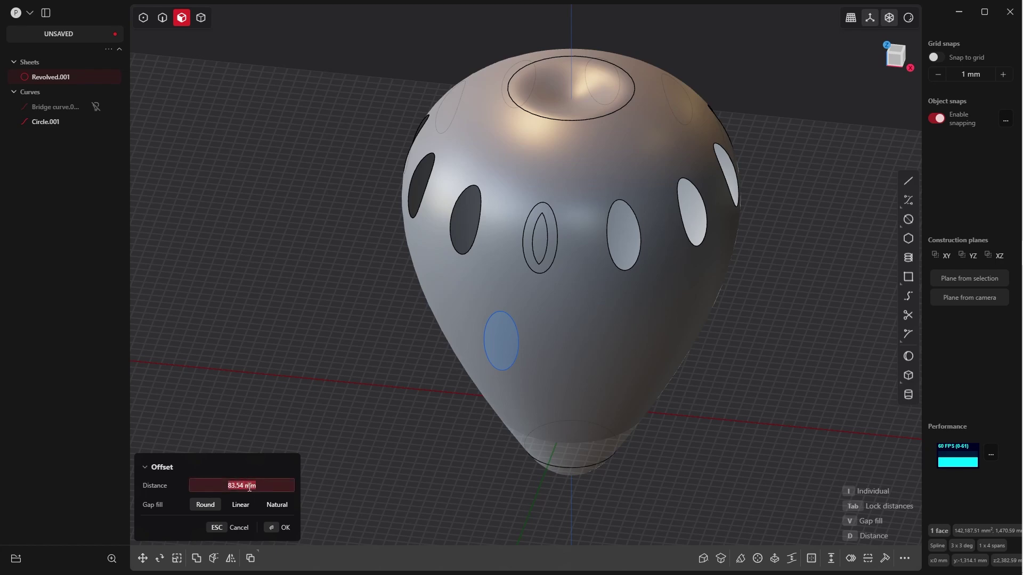
{"action": "type", "text": "50"}
{"action": "key", "text": "Return"}
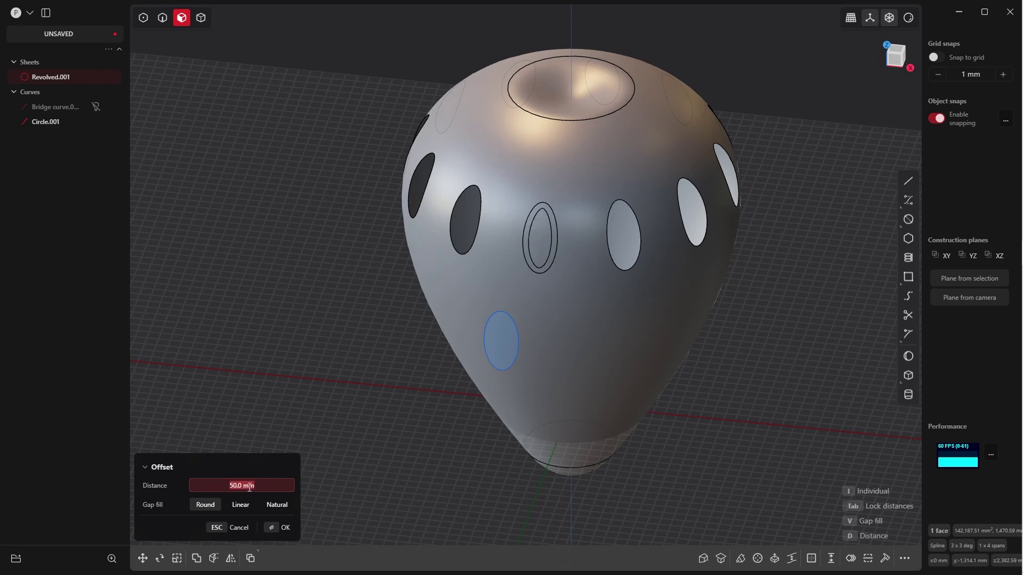
{"action": "type", "text": "65"}
{"action": "key", "text": "Return"}
{"action": "type", "text": "60"}
{"action": "key", "text": "Return"}
Set the inward offset distance of the front ellipse to 55 mm and apply it
{"action": "middle_click_drag", "start_coordinate": [570, 292], "coordinate": [597, 255]}
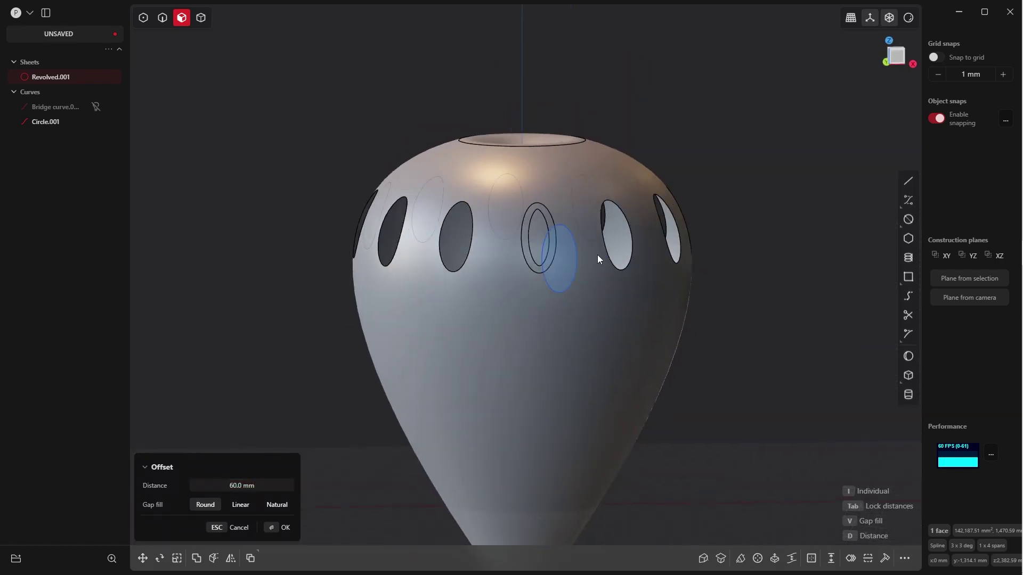
{"action": "scroll", "coordinate": [597, 259], "scroll_direction": "up", "scroll_amount": 6}
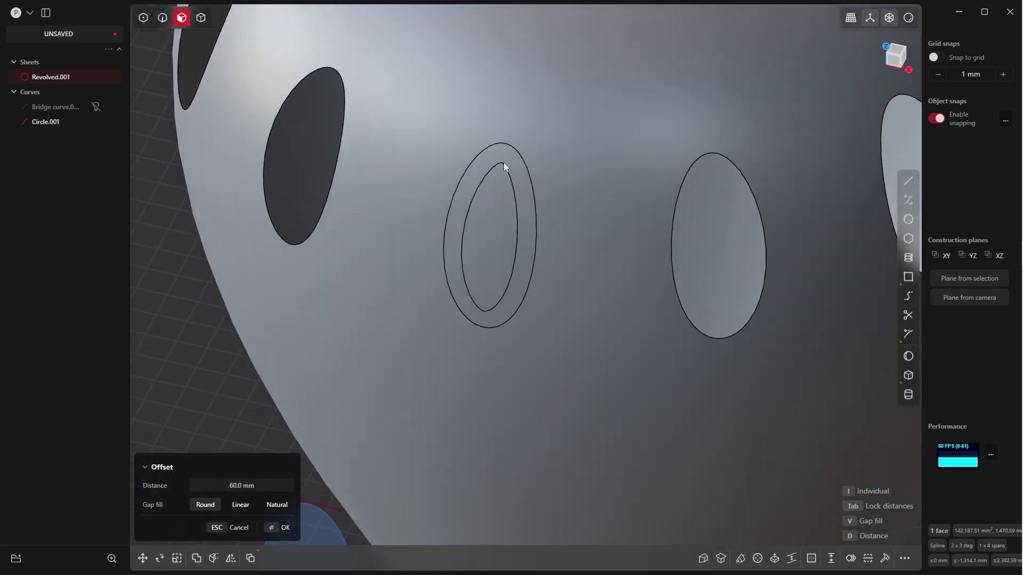
{"action": "left_click", "coordinate": [264, 480]}
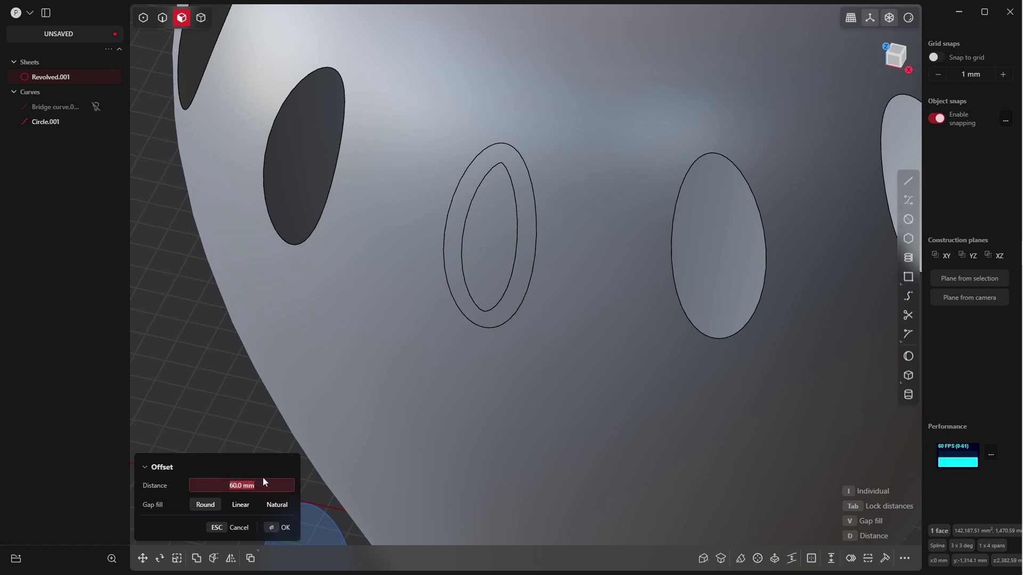
{"action": "type", "text": "55"}
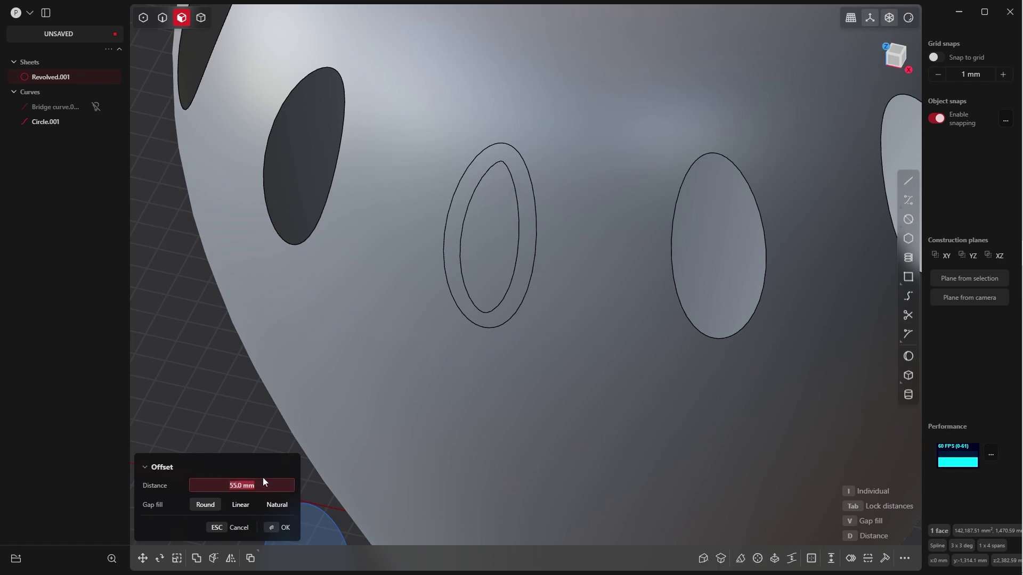
{"action": "key", "text": "Return"}
{"action": "mouse_move", "coordinate": [442, 338]}
{"action": "middle_mouse_down"}
{"action": "mouse_move", "coordinate": [489, 289]}
{"action": "mouse_move", "coordinate": [435, 326]}
{"action": "middle_mouse_up"}
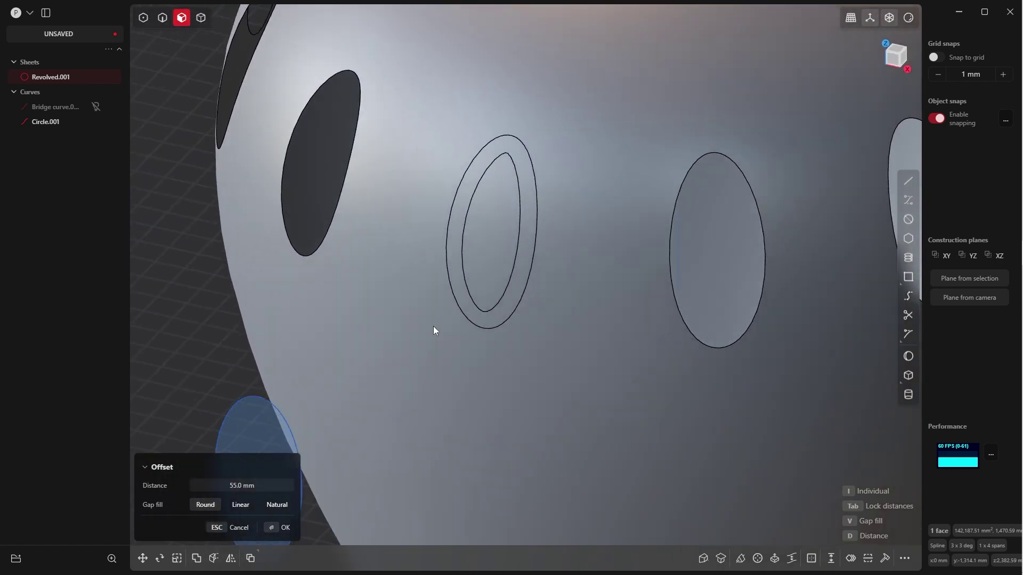
{"action": "left_click", "coordinate": [274, 529]}
{"action": "scroll", "coordinate": [341, 282], "scroll_direction": "down", "scroll_amount": 4}
{"action": "key", "text": "Escape"}
Duplicate the outer and inner elliptical edges of the front opening in place as separate curves
{"action": "middle_click_drag", "start_coordinate": [480, 391], "coordinate": [442, 372]}
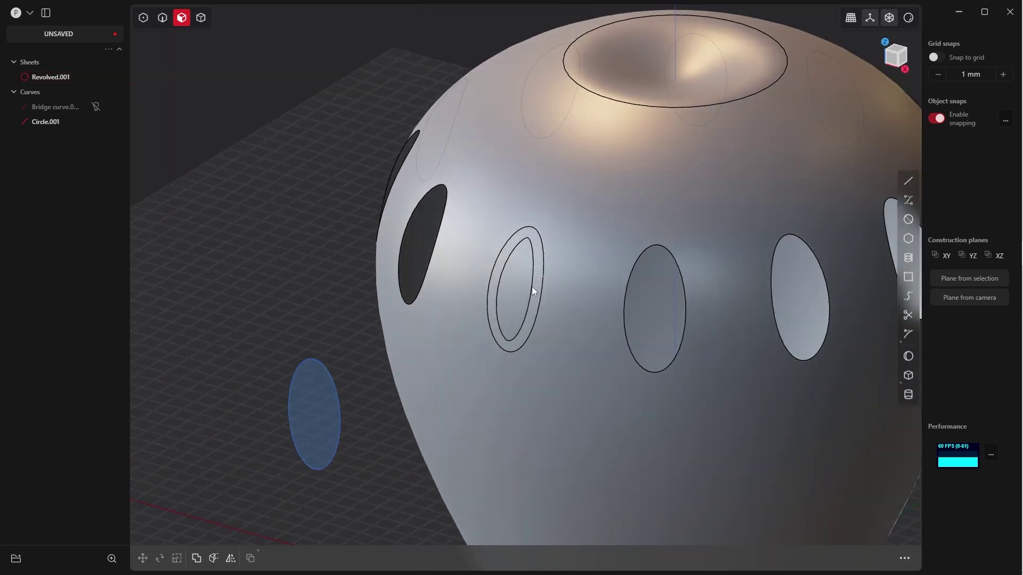
{"action": "key", "text": "Tab"}
{"action": "left_click", "coordinate": [554, 292]}
{"action": "left_click", "coordinate": [533, 304]}
{"action": "key", "text": "f"}
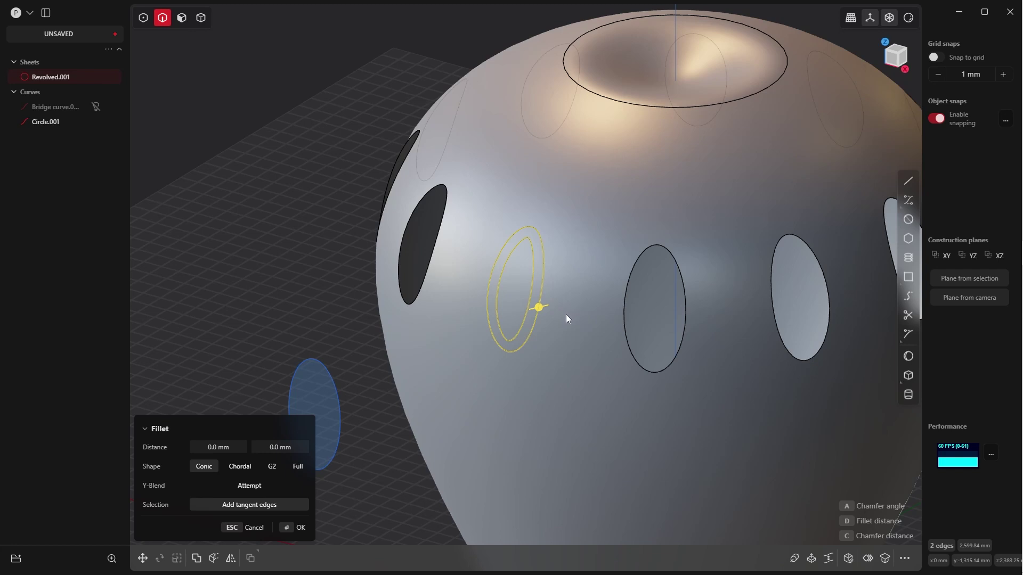
{"action": "key", "text": "Escape"}
{"action": "key", "text": "ctrl+d"}
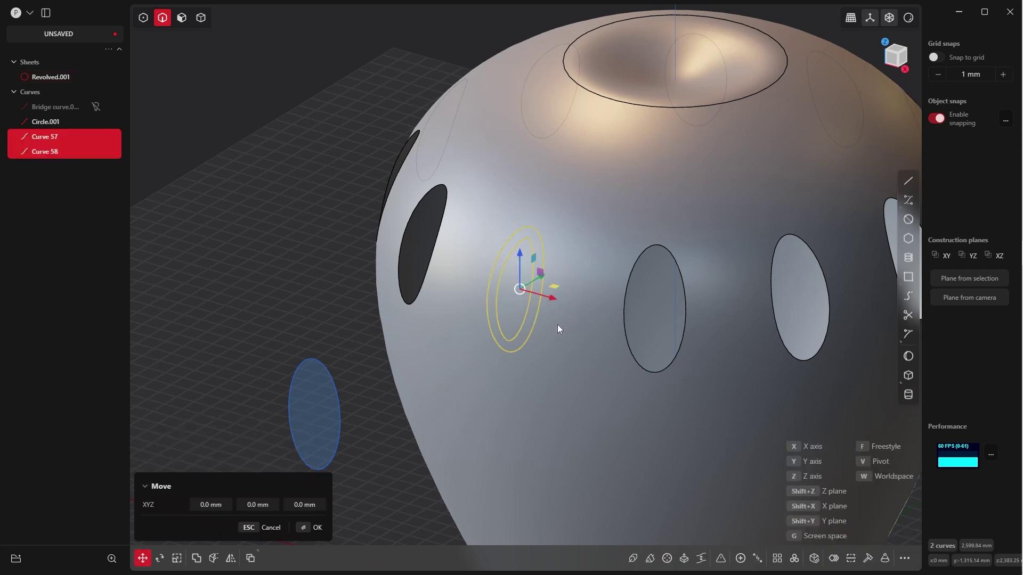
{"action": "left_click", "coordinate": [307, 530]}
{"action": "left_click", "coordinate": [346, 300]}
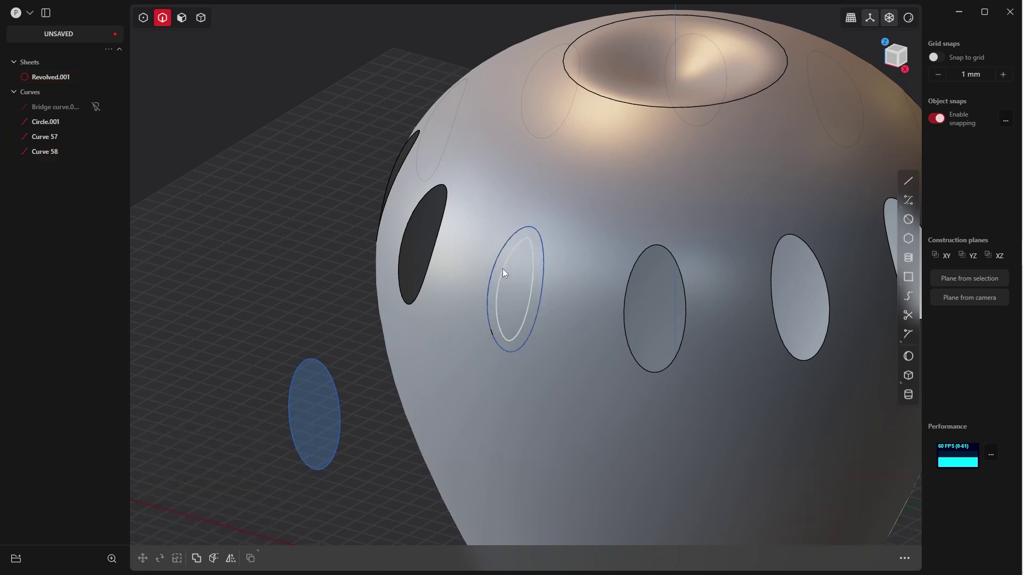
Hide the Revolved.001 sheet to isolate the duplicated ellipse curves
{"action": "mouse_move", "coordinate": [97, 78]}
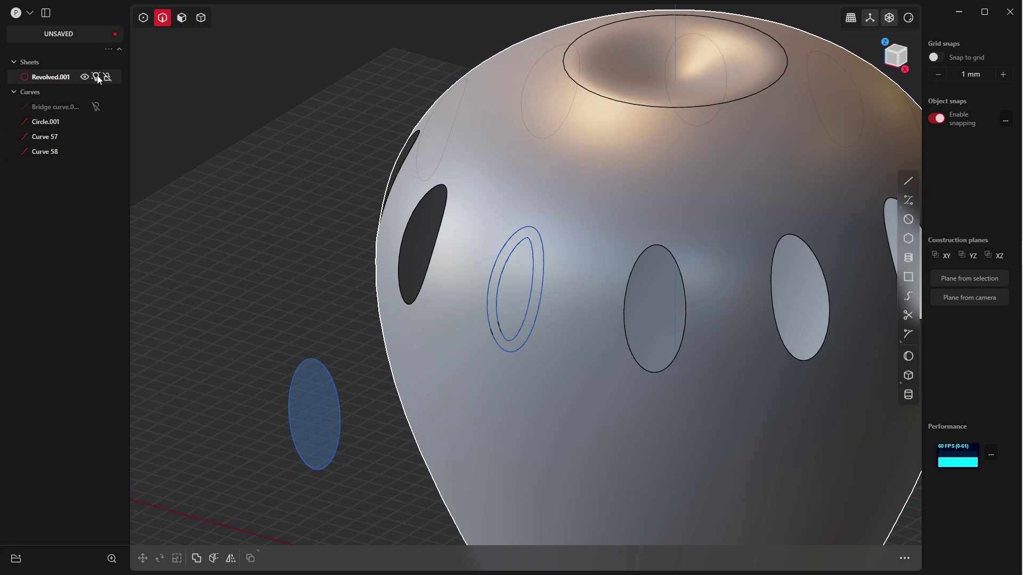
{"action": "left_click", "coordinate": [96, 77]}
{"action": "middle_click_drag", "start_coordinate": [497, 158], "coordinate": [566, 190]}
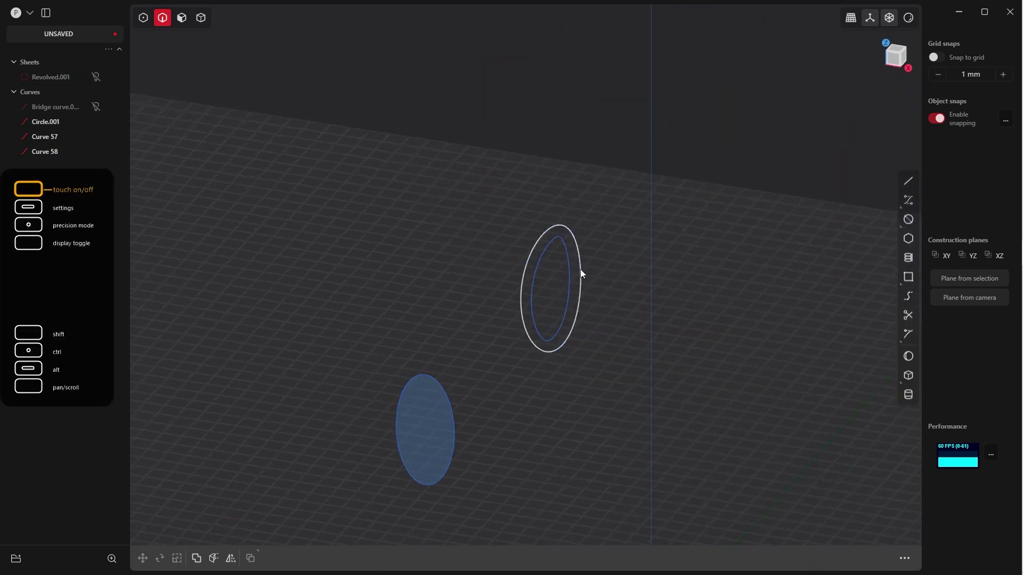
Move the inner ellipse curve, Curve 58, about 67 mm along the Y axis, inward from the outer ellipse
{"action": "left_click", "coordinate": [567, 284]}
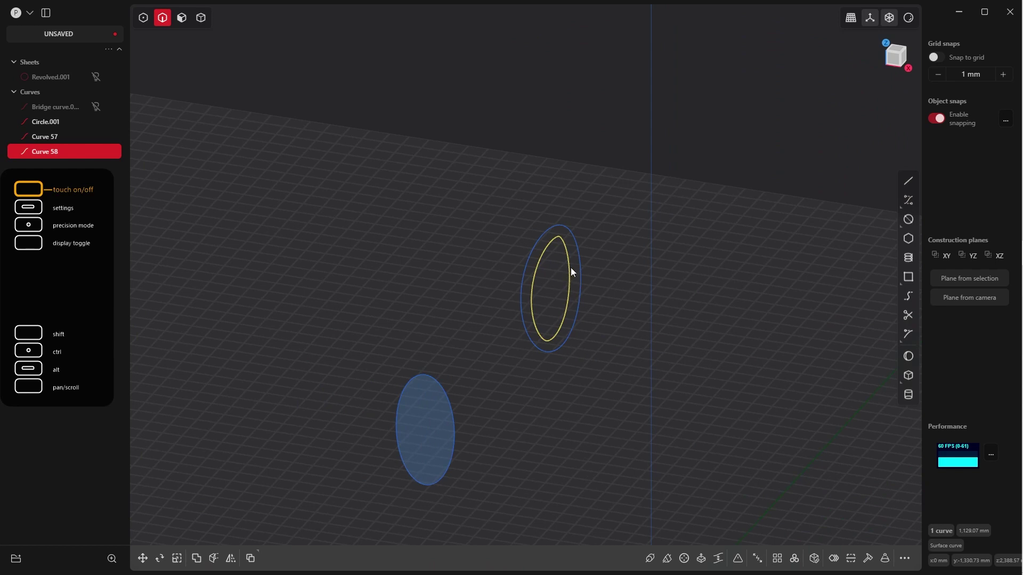
{"action": "middle_click_drag", "start_coordinate": [571, 269], "coordinate": [538, 282]}
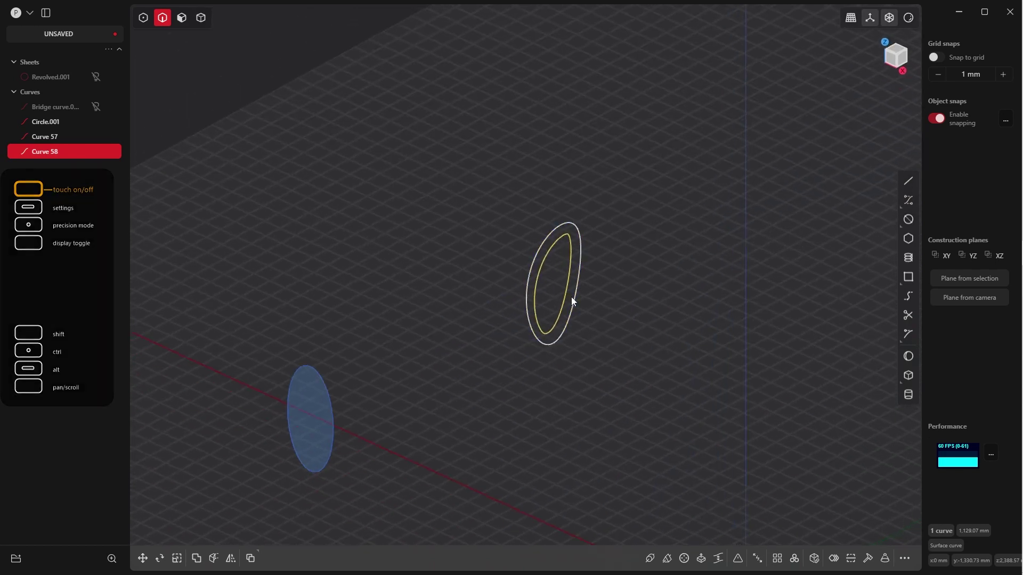
{"action": "middle_click_drag", "start_coordinate": [570, 301], "coordinate": [557, 330]}
{"action": "key", "text": "g"}
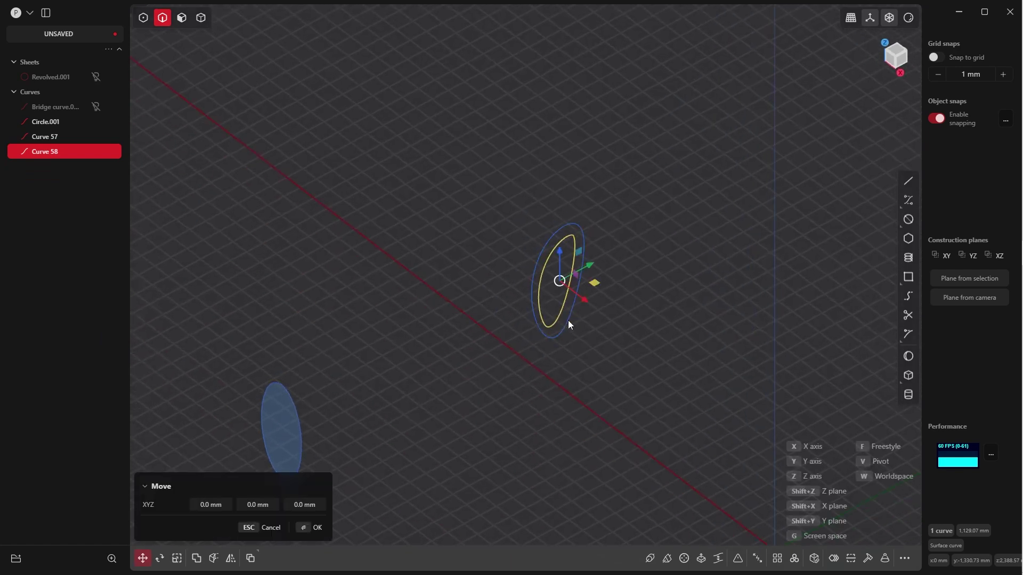
{"action": "key", "text": "y"}
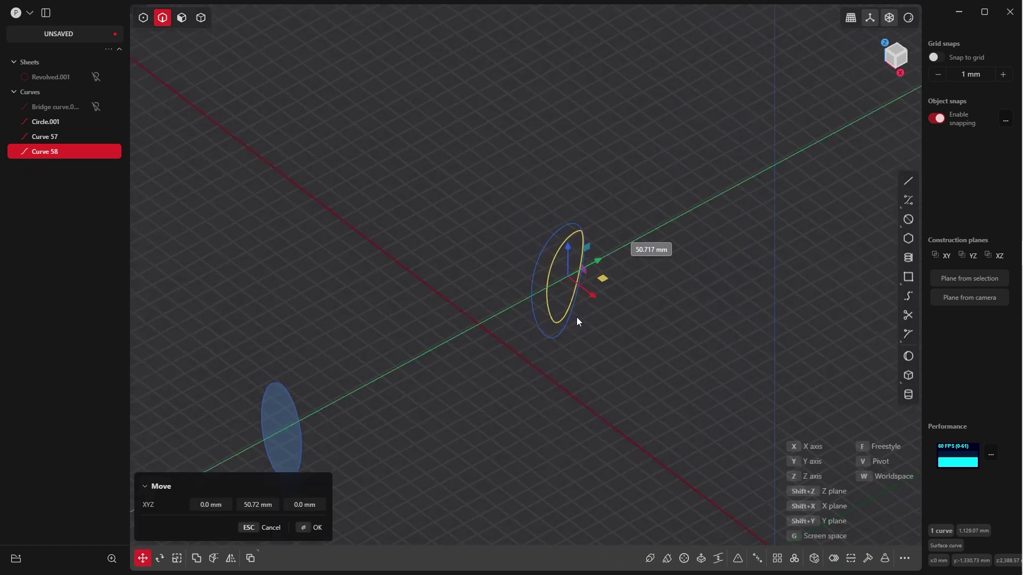
{"action": "middle_click_drag", "start_coordinate": [579, 317], "coordinate": [490, 267]}
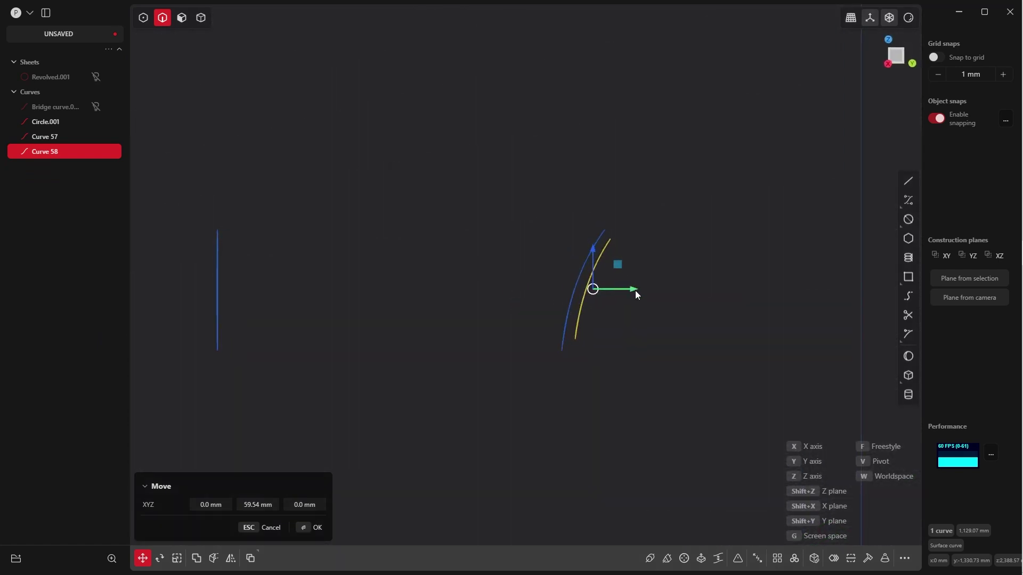
{"action": "key", "text": "y"}
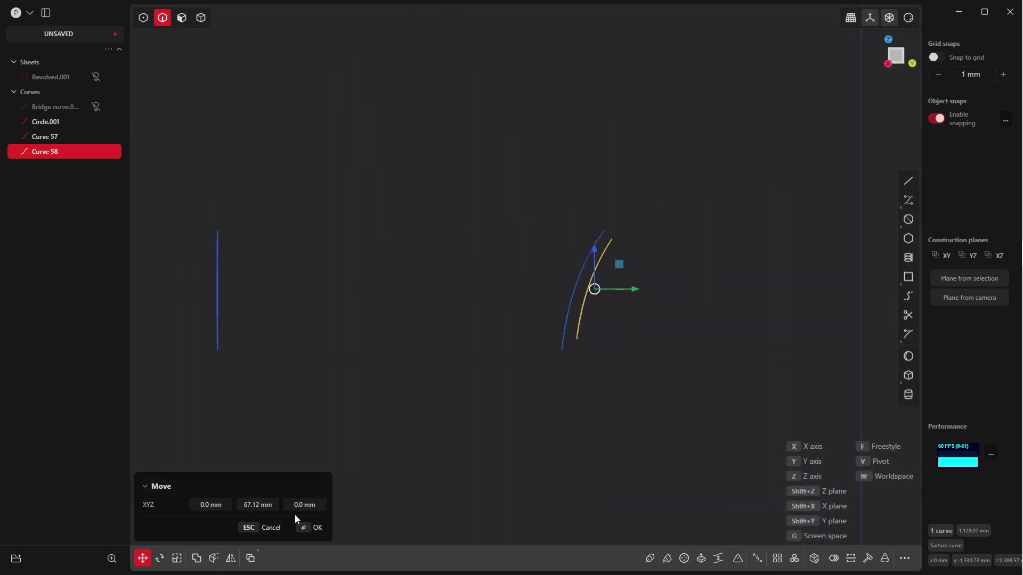
{"action": "left_click", "coordinate": [313, 527]}
Try lofting a surface between the outer ellipse Curve 57 and the inner ellipse Curve 58
{"action": "middle_click_drag", "start_coordinate": [673, 312], "coordinate": [538, 287]}
{"action": "left_click", "coordinate": [535, 251]}
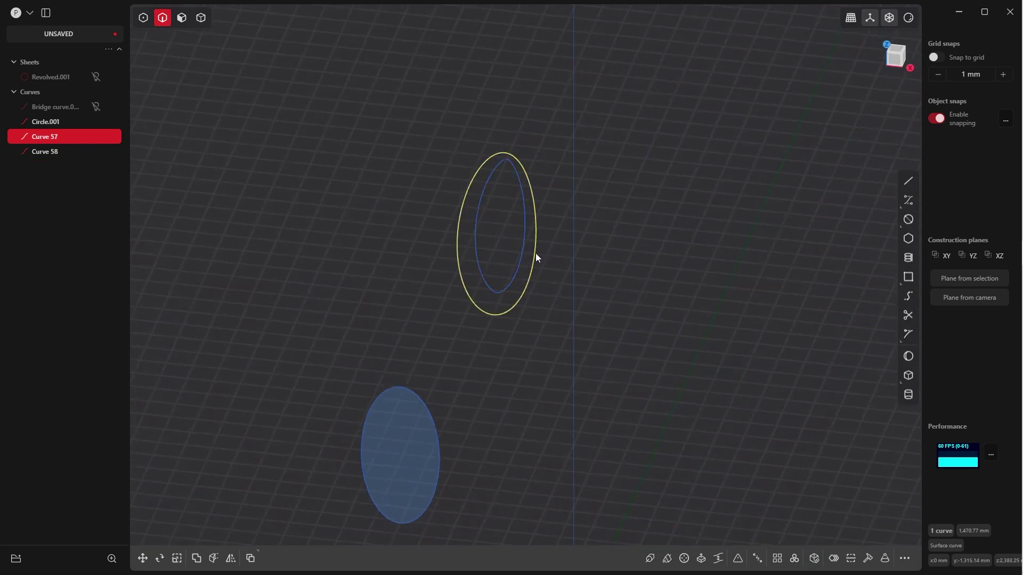
{"action": "left_click", "coordinate": [524, 254]}
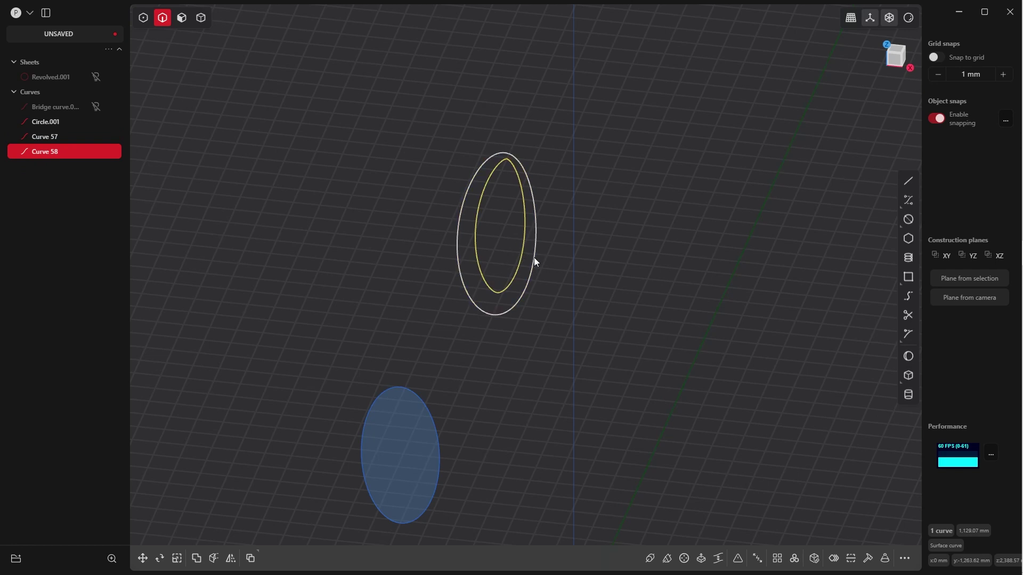
{"action": "left_click", "coordinate": [535, 251], "text": "shift"}
{"action": "middle_click_drag", "start_coordinate": [543, 235], "coordinate": [468, 162]}
{"action": "key", "text": "l"}
{"action": "scroll", "coordinate": [469, 162], "scroll_direction": "up", "scroll_amount": 5}
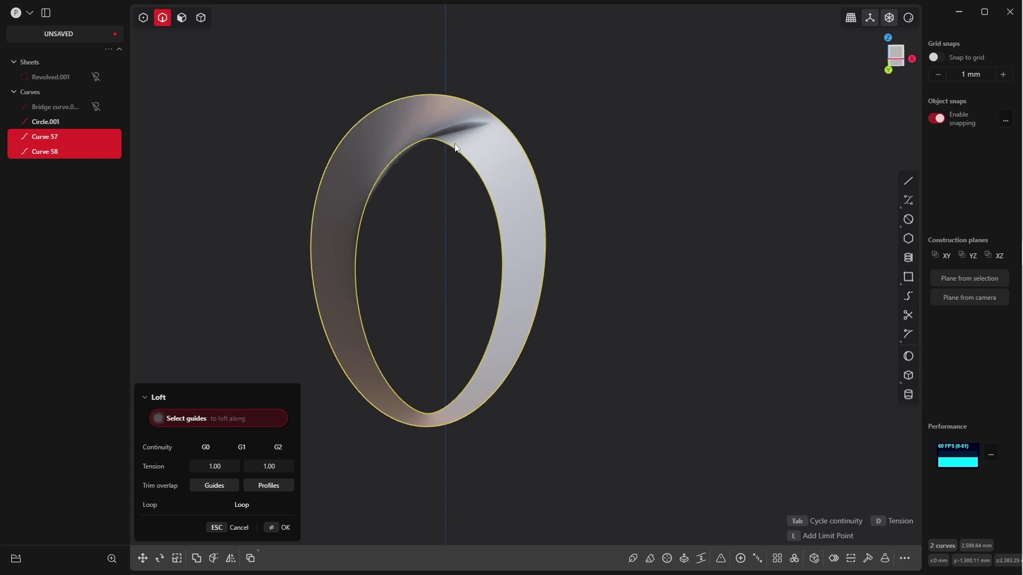
{"action": "middle_click_drag", "start_coordinate": [442, 123], "coordinate": [548, 165]}
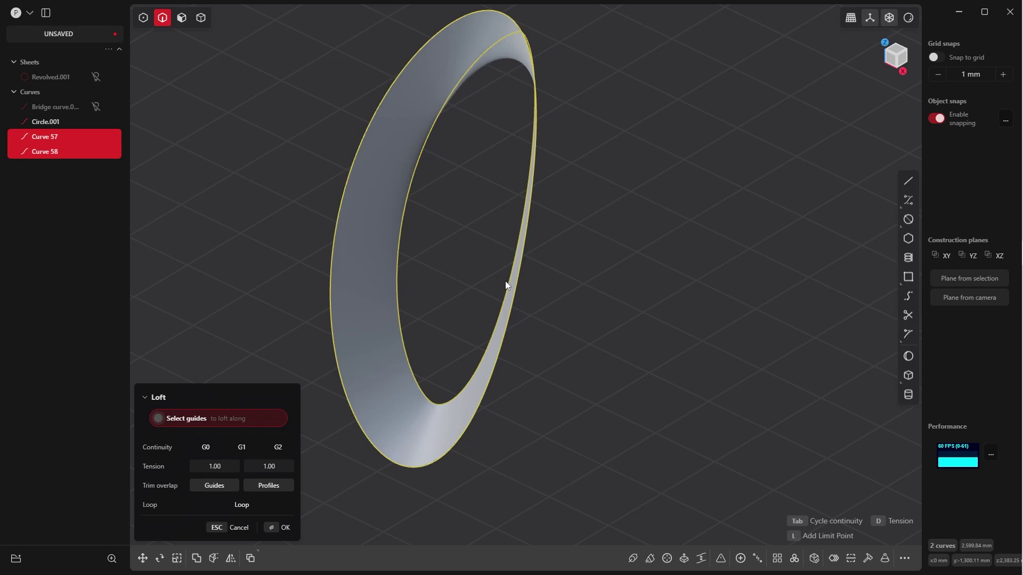
{"action": "key", "text": "Escape"}
{"action": "scroll", "coordinate": [524, 203], "scroll_direction": "down", "scroll_amount": 5}
{"action": "scroll", "coordinate": [577, 199], "scroll_direction": "down", "scroll_amount": 3}
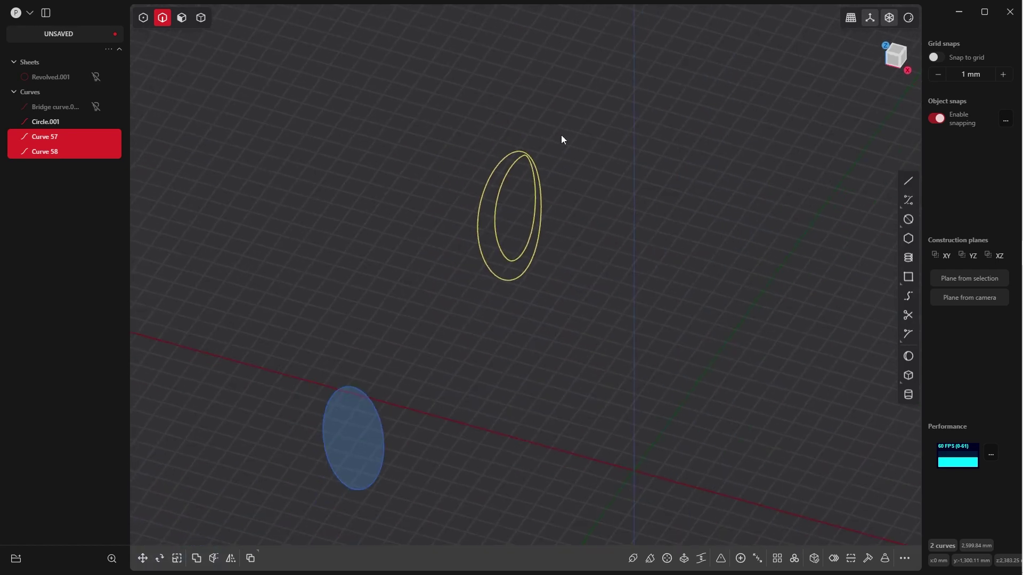
Hide the original ellipse, Circle.001, and view the two remaining ellipse curves from the front
{"action": "left_click", "coordinate": [437, 421]}
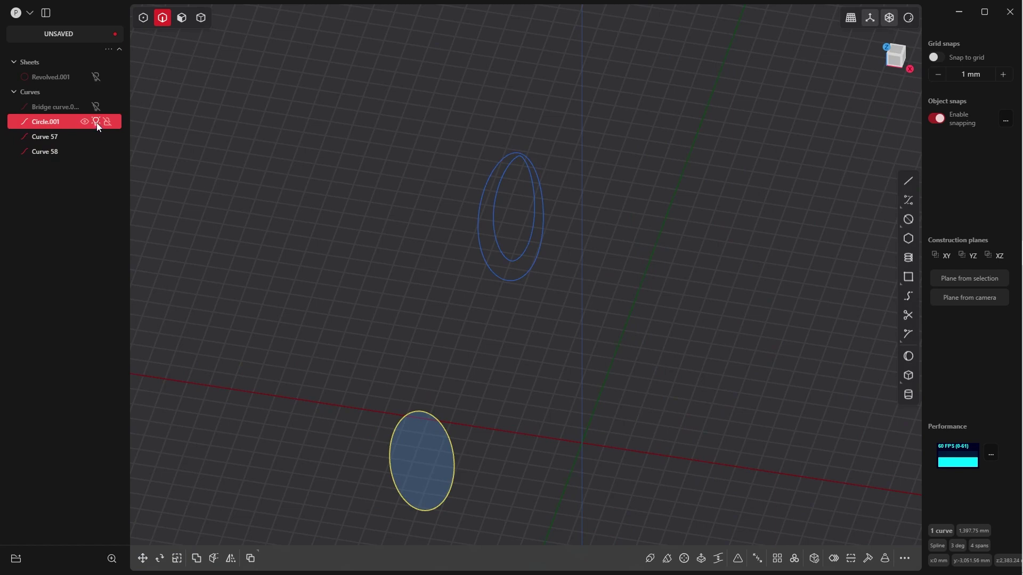
{"action": "left_click", "coordinate": [96, 122]}
{"action": "key", "text": "grave"}
{"action": "left_click", "coordinate": [624, 179]}
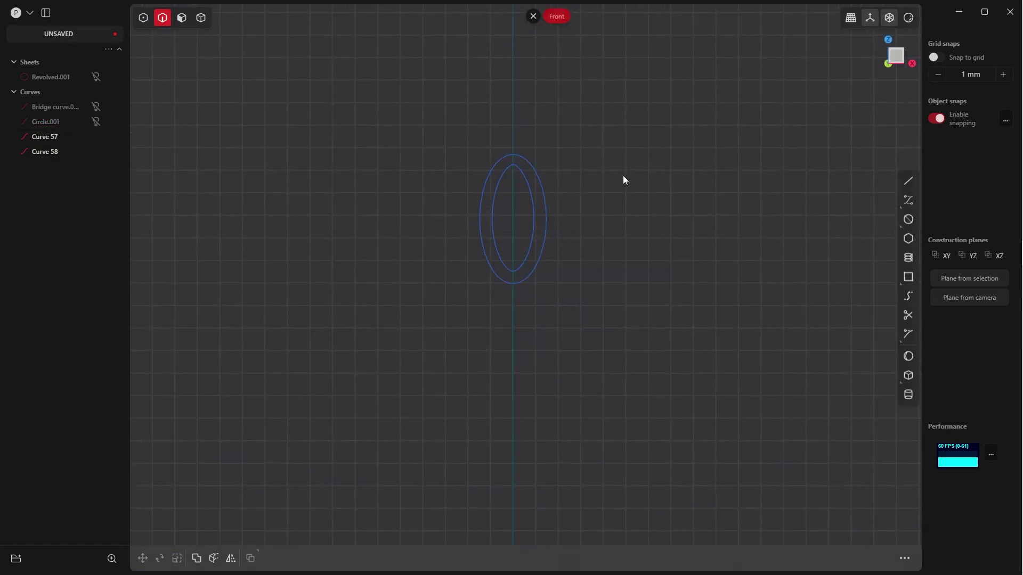
{"action": "scroll", "coordinate": [605, 184], "scroll_direction": "up", "scroll_amount": 4}
{"action": "middle_click_drag", "start_coordinate": [601, 245], "coordinate": [702, 242], "text": "shift"}
{"action": "scroll", "coordinate": [694, 178], "scroll_direction": "down", "scroll_amount": 3}
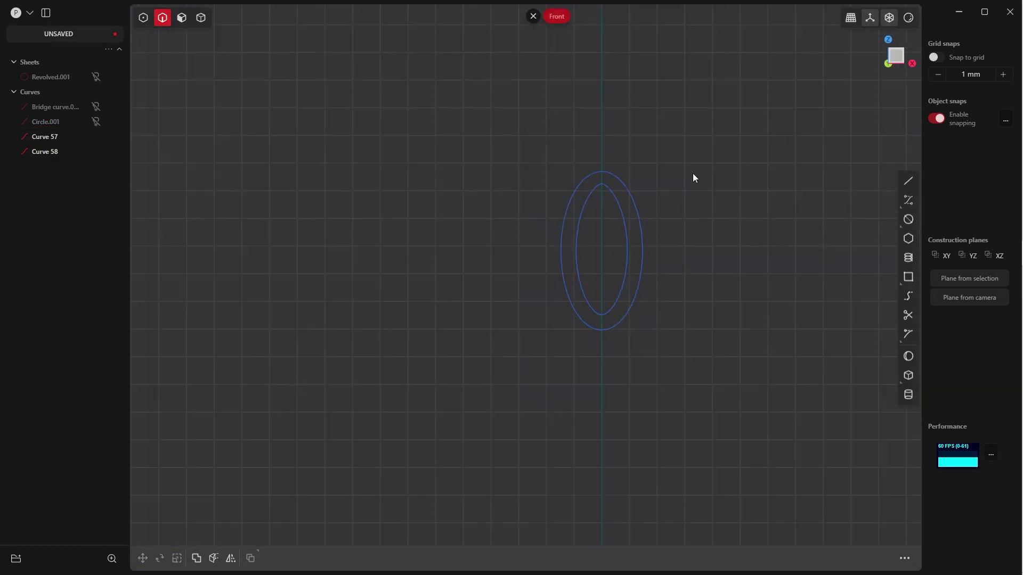
Draw a vertical line about 1,290 mm long through the centre of both ellipses, extending above and below them
{"action": "key", "text": "l"}
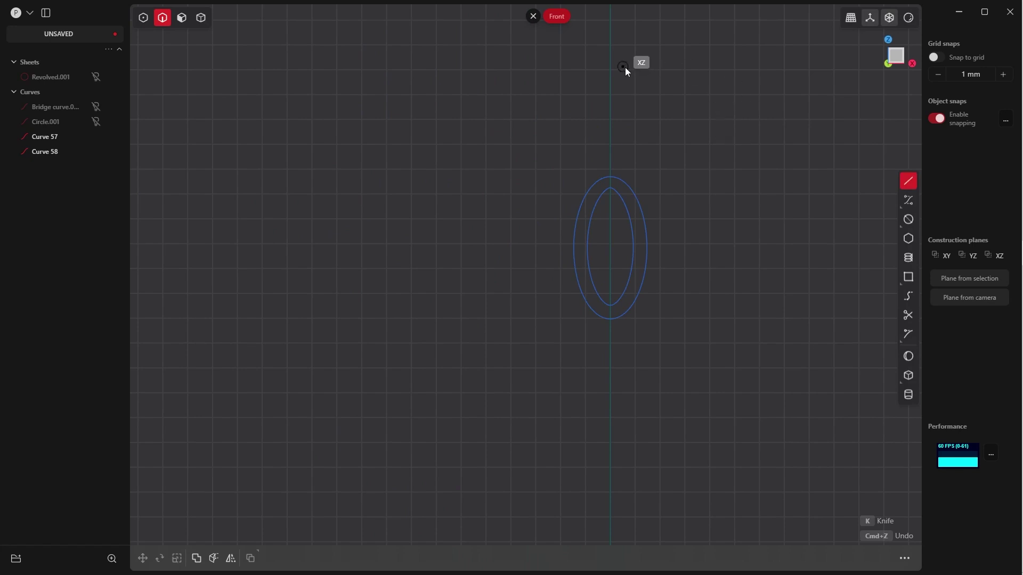
{"action": "left_click", "coordinate": [610, 94]}
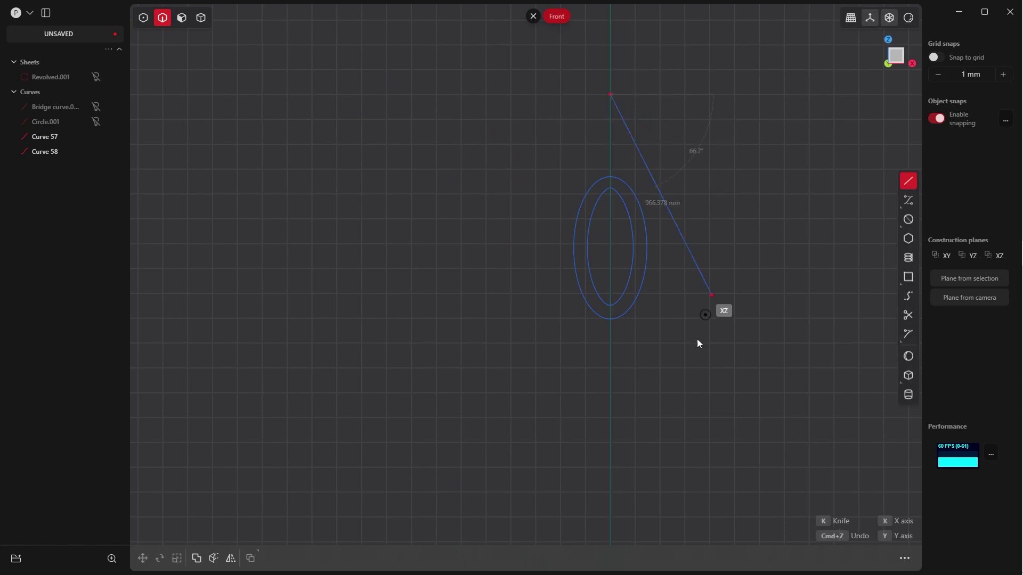
{"action": "left_click", "coordinate": [615, 419]}
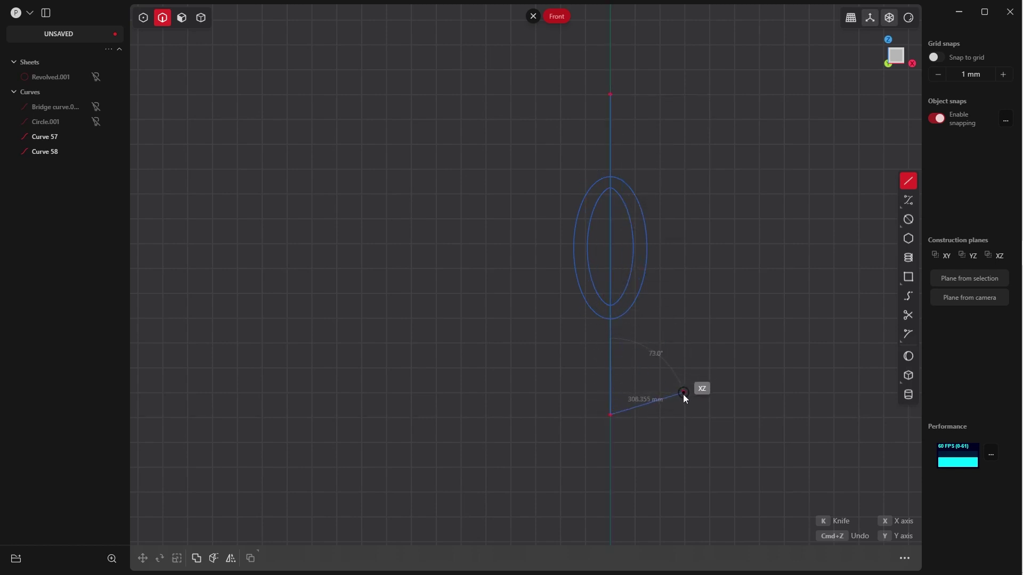
{"action": "right_click", "coordinate": [679, 401]}
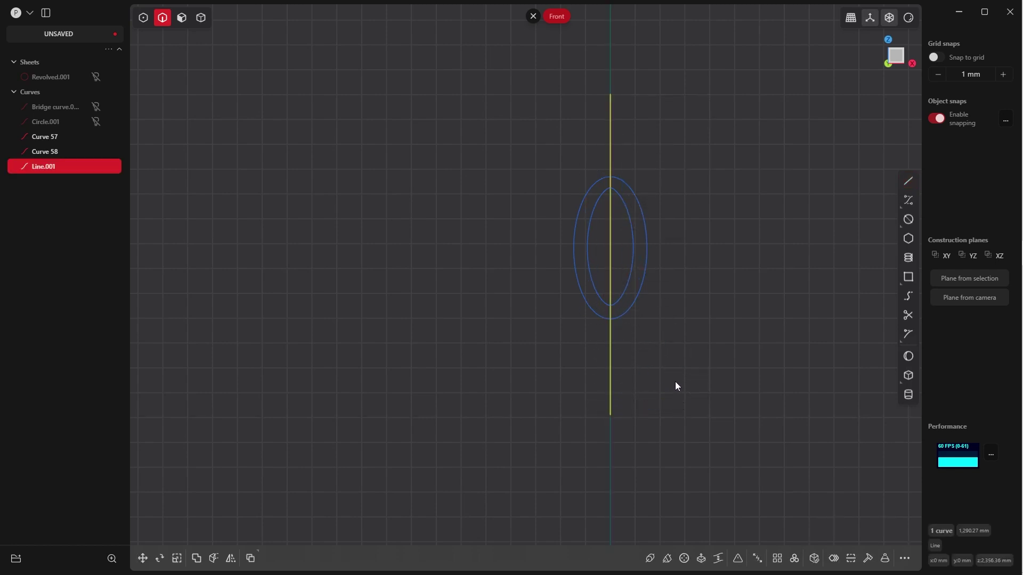
{"action": "scroll", "coordinate": [660, 221], "scroll_direction": "up", "scroll_amount": 5}
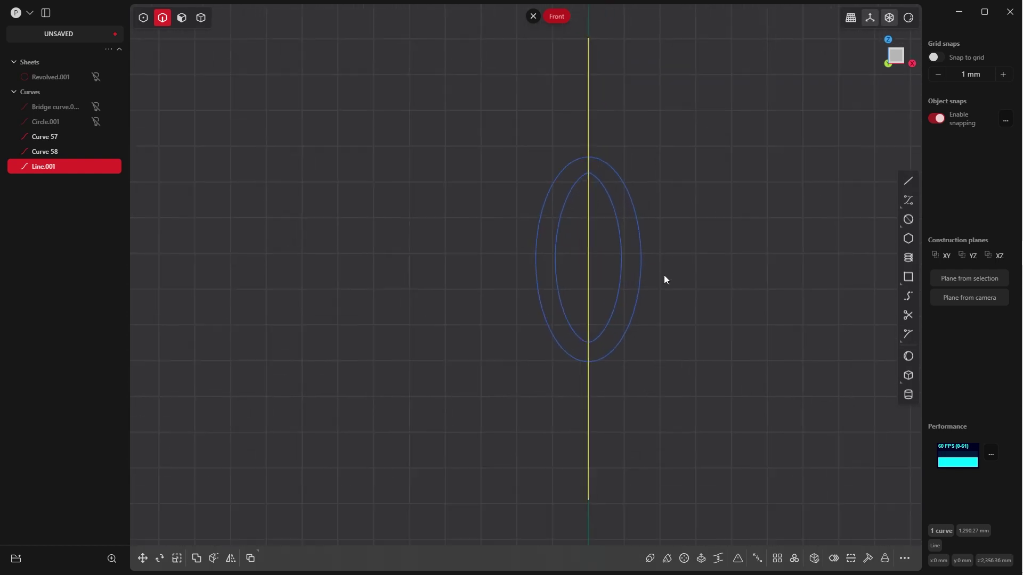
{"action": "scroll", "coordinate": [632, 259], "scroll_direction": "down", "scroll_amount": 2}
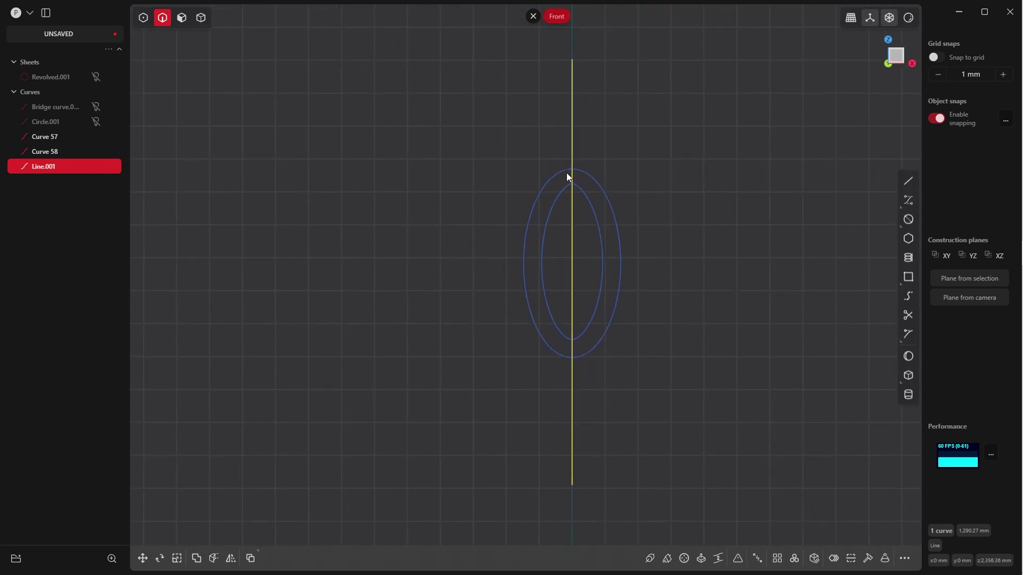
Cut the outer and then the inner ellipse curve with the vertical centre line, splitting each into two halves
{"action": "left_click", "coordinate": [617, 181]}
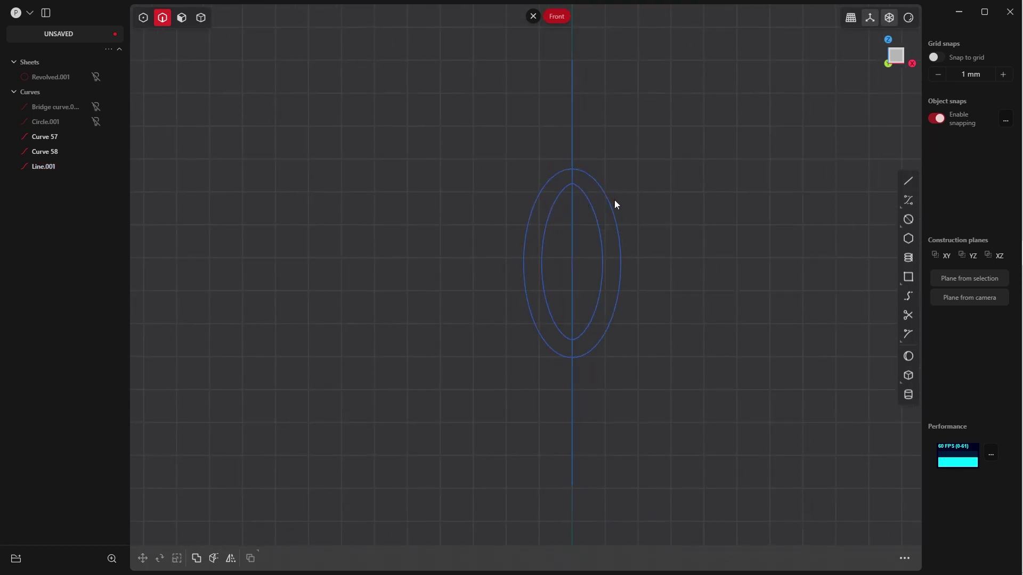
{"action": "key", "text": "c"}
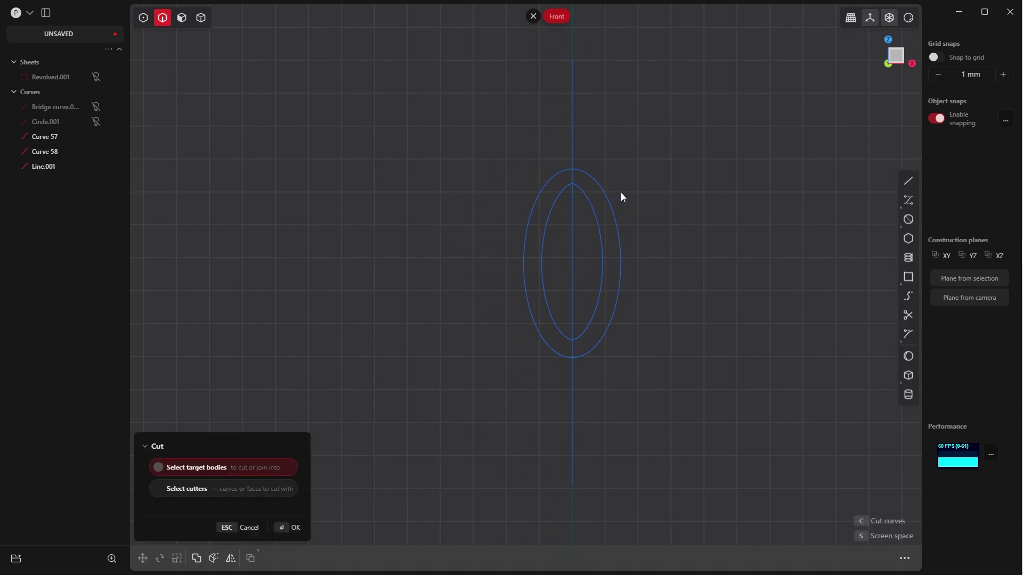
{"action": "left_click", "coordinate": [598, 184]}
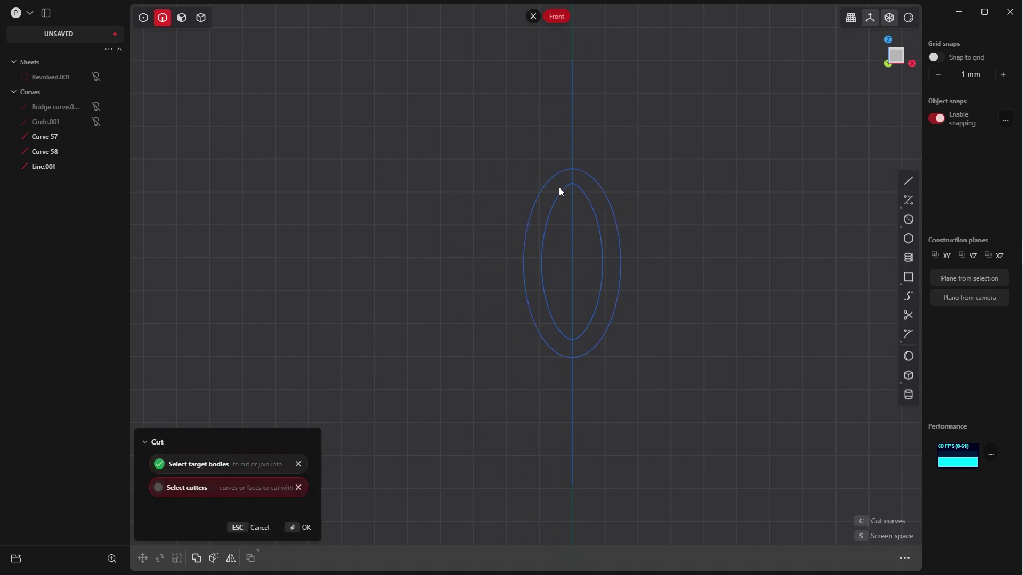
{"action": "left_click", "coordinate": [572, 143]}
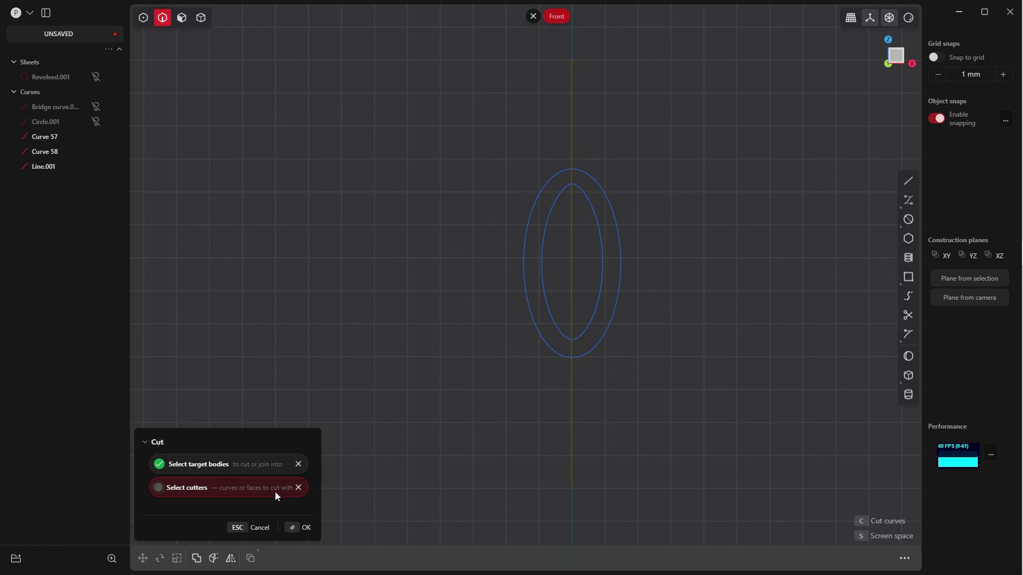
{"action": "left_click", "coordinate": [298, 527]}
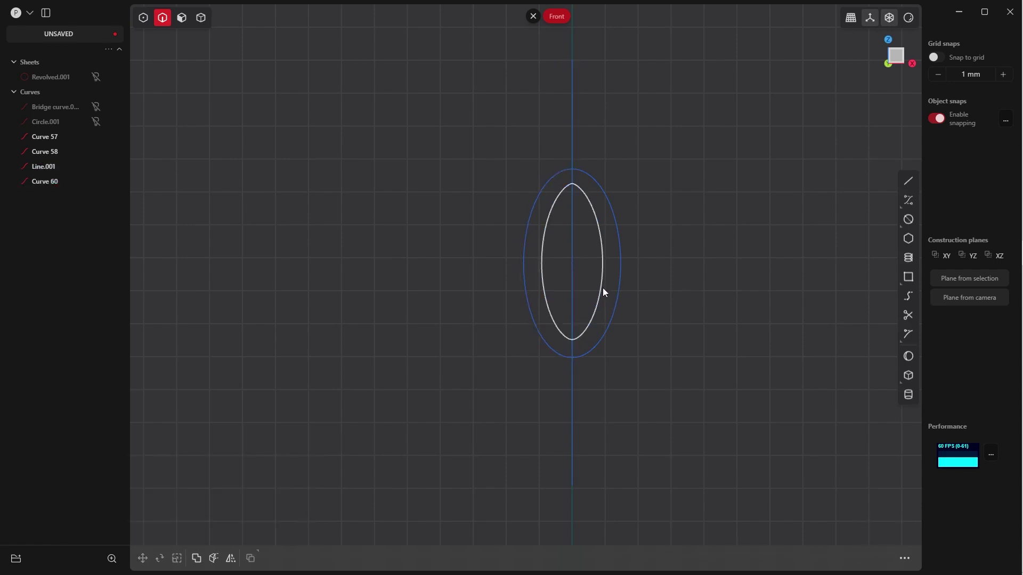
{"action": "key", "text": "ctrl+x"}
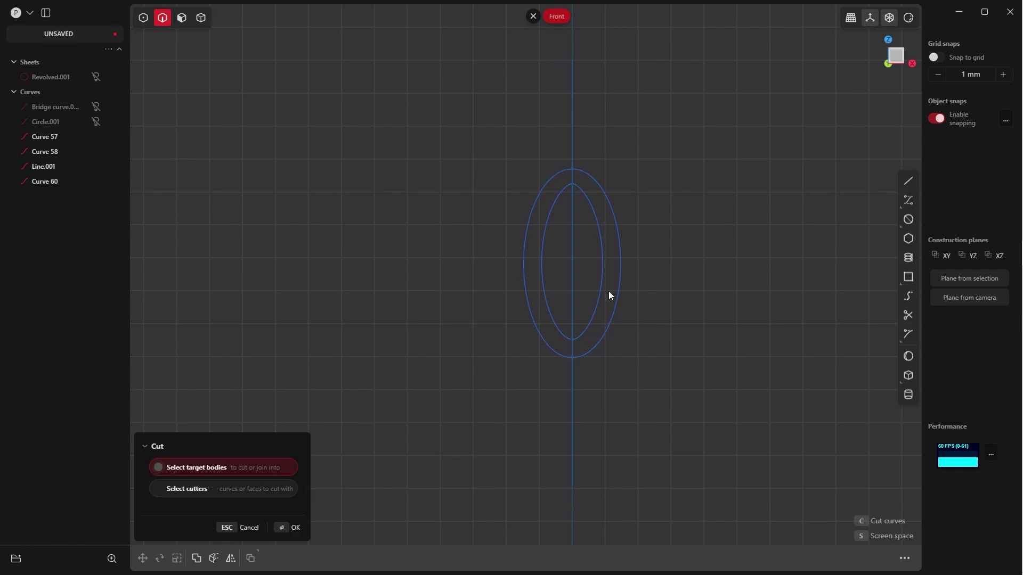
{"action": "left_click", "coordinate": [602, 291]}
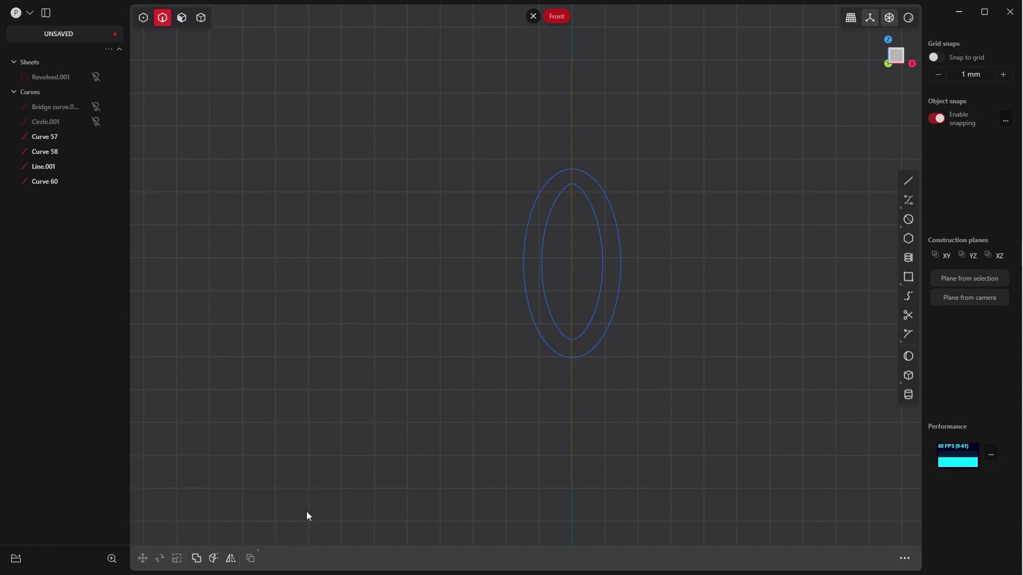
{"action": "key", "text": "Return"}
Delete the vertical line and the +X halves of both ellipses, keeping the other two half-ellipses
{"action": "right_click_drag", "start_coordinate": [734, 228], "coordinate": [772, 267]}
{"action": "left_click_drag", "start_coordinate": [601, 260], "coordinate": [572, 265]}
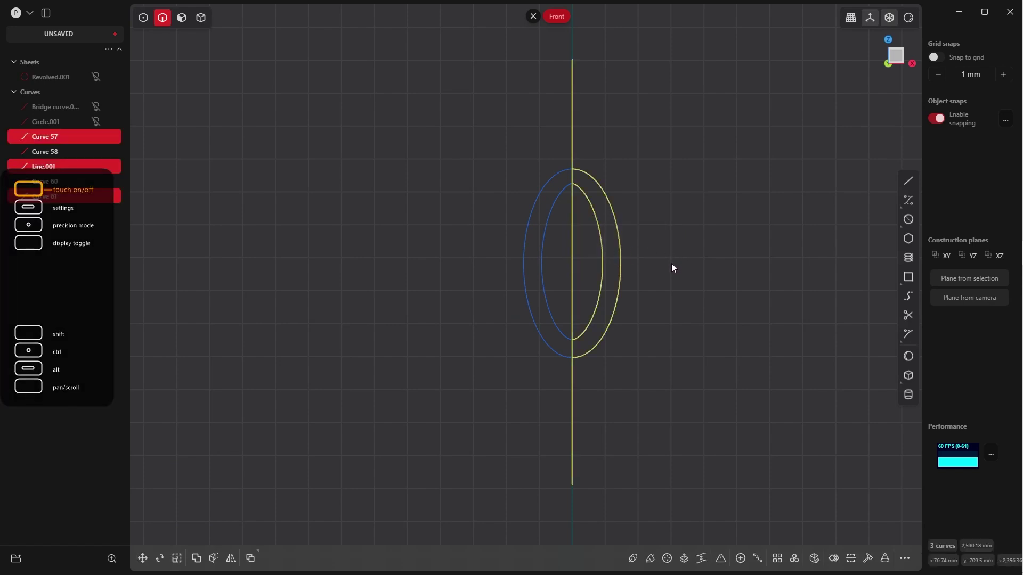
{"action": "key", "text": "Delete"}
Try lofting a surface between the two remaining half-ellipse curves, Curve 58 and Curve 60, without guides
{"action": "scroll", "coordinate": [671, 207], "scroll_direction": "down", "scroll_amount": 1}
{"action": "middle_click_drag", "start_coordinate": [691, 186], "coordinate": [351, 262]}
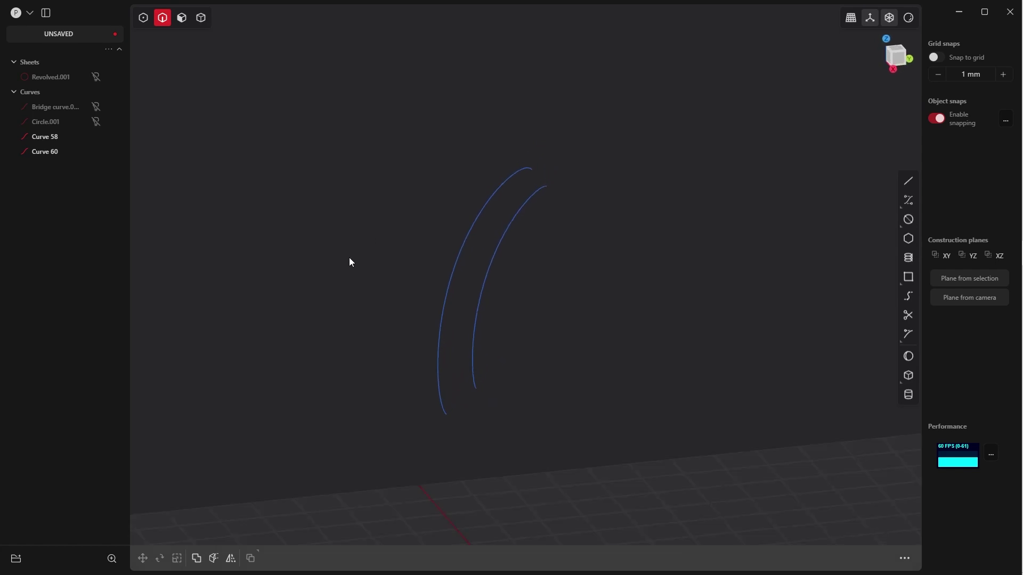
{"action": "key", "text": "Tab"}
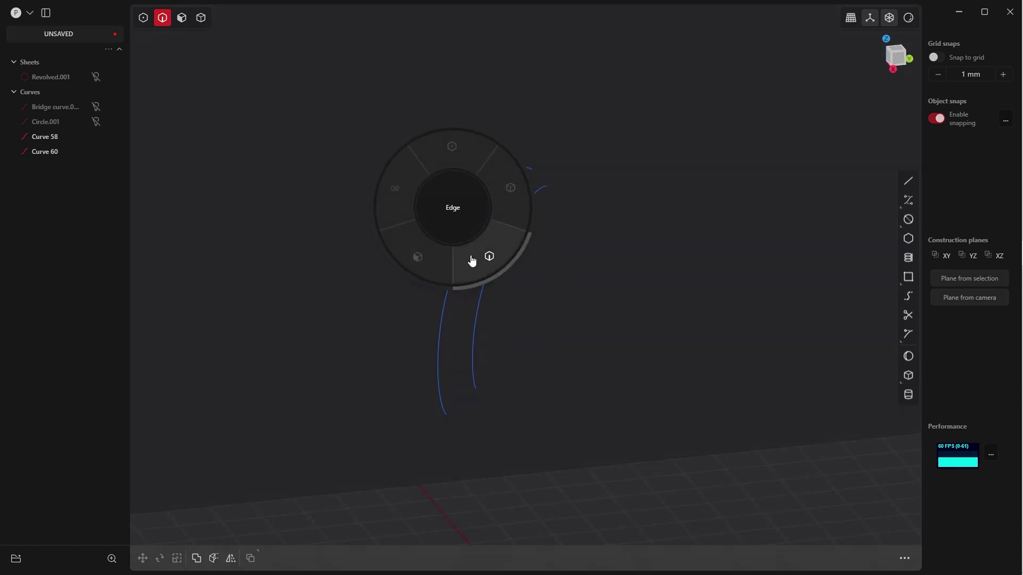
{"action": "left_click", "coordinate": [417, 268]}
{"action": "key", "text": "Tab"}
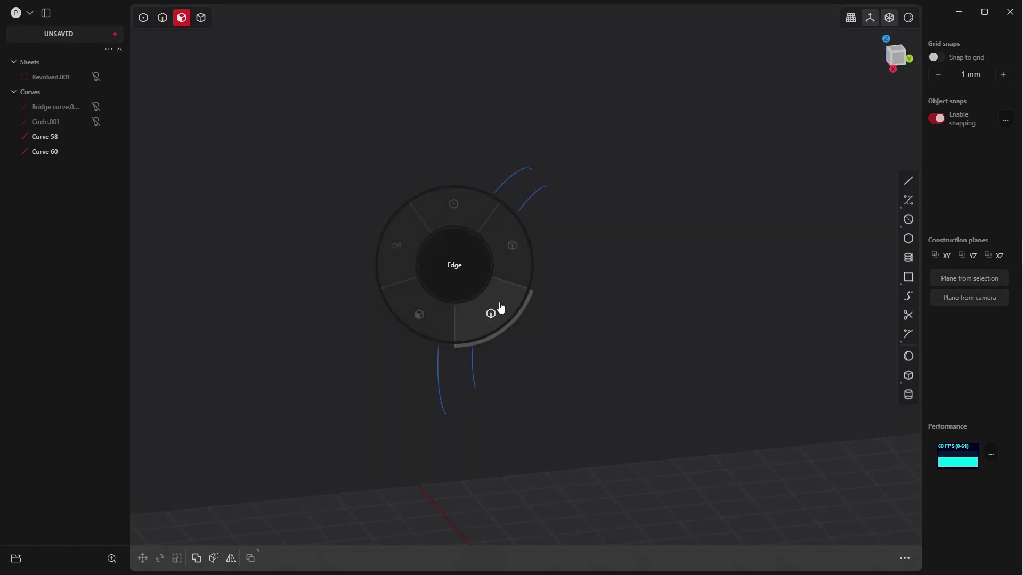
{"action": "left_click", "coordinate": [500, 304]}
{"action": "left_click", "coordinate": [449, 289]}
{"action": "left_click", "coordinate": [480, 299], "text": "shift"}
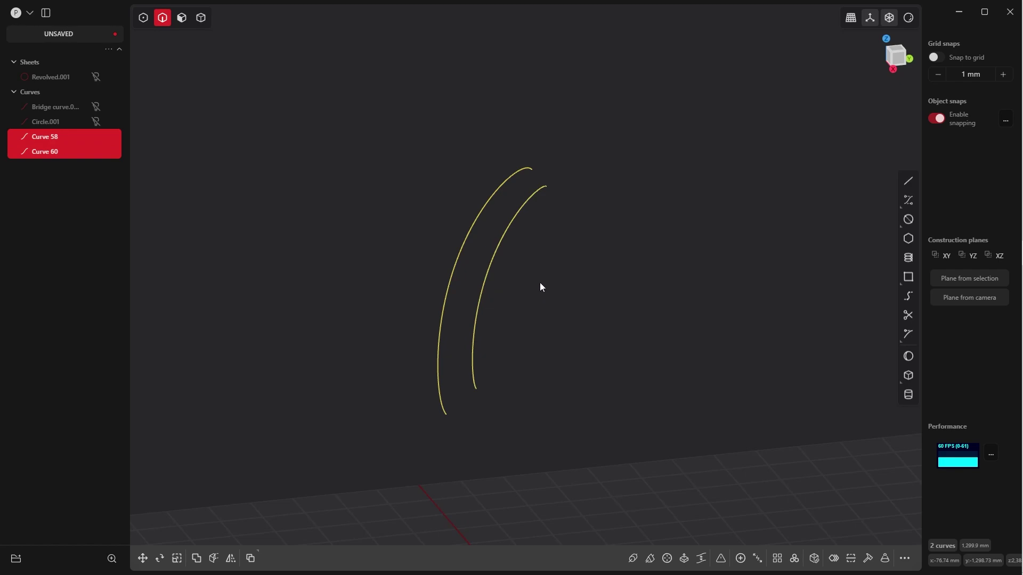
{"action": "middle_click_drag", "start_coordinate": [539, 282], "coordinate": [526, 201]}
{"action": "key", "text": "l"}
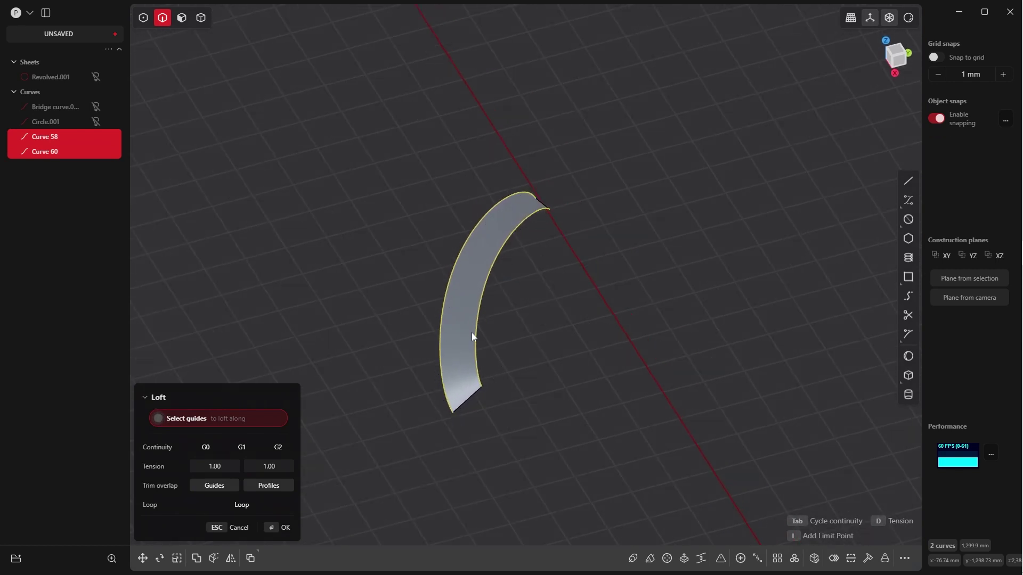
{"action": "key", "text": "Escape"}
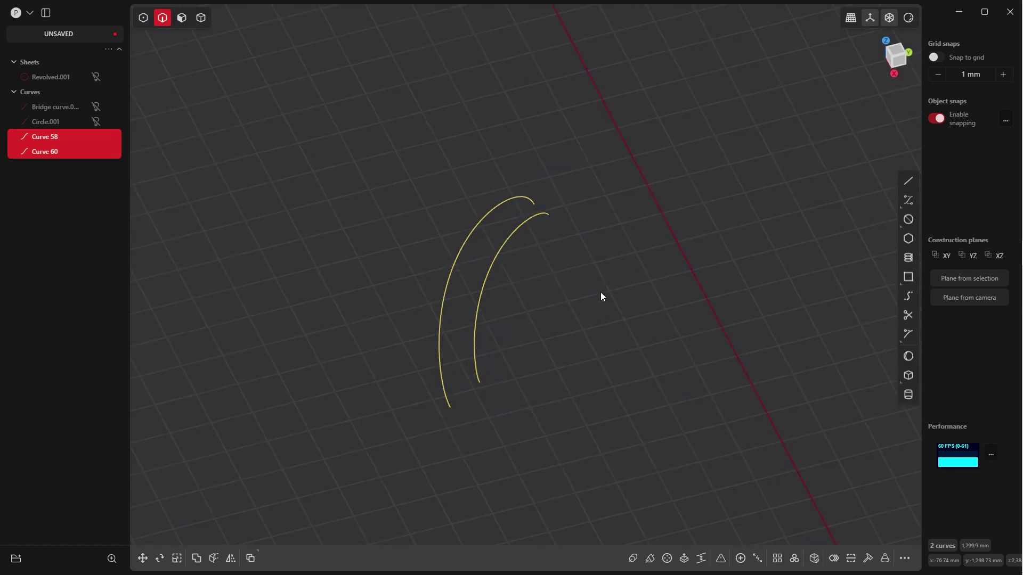
Draw lines along the Y axis from the inner half-ellipse's ends, about 143 mm from the upper end and 184 mm from the lower
{"action": "key", "text": "l"}
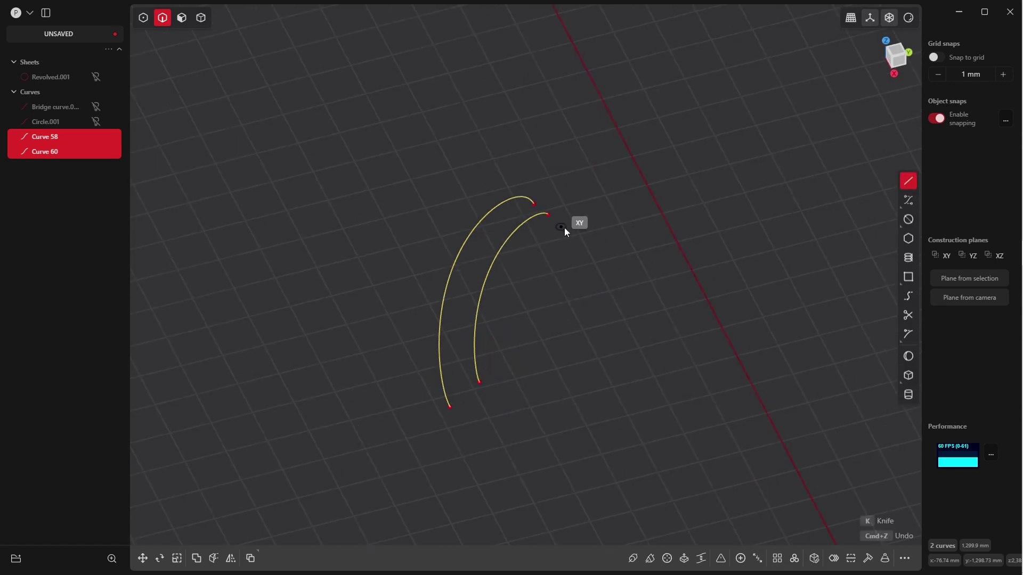
{"action": "left_click", "coordinate": [548, 215]}
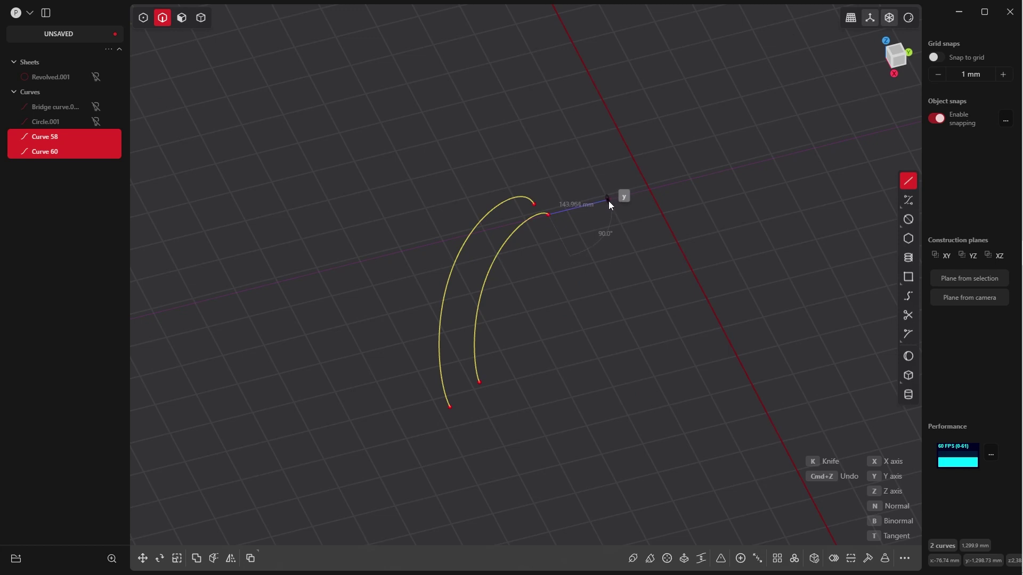
{"action": "key", "text": "x"}
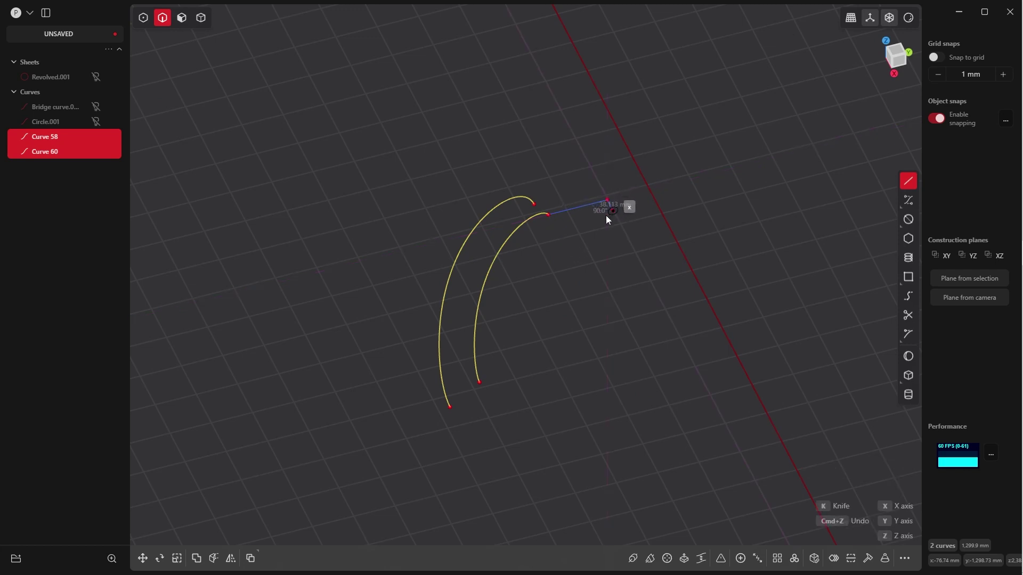
{"action": "left_click", "coordinate": [606, 216]}
{"action": "key", "text": "l"}
{"action": "left_click", "coordinate": [479, 382]}
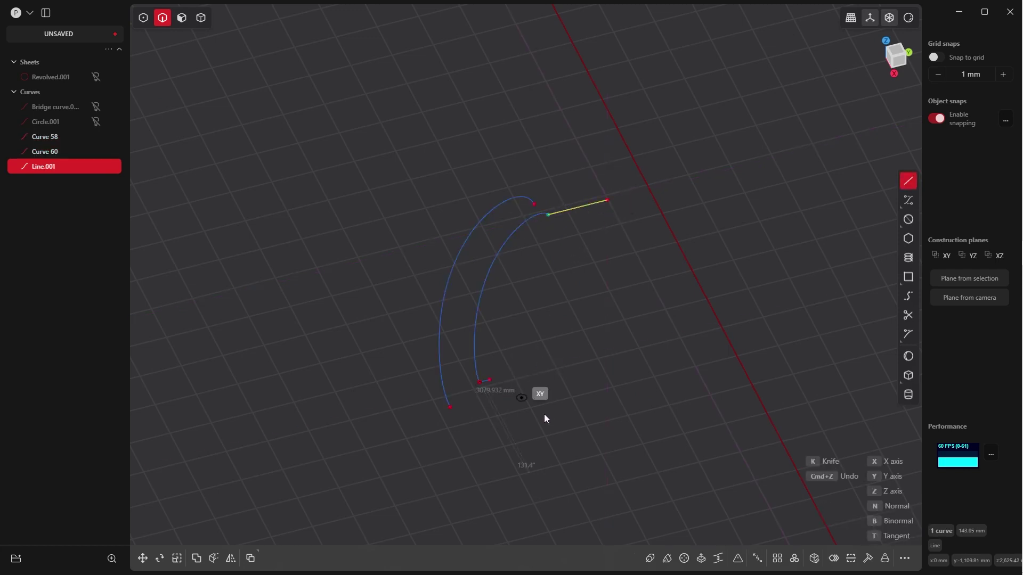
{"action": "left_click", "coordinate": [556, 365]}
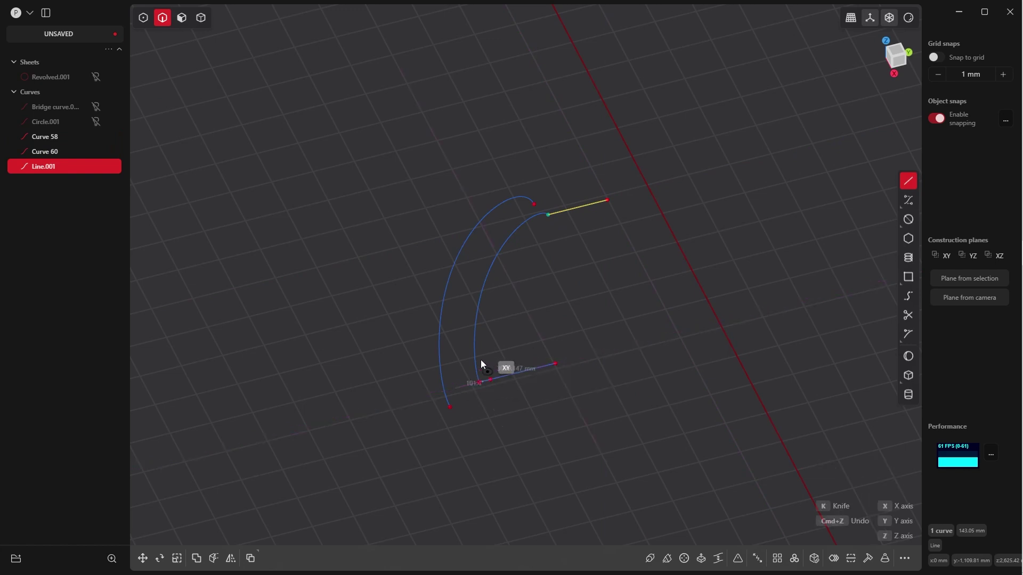
{"action": "right_click", "coordinate": [667, 366]}
Draw a line about 172 mm long from the outer half-ellipse's upper end, sloping upward and outward
{"action": "key", "text": "q"}
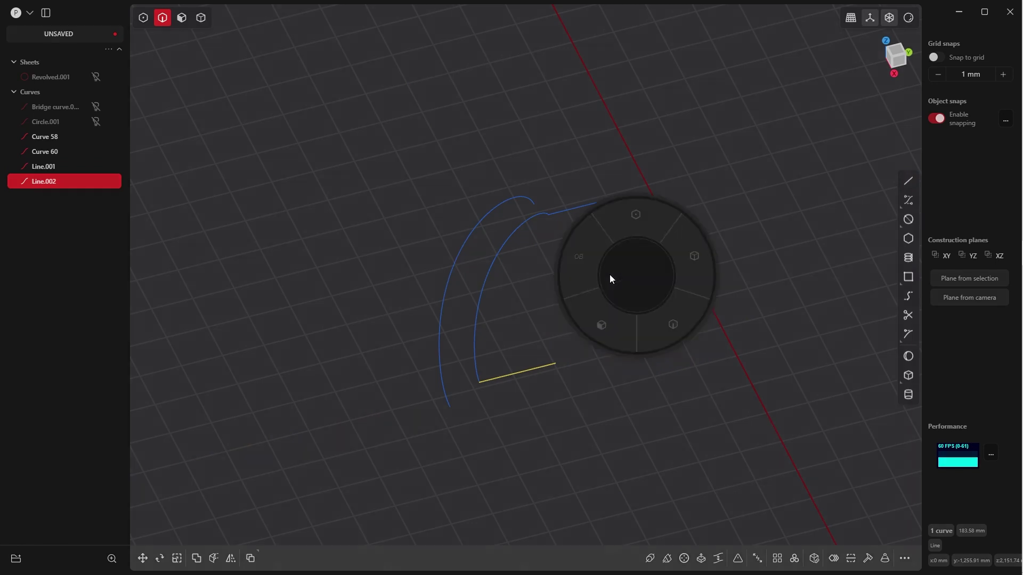
{"action": "left_click", "coordinate": [641, 232]}
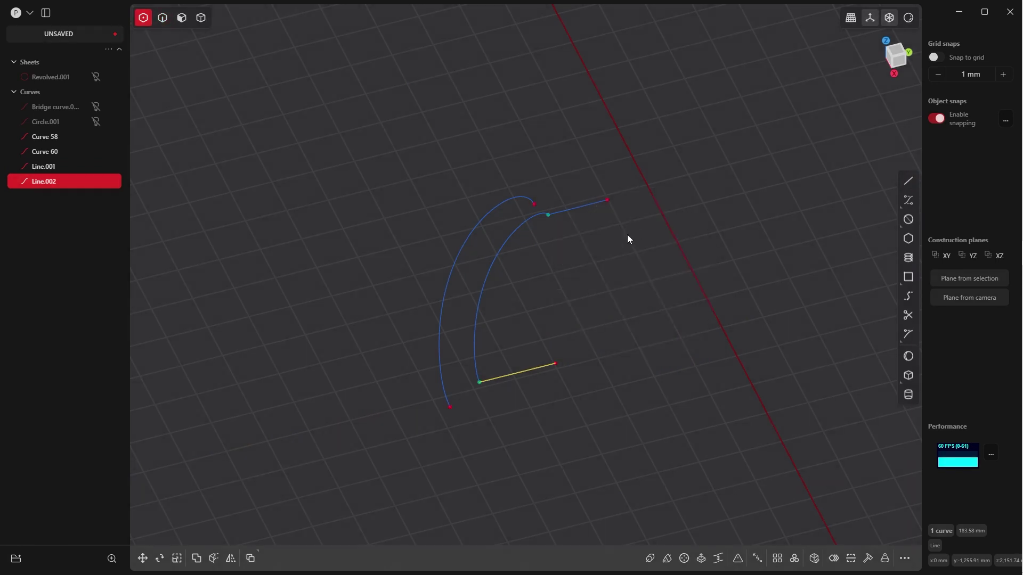
{"action": "left_click", "coordinate": [527, 356]}
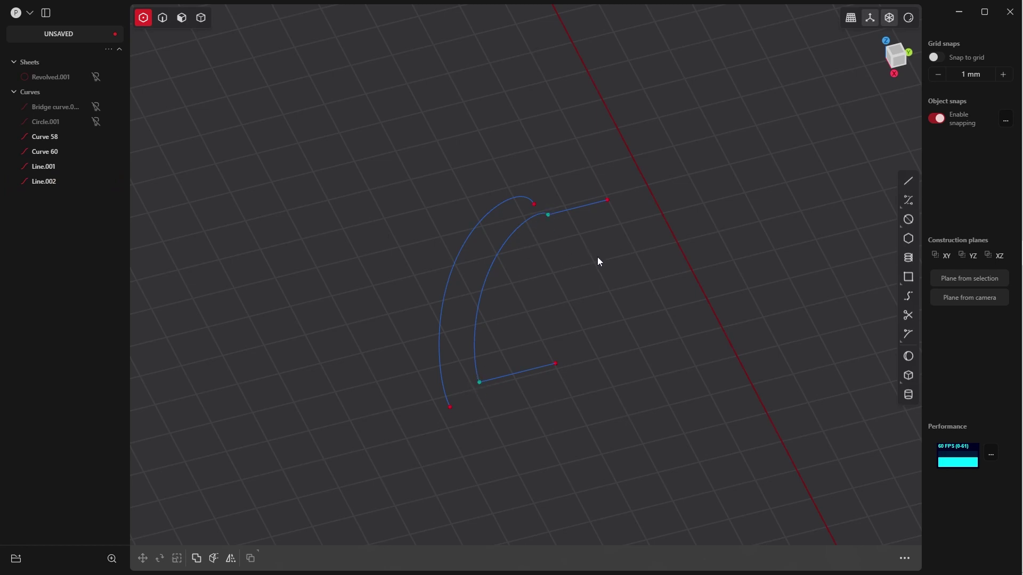
{"action": "middle_click_drag", "start_coordinate": [568, 155], "coordinate": [577, 200]}
{"action": "key", "text": "l"}
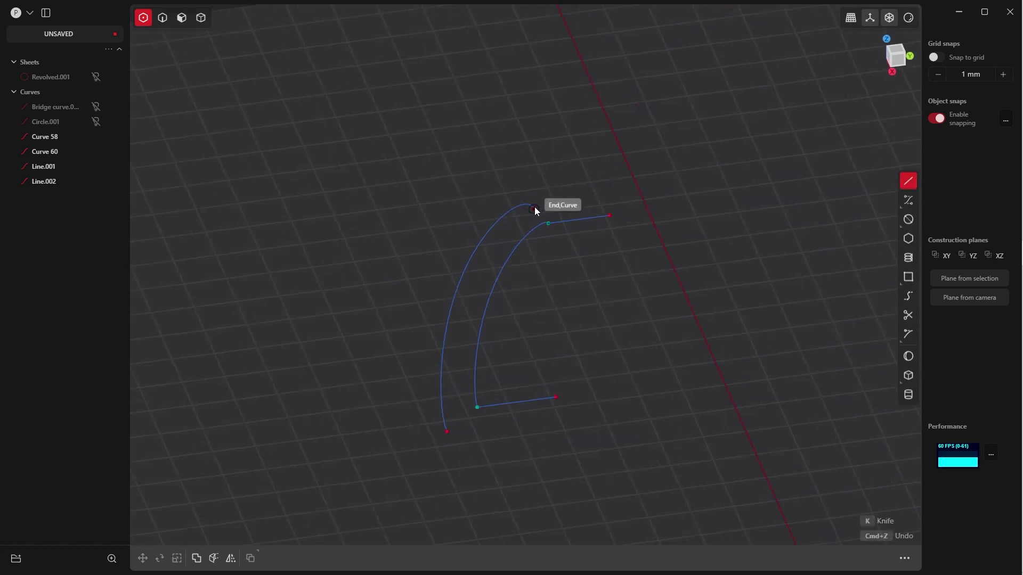
{"action": "middle_click_drag", "start_coordinate": [534, 207], "coordinate": [557, 183]}
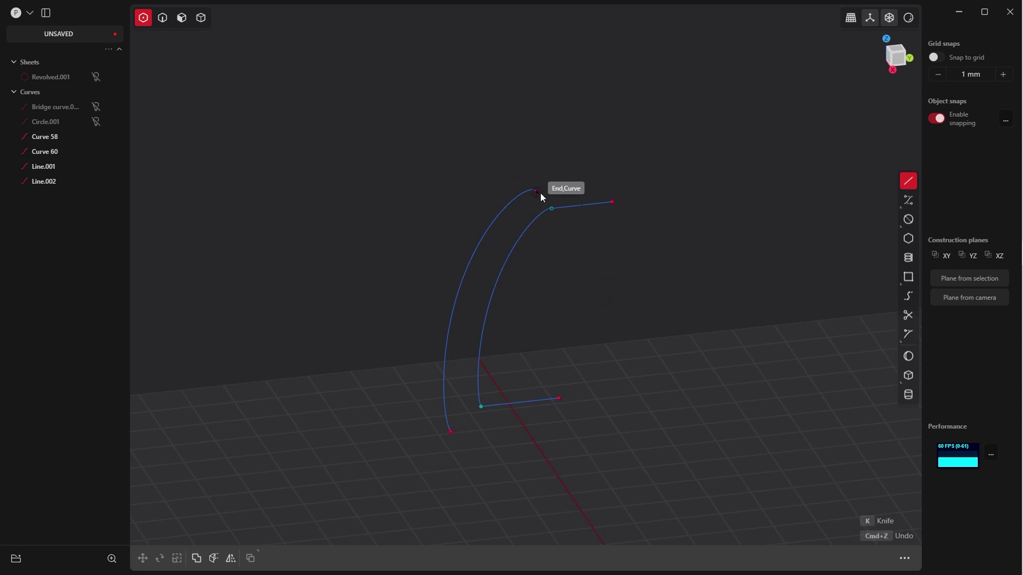
{"action": "left_click", "coordinate": [536, 192]}
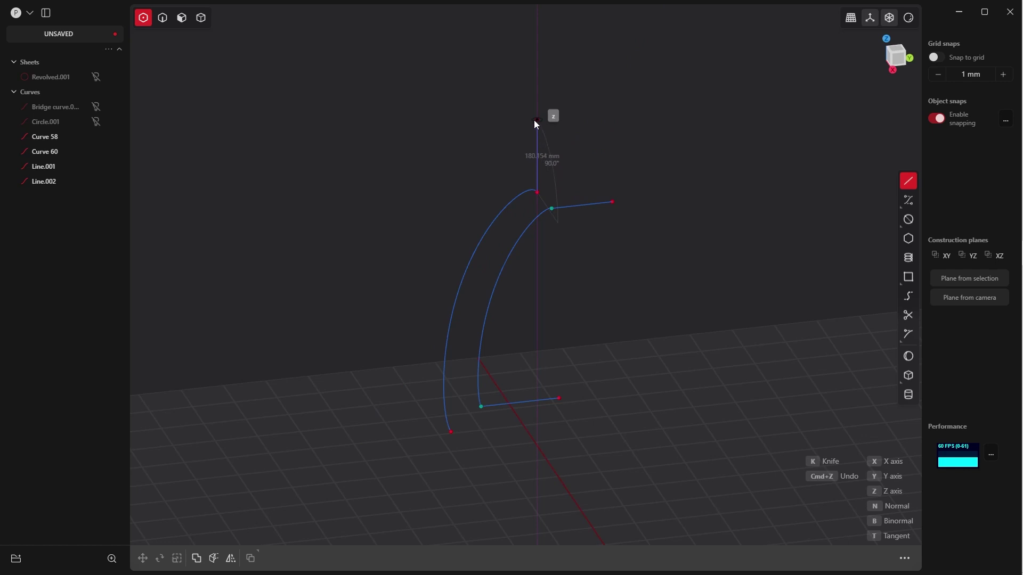
{"action": "left_click", "coordinate": [578, 132]}
{"action": "key", "text": "Return"}
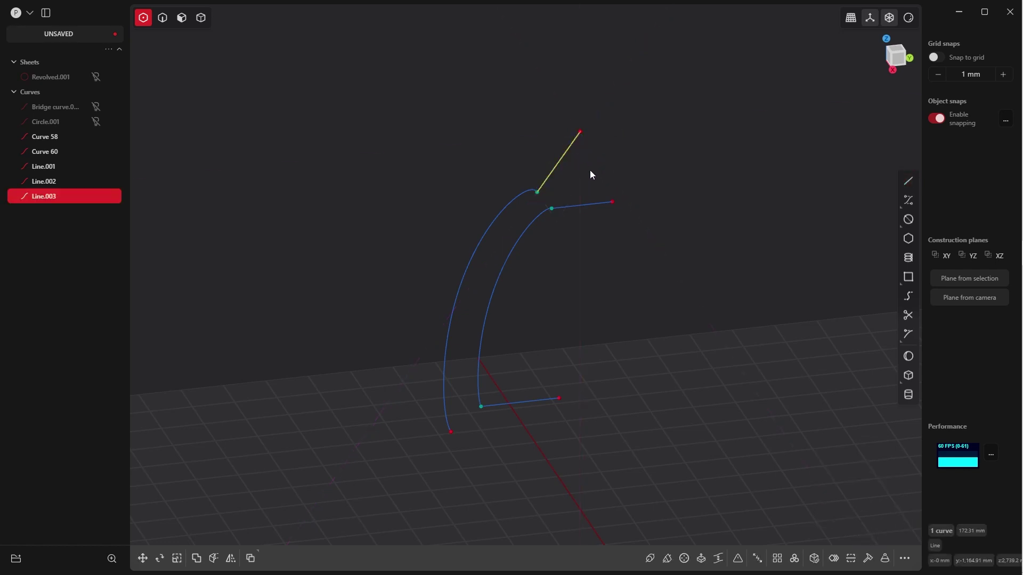
Draw a line about 180 mm long downward from the outer half-ellipse's lower end, along its normal direction
{"action": "middle_click_drag", "start_coordinate": [491, 460], "coordinate": [472, 304]}
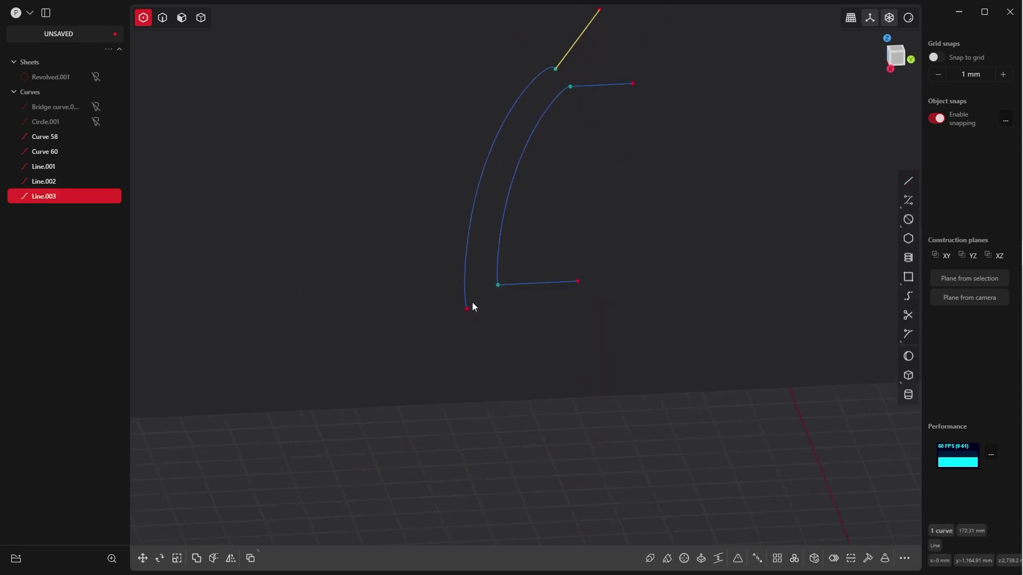
{"action": "key", "text": "l"}
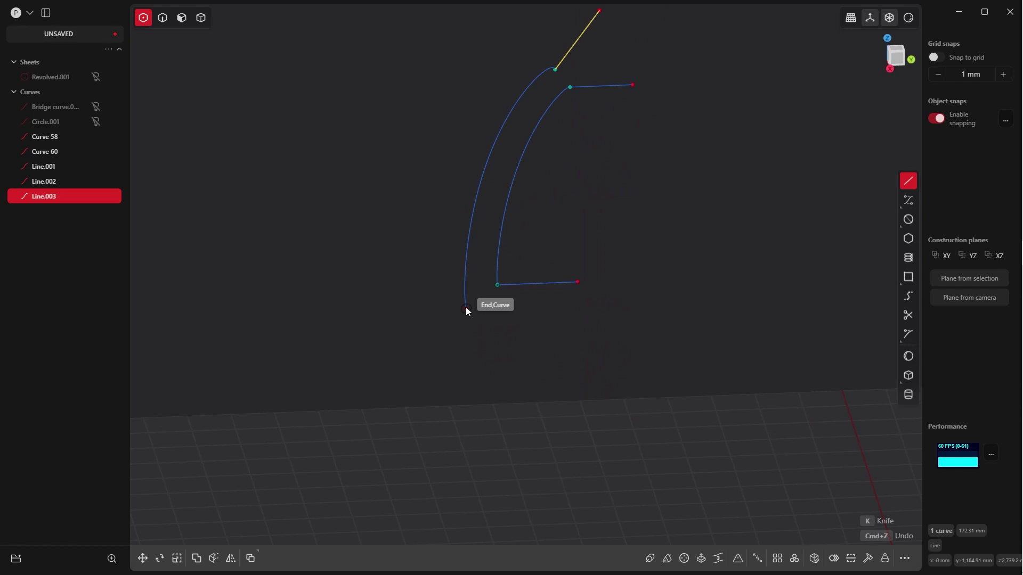
{"action": "left_click", "coordinate": [466, 309]}
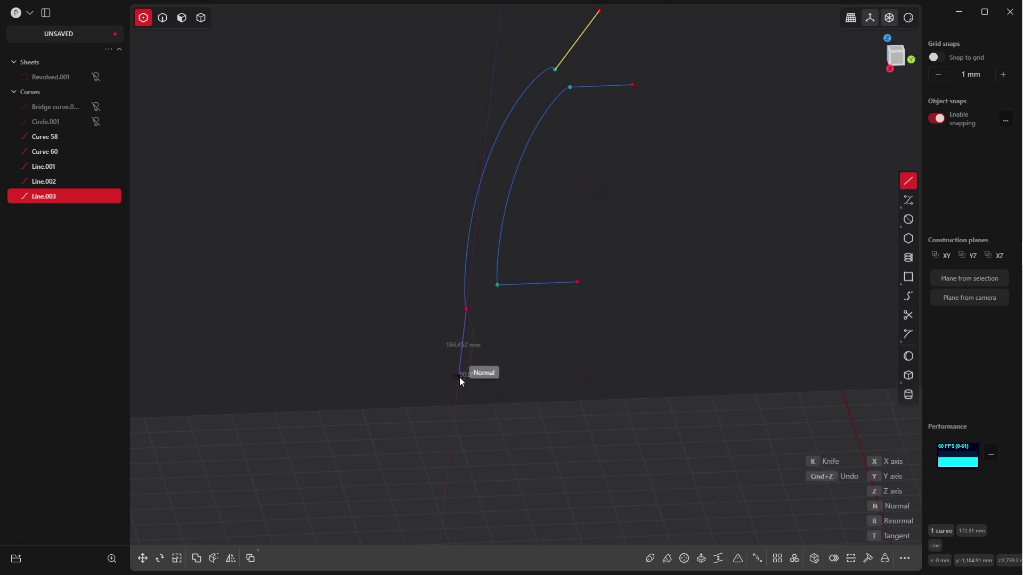
{"action": "left_click", "coordinate": [457, 386]}
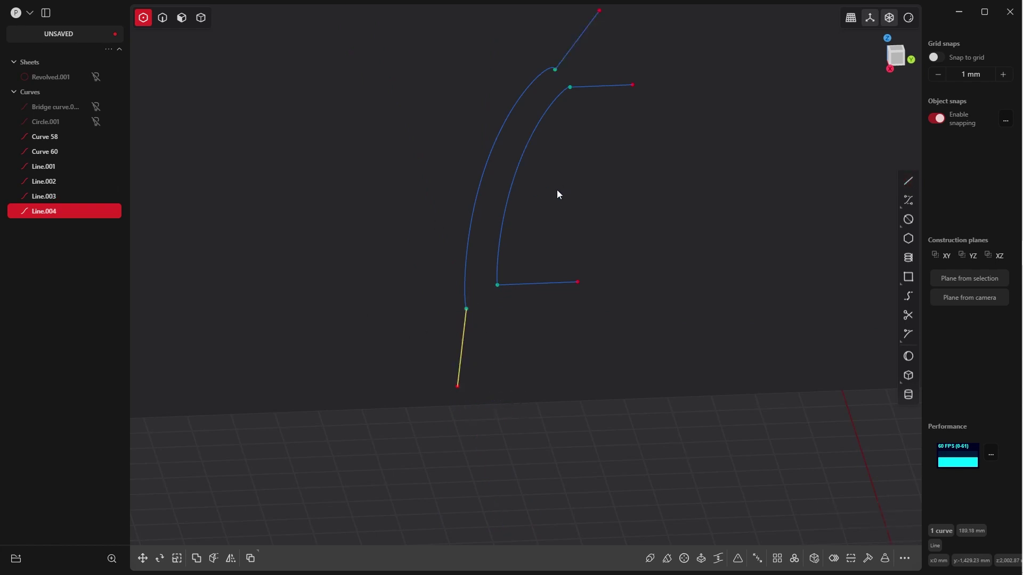
Hide the two half-ellipse curves, Curve 58 and Curve 60, leaving only the four guide lines
{"action": "key", "text": "Tab"}
{"action": "left_click", "coordinate": [617, 230]}
{"action": "left_click_drag", "start_coordinate": [558, 158], "coordinate": [454, 196]}
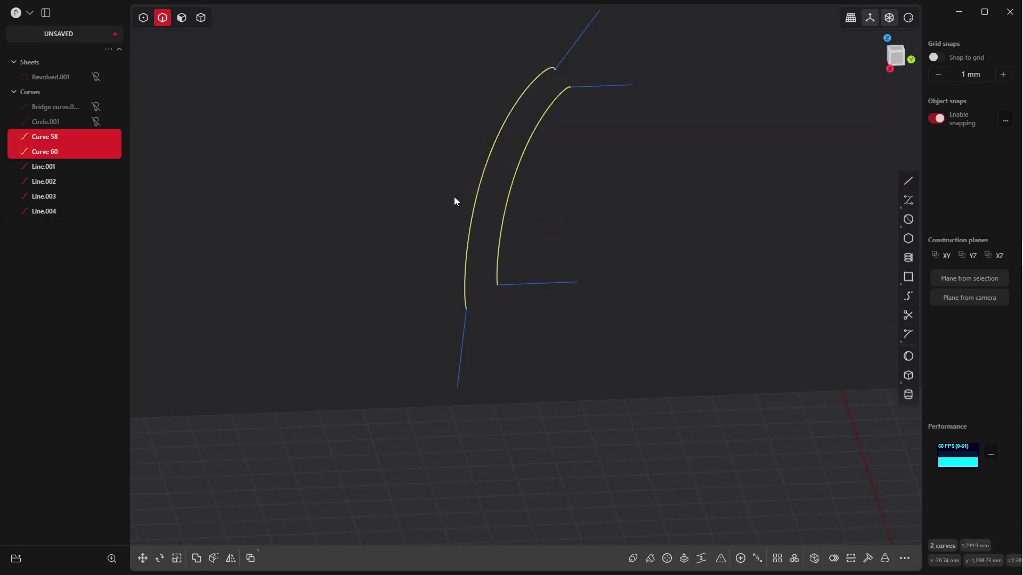
{"action": "mouse_move", "coordinate": [96, 137]}
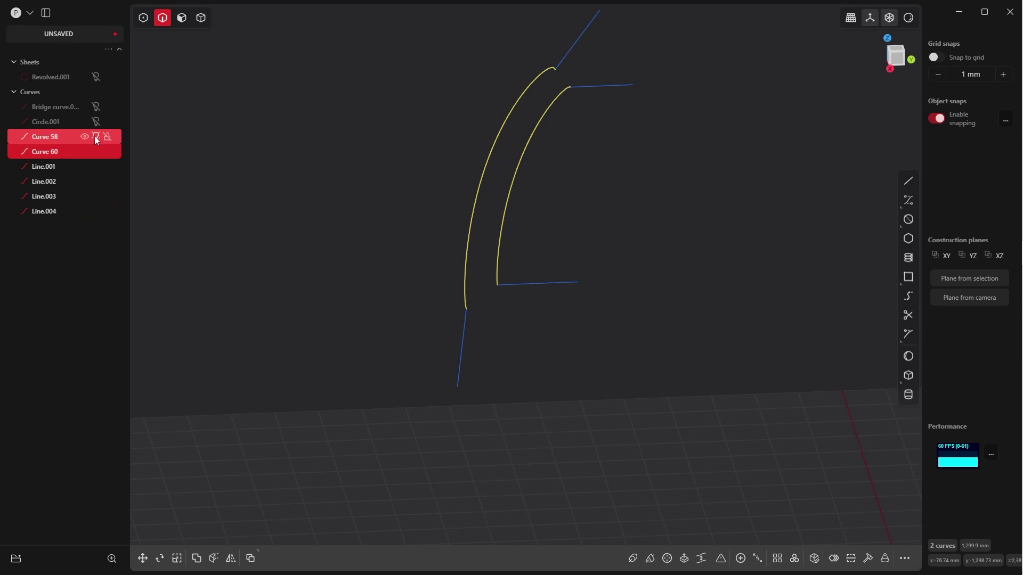
{"action": "left_click", "coordinate": [97, 136]}
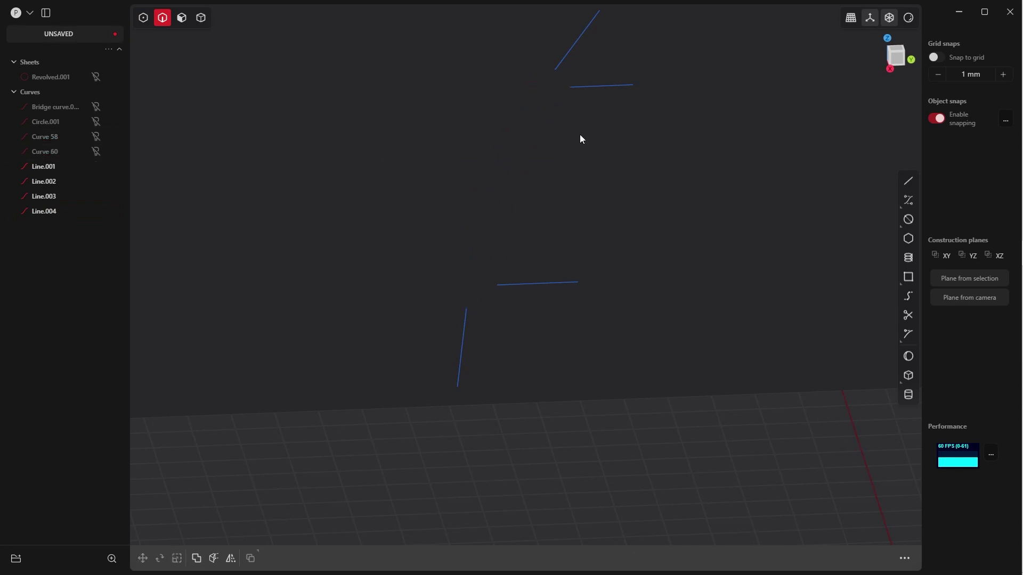
Bridge the facing ends of the two upper guide lines with a curve using G1 continuity at both ends
{"action": "key", "text": "Tab"}
{"action": "left_click", "coordinate": [670, 119]}
{"action": "left_click_drag", "start_coordinate": [533, 49], "coordinate": [587, 123]}
{"action": "key", "text": "b"}
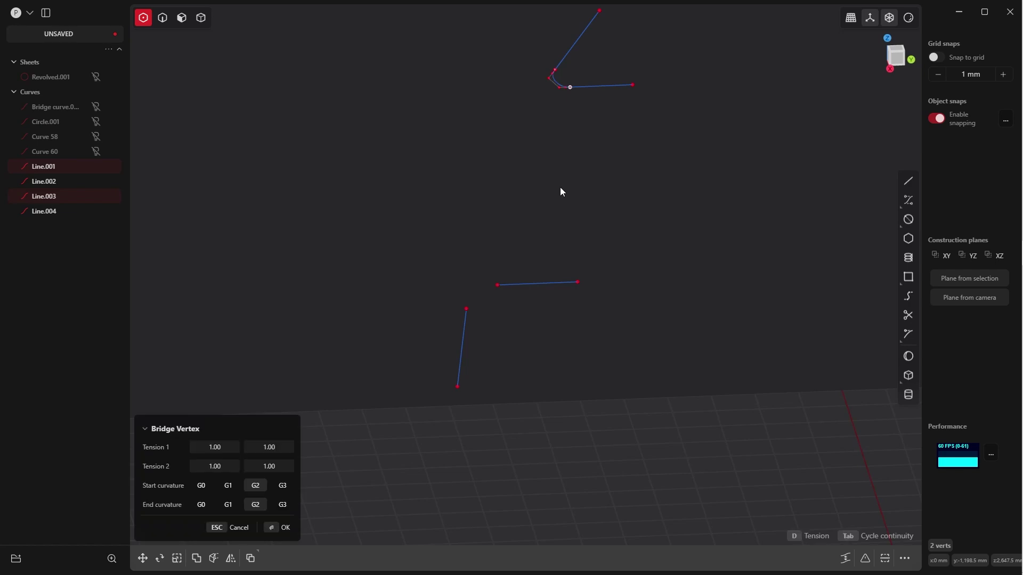
{"action": "key", "text": "Tab"}
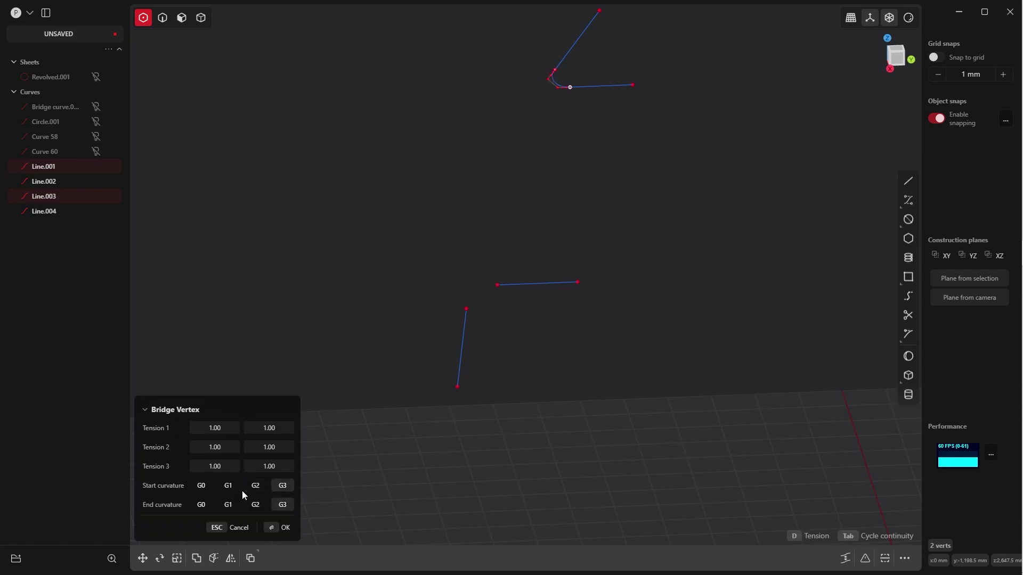
{"action": "key", "text": "Tab"}
{"action": "middle_click_drag", "start_coordinate": [573, 155], "coordinate": [593, 309]}
{"action": "scroll", "coordinate": [594, 309], "scroll_direction": "up", "scroll_amount": 5}
{"action": "scroll", "coordinate": [574, 296], "scroll_direction": "up", "scroll_amount": 2}
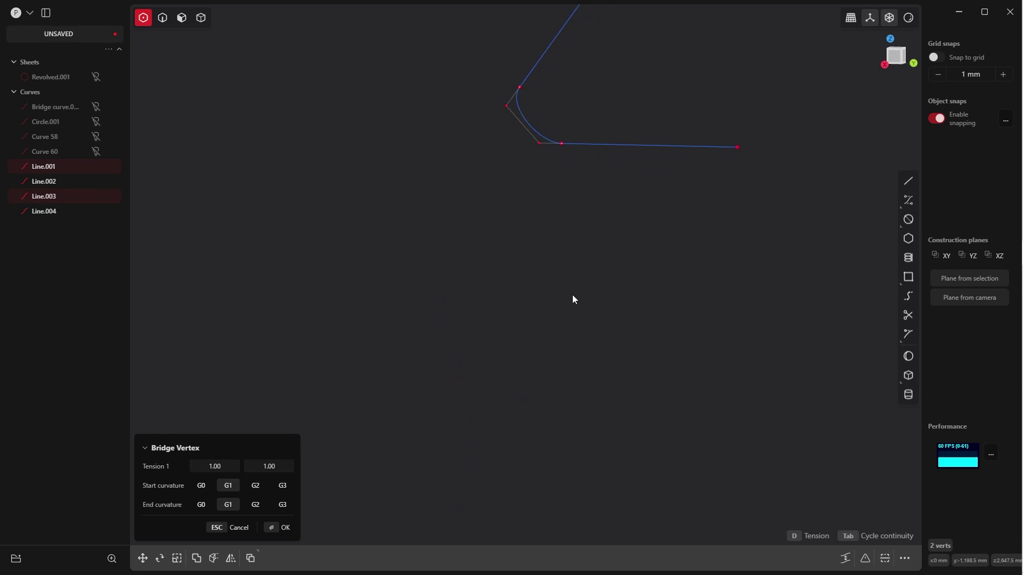
{"action": "scroll", "coordinate": [591, 267], "scroll_direction": "down", "scroll_amount": 5}
{"action": "middle_click_drag", "start_coordinate": [591, 267], "coordinate": [593, 190], "text": "shift"}
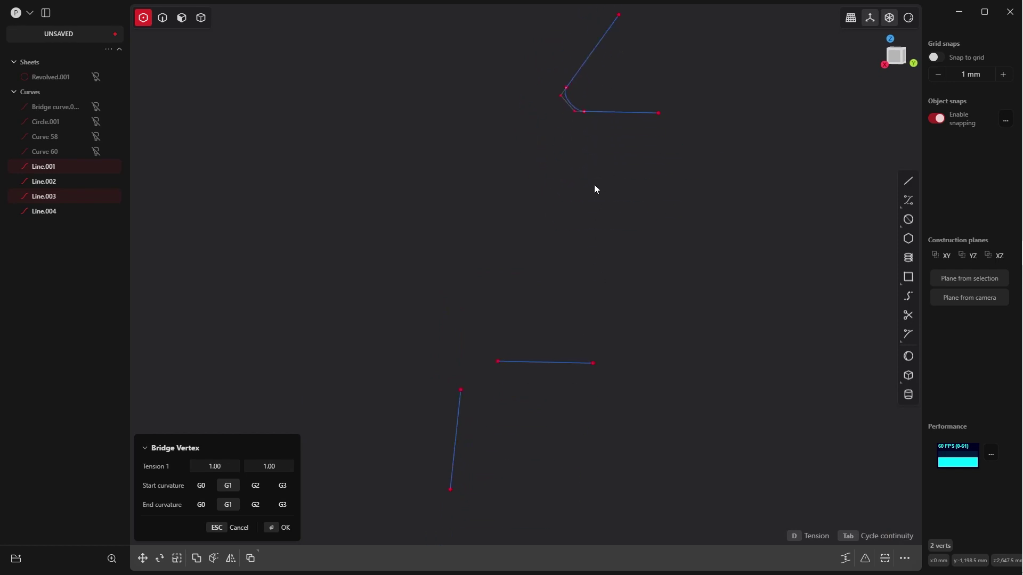
{"action": "left_click", "coordinate": [272, 527]}
Bridge the facing ends of the two lower guide lines with a curve using G1 continuity at both ends
{"action": "left_click_drag", "start_coordinate": [427, 305], "coordinate": [529, 428]}
{"action": "middle_click_drag", "start_coordinate": [528, 296], "coordinate": [550, 316]}
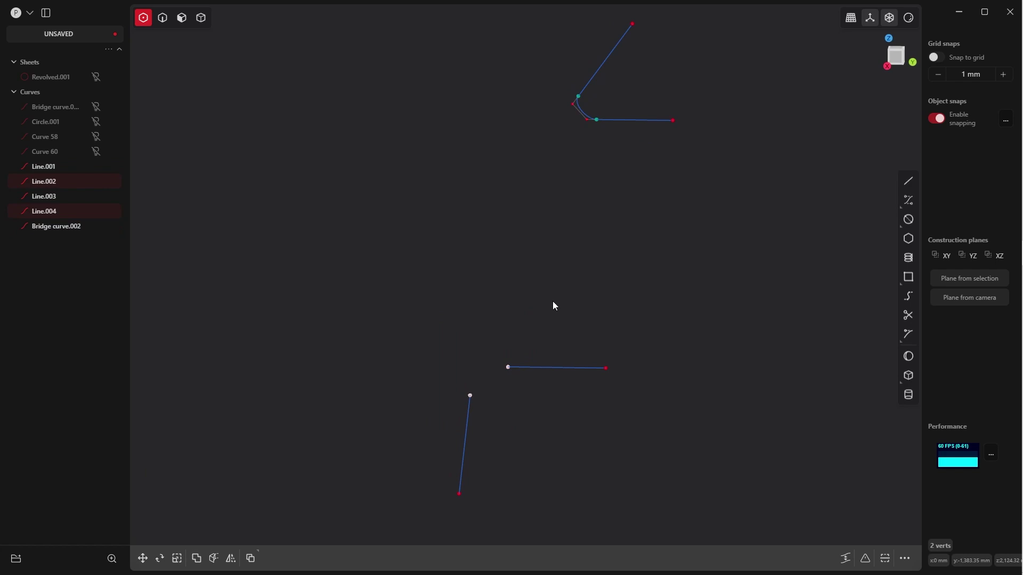
{"action": "key", "text": "b"}
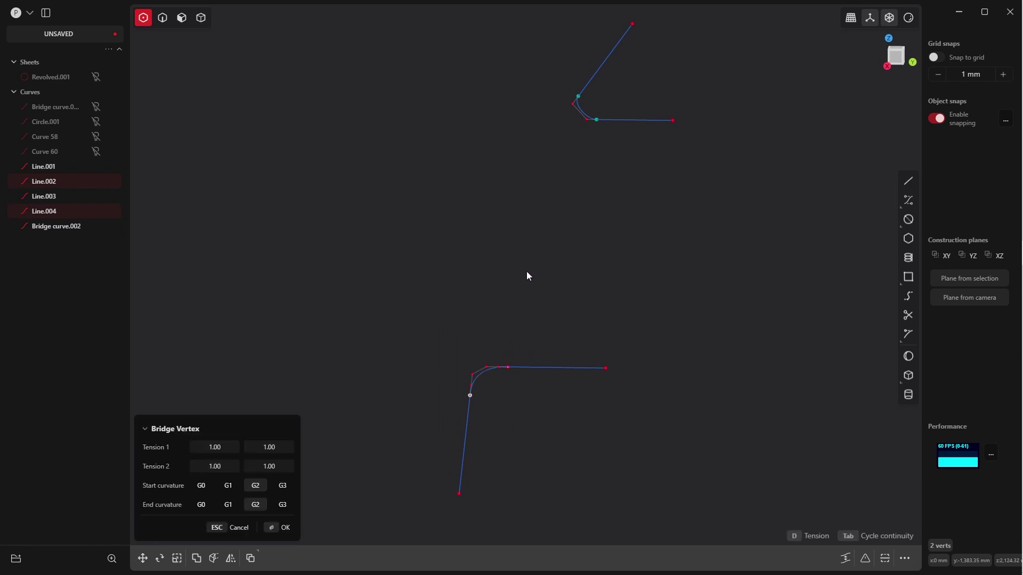
{"action": "key", "text": "Tab"}
{"action": "key", "text": "Tab"}
{"action": "key", "text": "Tab"}
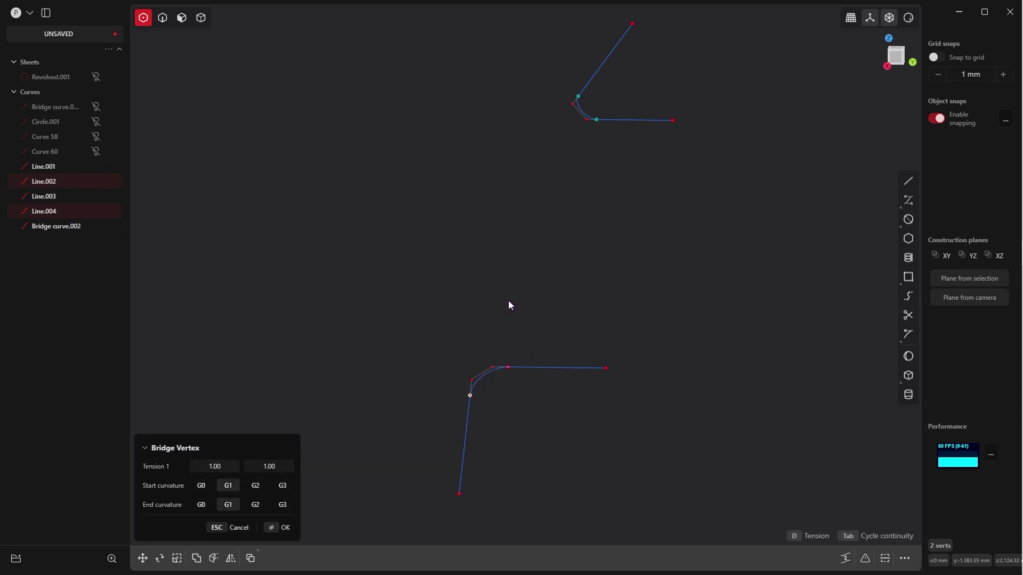
{"action": "left_click", "coordinate": [286, 527]}
Delete the four guide lines, keeping only the two bridge curves
{"action": "middle_click_drag", "start_coordinate": [583, 211], "coordinate": [537, 248]}
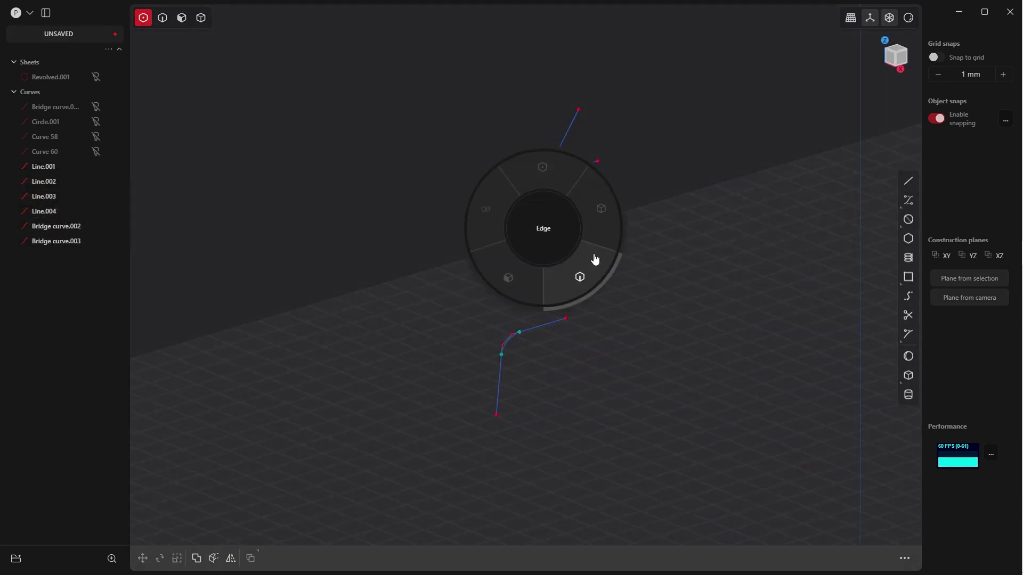
{"action": "left_click", "coordinate": [593, 267]}
{"action": "left_click", "coordinate": [571, 133]}
{"action": "left_click", "coordinate": [586, 165]}
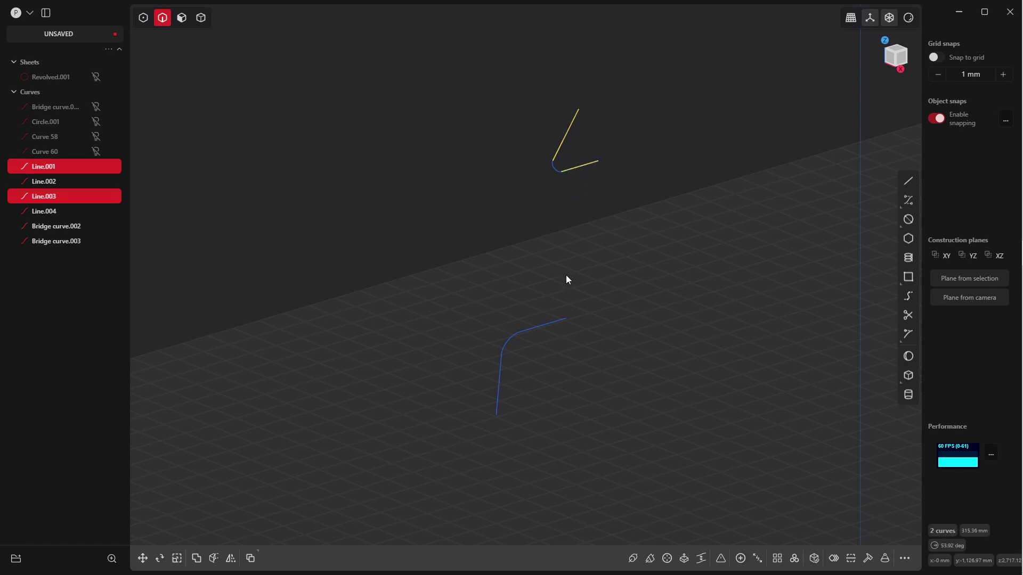
{"action": "left_click", "coordinate": [550, 327]}
{"action": "left_click", "coordinate": [504, 382]}
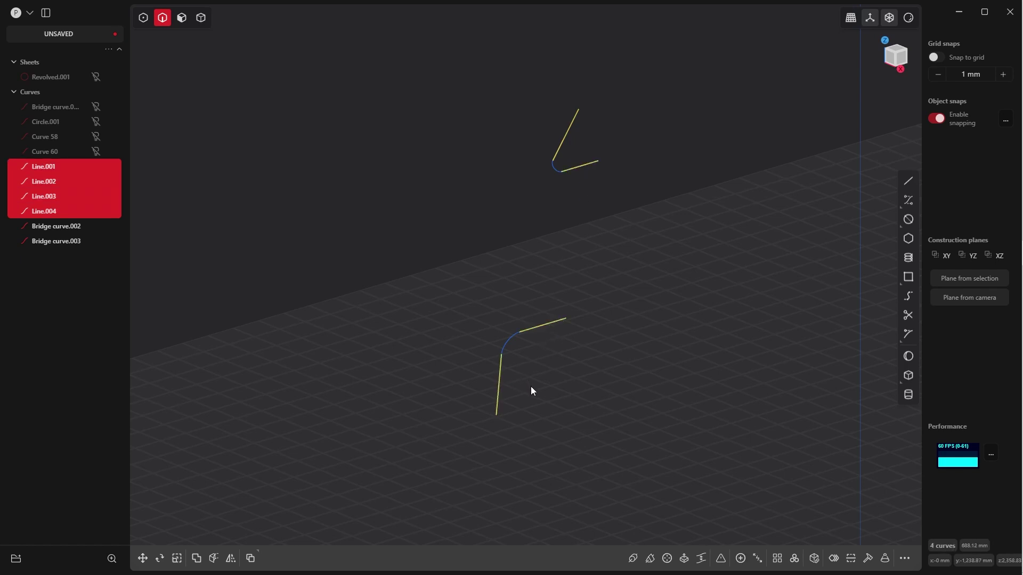
{"action": "key", "text": "Delete"}
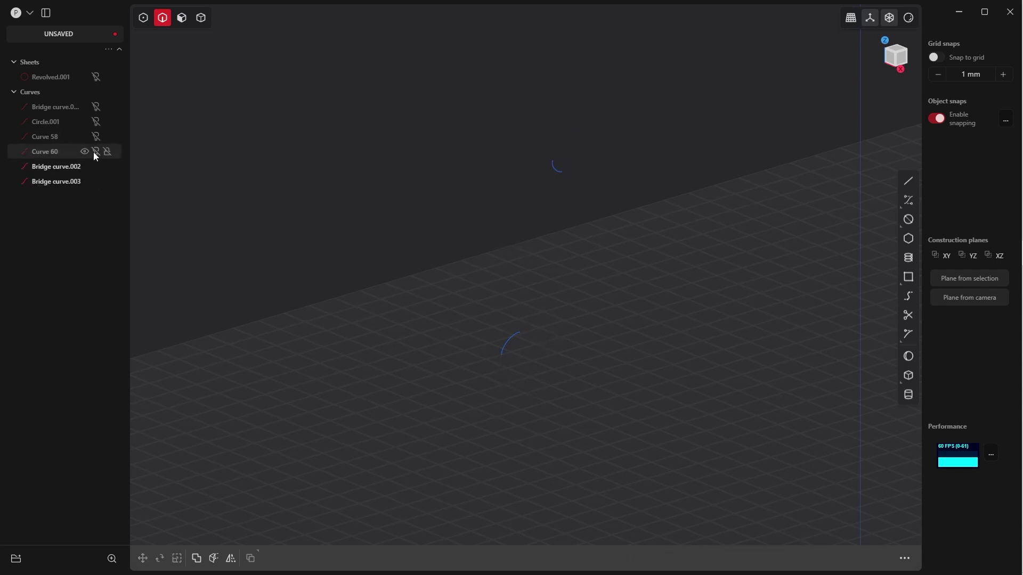
Unhide the two half-ellipse curves, Curve 58 and Curve 60
{"action": "left_click", "coordinate": [95, 136]}
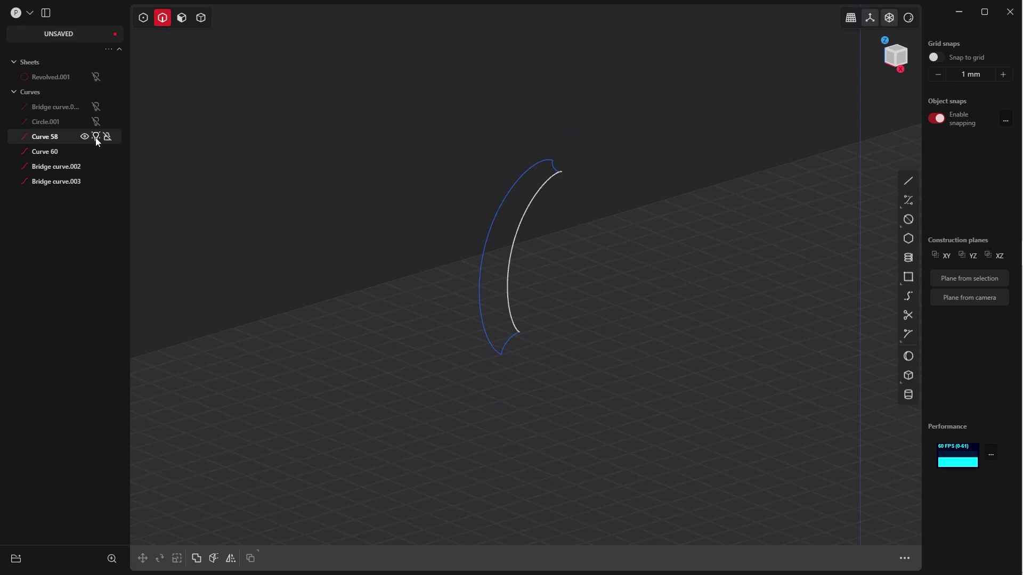
{"action": "middle_click_drag", "start_coordinate": [566, 217], "coordinate": [536, 301]}
{"action": "scroll", "coordinate": [554, 231], "scroll_direction": "up", "scroll_amount": 3}
{"action": "scroll", "coordinate": [551, 269], "scroll_direction": "down", "scroll_amount": 3}
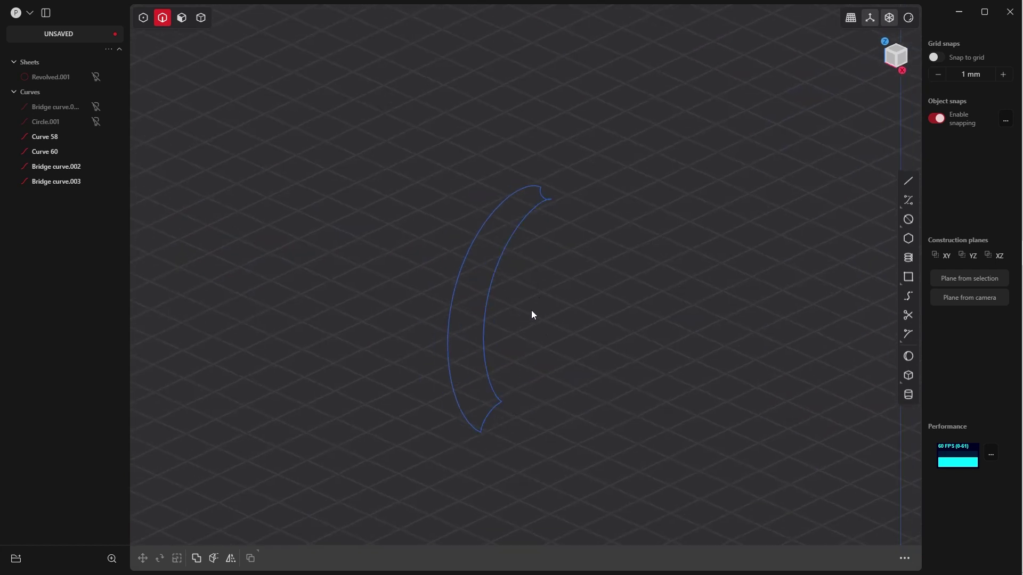
Loft a surface between the two half-ellipse curves, using the upper and lower bridge curves as guides
{"action": "left_click", "coordinate": [485, 317]}
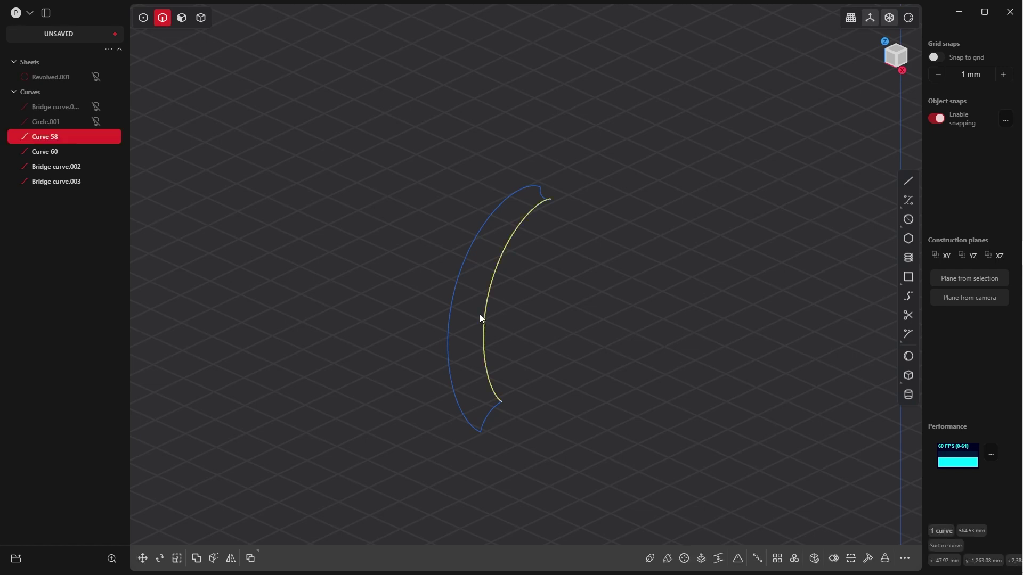
{"action": "left_click", "coordinate": [451, 312]}
{"action": "key", "text": "l"}
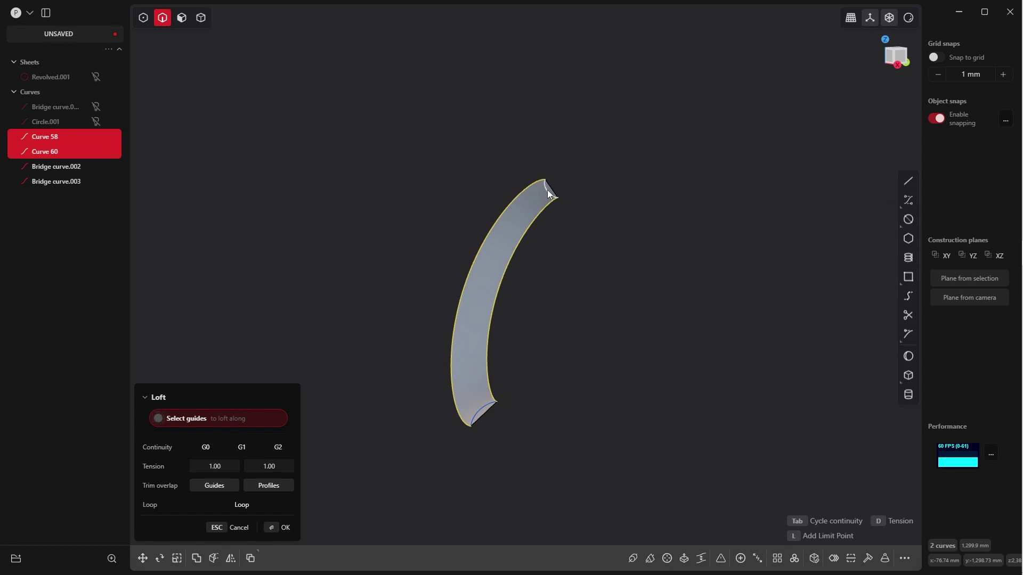
{"action": "key", "text": "Tab"}
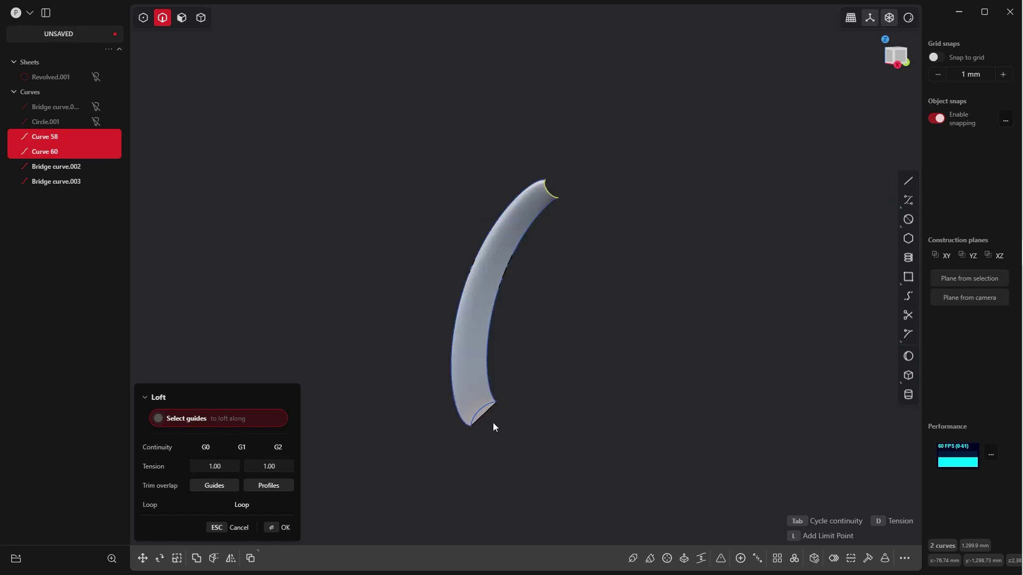
{"action": "middle_click_drag", "start_coordinate": [493, 401], "coordinate": [516, 385]}
{"action": "middle_click_drag", "start_coordinate": [360, 449], "coordinate": [344, 468]}
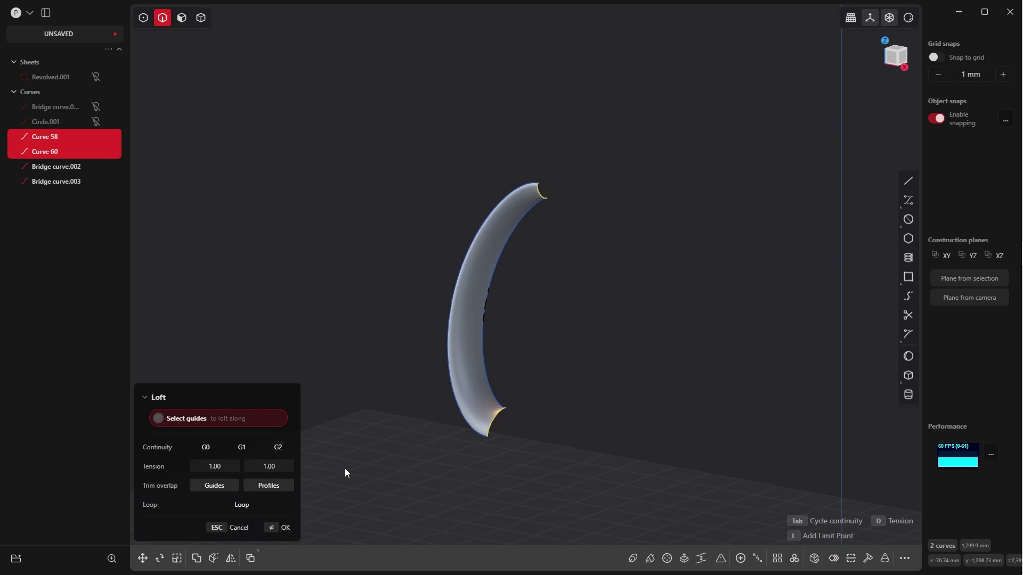
{"action": "left_click", "coordinate": [282, 536]}
Mirror the lofted half-rim across the origin's X mirror plane with the halves merged together
{"action": "left_click", "coordinate": [519, 260]}
{"action": "middle_click_drag", "start_coordinate": [519, 260], "coordinate": [557, 299]}
{"action": "key", "text": "q"}
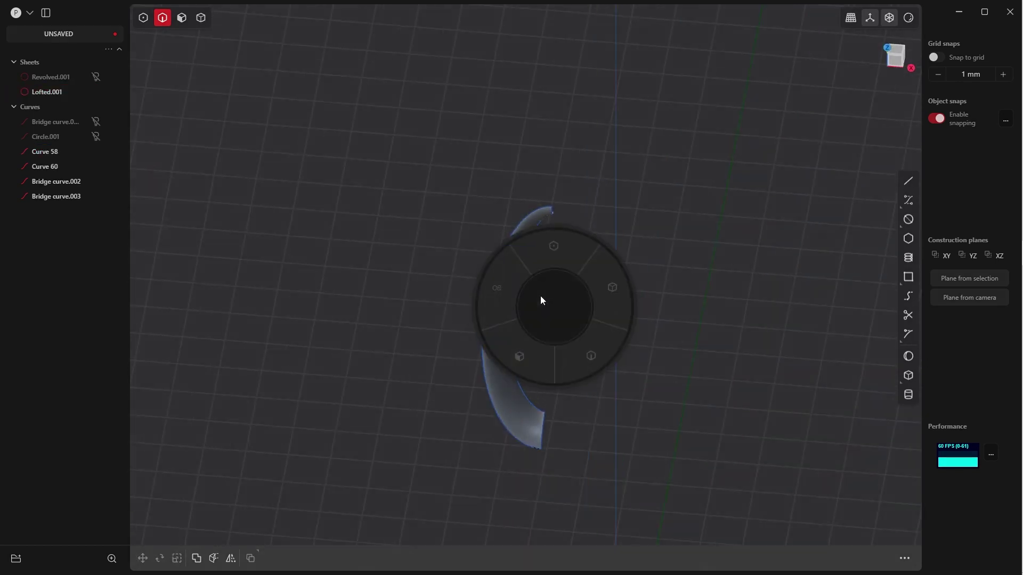
{"action": "left_click", "coordinate": [611, 289]}
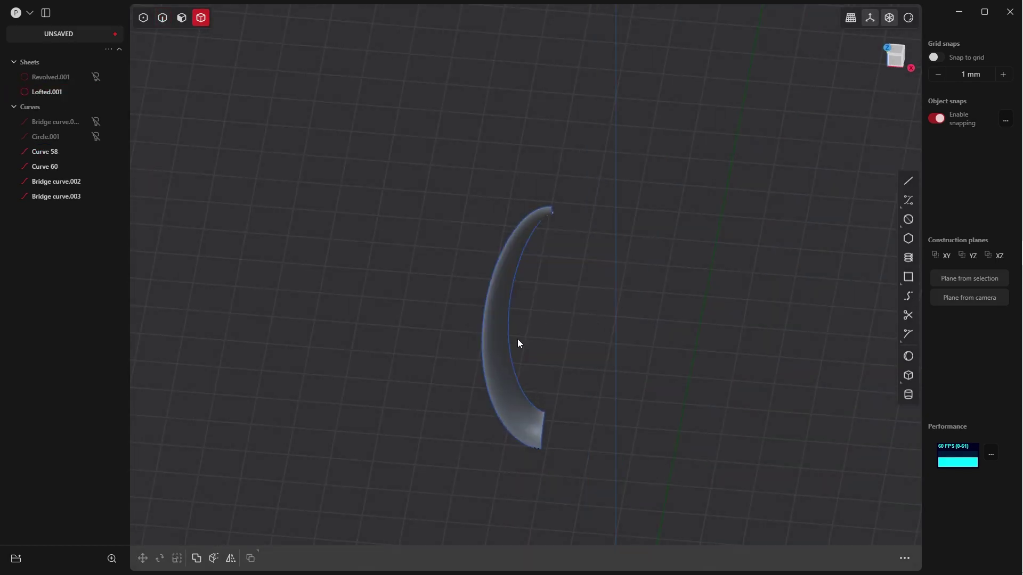
{"action": "left_click", "coordinate": [499, 345]}
{"action": "middle_click_drag", "start_coordinate": [500, 345], "coordinate": [503, 300]}
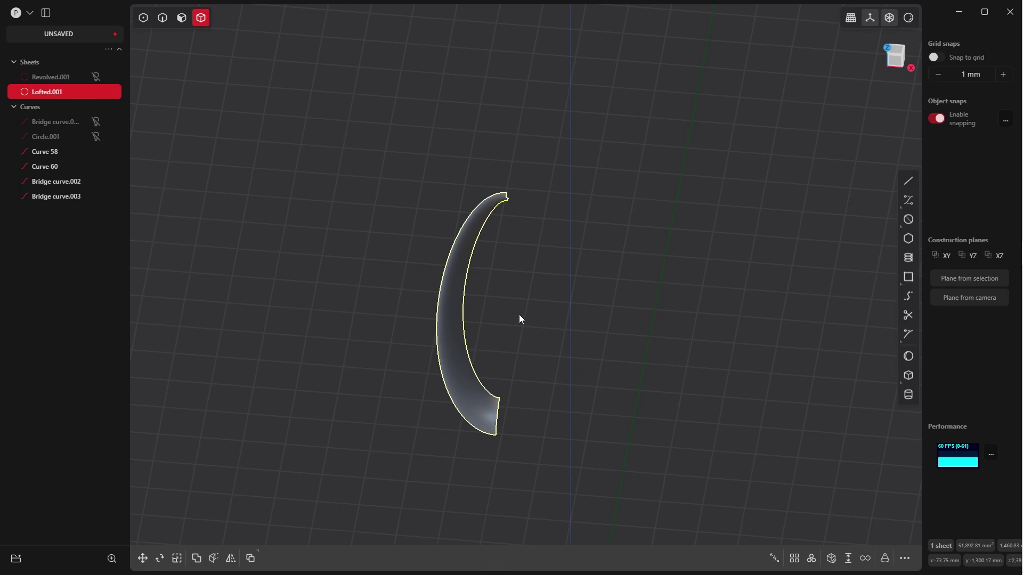
{"action": "key", "text": "alt+x"}
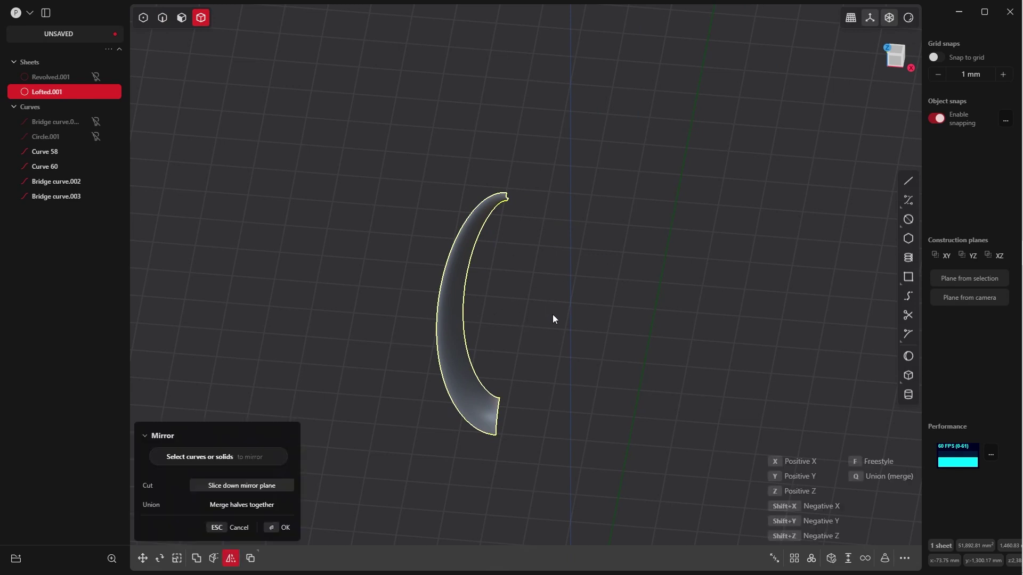
{"action": "scroll", "coordinate": [545, 347], "scroll_direction": "down", "scroll_amount": 4}
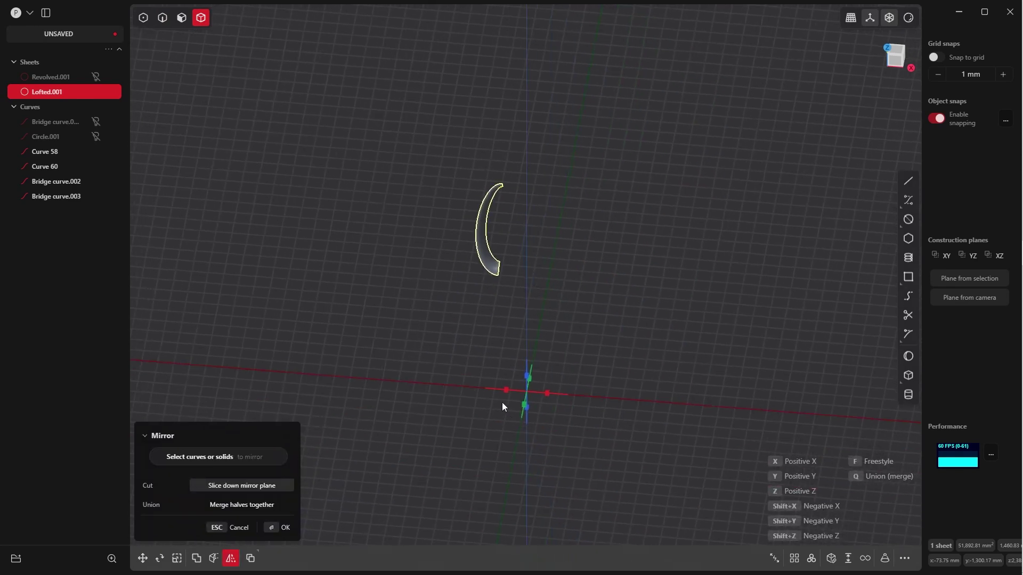
{"action": "left_click", "coordinate": [242, 506]}
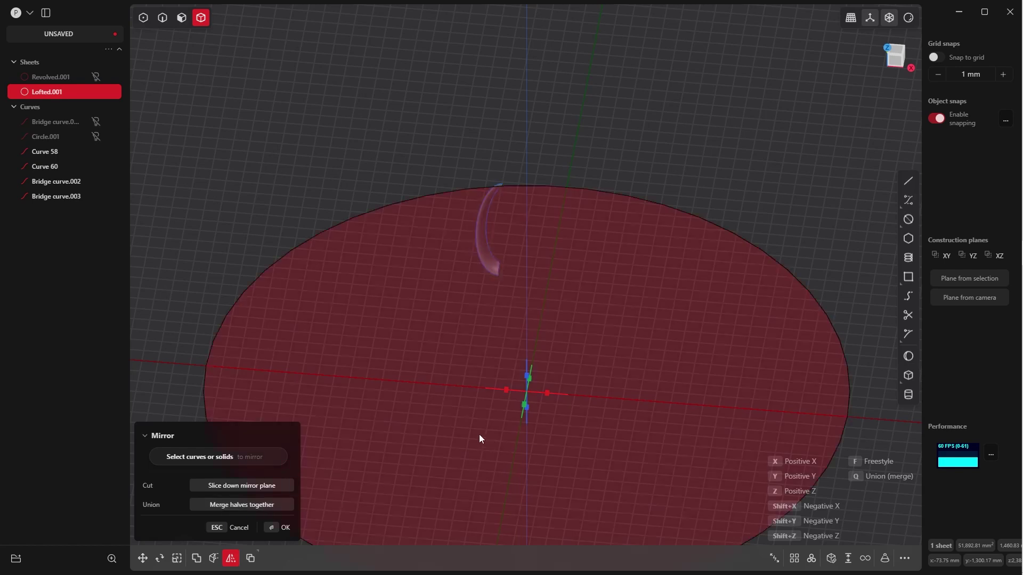
{"action": "left_click", "coordinate": [506, 390]}
{"action": "left_click", "coordinate": [283, 528]}
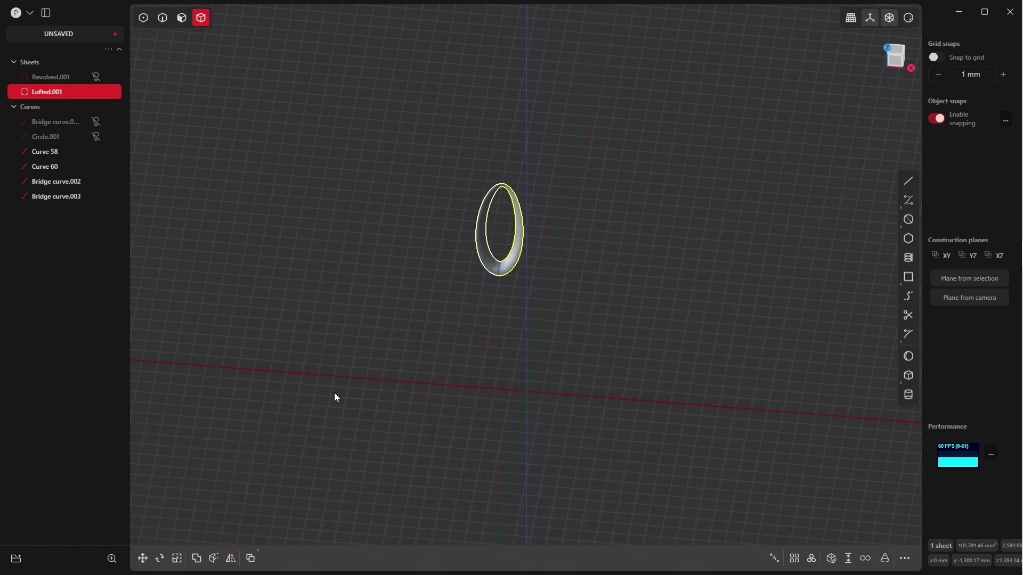
Move the mirrored rim about 1297 mm along the Y axis, away from its source curves
{"action": "middle_click_drag", "start_coordinate": [519, 248], "coordinate": [401, 366]}
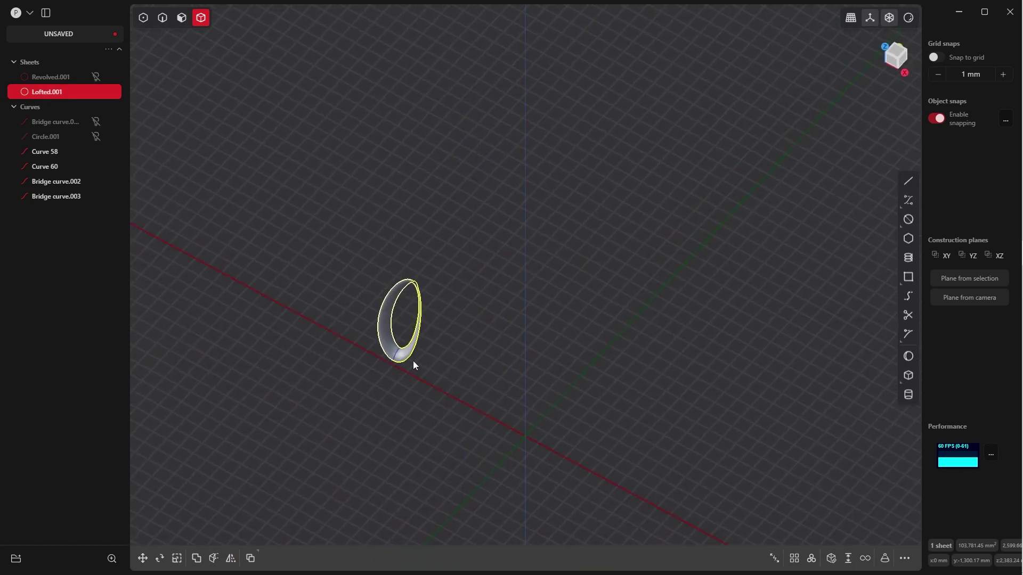
{"action": "key", "text": "g"}
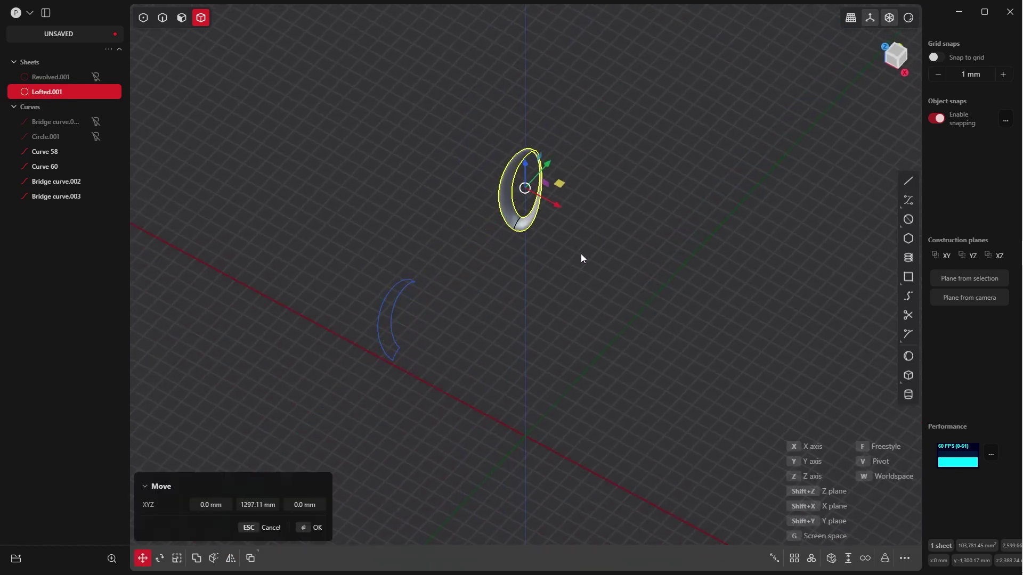
{"action": "left_click", "coordinate": [315, 528]}
Examine the mirrored rim's surface and shading along the seams where its two halves meet
{"action": "scroll", "coordinate": [551, 325], "scroll_direction": "up", "scroll_amount": 3}
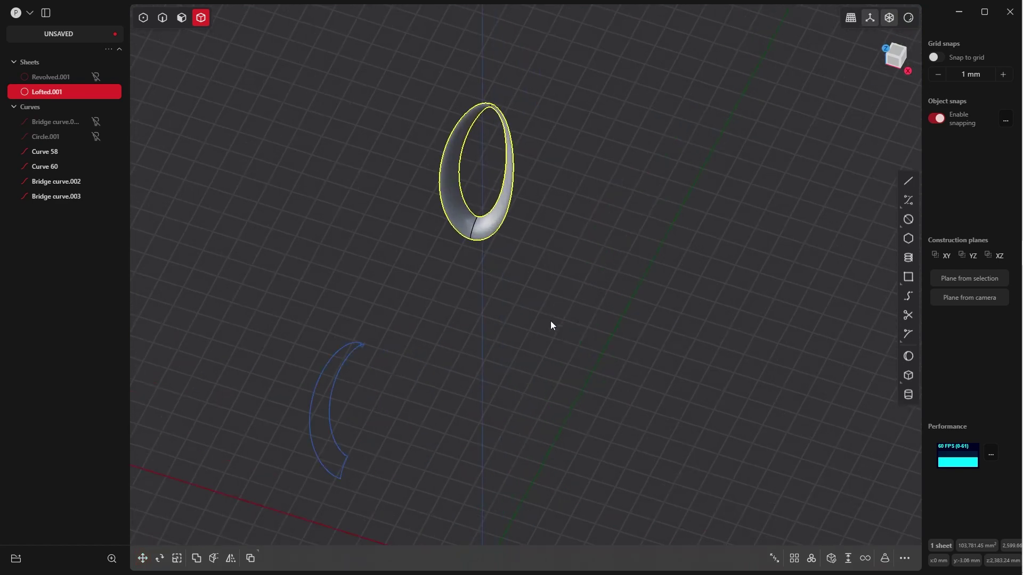
{"action": "scroll", "coordinate": [551, 325], "scroll_direction": "up", "scroll_amount": 2}
{"action": "left_click", "coordinate": [548, 313]}
{"action": "middle_click_drag", "start_coordinate": [548, 313], "coordinate": [468, 481]}
{"action": "scroll", "coordinate": [479, 453], "scroll_direction": "up", "scroll_amount": 3}
{"action": "middle_click_drag", "start_coordinate": [490, 437], "coordinate": [478, 248]}
{"action": "scroll", "coordinate": [479, 247], "scroll_direction": "down", "scroll_amount": 4}
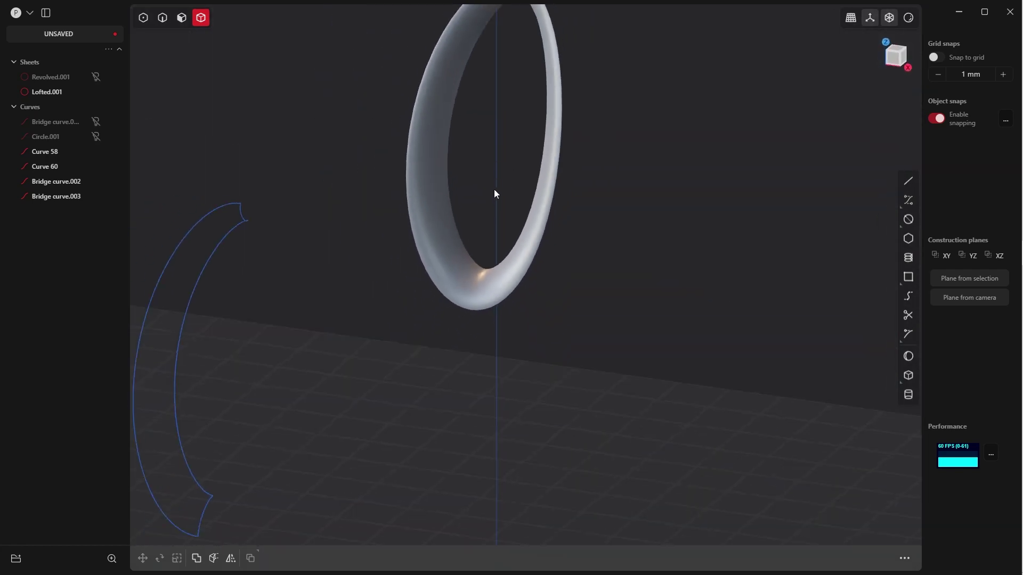
{"action": "scroll", "coordinate": [491, 213], "scroll_direction": "up", "scroll_amount": 6}
{"action": "scroll", "coordinate": [492, 355], "scroll_direction": "down", "scroll_amount": 5}
{"action": "middle_click_drag", "start_coordinate": [496, 191], "coordinate": [557, 356]}
Delete the mirrored lofted rim, leaving only its construction curves
{"action": "scroll", "coordinate": [503, 198], "scroll_direction": "down", "scroll_amount": 3}
{"action": "left_click", "coordinate": [520, 334]}
{"action": "key", "text": "Delete"}
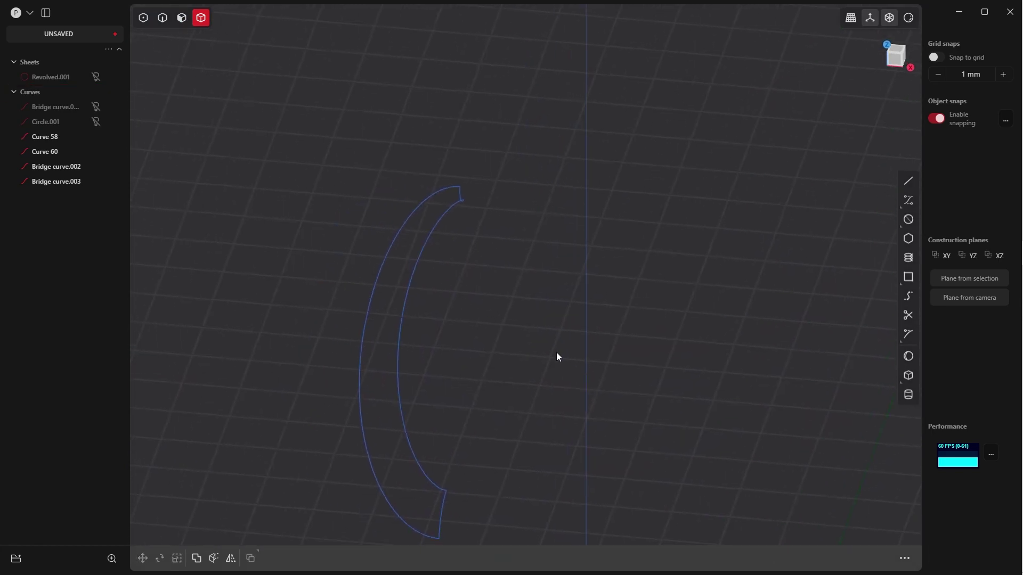
Extrude both bridge curves about 184 mm in the X direction, away from the half-ellipses, into surface strips
{"action": "middle_click_drag", "start_coordinate": [468, 197], "coordinate": [552, 146]}
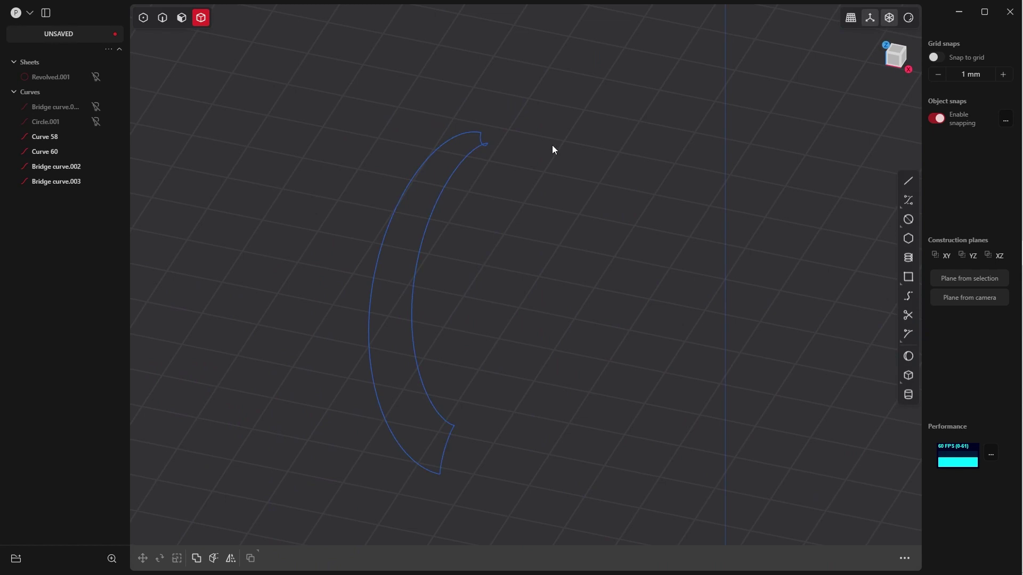
{"action": "right_click", "coordinate": [482, 413]}
{"action": "left_click", "coordinate": [530, 445]}
{"action": "left_click", "coordinate": [447, 450]}
{"action": "left_click", "coordinate": [484, 149], "text": "shift"}
{"action": "middle_click_drag", "start_coordinate": [483, 149], "coordinate": [522, 311]}
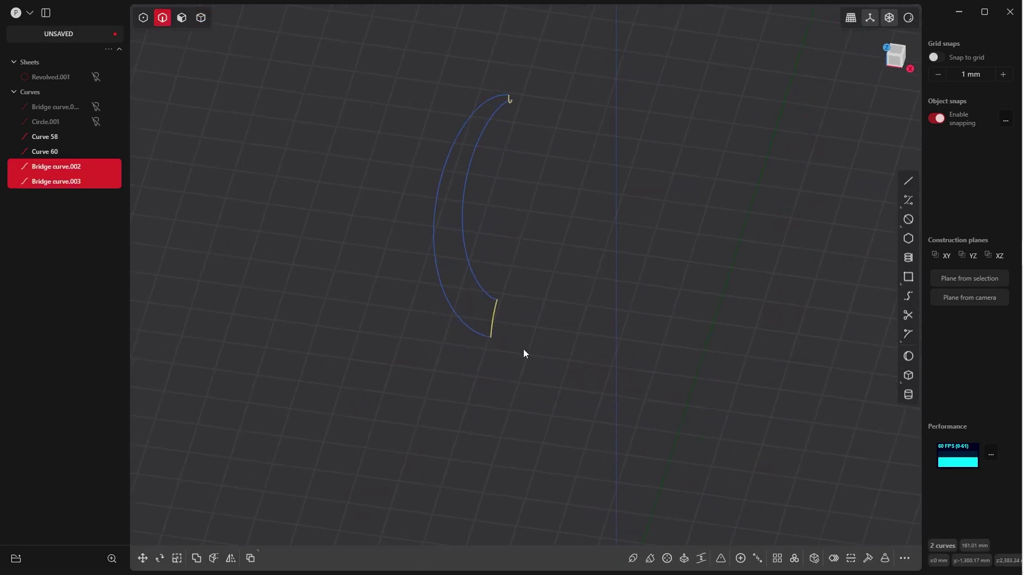
{"action": "key", "text": "e"}
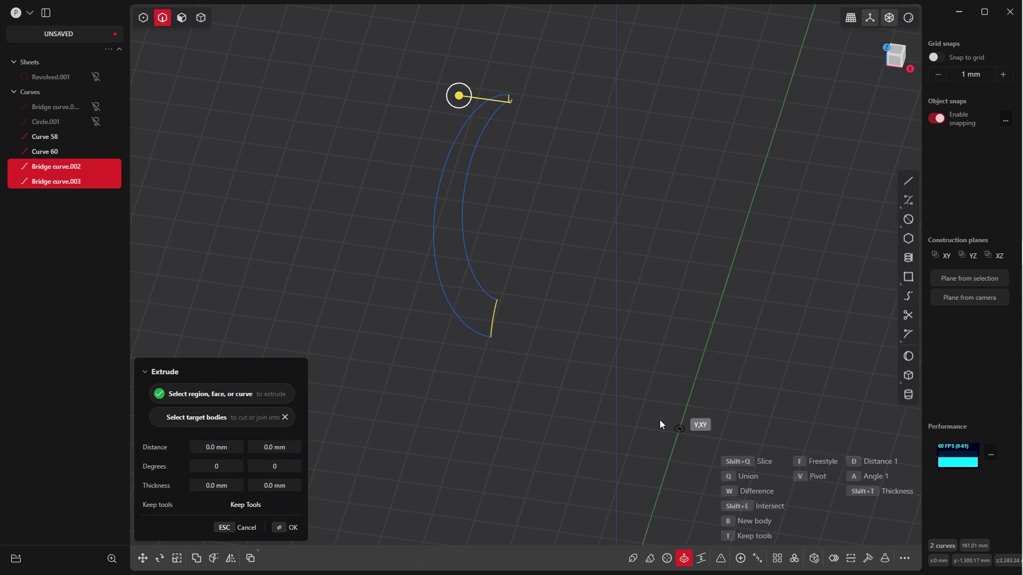
{"action": "left_click", "coordinate": [491, 336]}
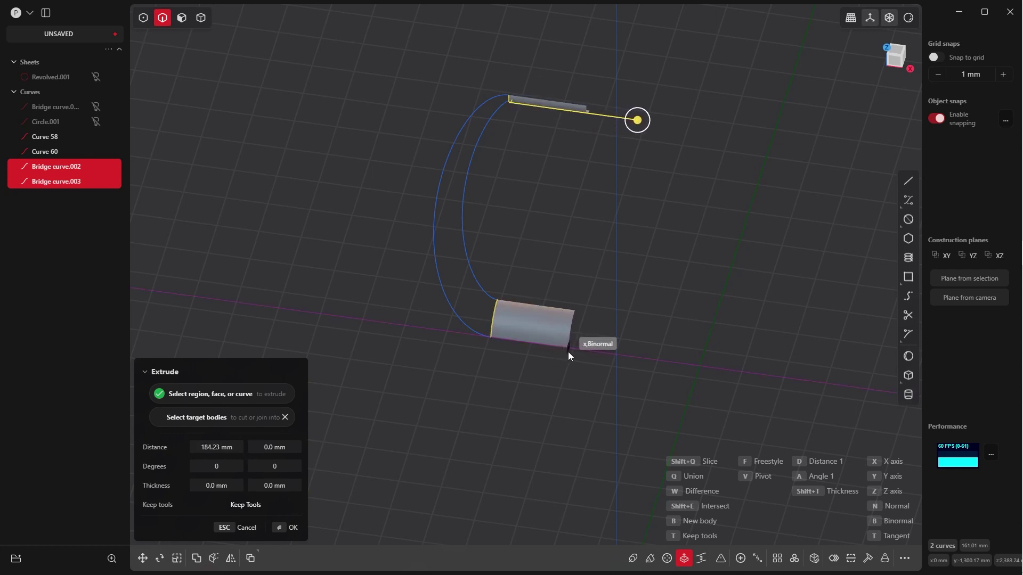
{"action": "left_click", "coordinate": [289, 528]}
Finish the two extruded surface strips and delete both bridge curves from which they were made
{"action": "middle_click_drag", "start_coordinate": [496, 150], "coordinate": [567, 153]}
{"action": "key", "text": "q"}
{"action": "left_click", "coordinate": [595, 185]}
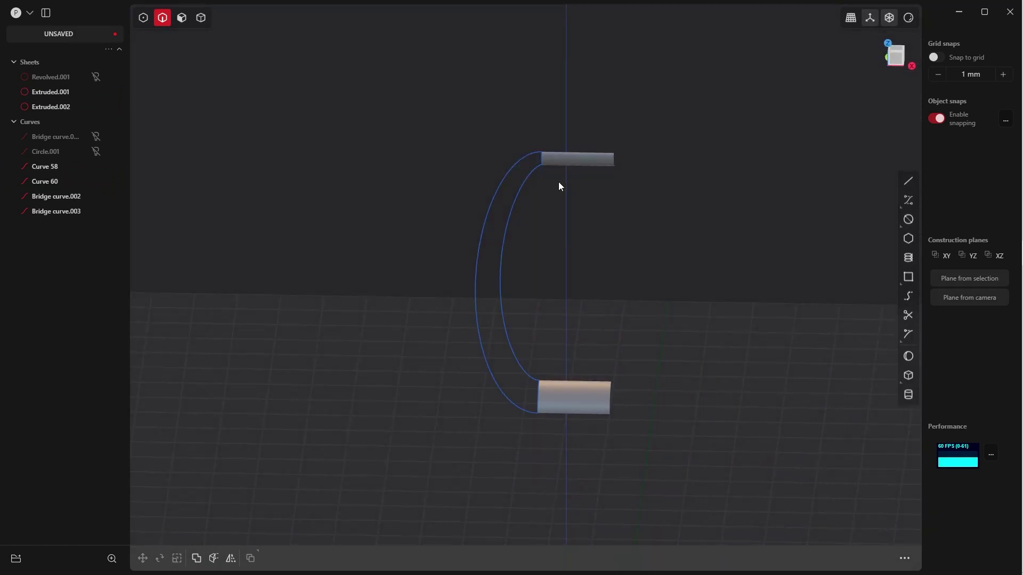
{"action": "left_click", "coordinate": [543, 161]}
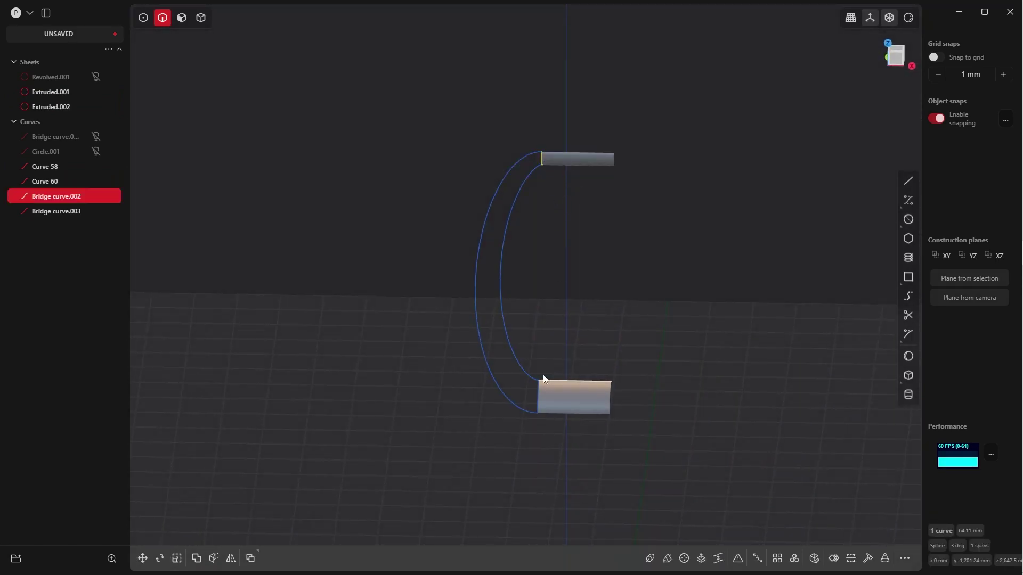
{"action": "left_click", "coordinate": [538, 395], "text": "shift"}
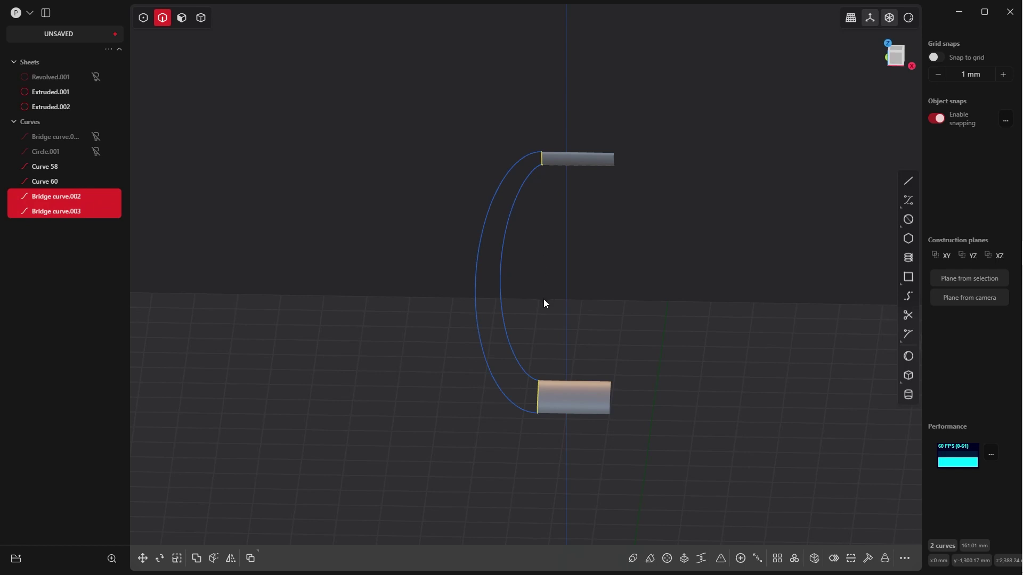
{"action": "key", "text": "Delete"}
Loft between the two half-ellipses, using the adjoining edges of both surface strips as guides with G1 continuity
{"action": "middle_click_drag", "start_coordinate": [536, 251], "coordinate": [567, 228], "text": "shift"}
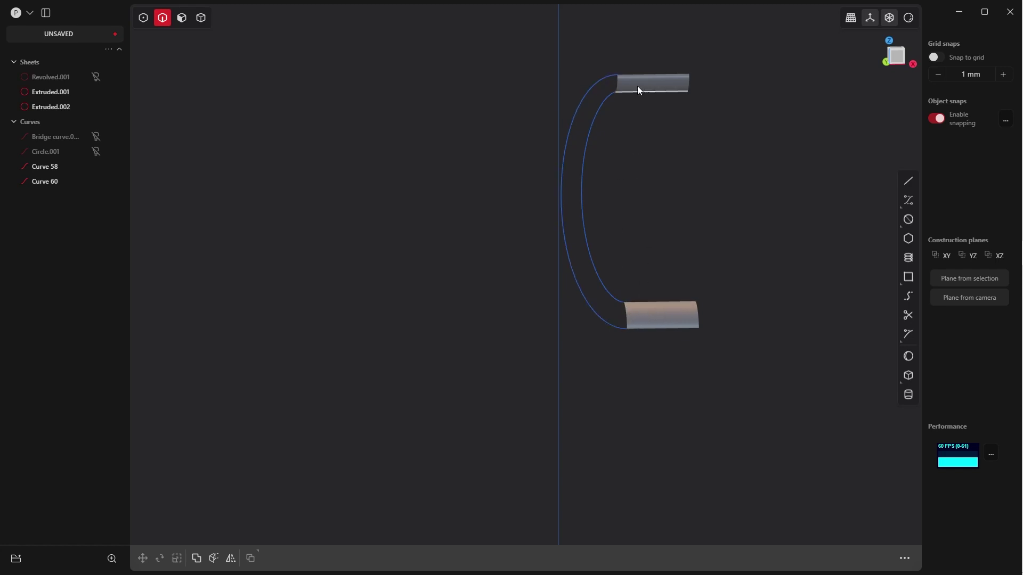
{"action": "left_click", "coordinate": [583, 180]}
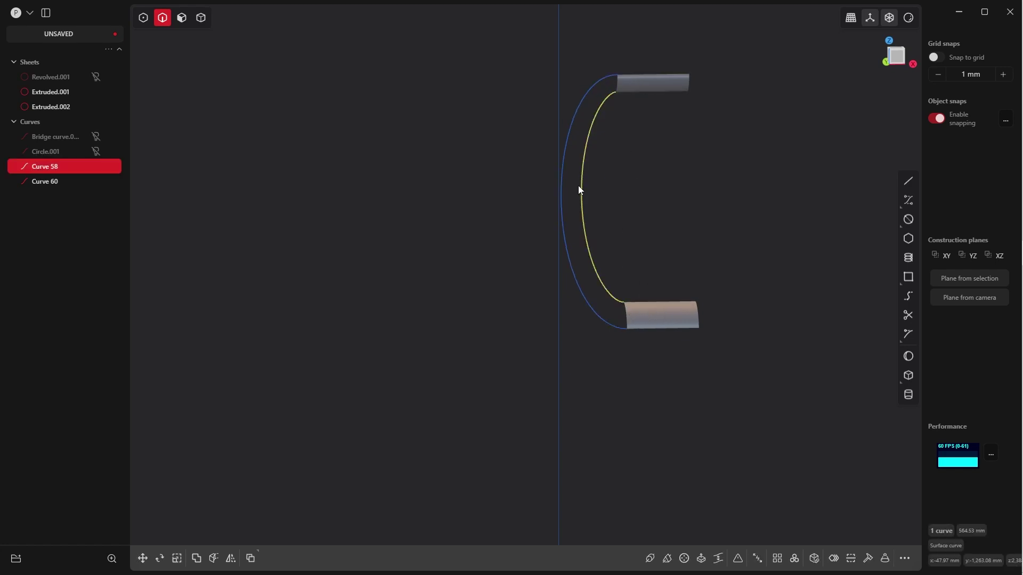
{"action": "left_click", "coordinate": [561, 193]}
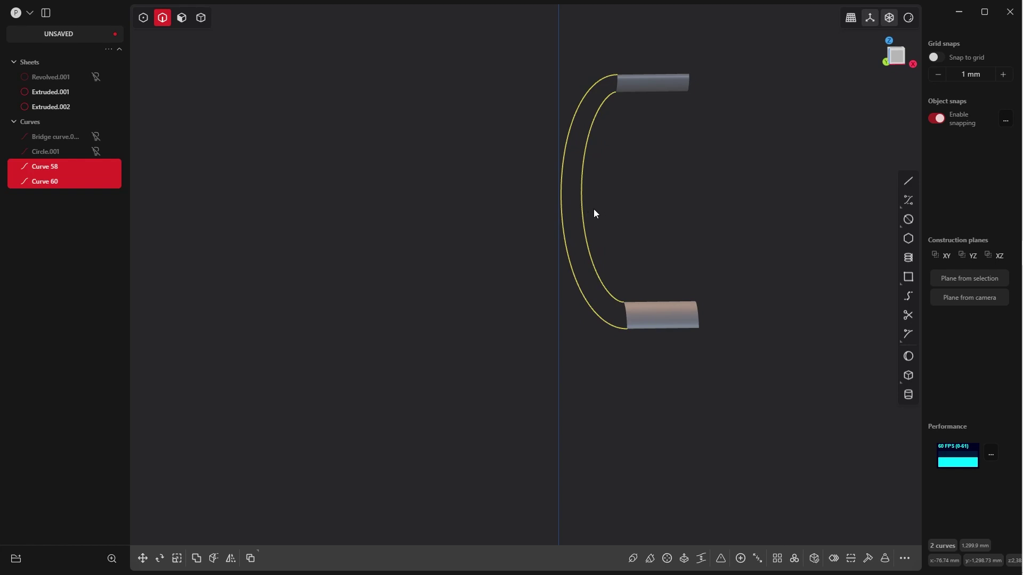
{"action": "key", "text": "l"}
{"action": "middle_click_drag", "start_coordinate": [624, 132], "coordinate": [609, 191]}
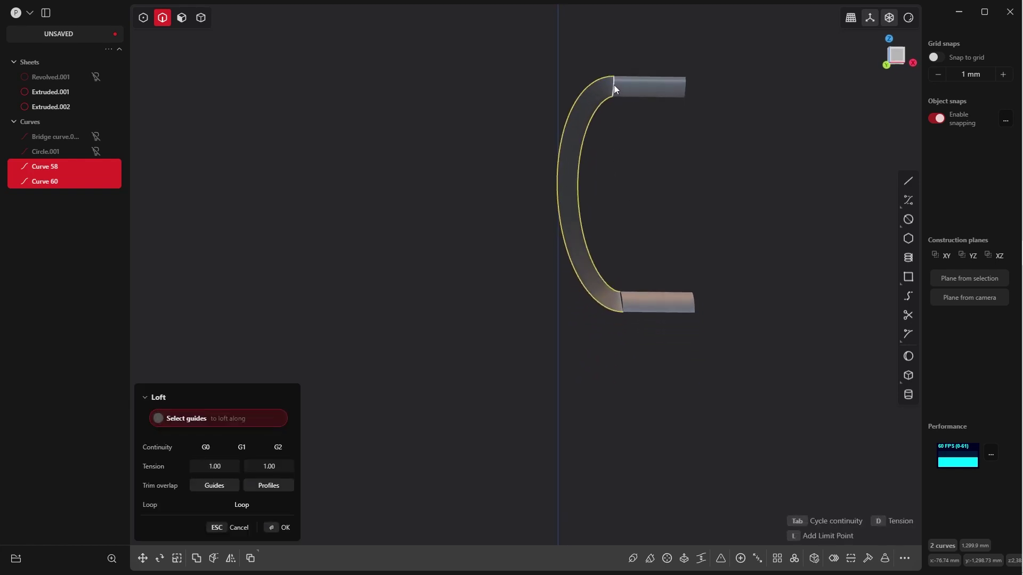
{"action": "mouse_move", "coordinate": [616, 89]}
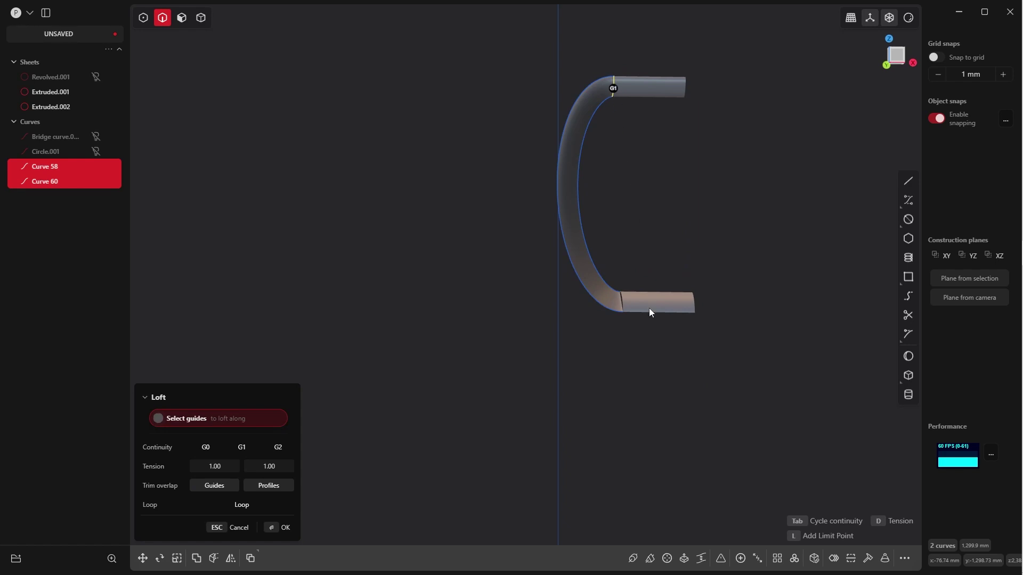
{"action": "mouse_move", "coordinate": [622, 298]}
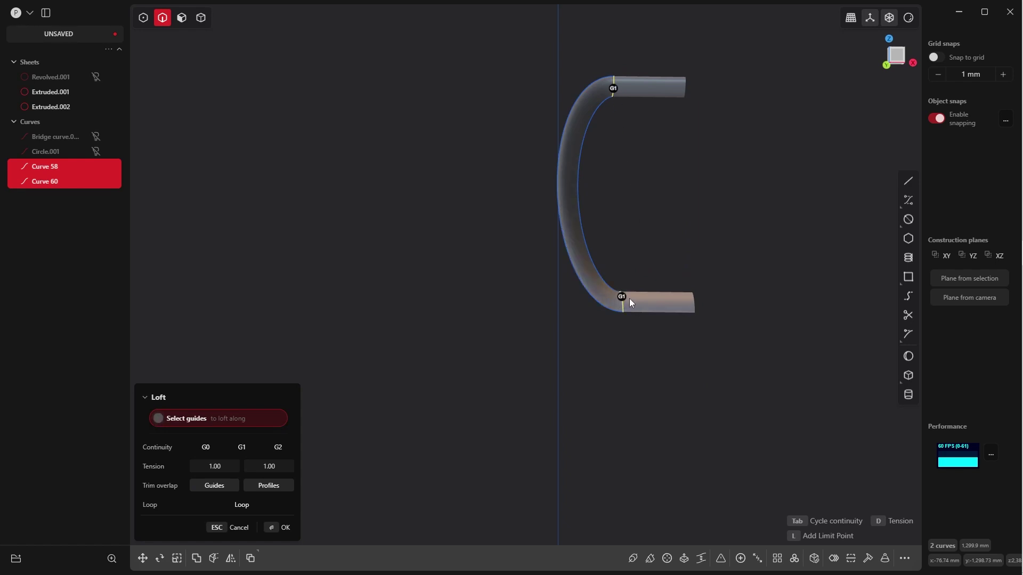
{"action": "left_click", "coordinate": [281, 527]}
Delete the two extruded support strips, keeping the lofted half-rim
{"action": "key", "text": "q"}
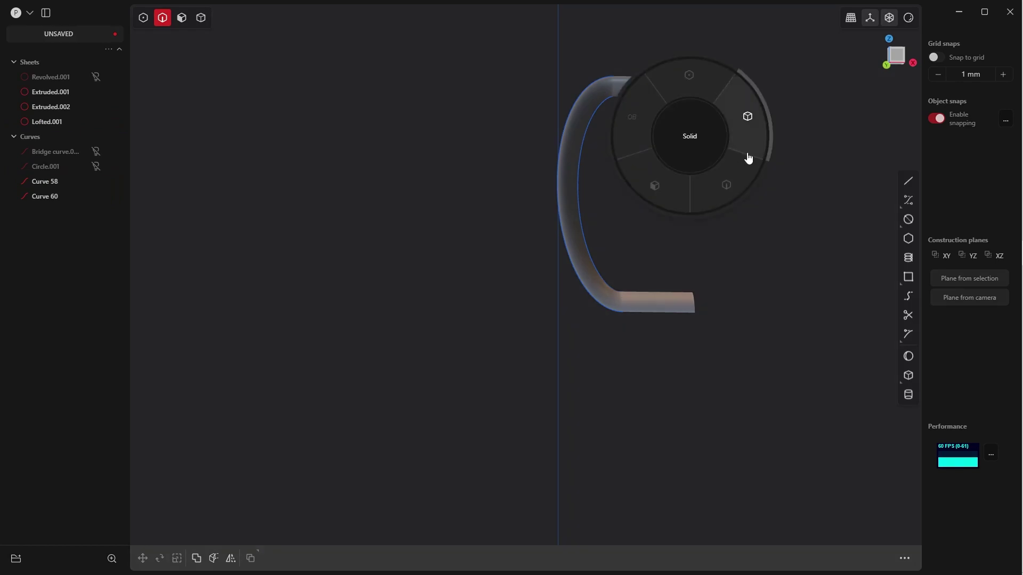
{"action": "left_click", "coordinate": [749, 119]}
{"action": "left_click_drag", "start_coordinate": [731, 46], "coordinate": [666, 359]}
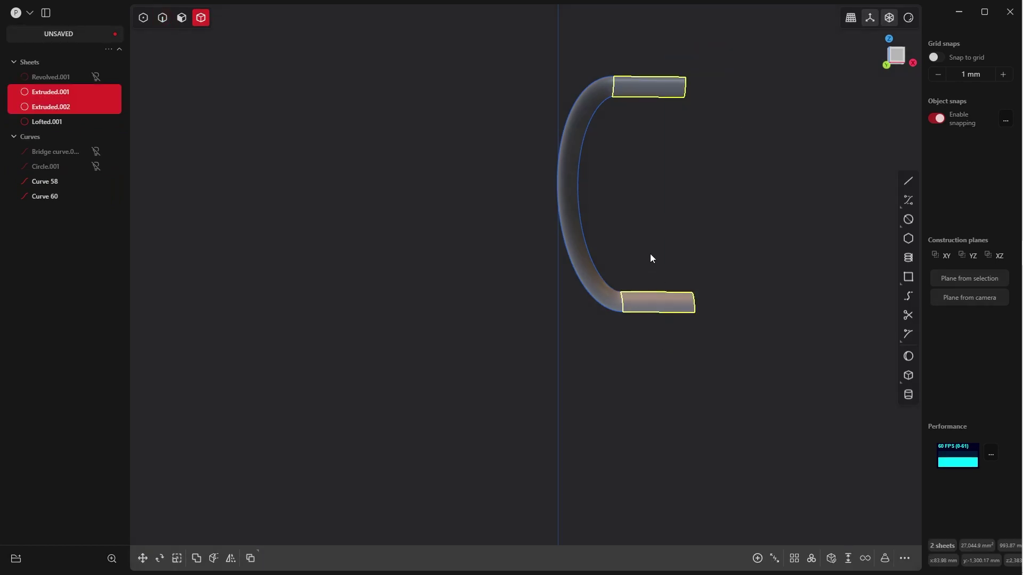
{"action": "key", "text": "Delete"}
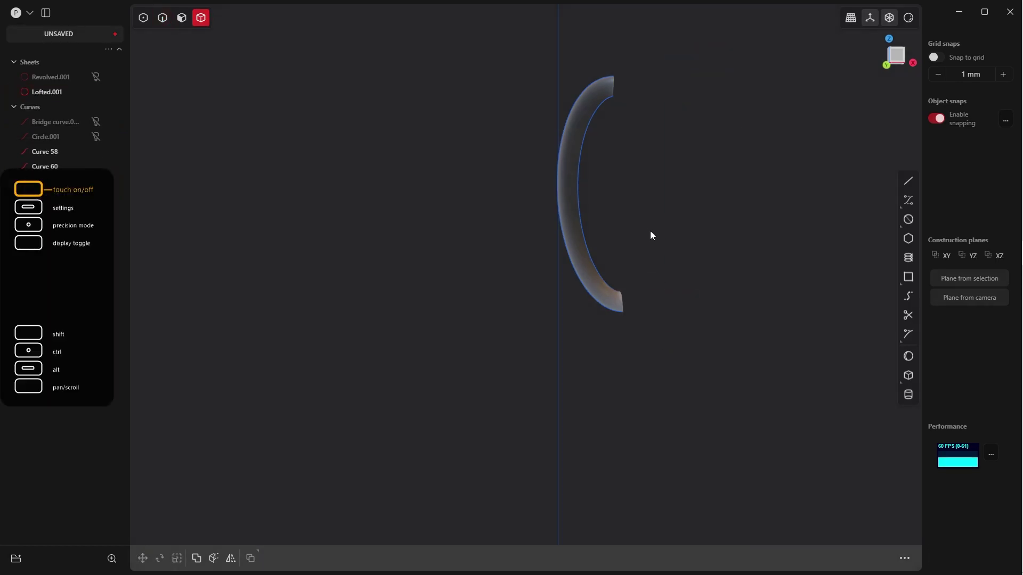
{"action": "scroll", "coordinate": [647, 169], "scroll_direction": "down", "scroll_amount": 1}
{"action": "middle_click_drag", "start_coordinate": [647, 174], "coordinate": [575, 279]}
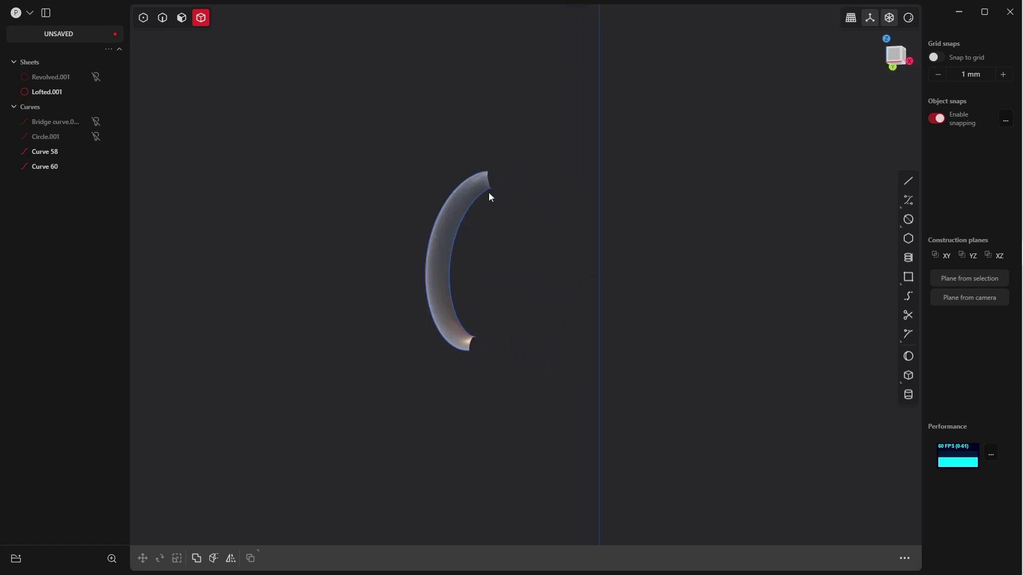
{"action": "middle_click_drag", "start_coordinate": [490, 246], "coordinate": [515, 203]}
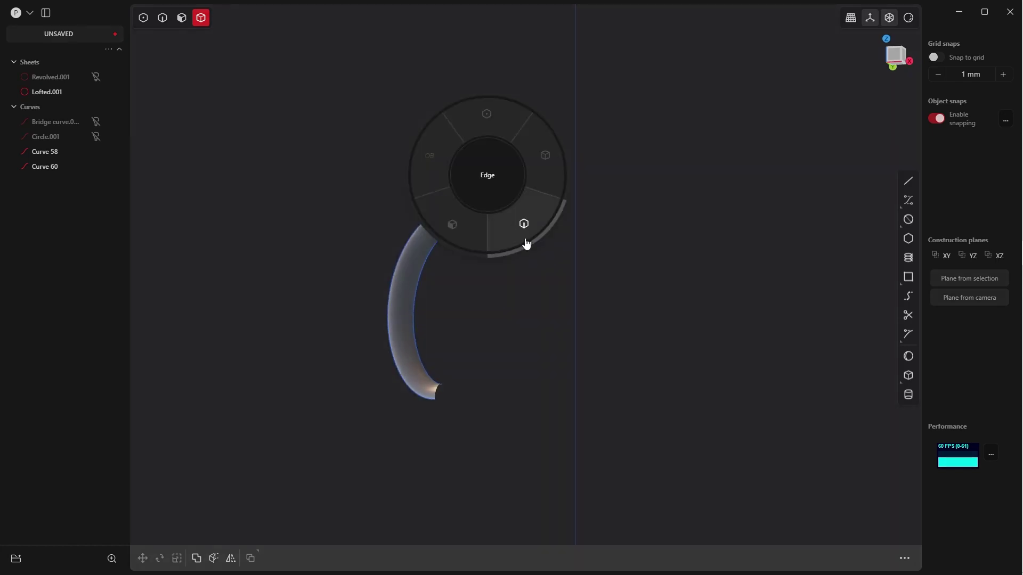
{"action": "left_click", "coordinate": [525, 242]}
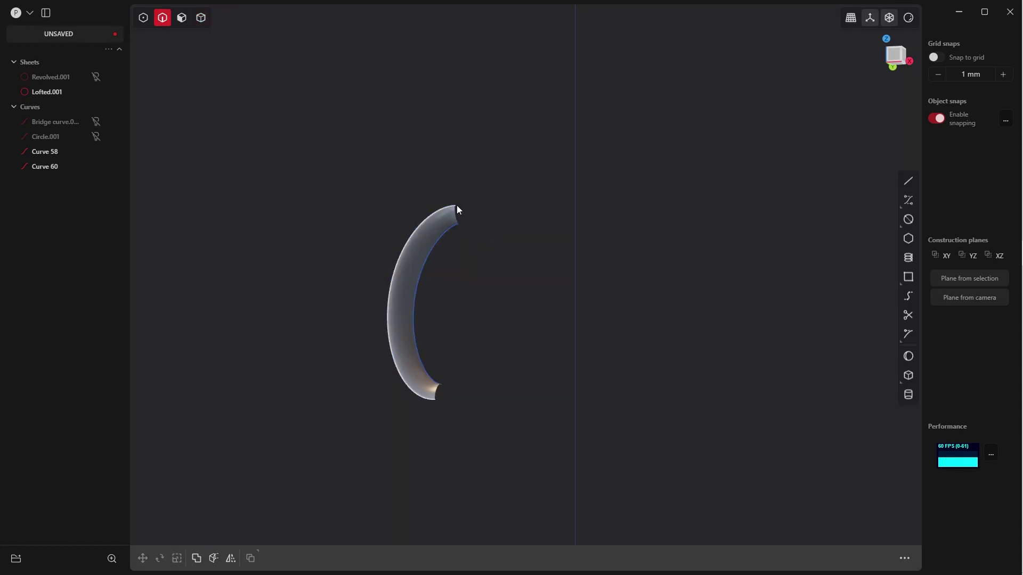
{"action": "left_click", "coordinate": [456, 213]}
{"action": "left_click", "coordinate": [437, 388], "text": "shift"}
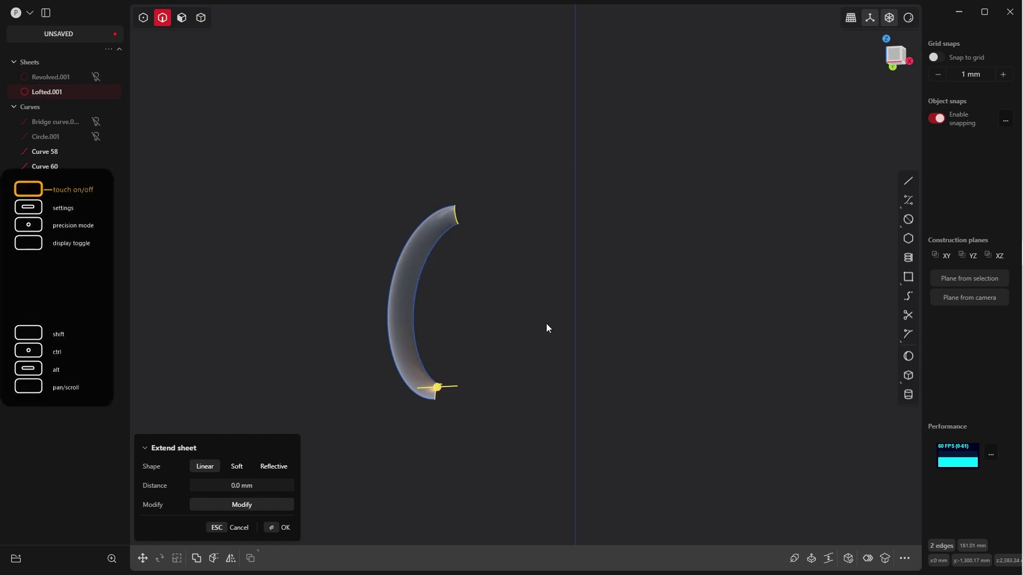
{"action": "middle_click_drag", "start_coordinate": [546, 326], "coordinate": [534, 280]}
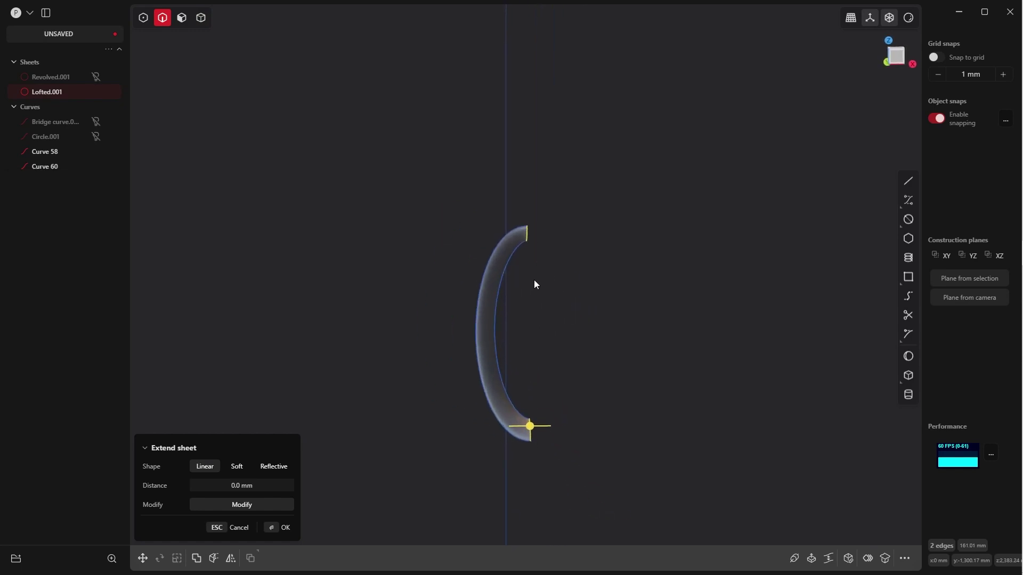
{"action": "key", "text": "shift+d"}
Mirror the lofted half-rim along the X axis with the halves merged together into a closed elliptical rim
{"action": "key", "text": "Tab"}
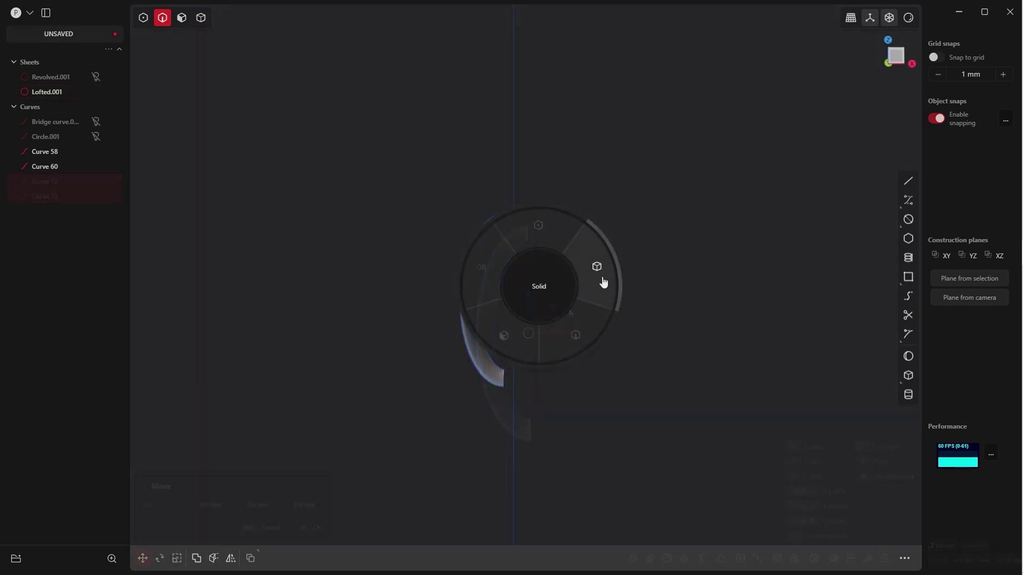
{"action": "left_click", "coordinate": [602, 283]}
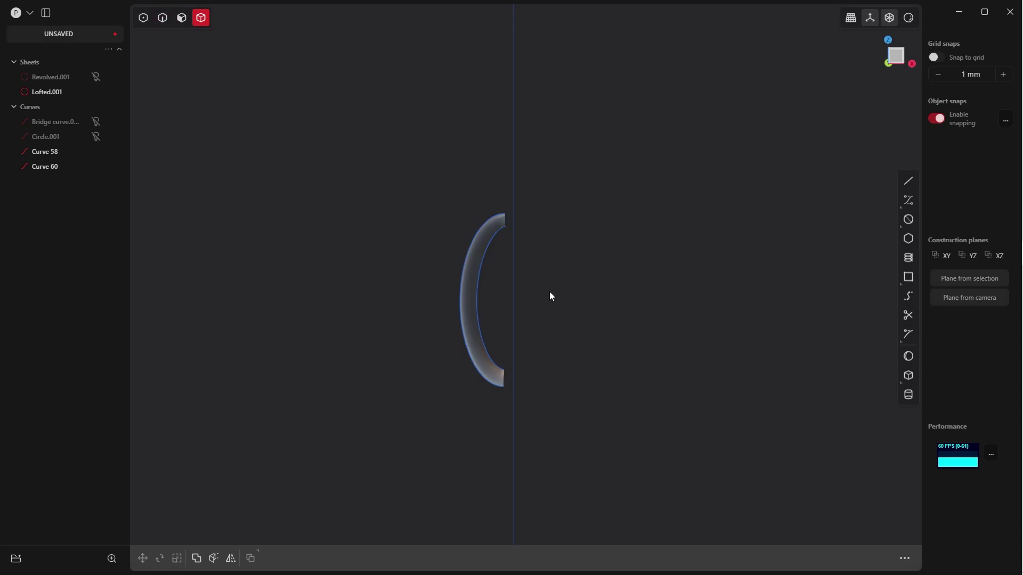
{"action": "left_click", "coordinate": [469, 279]}
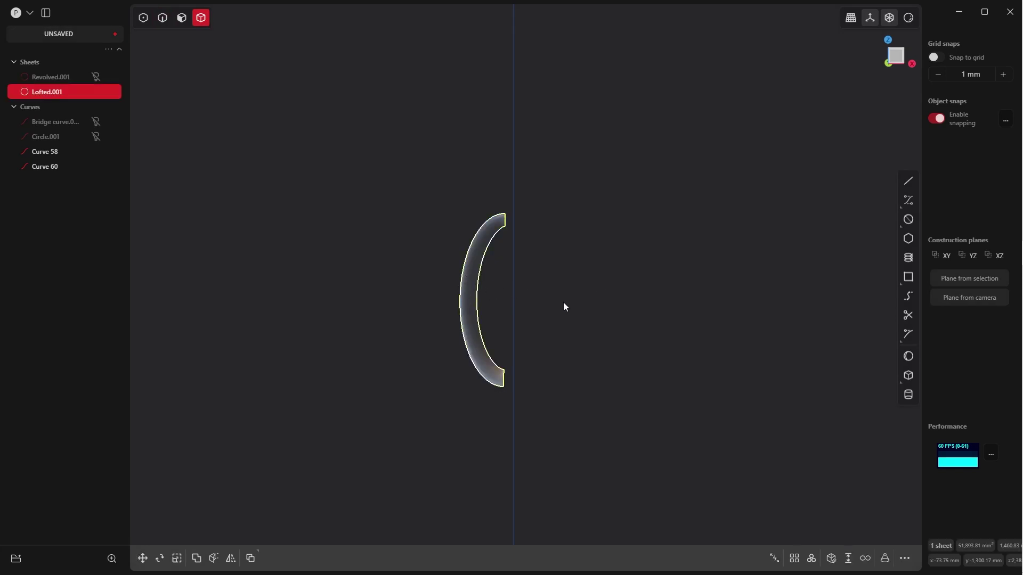
{"action": "key", "text": "alt+x"}
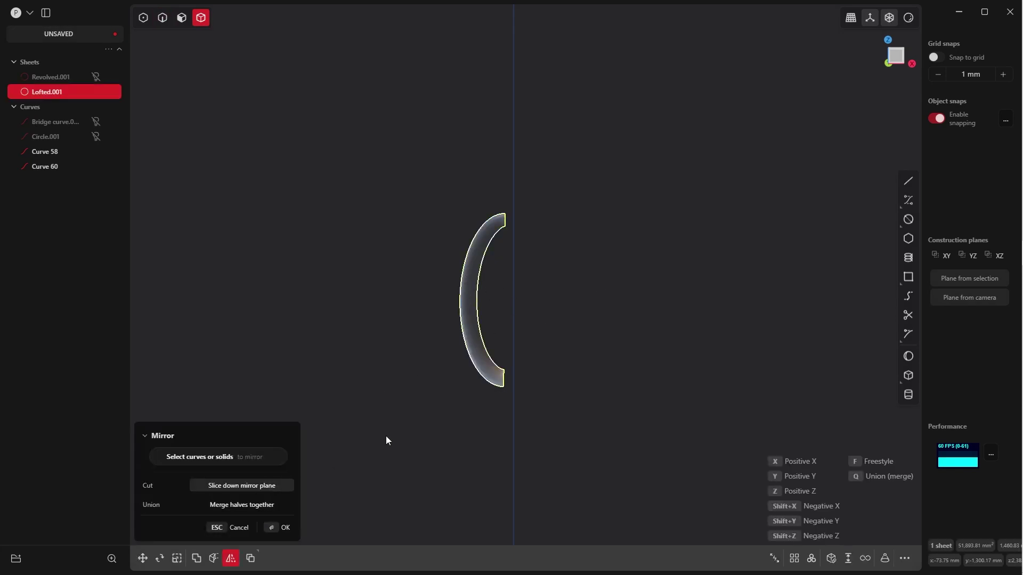
{"action": "scroll", "coordinate": [393, 418], "scroll_direction": "down", "scroll_amount": 6}
{"action": "left_click", "coordinate": [257, 506]}
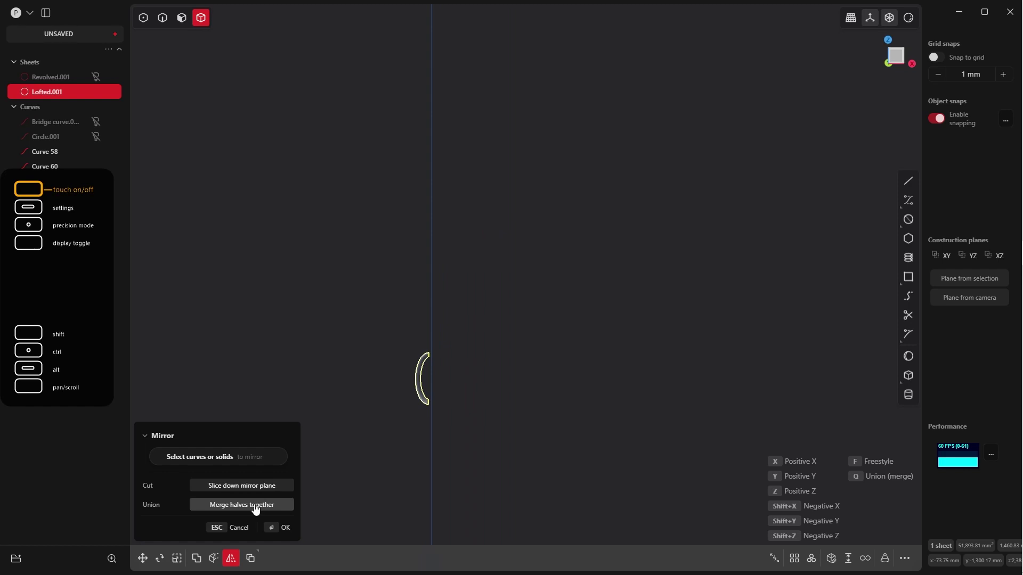
{"action": "middle_click_drag", "start_coordinate": [462, 414], "coordinate": [564, 225]}
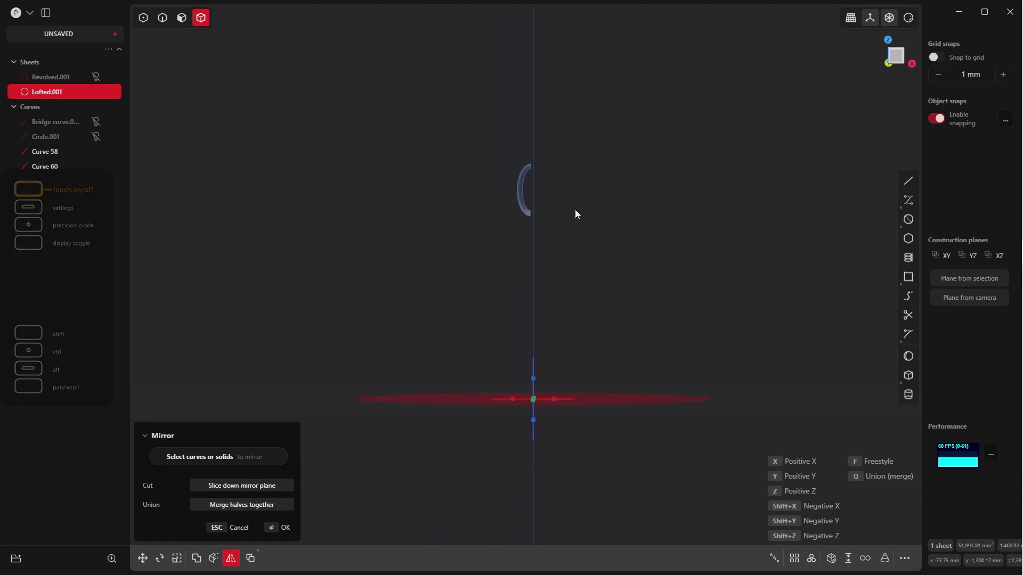
{"action": "left_click", "coordinate": [514, 397]}
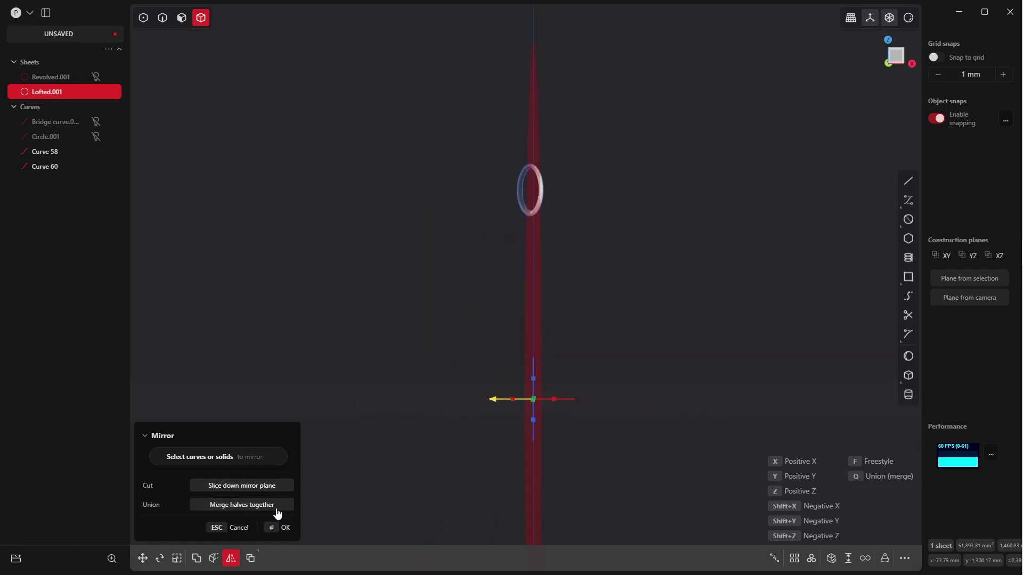
{"action": "middle_click_drag", "start_coordinate": [507, 388], "coordinate": [498, 452]}
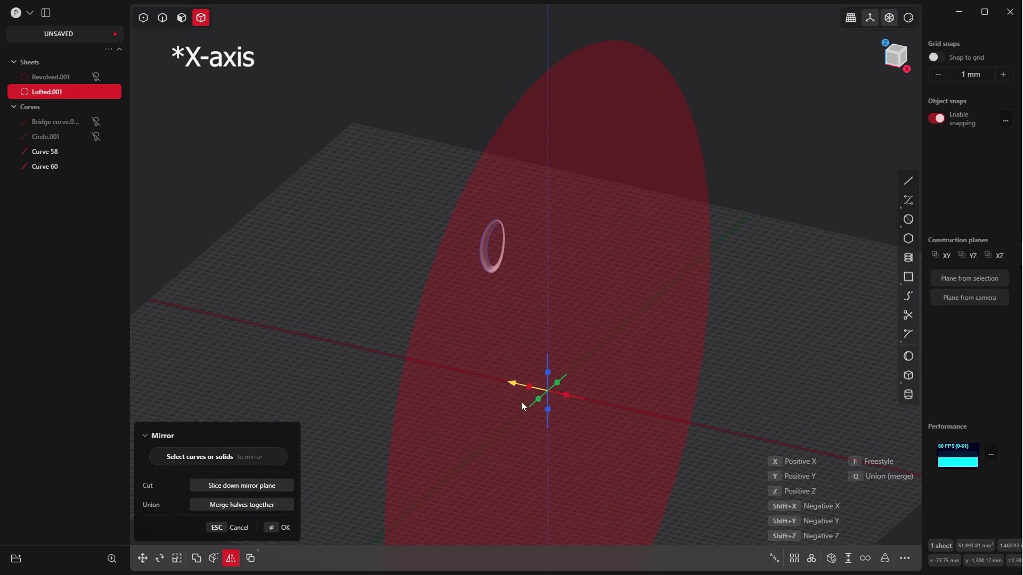
{"action": "left_click", "coordinate": [274, 533]}
Unhide the revolved body and turn on the display of edges in the viewport
{"action": "middle_click_drag", "start_coordinate": [349, 340], "coordinate": [192, 173]}
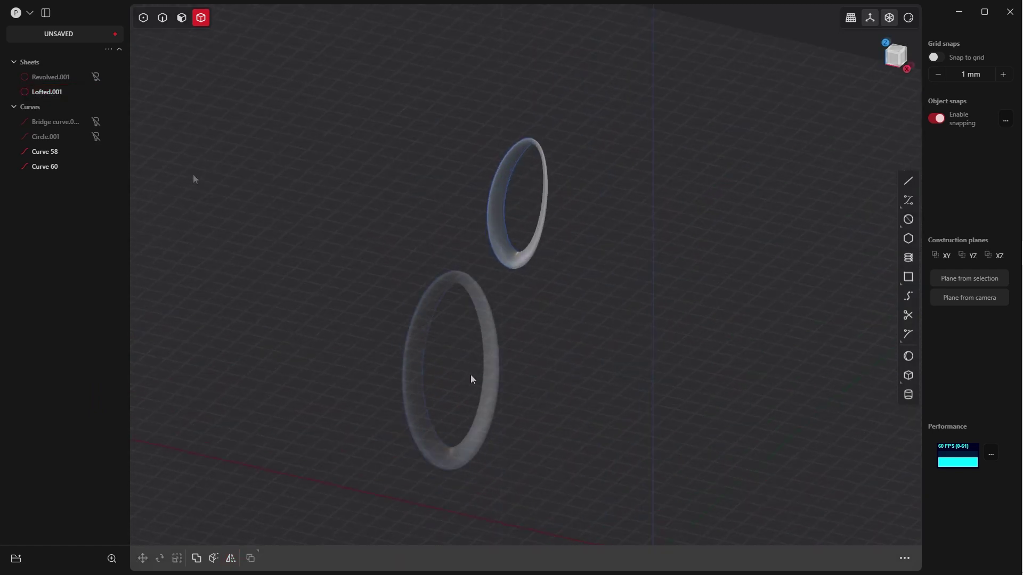
{"action": "left_click", "coordinate": [96, 77]}
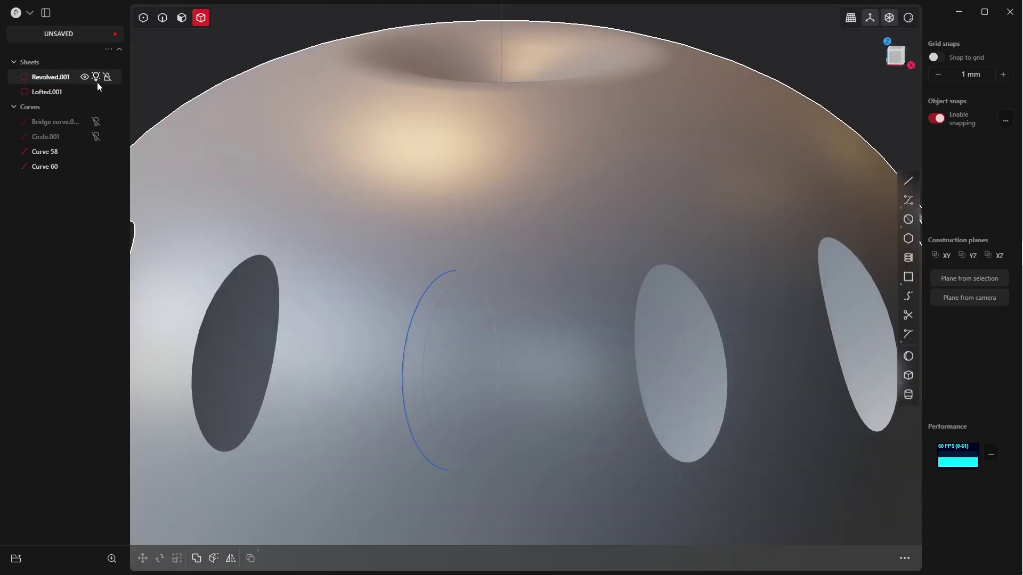
{"action": "scroll", "coordinate": [533, 256], "scroll_direction": "down", "scroll_amount": 3}
{"action": "right_click", "coordinate": [678, 163]}
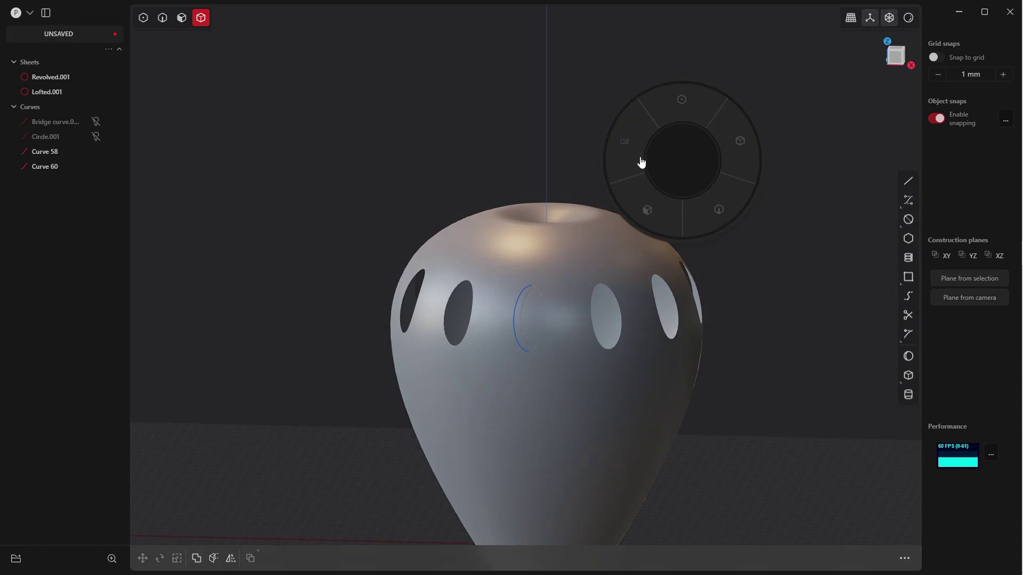
{"action": "mouse_move", "coordinate": [908, 19]}
{"action": "left_click", "coordinate": [856, 191]}
{"action": "middle_click_drag", "start_coordinate": [659, 270], "coordinate": [644, 311]}
{"action": "scroll", "coordinate": [605, 341], "scroll_direction": "up", "scroll_amount": 5}
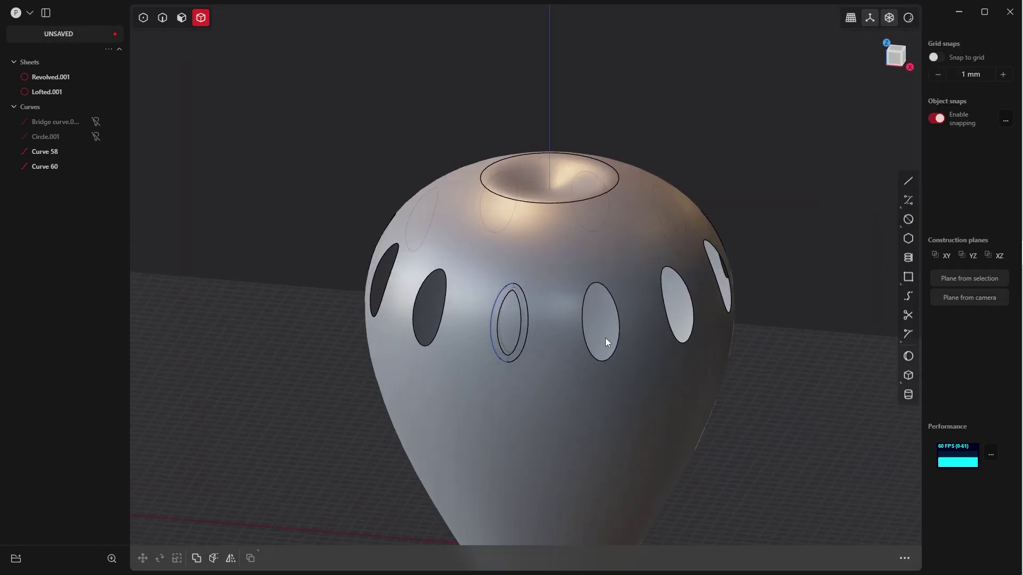
Delete the revolved body's elliptical face that covers the opening at the lofted rim
{"action": "right_click", "coordinate": [584, 306]}
{"action": "left_click", "coordinate": [550, 356]}
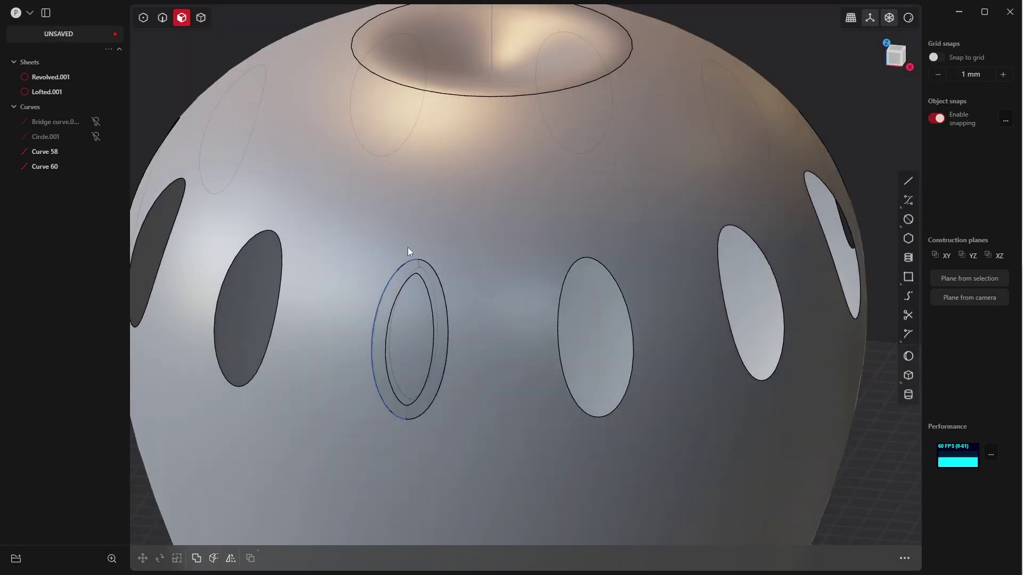
{"action": "left_click", "coordinate": [411, 327]}
{"action": "key", "text": "o"}
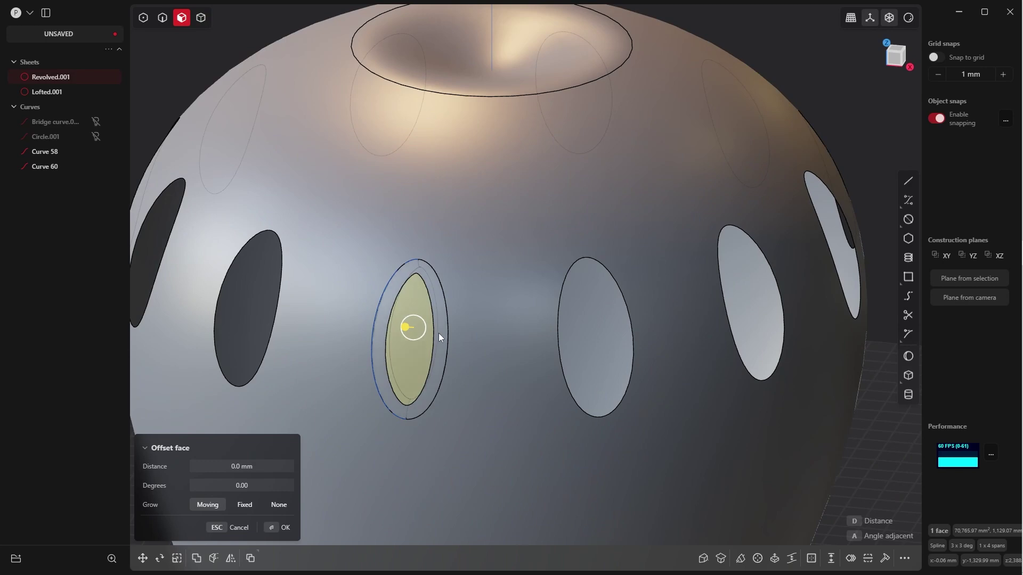
{"action": "left_click", "coordinate": [439, 335]}
{"action": "middle_click_drag", "start_coordinate": [441, 342], "coordinate": [420, 314]}
{"action": "key", "text": "Delete"}
{"action": "scroll", "coordinate": [420, 314], "scroll_direction": "down", "scroll_amount": 1}
{"action": "middle_click_drag", "start_coordinate": [448, 214], "coordinate": [424, 320], "text": "shift"}
Copy the lofted elliptical rim in a 360-degree radial array of 12 around the centre of the revolved body
{"action": "key", "text": "z"}
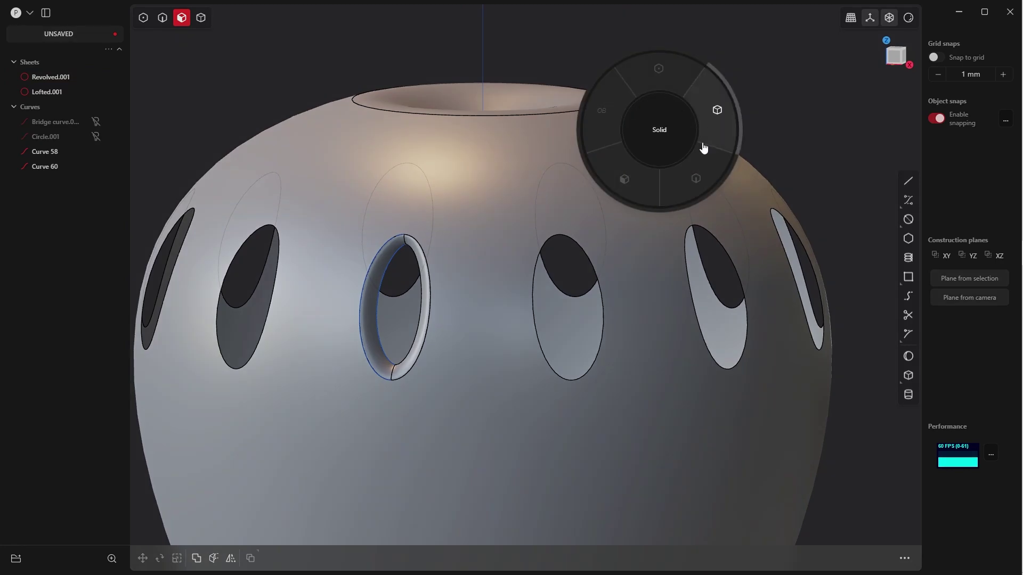
{"action": "left_click", "coordinate": [724, 97]}
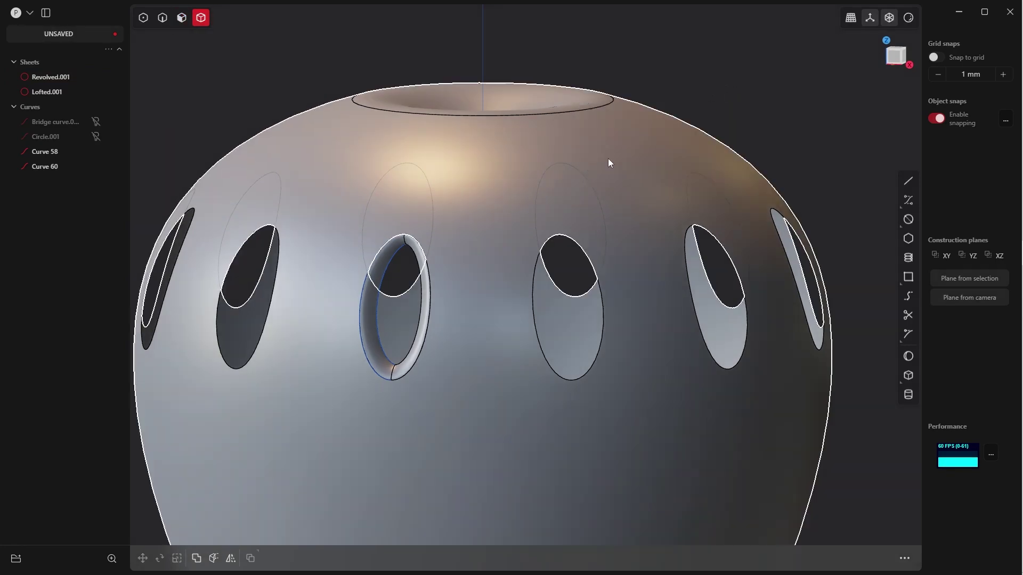
{"action": "left_click", "coordinate": [411, 327]}
{"action": "middle_click_drag", "start_coordinate": [465, 354], "coordinate": [428, 349]}
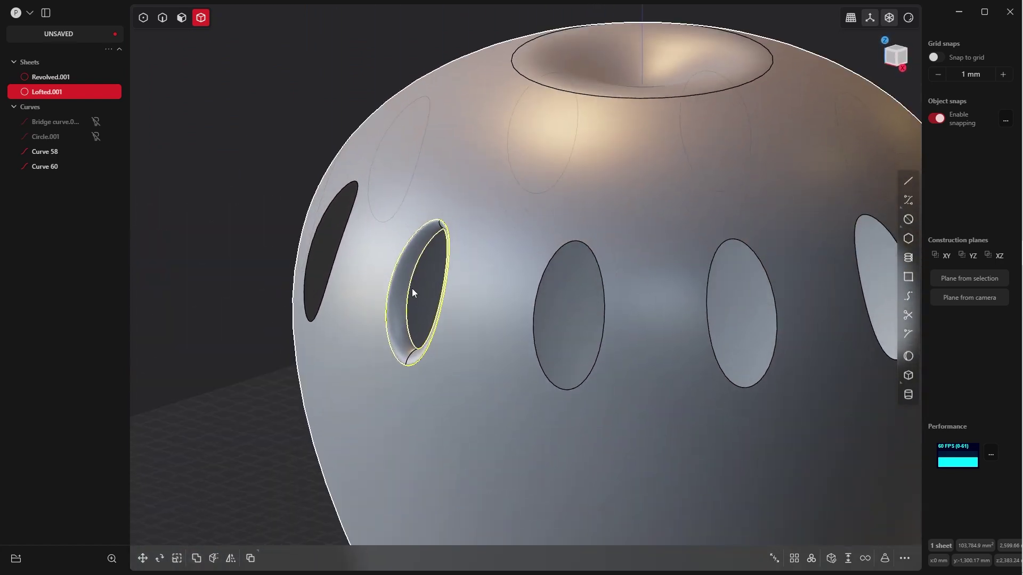
{"action": "scroll", "coordinate": [441, 290], "scroll_direction": "down", "scroll_amount": 5}
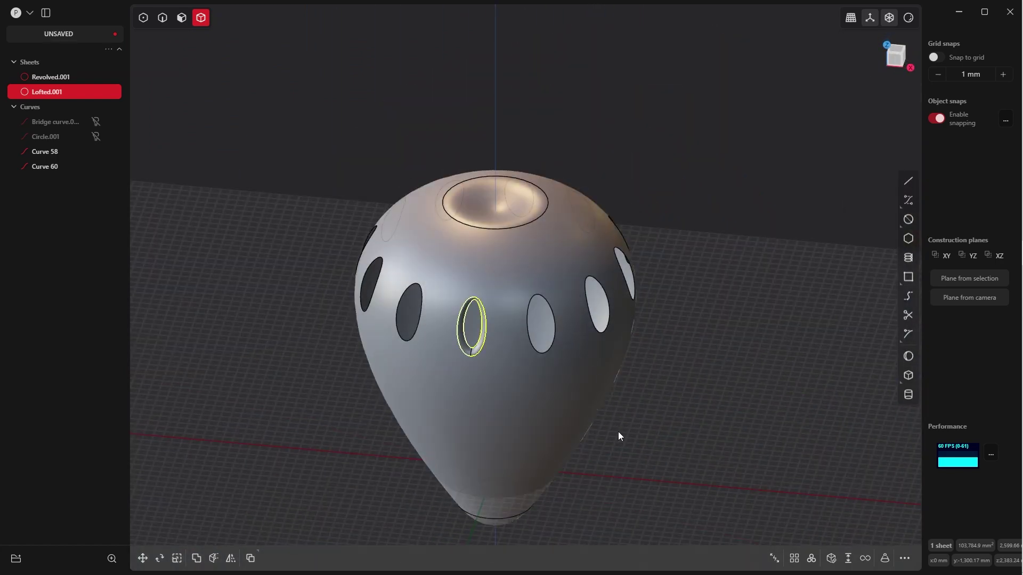
{"action": "key", "text": "7"}
{"action": "middle_click_drag", "start_coordinate": [586, 255], "coordinate": [615, 399], "text": "shift"}
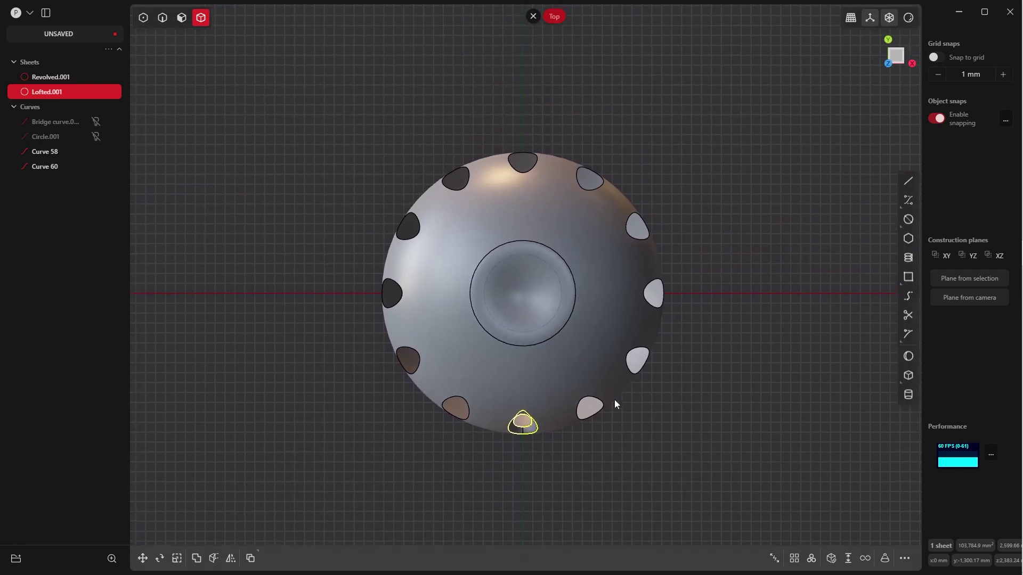
{"action": "scroll", "coordinate": [618, 332], "scroll_direction": "down", "scroll_amount": 2}
{"action": "scroll", "coordinate": [618, 334], "scroll_direction": "up", "scroll_amount": 2}
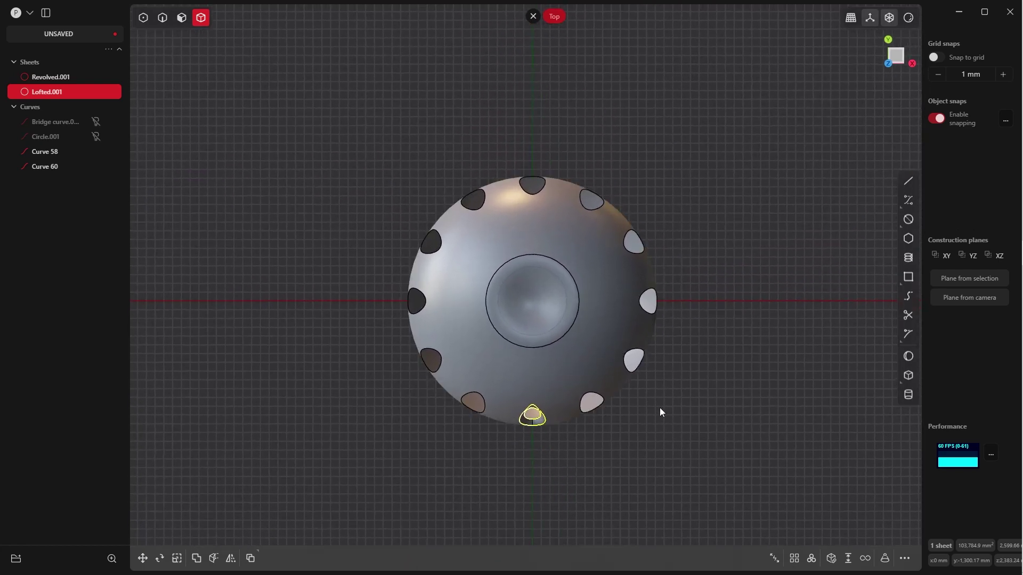
{"action": "left_click", "coordinate": [814, 561]}
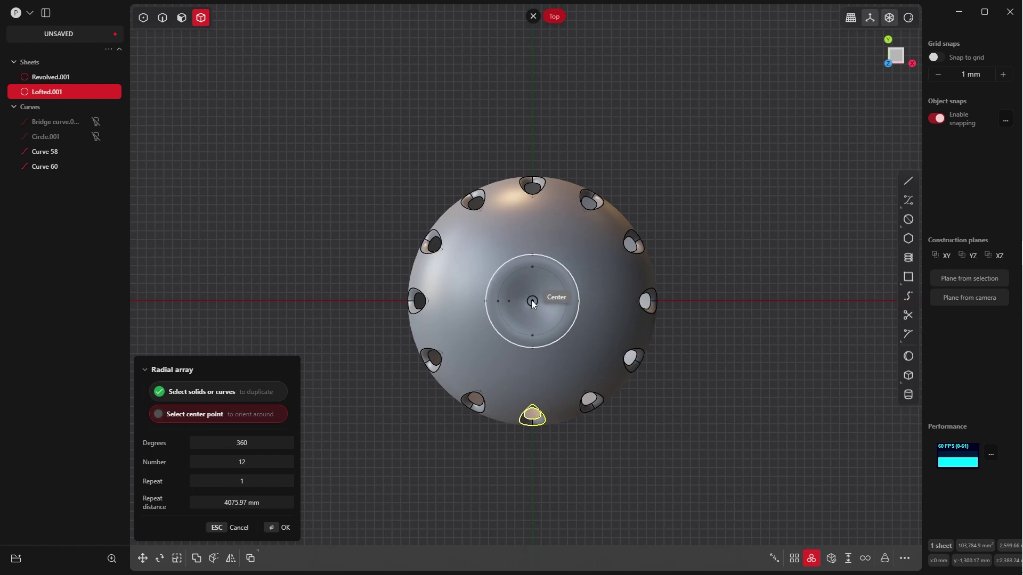
{"action": "left_click", "coordinate": [531, 302]}
{"action": "left_click", "coordinate": [282, 528]}
Select the revolved body together with the 12 lofted rims and join them into a single sheet
{"action": "middle_click_drag", "start_coordinate": [301, 532], "coordinate": [175, 304]}
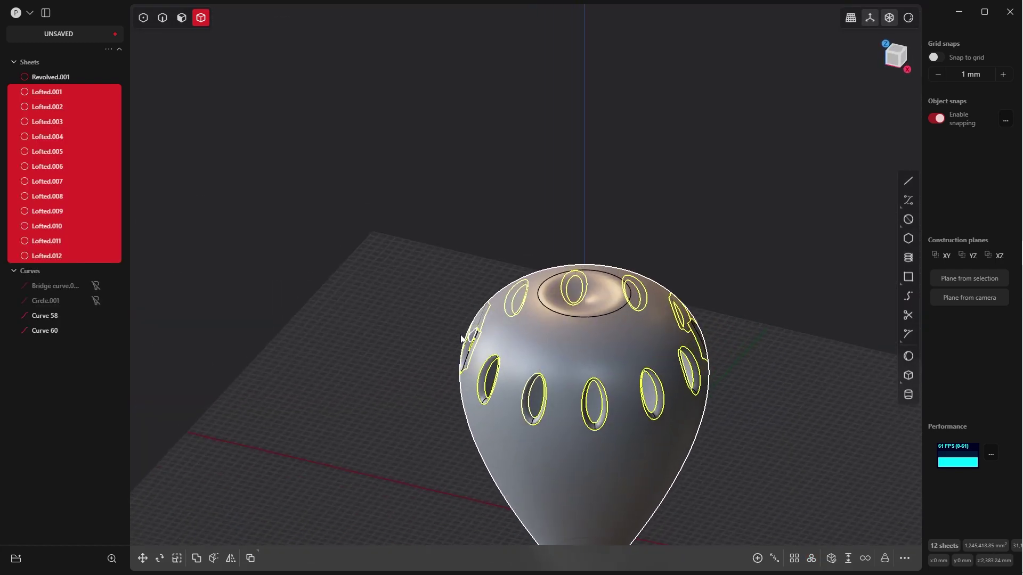
{"action": "middle_click_drag", "start_coordinate": [631, 314], "coordinate": [606, 238]}
{"action": "key", "text": "Tab"}
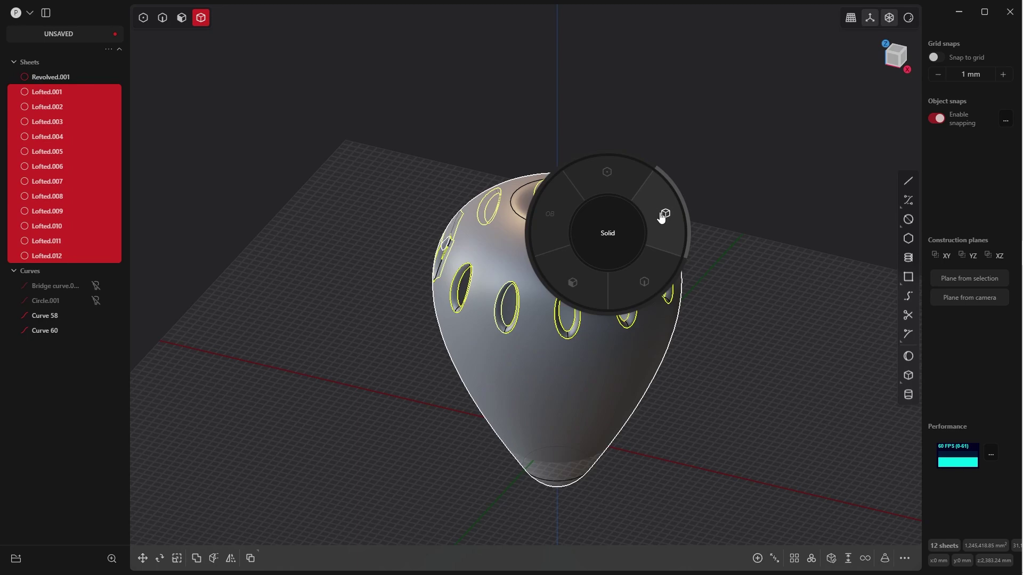
{"action": "left_click", "coordinate": [662, 216]}
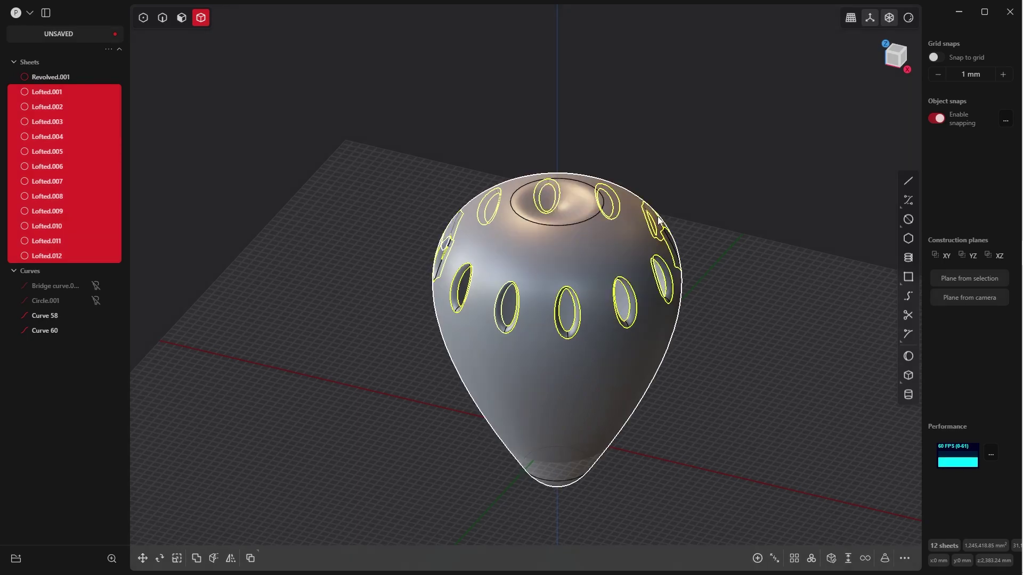
{"action": "left_click", "coordinate": [596, 264]}
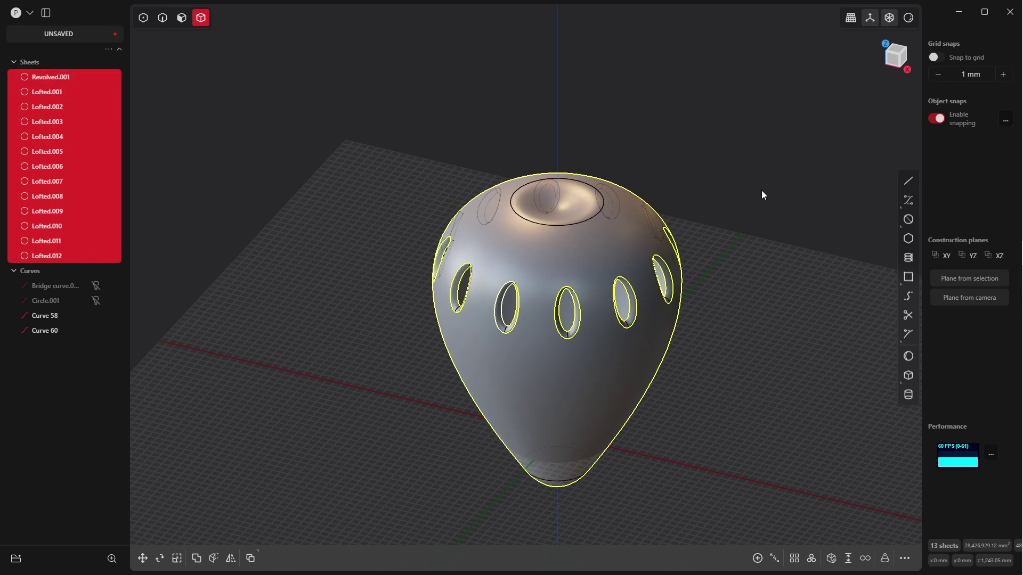
{"action": "key", "text": "j"}
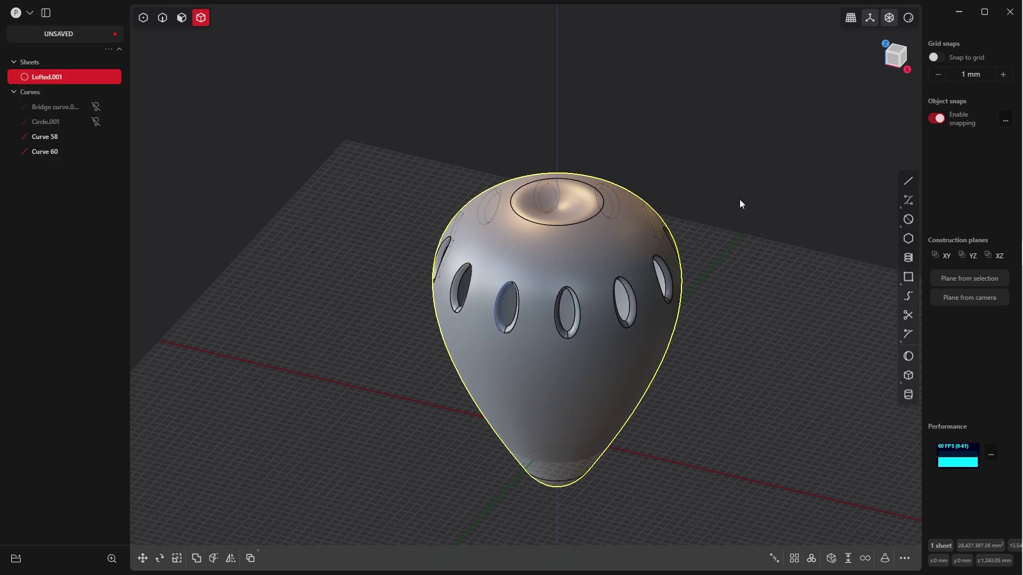
Examine the joined body and its rimmed holes from several angles and the front, with the edge display turned off
{"action": "middle_click_drag", "start_coordinate": [583, 288], "coordinate": [575, 274]}
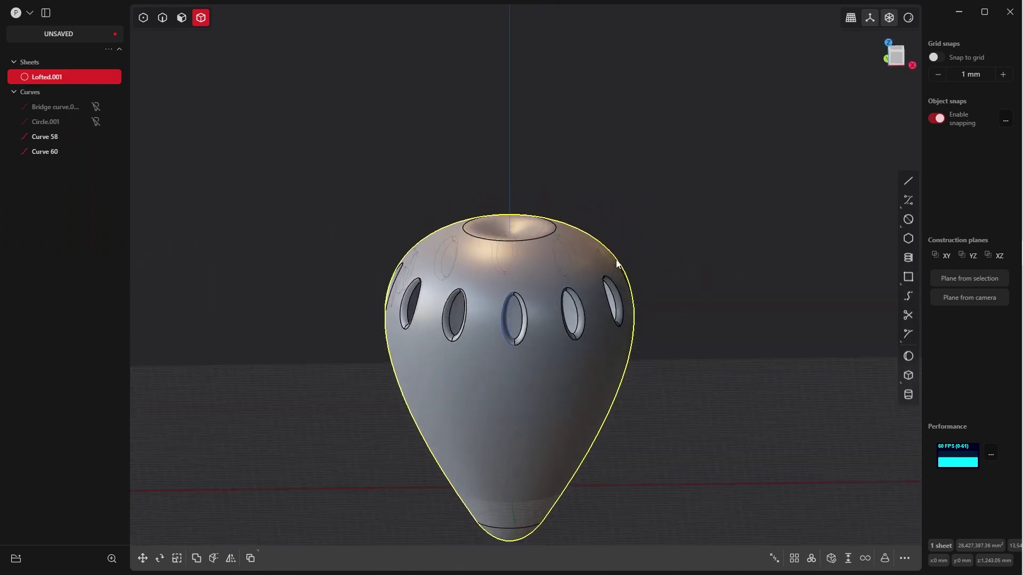
{"action": "scroll", "coordinate": [576, 274], "scroll_direction": "up", "scroll_amount": 3}
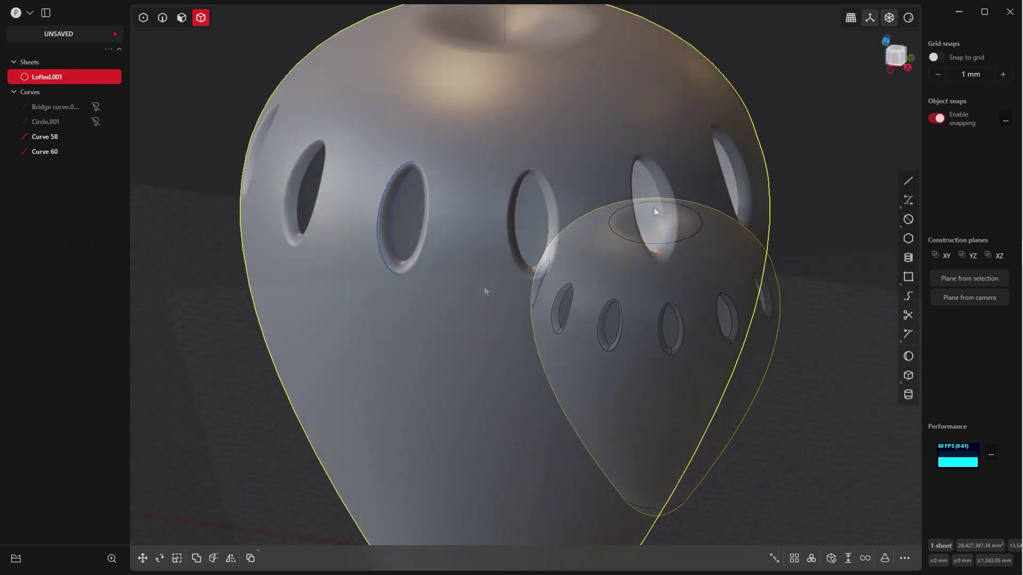
{"action": "middle_click_drag", "start_coordinate": [484, 286], "coordinate": [509, 179]}
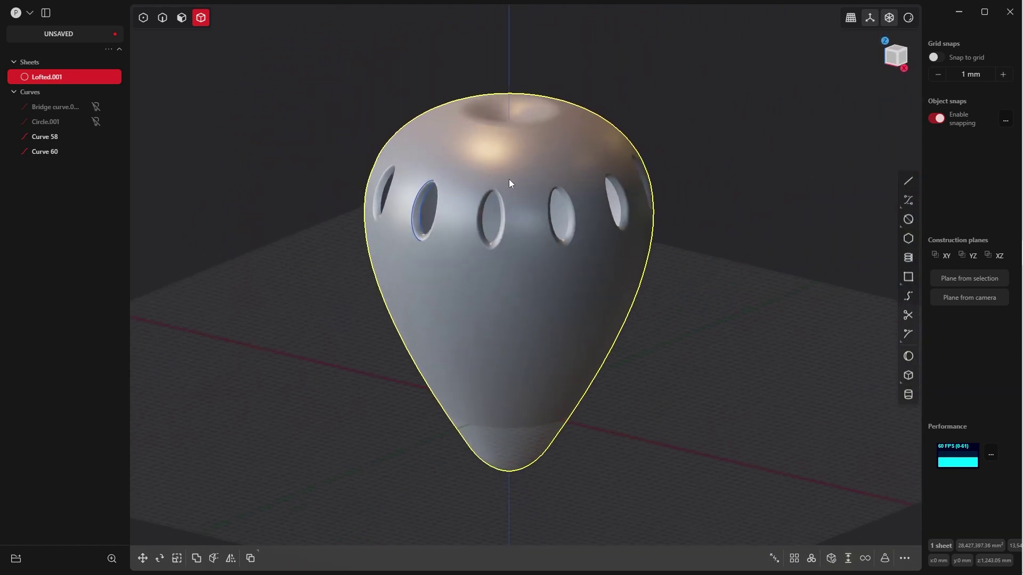
{"action": "scroll", "coordinate": [567, 241], "scroll_direction": "up", "scroll_amount": 5}
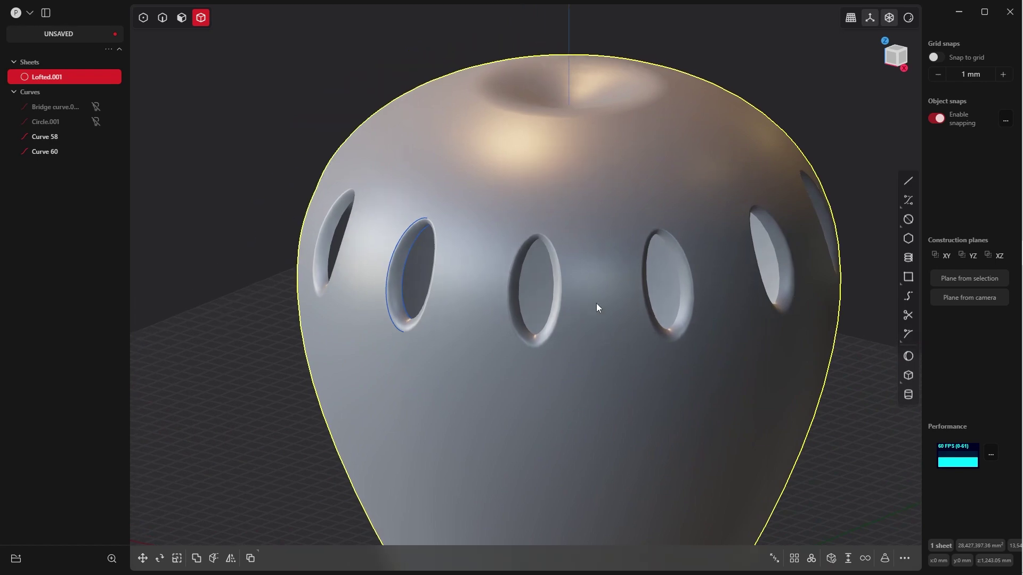
{"action": "key", "text": "grave"}
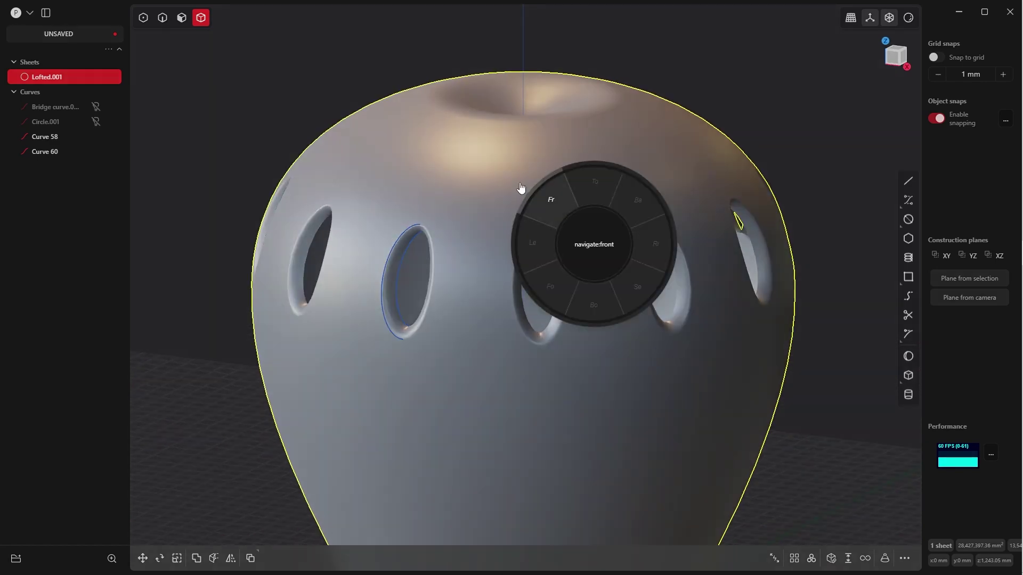
{"action": "left_click", "coordinate": [524, 193]}
{"action": "scroll", "coordinate": [532, 245], "scroll_direction": "up", "scroll_amount": 4}
{"action": "scroll", "coordinate": [533, 303], "scroll_direction": "down", "scroll_amount": 6}
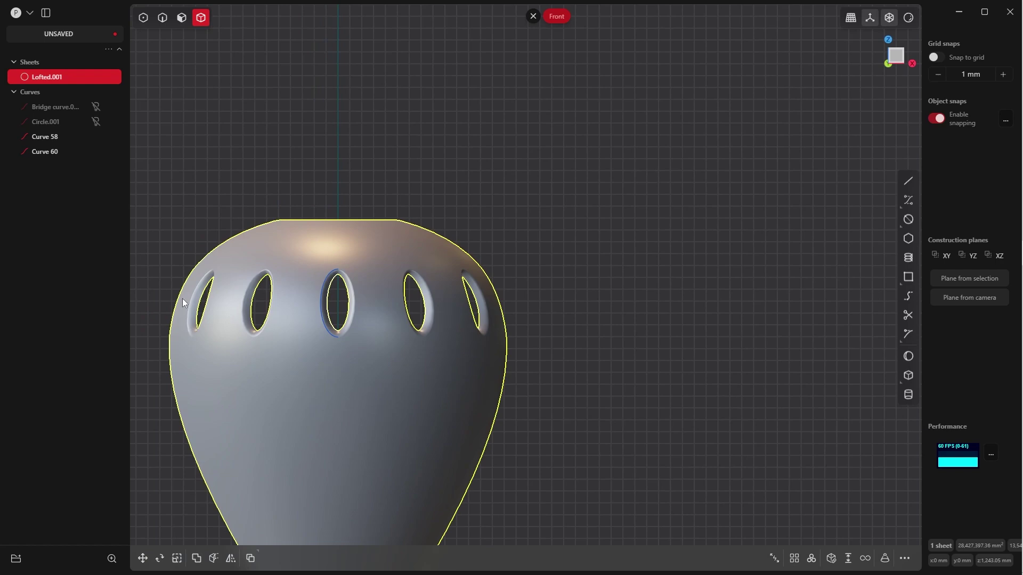
{"action": "scroll", "coordinate": [555, 295], "scroll_direction": "up", "scroll_amount": 2}
{"action": "middle_click_drag", "start_coordinate": [555, 295], "coordinate": [599, 255], "text": "shift"}
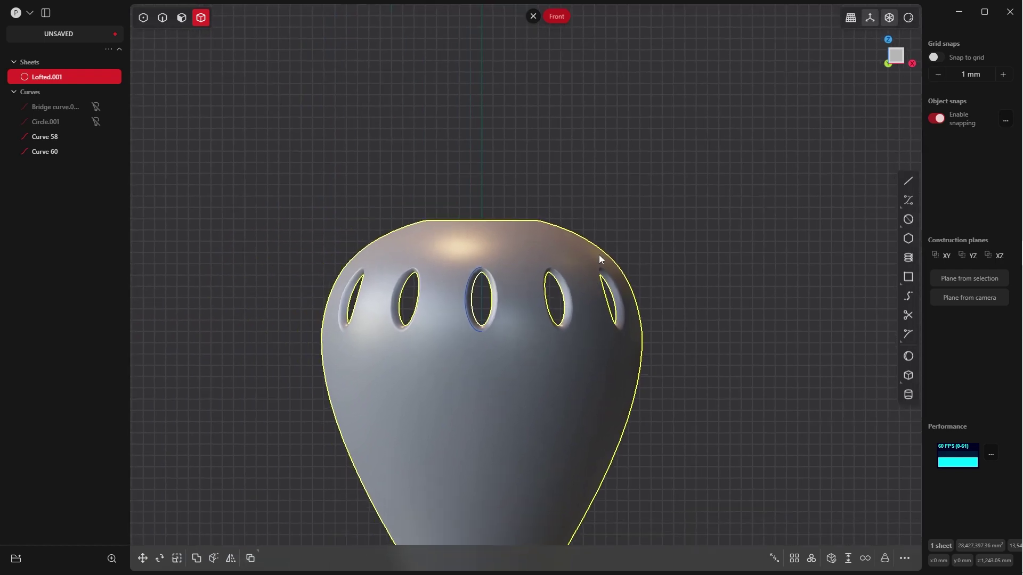
{"action": "scroll", "coordinate": [607, 287], "scroll_direction": "up", "scroll_amount": 2}
{"action": "middle_click_drag", "start_coordinate": [614, 322], "coordinate": [511, 295], "text": "shift"}
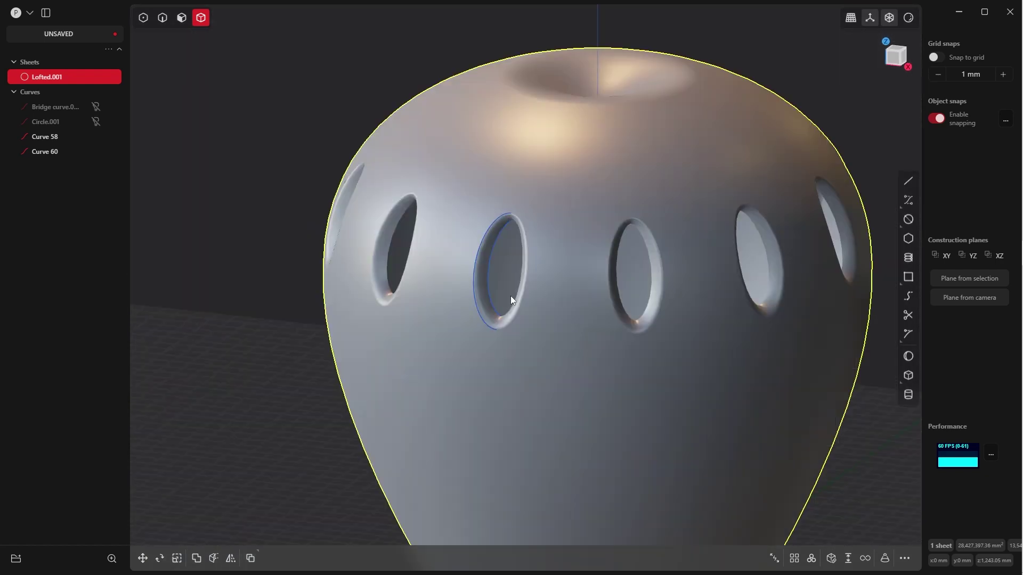
Isolate the inner half-ellipse curve of the front hole by hiding every other object
{"action": "scroll", "coordinate": [510, 296], "scroll_direction": "up", "scroll_amount": 3}
{"action": "key", "text": "Tab"}
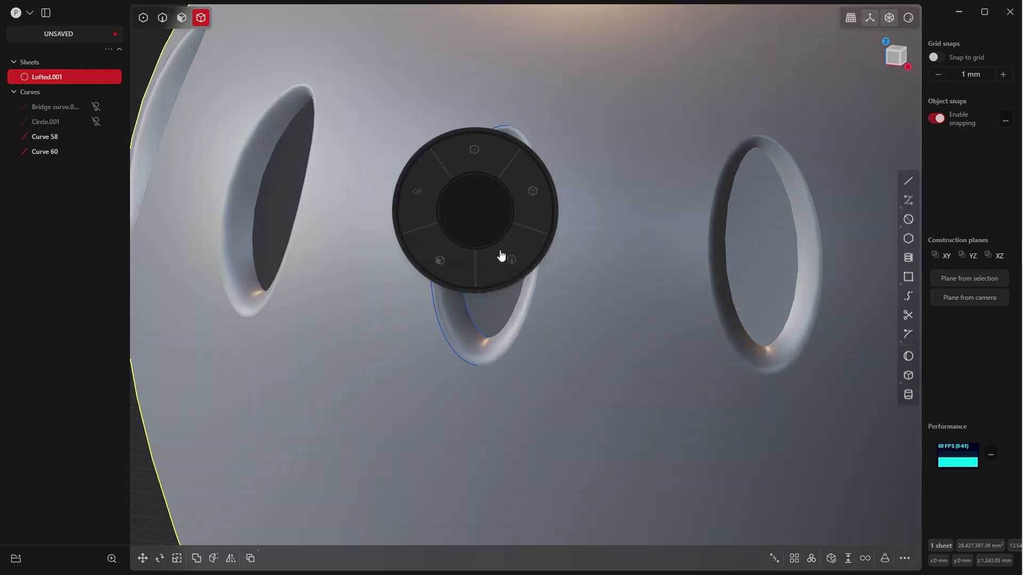
{"action": "left_click", "coordinate": [512, 262]}
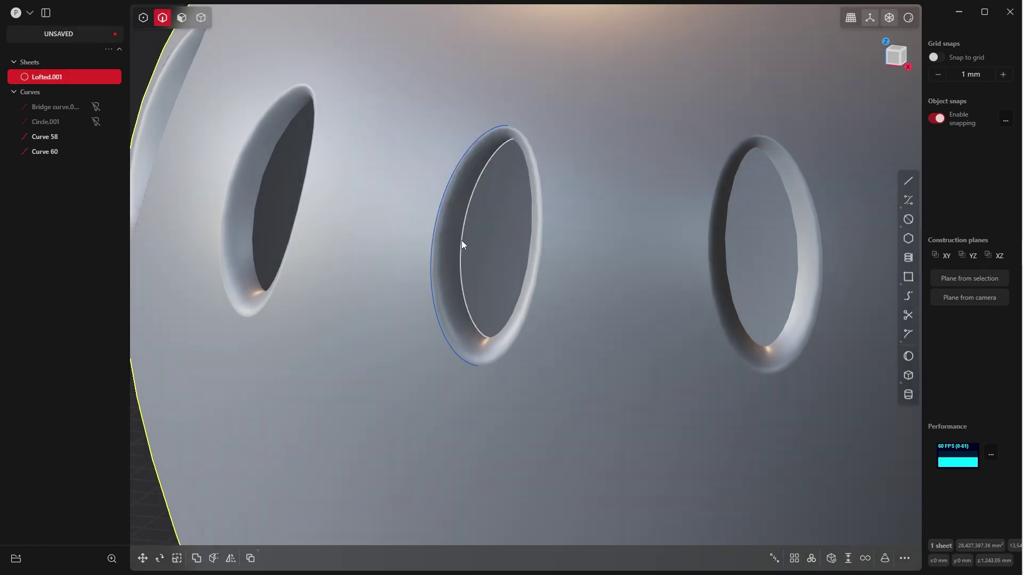
{"action": "left_click", "coordinate": [461, 245]}
{"action": "scroll", "coordinate": [491, 238], "scroll_direction": "down", "scroll_amount": 5}
{"action": "middle_click_drag", "start_coordinate": [509, 202], "coordinate": [534, 216]}
{"action": "scroll", "coordinate": [427, 245], "scroll_direction": "up", "scroll_amount": 3}
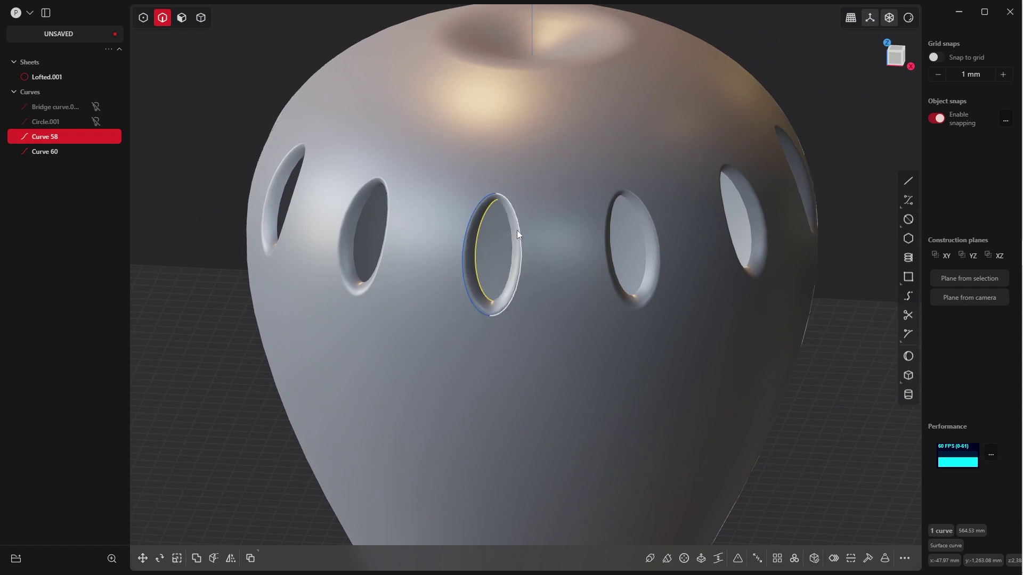
{"action": "key", "text": "shift+h"}
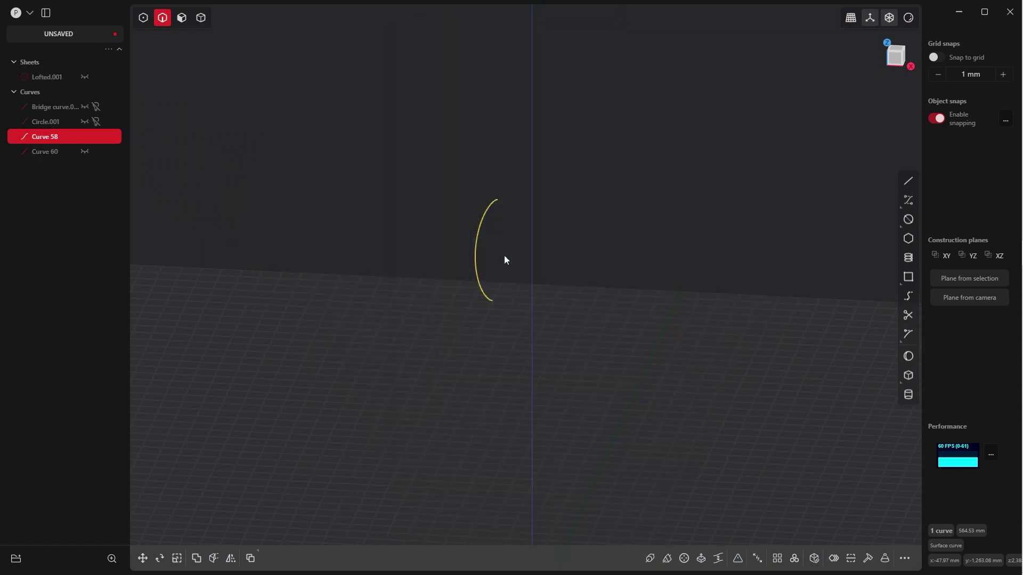
Revolve the half-ellipse curve 360 degrees about the axis through its two endpoints to form a solid
{"action": "middle_click_drag", "start_coordinate": [504, 255], "coordinate": [553, 277]}
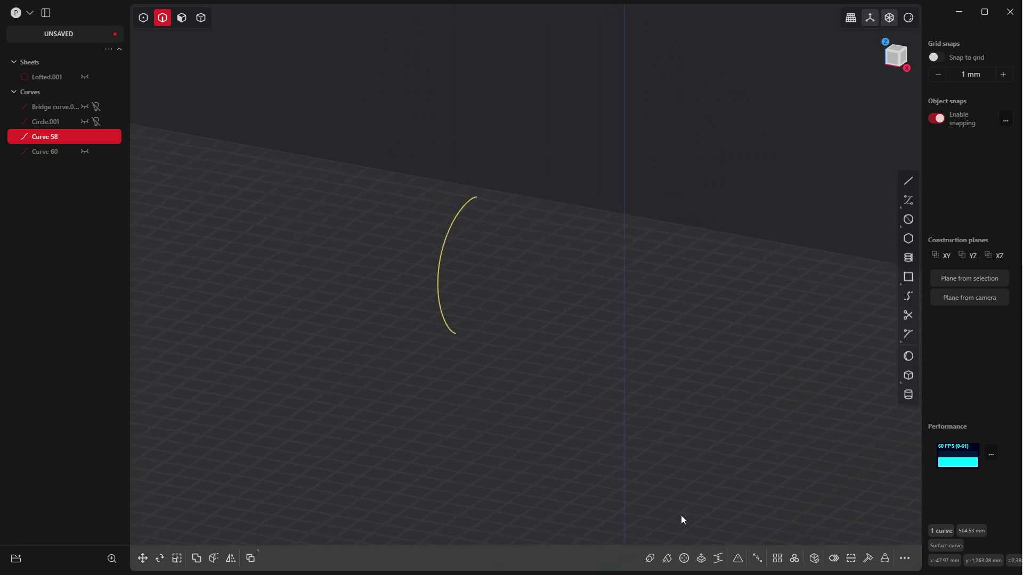
{"action": "left_click", "coordinate": [685, 559]}
{"action": "scroll", "coordinate": [496, 219], "scroll_direction": "up", "scroll_amount": 3}
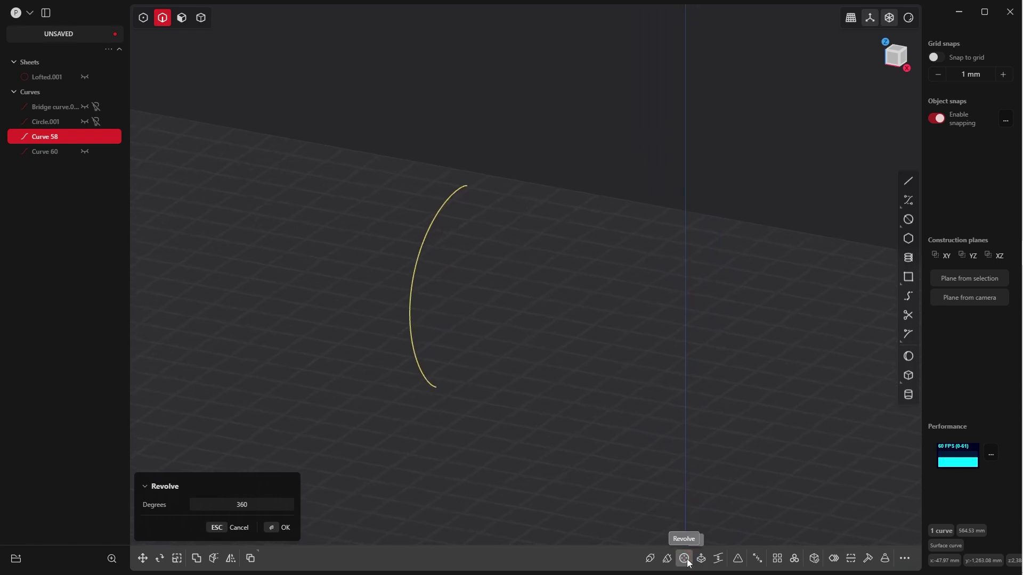
{"action": "left_click", "coordinate": [468, 186]}
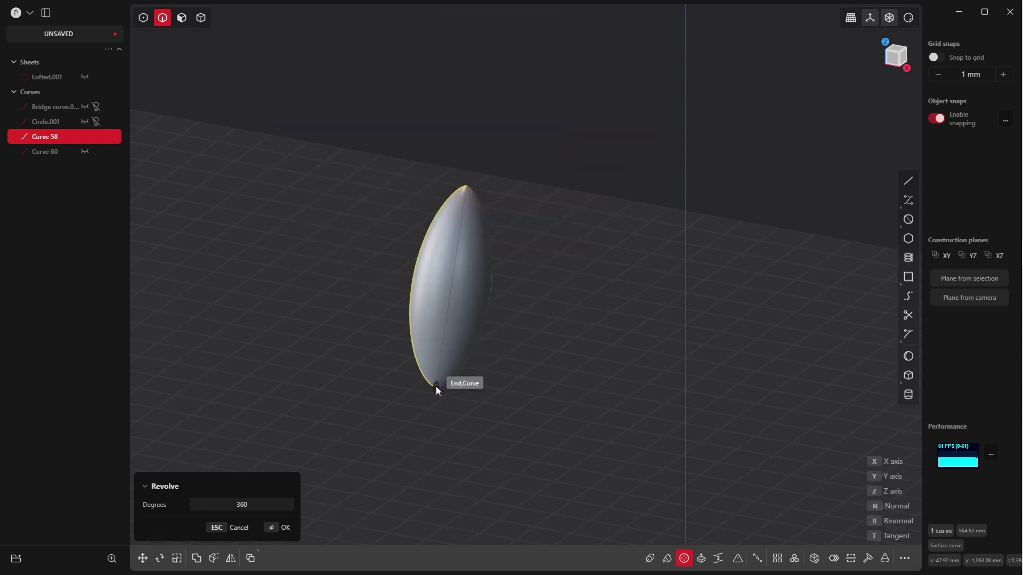
{"action": "left_click", "coordinate": [436, 386]}
{"action": "left_click", "coordinate": [286, 527]}
Switch to the front view and unhide all hidden objects around the revolved half-ellipse solid
{"action": "middle_click_drag", "start_coordinate": [309, 506], "coordinate": [628, 332]}
{"action": "scroll", "coordinate": [627, 331], "scroll_direction": "down", "scroll_amount": 5}
{"action": "middle_click_drag", "start_coordinate": [619, 285], "coordinate": [491, 283], "text": "shift"}
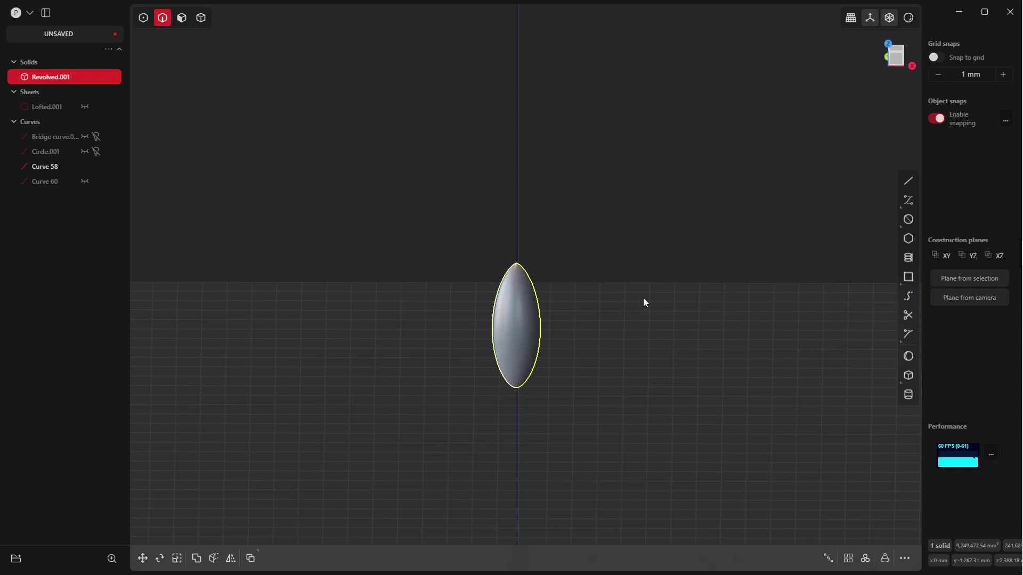
{"action": "key", "text": "grave"}
{"action": "middle_click_drag", "start_coordinate": [571, 199], "coordinate": [573, 222], "text": "ctrl"}
{"action": "left_click", "coordinate": [595, 260]}
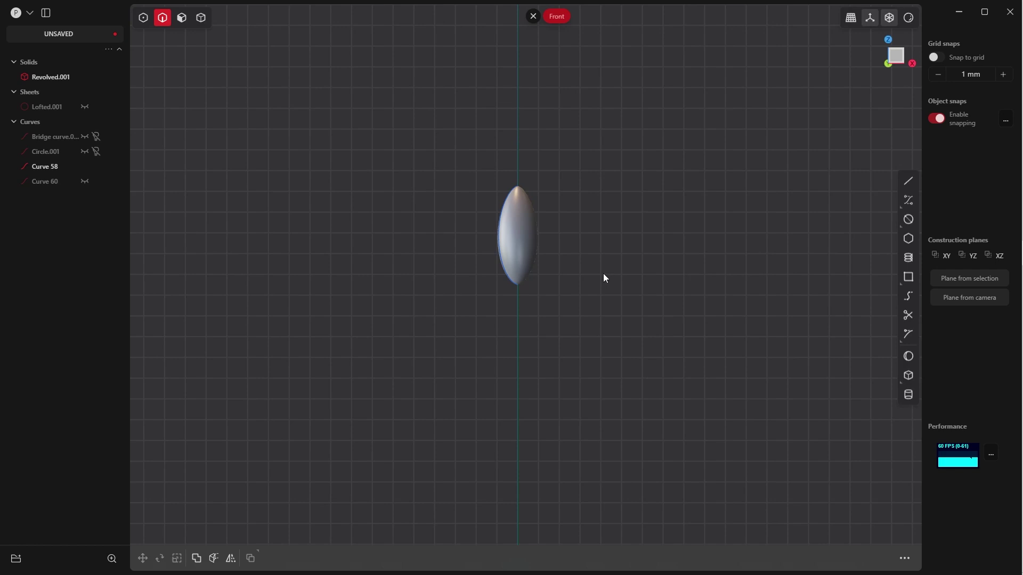
{"action": "key", "text": "alt+h"}
{"action": "scroll", "coordinate": [591, 181], "scroll_direction": "down", "scroll_amount": 3}
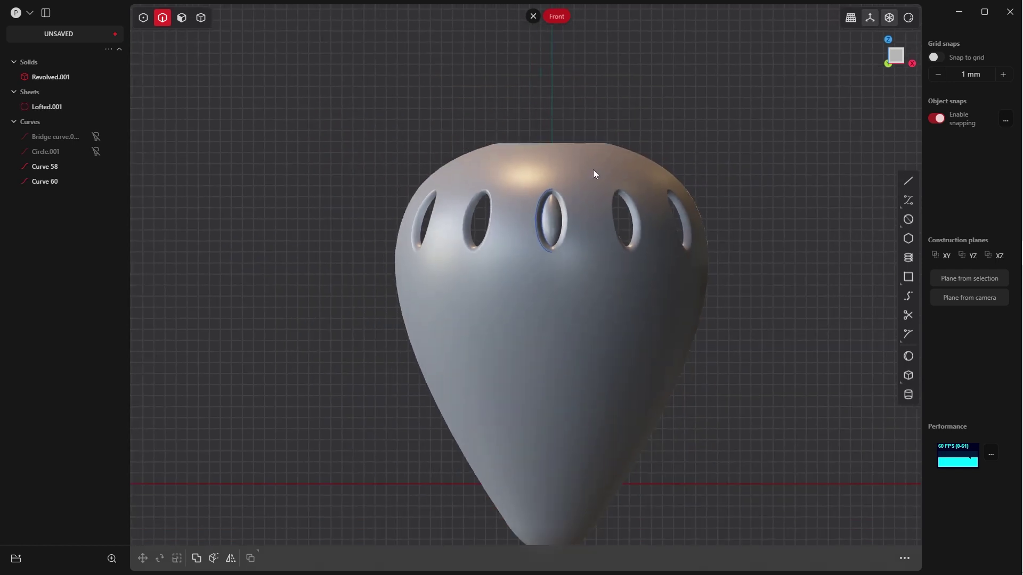
Array the front hole's revolved ellipsoid radially into 12 copies over 360 degrees around the body's center
{"action": "key", "text": "q"}
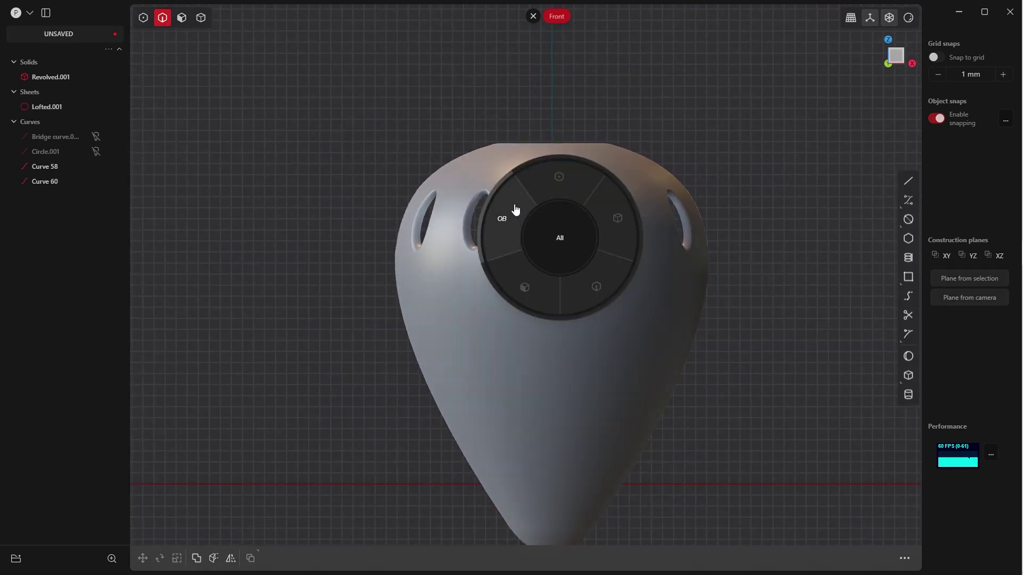
{"action": "left_click", "coordinate": [515, 213]}
{"action": "left_click", "coordinate": [603, 288]}
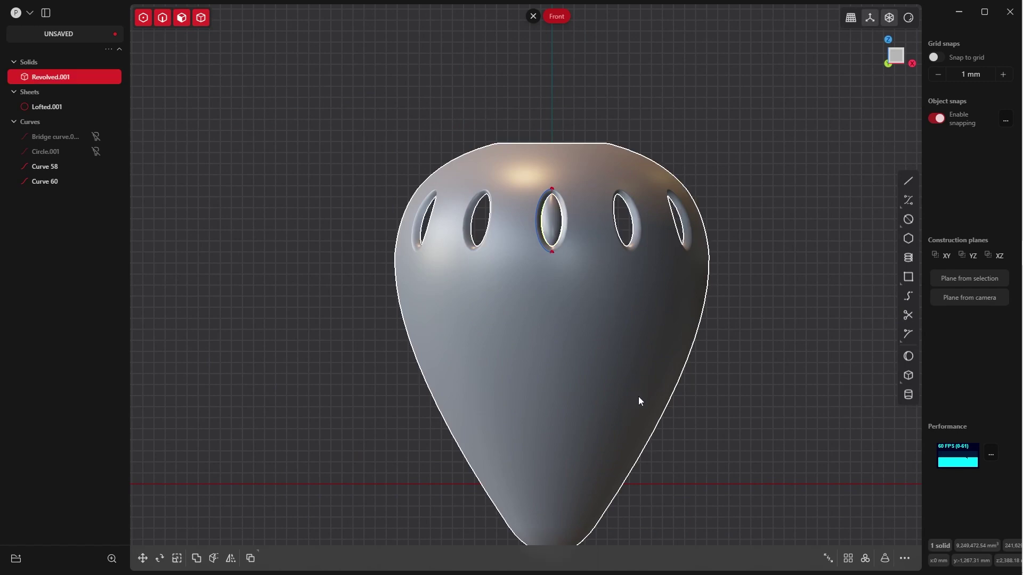
{"action": "key", "text": "KP_7"}
{"action": "middle_click_drag", "start_coordinate": [617, 373], "coordinate": [592, 236], "text": "shift"}
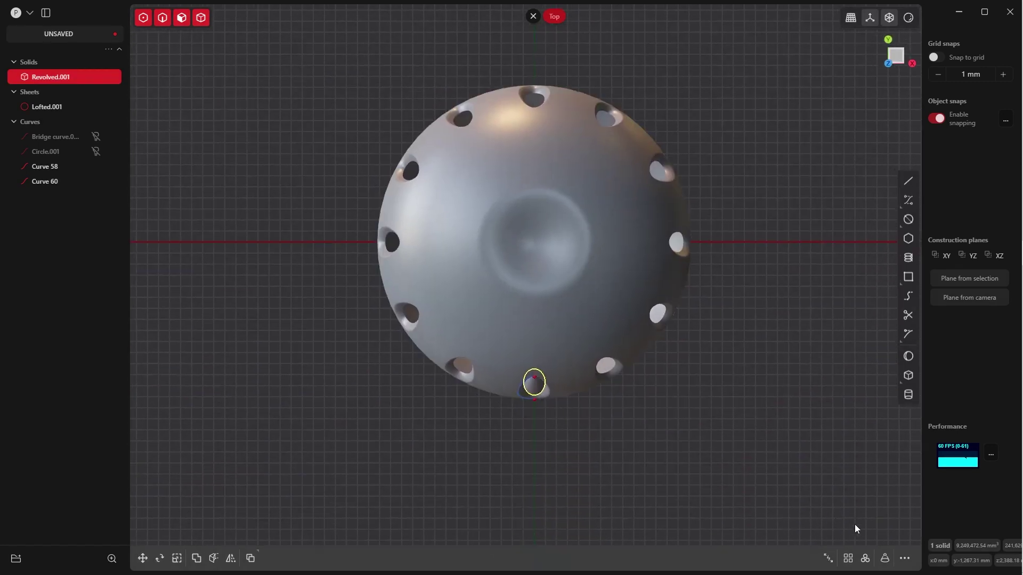
{"action": "left_click", "coordinate": [867, 558]}
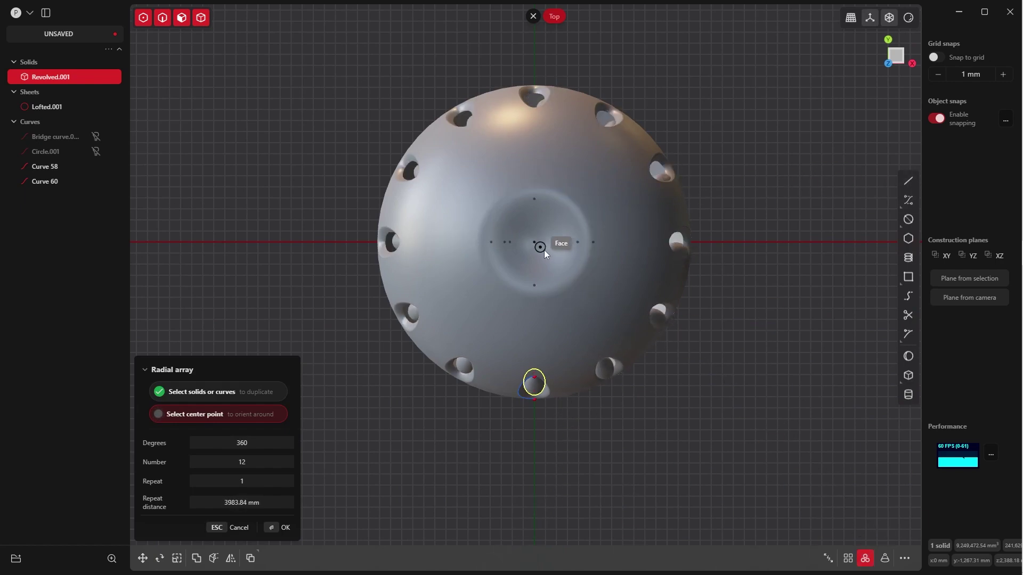
{"action": "left_click", "coordinate": [532, 241]}
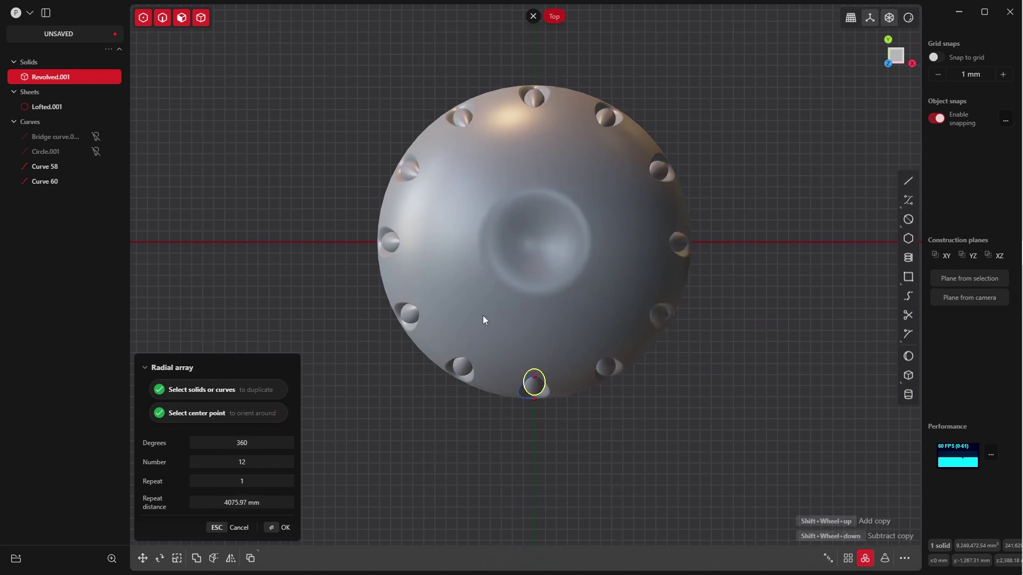
{"action": "key", "text": "Return"}
{"action": "middle_click_drag", "start_coordinate": [453, 484], "coordinate": [486, 203]}
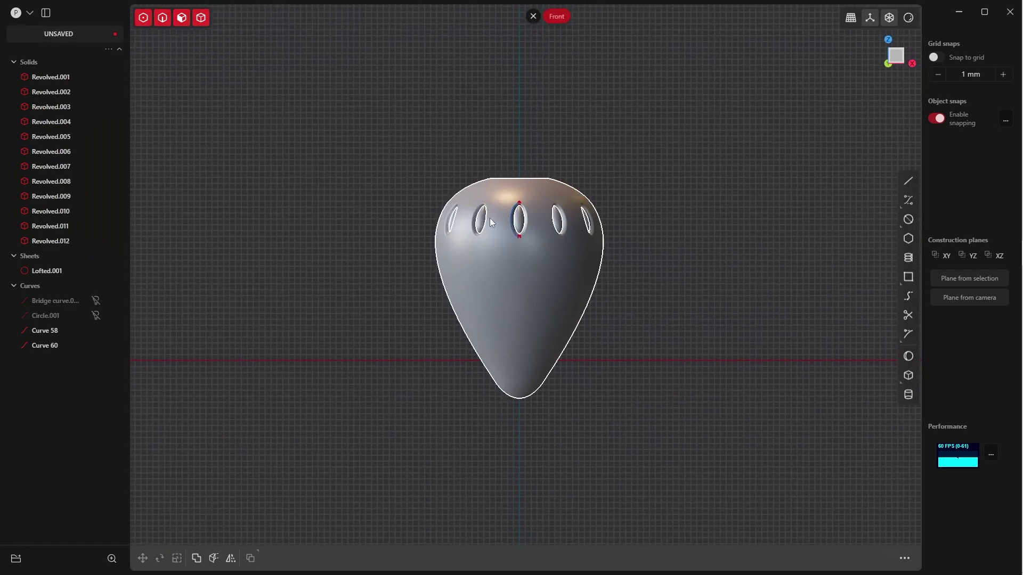
{"action": "scroll", "coordinate": [610, 249], "scroll_direction": "up", "scroll_amount": 5}
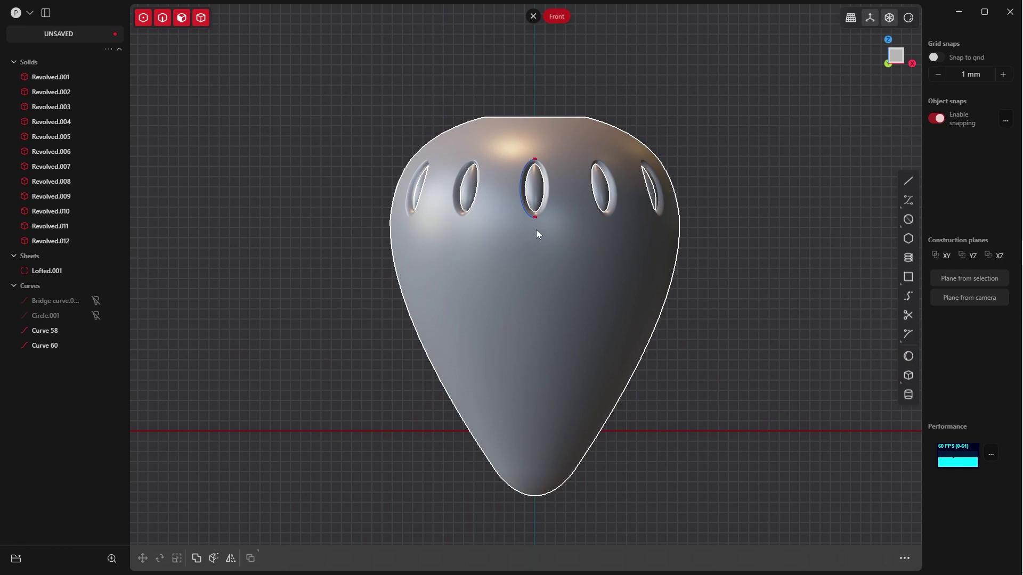
{"action": "scroll", "coordinate": [551, 171], "scroll_direction": "down", "scroll_amount": 3}
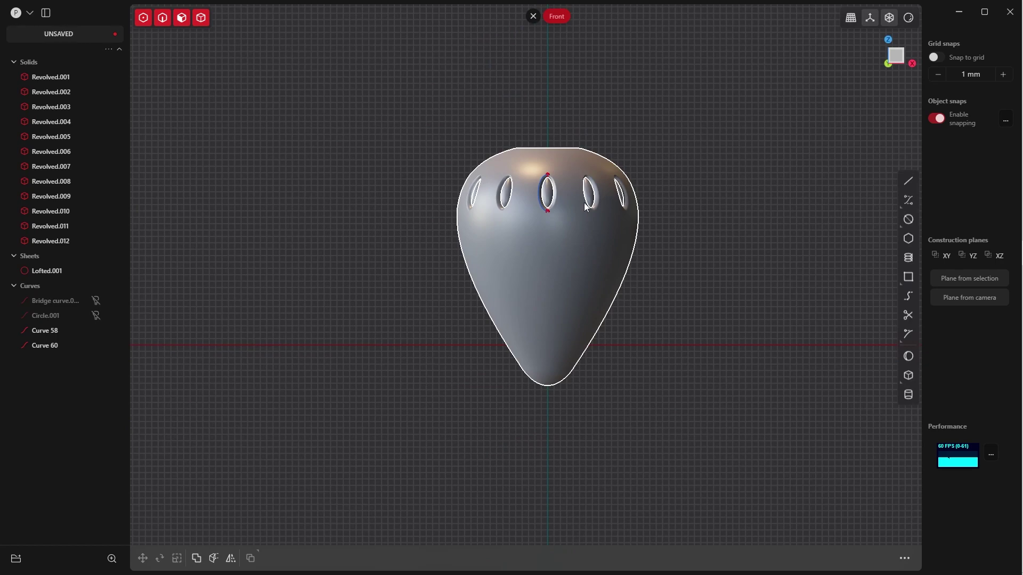
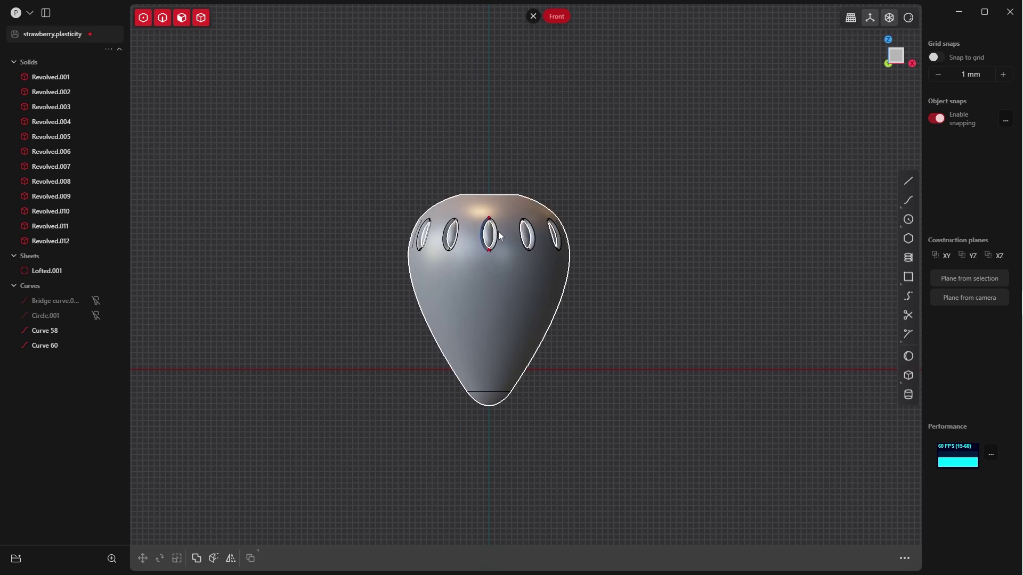
Unhide the front ellipse curve and array it straight down to the ground axis with a number of 4
{"action": "left_click", "coordinate": [96, 316]}
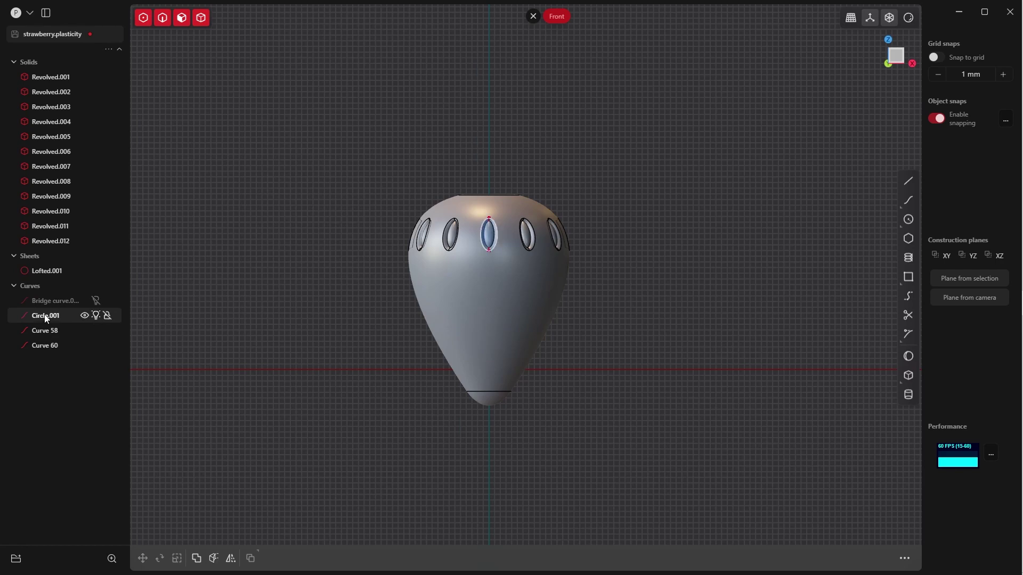
{"action": "left_click", "coordinate": [497, 242]}
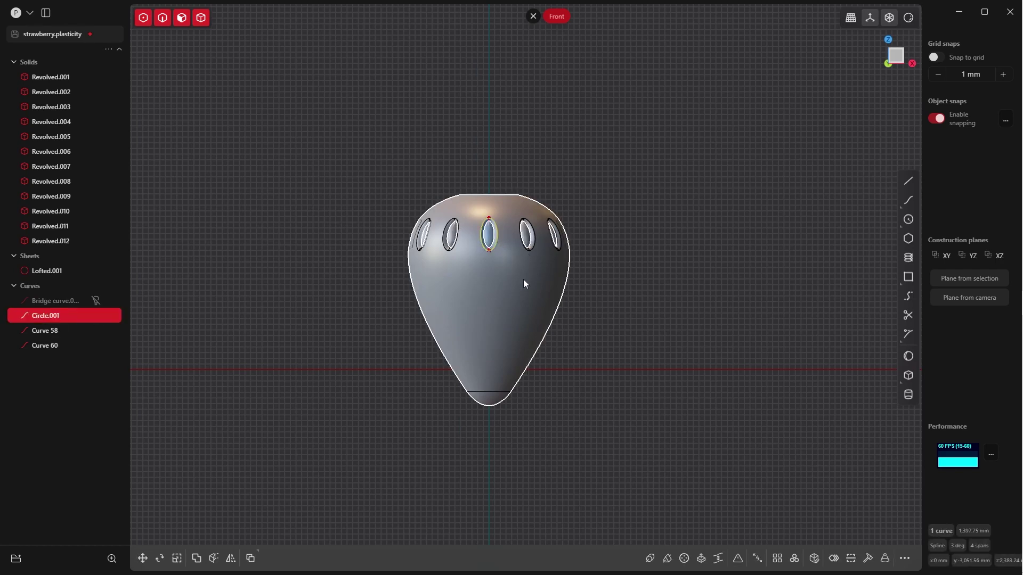
{"action": "left_click", "coordinate": [778, 559]}
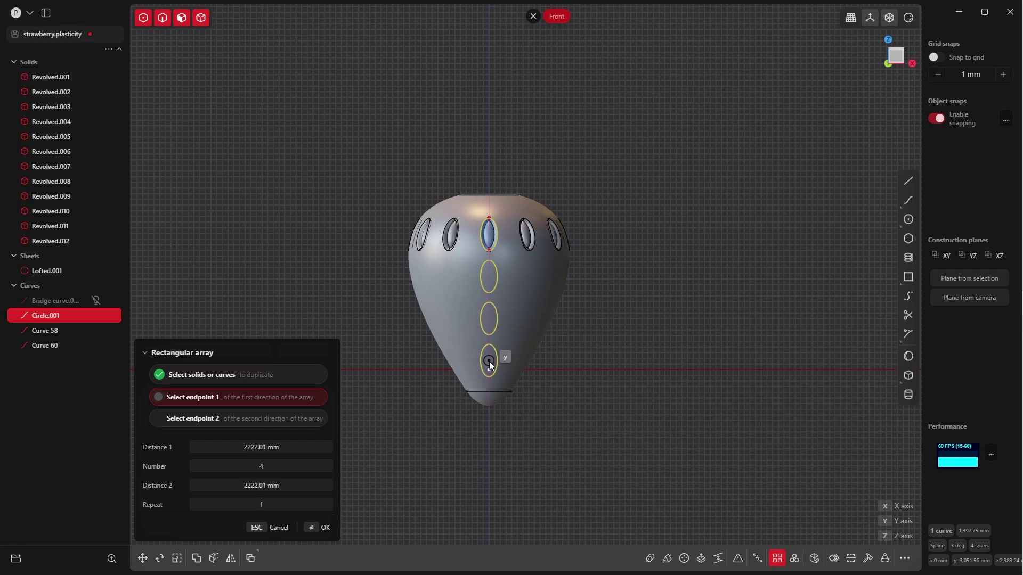
{"action": "scroll", "coordinate": [609, 251], "scroll_direction": "up", "scroll_amount": 4}
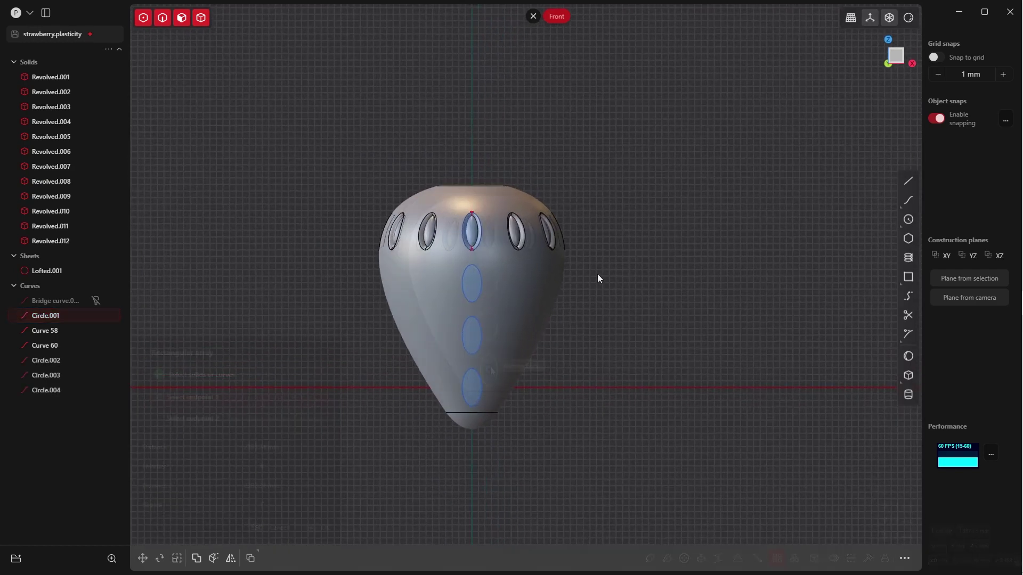
{"action": "middle_click_drag", "start_coordinate": [595, 274], "coordinate": [605, 283], "text": "shift"}
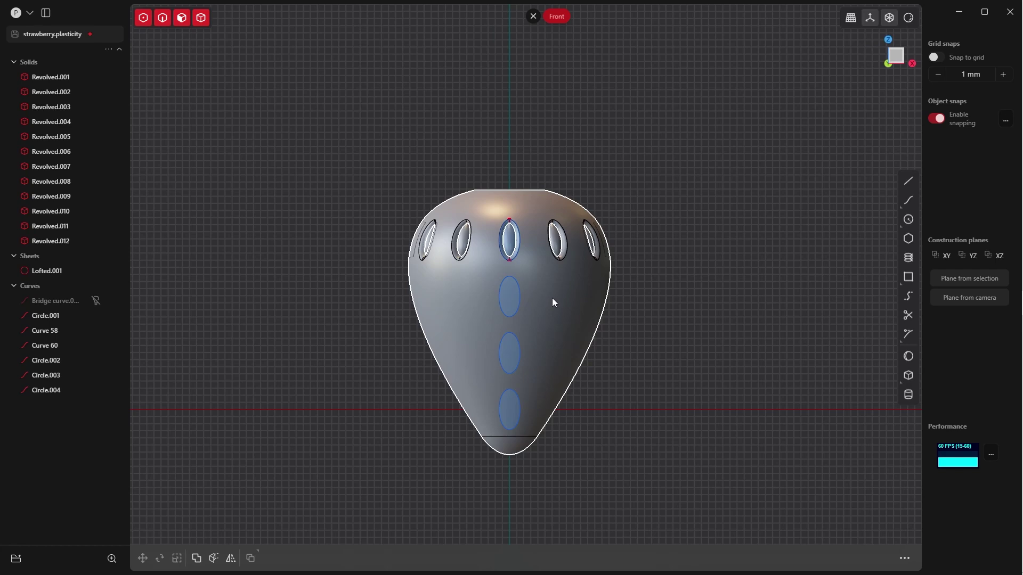
Examine the column of four ellipse curves against the body from oblique angles and from the front
{"action": "middle_click_drag", "start_coordinate": [547, 325], "coordinate": [548, 365]}
{"action": "scroll", "coordinate": [547, 341], "scroll_direction": "down", "scroll_amount": 3}
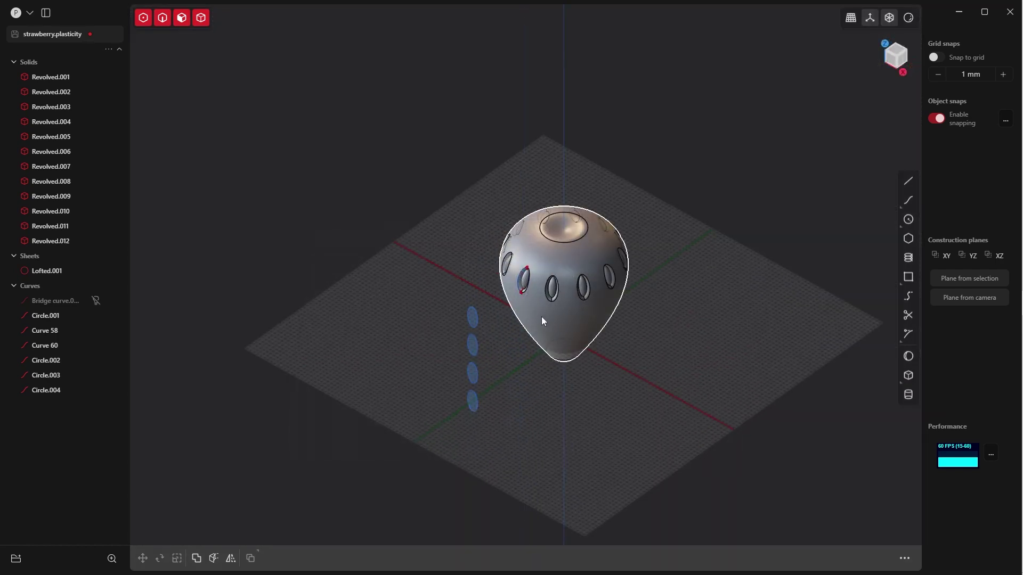
{"action": "middle_click_drag", "start_coordinate": [541, 316], "coordinate": [553, 300]}
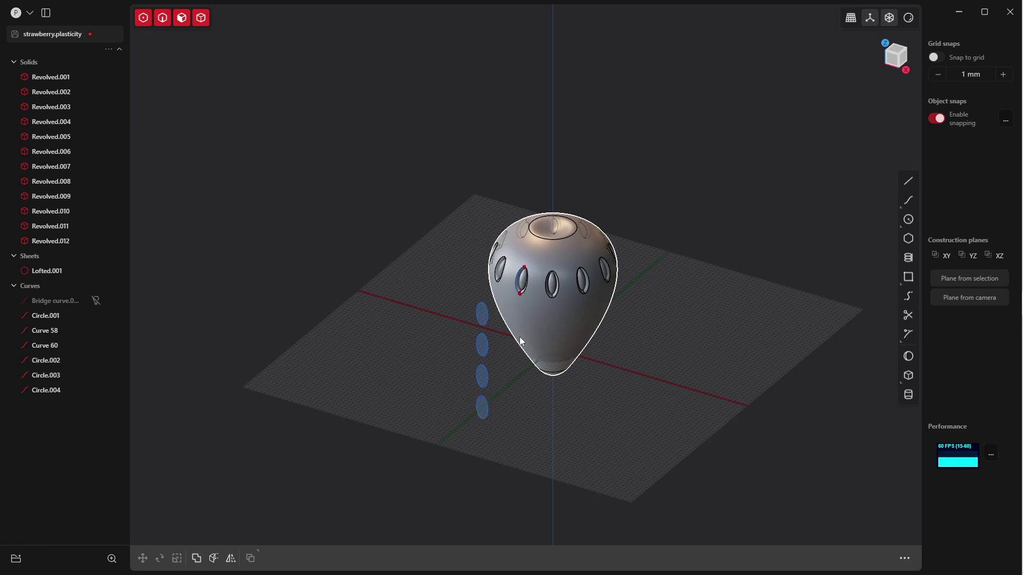
{"action": "mouse_move", "coordinate": [567, 336]}
{"action": "middle_mouse_down"}
{"action": "mouse_move", "coordinate": [611, 287]}
{"action": "mouse_move", "coordinate": [570, 321]}
{"action": "middle_mouse_up"}
{"action": "key", "text": "grave"}
{"action": "left_click", "coordinate": [481, 315]}
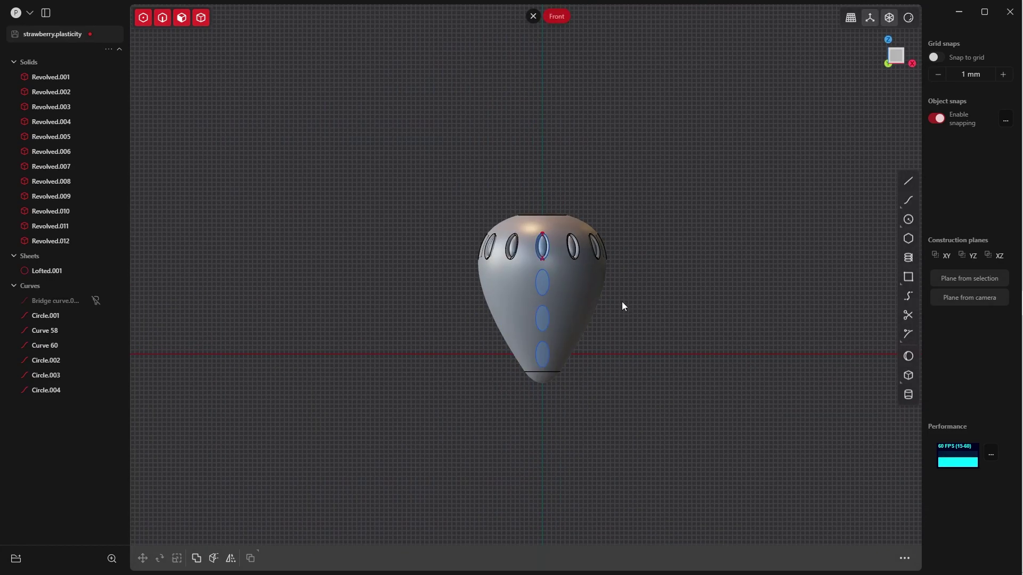
{"action": "scroll", "coordinate": [621, 301], "scroll_direction": "down", "scroll_amount": 2}
{"action": "scroll", "coordinate": [625, 274], "scroll_direction": "up", "scroll_amount": 5}
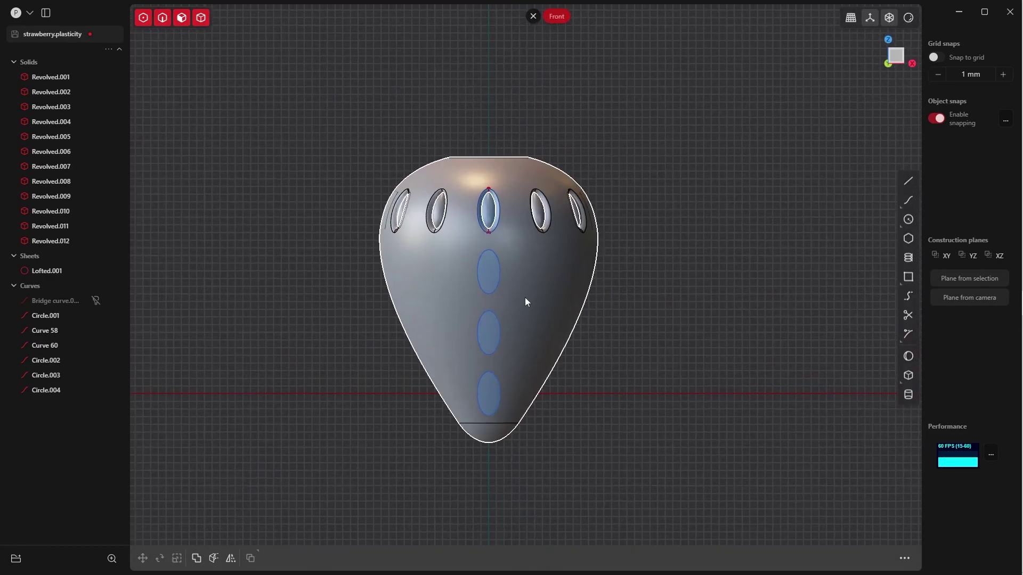
Array the second ellipse curve from the top radially into 10 copies over 360 degrees around the body's center
{"action": "left_click", "coordinate": [498, 281]}
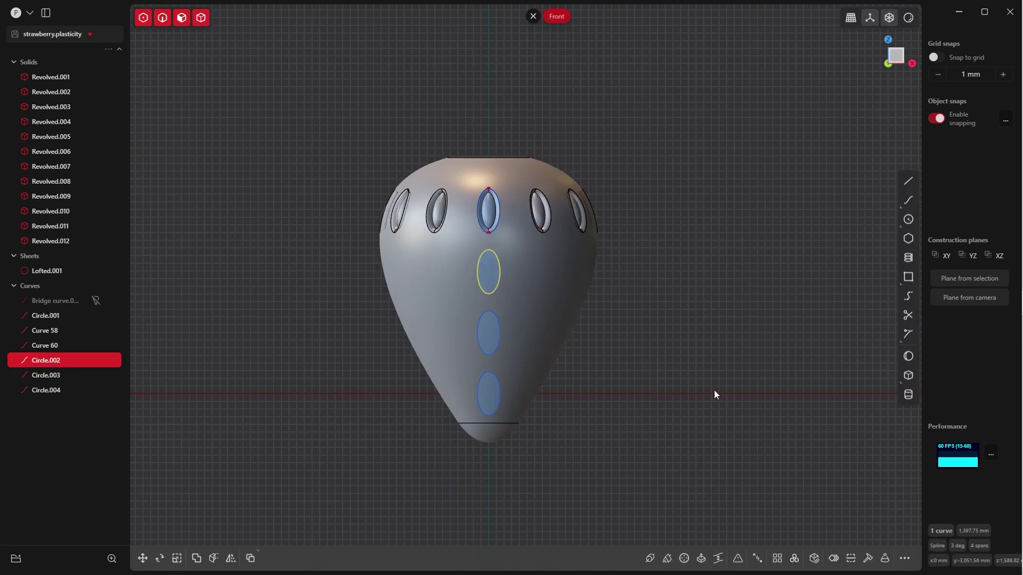
{"action": "left_click", "coordinate": [794, 558]}
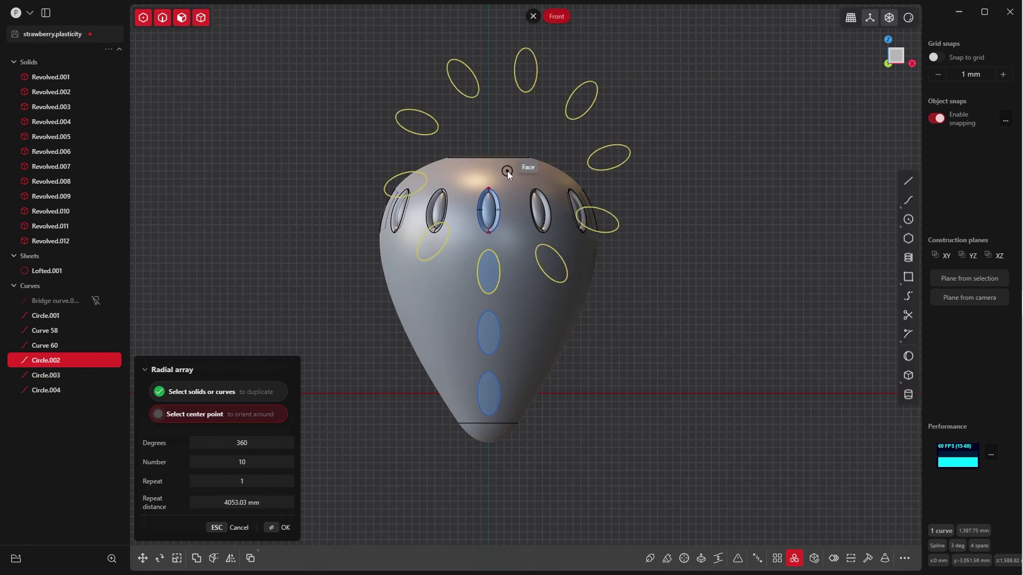
{"action": "key", "text": "KP_7"}
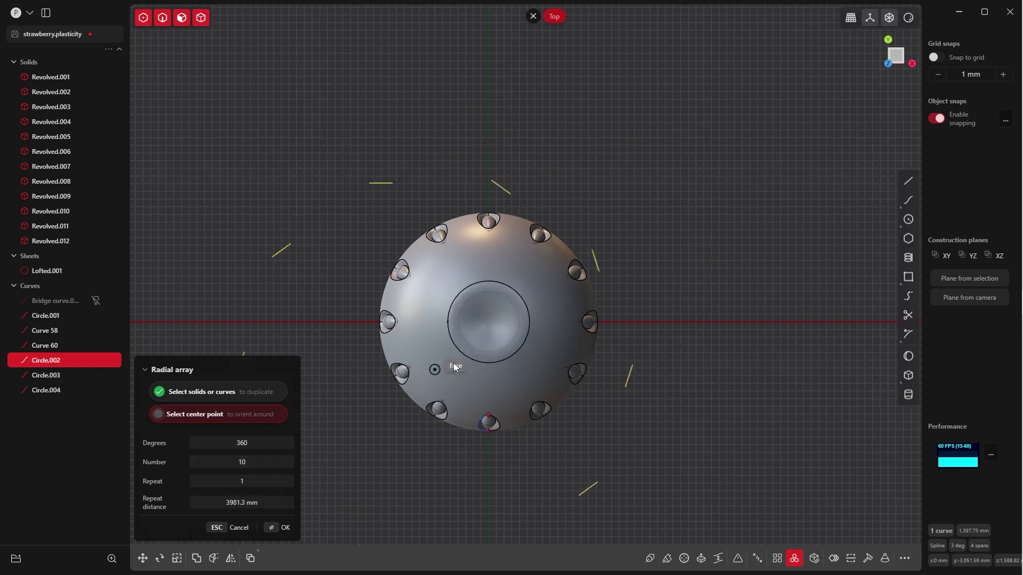
{"action": "left_click", "coordinate": [488, 322]}
{"action": "left_click", "coordinate": [286, 528]}
{"action": "middle_click_drag", "start_coordinate": [373, 426], "coordinate": [443, 357]}
{"action": "scroll", "coordinate": [443, 357], "scroll_direction": "up", "scroll_amount": 3}
Imprint the front ellipse curve of the second row onto the lofted body, bidirectionally along the vector 0, 1, 0
{"action": "key", "text": "space"}
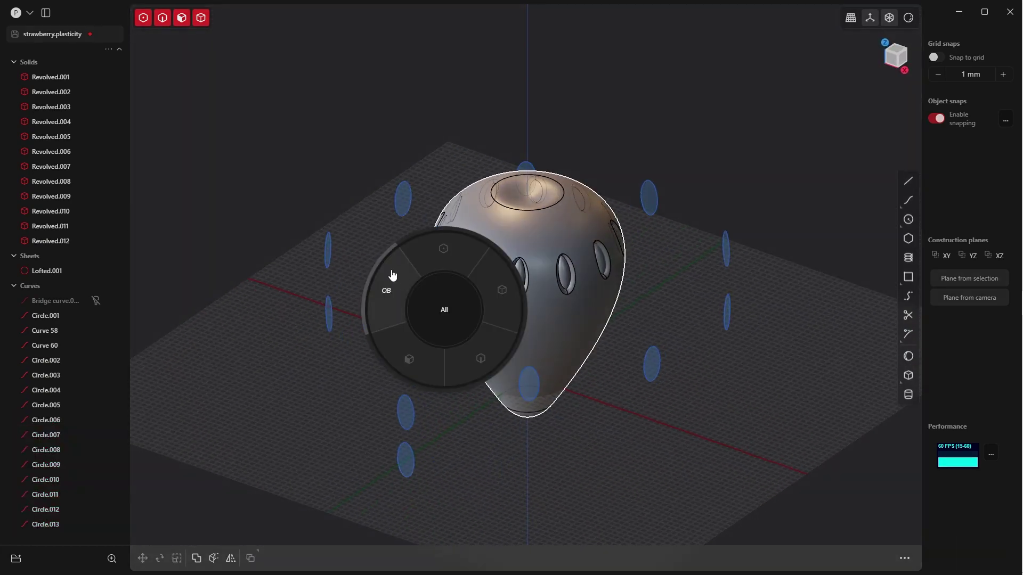
{"action": "left_click", "coordinate": [483, 341]}
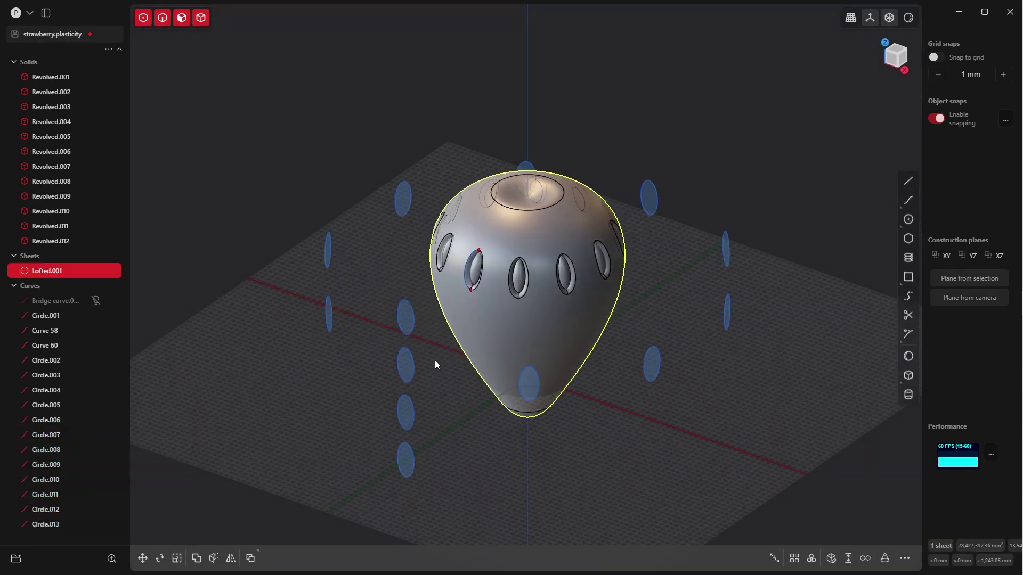
{"action": "key", "text": "i"}
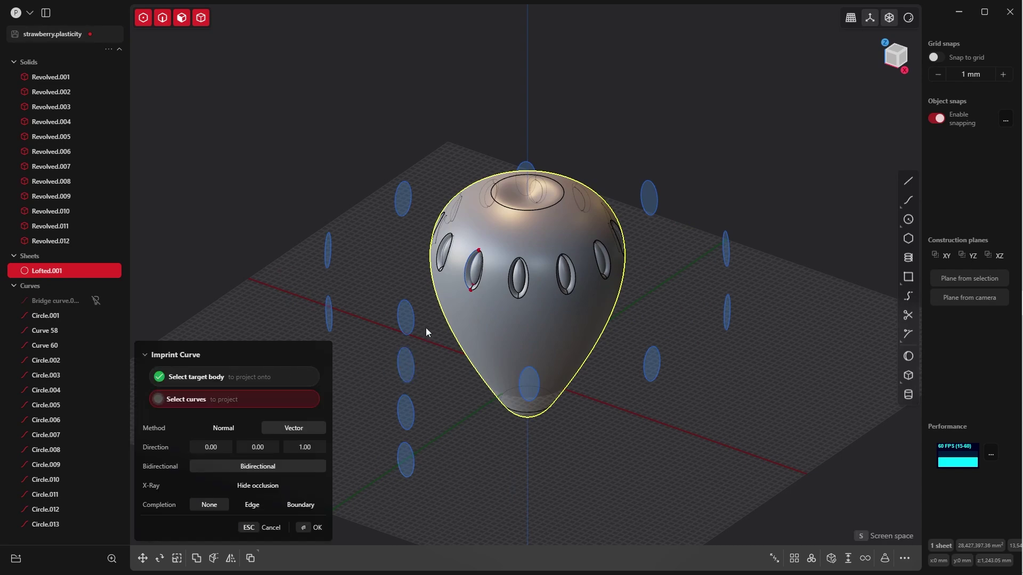
{"action": "middle_click_drag", "start_coordinate": [426, 329], "coordinate": [450, 320]}
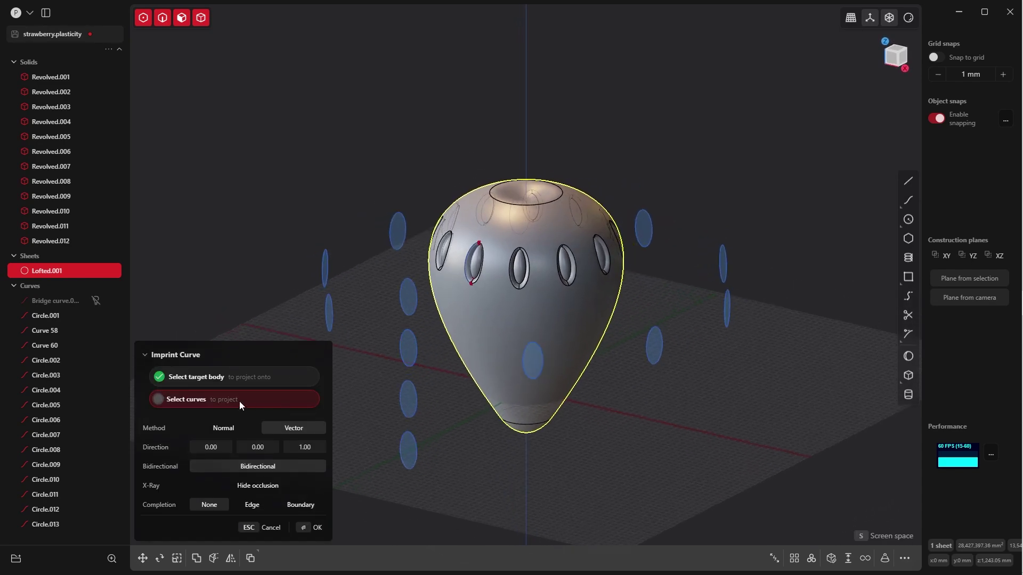
{"action": "left_click", "coordinate": [414, 342]}
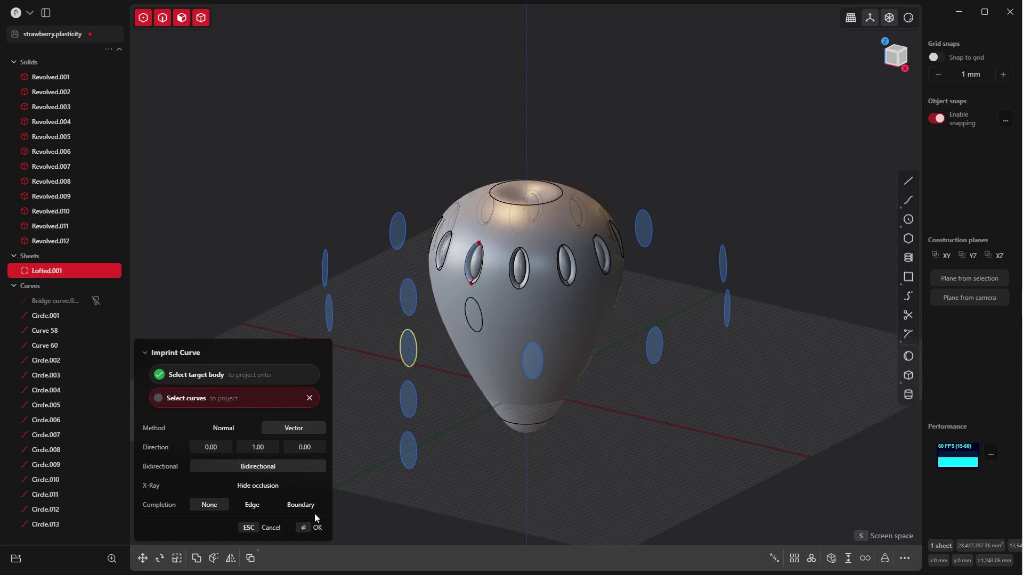
{"action": "left_click", "coordinate": [303, 529]}
{"action": "left_click", "coordinate": [629, 447]}
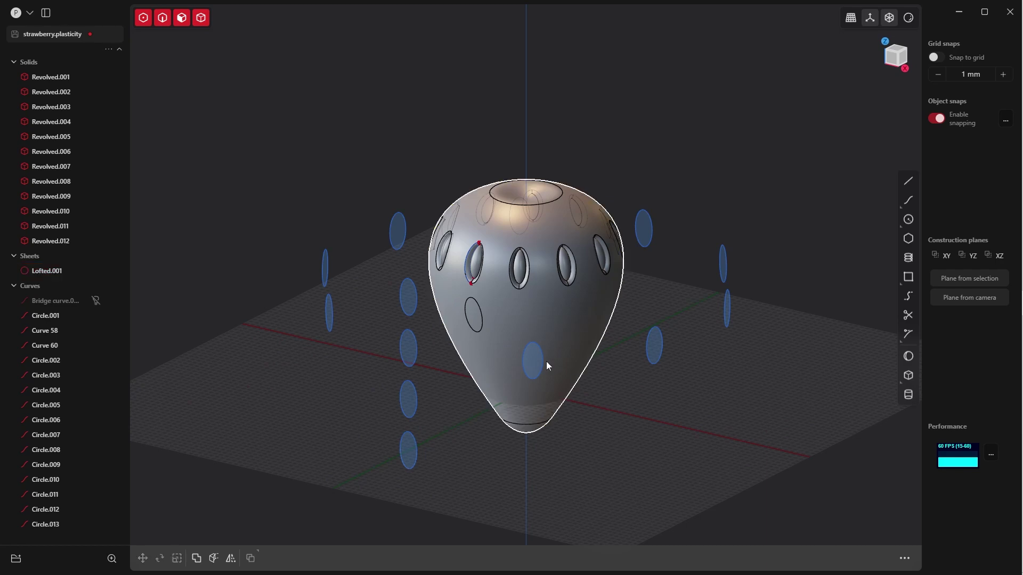
{"action": "middle_click_drag", "start_coordinate": [564, 344], "coordinate": [525, 323]}
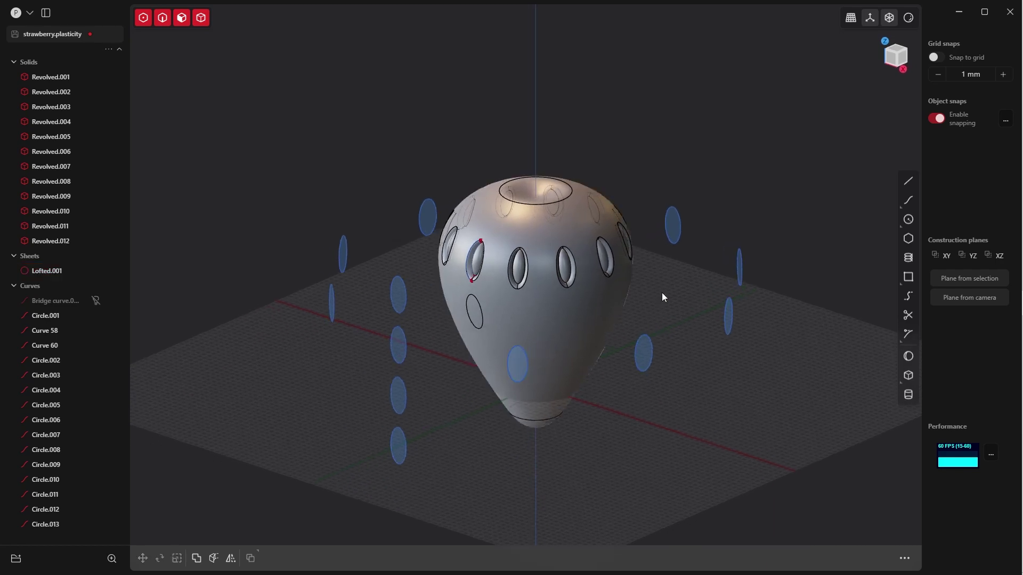
Imprint the other radially arrayed ellipse curves of the second row onto the lofted body
{"action": "key", "text": "ctrl+z"}
{"action": "key", "text": "1"}
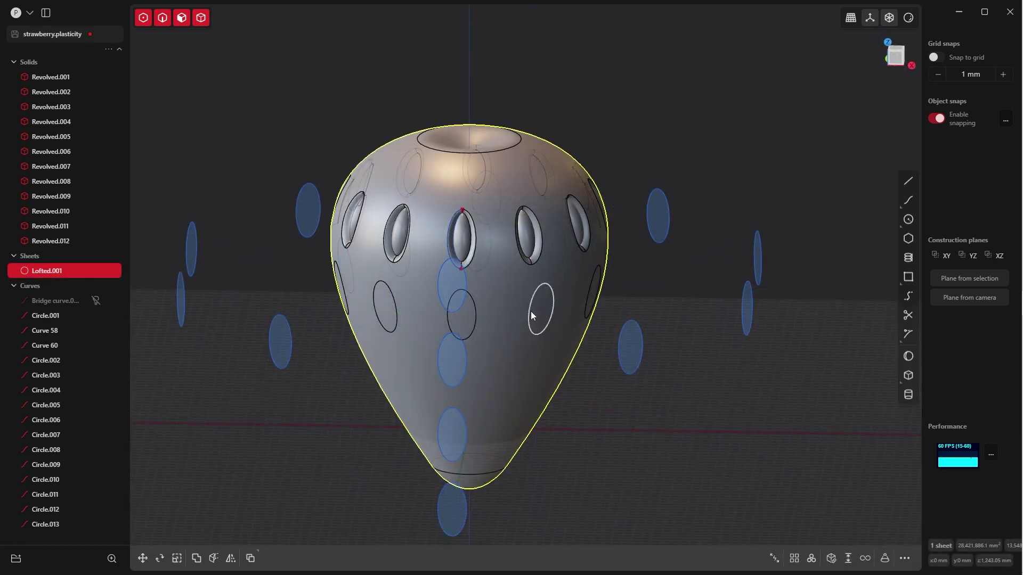
{"action": "middle_click_drag", "start_coordinate": [557, 319], "coordinate": [514, 318]}
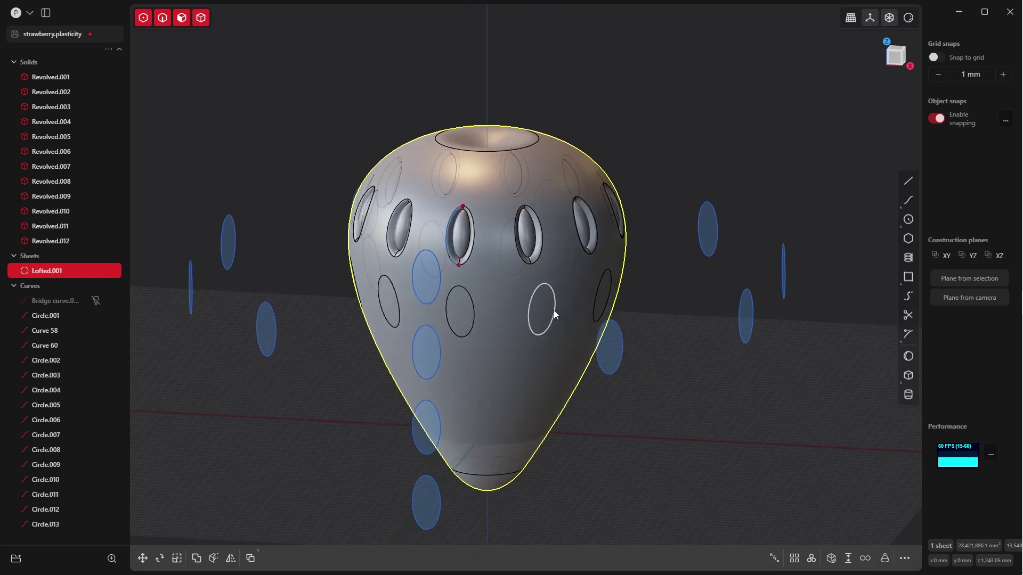
Delete the faces inside the imprinted second-row ellipses to open holes around the body
{"action": "left_click_drag", "start_coordinate": [547, 308], "coordinate": [565, 323]}
{"action": "middle_click_drag", "start_coordinate": [589, 292], "coordinate": [616, 279]}
{"action": "left_click", "coordinate": [616, 280]}
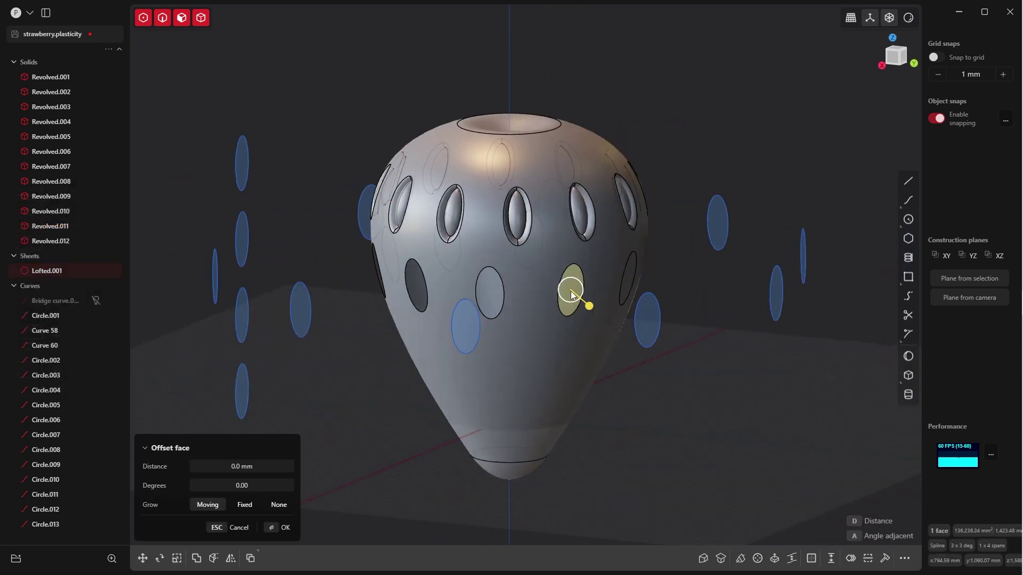
{"action": "middle_click_drag", "start_coordinate": [570, 293], "coordinate": [612, 302]}
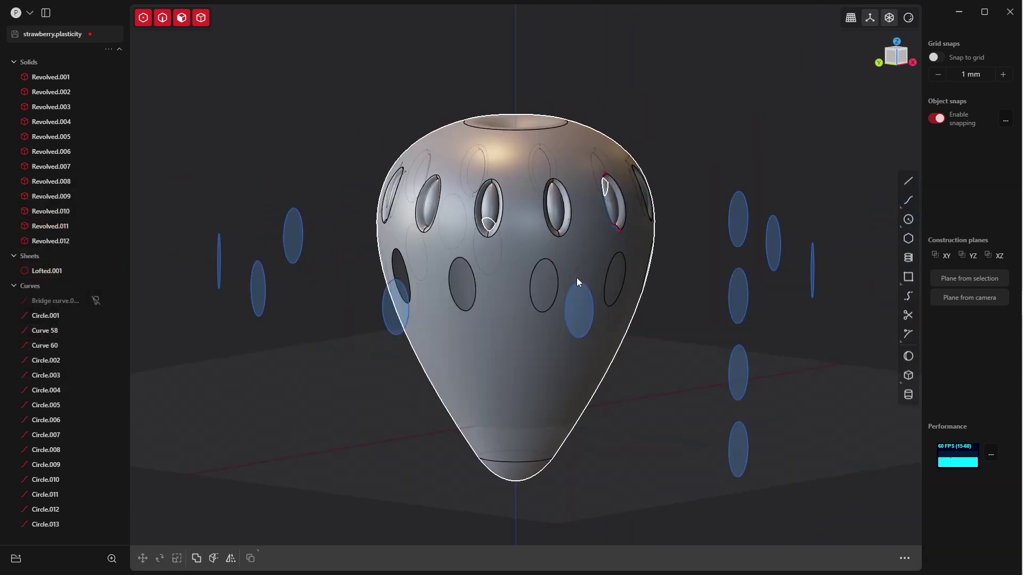
Delete the four arrayed ellipse curves standing around one side of the body
{"action": "middle_click_drag", "start_coordinate": [576, 284], "coordinate": [590, 356]}
{"action": "key", "text": "q"}
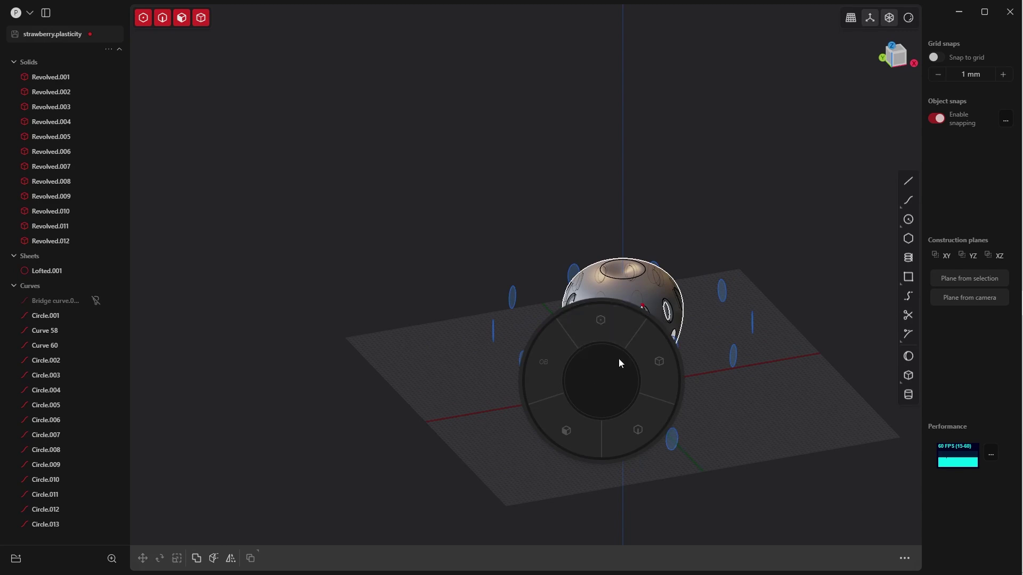
{"action": "left_click", "coordinate": [637, 429]}
{"action": "middle_click_drag", "start_coordinate": [624, 403], "coordinate": [576, 394]}
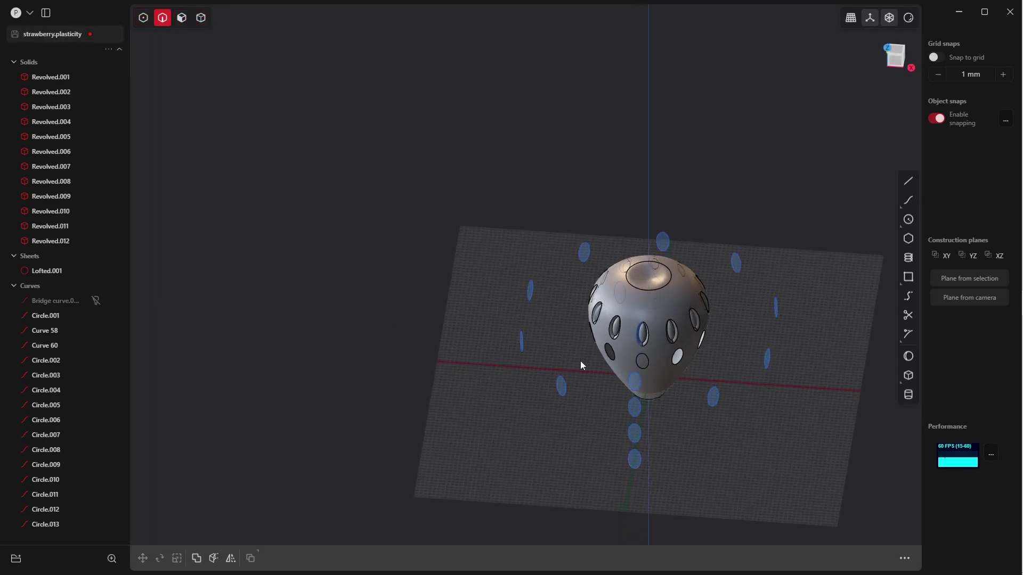
{"action": "left_click_drag", "start_coordinate": [577, 419], "coordinate": [476, 234]}
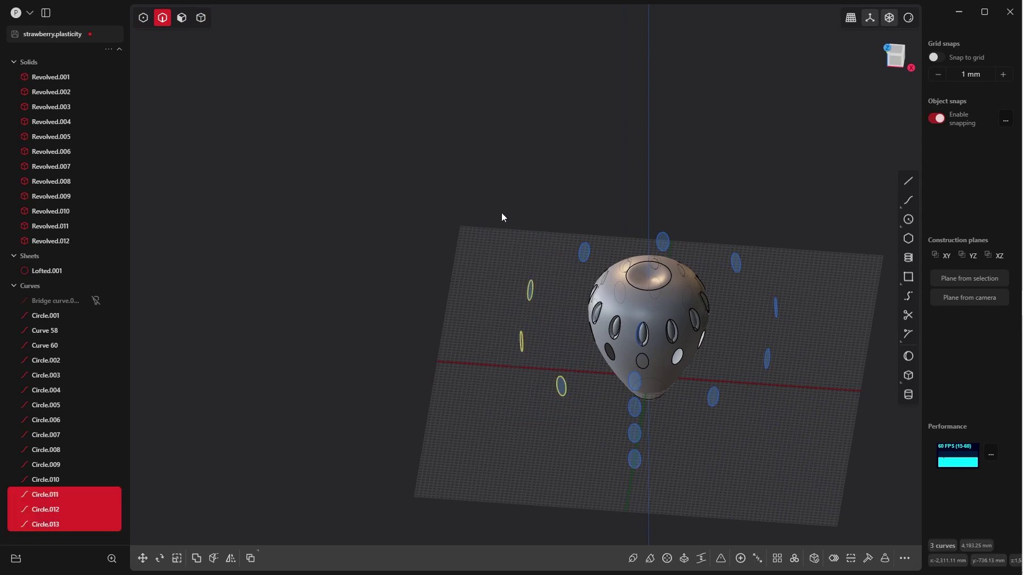
{"action": "left_click", "coordinate": [584, 255]}
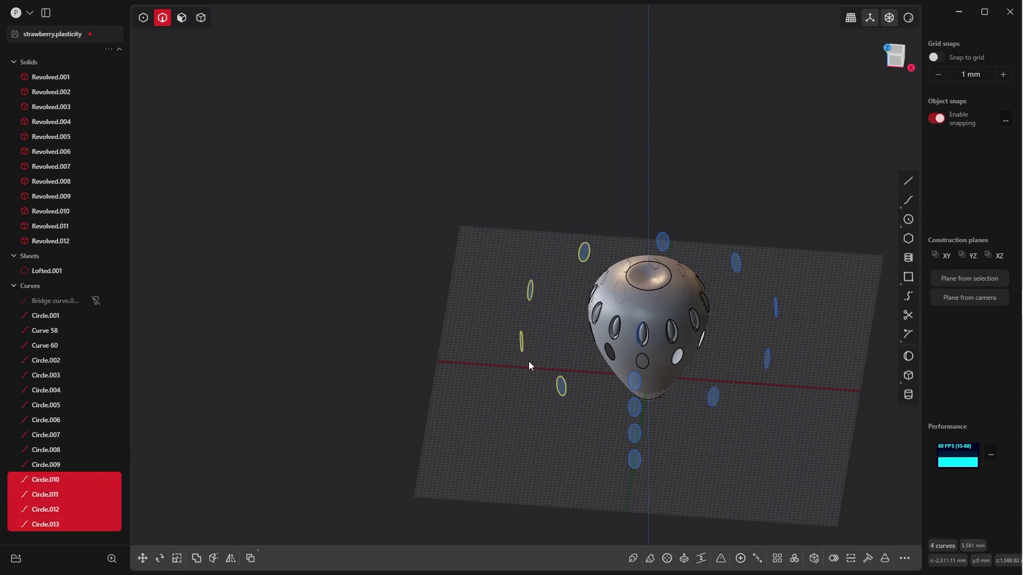
{"action": "key", "text": "Delete"}
Delete the arrayed ellipse curves on the opposite side of the body and the two behind it
{"action": "middle_click_drag", "start_coordinate": [734, 277], "coordinate": [747, 337]}
{"action": "left_click_drag", "start_coordinate": [798, 436], "coordinate": [732, 263]}
{"action": "key", "text": "Delete"}
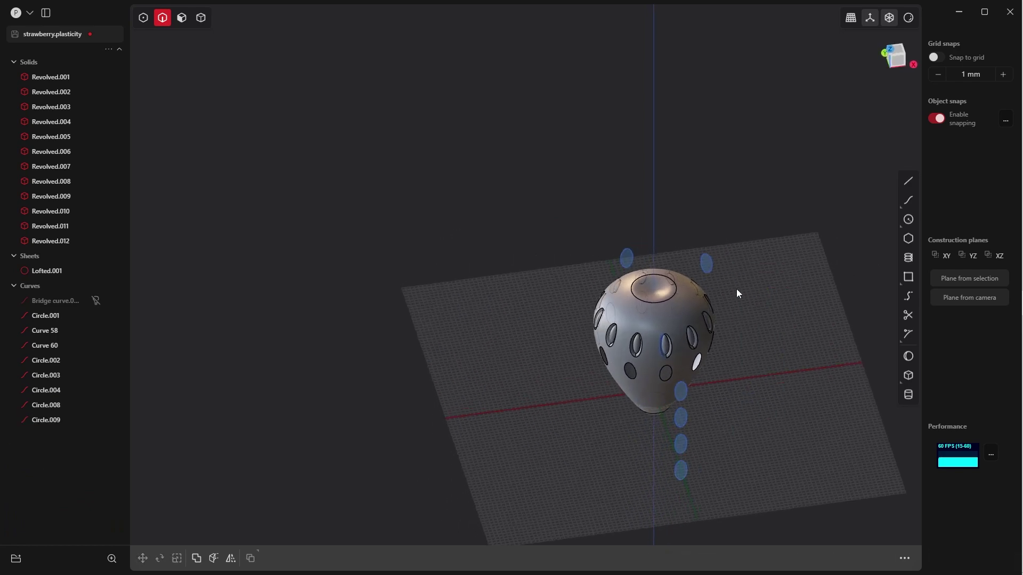
{"action": "mouse_move", "coordinate": [737, 289]}
{"action": "middle_mouse_down"}
{"action": "mouse_move", "coordinate": [680, 264]}
{"action": "mouse_move", "coordinate": [741, 289]}
{"action": "middle_mouse_up"}
{"action": "left_click_drag", "start_coordinate": [742, 297], "coordinate": [700, 239]}
{"action": "middle_click_drag", "start_coordinate": [700, 240], "coordinate": [574, 318]}
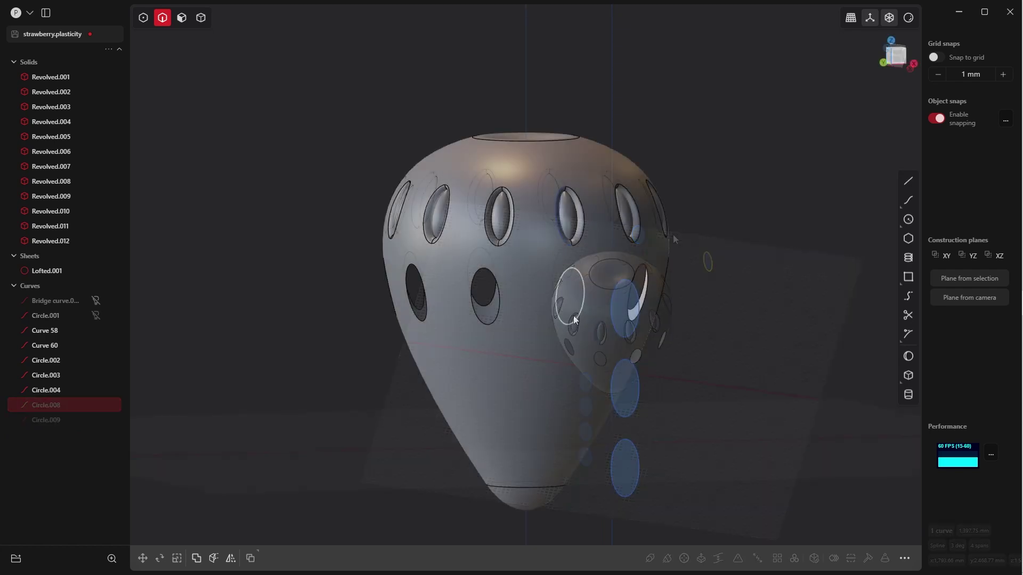
{"action": "key", "text": "Delete"}
Offset the outline of the remaining front second-row ellipse face inward by 65 mm with round gap fill
{"action": "left_click", "coordinate": [574, 318]}
{"action": "key", "text": "f"}
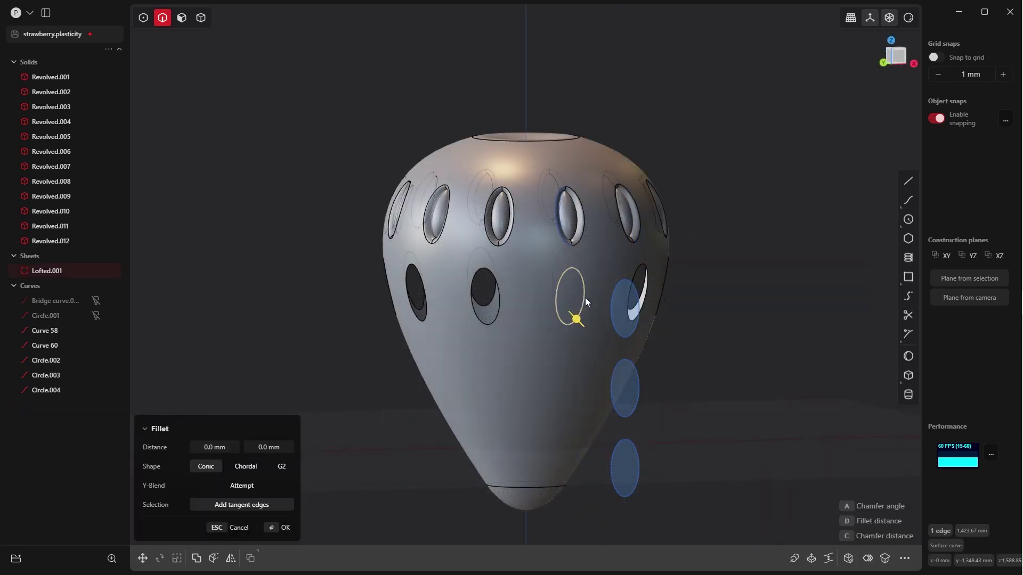
{"action": "key", "text": "Tab"}
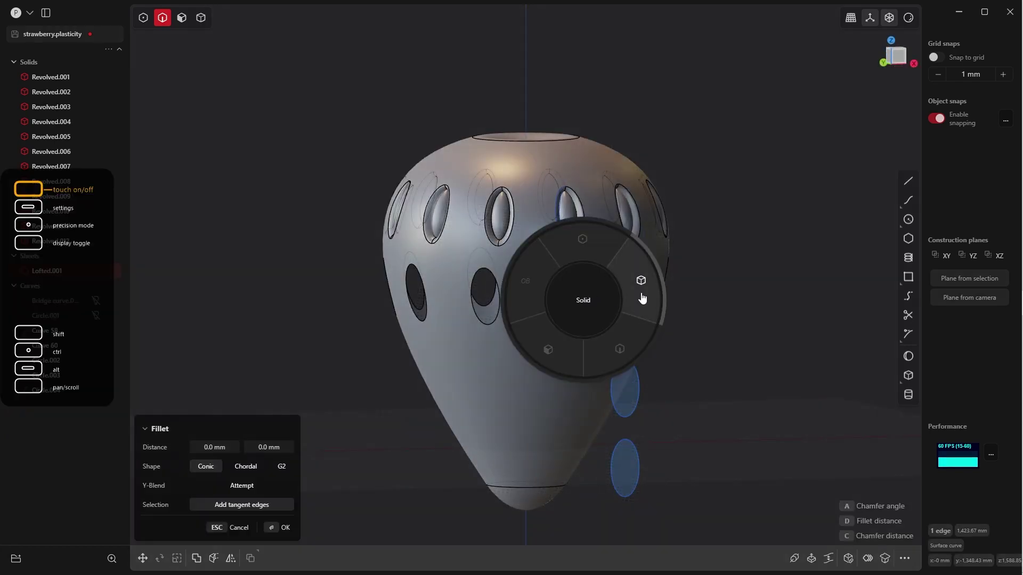
{"action": "left_click", "coordinate": [548, 349]}
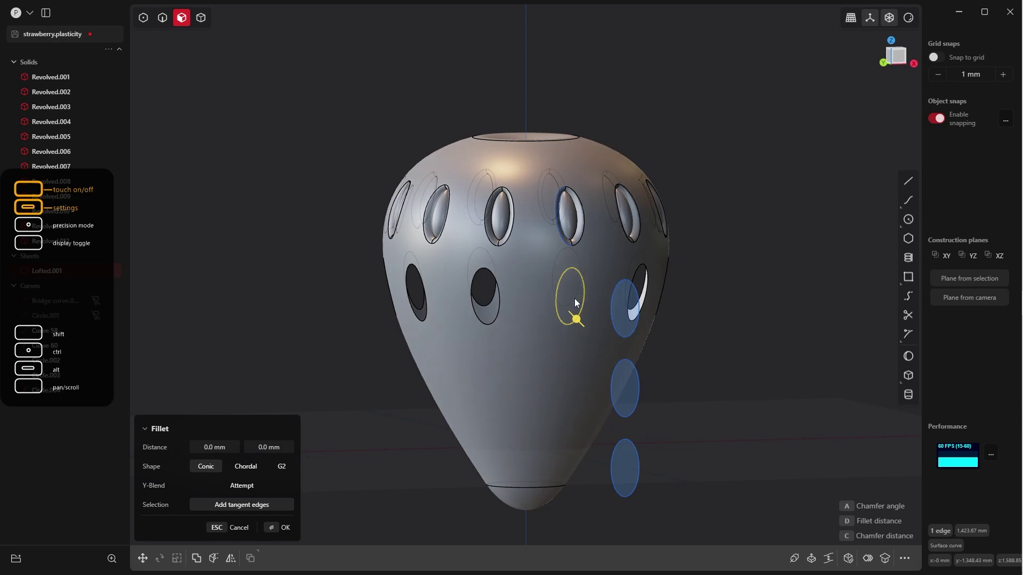
{"action": "left_click", "coordinate": [574, 298]}
{"action": "key", "text": "o"}
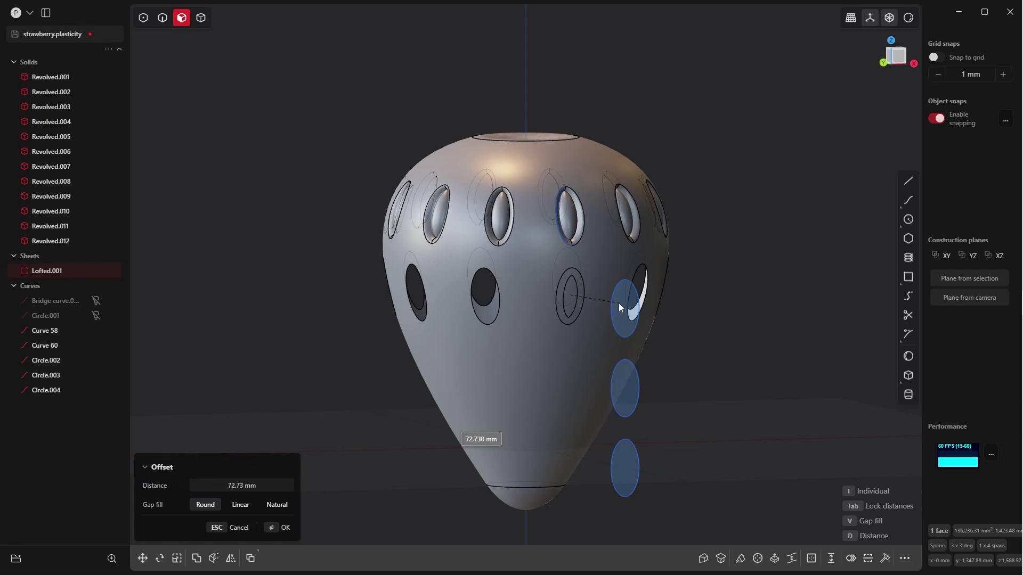
{"action": "left_click", "coordinate": [257, 483]}
{"action": "type", "text": "6"}
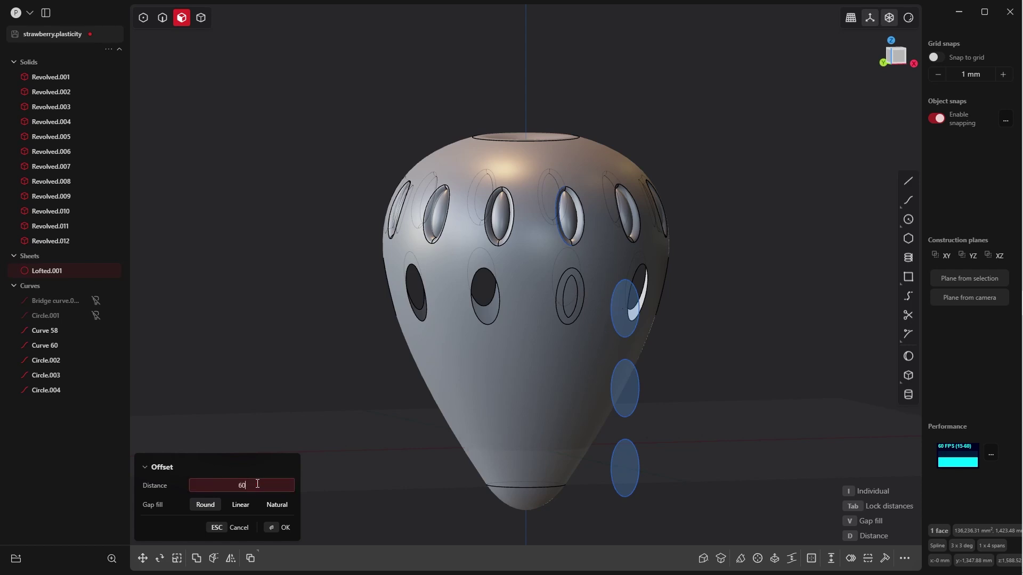
{"action": "type", "text": "0"}
{"action": "key", "text": "Return"}
{"action": "middle_click_drag", "start_coordinate": [686, 230], "coordinate": [650, 226]}
{"action": "key", "text": "d"}
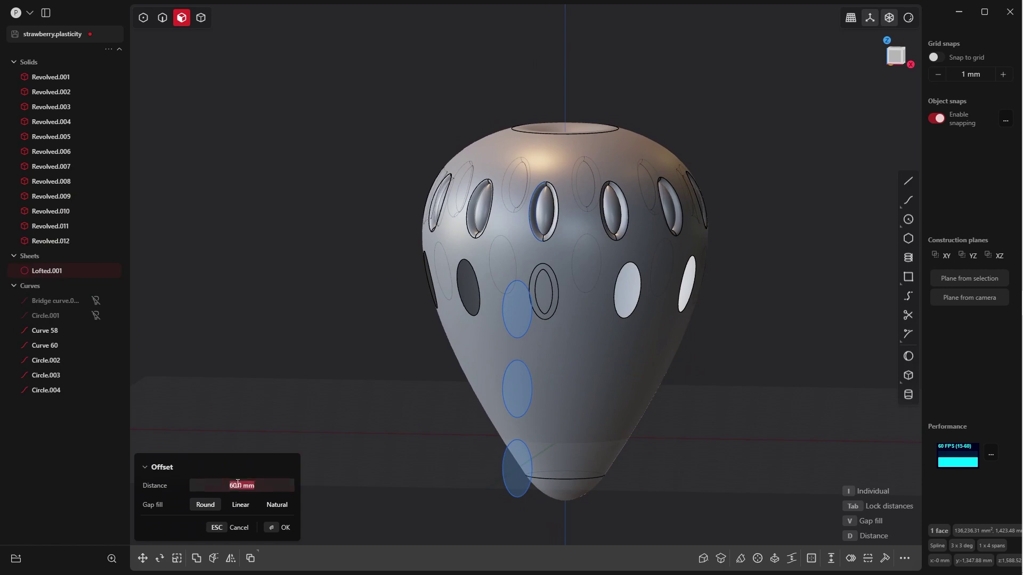
{"action": "type", "text": "65"}
{"action": "key", "text": "Return"}
{"action": "left_click", "coordinate": [269, 528]}
Duplicate the inner and outer edges of the front second-row ellipse in place as separate curves
{"action": "scroll", "coordinate": [452, 395], "scroll_direction": "up", "scroll_amount": 5}
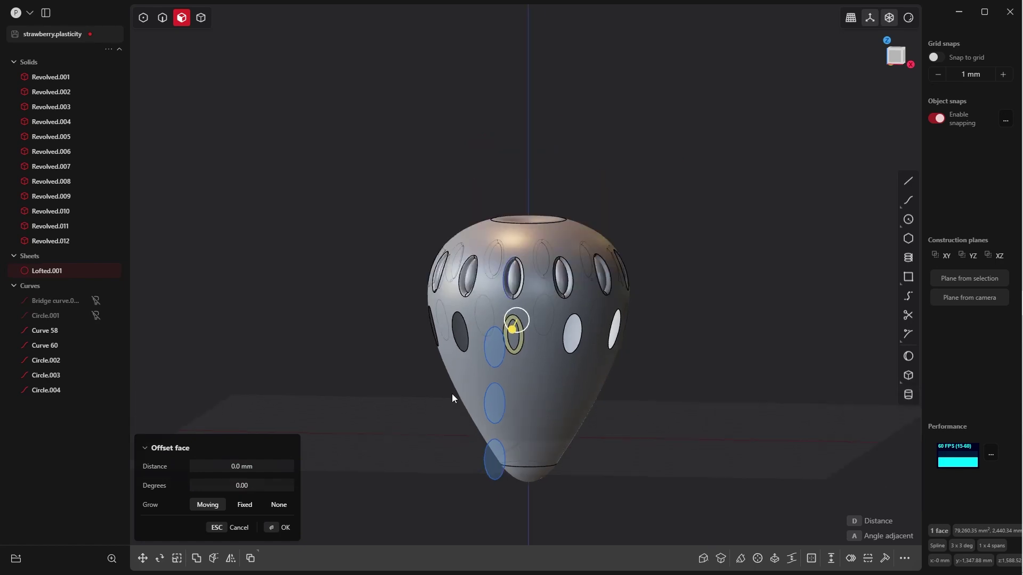
{"action": "key", "text": "Tab"}
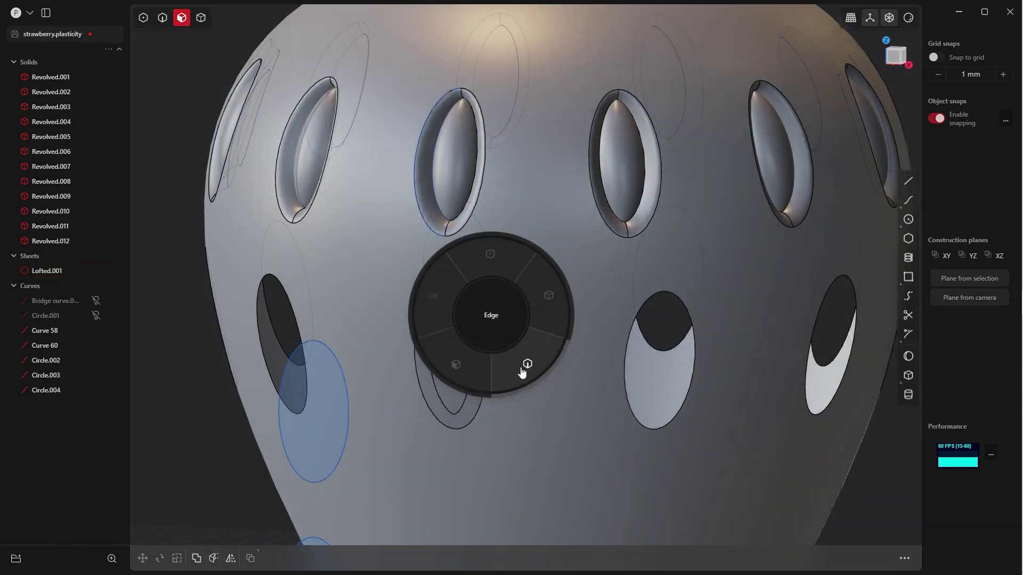
{"action": "left_click", "coordinate": [524, 367]}
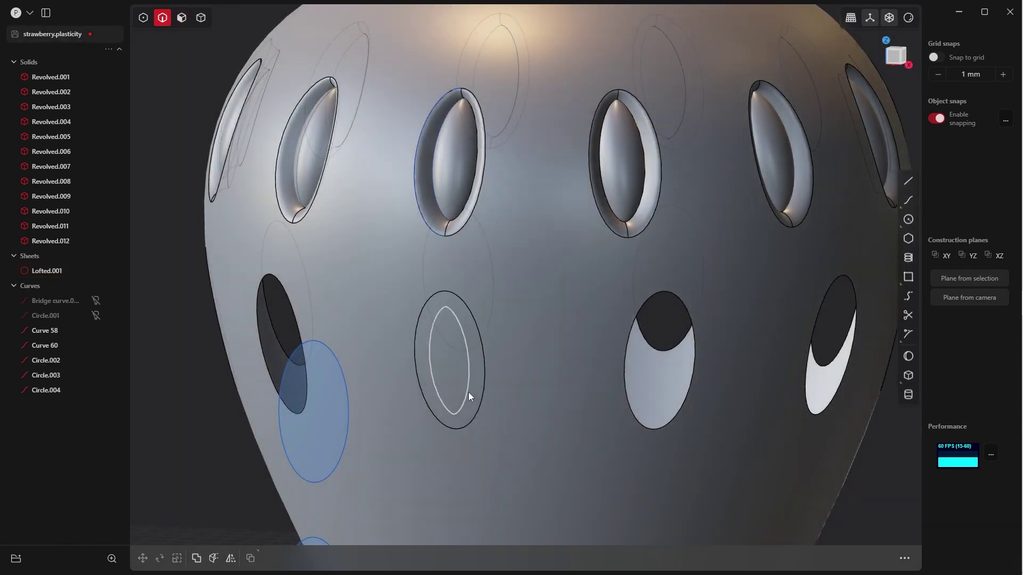
{"action": "left_click", "coordinate": [466, 391]}
{"action": "key", "text": "f"}
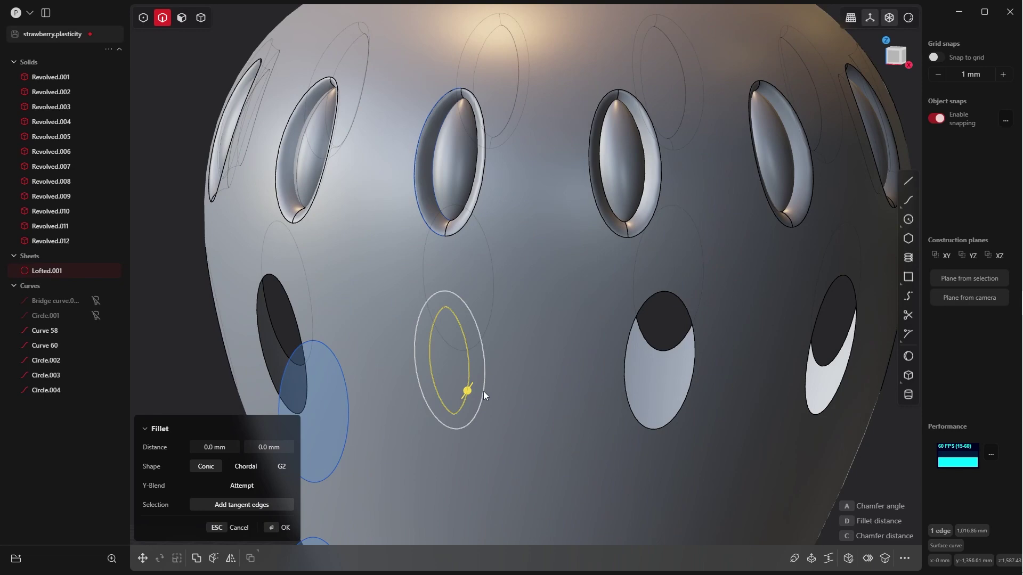
{"action": "left_click", "coordinate": [484, 391]}
{"action": "scroll", "coordinate": [506, 387], "scroll_direction": "up", "scroll_amount": 2}
{"action": "scroll", "coordinate": [503, 386], "scroll_direction": "down", "scroll_amount": 3}
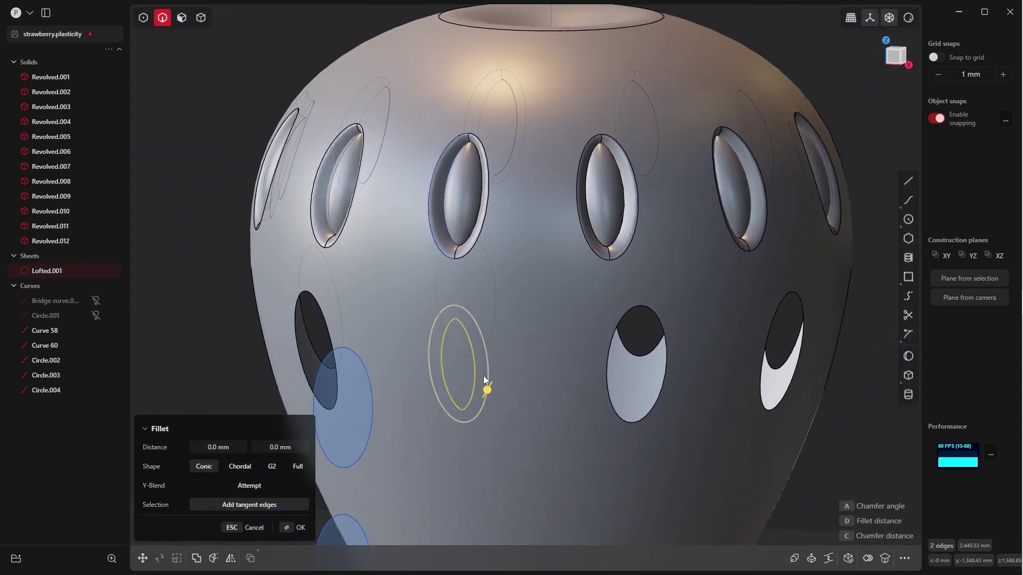
{"action": "key", "text": "ctrl+d"}
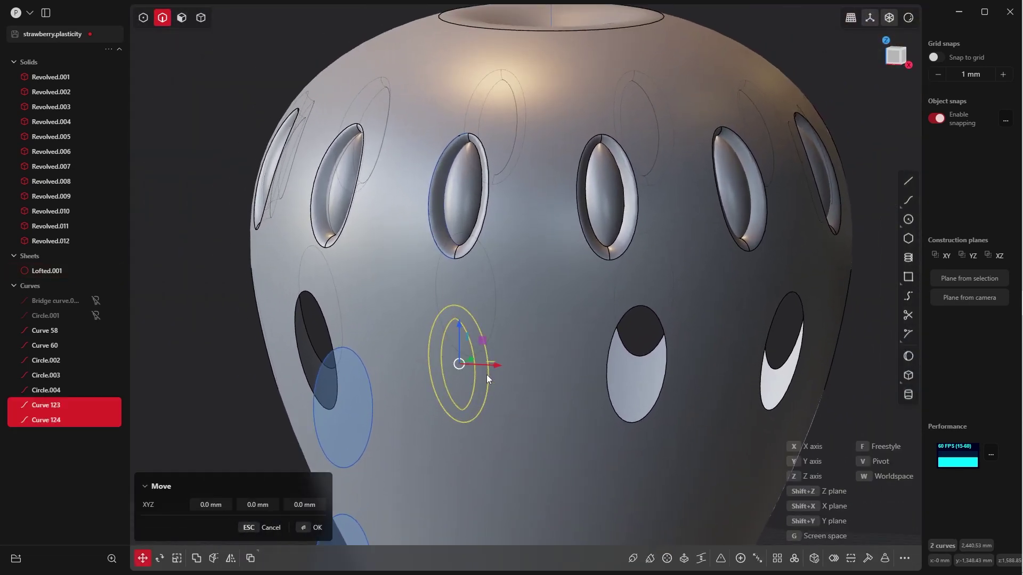
{"action": "left_click", "coordinate": [307, 528]}
{"action": "left_click", "coordinate": [249, 443]}
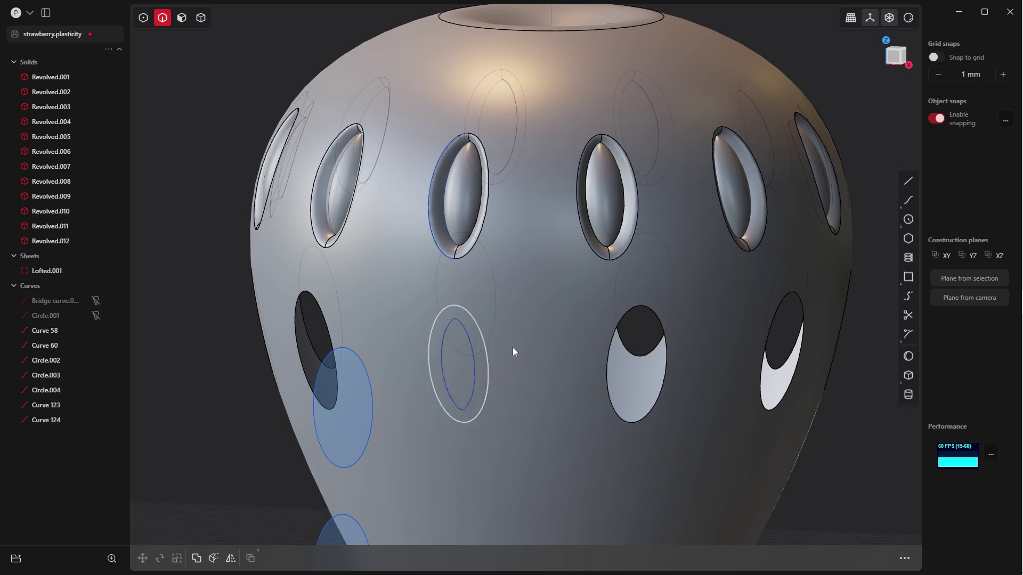
Delete the ring face and the inner face of the front second-row ellipse to open the hole
{"action": "scroll", "coordinate": [553, 293], "scroll_direction": "down", "scroll_amount": 3}
{"action": "scroll", "coordinate": [543, 369], "scroll_direction": "up", "scroll_amount": 6}
{"action": "middle_click", "coordinate": [471, 346]}
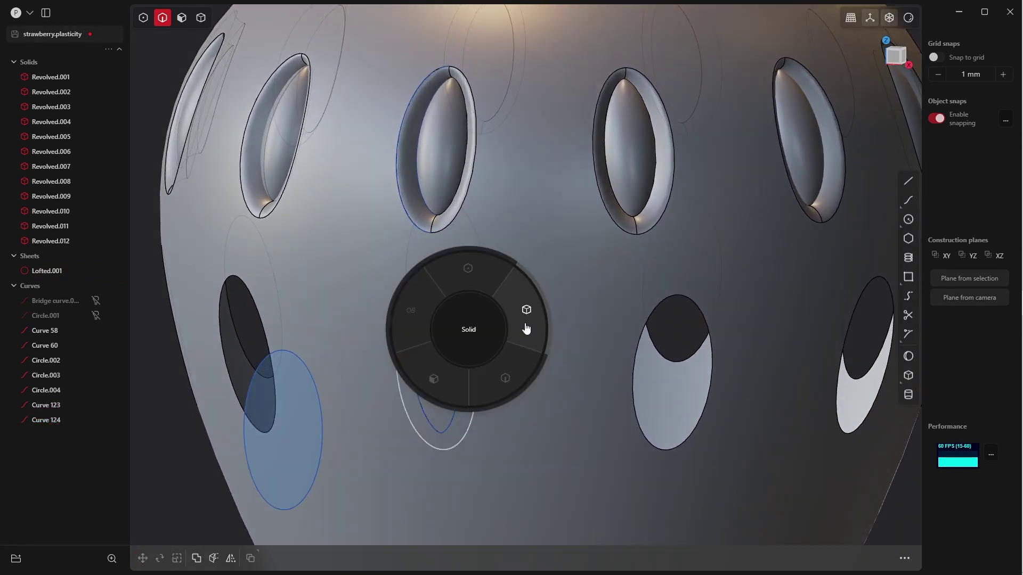
{"action": "left_click", "coordinate": [432, 382]}
{"action": "left_click", "coordinate": [466, 352]}
{"action": "key", "text": "o"}
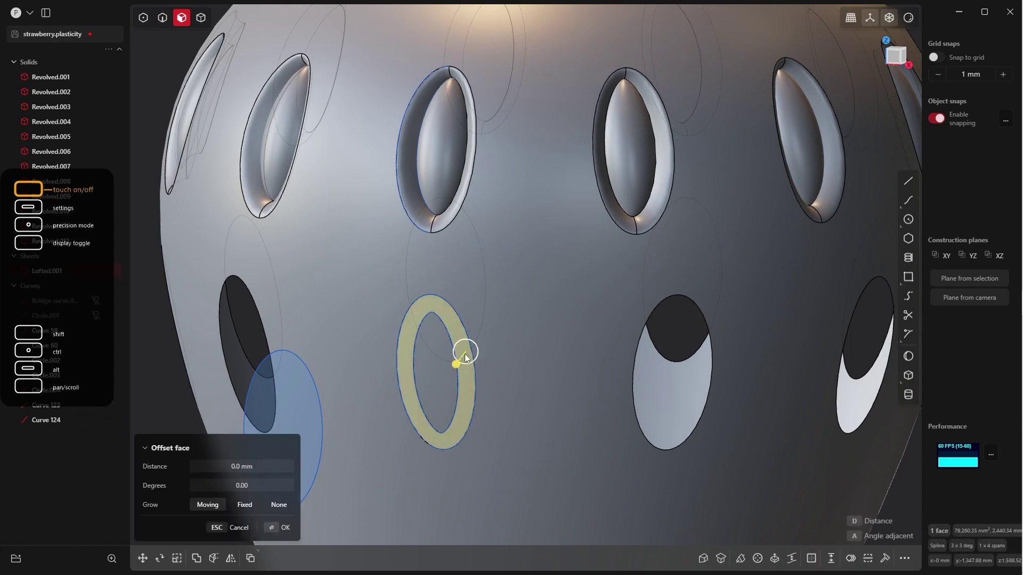
{"action": "left_click", "coordinate": [441, 370], "text": "shift"}
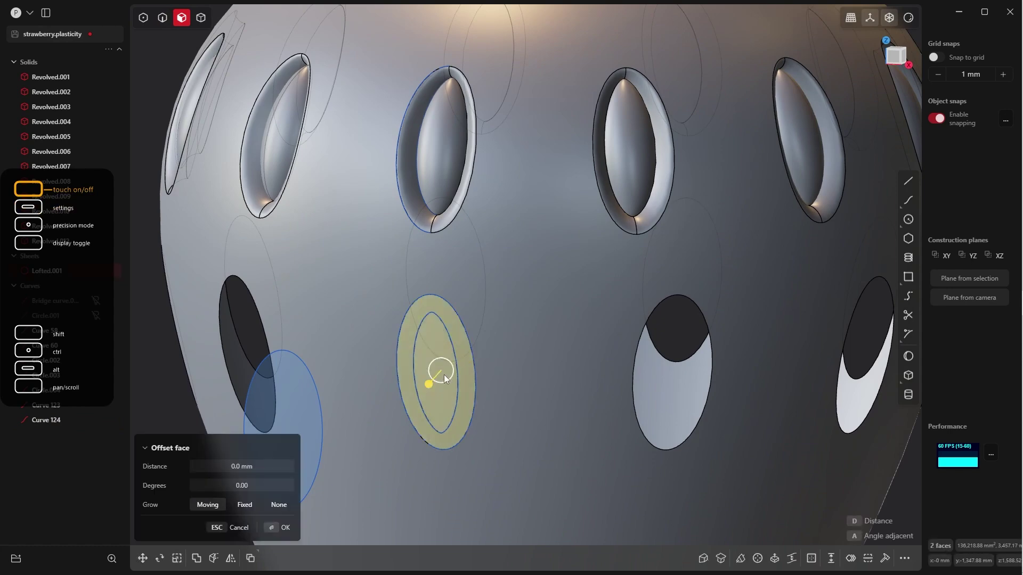
{"action": "key", "text": "Escape"}
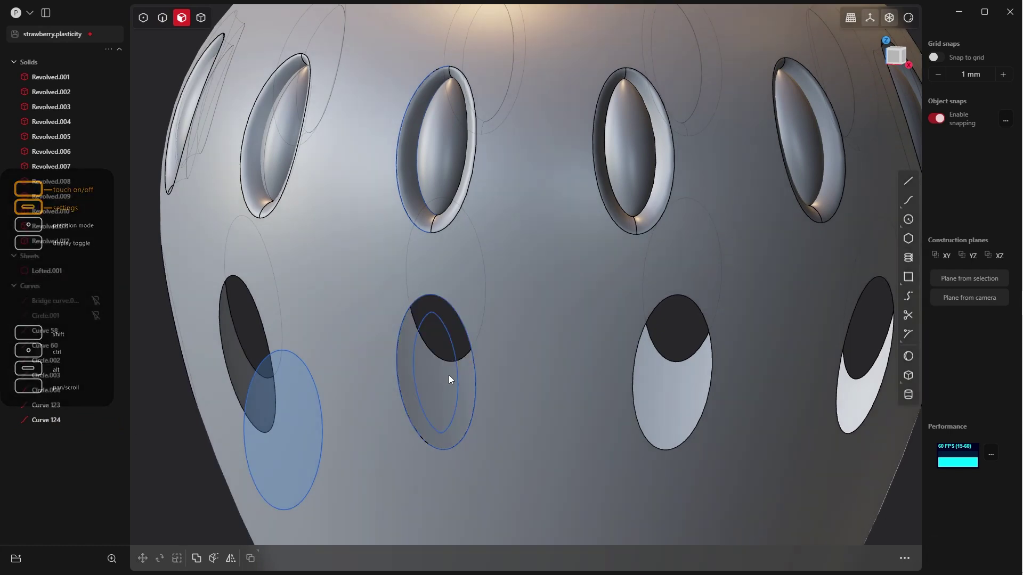
Move the inner ellipse curve about 69.3 mm along Y into the body
{"action": "scroll", "coordinate": [469, 362], "scroll_direction": "down", "scroll_amount": 4}
{"action": "scroll", "coordinate": [486, 373], "scroll_direction": "up", "scroll_amount": 4}
{"action": "scroll", "coordinate": [506, 416], "scroll_direction": "up", "scroll_amount": 2}
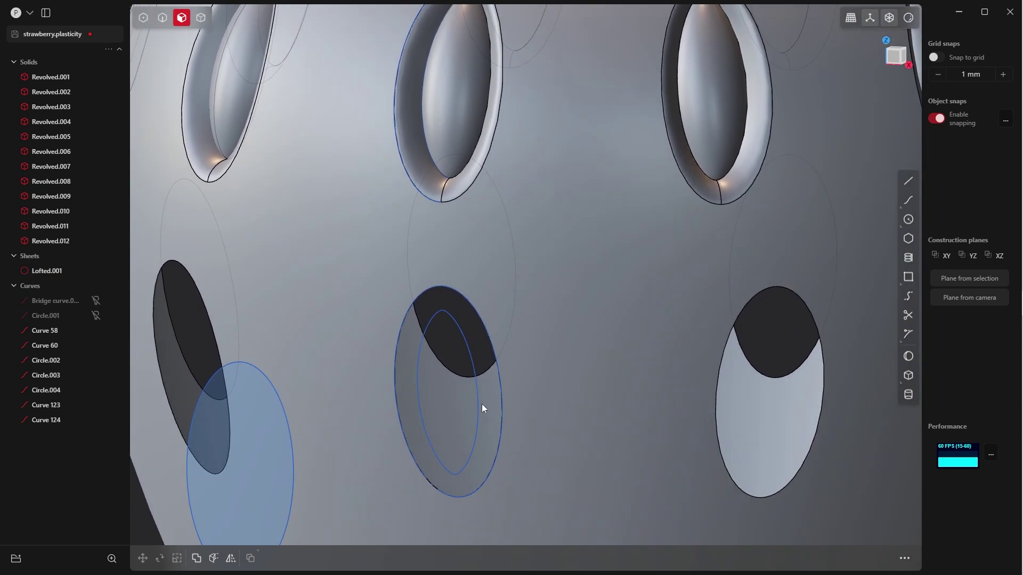
{"action": "middle_click", "coordinate": [484, 388]}
{"action": "left_click", "coordinate": [506, 403]}
{"action": "left_click", "coordinate": [477, 395]}
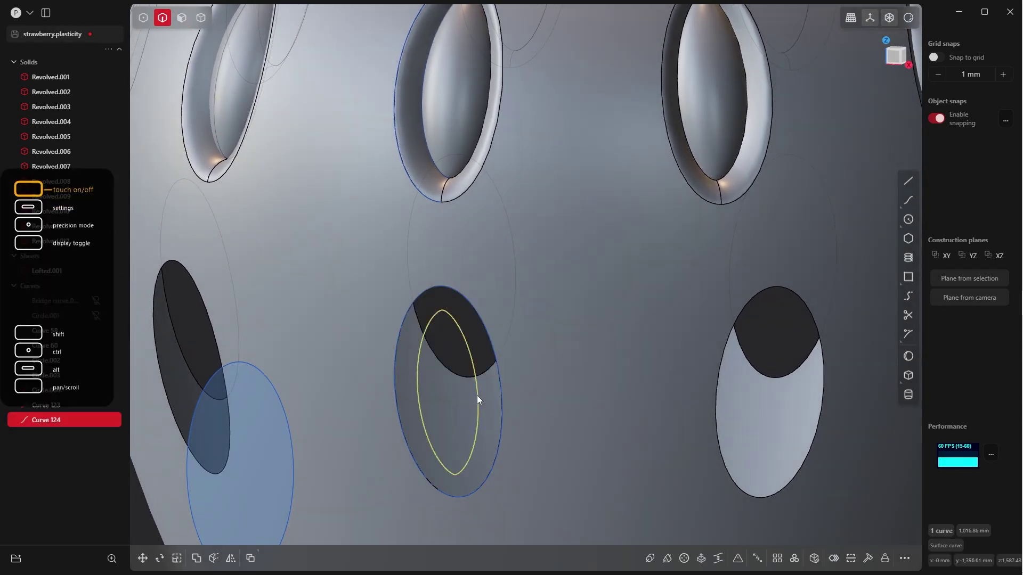
{"action": "middle_click_drag", "start_coordinate": [477, 395], "coordinate": [432, 361]}
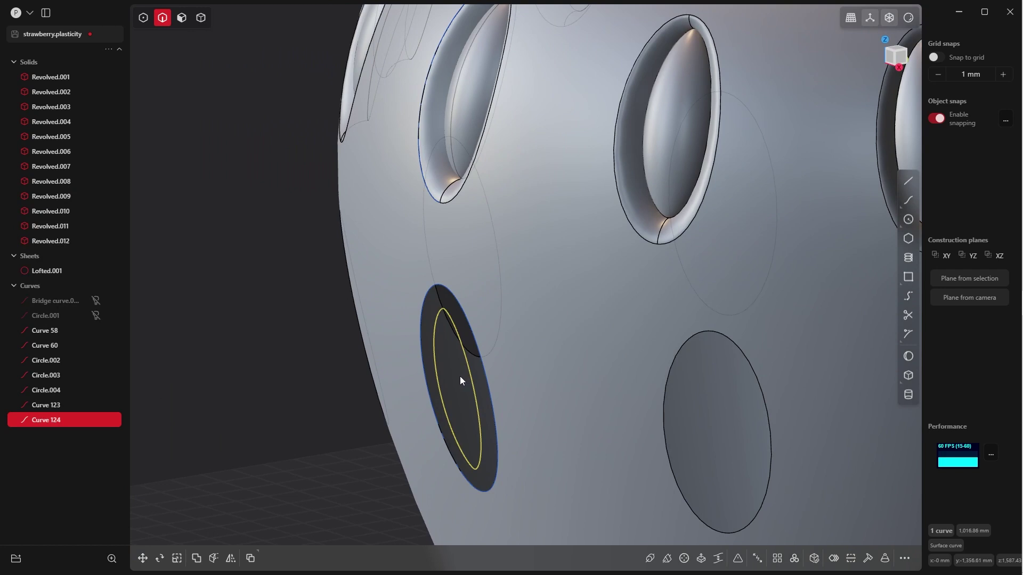
{"action": "key", "text": "g"}
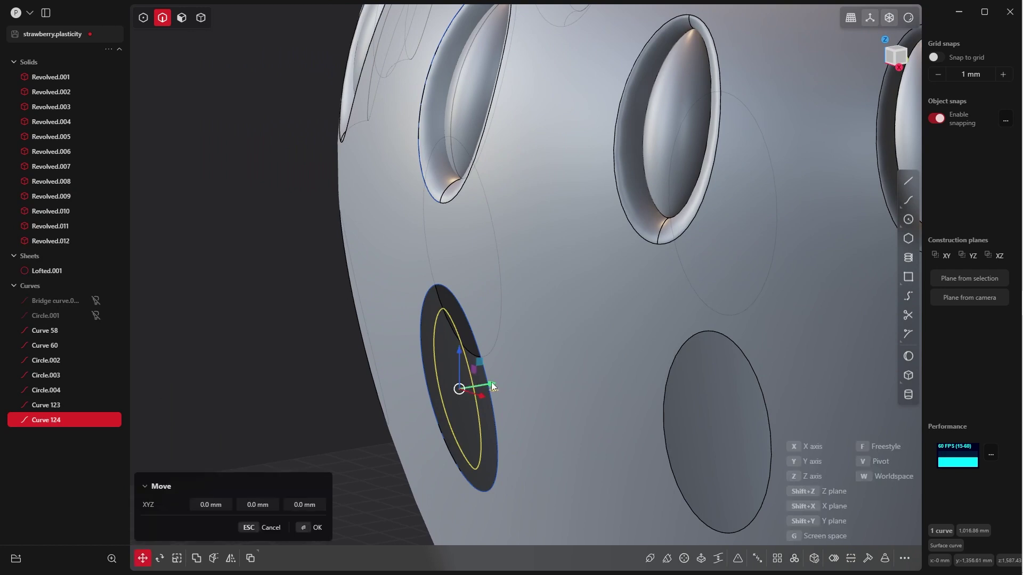
{"action": "left_click_drag", "start_coordinate": [491, 382], "coordinate": [512, 379]}
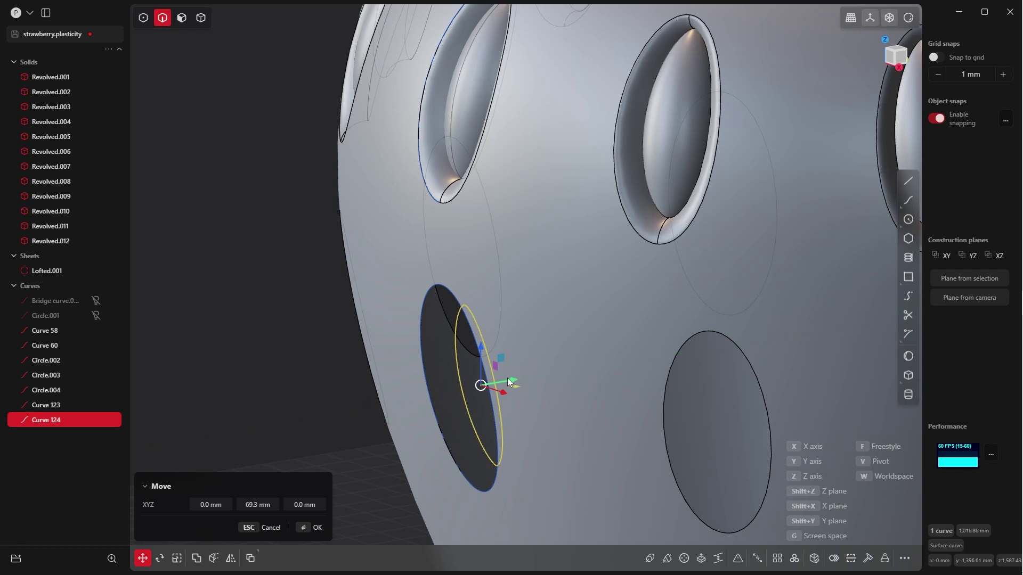
{"action": "middle_click_drag", "start_coordinate": [507, 381], "coordinate": [594, 303]}
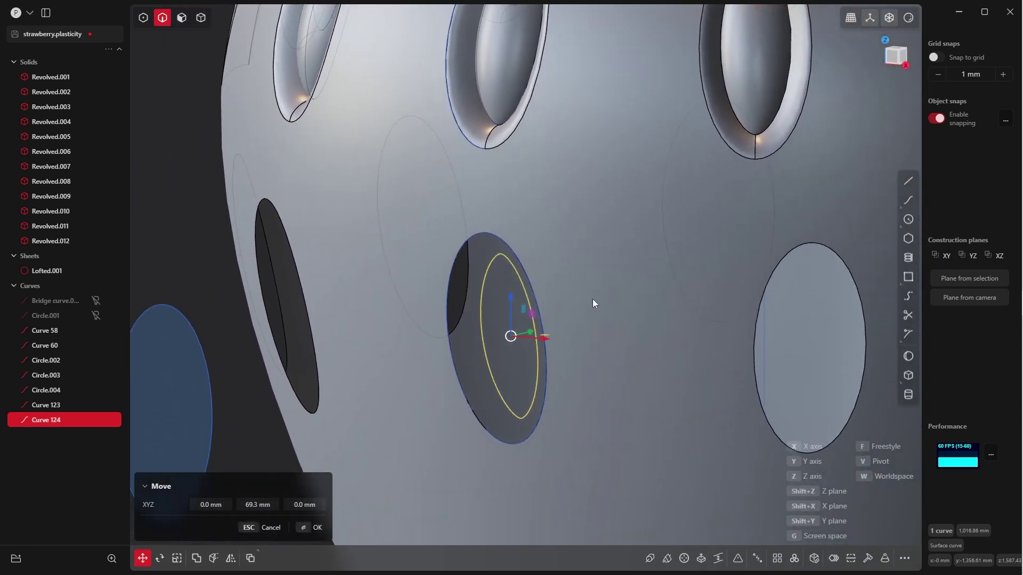
{"action": "left_click", "coordinate": [314, 527]}
Isolate the front opening's outer and inner ellipse curves and view them from the front
{"action": "scroll", "coordinate": [575, 336], "scroll_direction": "up", "scroll_amount": 3}
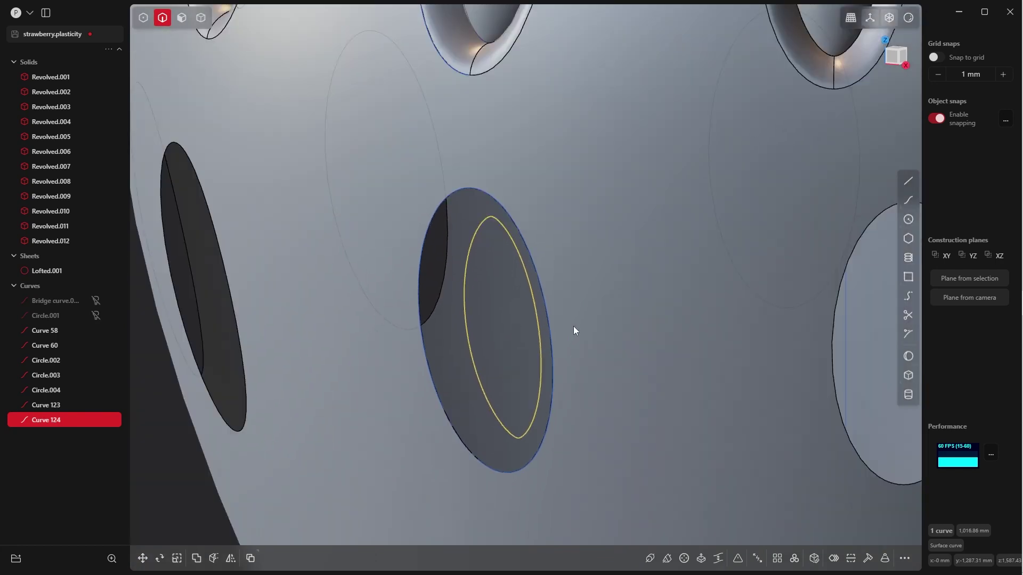
{"action": "scroll", "coordinate": [573, 326], "scroll_direction": "down", "scroll_amount": 3}
{"action": "middle_click_drag", "start_coordinate": [568, 304], "coordinate": [605, 315]}
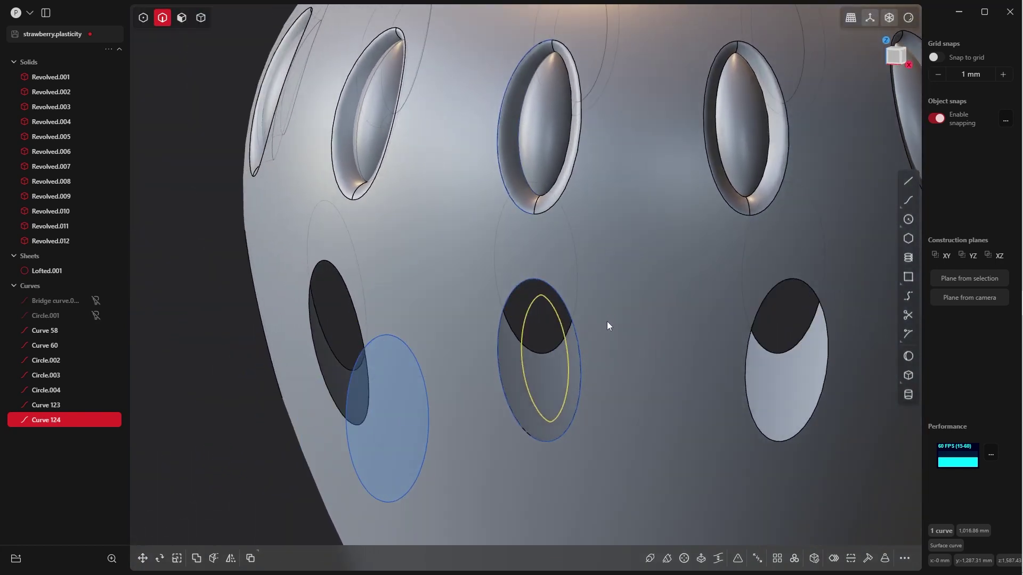
{"action": "left_click", "coordinate": [514, 294]}
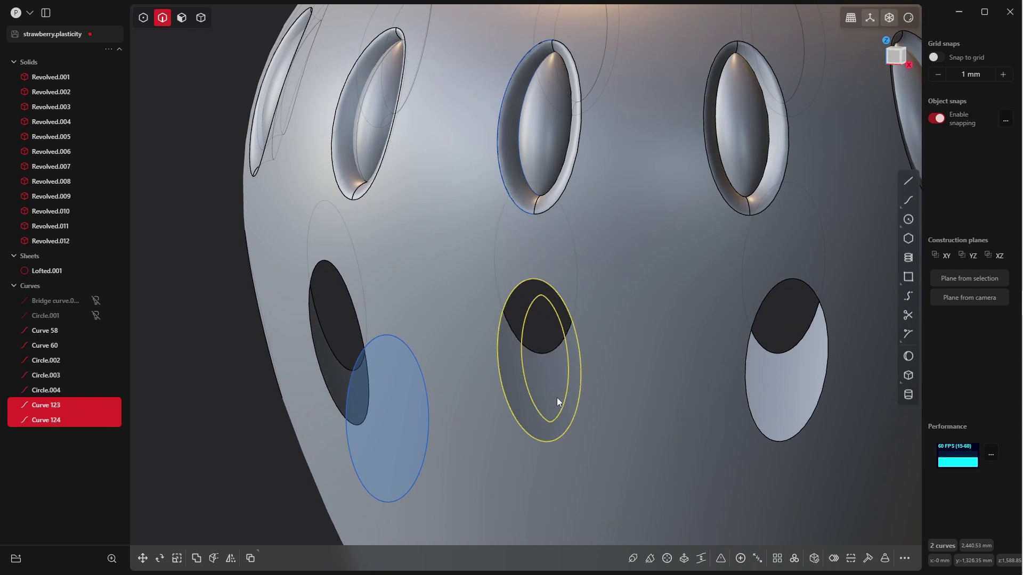
{"action": "key", "text": "shift+h"}
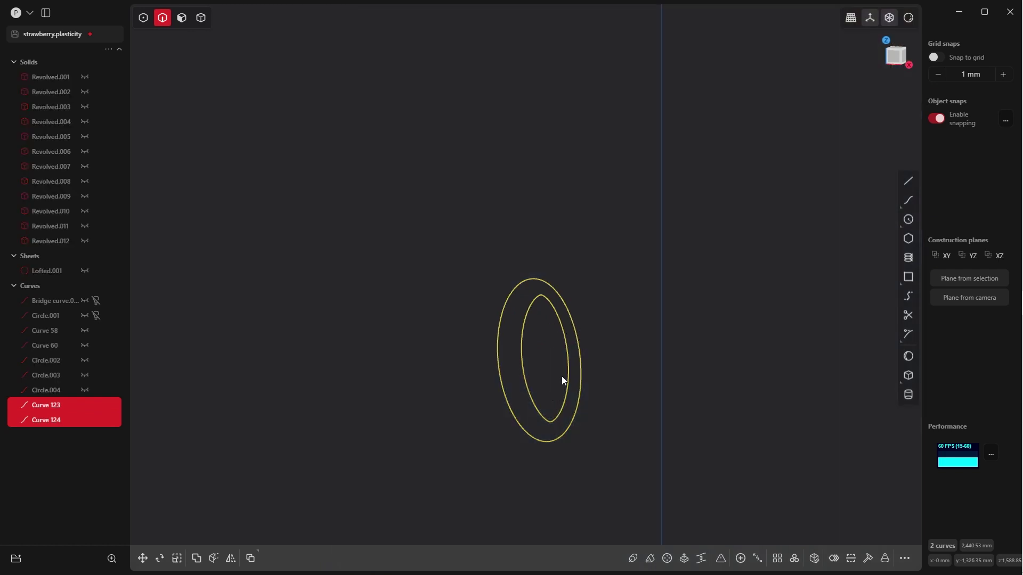
{"action": "key", "text": "grave"}
{"action": "left_click", "coordinate": [536, 340]}
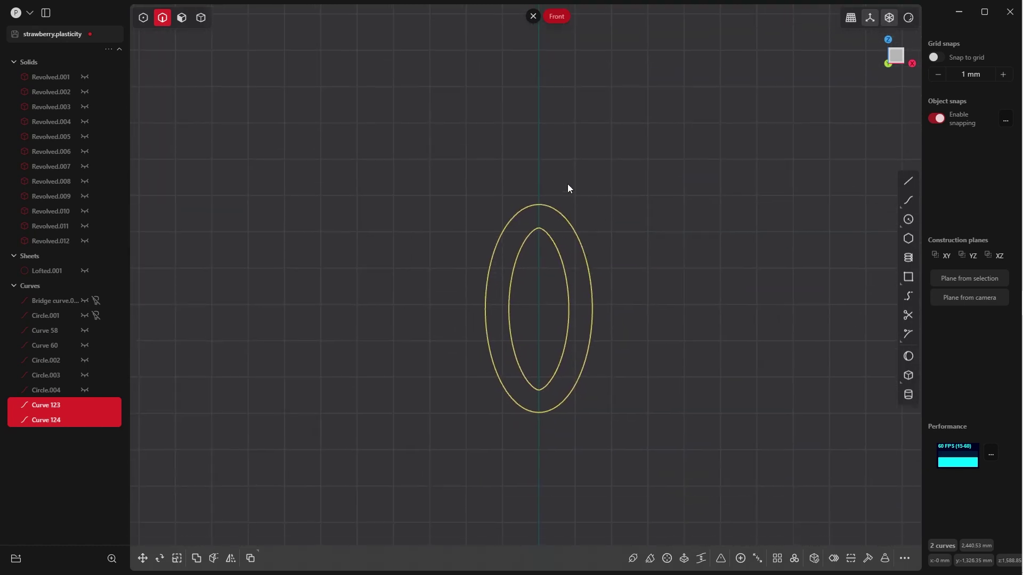
Draw a vertical line about 1,013 mm long on the Z axis, passing through the centre of both ellipse curves
{"action": "key", "text": "Escape"}
{"action": "key", "text": "l"}
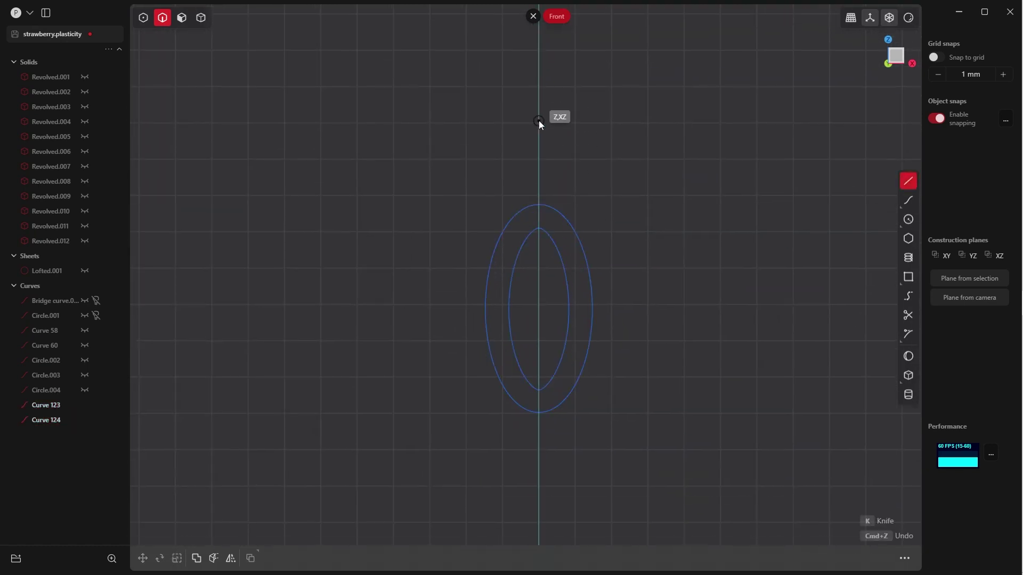
{"action": "left_click", "coordinate": [539, 120]}
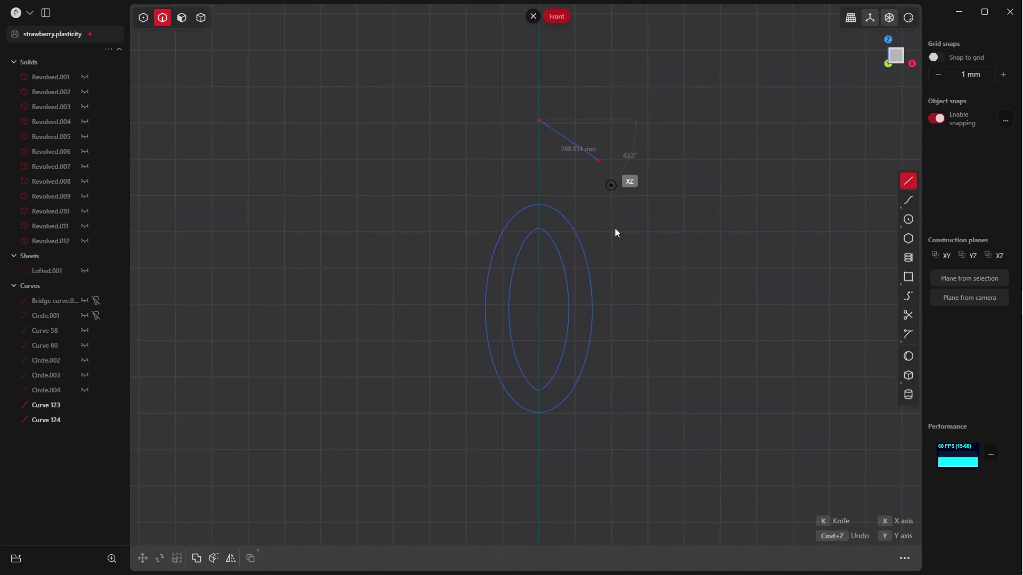
{"action": "left_click", "coordinate": [539, 488]}
{"action": "right_click", "coordinate": [676, 388]}
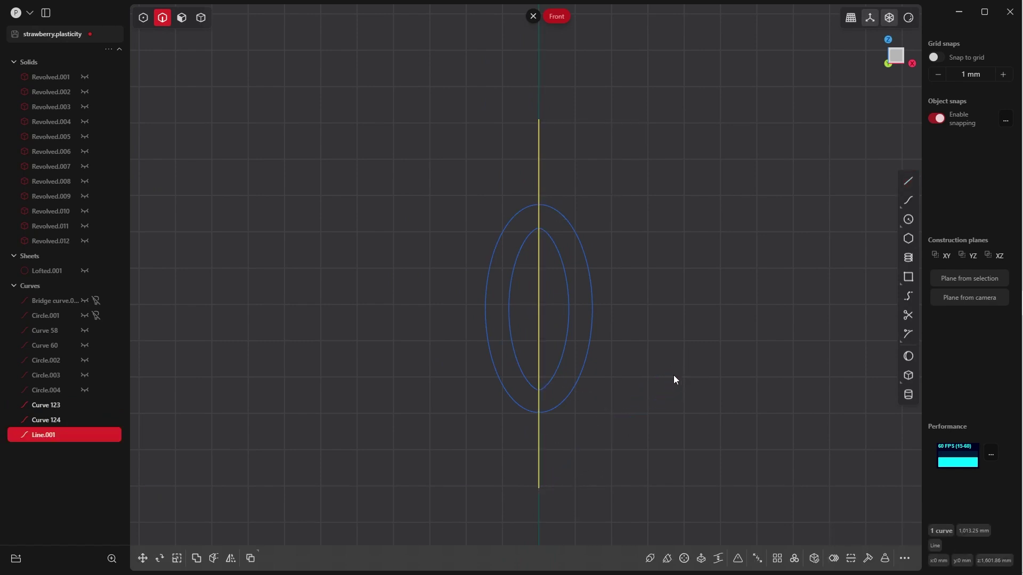
{"action": "key", "text": "Escape"}
Cut the inner ellipse curve into two halves, using the vertical centre line as the cutter
{"action": "left_click", "coordinate": [568, 290]}
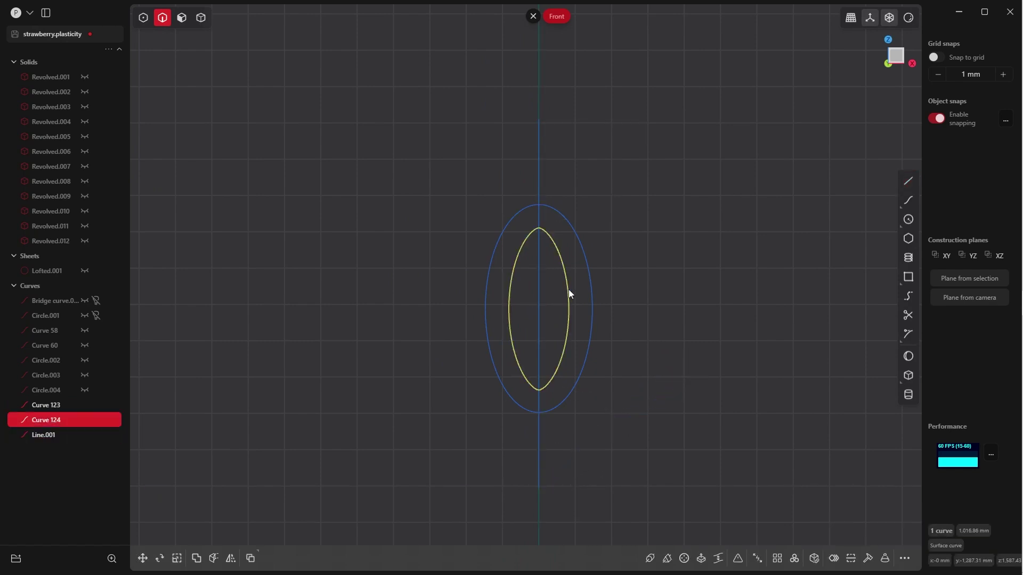
{"action": "key", "text": "c"}
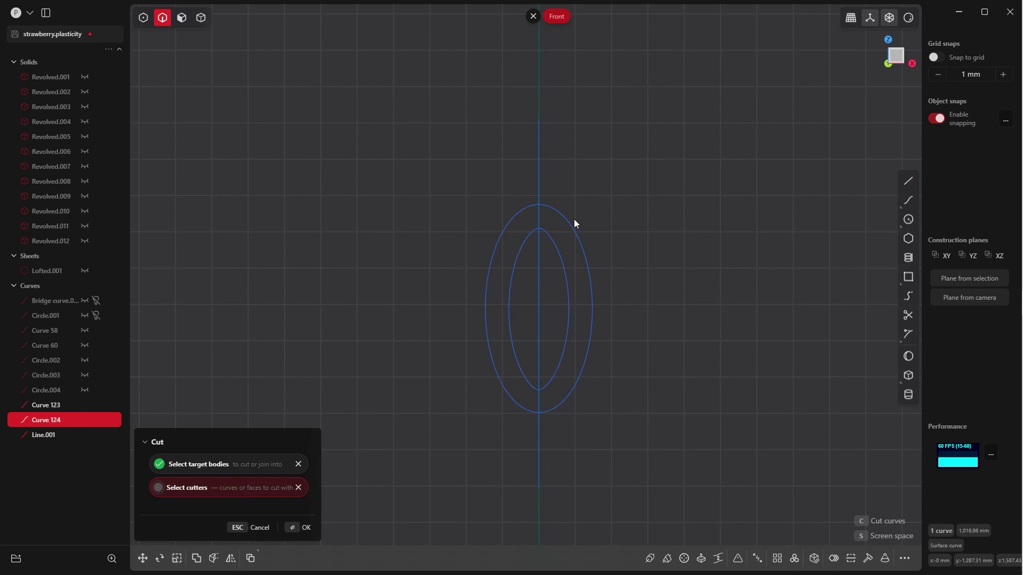
{"action": "left_click", "coordinate": [539, 171]}
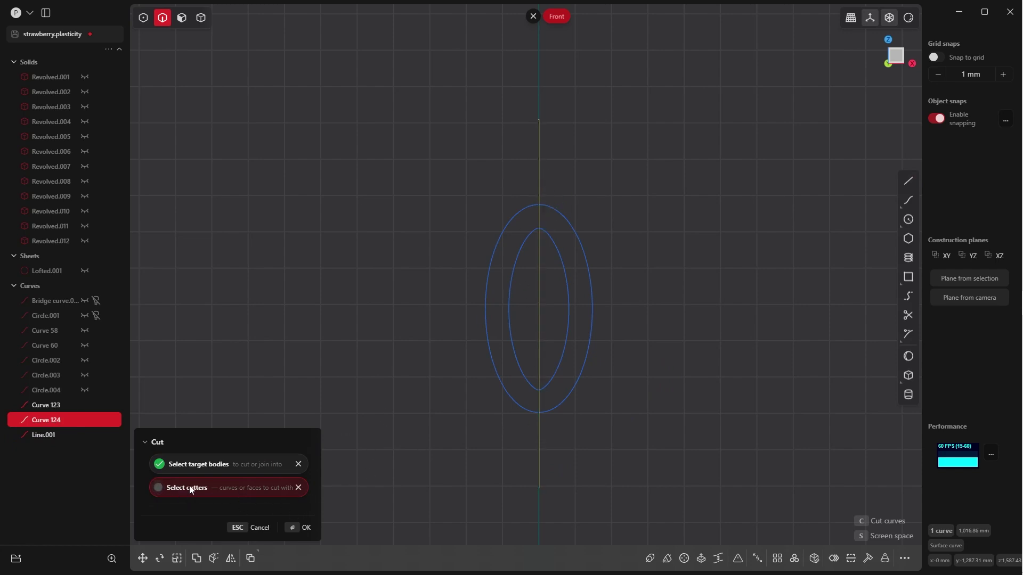
{"action": "left_click", "coordinate": [302, 528]}
{"action": "left_click", "coordinate": [672, 303]}
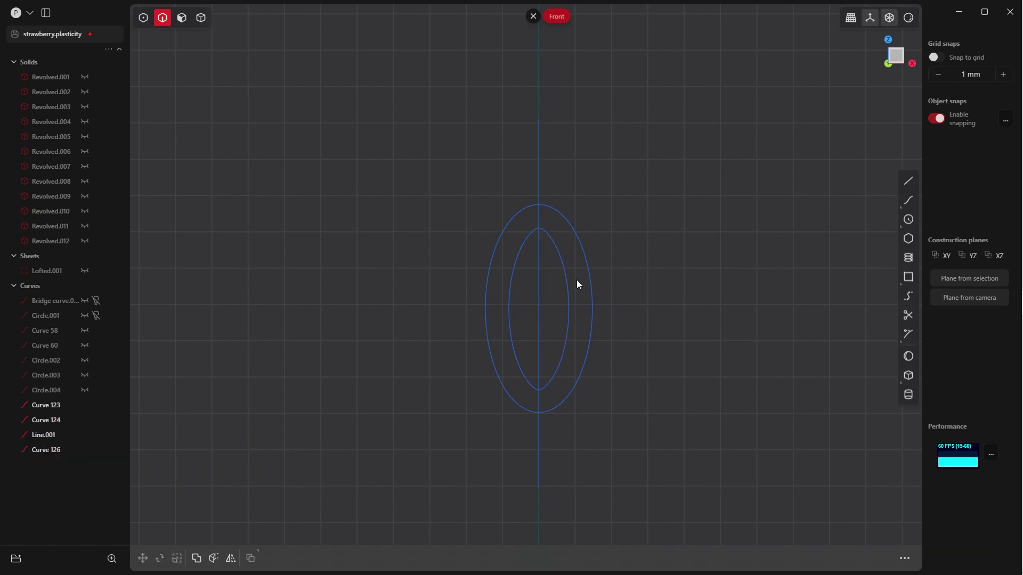
Cut the outer ellipse into two halves with the vertical centre line
{"action": "left_click", "coordinate": [582, 244]}
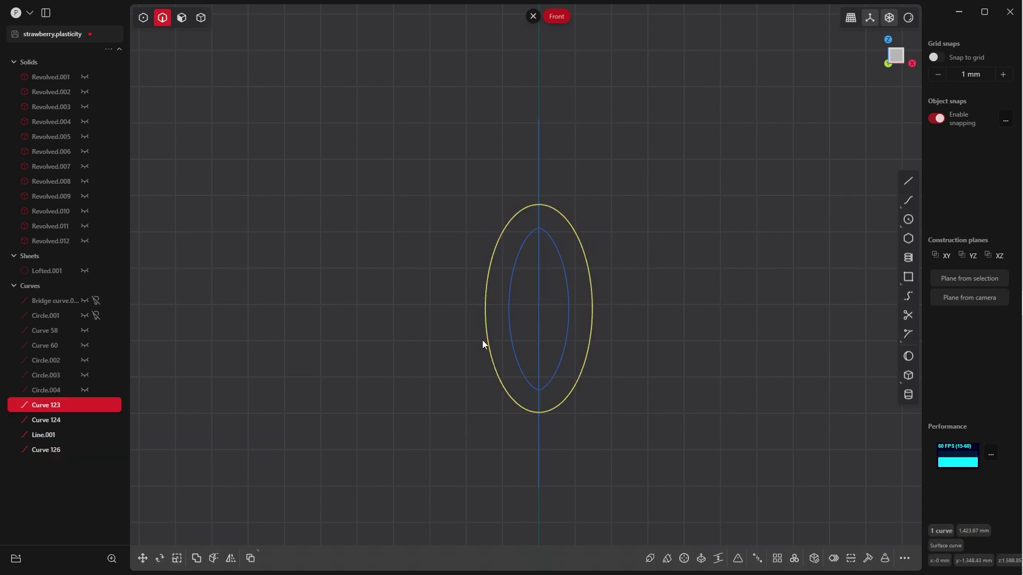
{"action": "left_click", "coordinate": [538, 180], "text": "shift"}
{"action": "left_click", "coordinate": [556, 222]}
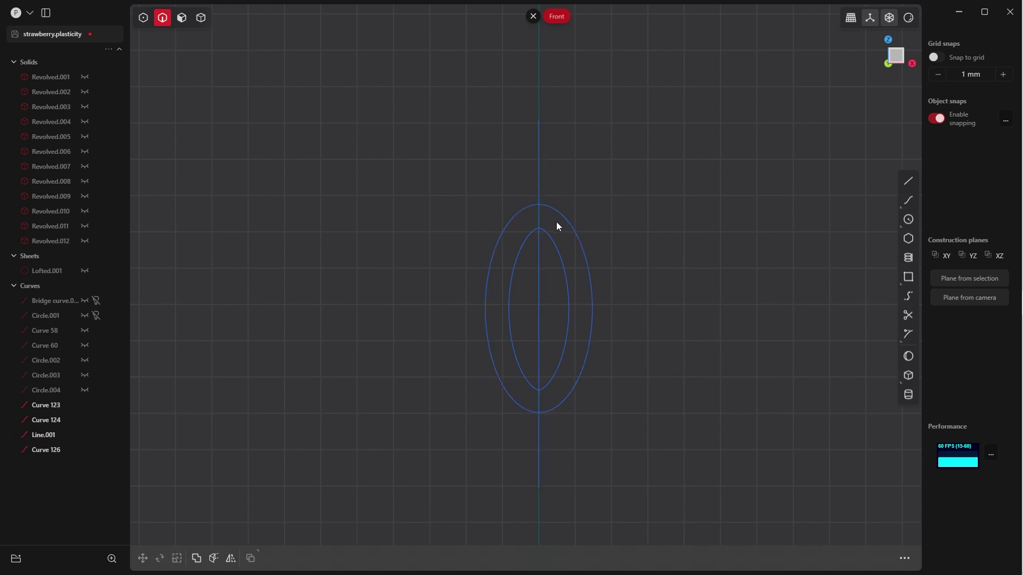
{"action": "left_click", "coordinate": [559, 213]}
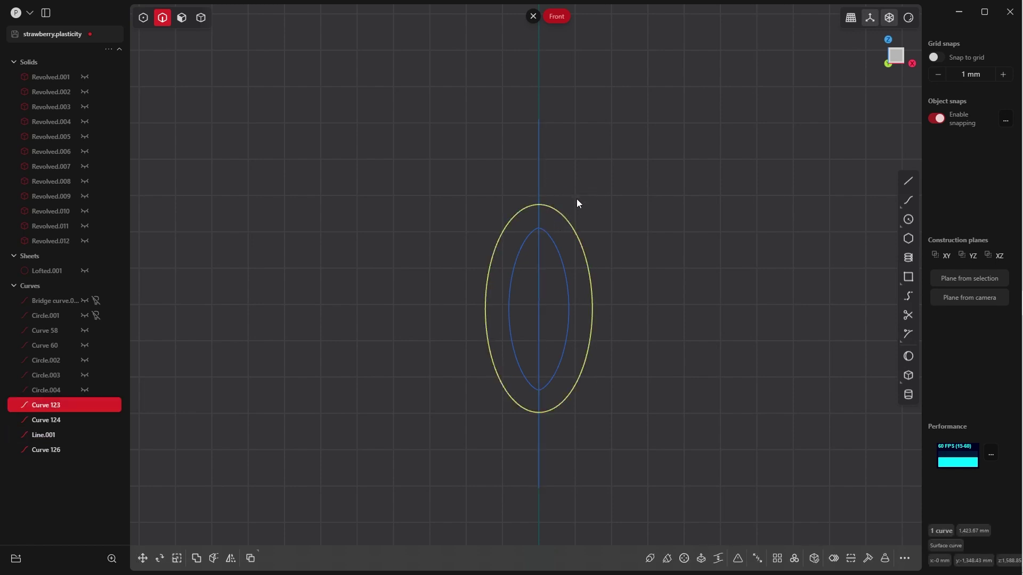
{"action": "key", "text": "c"}
{"action": "left_click", "coordinate": [538, 183]}
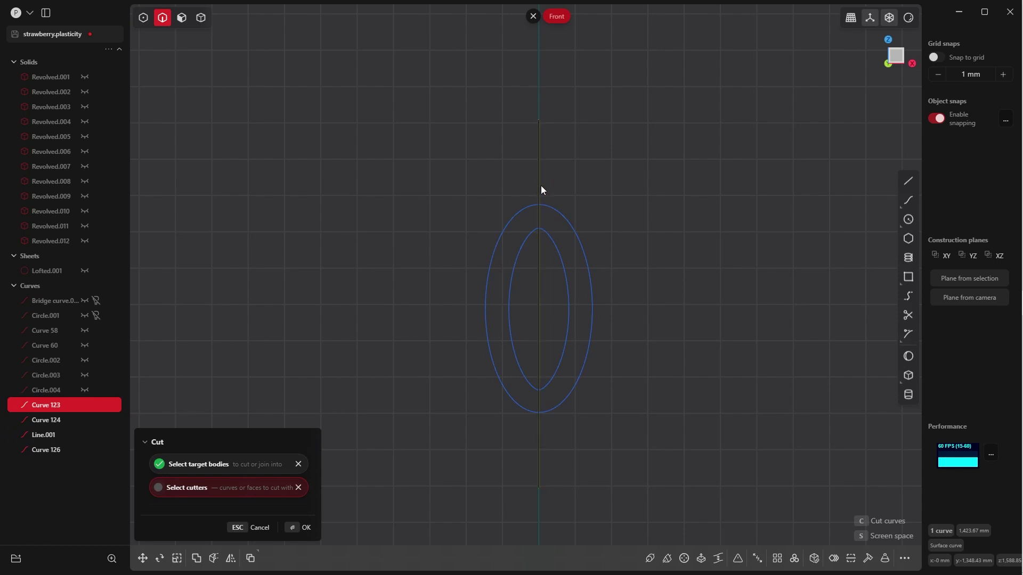
{"action": "left_click", "coordinate": [298, 529]}
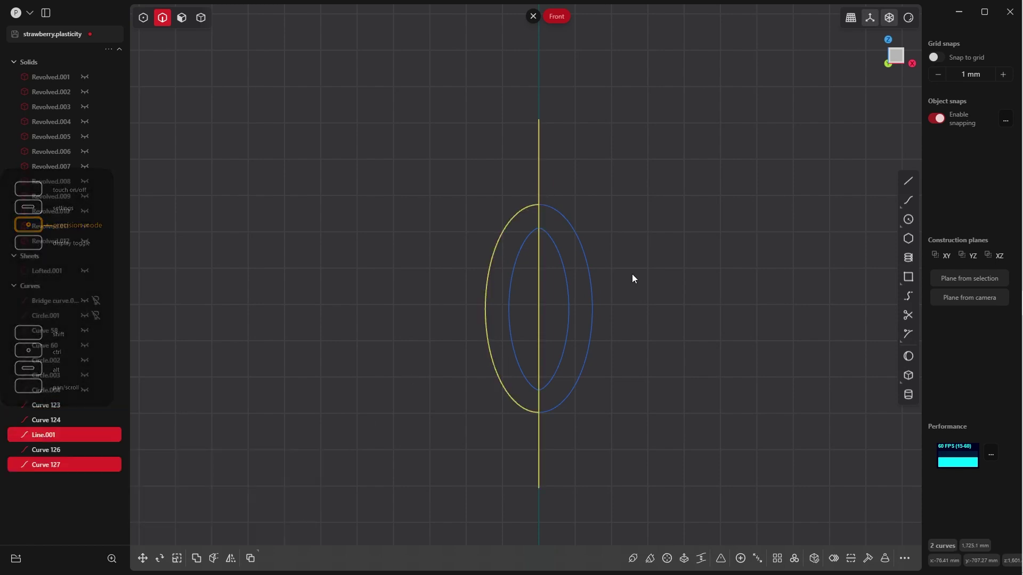
Delete the vertical line and the +X halves of both ellipses, keeping the opposite half-curves
{"action": "left_click", "coordinate": [601, 255]}
{"action": "key", "text": "Tab"}
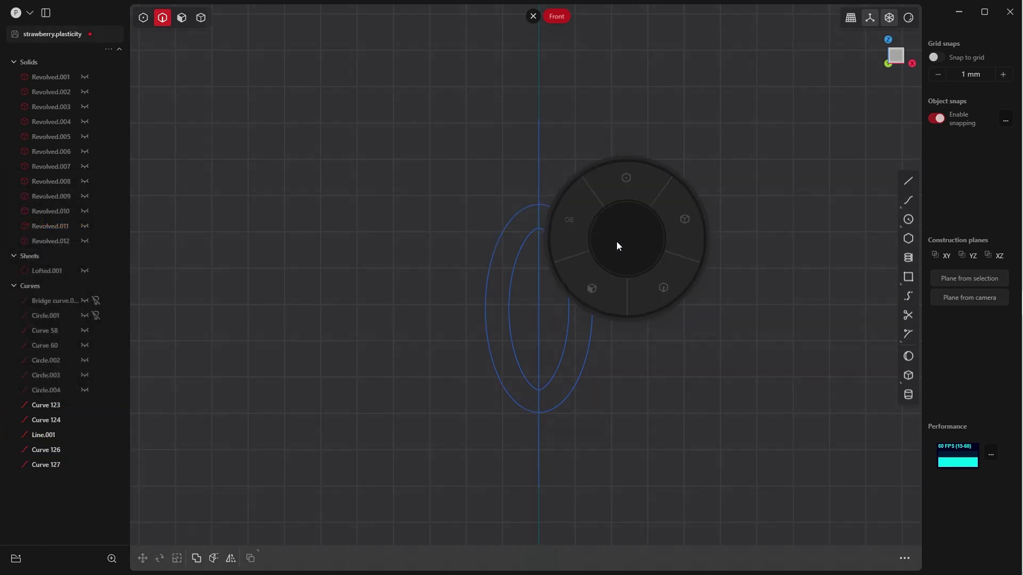
{"action": "left_click", "coordinate": [659, 294]}
{"action": "left_click_drag", "start_coordinate": [670, 286], "coordinate": [531, 338]}
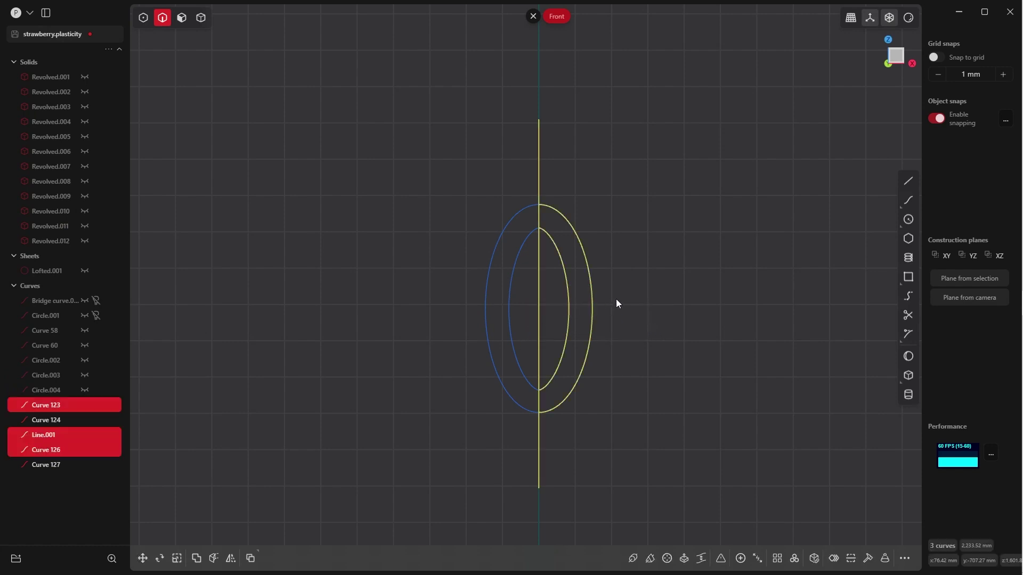
{"action": "key", "text": "Delete"}
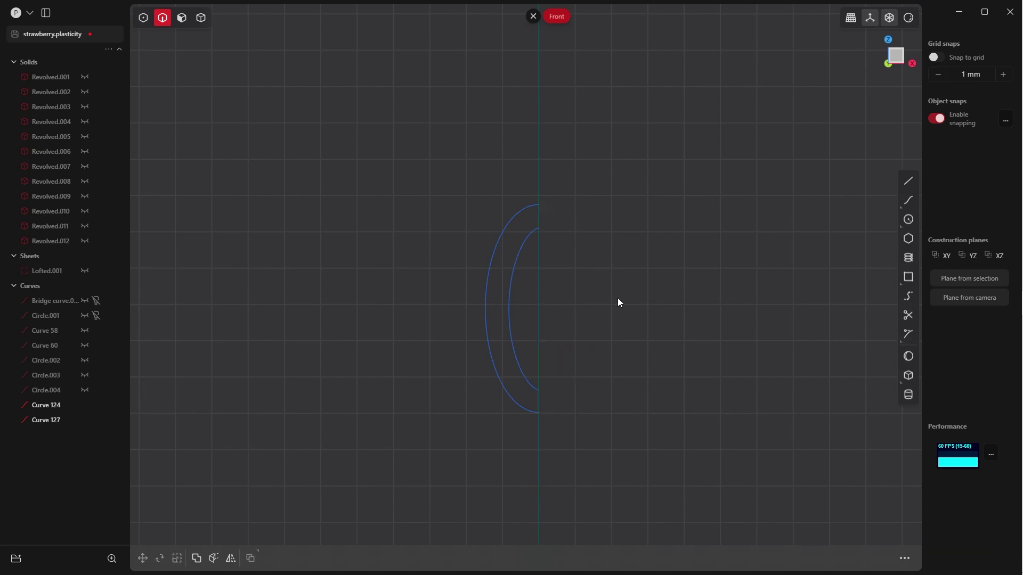
Draw lines along the Y axis from the inner half-curve's ends, about 250 mm at the upper end and 280 mm at the lower
{"action": "middle_click_drag", "start_coordinate": [582, 244], "coordinate": [483, 339]}
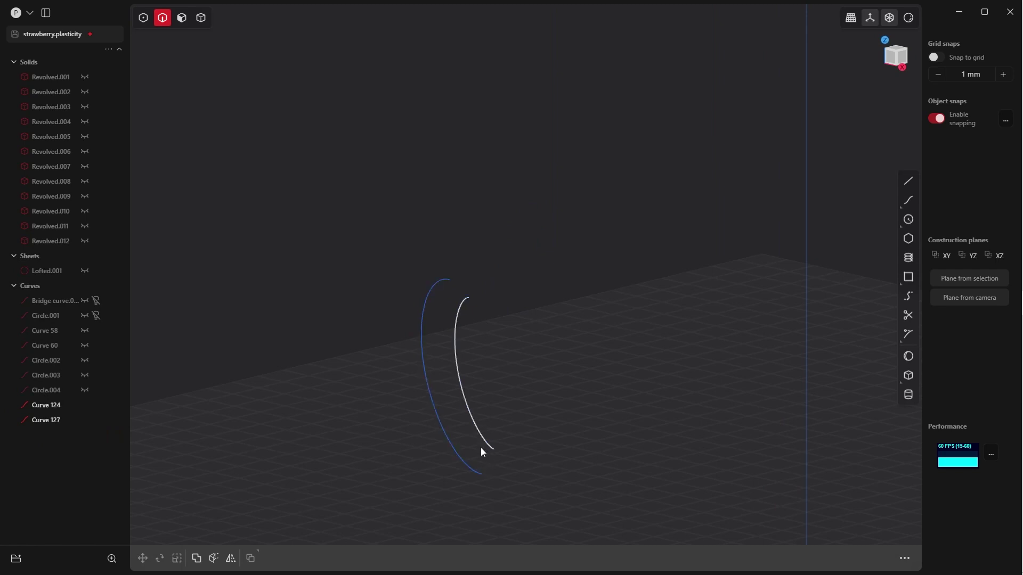
{"action": "middle_click_drag", "start_coordinate": [482, 459], "coordinate": [516, 380], "text": "shift"}
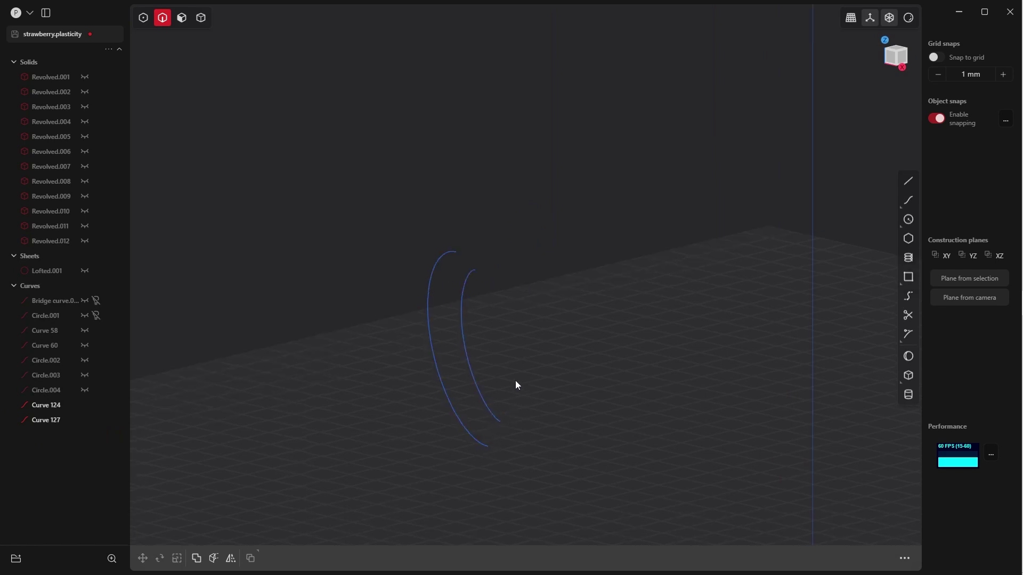
{"action": "middle_click_drag", "start_coordinate": [513, 299], "coordinate": [489, 328], "text": "shift"}
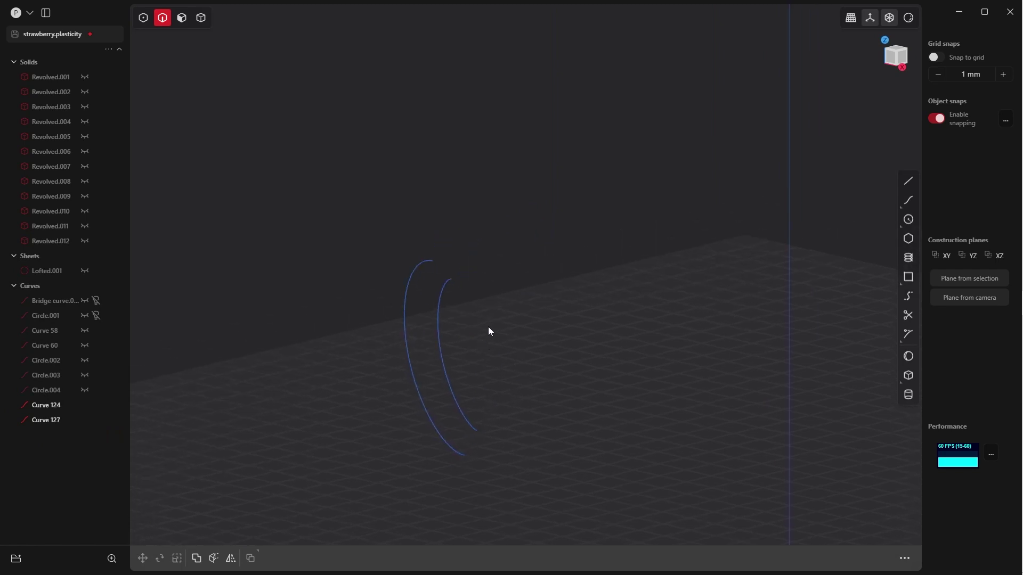
{"action": "key", "text": "l"}
{"action": "left_click", "coordinate": [451, 277]}
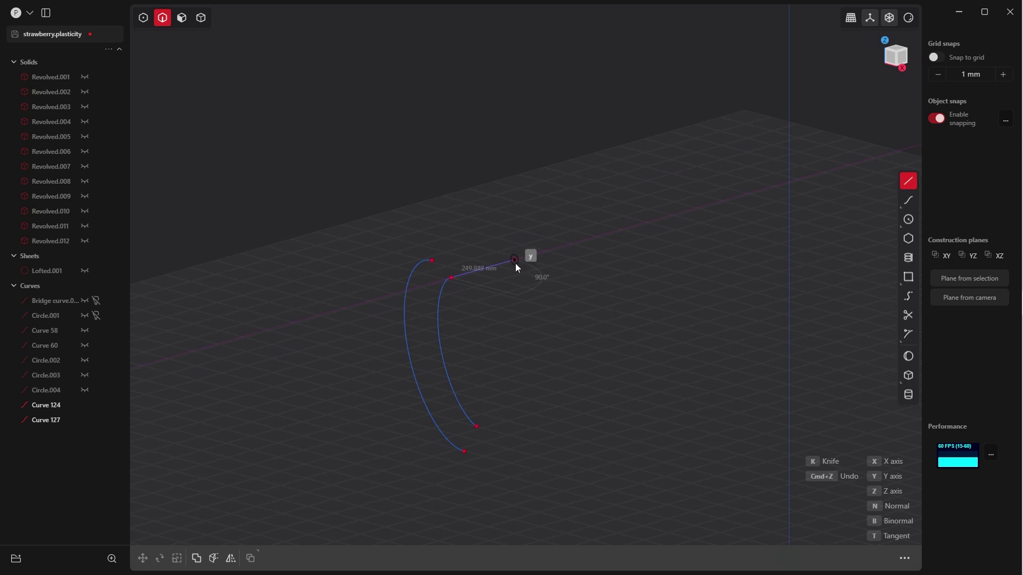
{"action": "left_click", "coordinate": [515, 261]}
{"action": "key", "text": "Escape"}
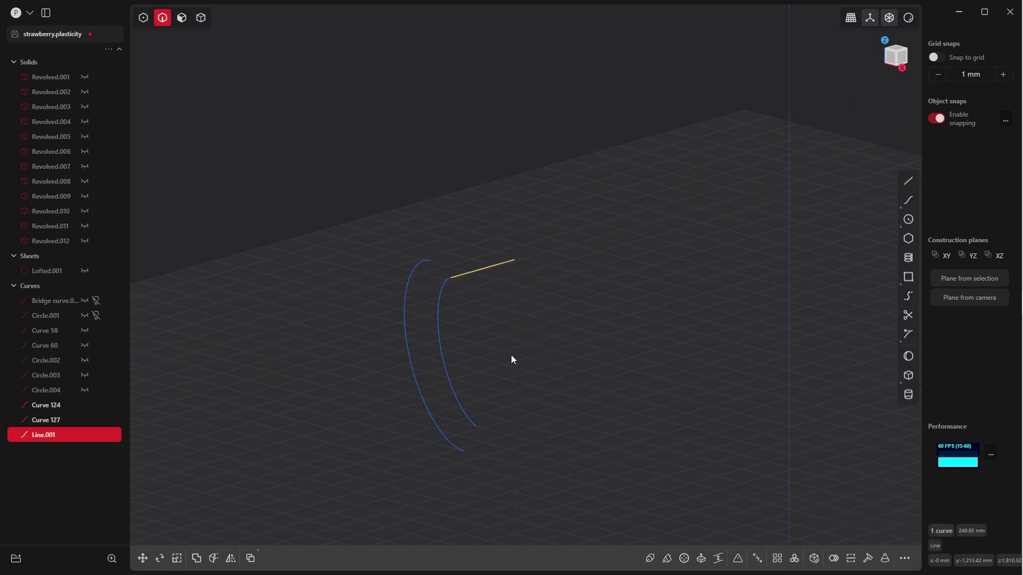
{"action": "mouse_move", "coordinate": [504, 358]}
{"action": "middle_mouse_down"}
{"action": "mouse_move", "coordinate": [476, 350]}
{"action": "mouse_move", "coordinate": [495, 352]}
{"action": "middle_mouse_up"}
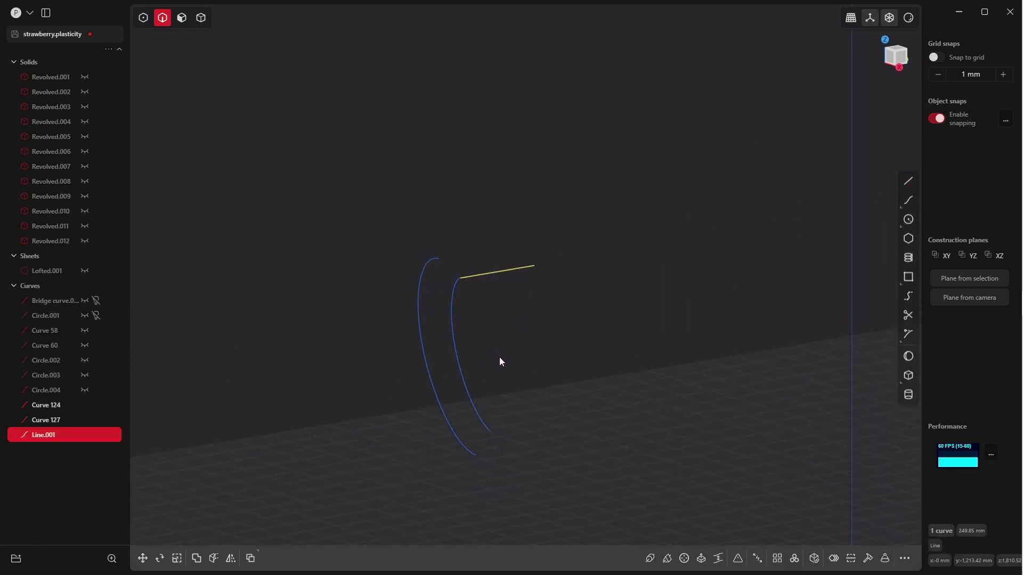
{"action": "key", "text": "shift+a"}
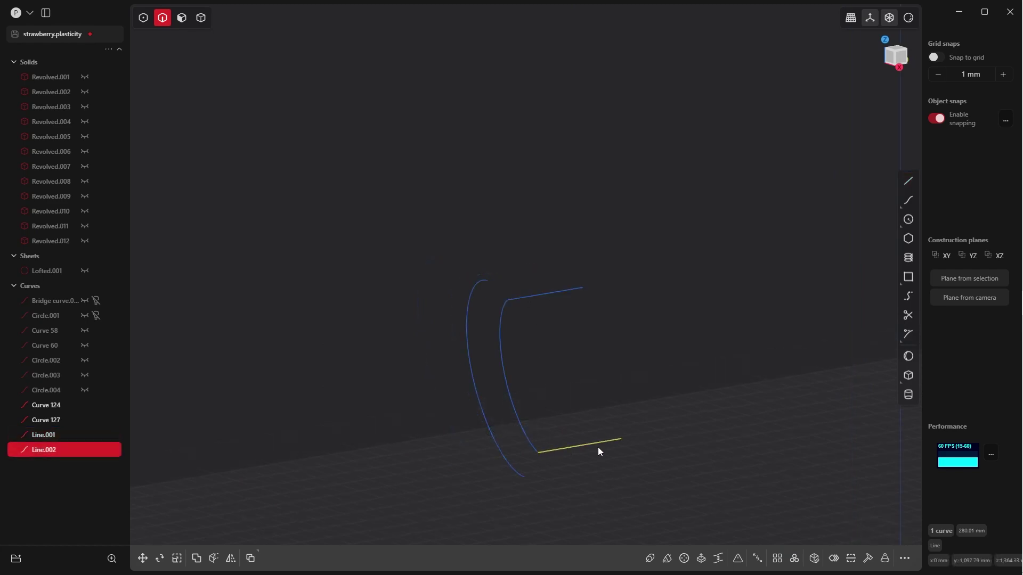
Draw a line about 237 mm long from the outer half-curve's upper end, extending upward along its normal
{"action": "middle_click_drag", "start_coordinate": [602, 427], "coordinate": [508, 309]}
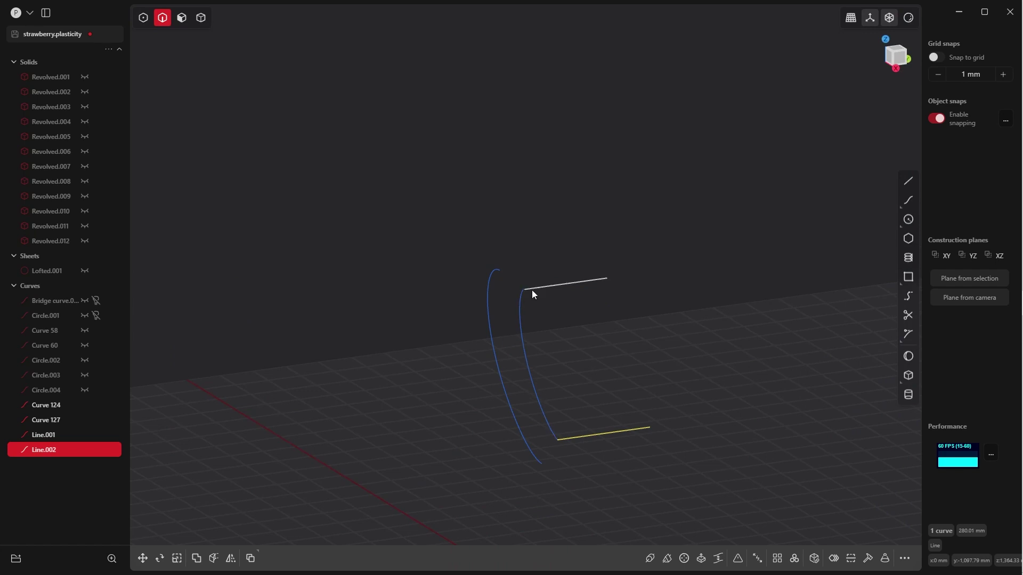
{"action": "key", "text": "l"}
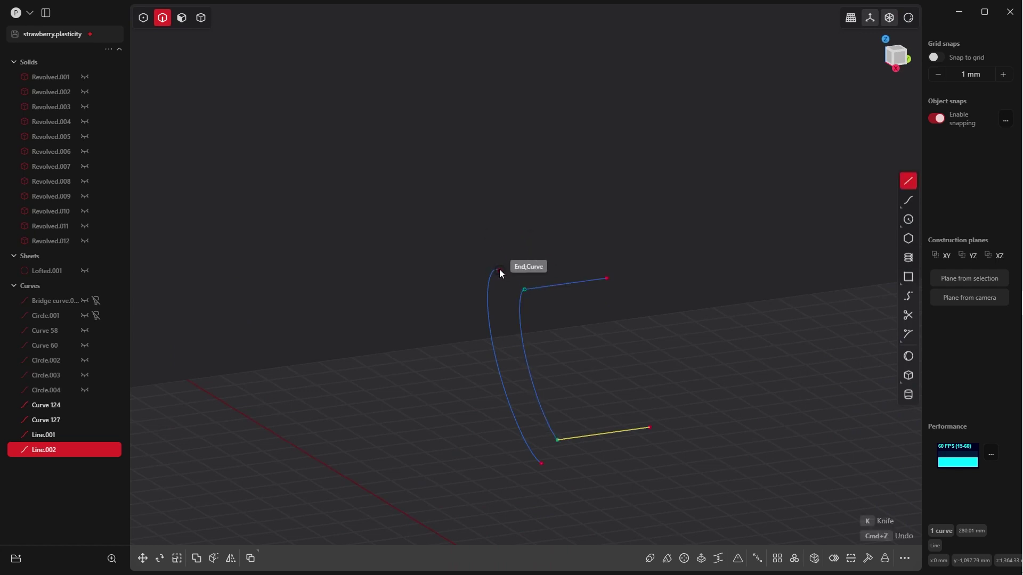
{"action": "left_click", "coordinate": [500, 270]}
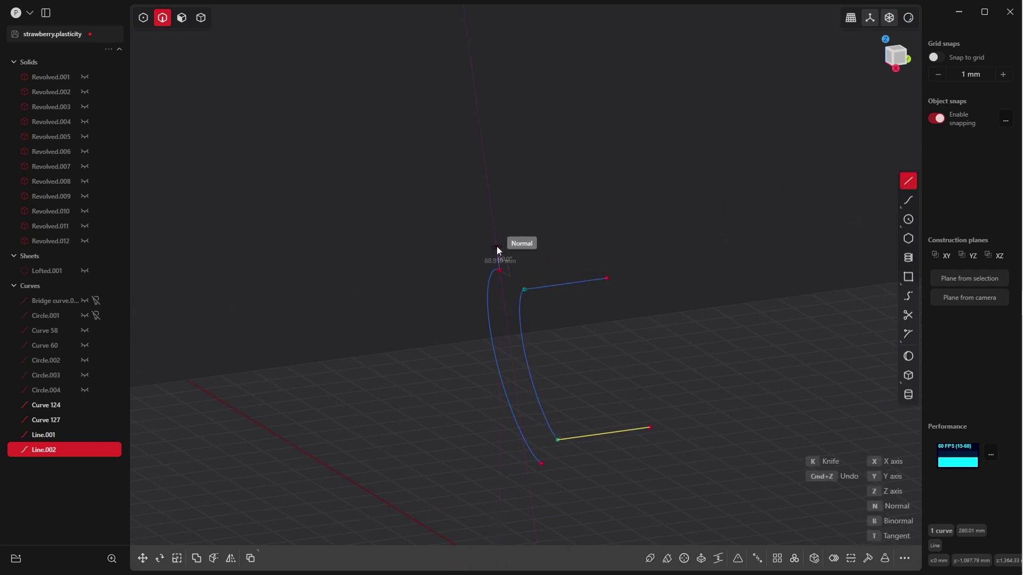
{"action": "left_click", "coordinate": [486, 191]}
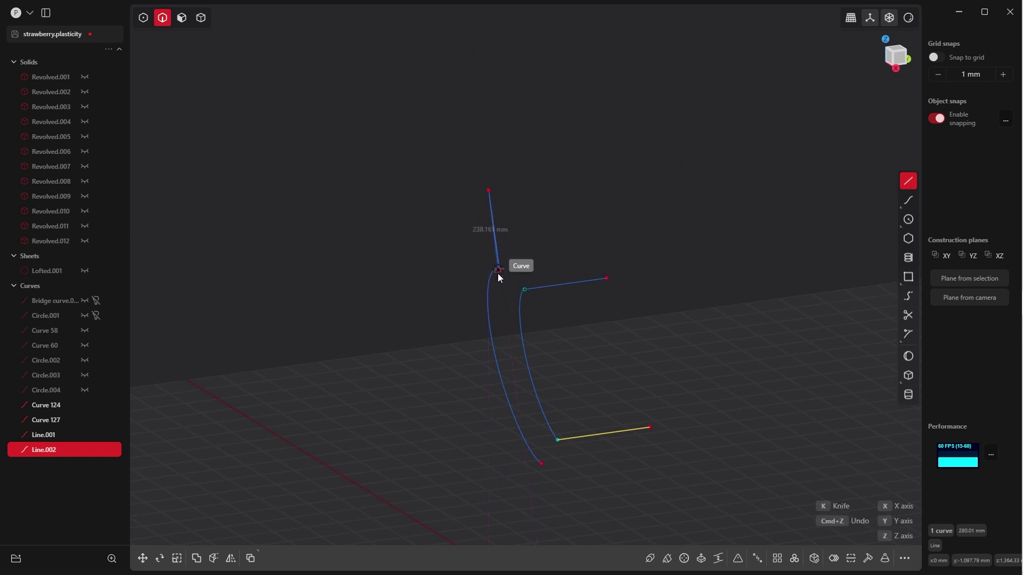
{"action": "left_click", "coordinate": [500, 272]}
{"action": "key", "text": "Escape"}
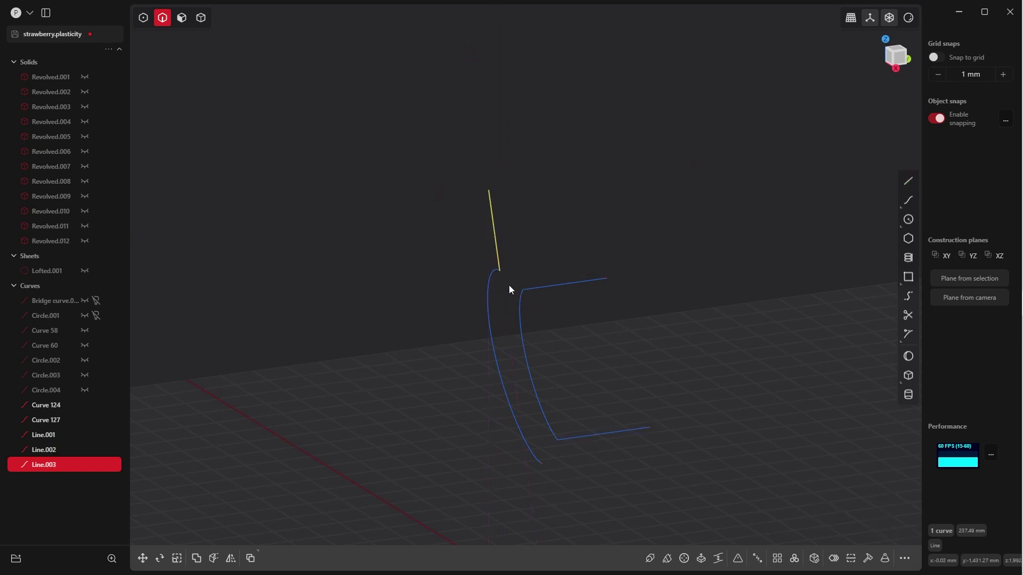
Draw a line about 303 mm long from the outer half-curve's lower end, extending downward along its normal
{"action": "middle_click_drag", "start_coordinate": [514, 296], "coordinate": [506, 264], "text": "shift"}
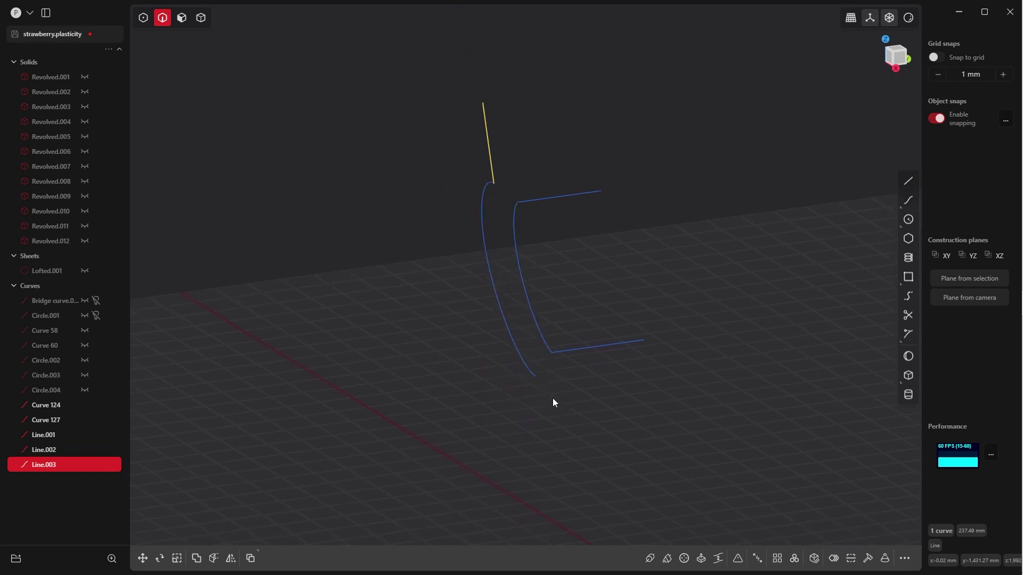
{"action": "key", "text": "l"}
{"action": "left_click", "coordinate": [536, 376]}
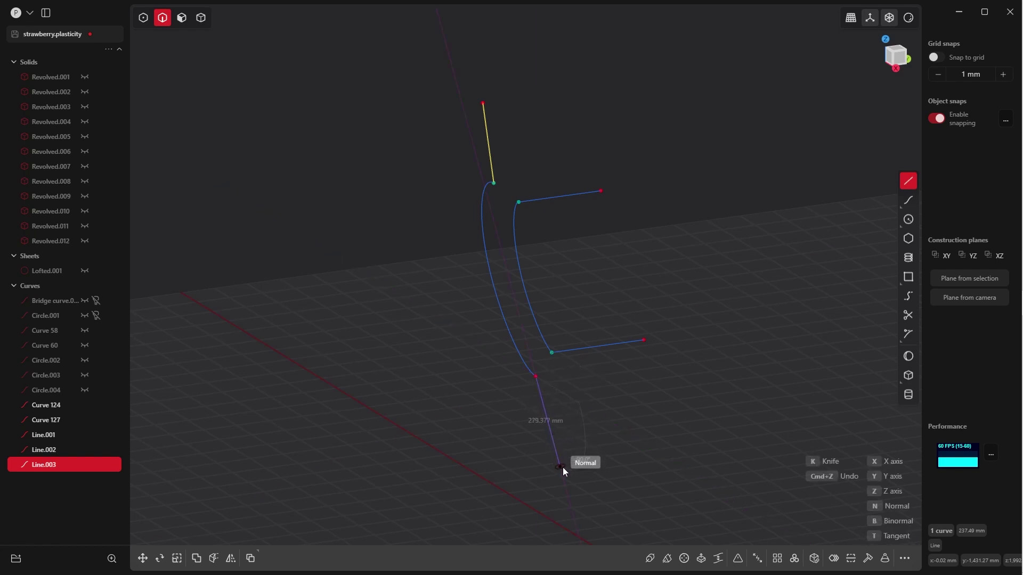
{"action": "left_click", "coordinate": [564, 474]}
{"action": "key", "text": "Escape"}
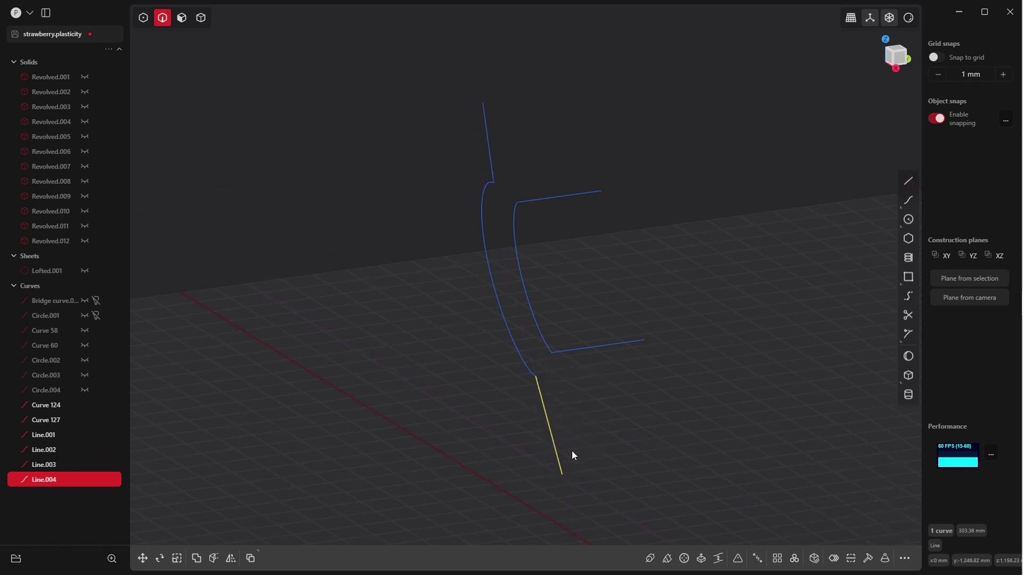
{"action": "left_click", "coordinate": [583, 424]}
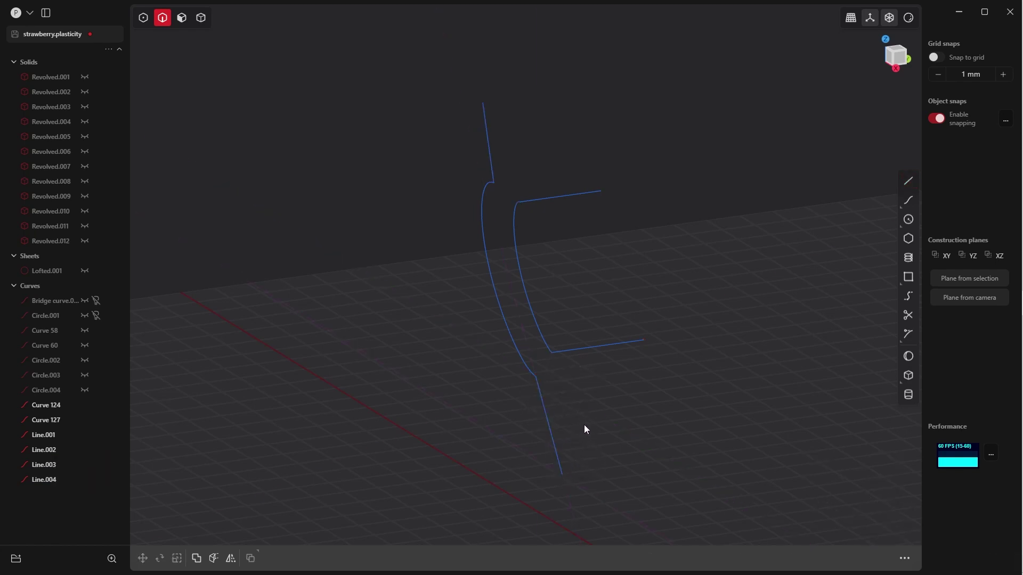
Disable the inner and outer half-ellipse curves so only the four straight lines stay in view
{"action": "left_click", "coordinate": [531, 310]}
{"action": "left_click", "coordinate": [505, 324]}
{"action": "mouse_move", "coordinate": [100, 410]}
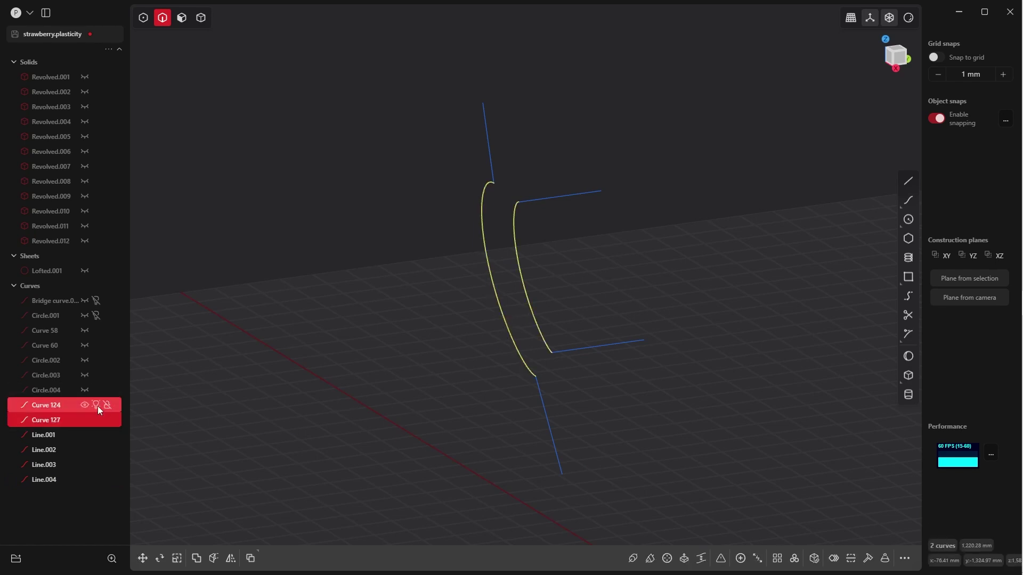
{"action": "left_click", "coordinate": [96, 405]}
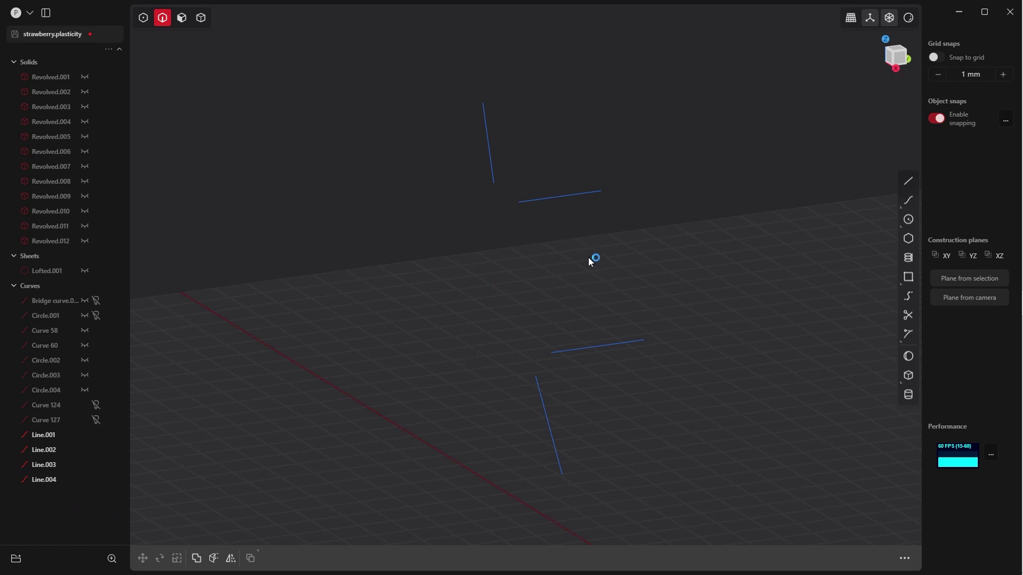
Bridge the facing end vertices of the two lower lines with G1 start and end curvature
{"action": "key", "text": "q"}
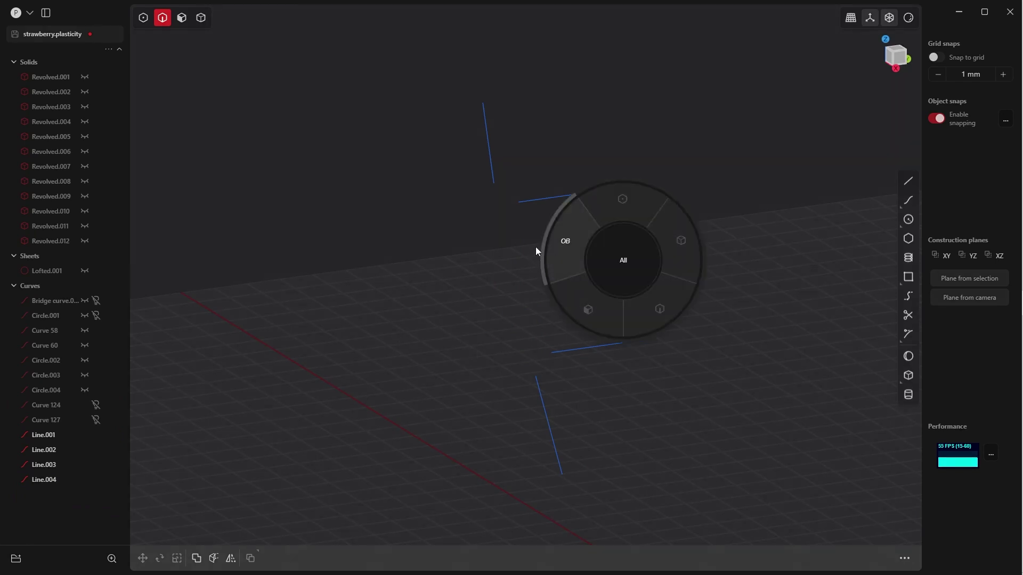
{"action": "left_click", "coordinate": [621, 211]}
{"action": "left_click_drag", "start_coordinate": [510, 340], "coordinate": [578, 397]}
{"action": "key", "text": "b"}
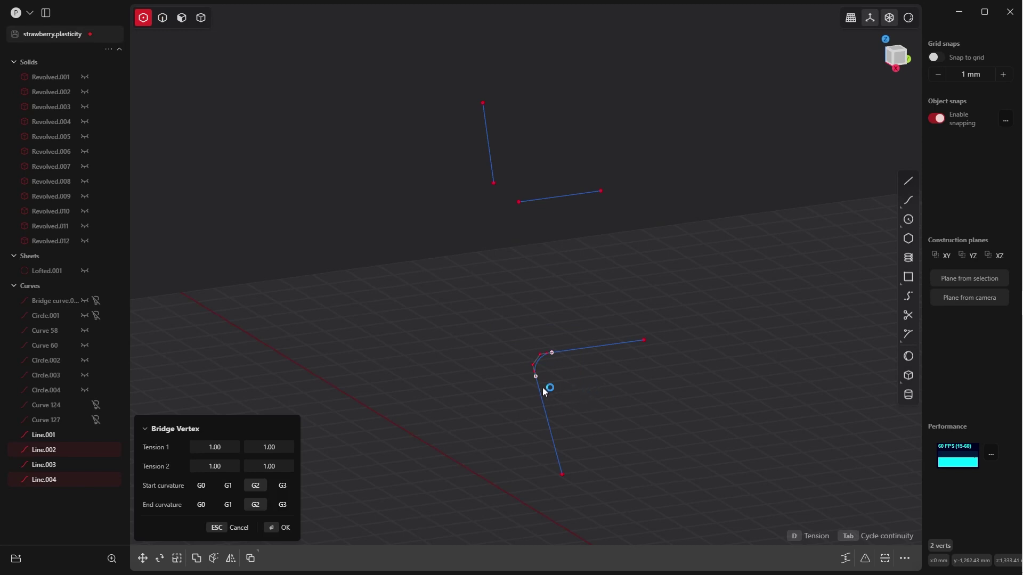
{"action": "key", "text": "Tab"}
{"action": "key", "text": "Tab"}
{"action": "key", "text": "Tab"}
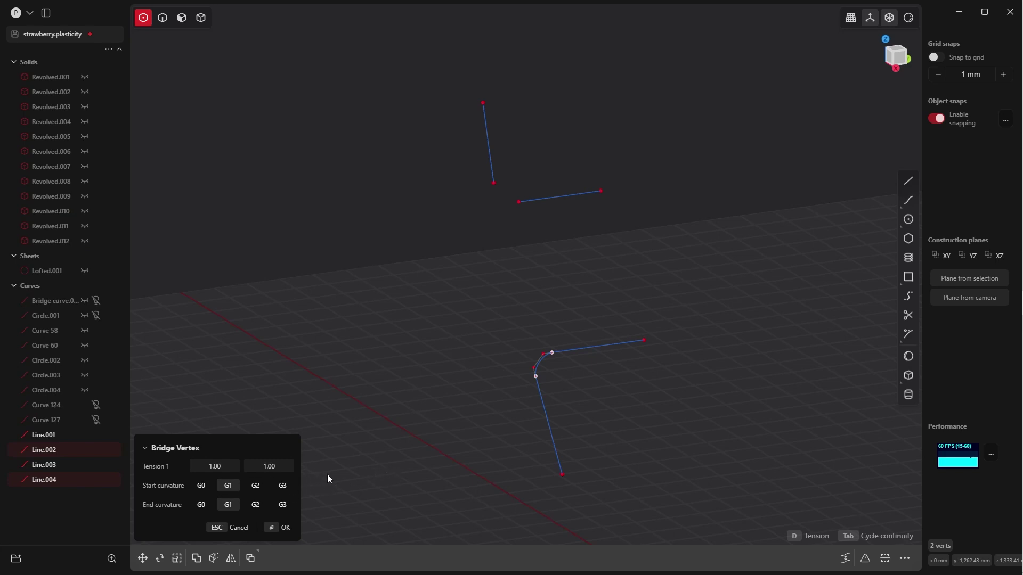
{"action": "left_click", "coordinate": [277, 528]}
Bridge the facing end vertices of the two upper lines with G1 start and end curvature
{"action": "left_click_drag", "start_coordinate": [546, 231], "coordinate": [456, 166]}
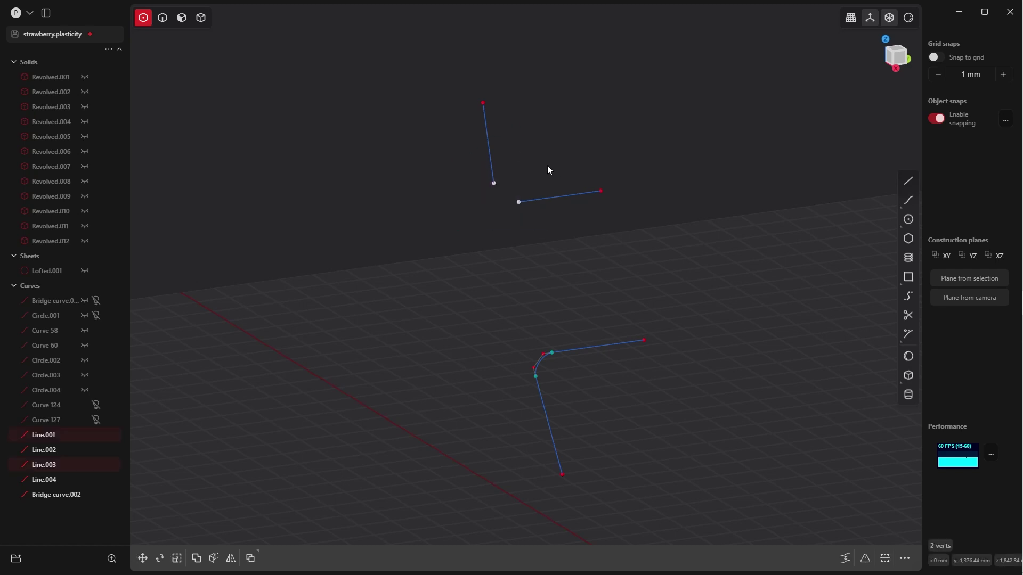
{"action": "key", "text": "b"}
{"action": "key", "text": "Tab"}
{"action": "key", "text": "Tab"}
{"action": "key", "text": "Tab"}
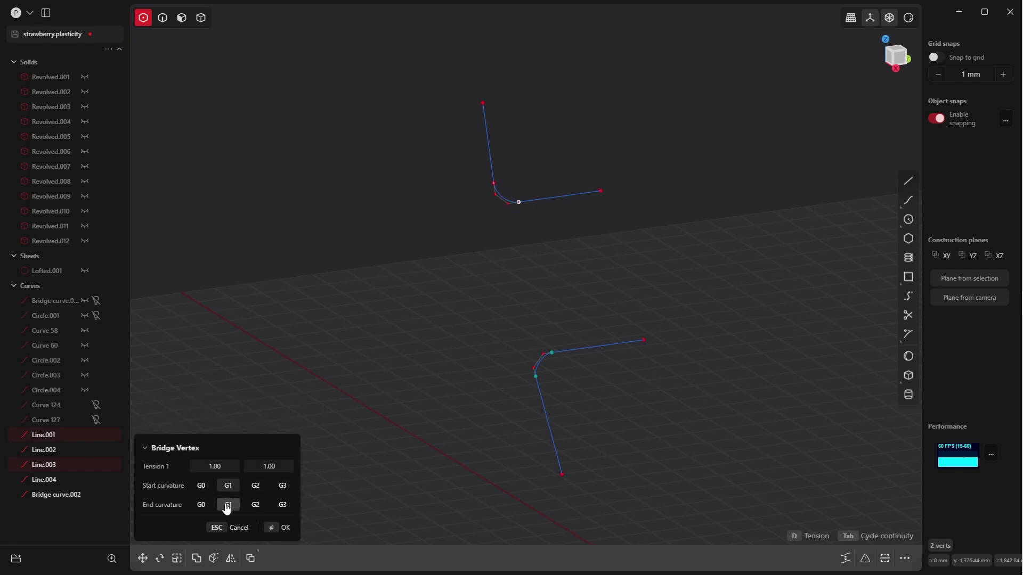
{"action": "left_click", "coordinate": [277, 529]}
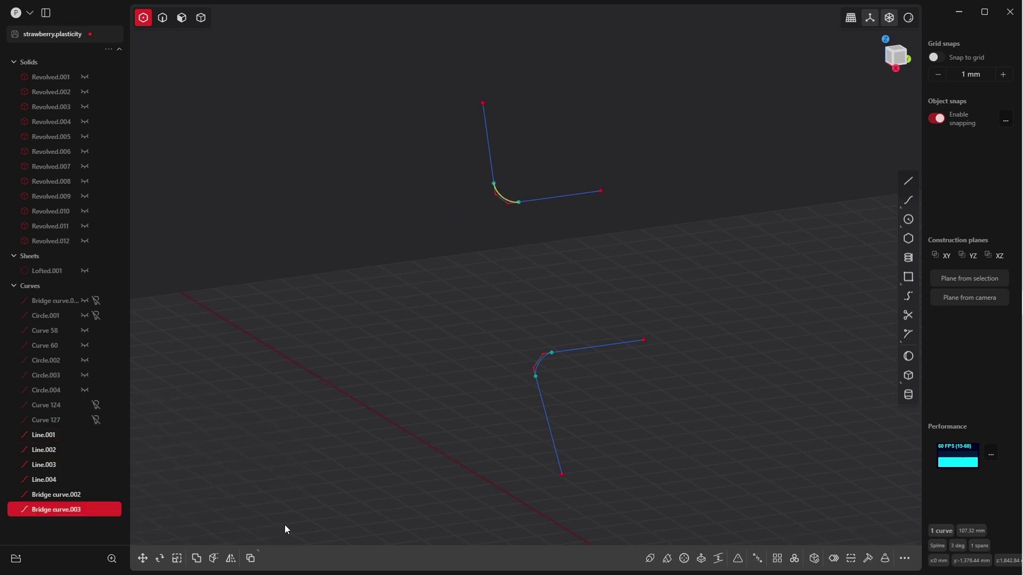
Delete the four straight lines, keeping only the upper and lower bridge curves
{"action": "left_click", "coordinate": [613, 268]}
{"action": "key", "text": "Tab"}
{"action": "left_click", "coordinate": [596, 211]}
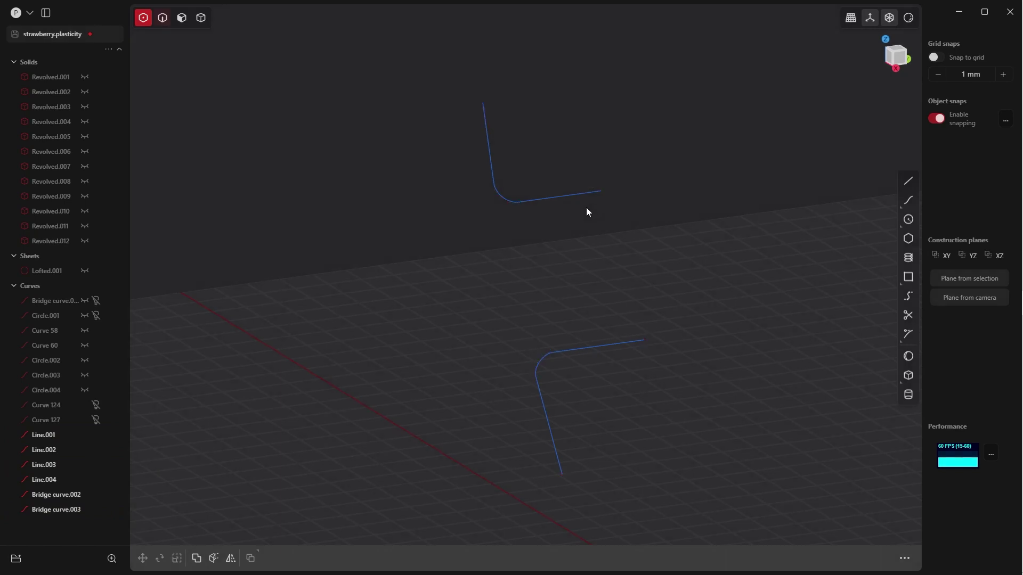
{"action": "left_click_drag", "start_coordinate": [609, 155], "coordinate": [578, 386]}
{"action": "left_click", "coordinate": [540, 397]}
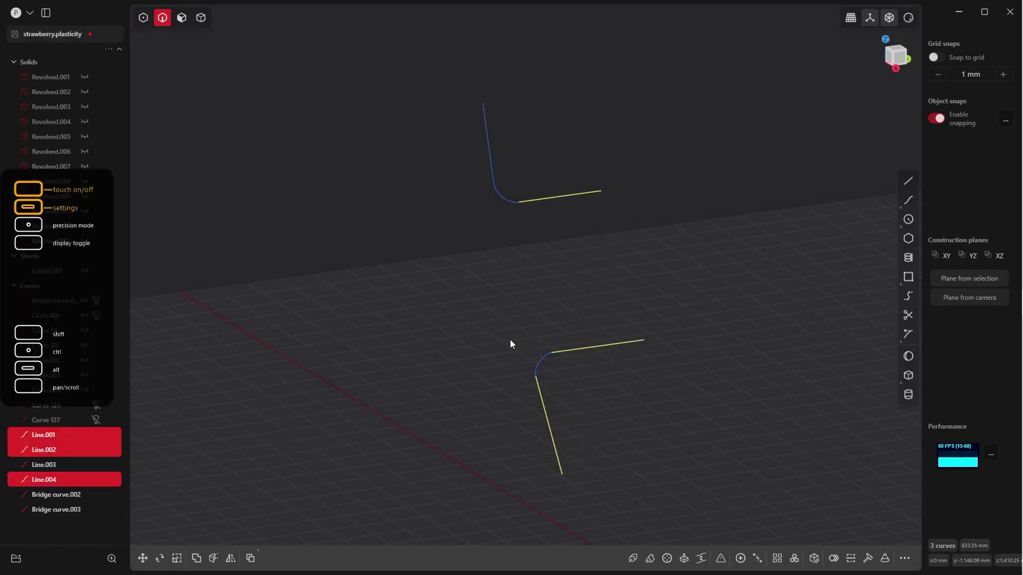
{"action": "left_click", "coordinate": [484, 131]}
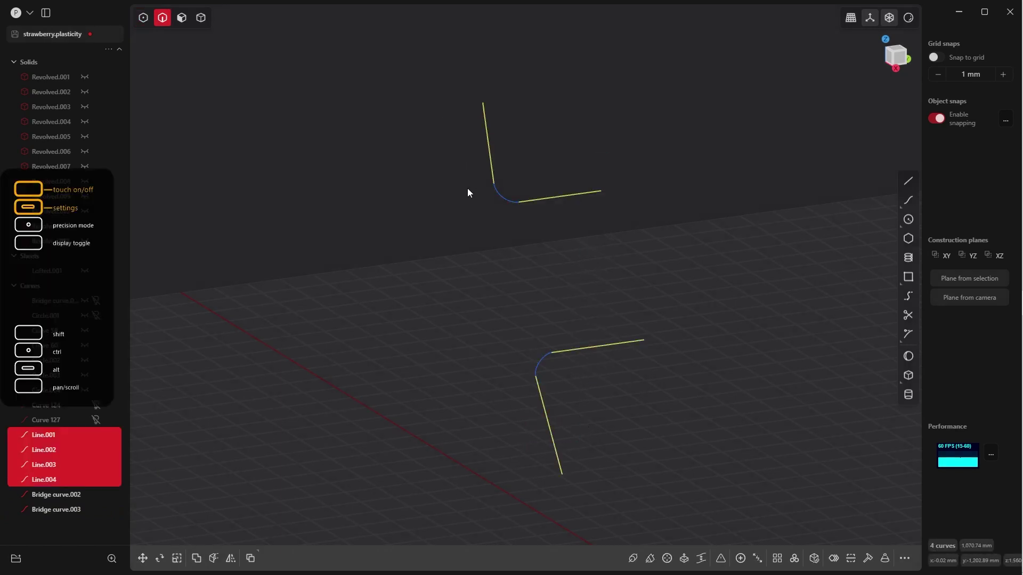
{"action": "key", "text": "Delete"}
Extrude the upper and lower bridge curves sideways together into two curved sheets, away from the half-ellipse side
{"action": "middle_click_drag", "start_coordinate": [469, 197], "coordinate": [543, 208]}
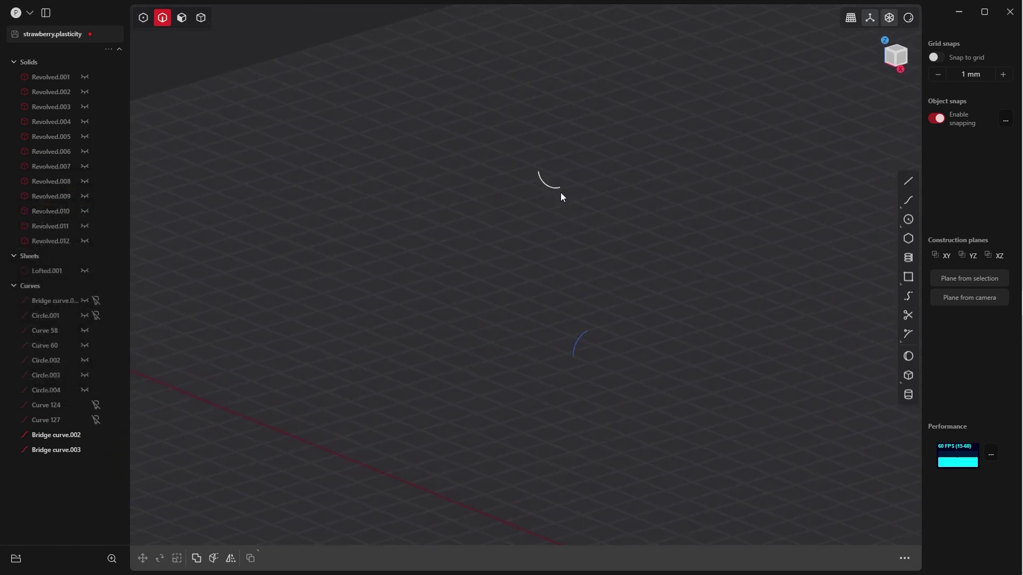
{"action": "middle_click_drag", "start_coordinate": [565, 192], "coordinate": [576, 196]}
{"action": "left_click", "coordinate": [556, 189]}
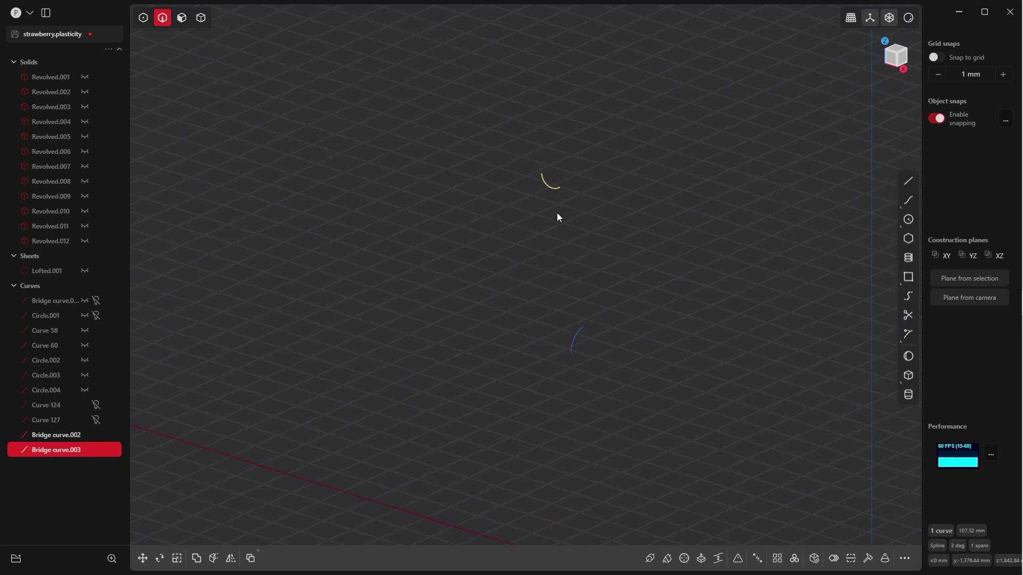
{"action": "left_click", "coordinate": [577, 335]}
{"action": "middle_click_drag", "start_coordinate": [577, 336], "coordinate": [533, 306]}
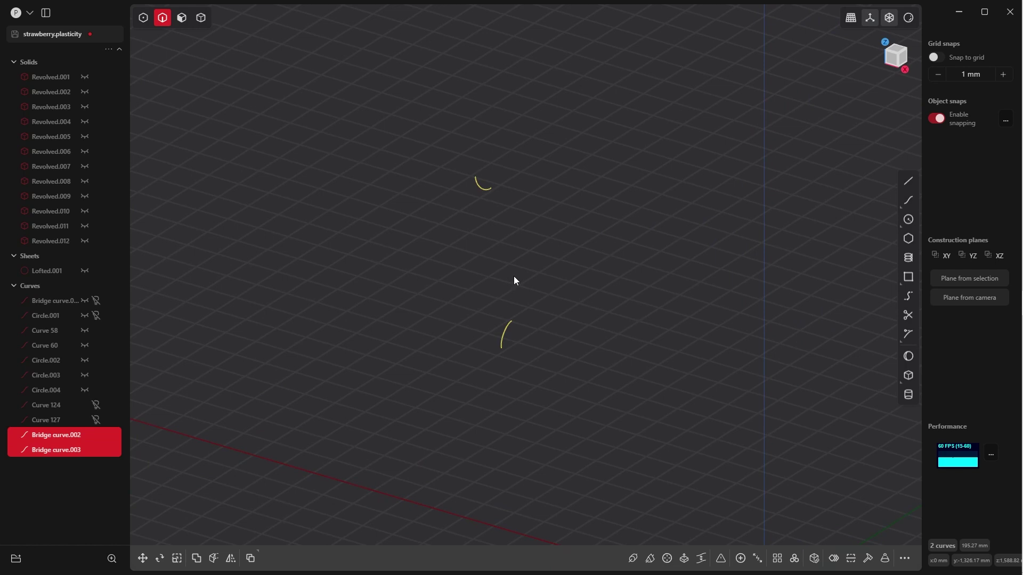
{"action": "key", "text": "e"}
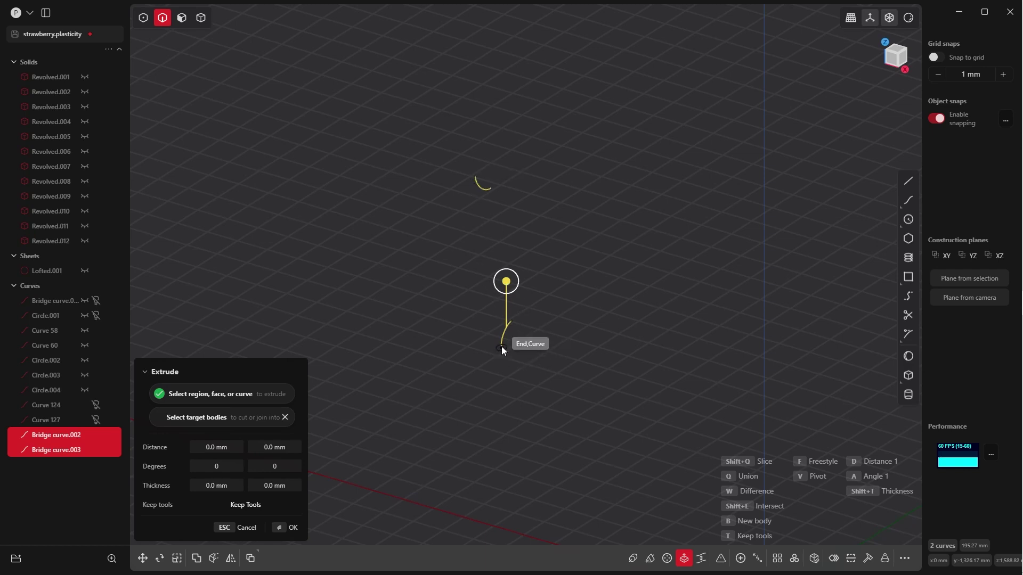
{"action": "left_click_drag", "start_coordinate": [501, 346], "coordinate": [567, 368]}
{"action": "left_click", "coordinate": [294, 528]}
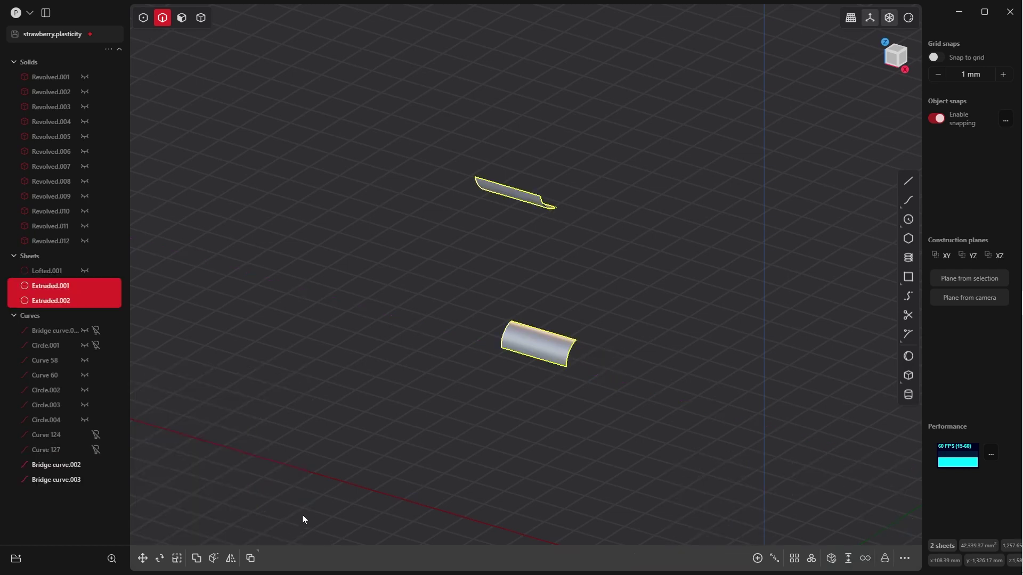
Delete the two bridge curves lying along the ends of the extruded sheets
{"action": "right_click_drag", "start_coordinate": [569, 267], "coordinate": [606, 315]}
{"action": "left_click", "coordinate": [605, 315]}
{"action": "left_click", "coordinate": [503, 331]}
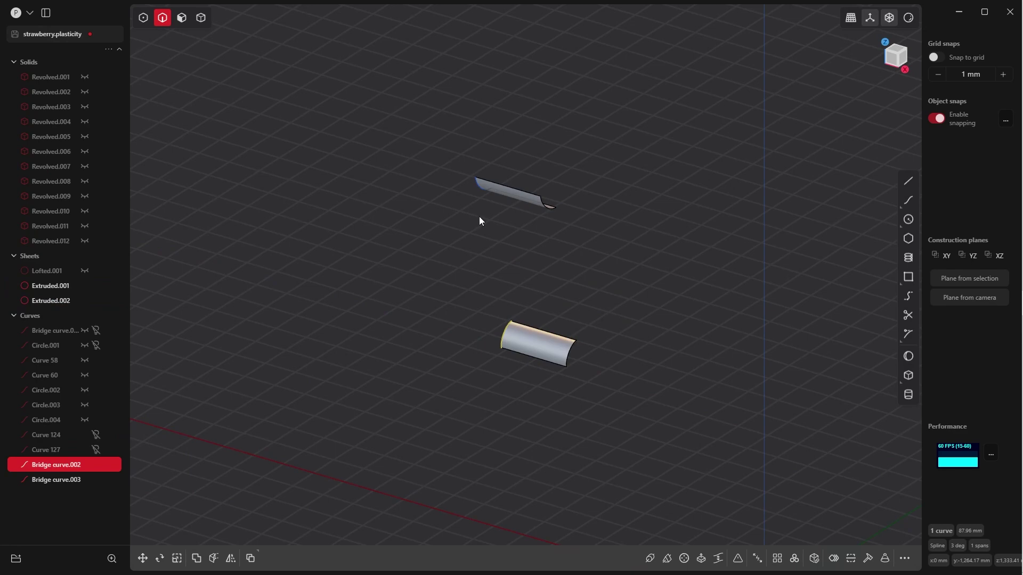
{"action": "left_click", "coordinate": [473, 186]}
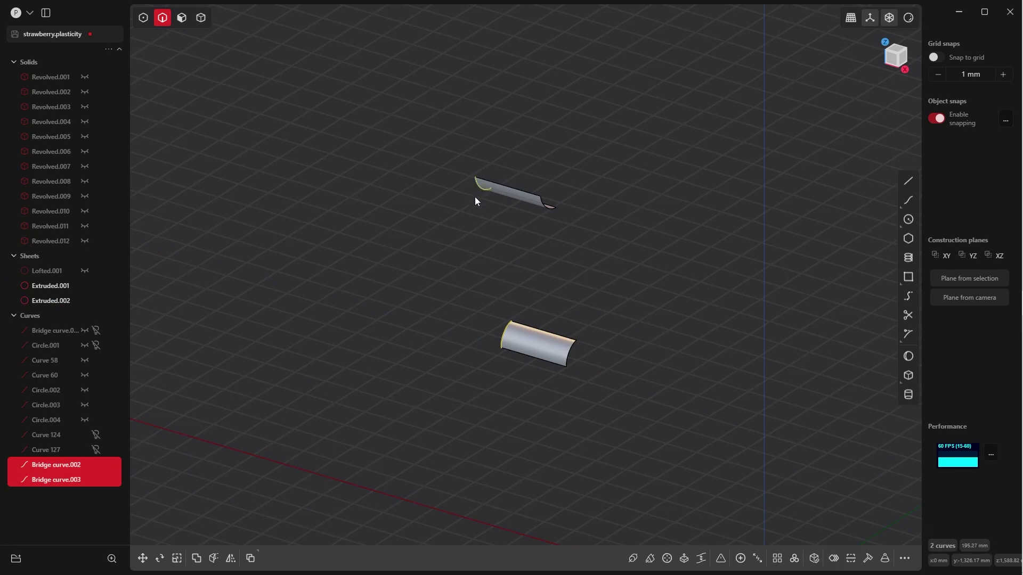
{"action": "left_click", "coordinate": [488, 263]}
{"action": "middle_click_drag", "start_coordinate": [523, 304], "coordinate": [535, 302]}
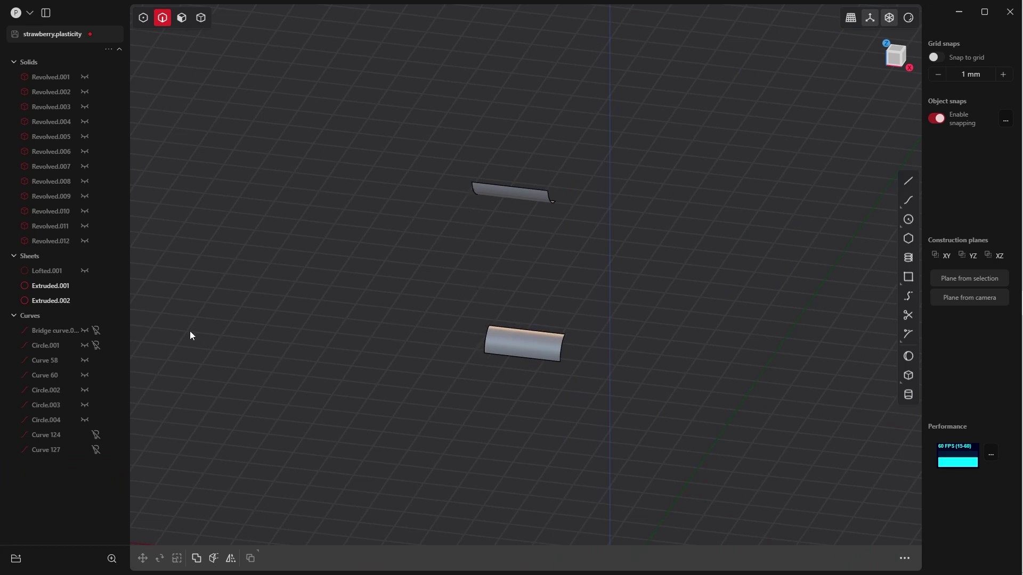
Re-enable the inner and outer half-ellipse curves and start a loft between them
{"action": "left_click", "coordinate": [97, 435]}
{"action": "left_click", "coordinate": [96, 449]}
{"action": "middle_click_drag", "start_coordinate": [464, 207], "coordinate": [526, 225]}
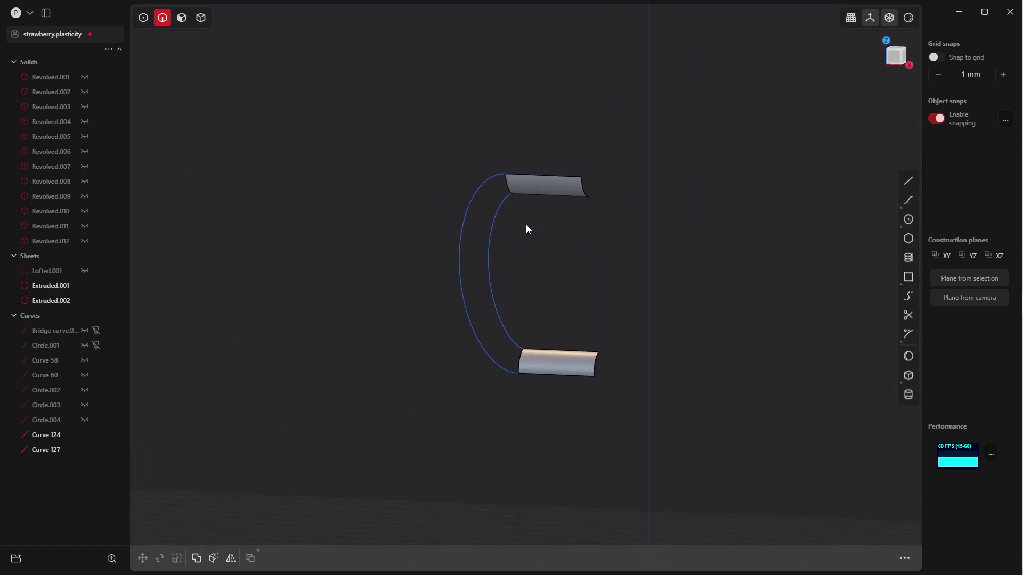
{"action": "left_click", "coordinate": [491, 269]}
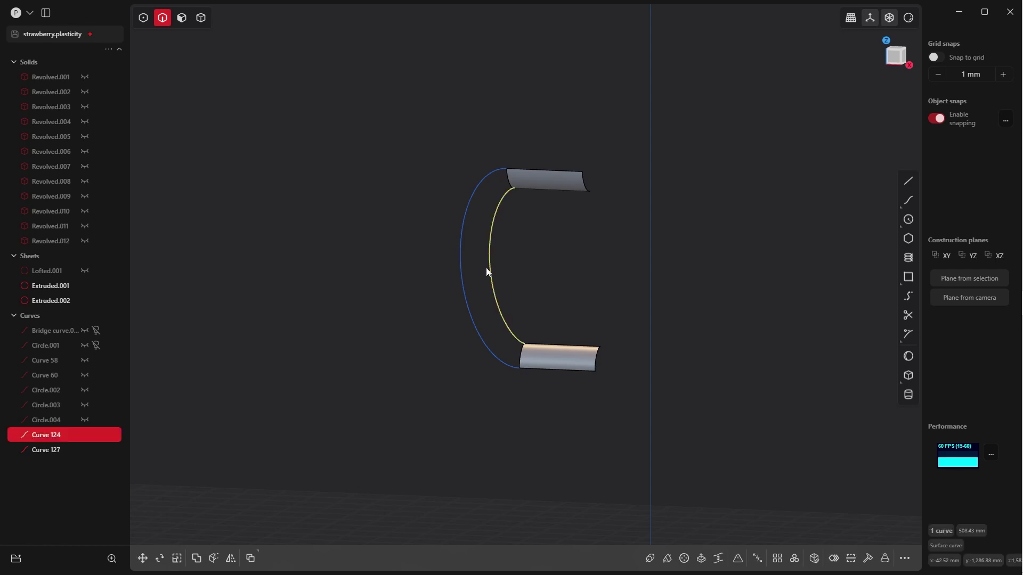
{"action": "left_click", "coordinate": [463, 272]}
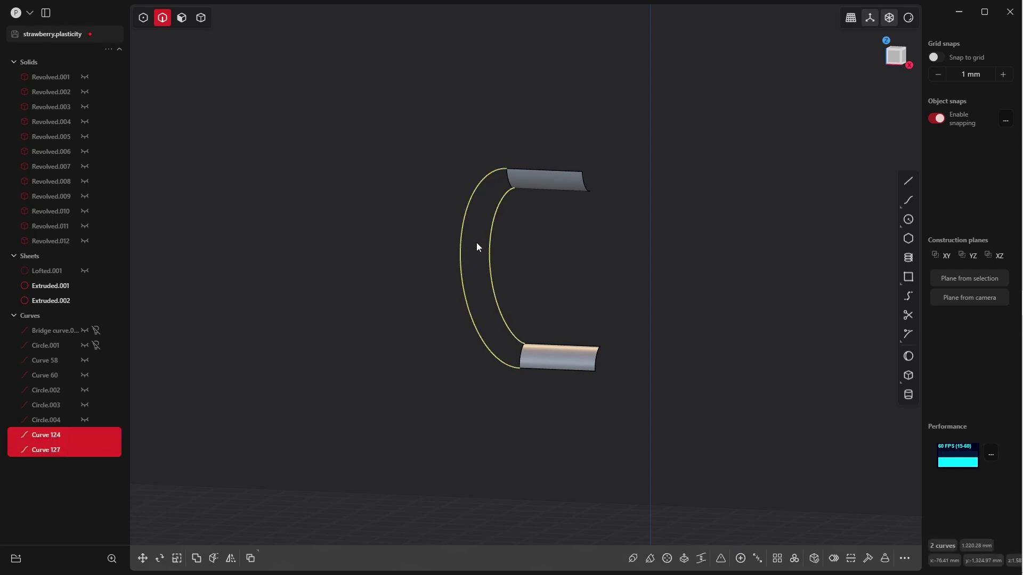
{"action": "key", "text": "l"}
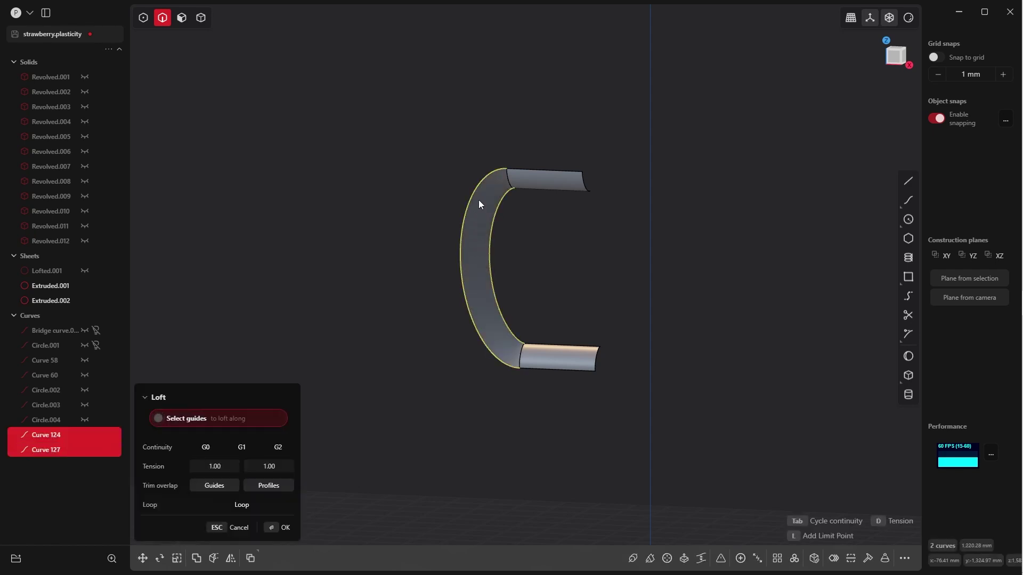
Guide the loft along the end edges of the upper and lower extruded sheets with G1 continuity, and finish it
{"action": "middle_click_drag", "start_coordinate": [479, 199], "coordinate": [526, 188]}
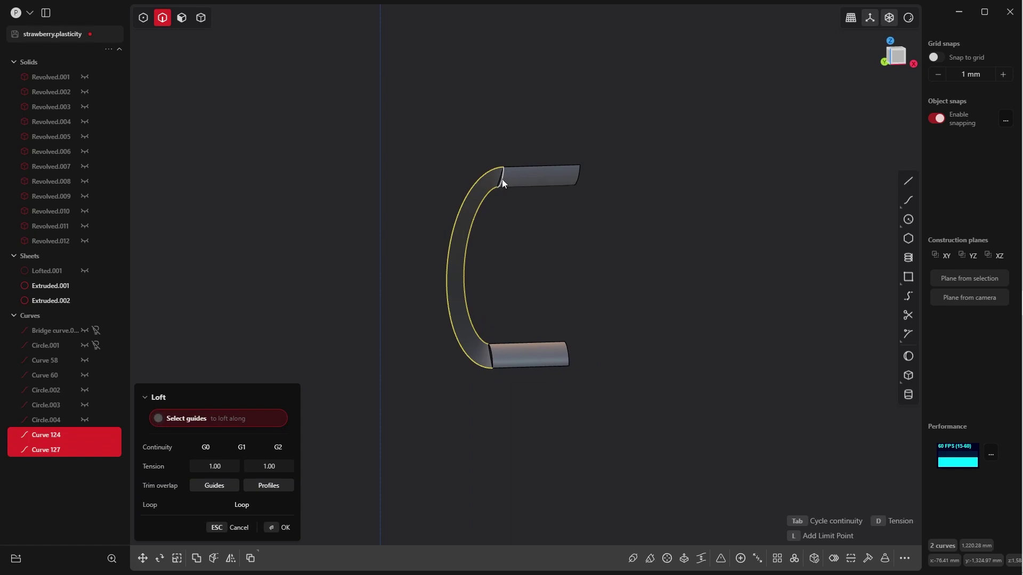
{"action": "middle_click_drag", "start_coordinate": [502, 179], "coordinate": [504, 167]}
{"action": "scroll", "coordinate": [504, 167], "scroll_direction": "up", "scroll_amount": 5}
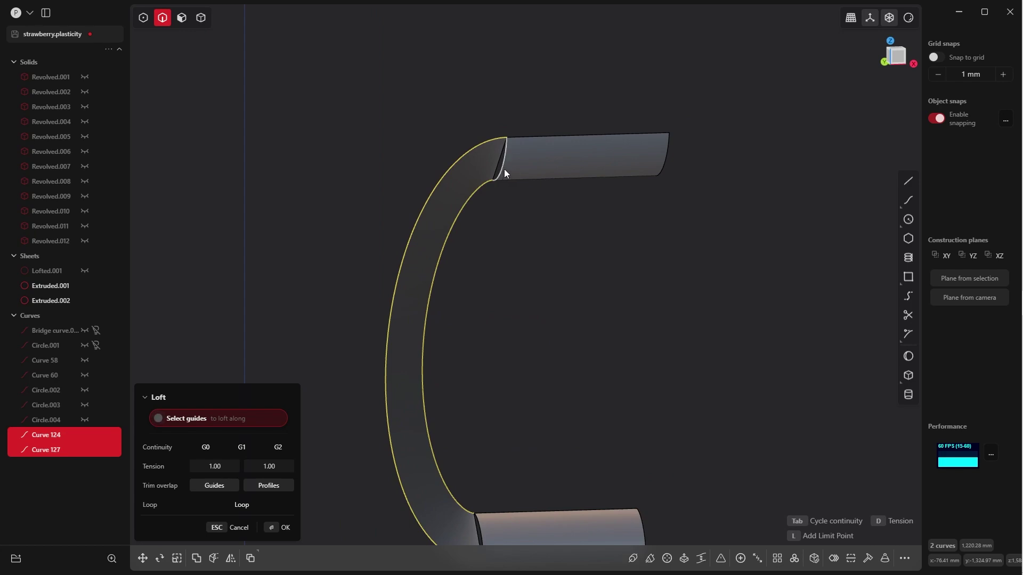
{"action": "key", "text": "Tab"}
{"action": "mouse_move", "coordinate": [504, 214]}
{"action": "middle_mouse_down", "text": "shift"}
{"action": "mouse_move", "coordinate": [526, 156]}
{"action": "mouse_move", "coordinate": [514, 177]}
{"action": "middle_mouse_up", "text": "shift"}
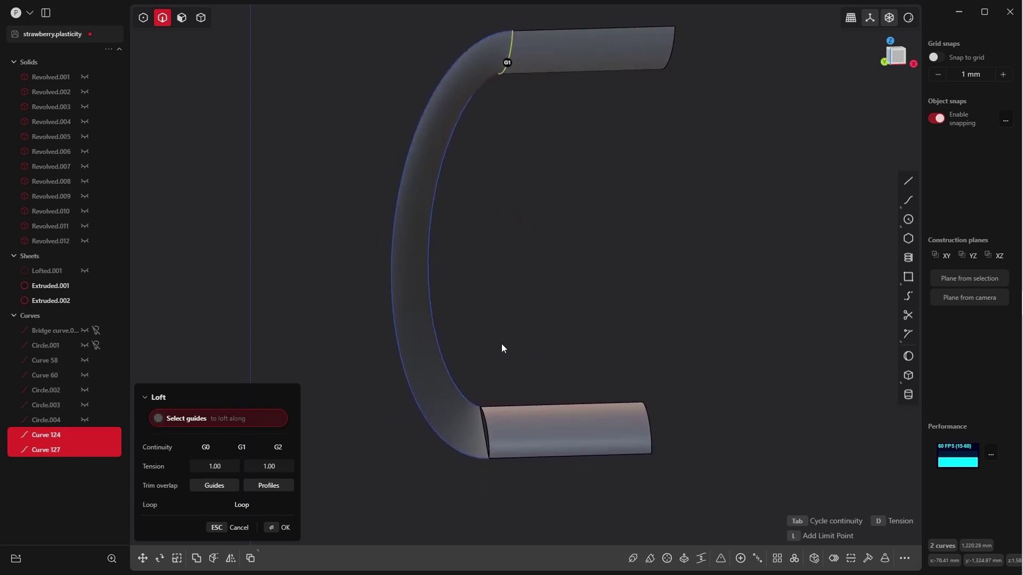
{"action": "left_click", "coordinate": [485, 423]}
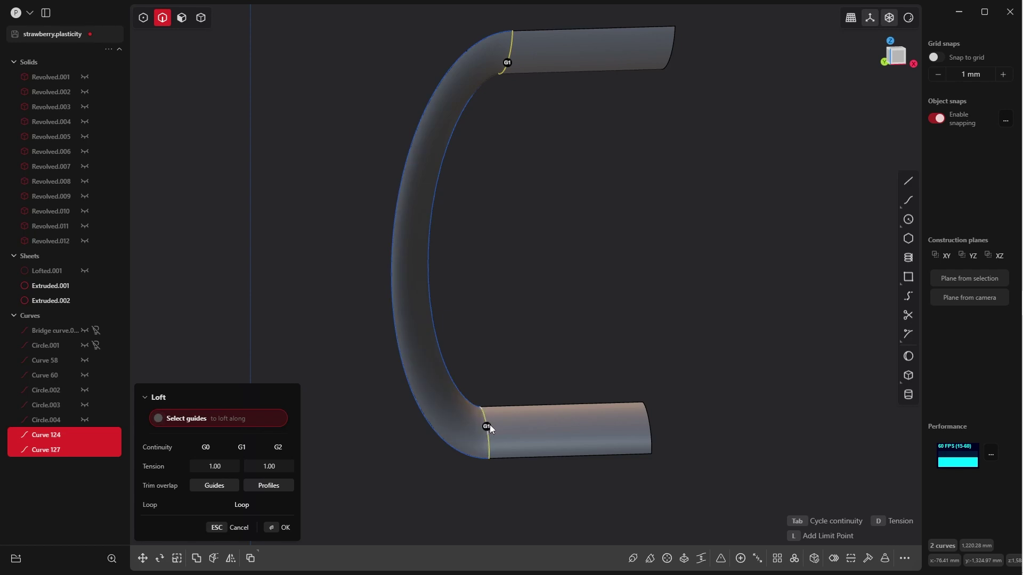
{"action": "left_click", "coordinate": [275, 530]}
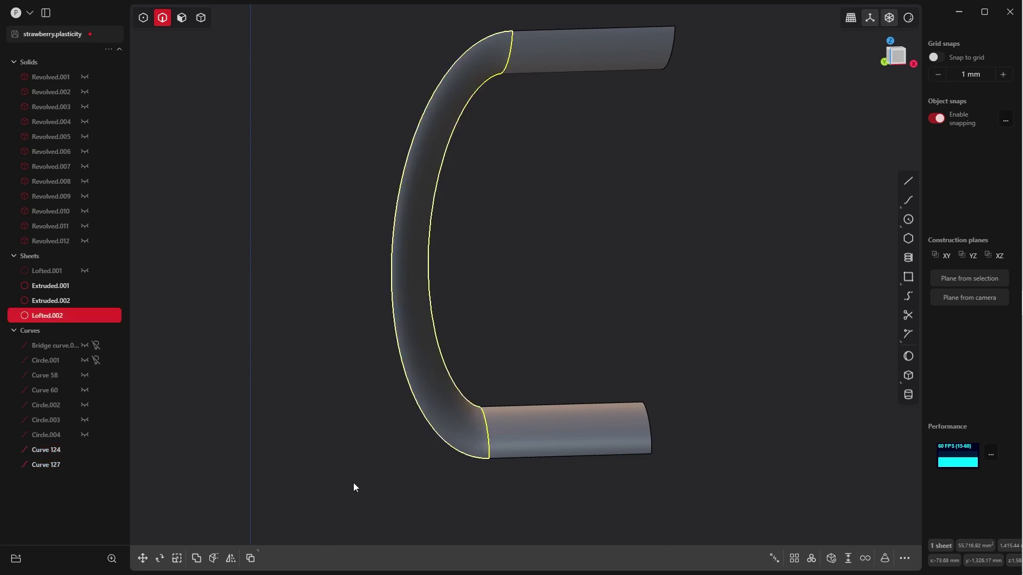
Delete the two extruded helper sheets, leaving the lofted half ring
{"action": "middle_click_drag", "start_coordinate": [353, 482], "coordinate": [446, 279]}
{"action": "key", "text": "Tab"}
{"action": "left_click", "coordinate": [564, 247]}
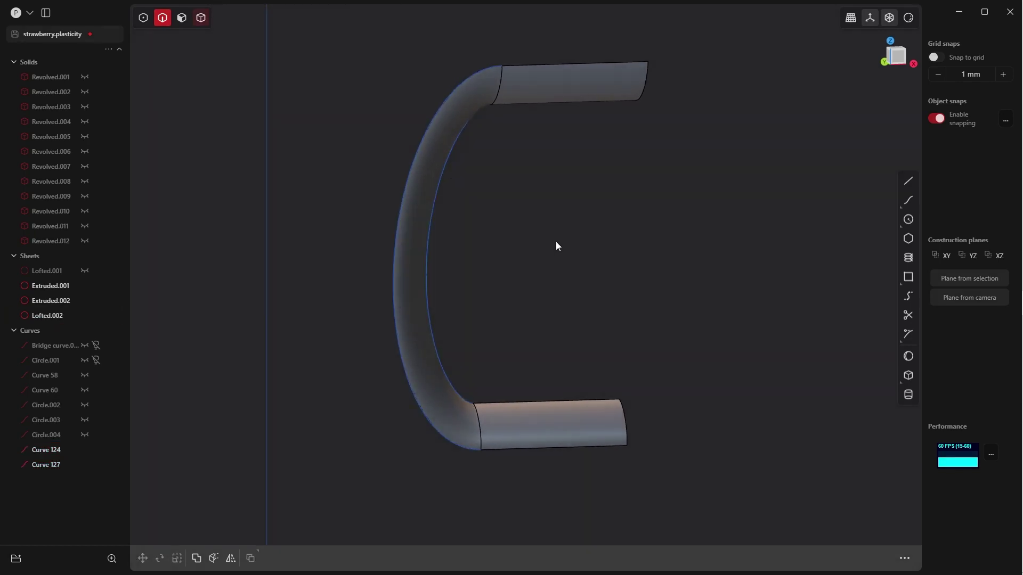
{"action": "left_click_drag", "start_coordinate": [701, 59], "coordinate": [545, 440]}
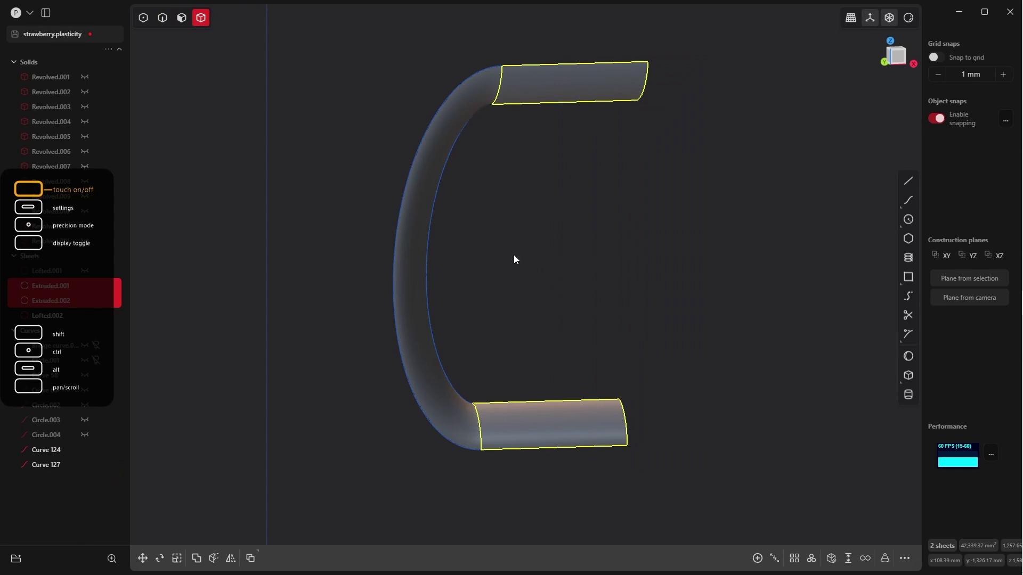
{"action": "key", "text": "Delete"}
In the Front view, mirror the lofted half ring across the X axis direction with the halves merged together
{"action": "middle_click_drag", "start_coordinate": [517, 258], "coordinate": [492, 262]}
{"action": "key", "text": "grave"}
{"action": "left_click", "coordinate": [440, 217]}
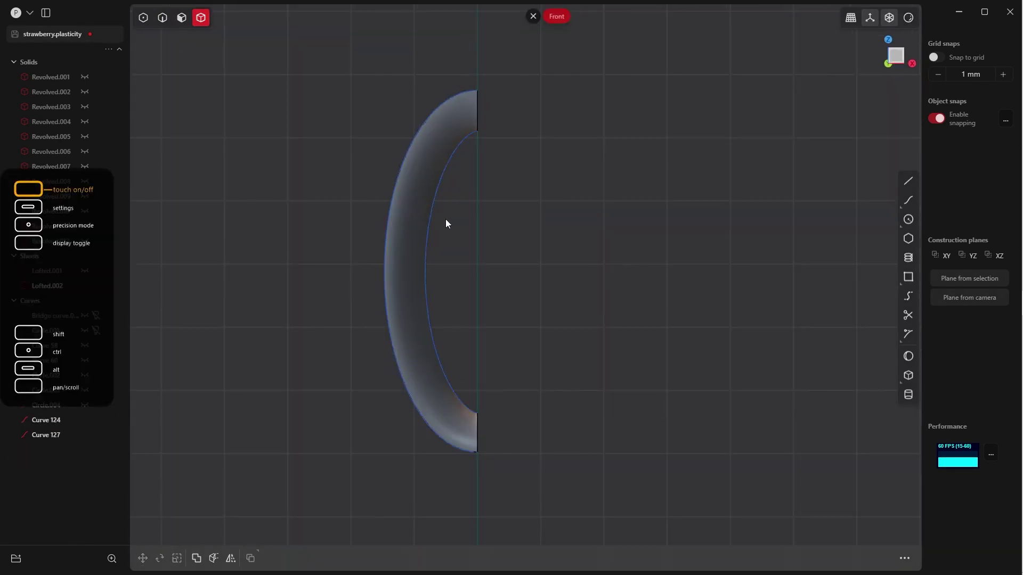
{"action": "scroll", "coordinate": [445, 222], "scroll_direction": "up", "scroll_amount": 5}
{"action": "scroll", "coordinate": [479, 213], "scroll_direction": "down", "scroll_amount": 5}
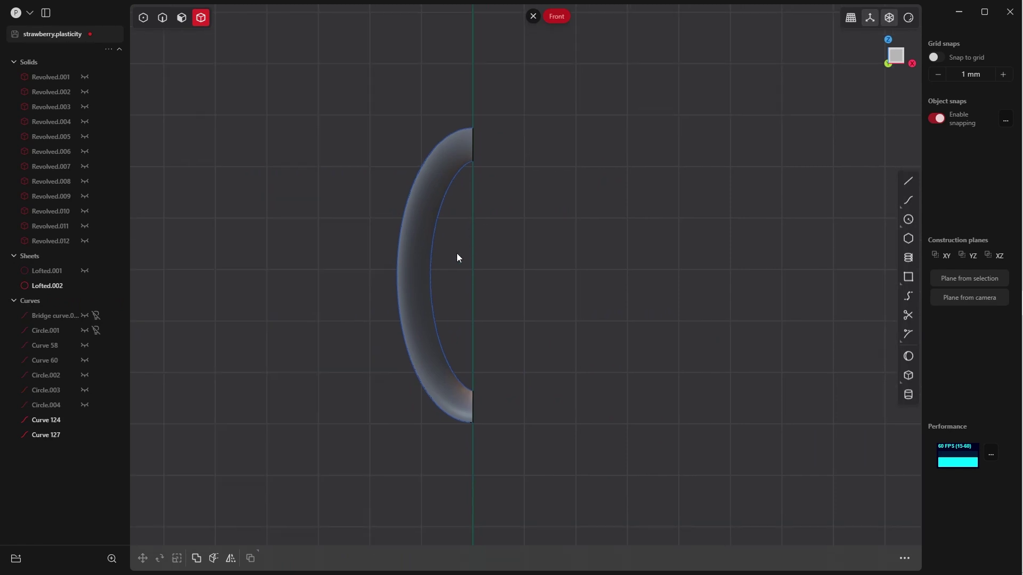
{"action": "left_click", "coordinate": [416, 265]}
{"action": "scroll", "coordinate": [459, 432], "scroll_direction": "up", "scroll_amount": 5}
{"action": "scroll", "coordinate": [452, 210], "scroll_direction": "down", "scroll_amount": 6}
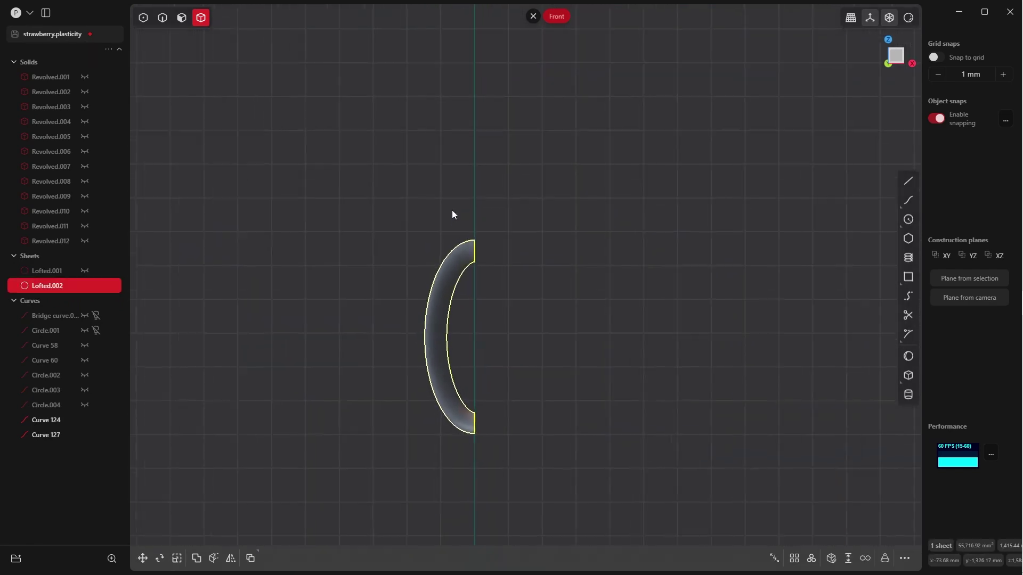
{"action": "middle_click_drag", "start_coordinate": [500, 348], "coordinate": [501, 249], "text": "shift"}
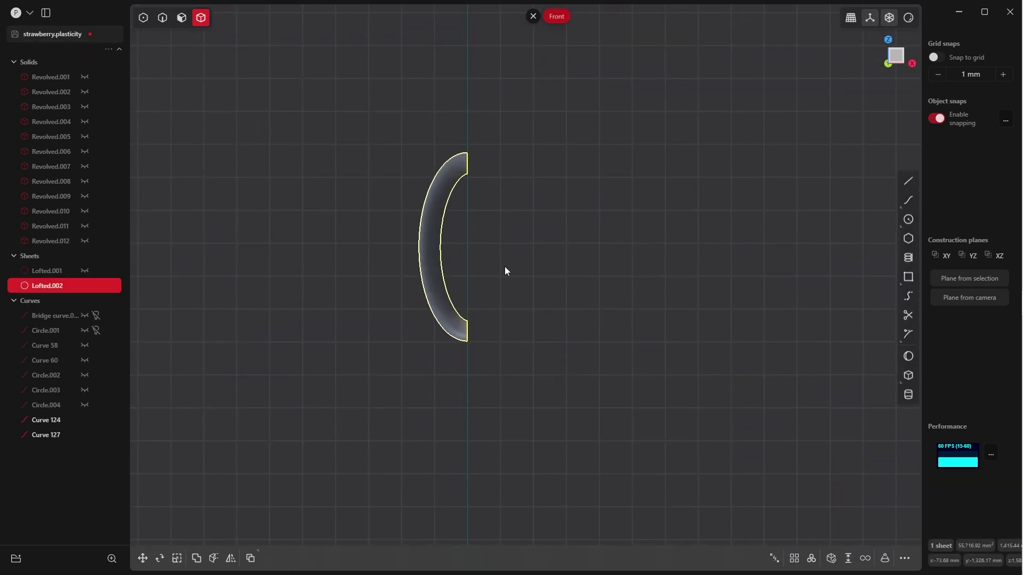
{"action": "key", "text": "alt+x"}
{"action": "scroll", "coordinate": [519, 413], "scroll_direction": "up", "scroll_amount": 5}
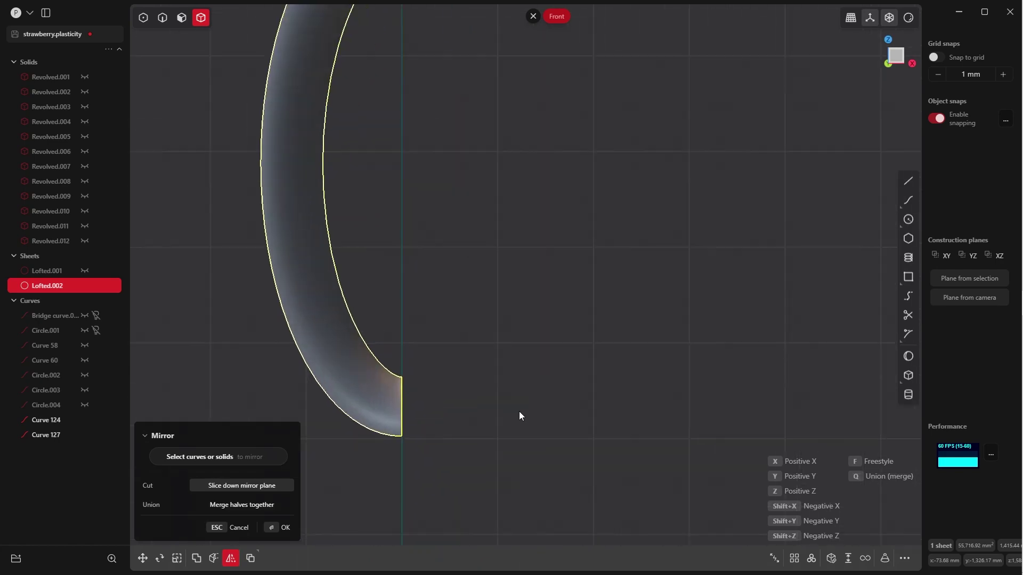
{"action": "scroll", "coordinate": [528, 235], "scroll_direction": "down", "scroll_amount": 6}
{"action": "scroll", "coordinate": [527, 382], "scroll_direction": "down", "scroll_amount": 5}
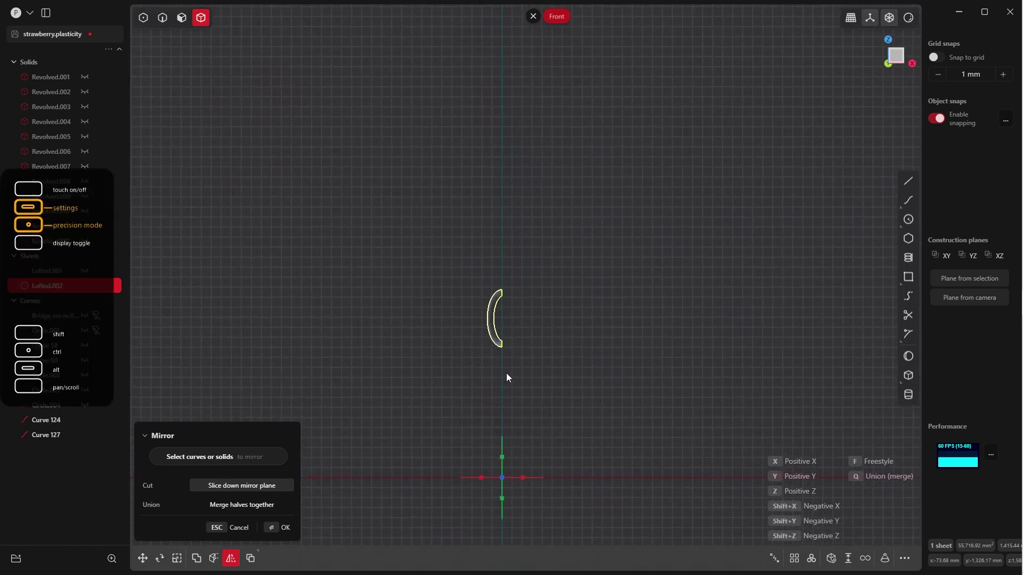
{"action": "left_click", "coordinate": [238, 509]}
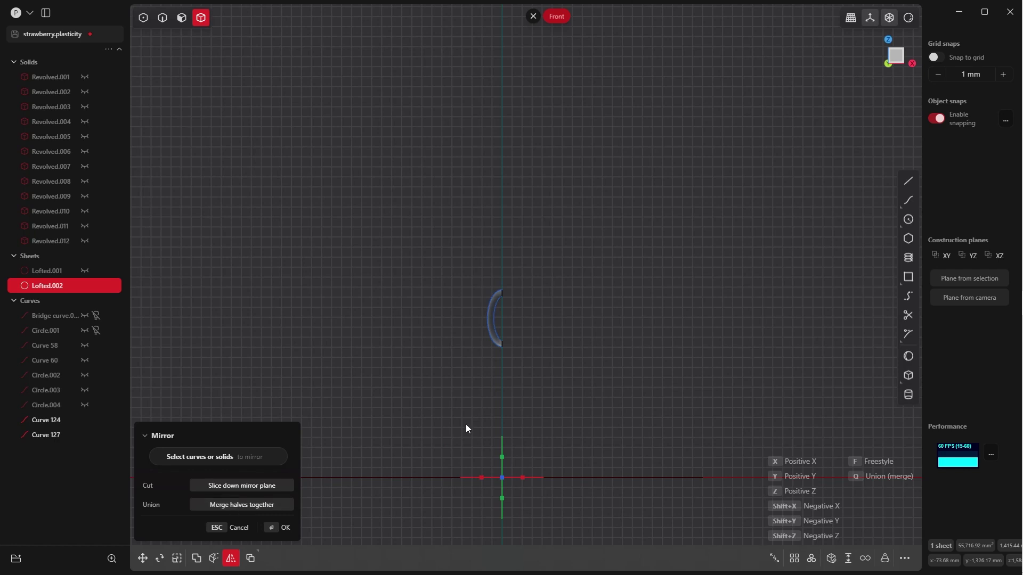
{"action": "left_click", "coordinate": [481, 477]}
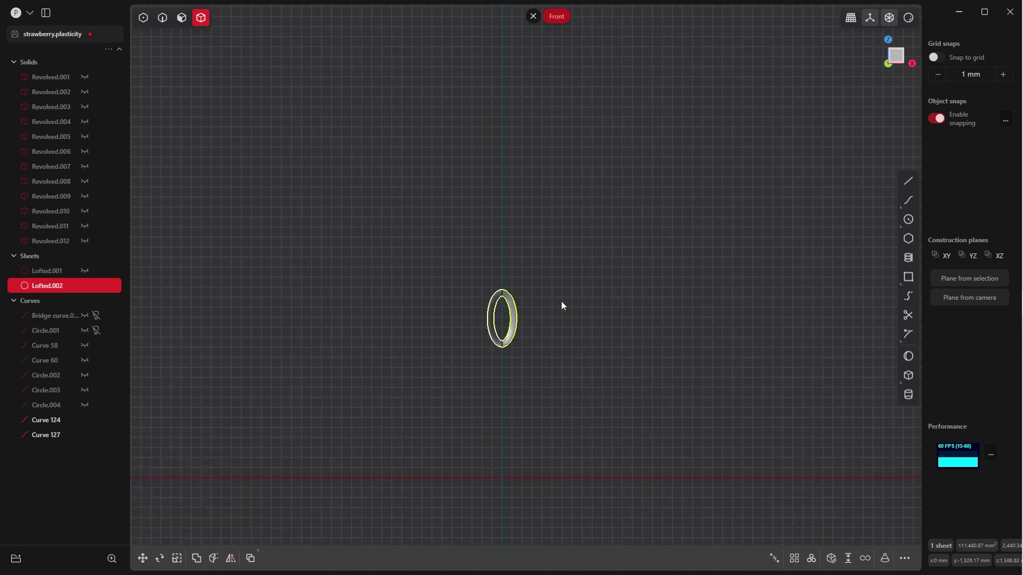
Bring the hidden strawberry body and remaining objects back into view and select the mirrored ring sheet
{"action": "scroll", "coordinate": [570, 318], "scroll_direction": "up", "scroll_amount": 5}
{"action": "middle_click_drag", "start_coordinate": [541, 378], "coordinate": [596, 341], "text": "shift"}
{"action": "scroll", "coordinate": [597, 341], "scroll_direction": "down", "scroll_amount": 5}
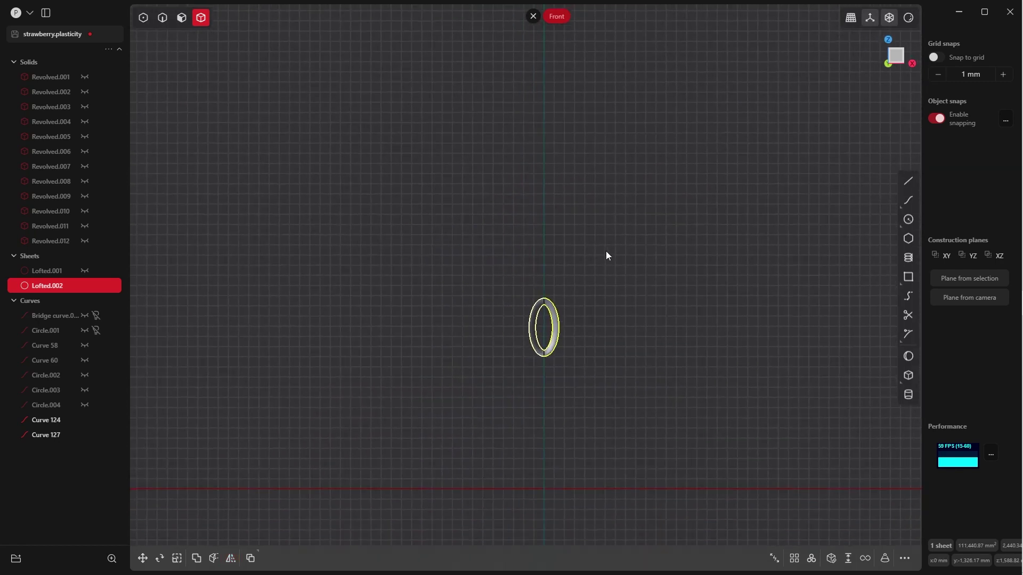
{"action": "scroll", "coordinate": [581, 332], "scroll_direction": "up", "scroll_amount": 8}
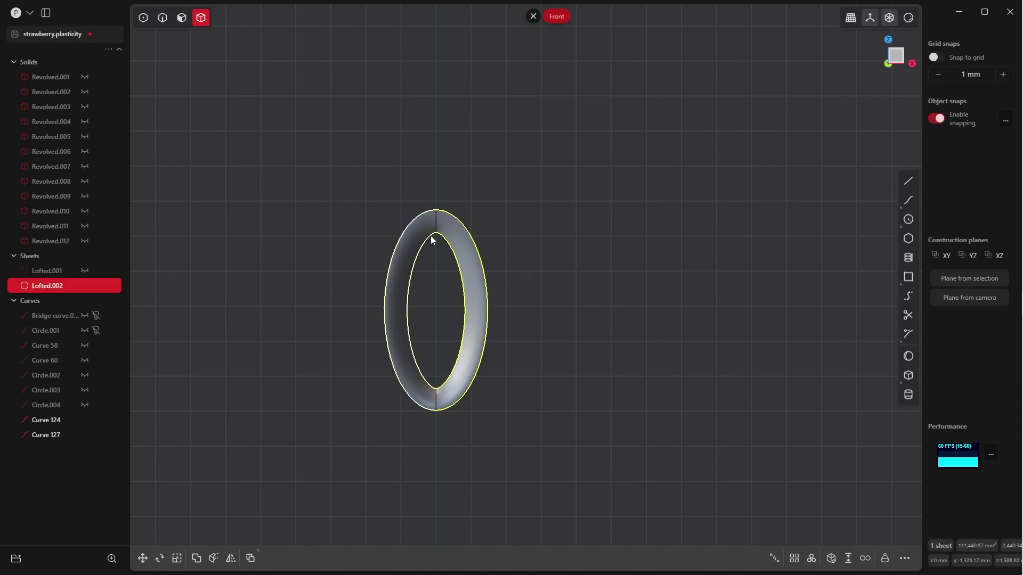
{"action": "middle_click_drag", "start_coordinate": [557, 296], "coordinate": [563, 306]}
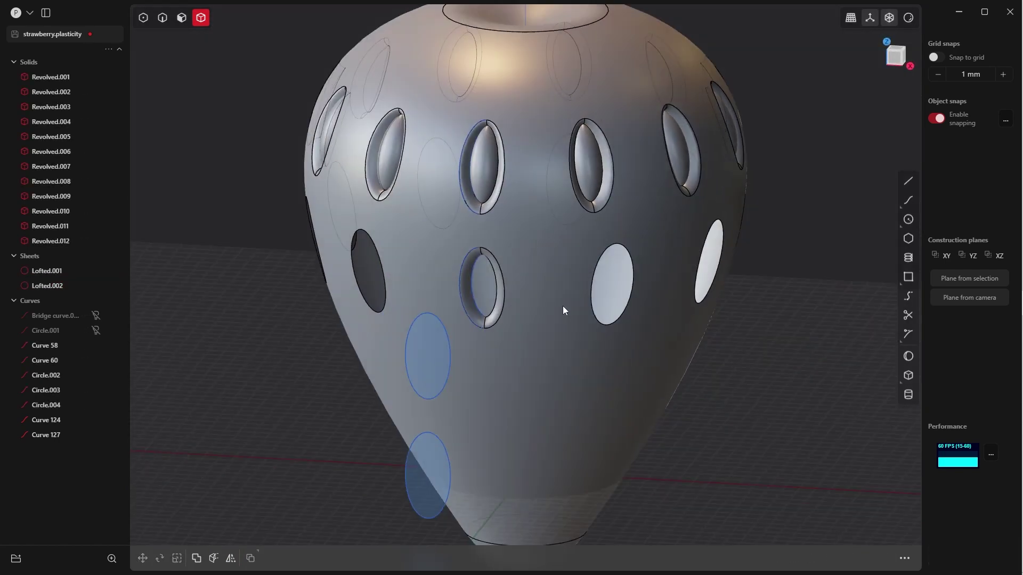
{"action": "left_click", "coordinate": [501, 314]}
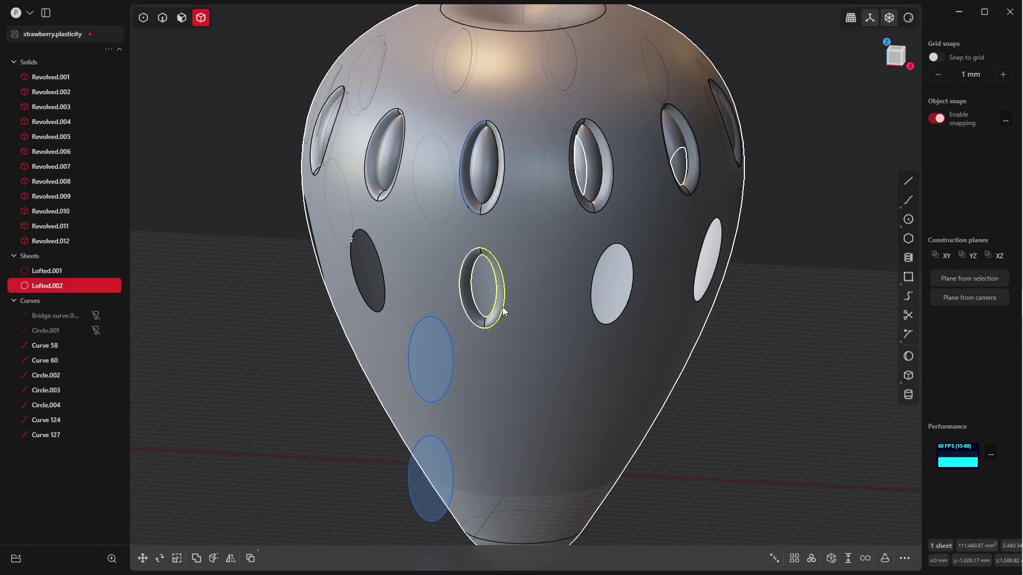
{"action": "scroll", "coordinate": [536, 301], "scroll_direction": "up", "scroll_amount": 3}
{"action": "scroll", "coordinate": [533, 288], "scroll_direction": "down", "scroll_amount": 4}
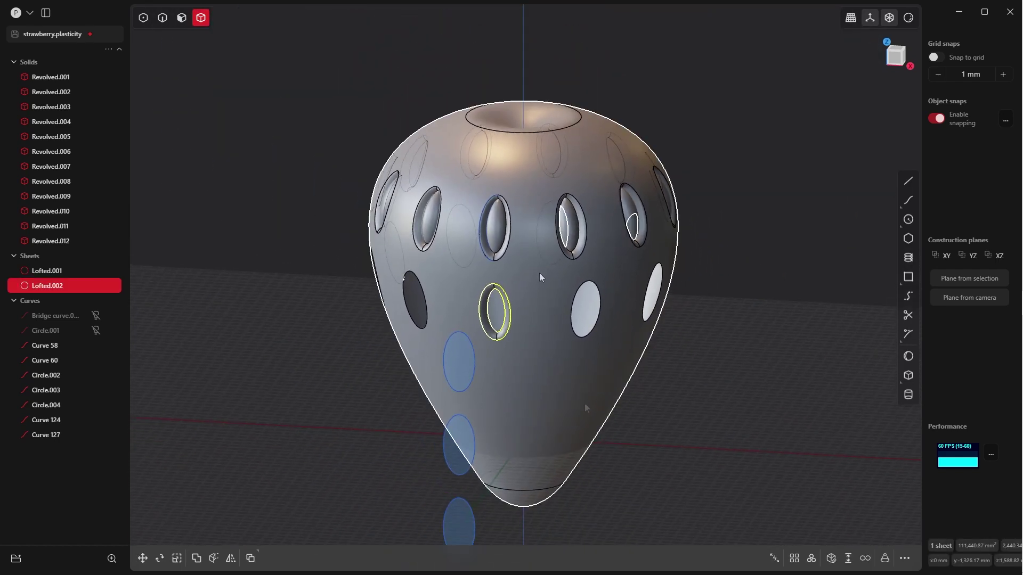
Radially array the lofted ring sheet in the Top view as 10 copies over 360 degrees around the strawberry's centre
{"action": "left_click", "coordinate": [580, 348]}
{"action": "middle_click_drag", "start_coordinate": [571, 349], "coordinate": [540, 366], "text": "shift"}
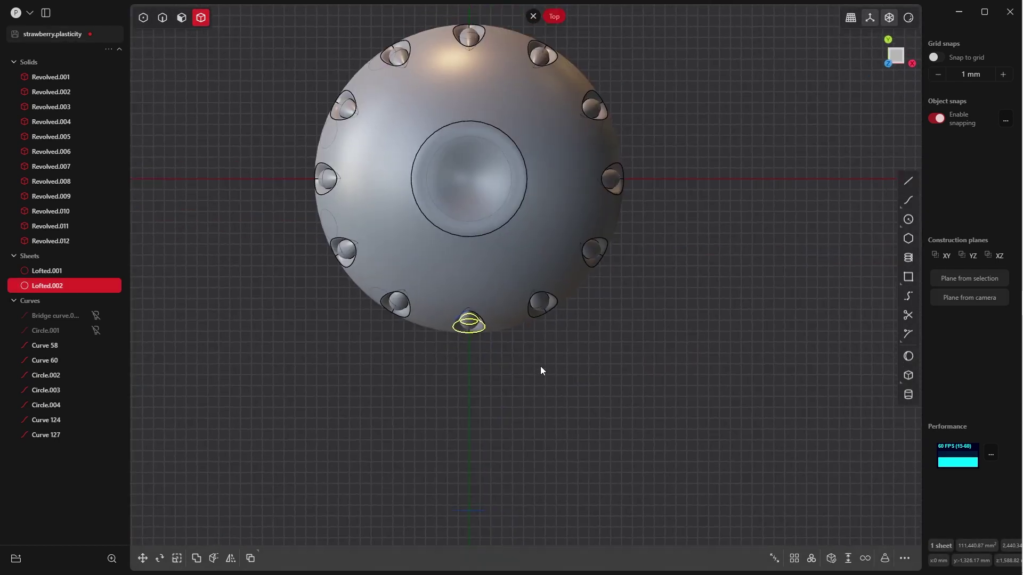
{"action": "scroll", "coordinate": [543, 336], "scroll_direction": "down", "scroll_amount": 3}
{"action": "scroll", "coordinate": [550, 310], "scroll_direction": "up", "scroll_amount": 3}
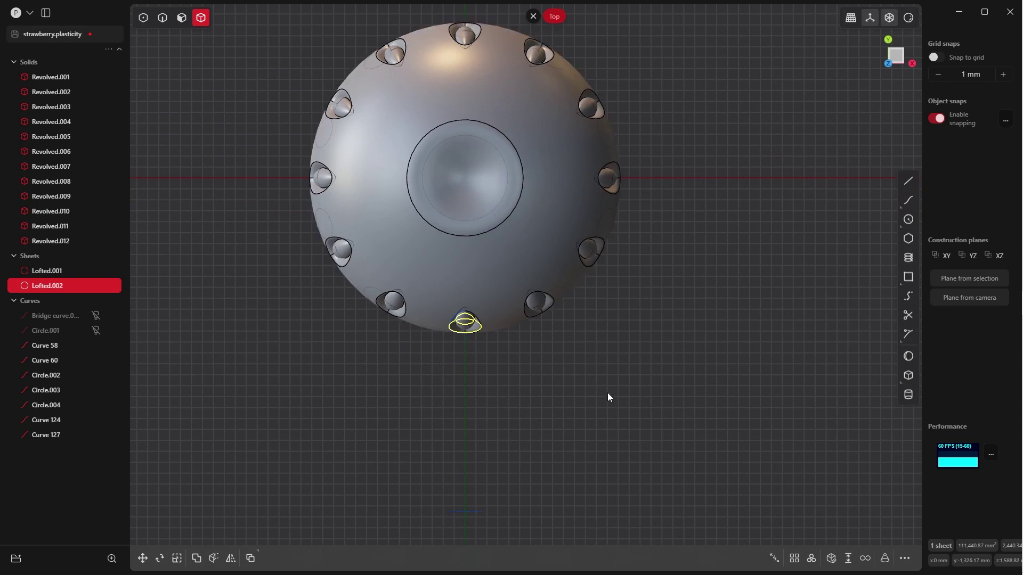
{"action": "left_click", "coordinate": [811, 558]}
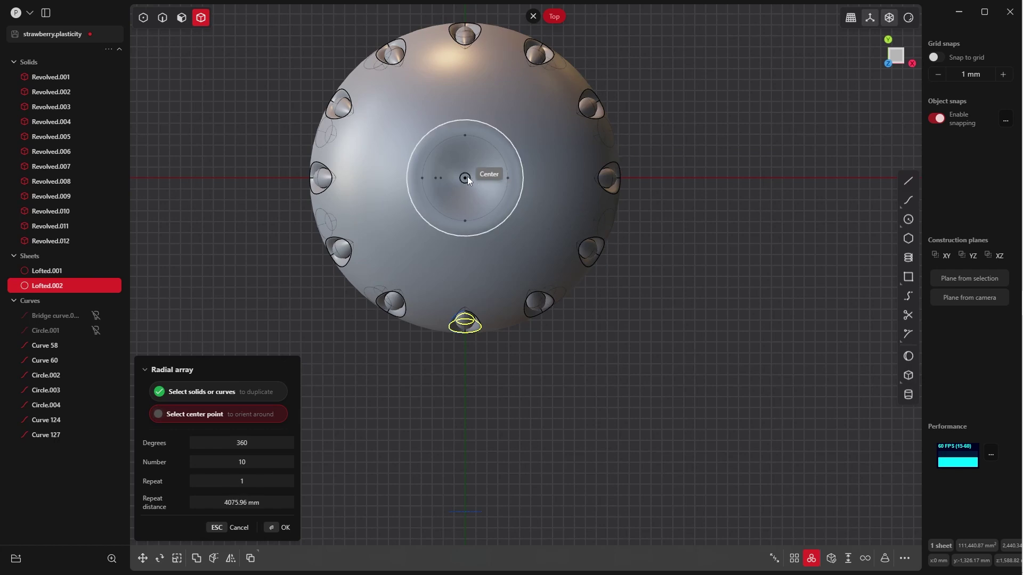
{"action": "left_click", "coordinate": [465, 179]}
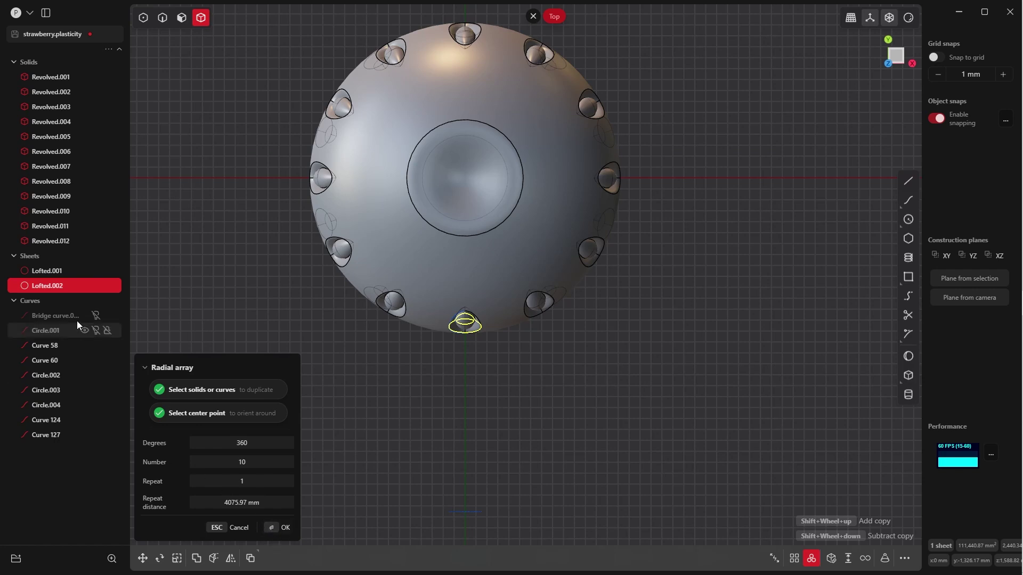
{"action": "left_click", "coordinate": [273, 530]}
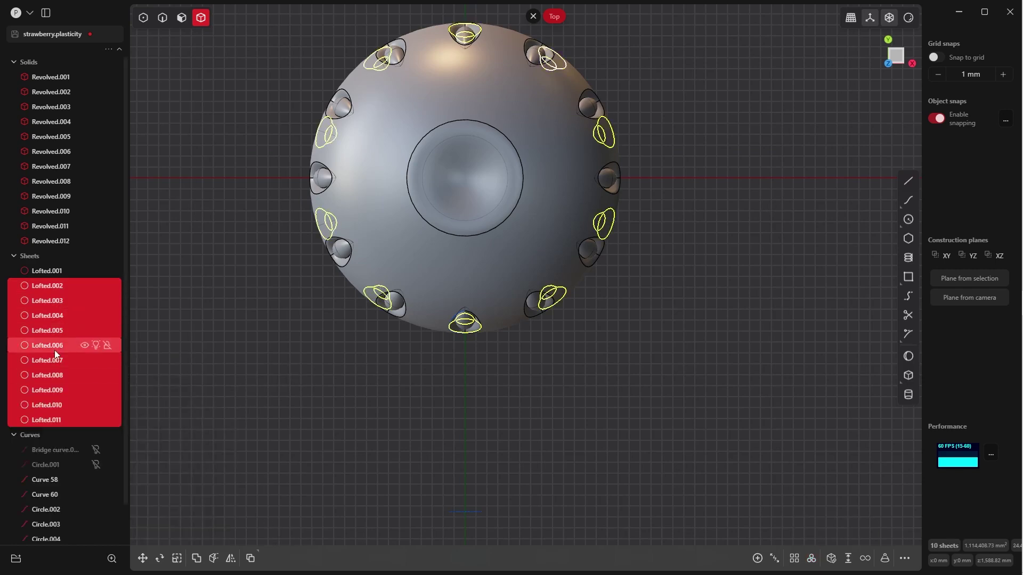
{"action": "left_click", "coordinate": [338, 444]}
{"action": "middle_click_drag", "start_coordinate": [376, 393], "coordinate": [411, 291]}
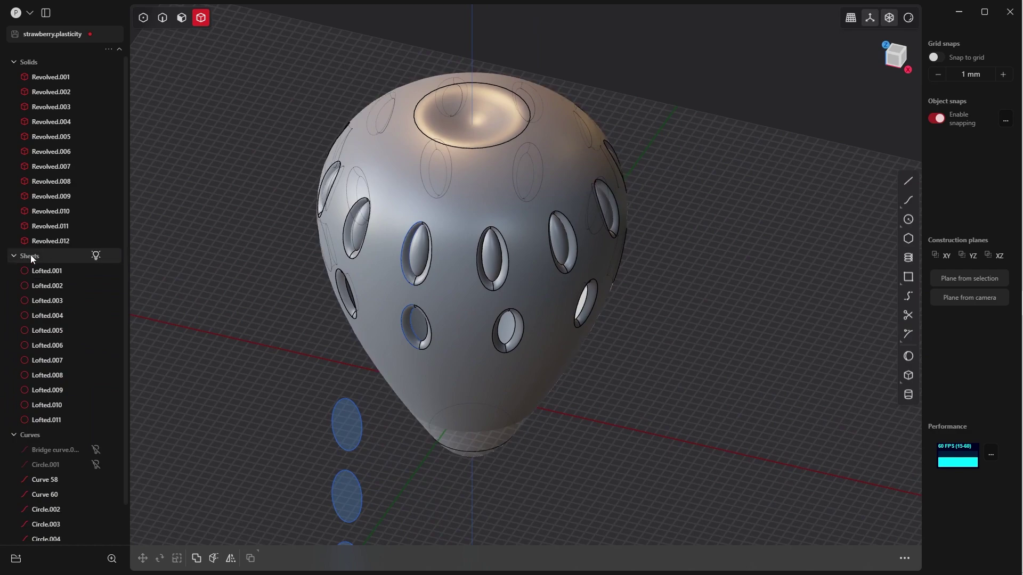
Select the strawberry body together with all ten ring sheets of the second row, and join them into one sheet
{"action": "scroll", "coordinate": [332, 298], "scroll_direction": "down", "scroll_amount": 2}
{"action": "scroll", "coordinate": [340, 295], "scroll_direction": "up", "scroll_amount": 3}
{"action": "scroll", "coordinate": [251, 363], "scroll_direction": "up", "scroll_amount": 1}
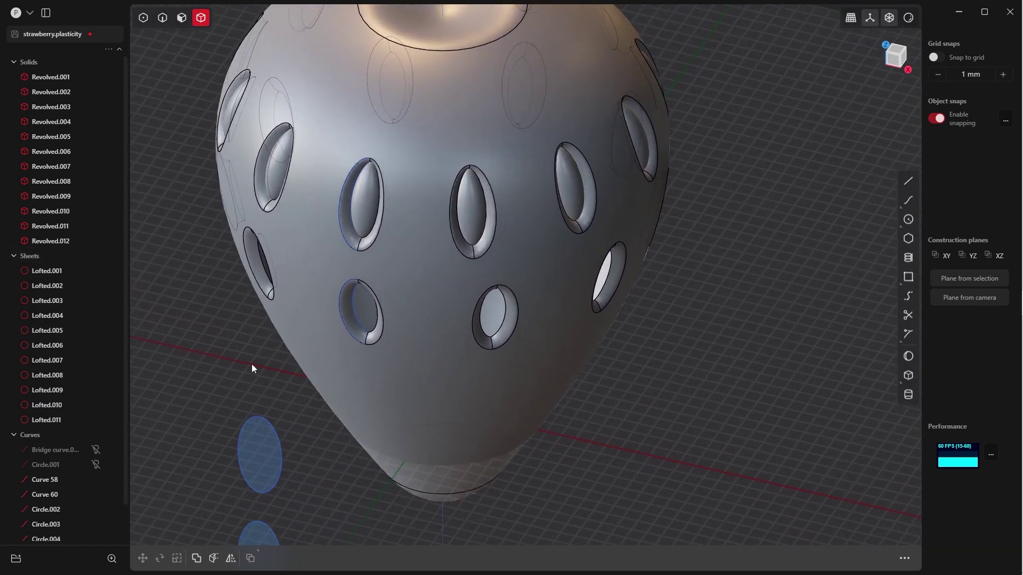
{"action": "left_click", "coordinate": [376, 329]}
{"action": "middle_click_drag", "start_coordinate": [376, 328], "coordinate": [322, 291]}
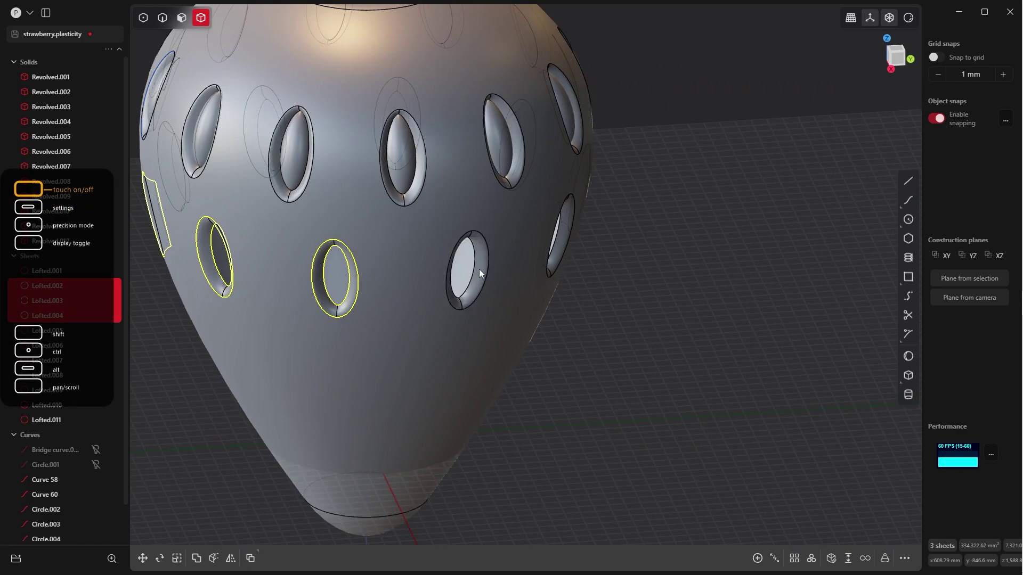
{"action": "left_click", "coordinate": [478, 269]}
{"action": "left_click", "coordinate": [557, 251]}
{"action": "middle_click_drag", "start_coordinate": [596, 272], "coordinate": [636, 247]}
{"action": "left_click", "coordinate": [512, 292]}
{"action": "left_click", "coordinate": [636, 246]}
{"action": "left_click", "coordinate": [637, 246]}
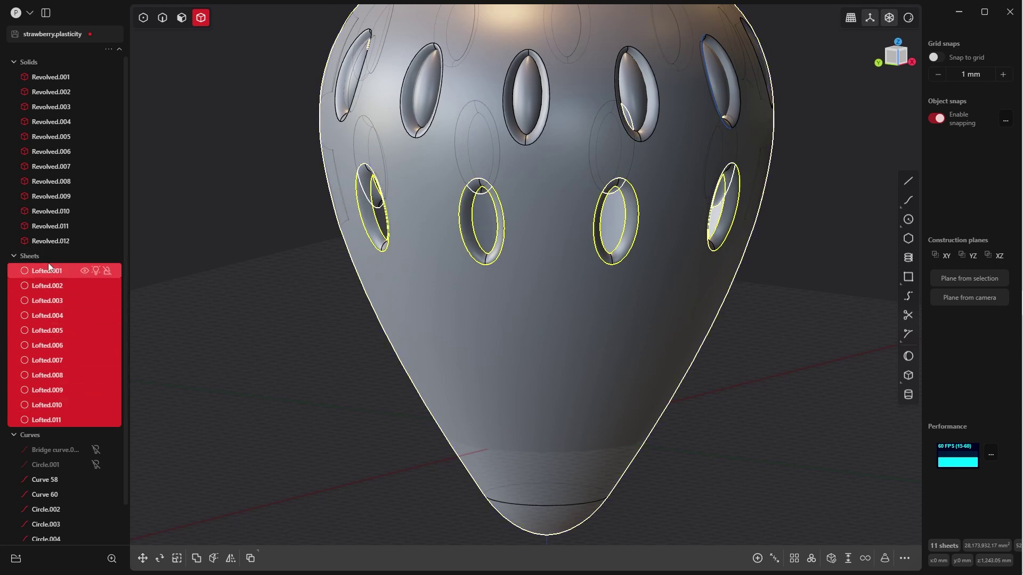
{"action": "key", "text": "j"}
{"action": "key", "text": "1"}
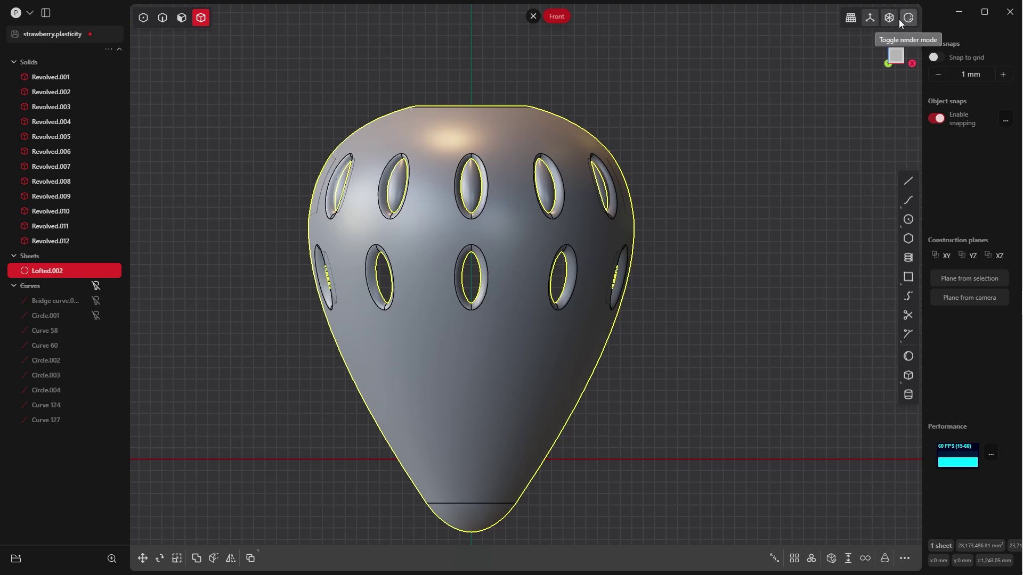
Inspect the joined rims in the Front view up close, and bring the hidden curves back into view
{"action": "mouse_move", "coordinate": [907, 24]}
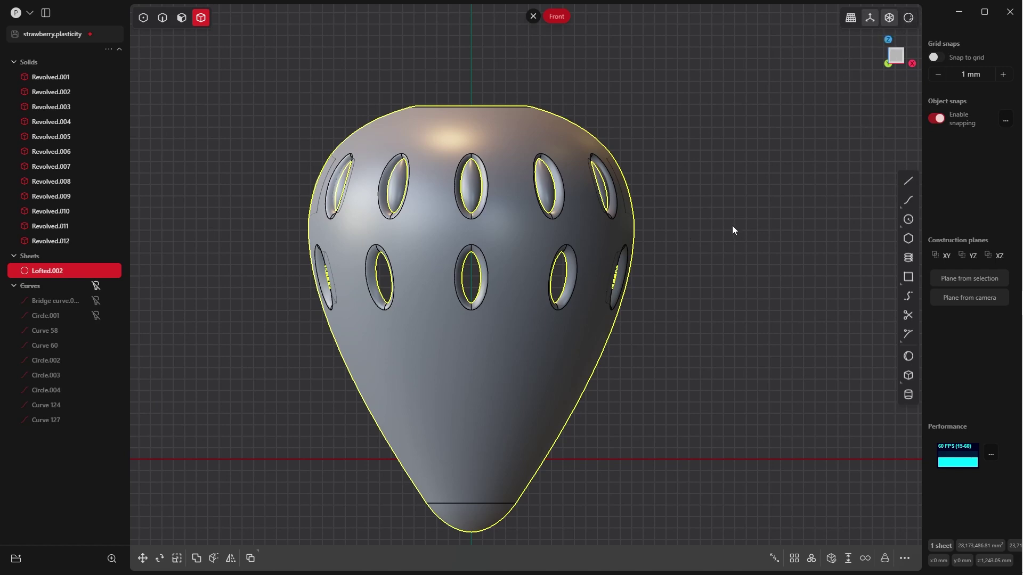
{"action": "scroll", "coordinate": [677, 250], "scroll_direction": "down", "scroll_amount": 3}
{"action": "scroll", "coordinate": [671, 293], "scroll_direction": "up", "scroll_amount": 3}
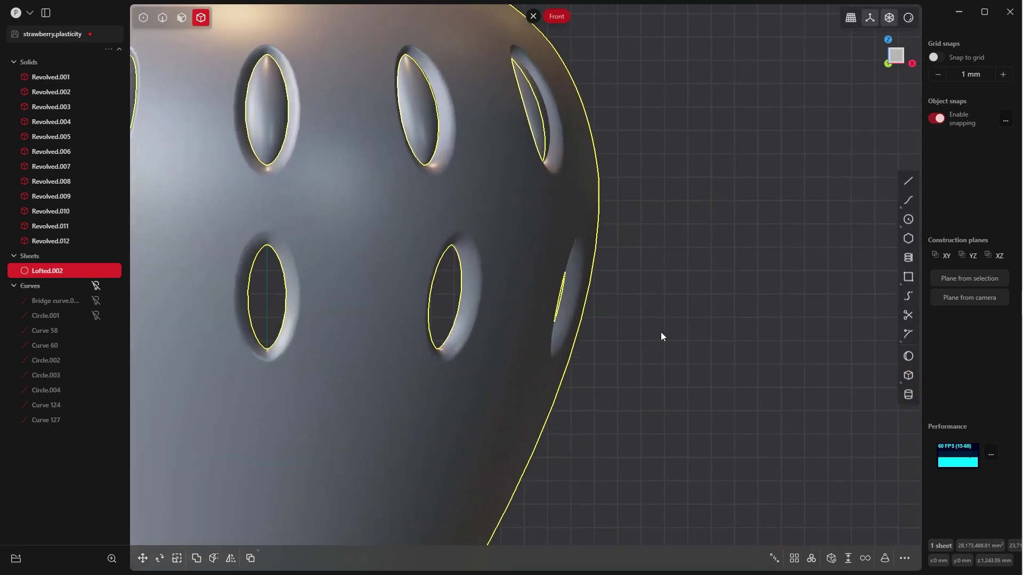
{"action": "scroll", "coordinate": [682, 253], "scroll_direction": "down", "scroll_amount": 3}
{"action": "middle_click_drag", "start_coordinate": [682, 254], "coordinate": [608, 201]}
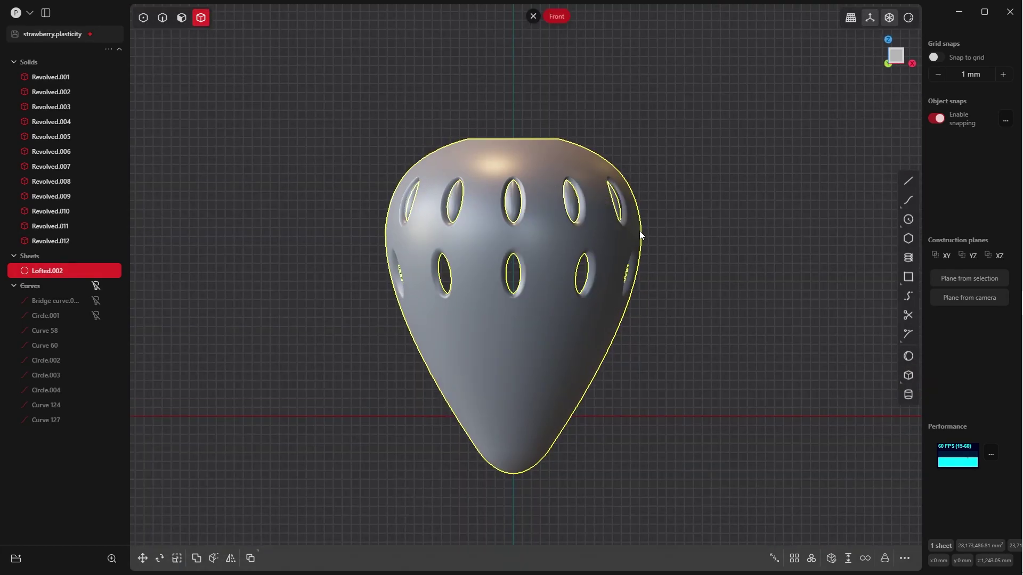
{"action": "middle_click_drag", "start_coordinate": [639, 231], "coordinate": [583, 284], "text": "shift"}
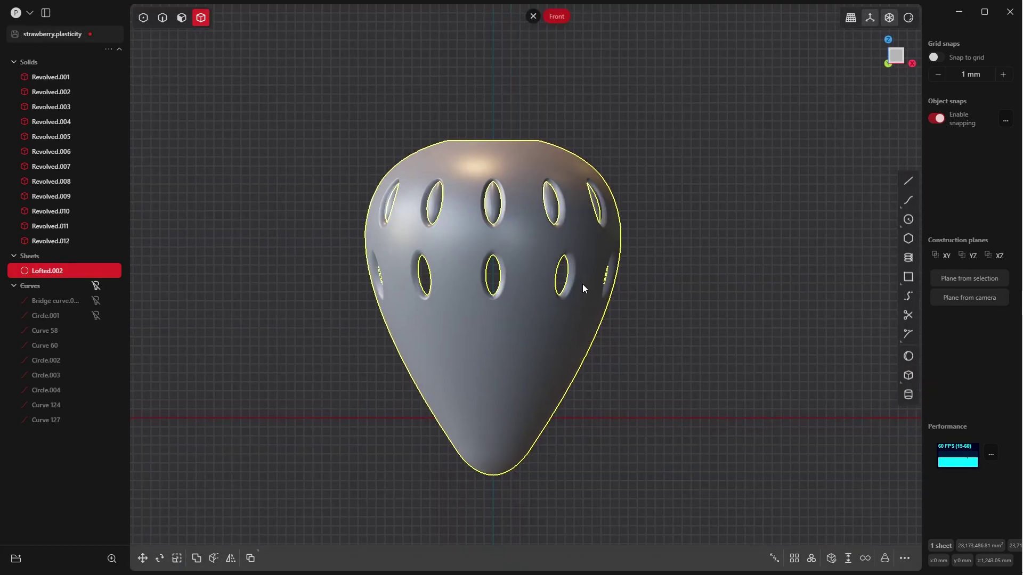
{"action": "left_click", "coordinate": [96, 285]}
{"action": "scroll", "coordinate": [625, 214], "scroll_direction": "down", "scroll_amount": 3}
{"action": "scroll", "coordinate": [607, 261], "scroll_direction": "up", "scroll_amount": 5}
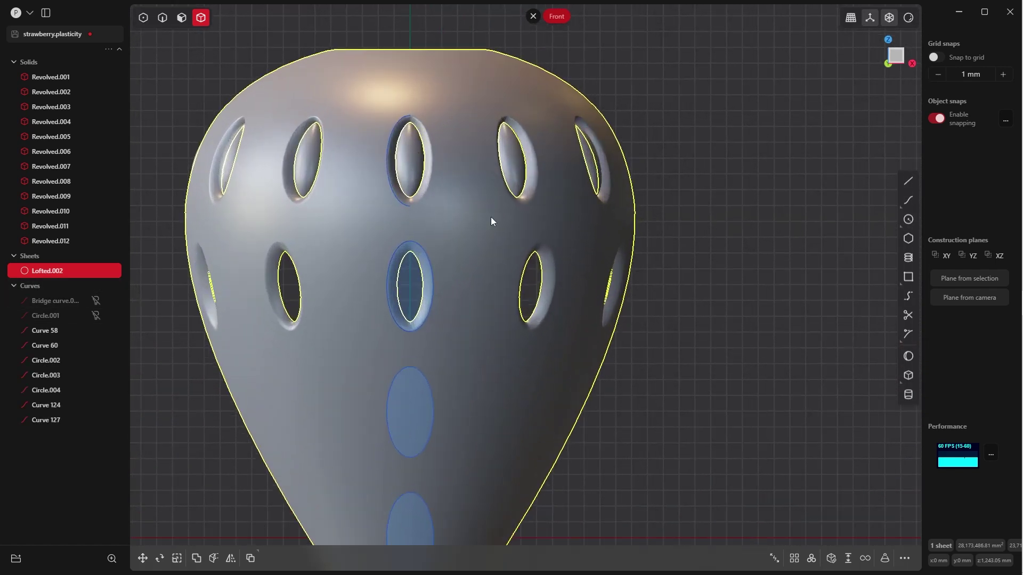
Revolve the second-row recess's inner half-ellipse curve 360 degrees around the axis through its two endpoints to form a solid seed
{"action": "left_click", "coordinate": [708, 162]}
{"action": "middle_click_drag", "start_coordinate": [465, 299], "coordinate": [489, 277]}
{"action": "left_click", "coordinate": [424, 299]}
{"action": "scroll", "coordinate": [437, 306], "scroll_direction": "up", "scroll_amount": 3}
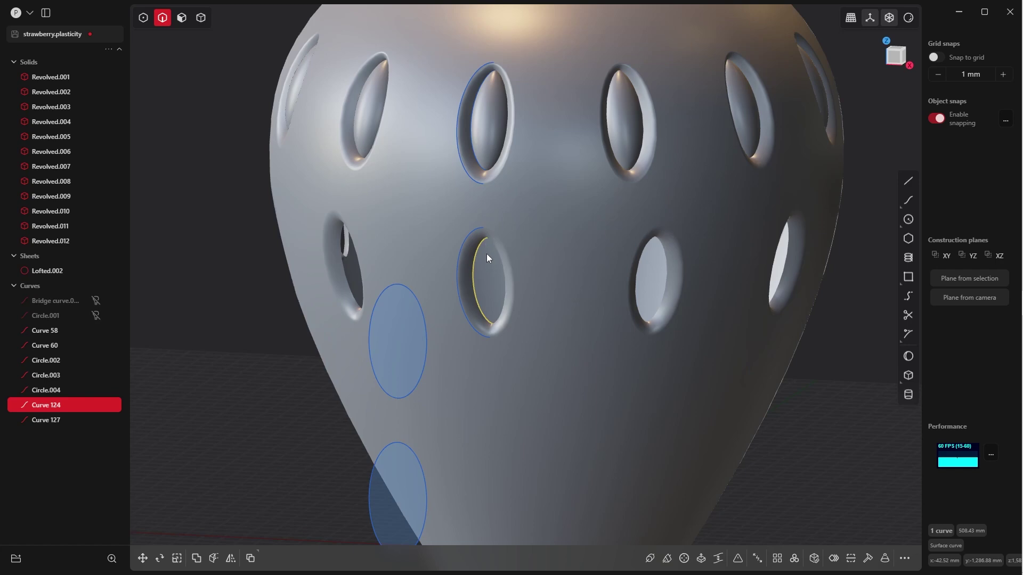
{"action": "left_click", "coordinate": [684, 558]}
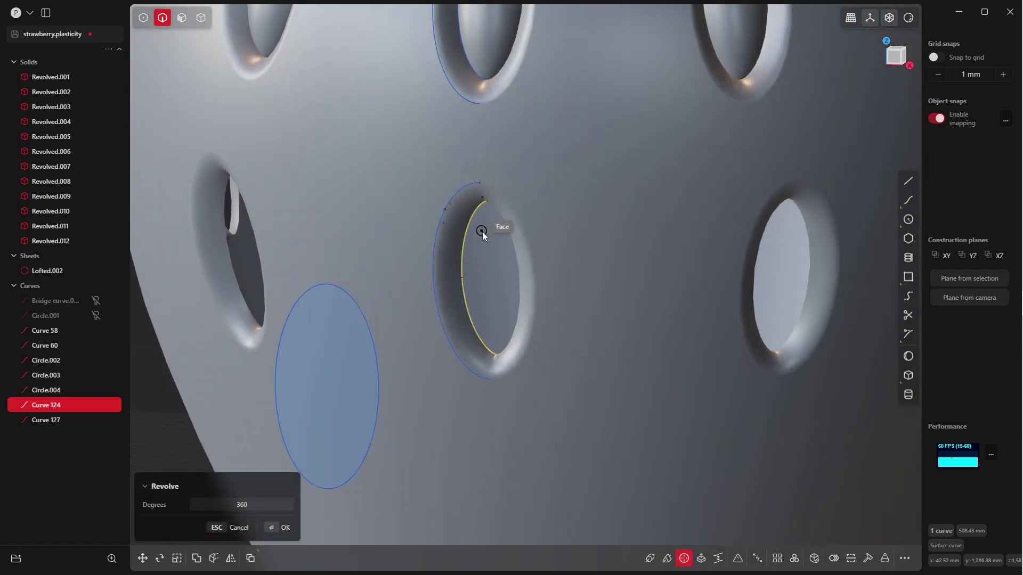
{"action": "middle_click_drag", "start_coordinate": [494, 216], "coordinate": [543, 216]}
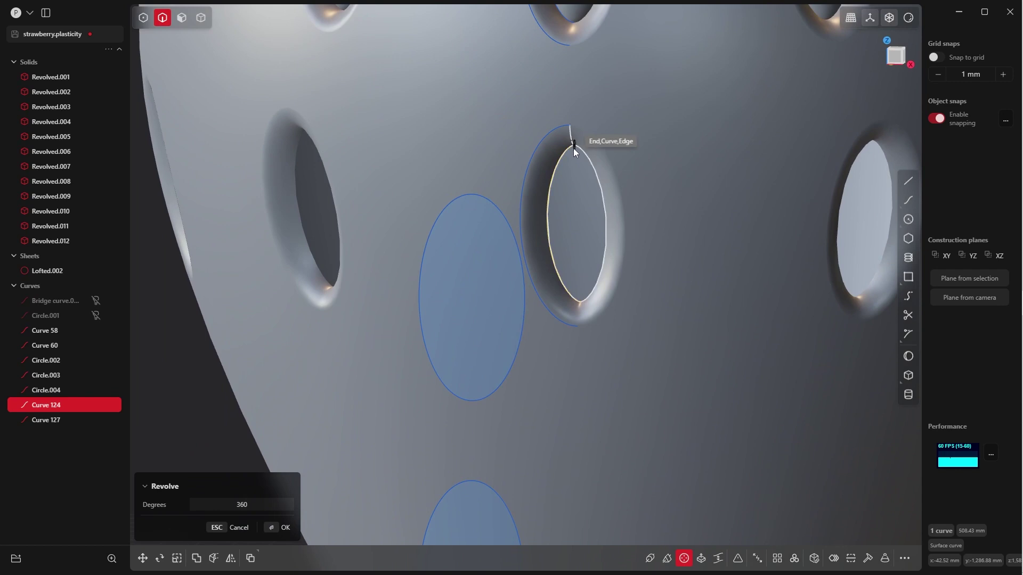
{"action": "scroll", "coordinate": [571, 155], "scroll_direction": "up", "scroll_amount": 4}
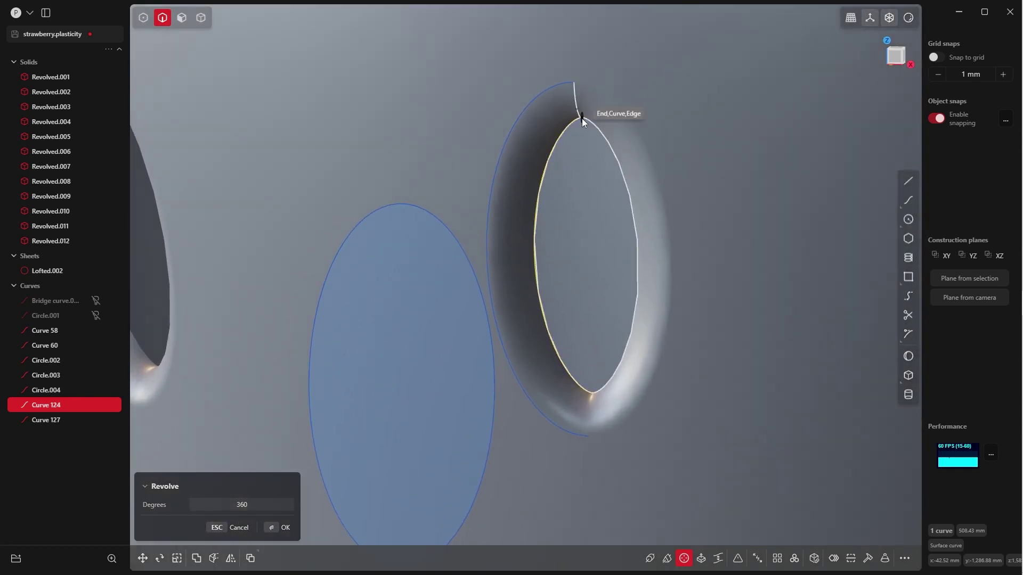
{"action": "left_click", "coordinate": [582, 117]}
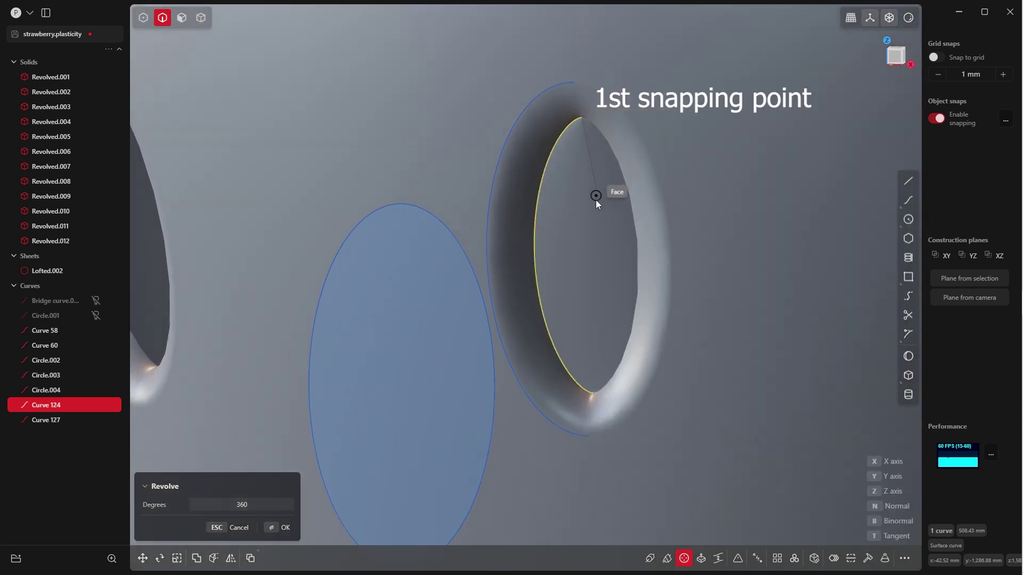
{"action": "left_click", "coordinate": [594, 392]}
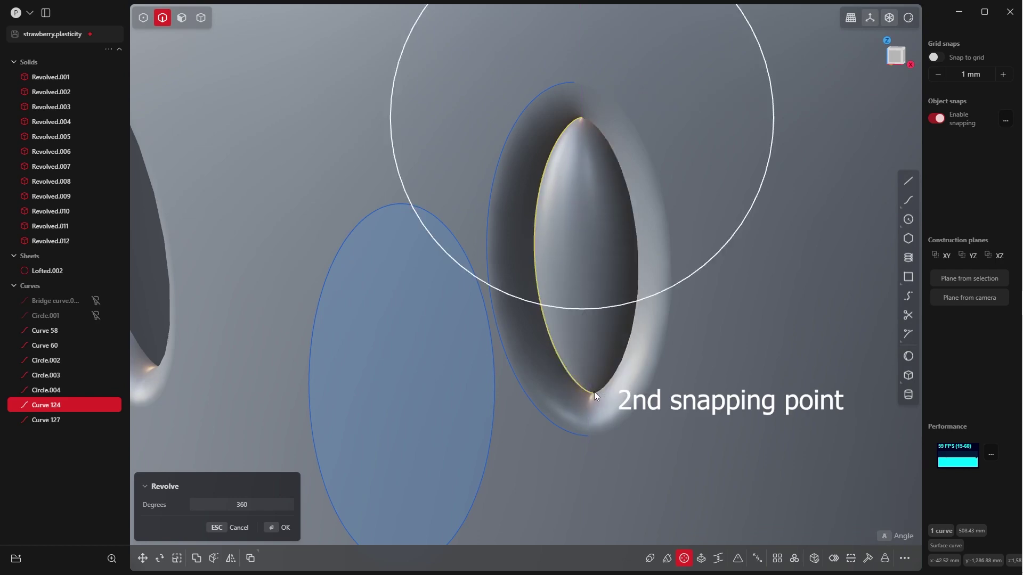
{"action": "left_click", "coordinate": [285, 527]}
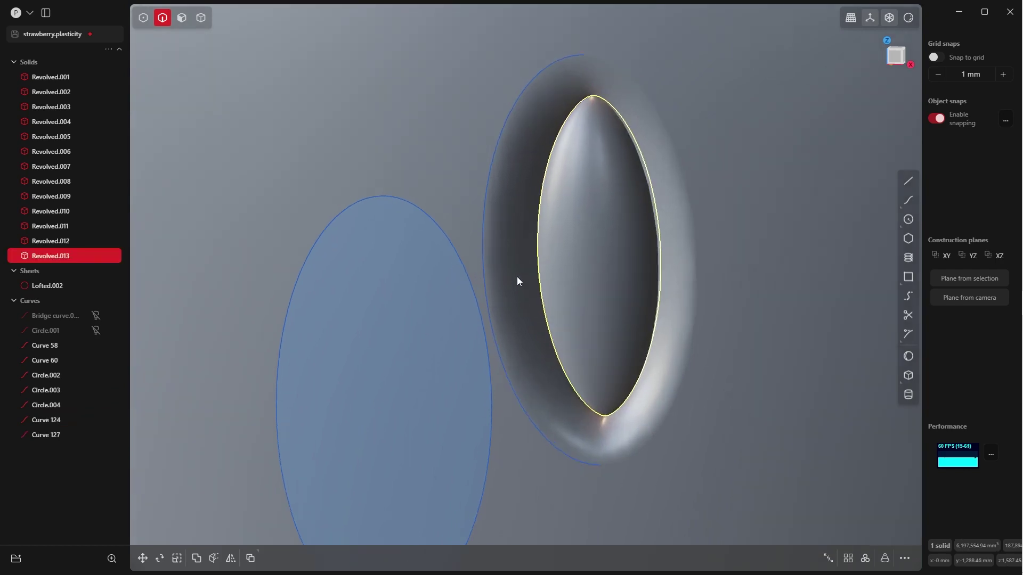
Radially array the new second-row seed in the Top view as 10 copies over 360 degrees around the strawberry's centre
{"action": "scroll", "coordinate": [527, 239], "scroll_direction": "down", "scroll_amount": 10}
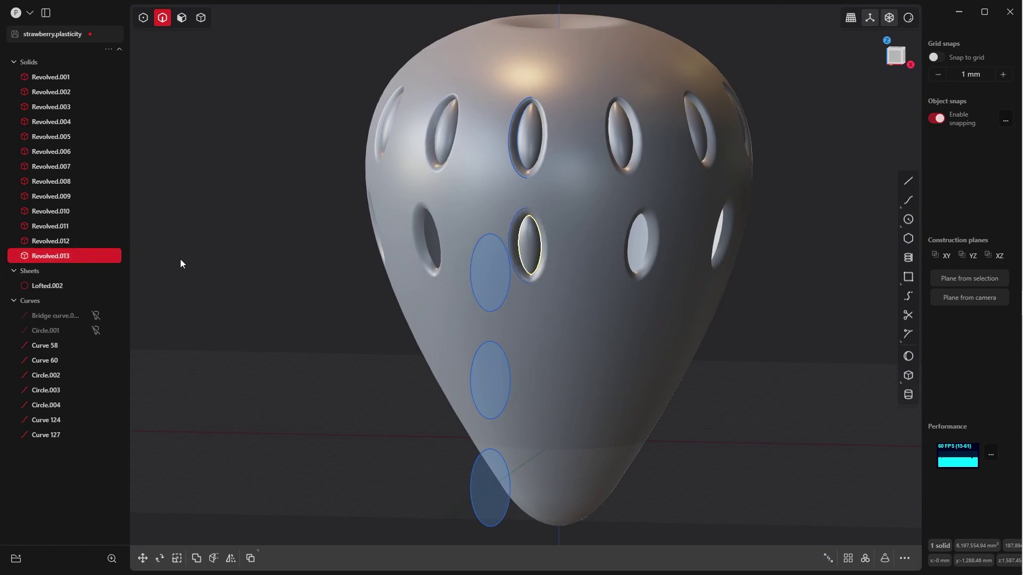
{"action": "key", "text": "4"}
{"action": "key", "text": "KP_7"}
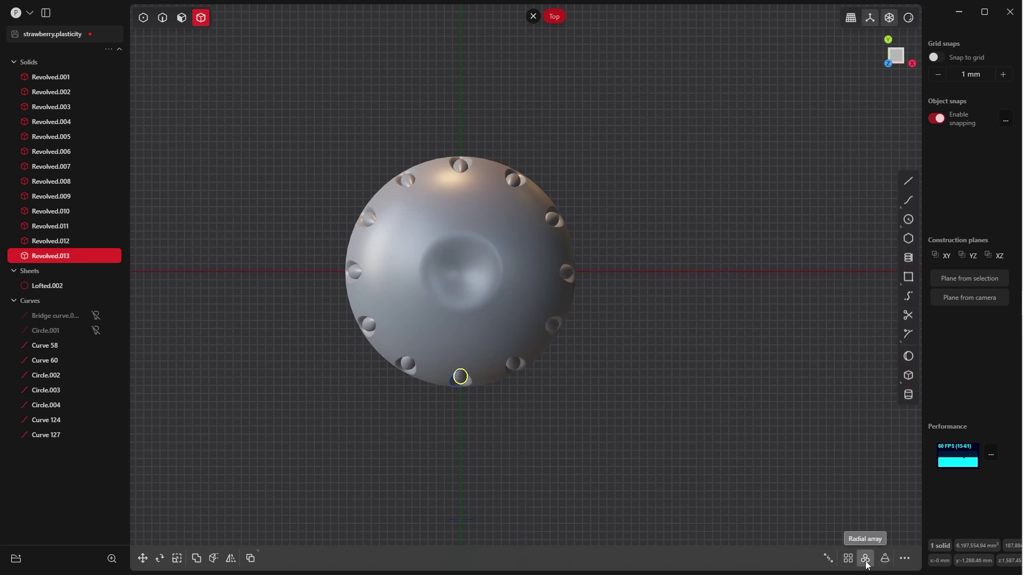
{"action": "left_click", "coordinate": [865, 558]}
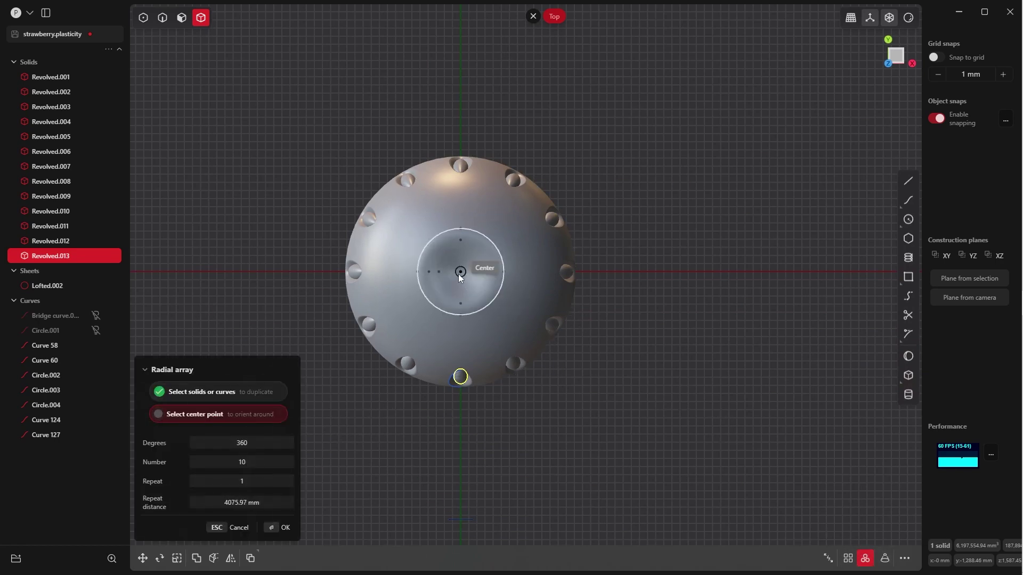
{"action": "left_click", "coordinate": [461, 272]}
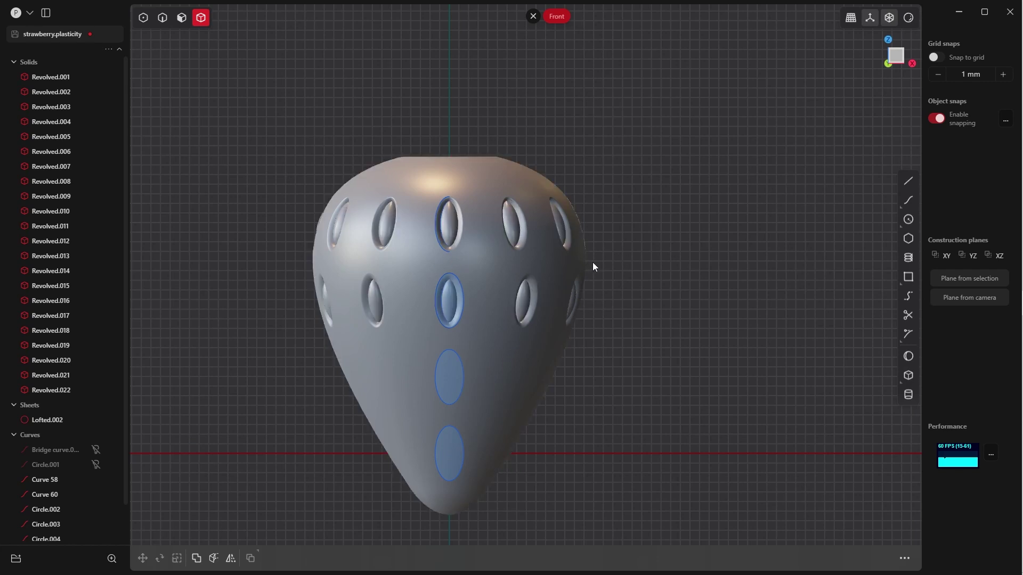
Draw a horizontal line about 4063 mm long across the strawberry between the first and second seed rows in the Front view
{"action": "key", "text": "l"}
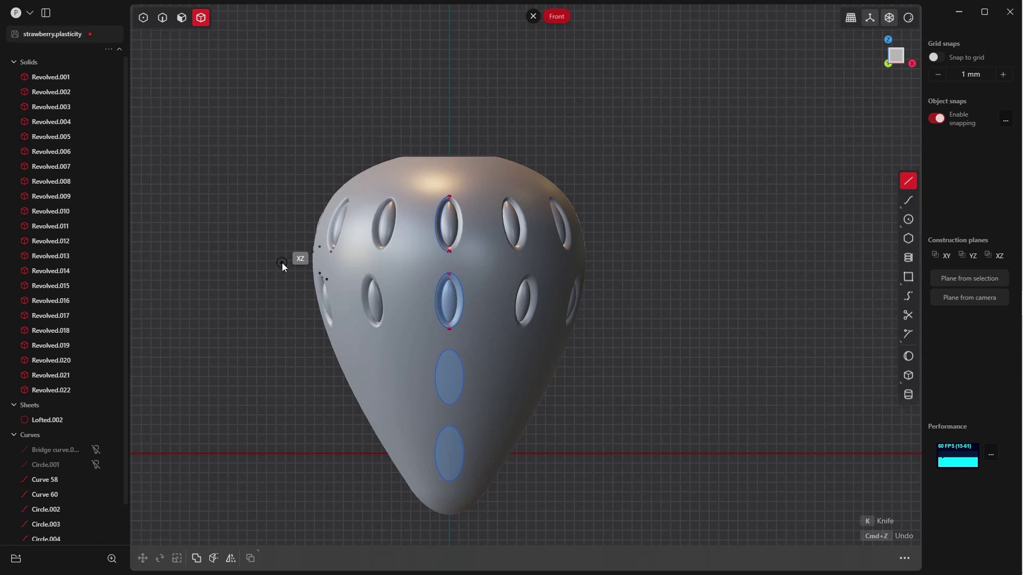
{"action": "left_click", "coordinate": [282, 263]}
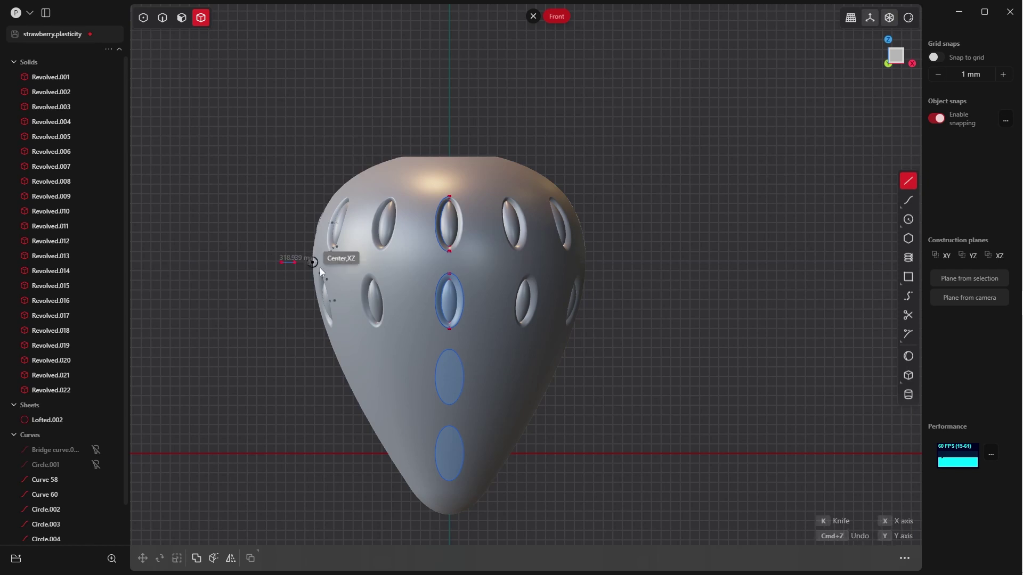
{"action": "left_click", "coordinate": [673, 263]}
{"action": "key", "text": "Escape"}
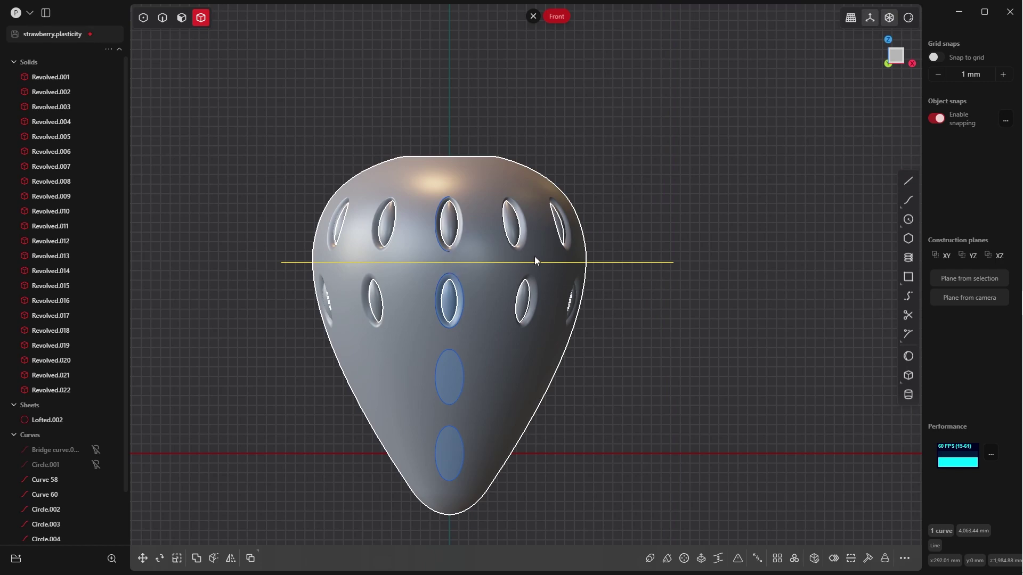
Place a duplicate of the horizontal line about 800 mm lower along Z, between the second seed row and the third ellipse
{"action": "key", "text": "g"}
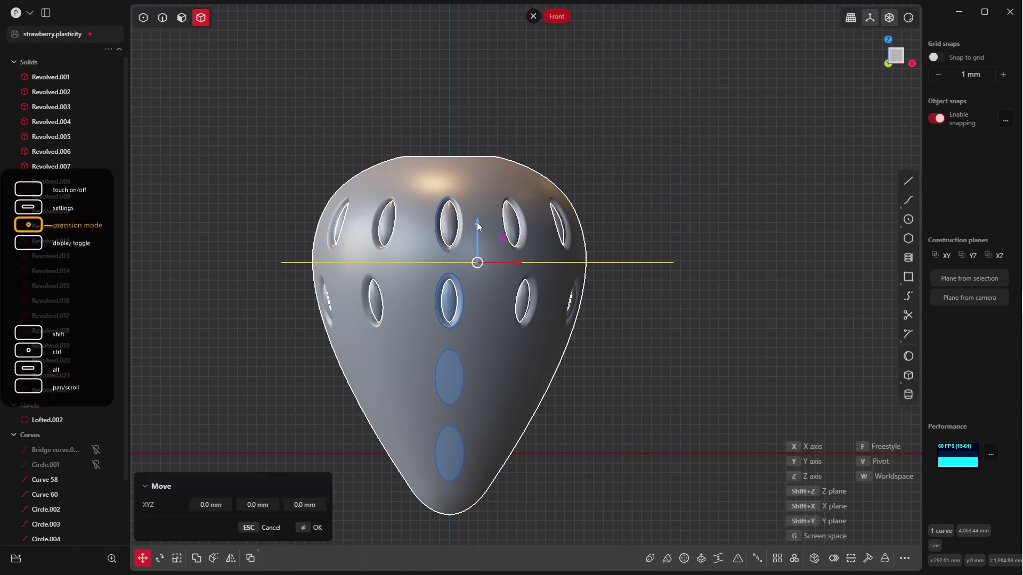
{"action": "left_click_drag", "start_coordinate": [477, 222], "coordinate": [459, 299]}
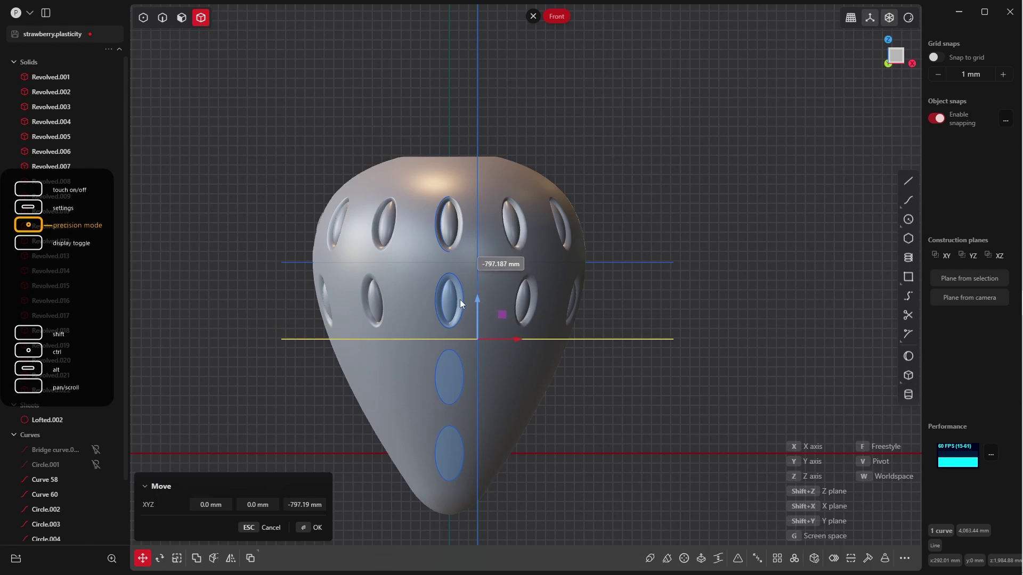
{"action": "left_click", "coordinate": [310, 527]}
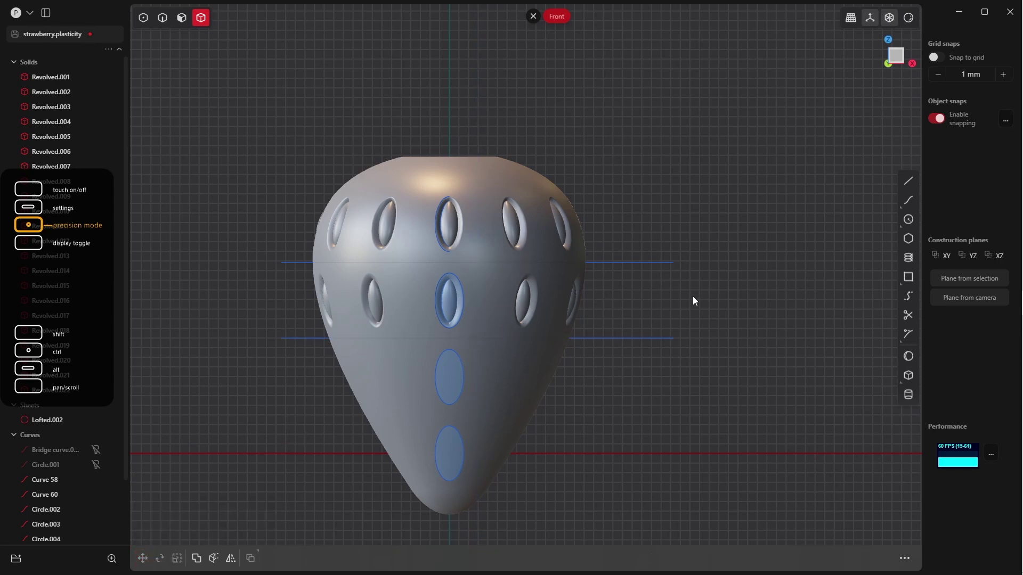
Cut the strawberry body with the two horizontal lines to separate the second seed row's band from the rest
{"action": "key", "text": "alt+x"}
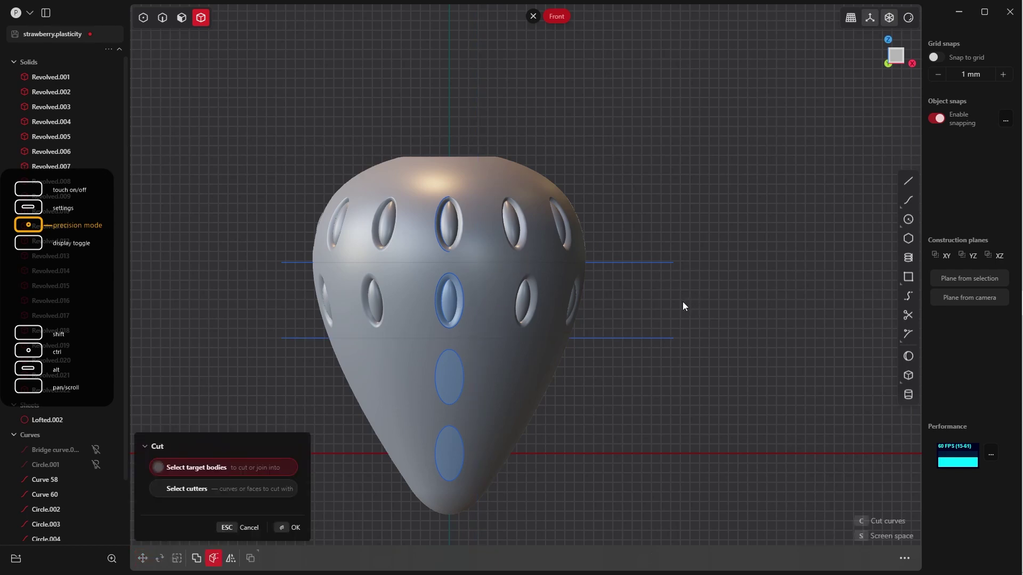
{"action": "left_click", "coordinate": [494, 280]}
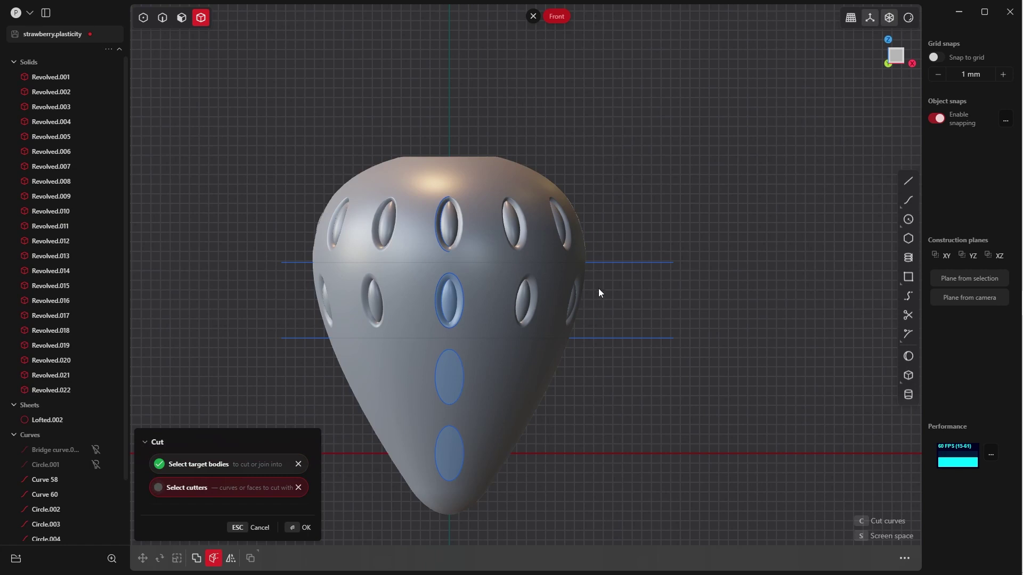
{"action": "left_click", "coordinate": [610, 263]}
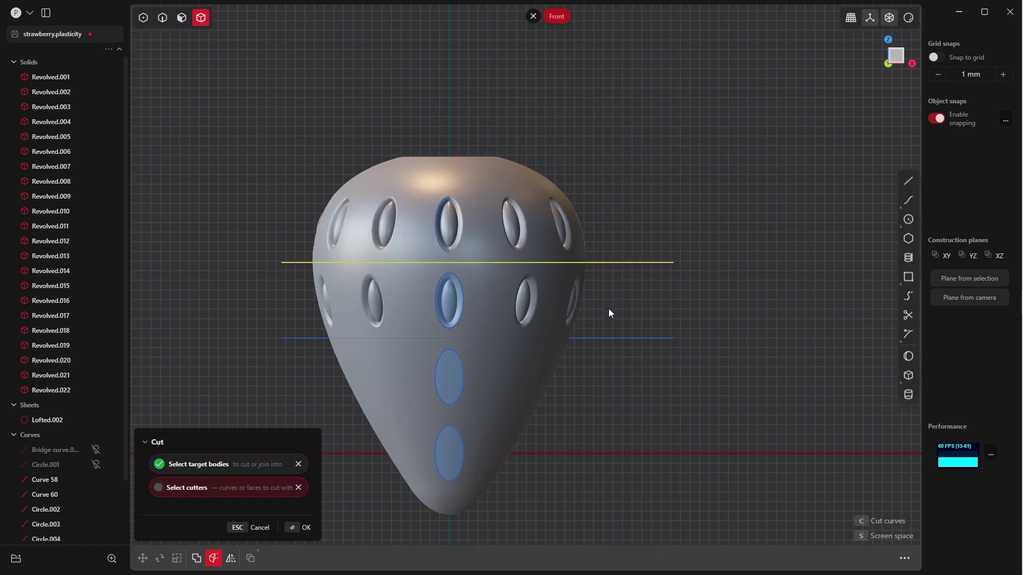
{"action": "left_click", "coordinate": [613, 338]}
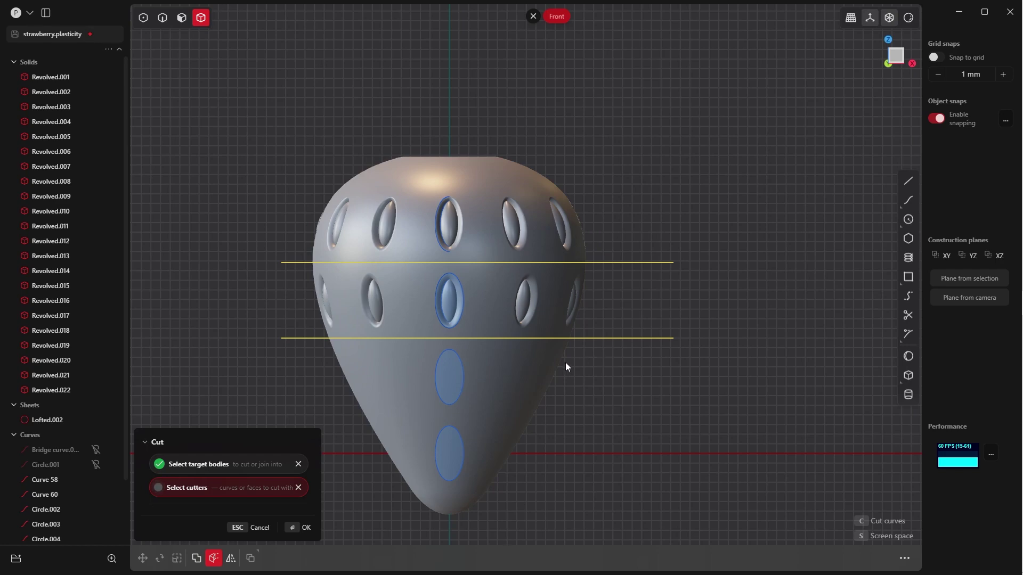
{"action": "left_click", "coordinate": [298, 527]}
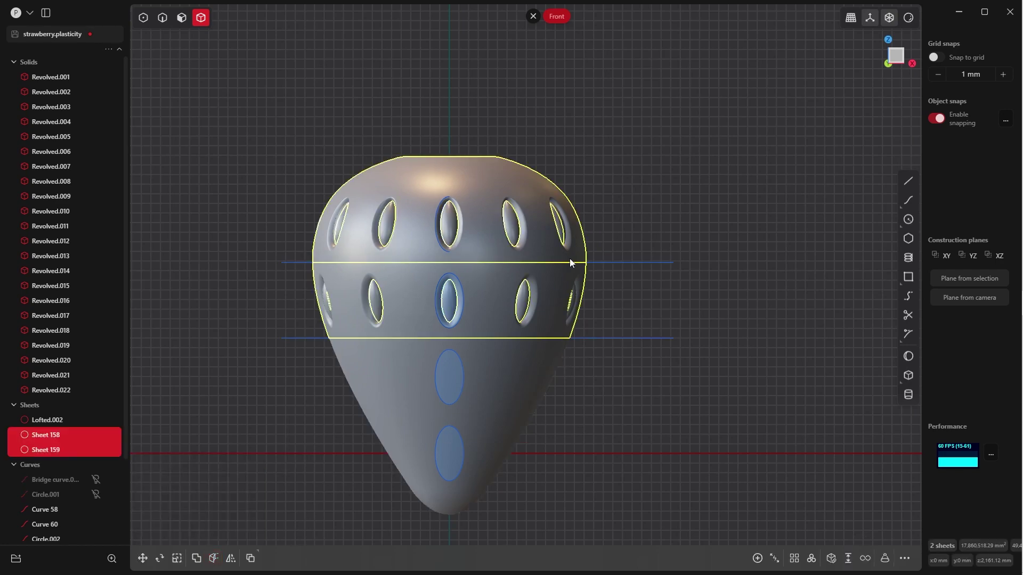
{"action": "middle_click_drag", "start_coordinate": [606, 235], "coordinate": [658, 242]}
{"action": "left_click", "coordinate": [663, 261]}
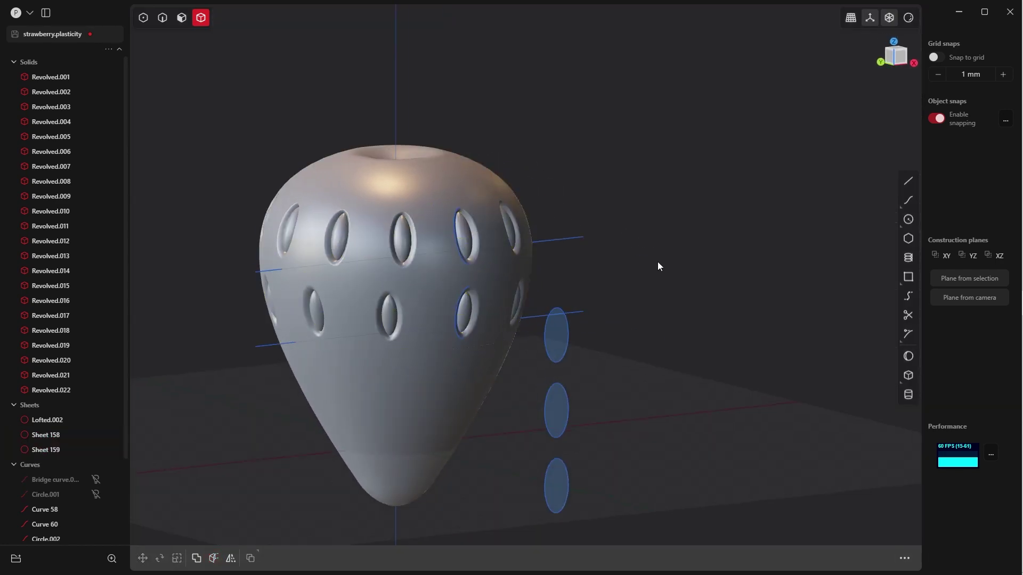
{"action": "middle_click_drag", "start_coordinate": [657, 261], "coordinate": [601, 297]}
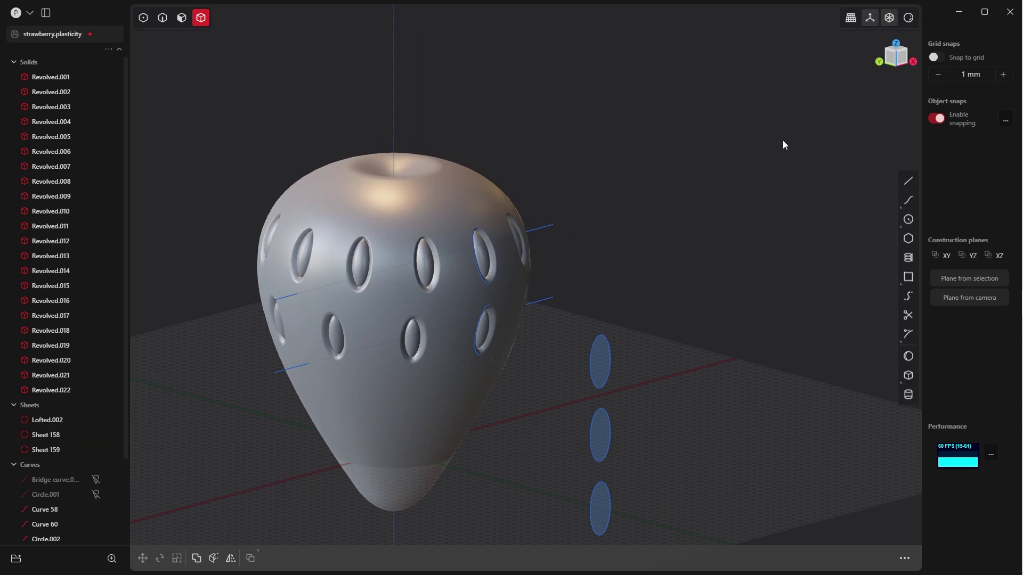
{"action": "middle_click_drag", "start_coordinate": [782, 144], "coordinate": [590, 353]}
Hide the already used second-row ellipse, the uppermost of the three standing in front of the strawberry
{"action": "key", "text": "grave"}
{"action": "left_click", "coordinate": [525, 310]}
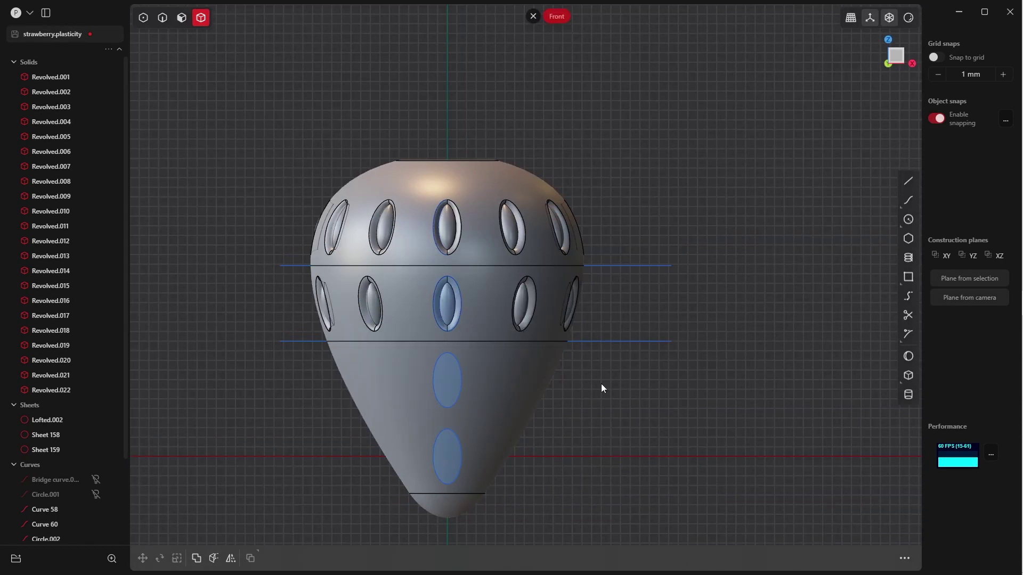
{"action": "middle_click_drag", "start_coordinate": [601, 387], "coordinate": [376, 323]}
{"action": "key", "text": "grave"}
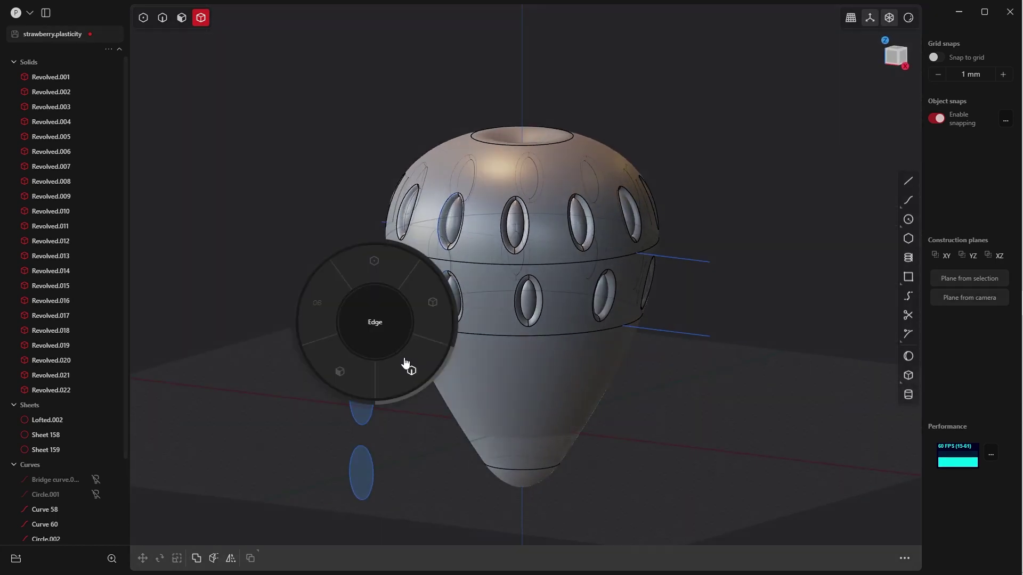
{"action": "left_click", "coordinate": [404, 363]}
{"action": "left_click", "coordinate": [374, 336]}
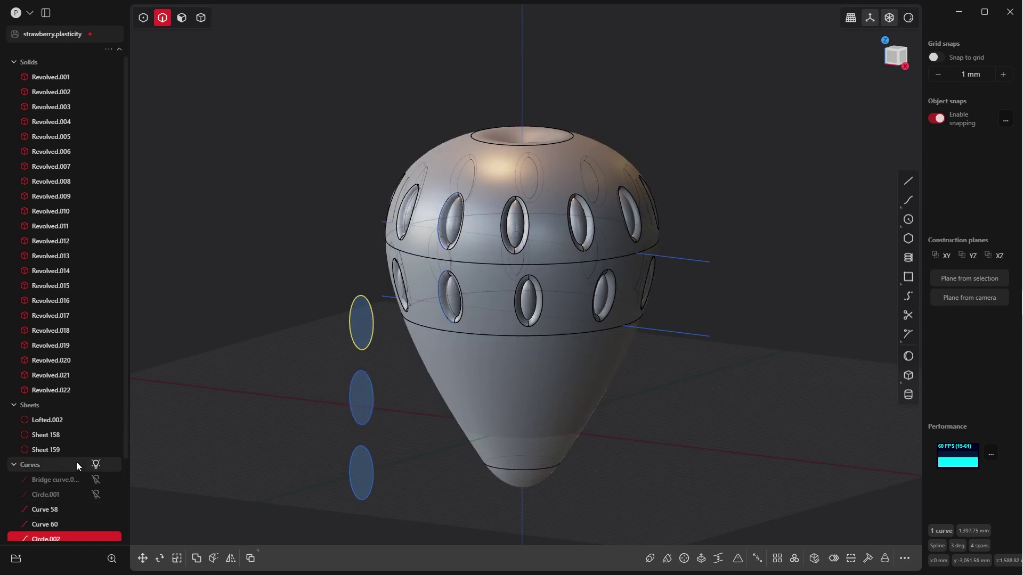
{"action": "left_click_drag", "start_coordinate": [124, 446], "coordinate": [98, 500]}
{"action": "left_click", "coordinate": [98, 501]}
Rotate the second-row band together with its seeds and recess curves 20 degrees around the strawberry's vertical axis
{"action": "key", "text": "KP_1"}
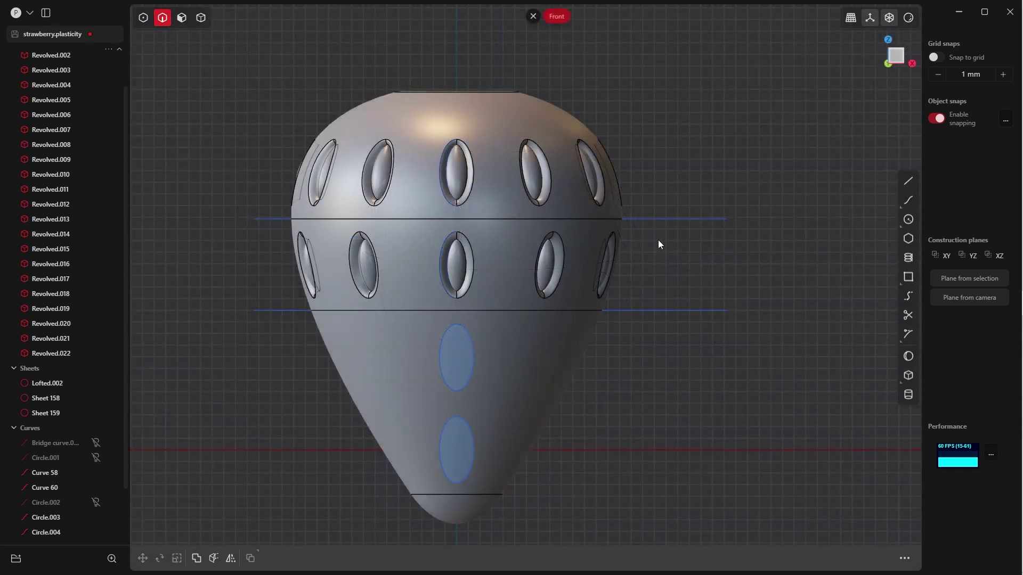
{"action": "key", "text": "q"}
{"action": "left_click", "coordinate": [620, 202]}
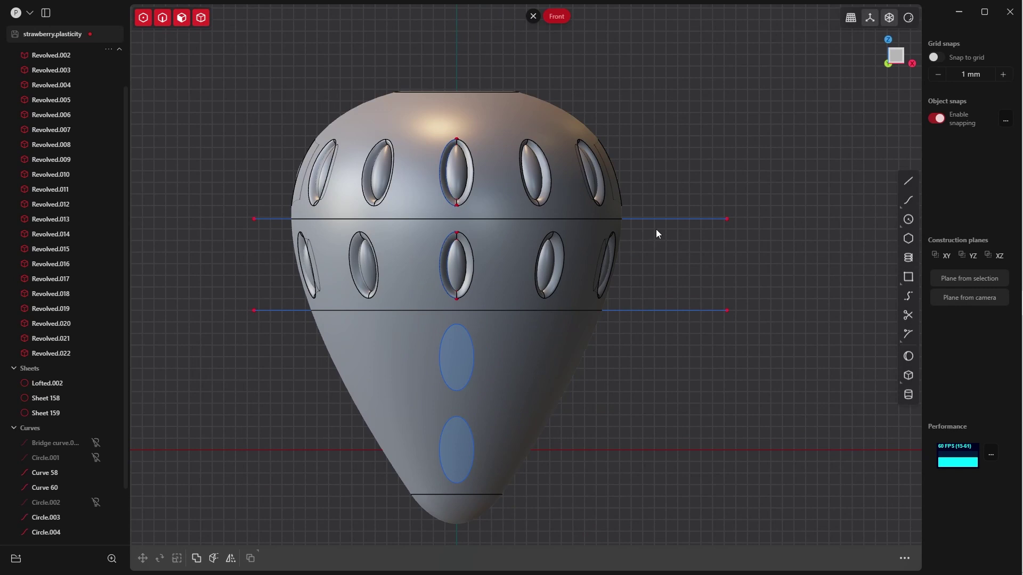
{"action": "left_click_drag", "start_coordinate": [658, 231], "coordinate": [254, 302]}
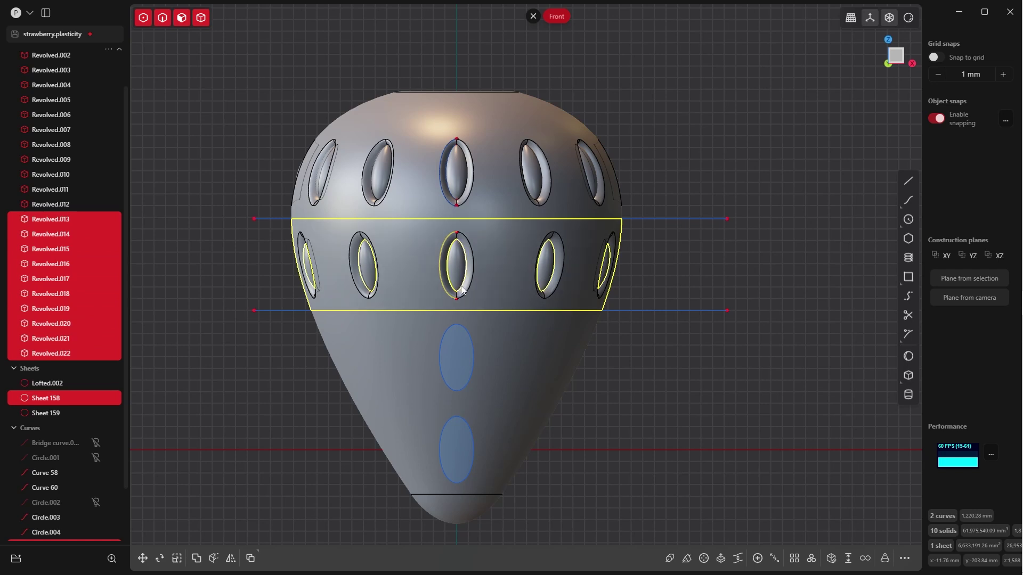
{"action": "key", "text": "r"}
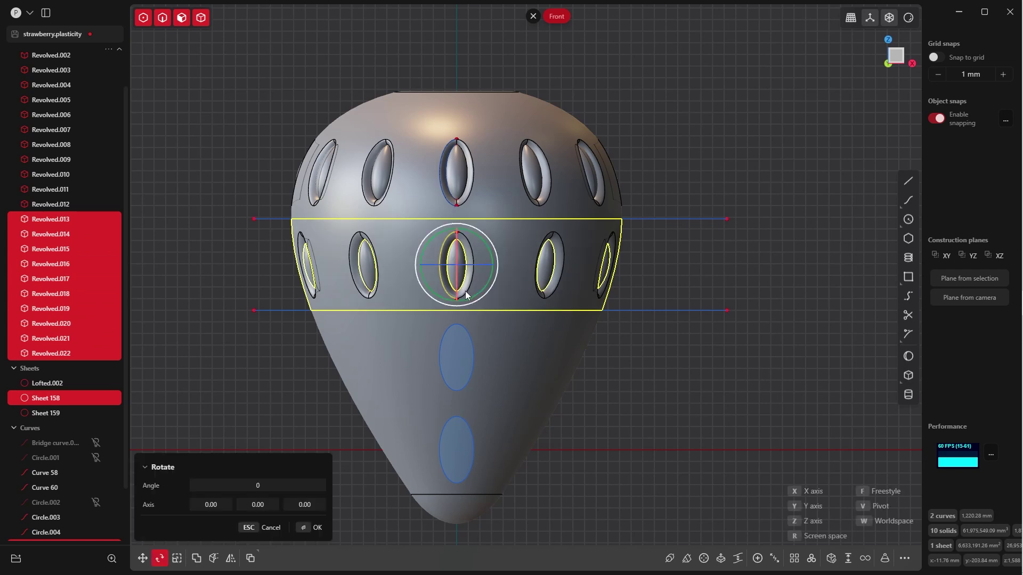
{"action": "left_click_drag", "start_coordinate": [465, 291], "coordinate": [475, 288]}
{"action": "left_click", "coordinate": [264, 485]}
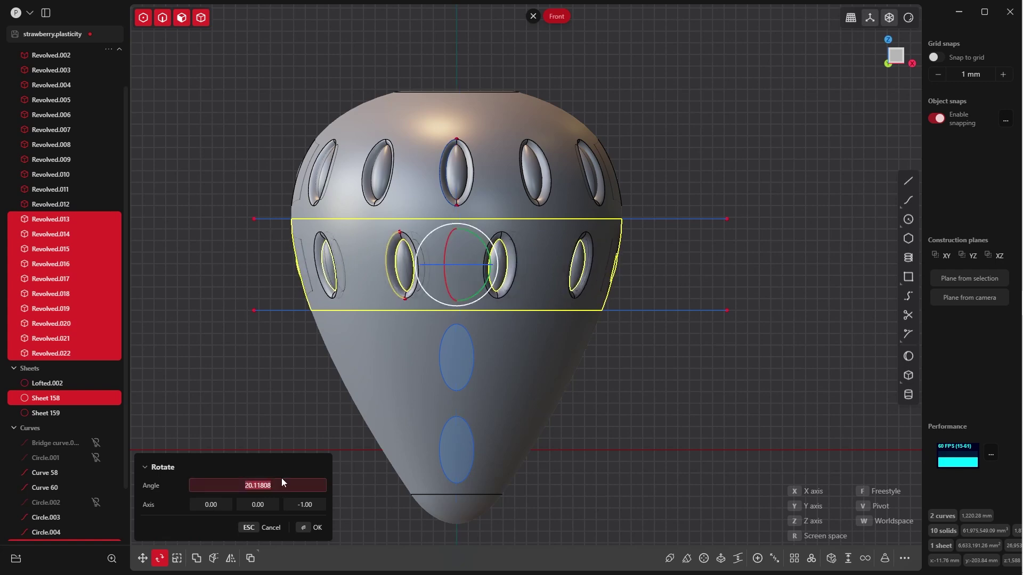
{"action": "type", "text": "20"}
{"action": "key", "text": "Return"}
{"action": "left_click", "coordinate": [617, 343]}
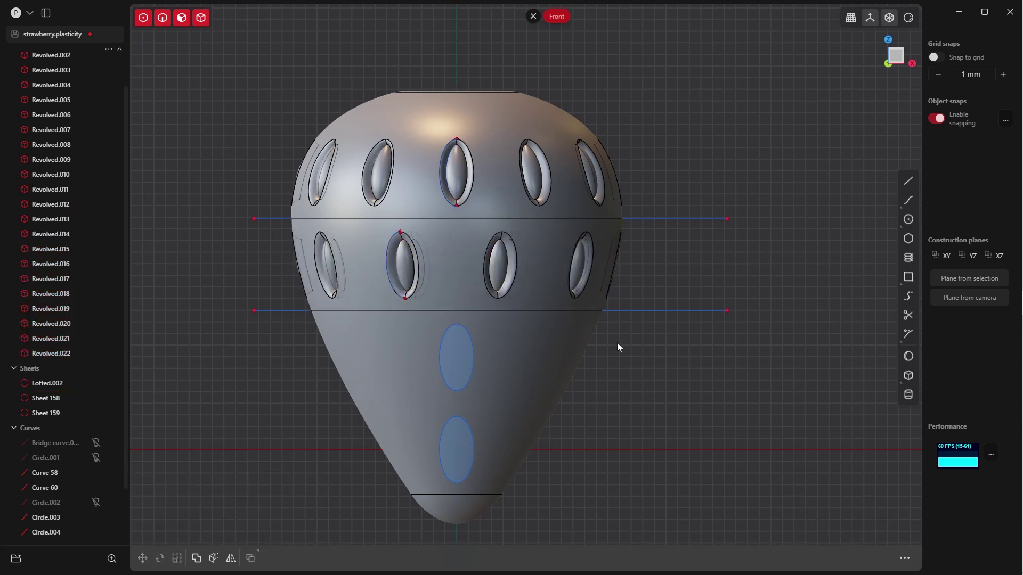
Hide all curves and inspect the four seed rows around the strawberry
{"action": "scroll", "coordinate": [616, 343], "scroll_direction": "up", "scroll_amount": 2}
{"action": "scroll", "coordinate": [621, 279], "scroll_direction": "down", "scroll_amount": 4}
{"action": "scroll", "coordinate": [621, 279], "scroll_direction": "down", "scroll_amount": 1}
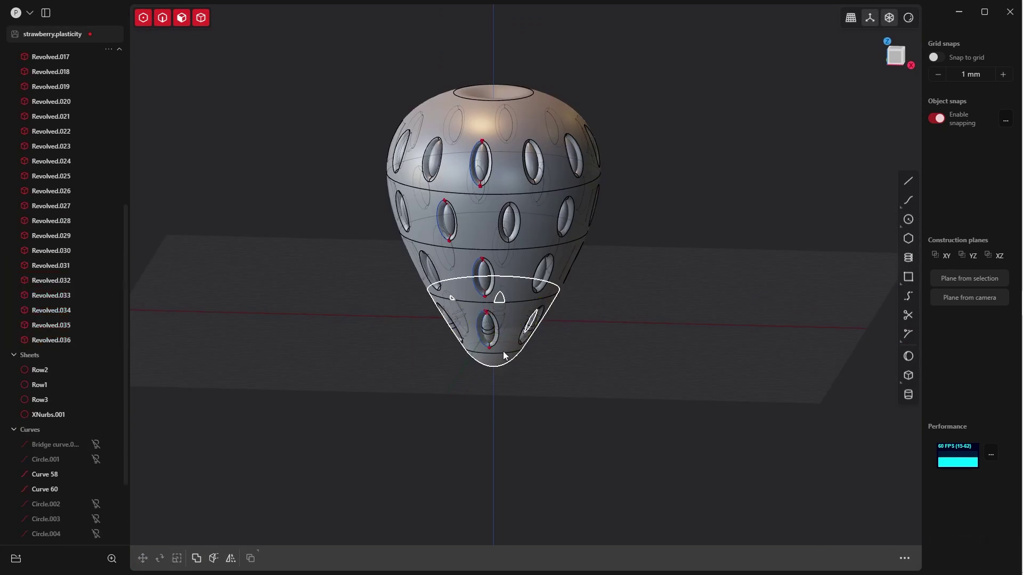
{"action": "left_click", "coordinate": [96, 429]}
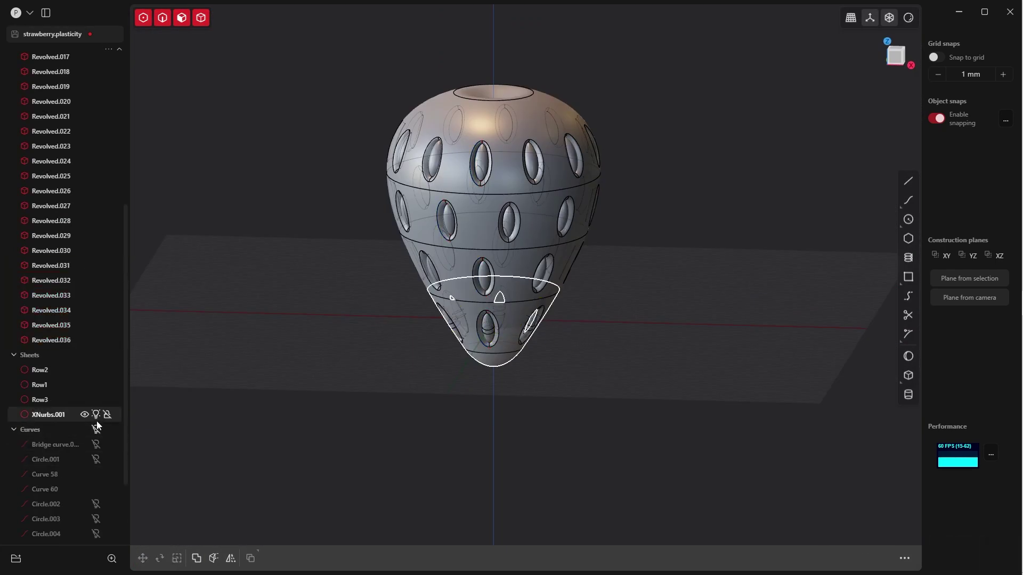
{"action": "middle_click_drag", "start_coordinate": [502, 277], "coordinate": [598, 276]}
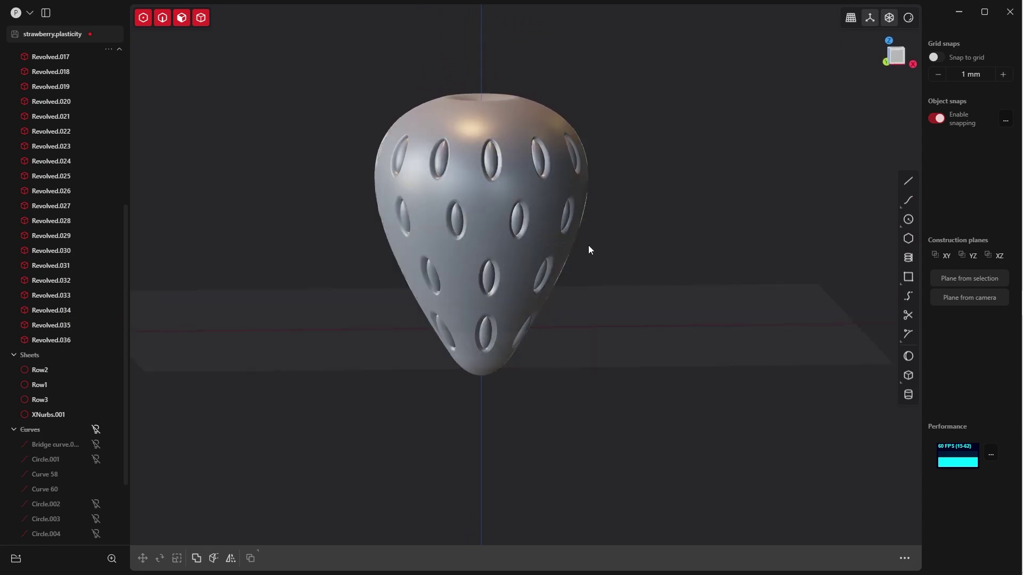
{"action": "middle_click_drag", "start_coordinate": [589, 249], "coordinate": [514, 277]}
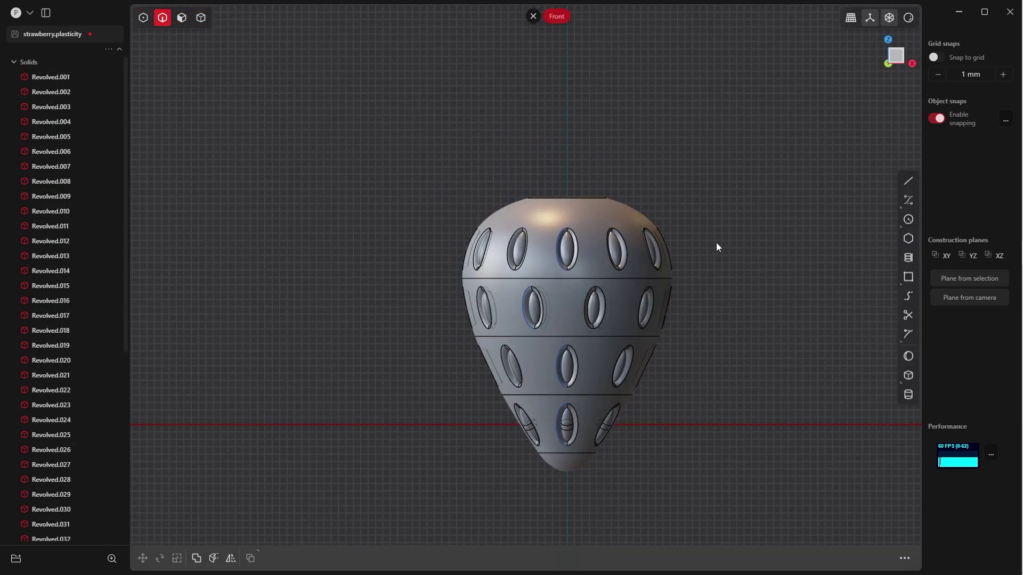
Draw a three-point control-point curve about 2396 mm long in the Top view, bowing from the strawberry's centre to beyond its edge on the X axis
{"action": "middle_click_drag", "start_coordinate": [716, 244], "coordinate": [647, 215], "text": "shift"}
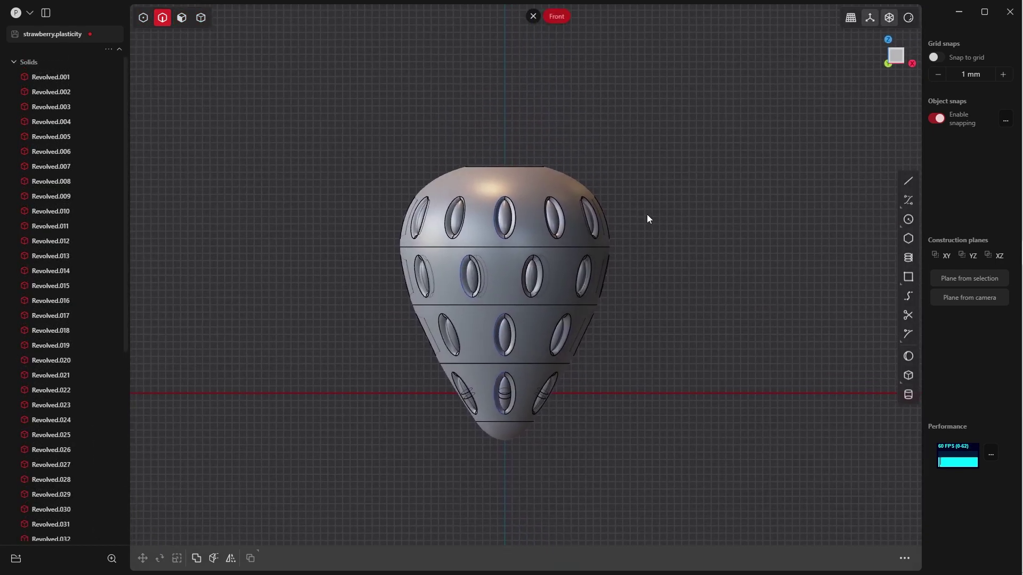
{"action": "key", "text": "grave"}
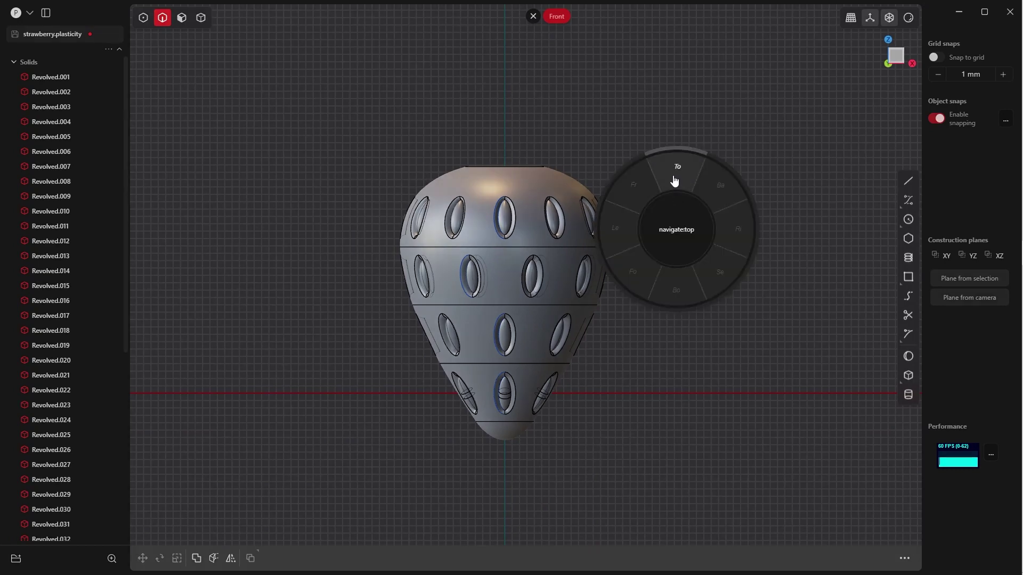
{"action": "left_click", "coordinate": [665, 177]}
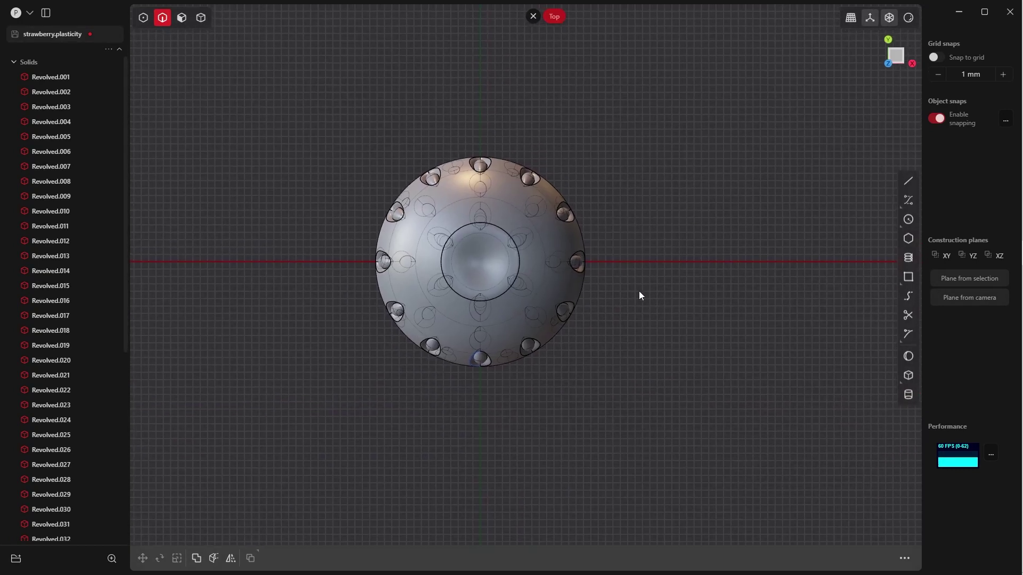
{"action": "key", "text": "alt+z"}
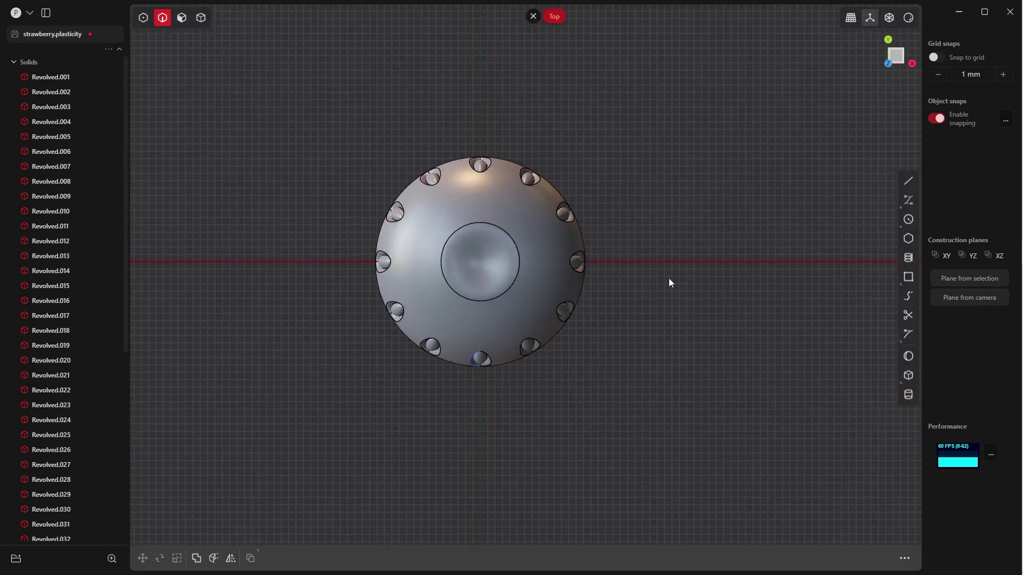
{"action": "right_click", "coordinate": [909, 202]}
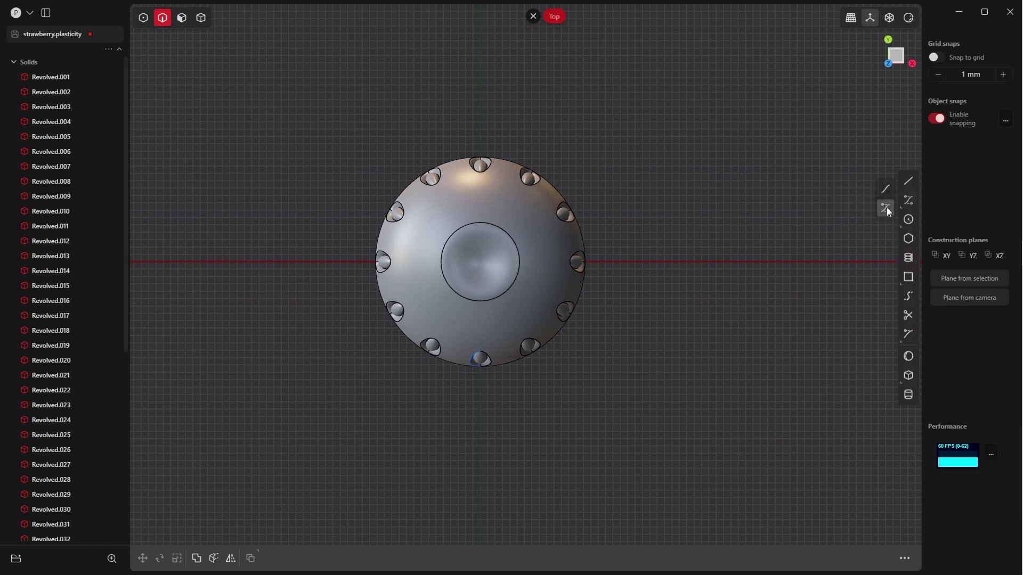
{"action": "left_click", "coordinate": [886, 209]}
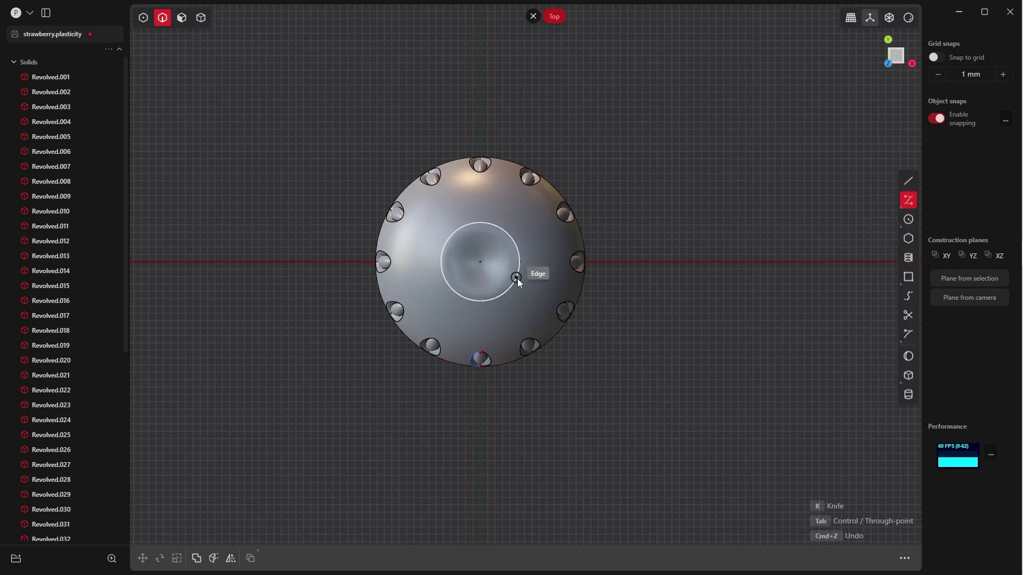
{"action": "left_click", "coordinate": [480, 262]}
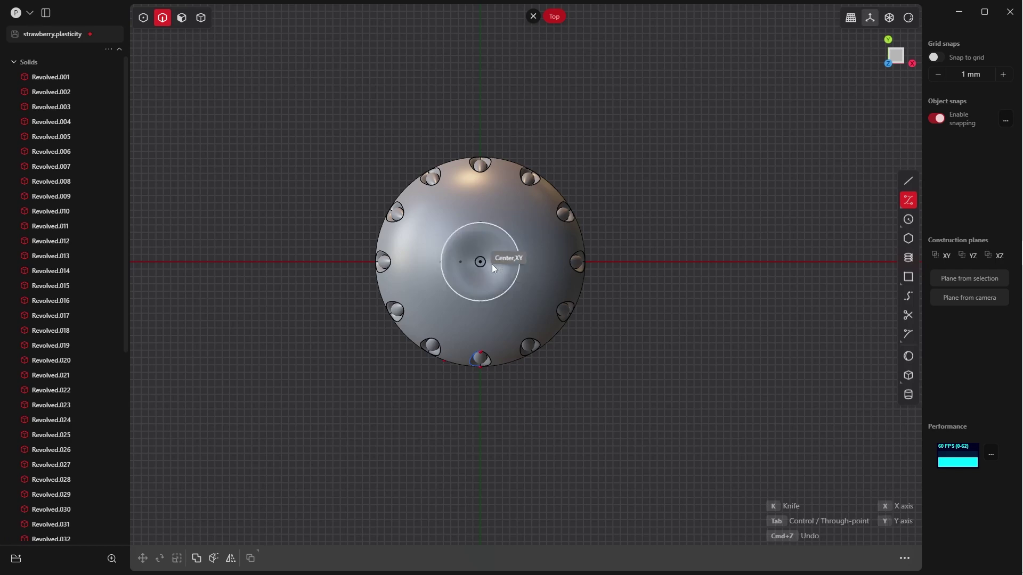
{"action": "left_click", "coordinate": [549, 300]}
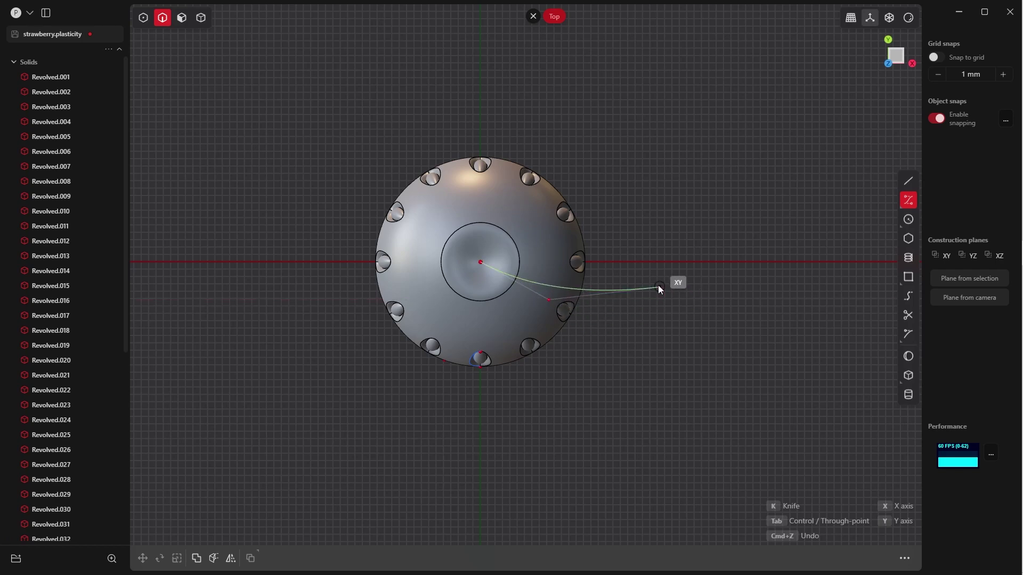
{"action": "left_click", "coordinate": [651, 262]}
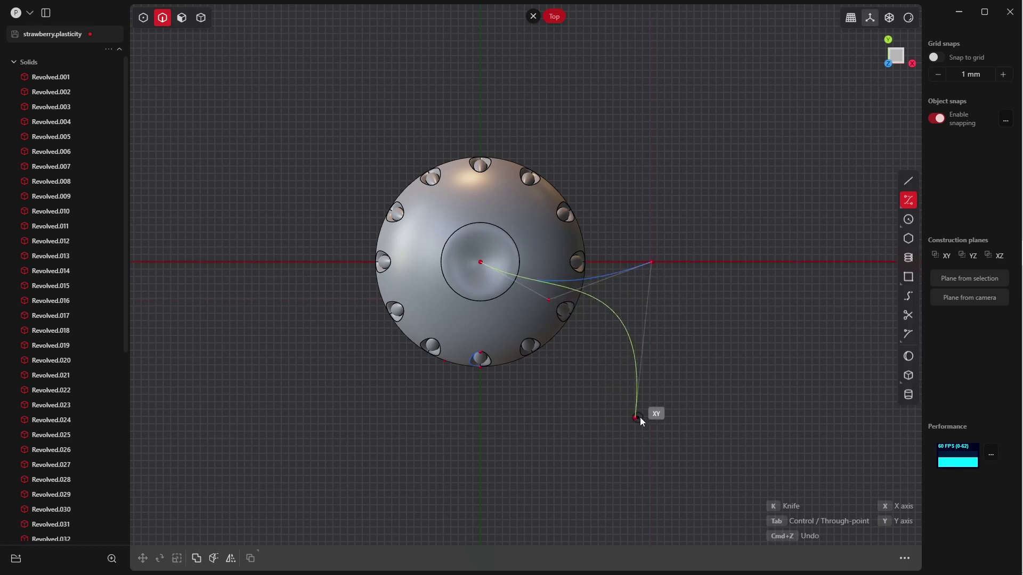
{"action": "key", "text": "Escape"}
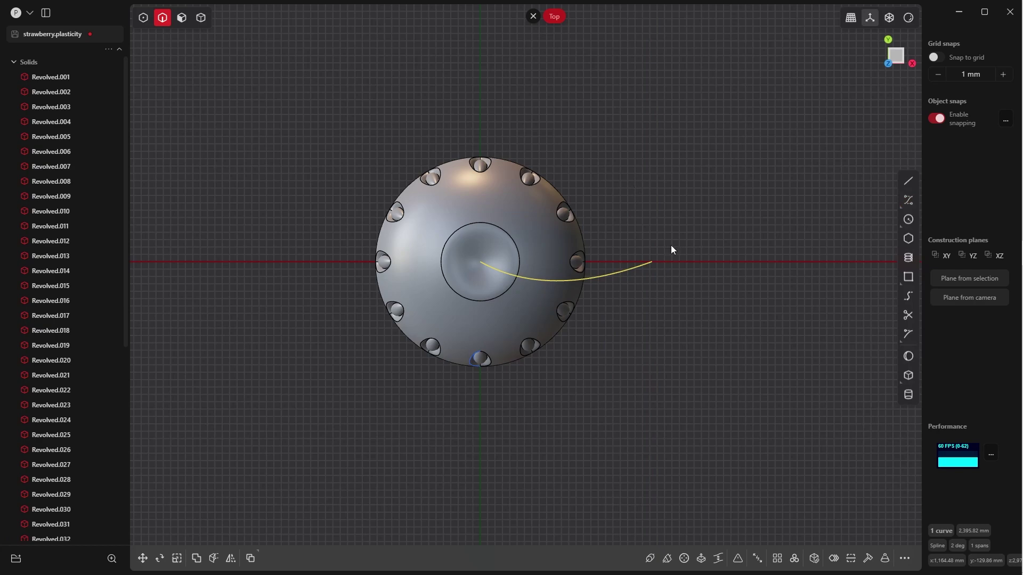
Move the new curve's middle control point about 415 mm in the negative Y direction to deepen its bow
{"action": "middle_click_drag", "start_coordinate": [671, 245], "coordinate": [621, 220]}
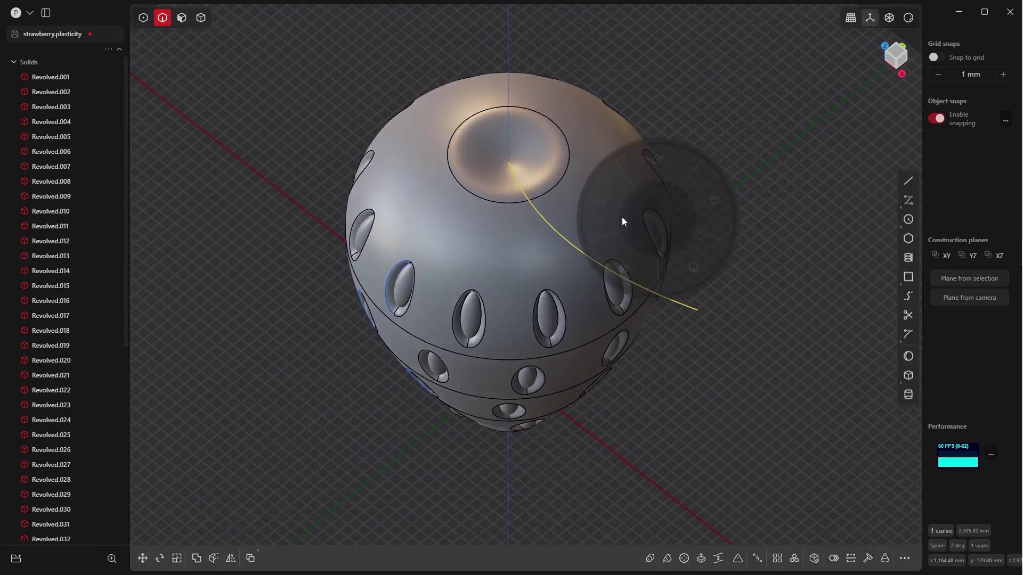
{"action": "left_click", "coordinate": [651, 160]}
{"action": "left_click", "coordinate": [539, 257]}
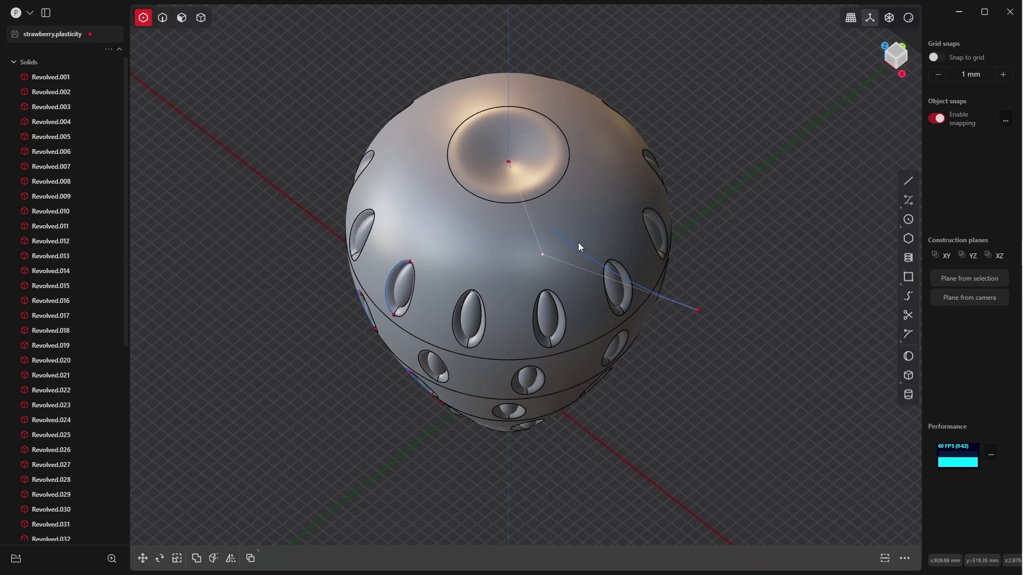
{"action": "middle_click_drag", "start_coordinate": [577, 242], "coordinate": [553, 246]}
{"action": "key", "text": "g"}
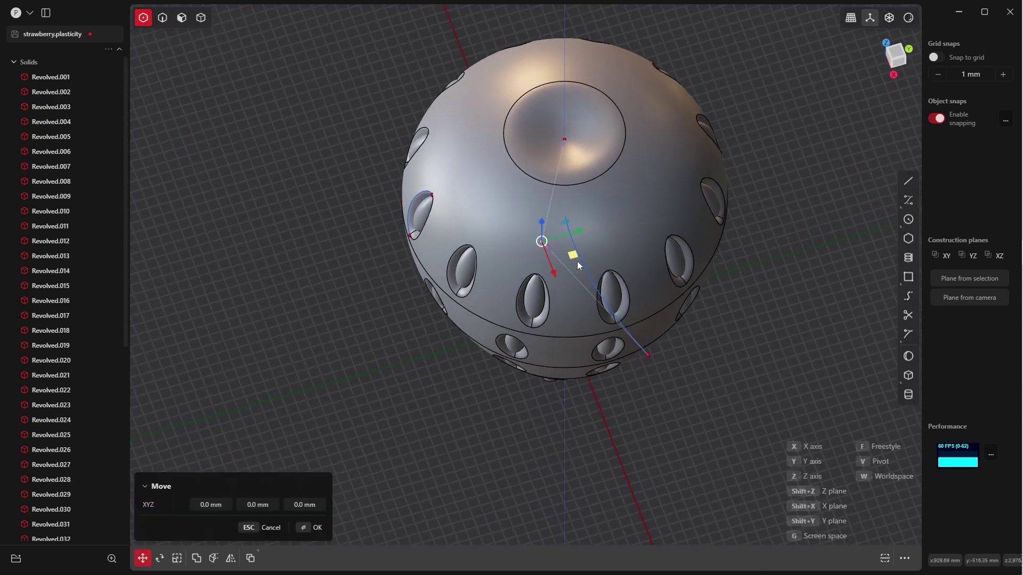
{"action": "left_click_drag", "start_coordinate": [583, 234], "coordinate": [564, 251]}
{"action": "middle_click_drag", "start_coordinate": [564, 251], "coordinate": [586, 223]}
{"action": "left_click", "coordinate": [310, 529]}
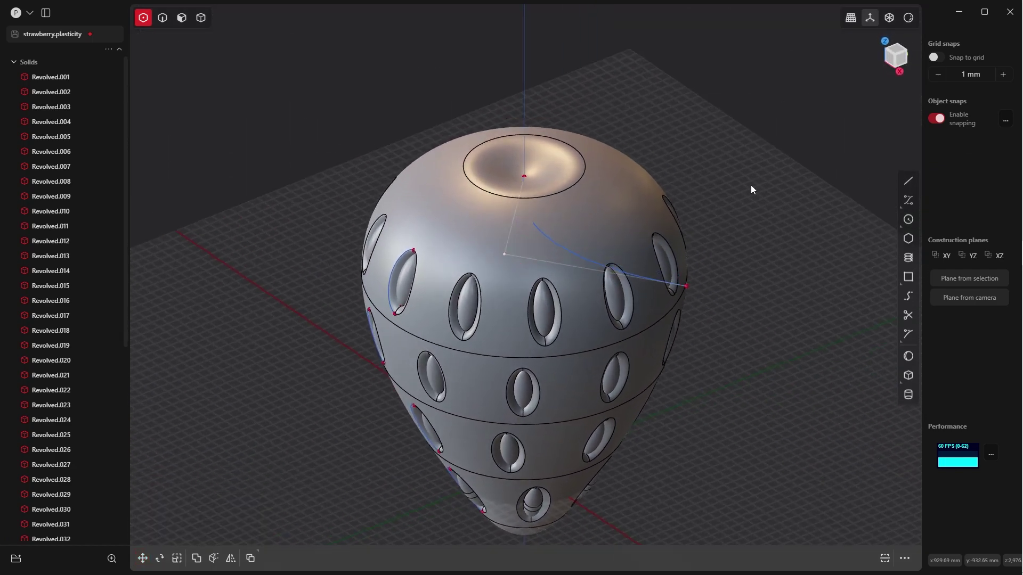
In the Front view, move the curve's outer end control point about 995 mm down along Z
{"action": "middle_click_drag", "start_coordinate": [750, 184], "coordinate": [698, 209]}
{"action": "key", "text": "grave"}
{"action": "left_click", "coordinate": [660, 173]}
{"action": "left_click_drag", "start_coordinate": [712, 176], "coordinate": [736, 225]}
{"action": "key", "text": "g"}
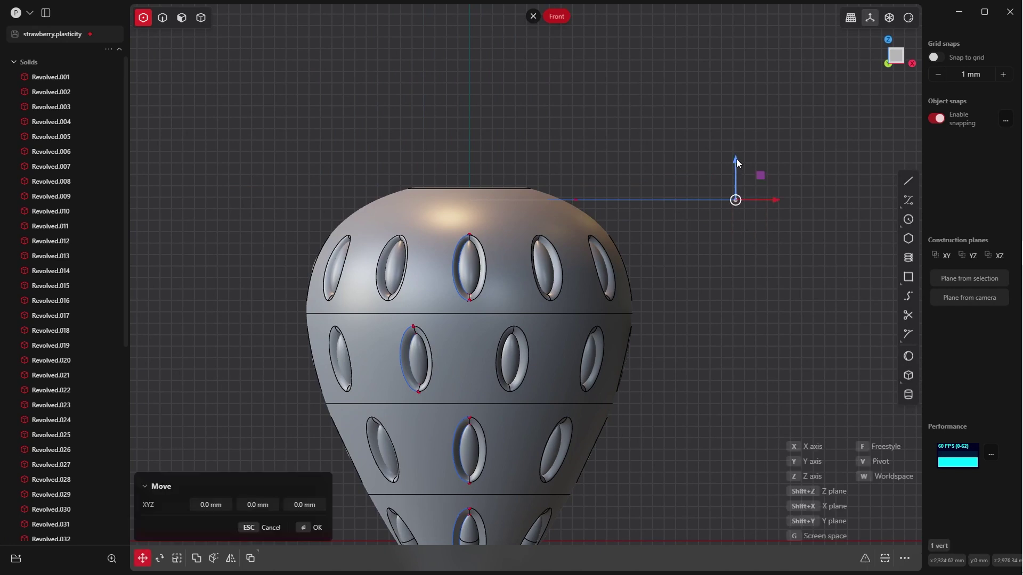
{"action": "left_click_drag", "start_coordinate": [736, 159], "coordinate": [725, 277]}
{"action": "right_click", "coordinate": [578, 205]}
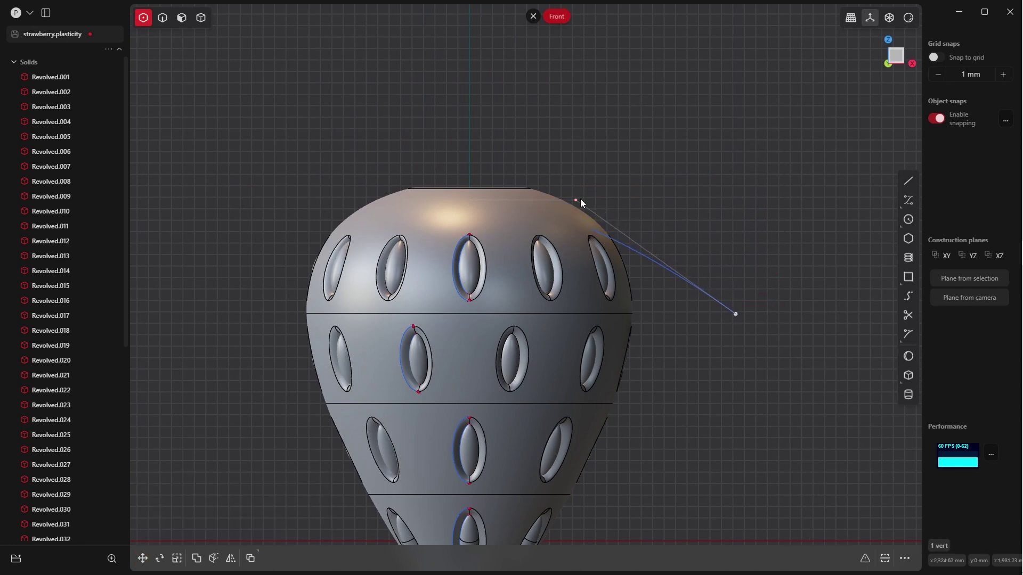
Move the curve's middle control point about 195 mm inward along X and 572 mm up so the curve arches
{"action": "left_click", "coordinate": [578, 202]}
{"action": "key", "text": "g"}
{"action": "left_click_drag", "start_coordinate": [602, 171], "coordinate": [580, 103]}
{"action": "left_click", "coordinate": [317, 527]}
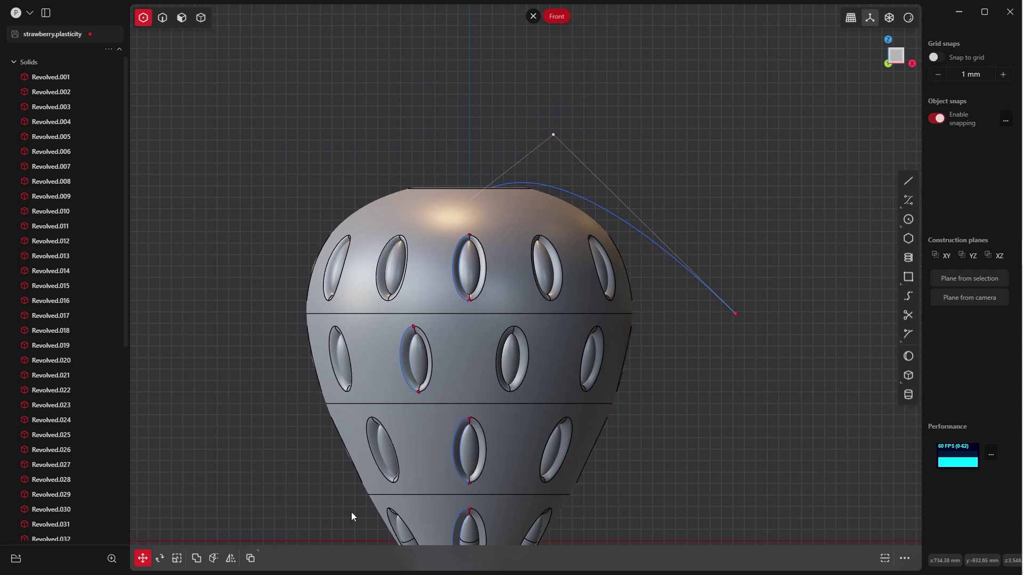
Raise the arched curve's degree to 3, giving it two middle control points
{"action": "left_click_drag", "start_coordinate": [716, 293], "coordinate": [753, 338]}
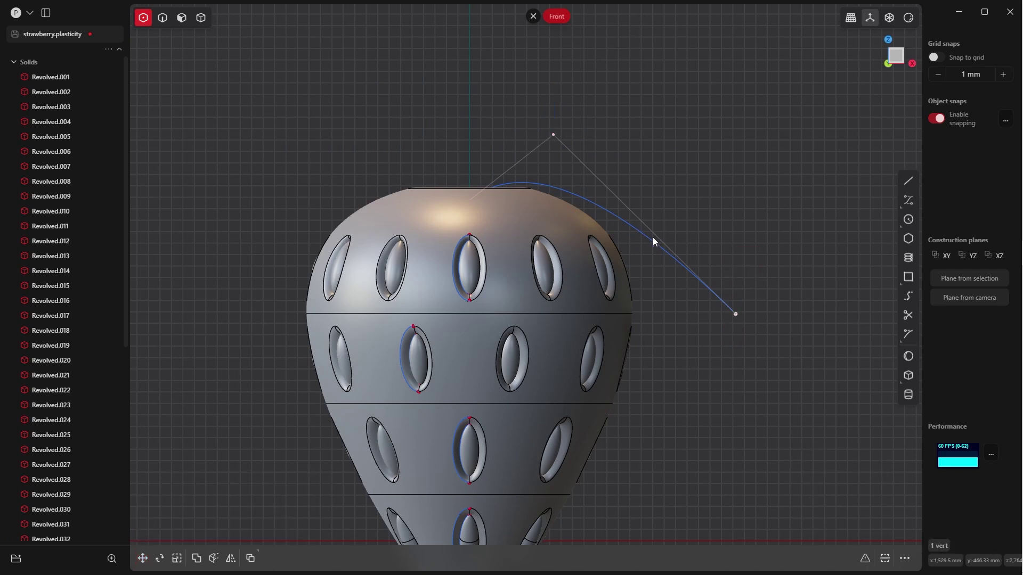
{"action": "left_click", "coordinate": [711, 244]}
{"action": "middle_click_drag", "start_coordinate": [606, 240], "coordinate": [676, 203]}
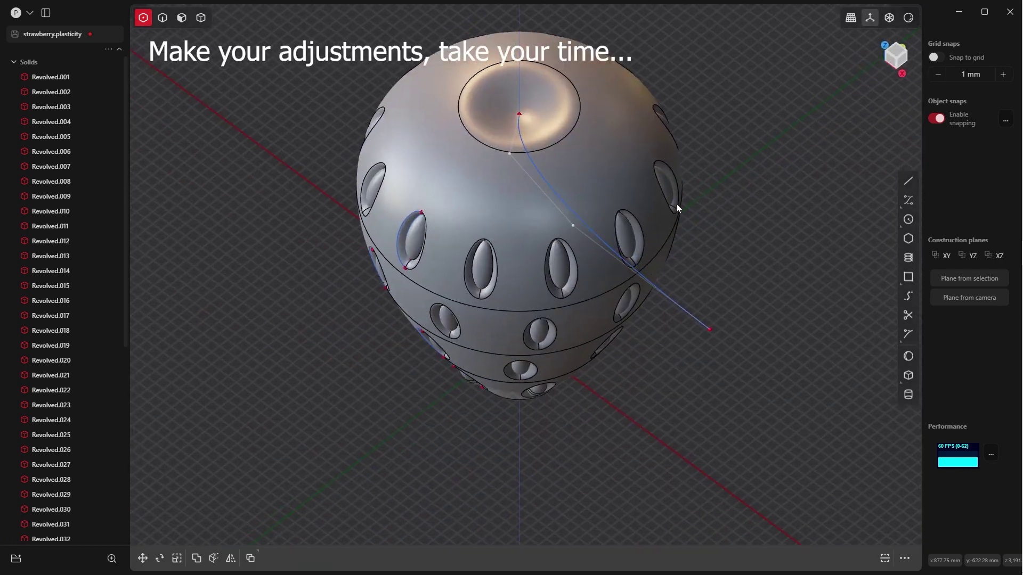
In the Front view, move the curve's outer end point about 716 mm inward along X and 14 mm up
{"action": "key", "text": "grave"}
{"action": "left_click", "coordinate": [714, 190]}
{"action": "left_click_drag", "start_coordinate": [628, 316], "coordinate": [628, 318]}
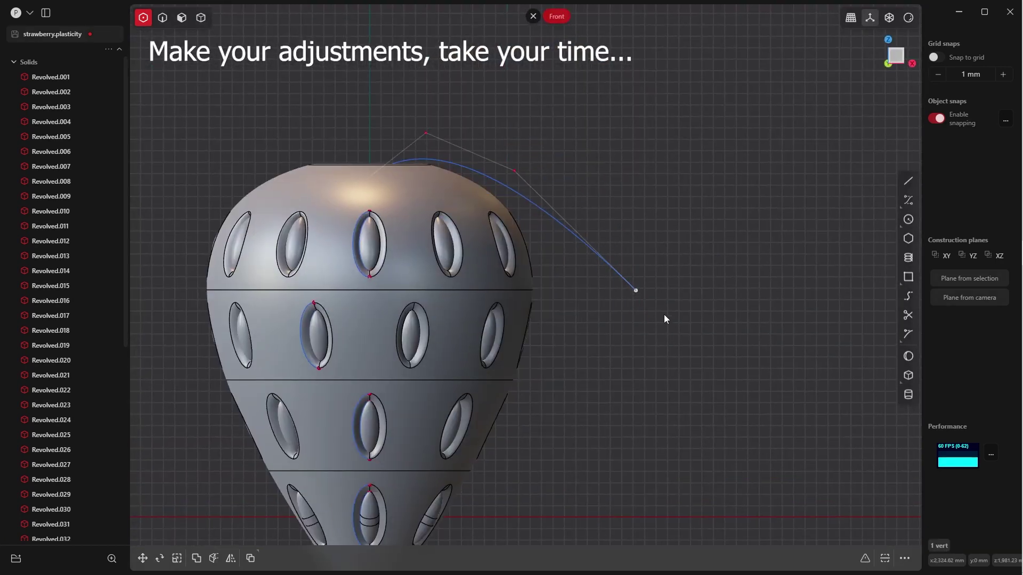
{"action": "key", "text": "g"}
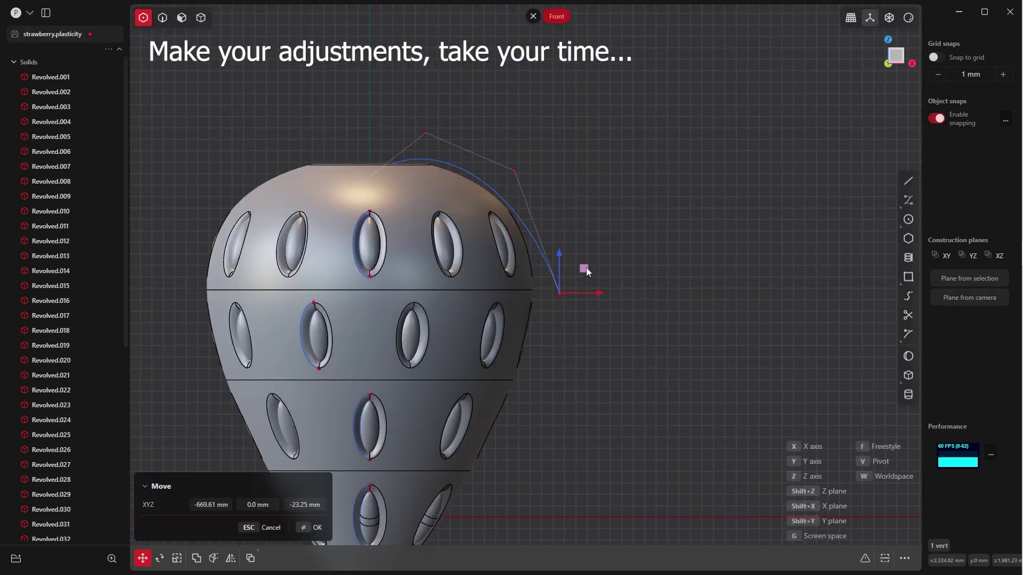
{"action": "left_click", "coordinate": [305, 531]}
Mirror the curve across the X axis in the Top view to form a closed leaf outline
{"action": "middle_click_drag", "start_coordinate": [628, 176], "coordinate": [530, 257]}
{"action": "key", "text": "grave"}
{"action": "left_click", "coordinate": [504, 130]}
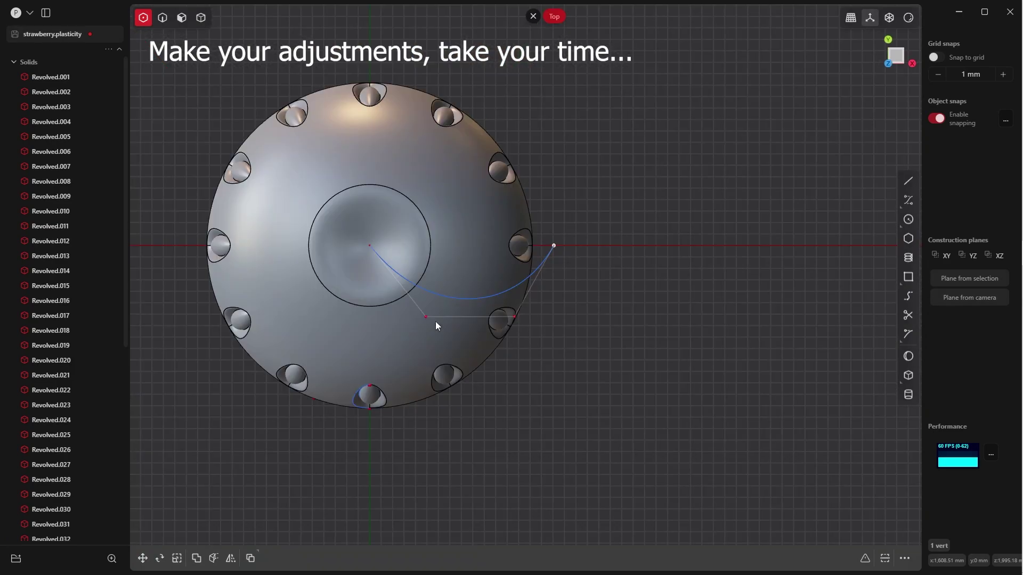
{"action": "left_click", "coordinate": [577, 213]}
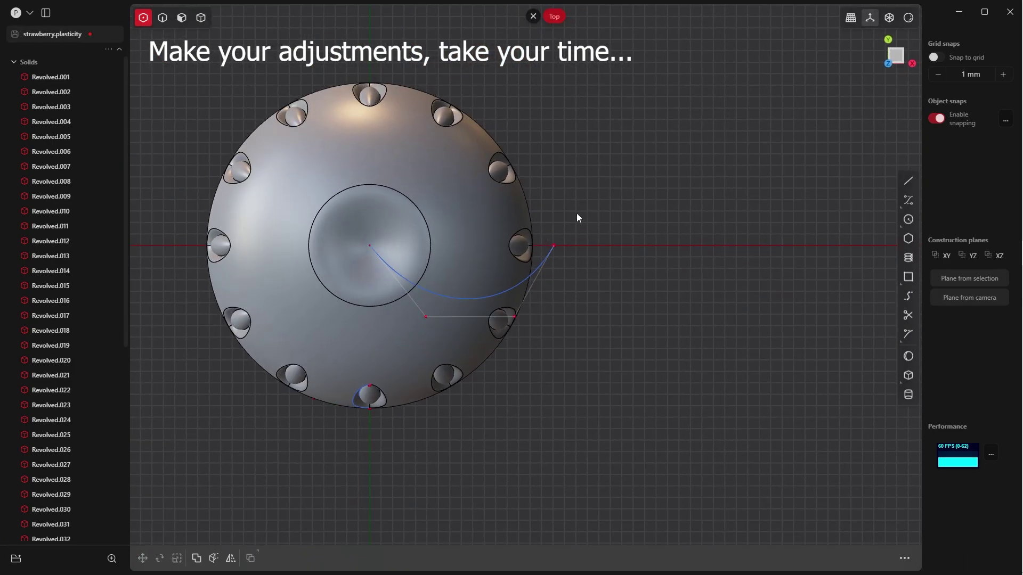
{"action": "key", "text": "Tab"}
{"action": "left_click", "coordinate": [604, 253]}
{"action": "left_click", "coordinate": [539, 268]}
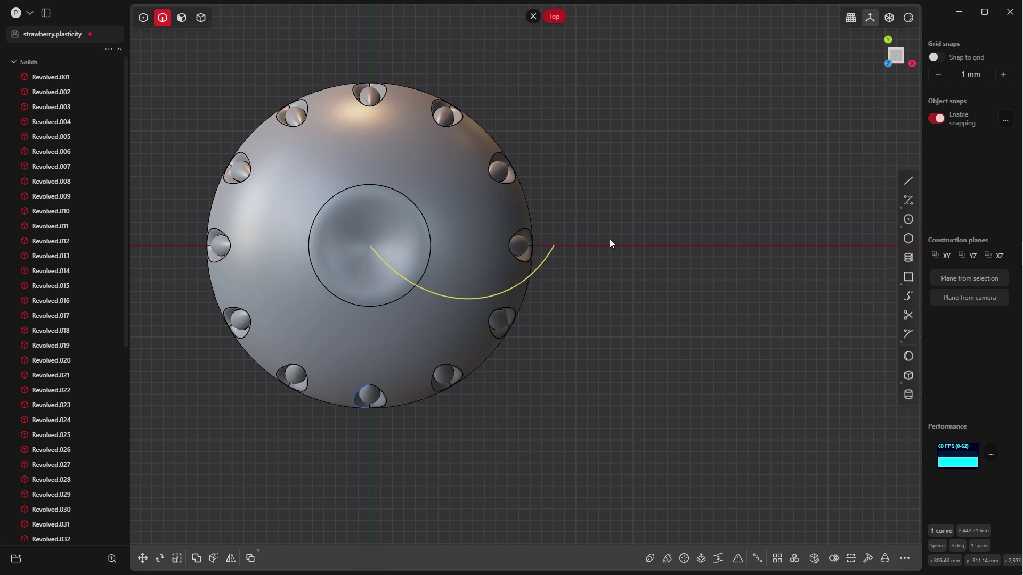
{"action": "key", "text": "alt+x"}
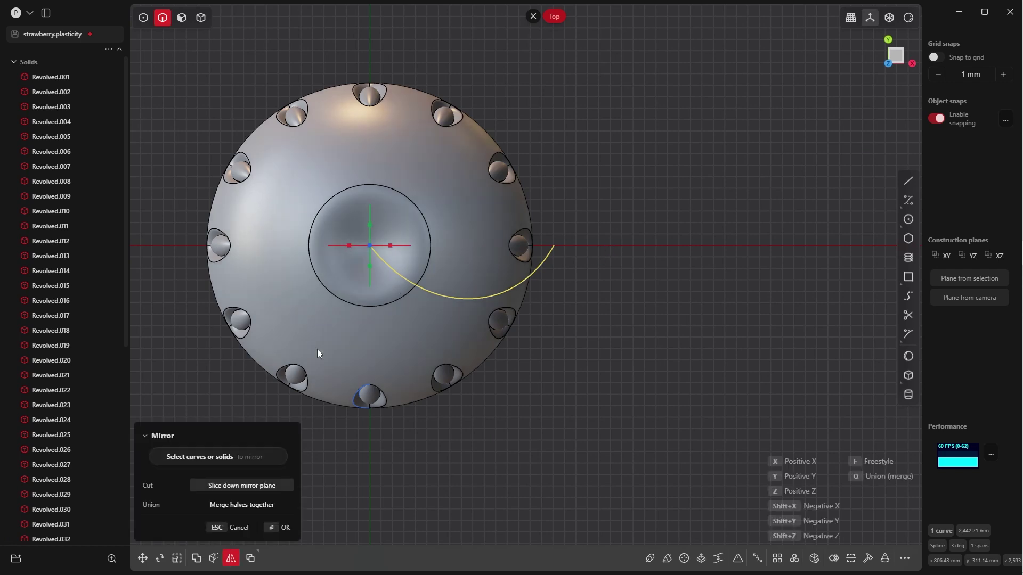
{"action": "left_click", "coordinate": [370, 267]}
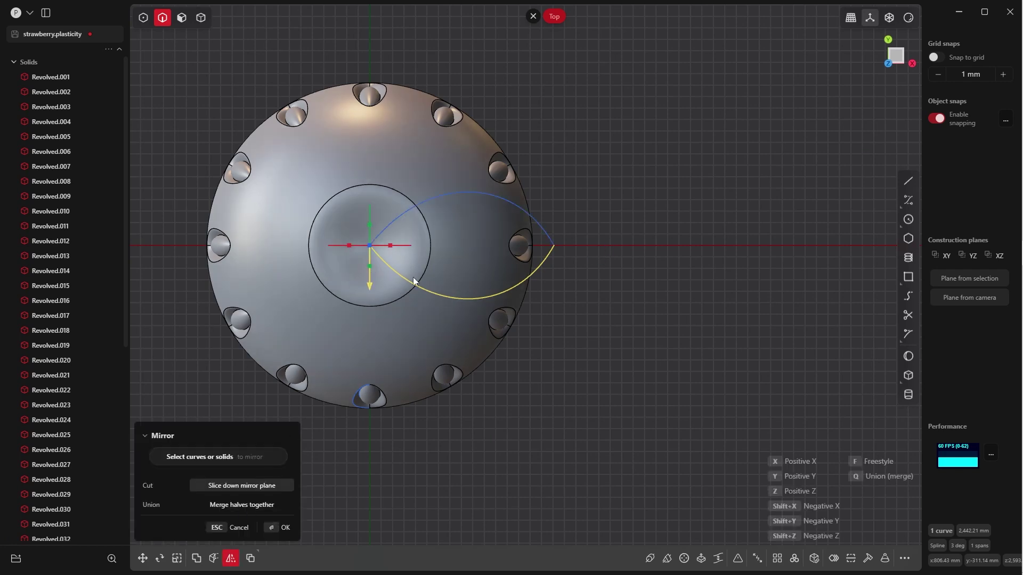
{"action": "left_click", "coordinate": [275, 528]}
In the Front view, move both curves' shared outer end points about 121 mm outward along X and 153 mm up
{"action": "middle_click_drag", "start_coordinate": [636, 217], "coordinate": [626, 134]}
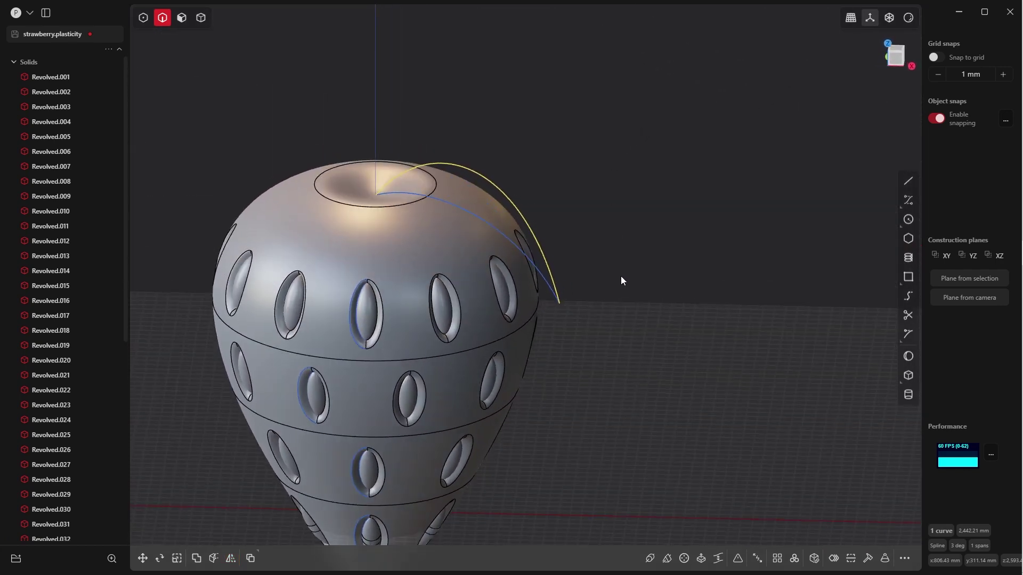
{"action": "key", "text": "grave"}
{"action": "left_click", "coordinate": [595, 221]}
{"action": "middle_click_drag", "start_coordinate": [622, 261], "coordinate": [672, 225], "text": "shift"}
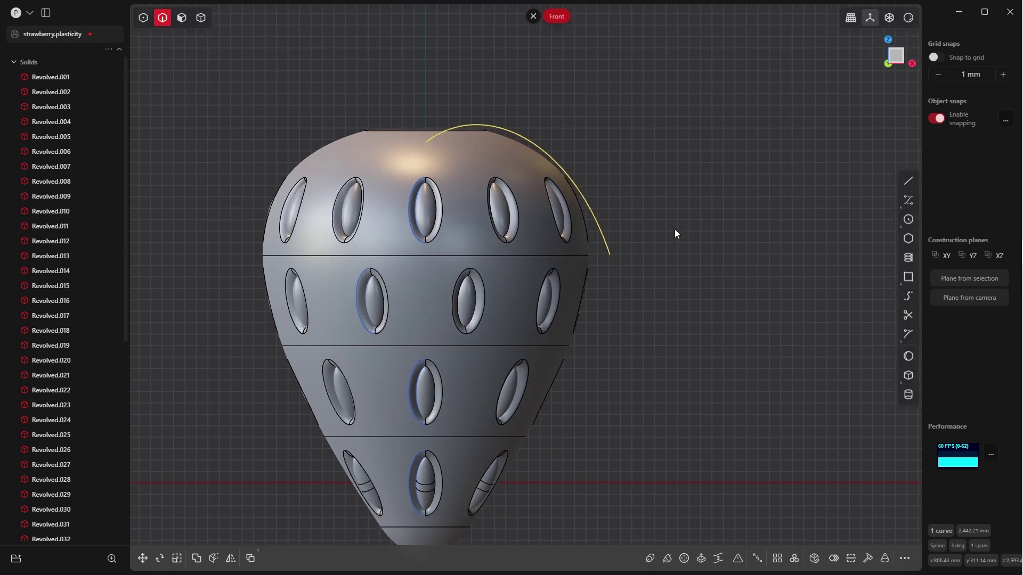
{"action": "key", "text": "Tab"}
{"action": "left_click", "coordinate": [701, 154]}
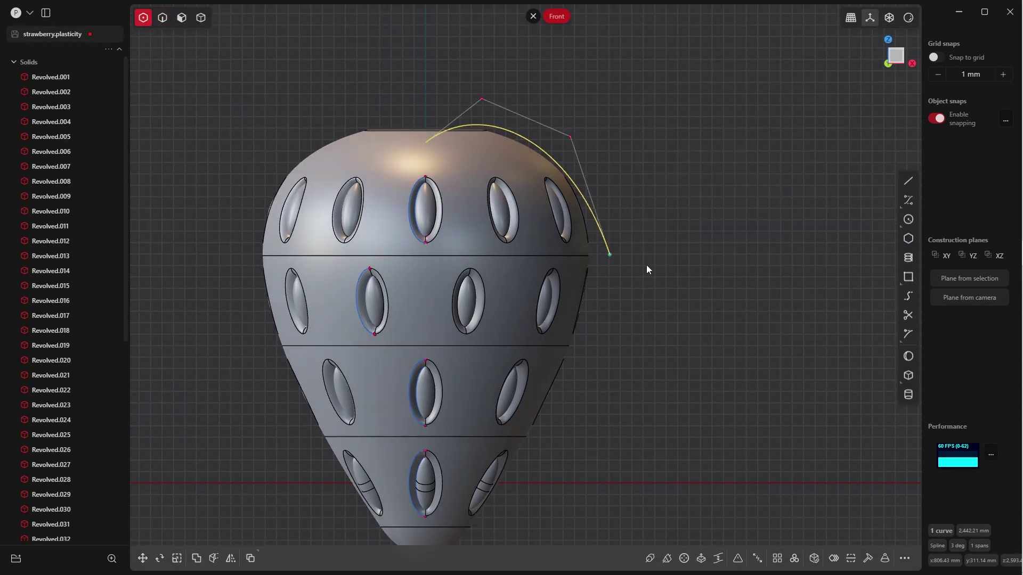
{"action": "left_click_drag", "start_coordinate": [641, 228], "coordinate": [640, 230]}
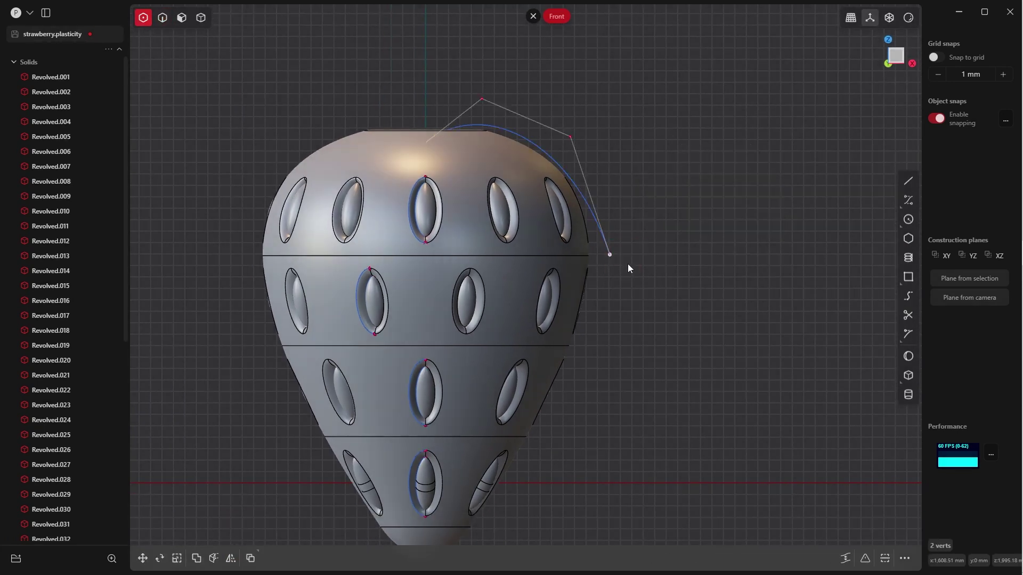
{"action": "key", "text": "g"}
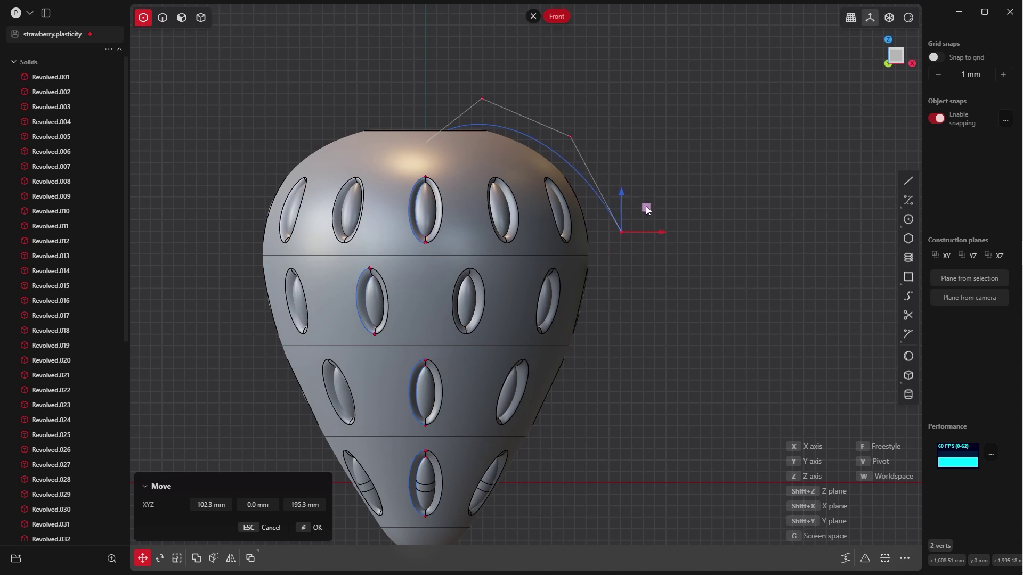
{"action": "left_click", "coordinate": [318, 527]}
Move the outer middle control points of both leaf curves down and slightly outward, to about X 1325 mm and Z 2807 mm
{"action": "left_click_drag", "start_coordinate": [554, 115], "coordinate": [593, 152]}
{"action": "key", "text": "g"}
{"action": "left_click_drag", "start_coordinate": [570, 101], "coordinate": [602, 136]}
{"action": "left_click", "coordinate": [320, 529]}
Move the leaf tip about 65 mm outward and 763 mm up, and lower the outer middle control points about 205 mm
{"action": "left_click_drag", "start_coordinate": [610, 250], "coordinate": [637, 235]}
{"action": "key", "text": "g"}
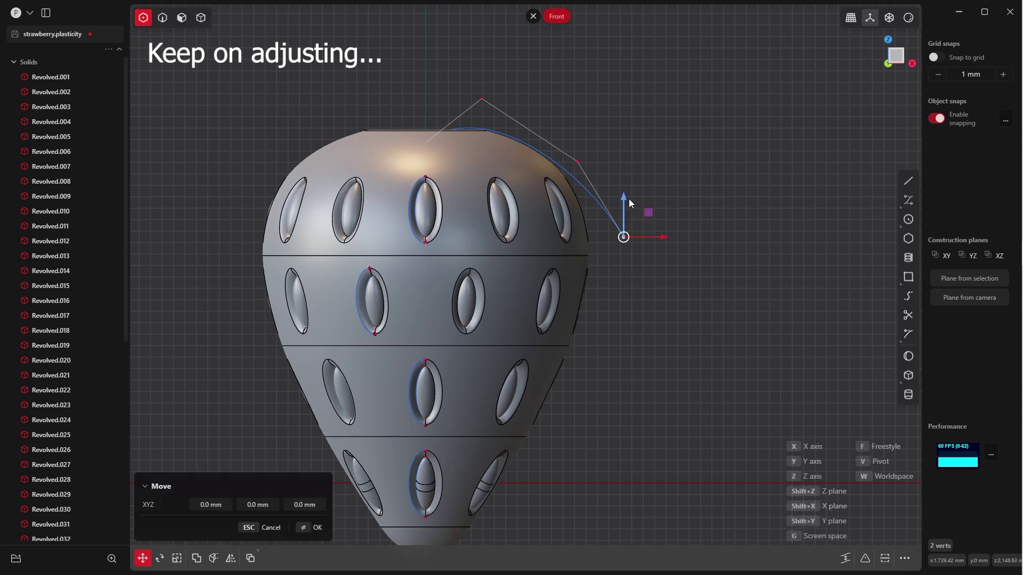
{"action": "left_click_drag", "start_coordinate": [627, 198], "coordinate": [658, 124]}
{"action": "left_click", "coordinate": [319, 527]}
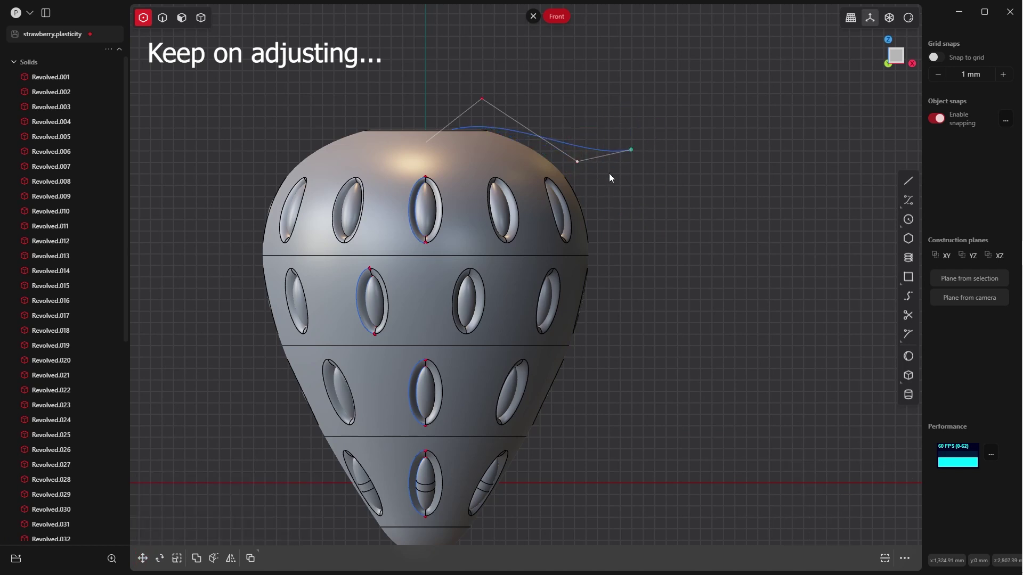
{"action": "key", "text": "g"}
{"action": "left_click_drag", "start_coordinate": [609, 173], "coordinate": [583, 150]}
{"action": "key", "text": "Return"}
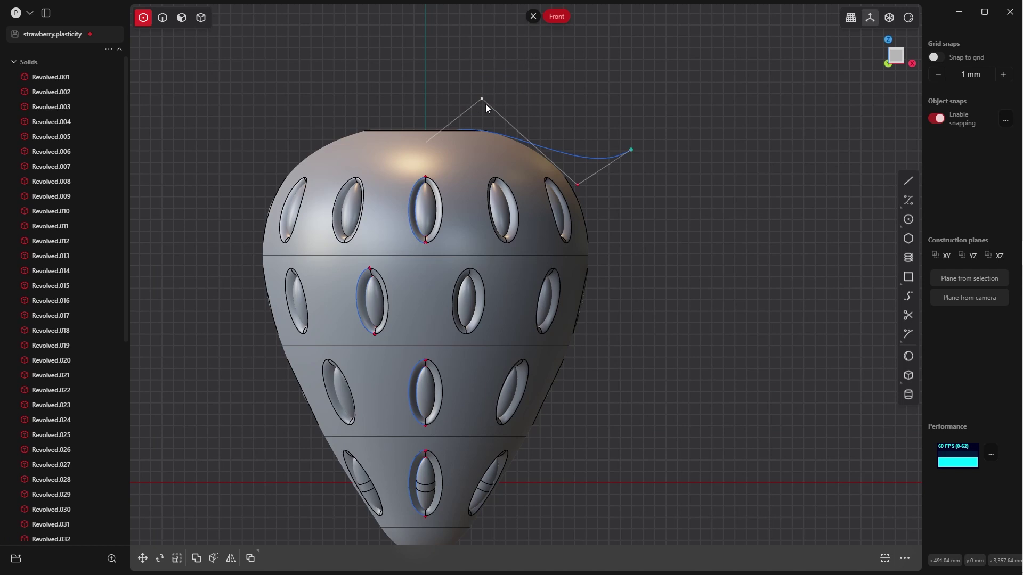
In the Front view, move the inner middle control points slightly outward and up and the outer middle ones slightly inward and down
{"action": "middle_click_drag", "start_coordinate": [487, 97], "coordinate": [456, 145]}
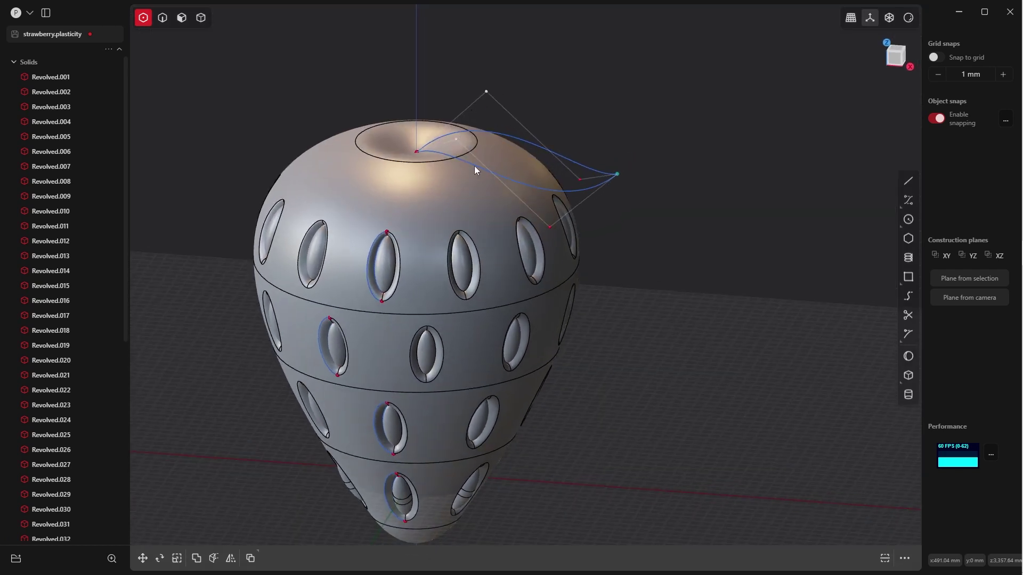
{"action": "left_click", "coordinate": [568, 78]}
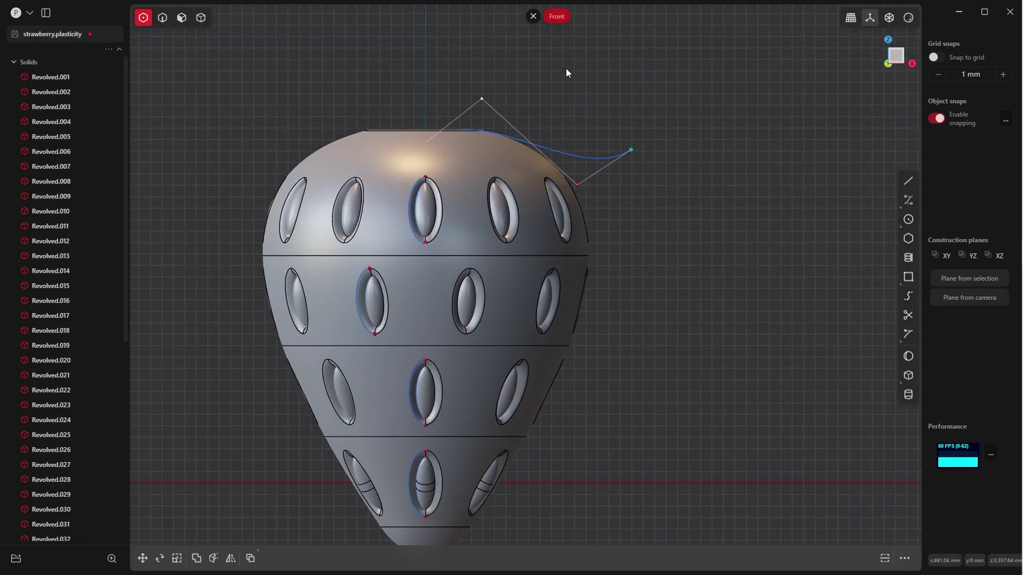
{"action": "key", "text": "g"}
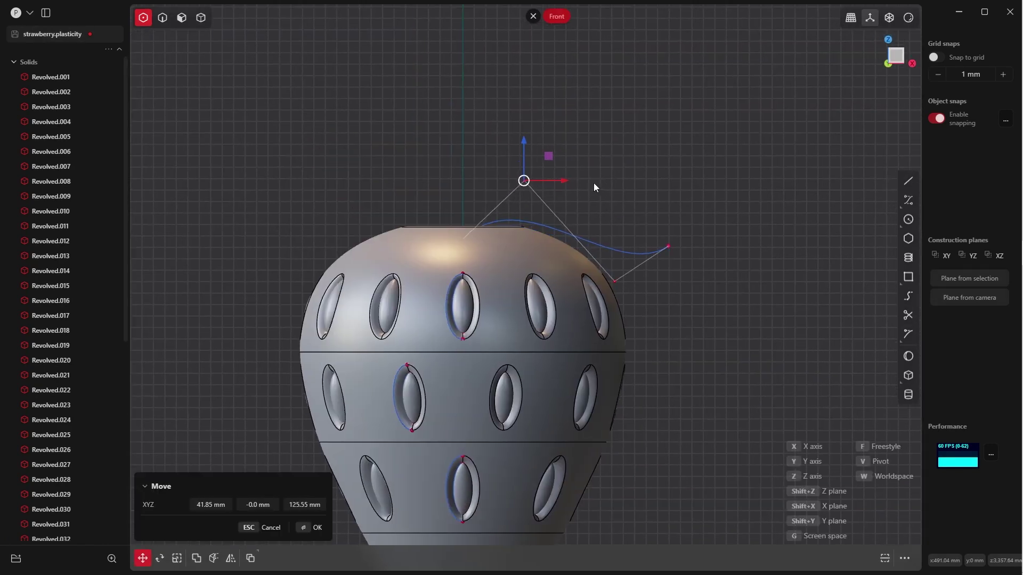
{"action": "left_click", "coordinate": [329, 542]}
{"action": "key", "text": "g"}
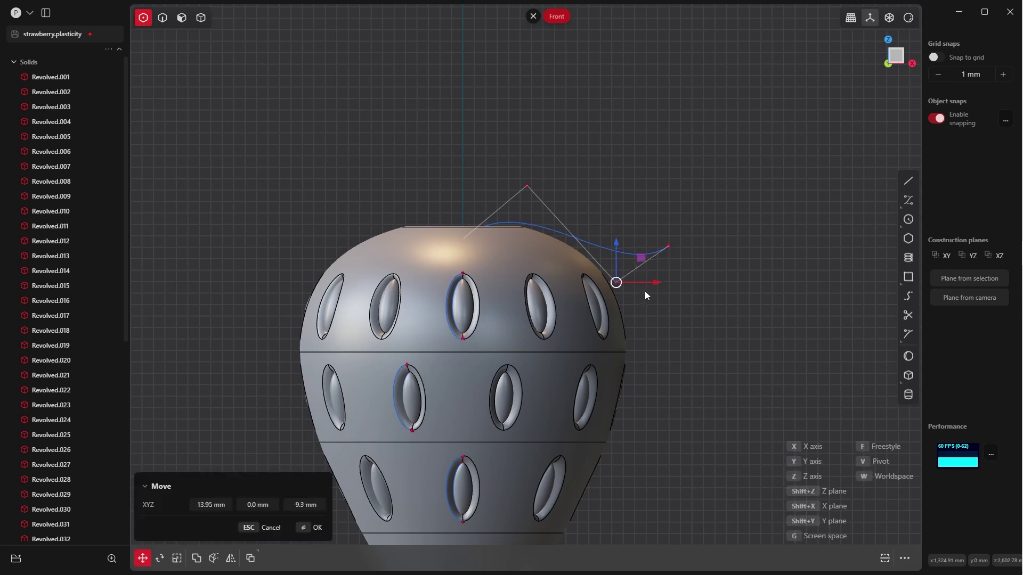
{"action": "left_click", "coordinate": [305, 534]}
Move the leaf tip about 167 mm inward and 163 mm down, and shift it about 237 mm back outward along X in the Top view
{"action": "key", "text": "g"}
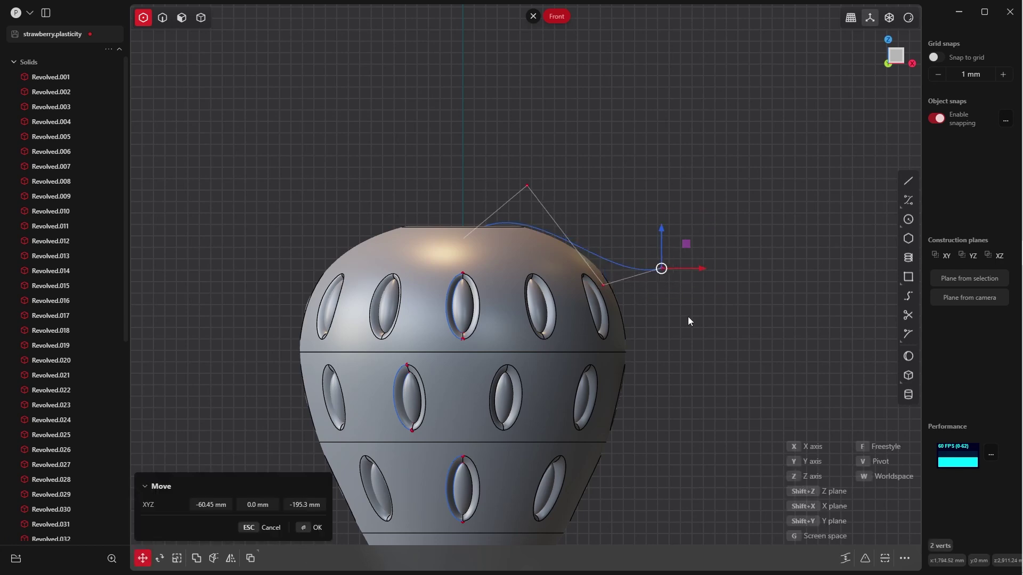
{"action": "left_click", "coordinate": [677, 313]}
{"action": "key", "text": "KP_7"}
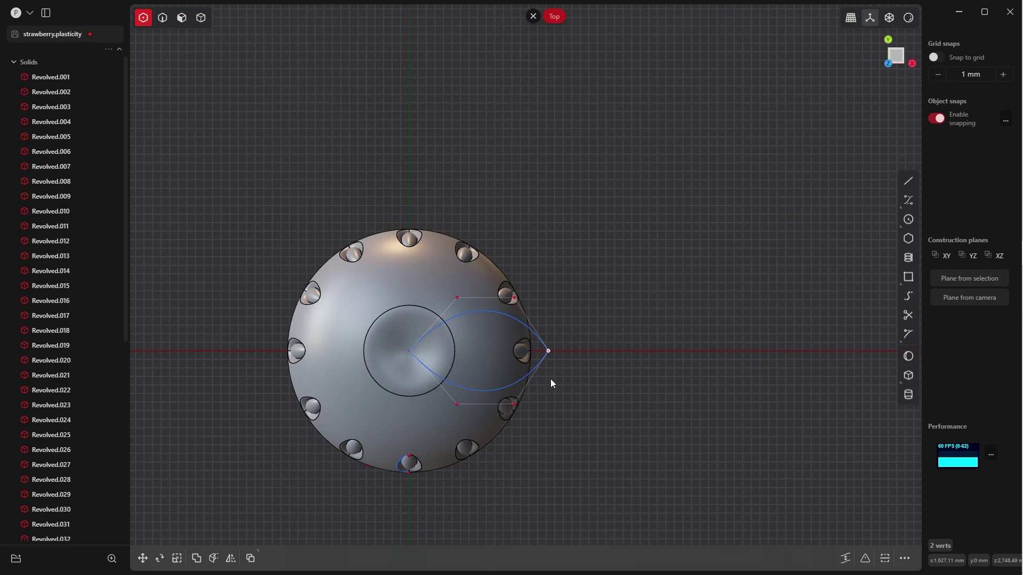
{"action": "middle_click_drag", "start_coordinate": [551, 383], "coordinate": [438, 258]}
{"action": "key", "text": "KP_7"}
{"action": "key", "text": "g"}
{"action": "left_click", "coordinate": [612, 351]}
In the Front view, move the leaf tip back inward and down, and check the leaf outline from above
{"action": "key", "text": "grave"}
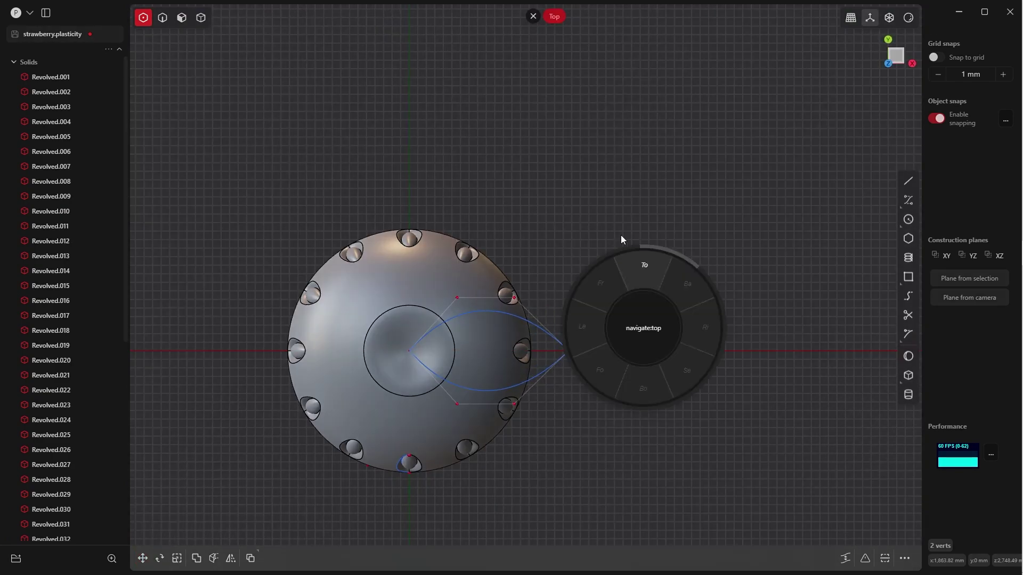
{"action": "left_click", "coordinate": [603, 282]}
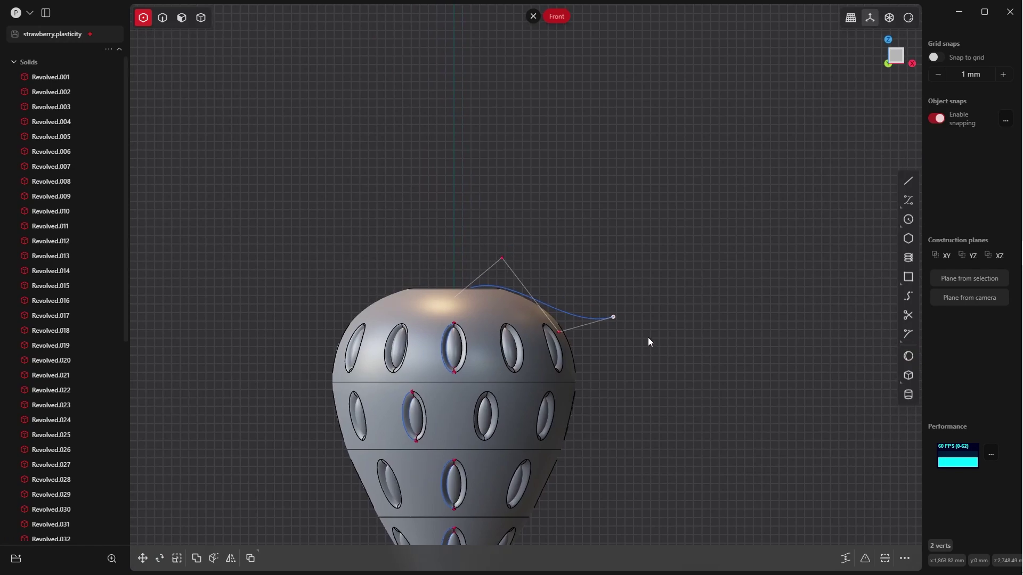
{"action": "key", "text": "g"}
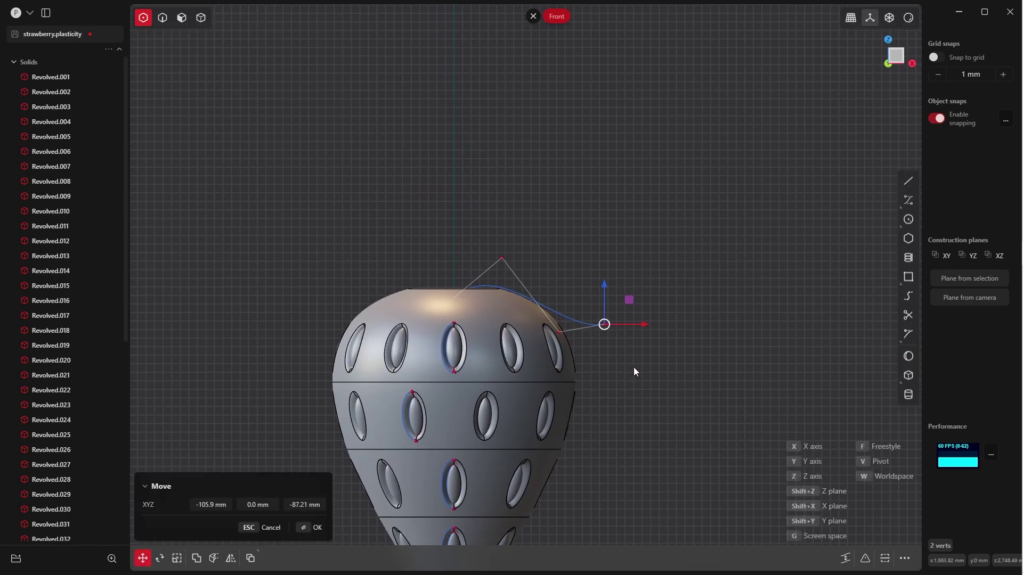
{"action": "left_click", "coordinate": [558, 336]}
{"action": "middle_click_drag", "start_coordinate": [557, 336], "coordinate": [600, 299]}
{"action": "key", "text": "g"}
{"action": "left_click", "coordinate": [609, 264]}
{"action": "middle_click_drag", "start_coordinate": [609, 263], "coordinate": [461, 296]}
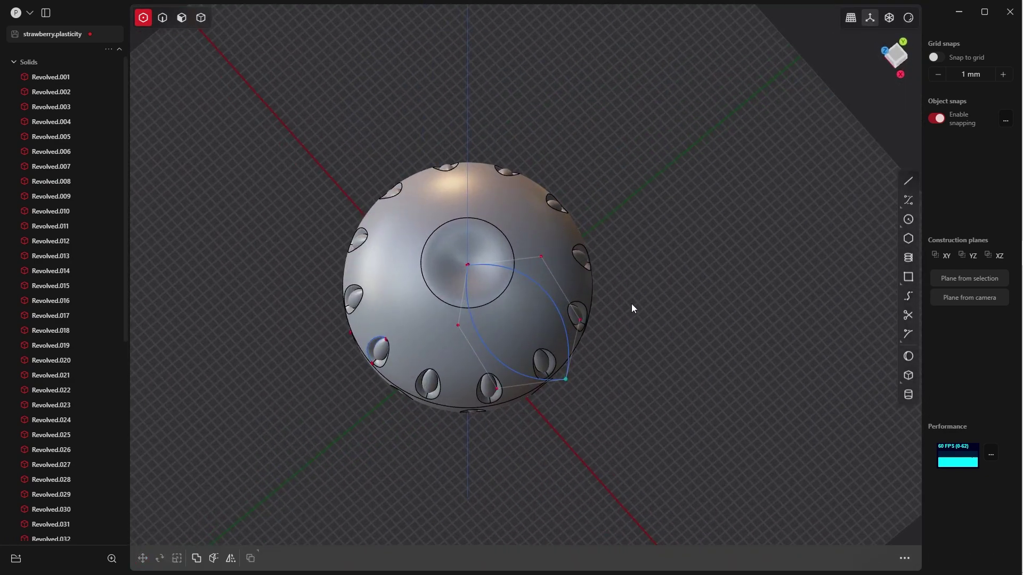
Duplicate the leaf curve on the negative Y side, move the copy about 1886 mm along positive Y, and show it in the Top view
{"action": "middle_click_drag", "start_coordinate": [632, 304], "coordinate": [625, 282]}
{"action": "key", "text": "q"}
{"action": "left_click", "coordinate": [589, 405]}
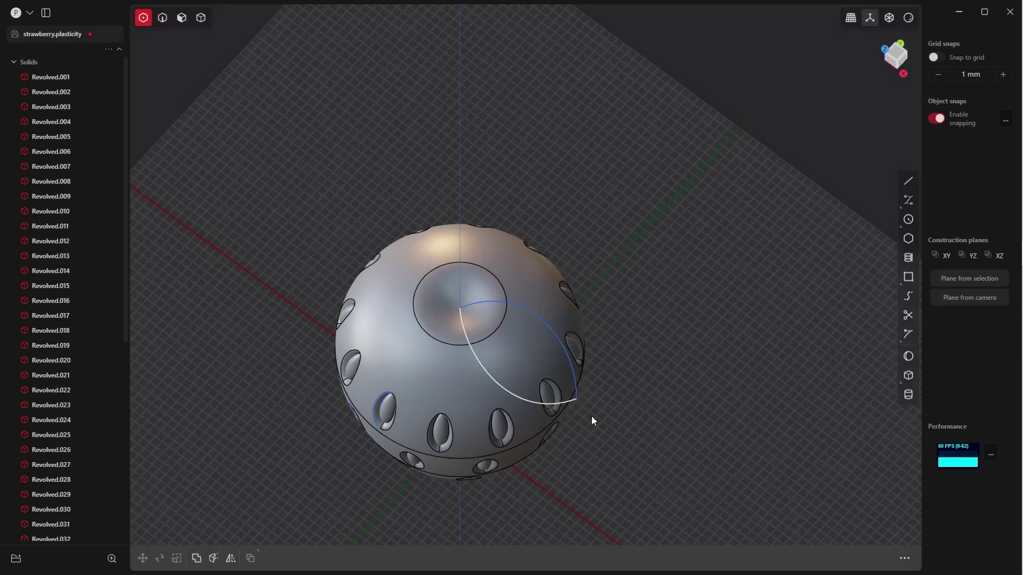
{"action": "left_click", "coordinate": [529, 402]}
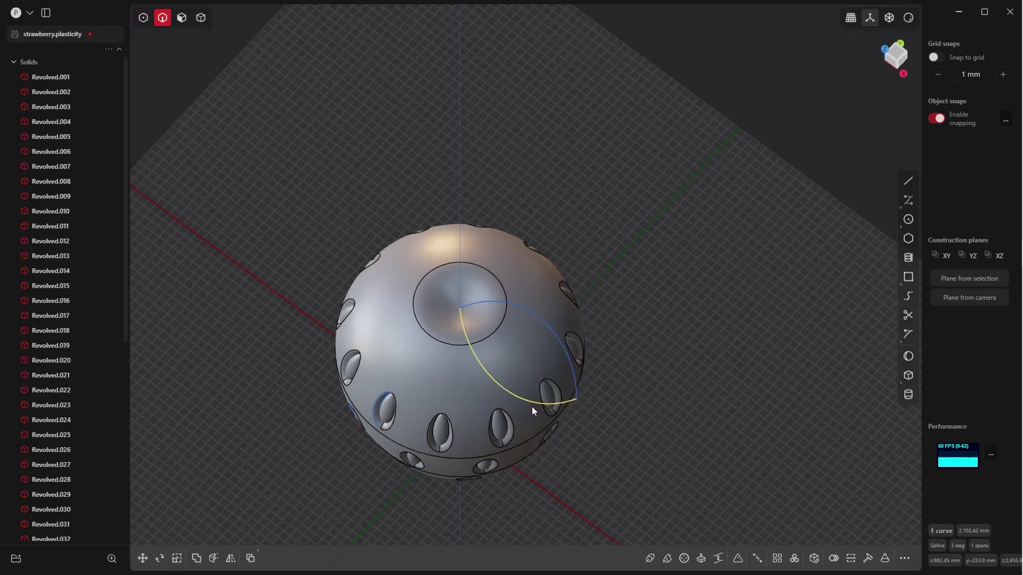
{"action": "key", "text": "g"}
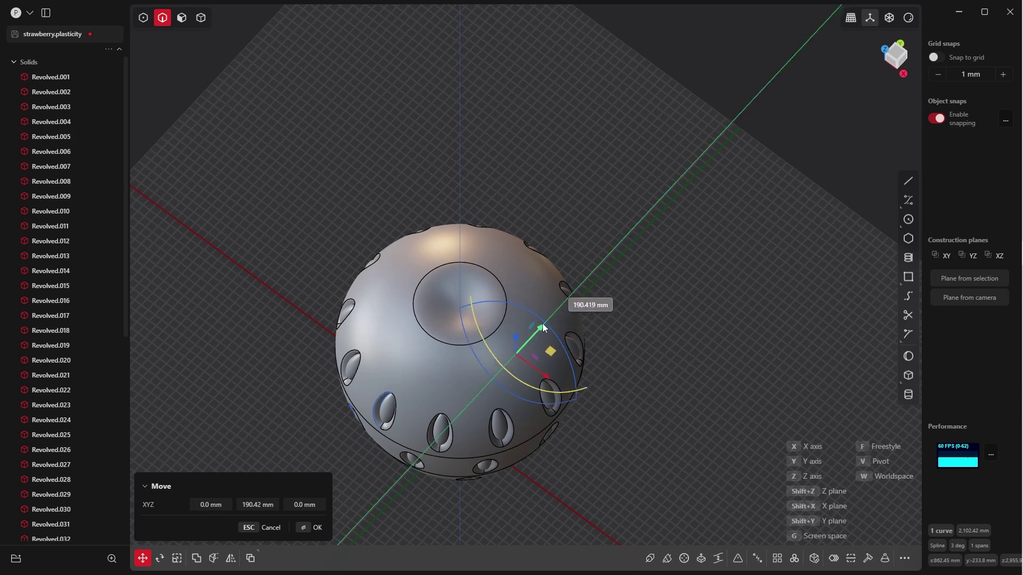
{"action": "left_click", "coordinate": [315, 527]}
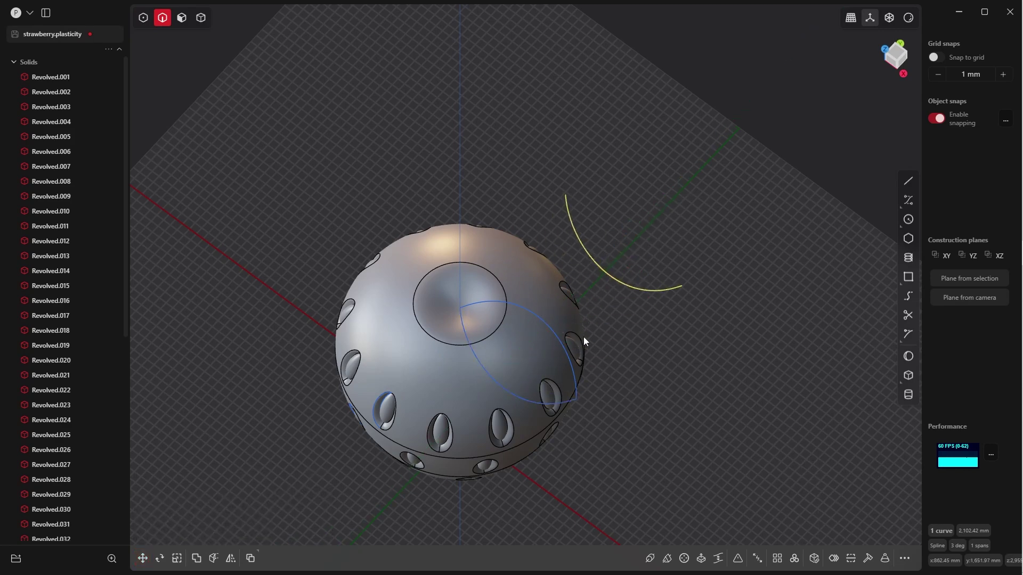
{"action": "middle_click_drag", "start_coordinate": [583, 337], "coordinate": [650, 374]}
{"action": "key", "text": "KP_7"}
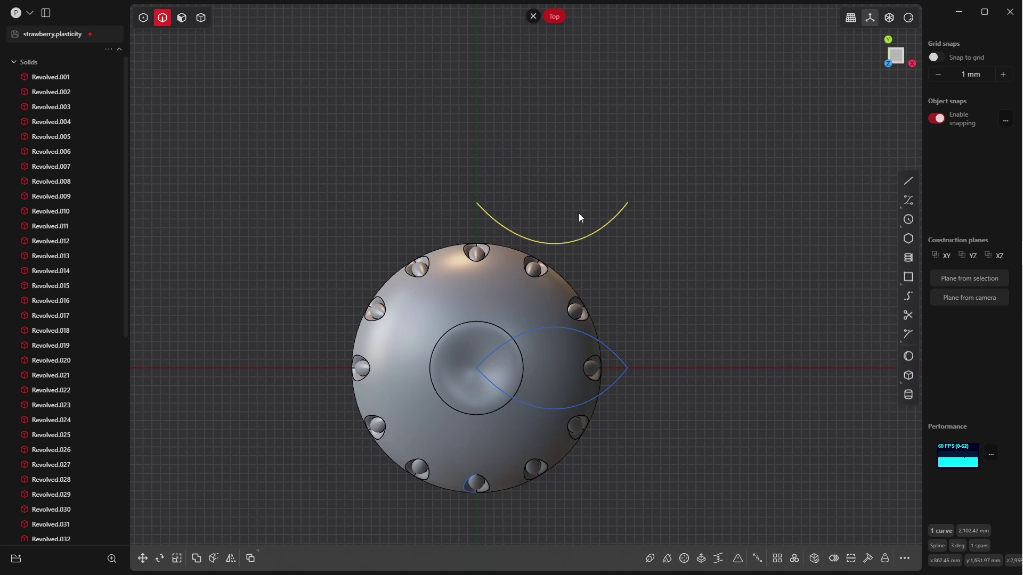
Flatten the copied leaf curve into a straight centreline seen from above by scaling it to 0 along Y
{"action": "key", "text": "grave"}
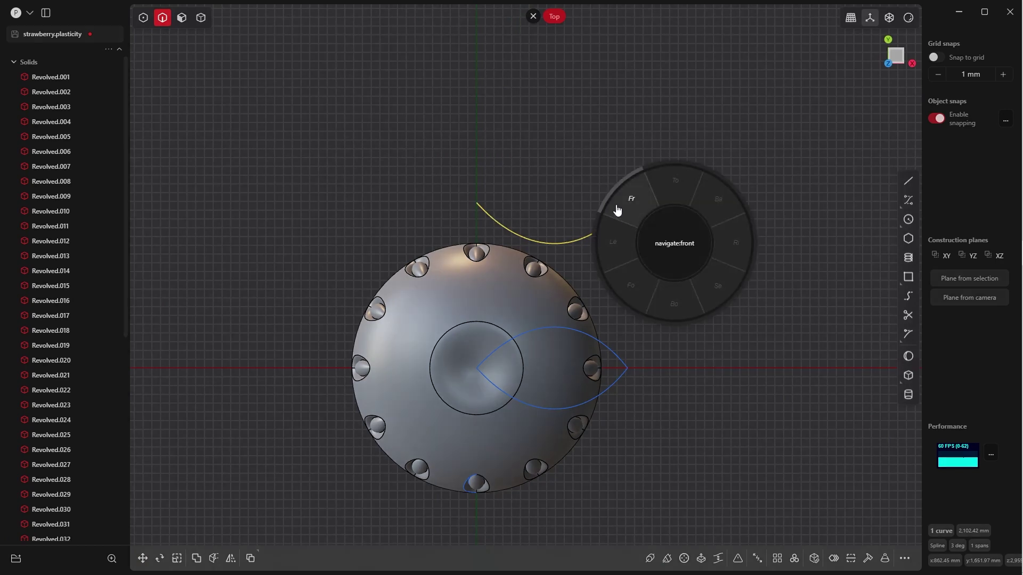
{"action": "left_click", "coordinate": [615, 206]}
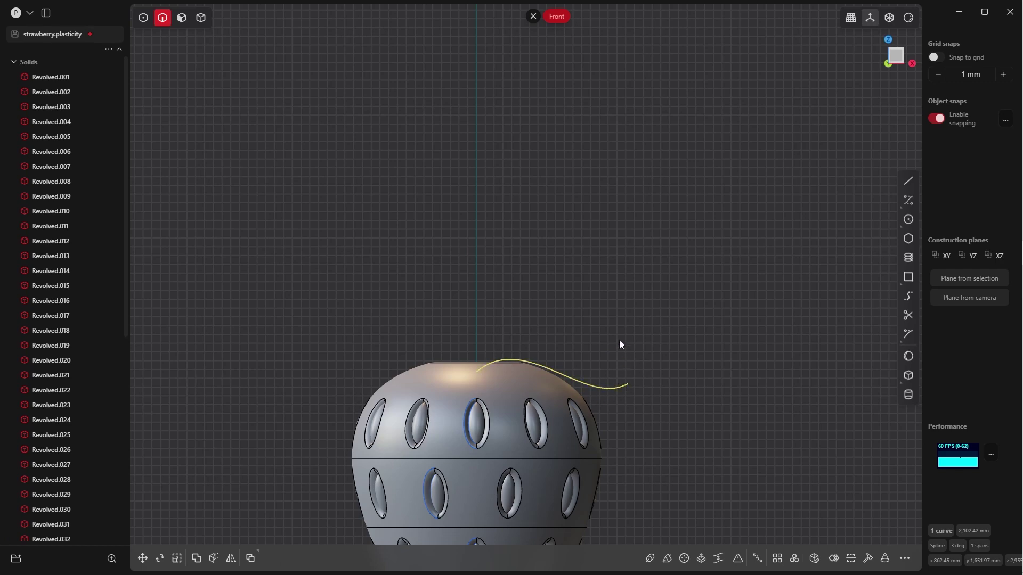
{"action": "key", "text": "grave"}
{"action": "left_click", "coordinate": [608, 266]}
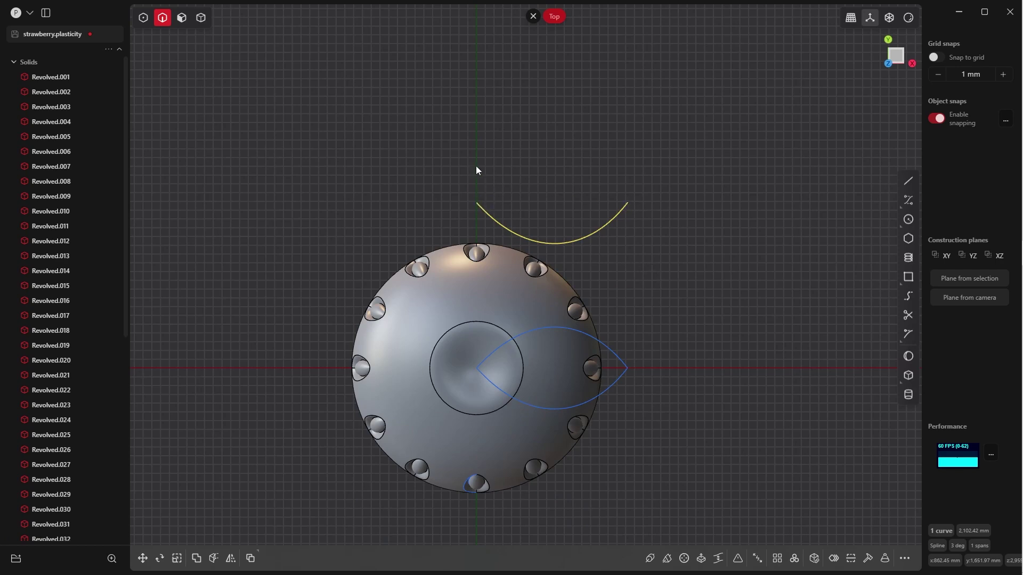
{"action": "left_click", "coordinate": [617, 181]}
{"action": "left_click", "coordinate": [612, 217]}
{"action": "key", "text": "s"}
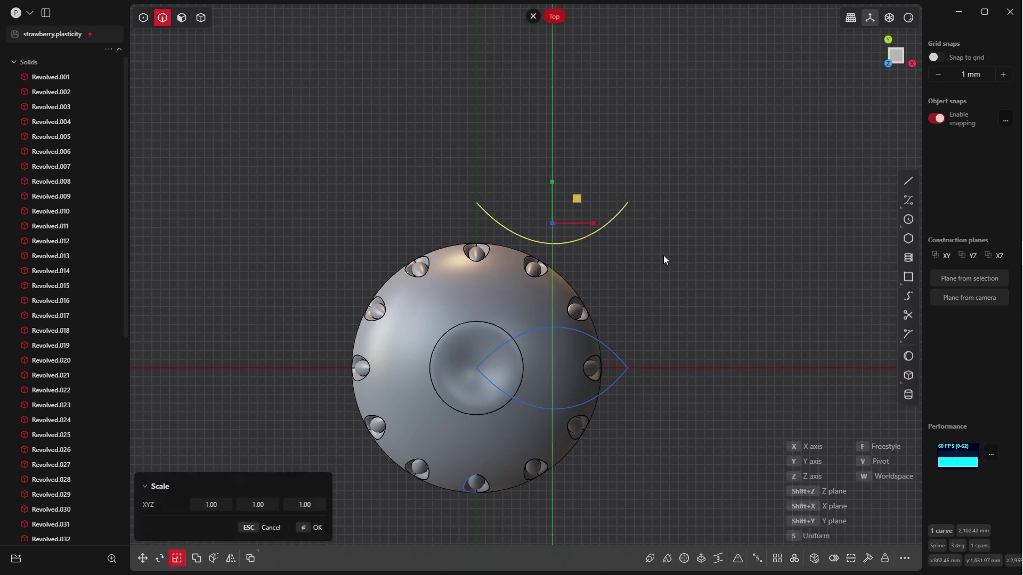
{"action": "type", "text": "y0"}
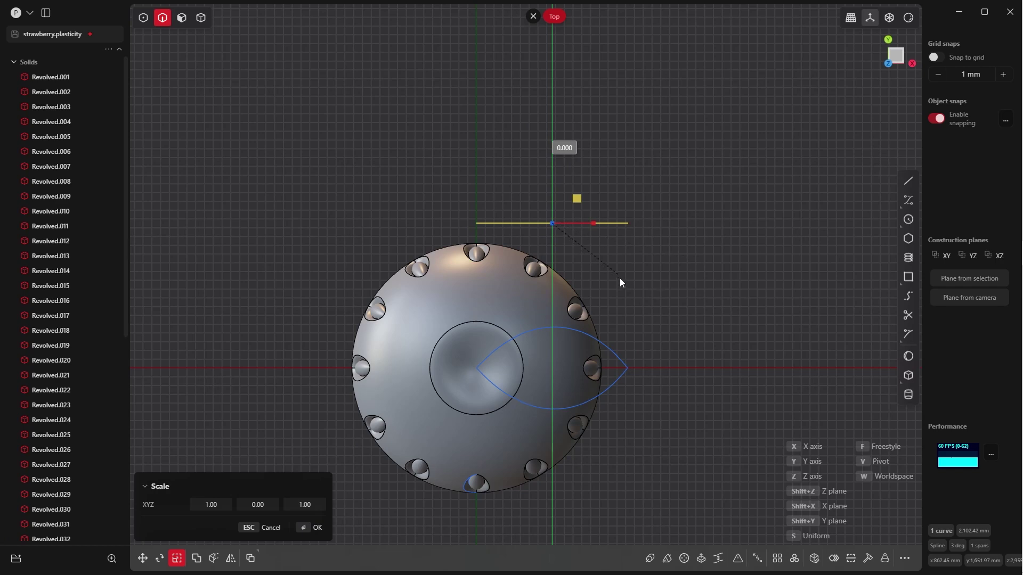
{"action": "key", "text": "Return"}
{"action": "middle_click_drag", "start_coordinate": [578, 263], "coordinate": [508, 343]}
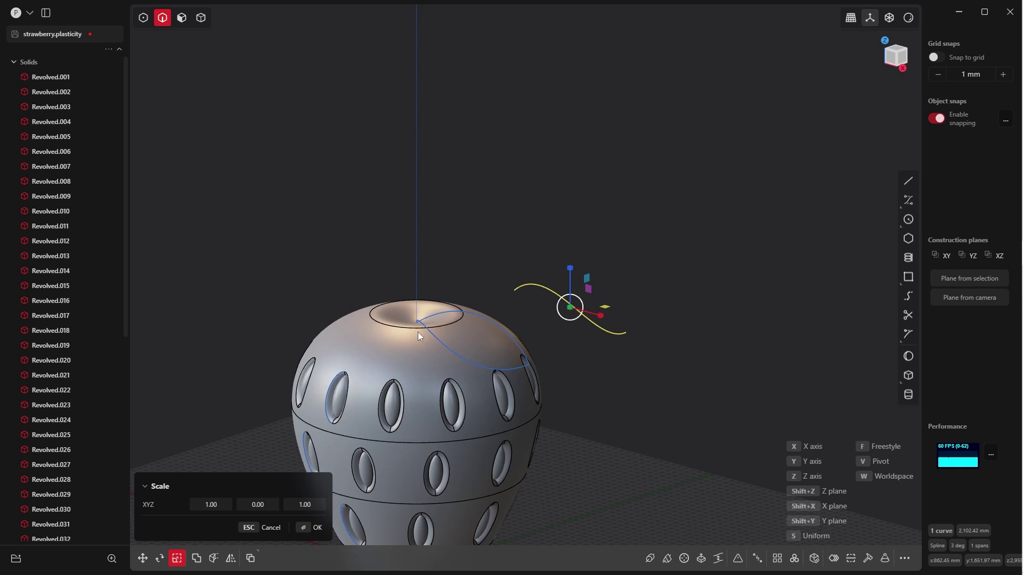
{"action": "middle_click_drag", "start_coordinate": [616, 282], "coordinate": [648, 405]}
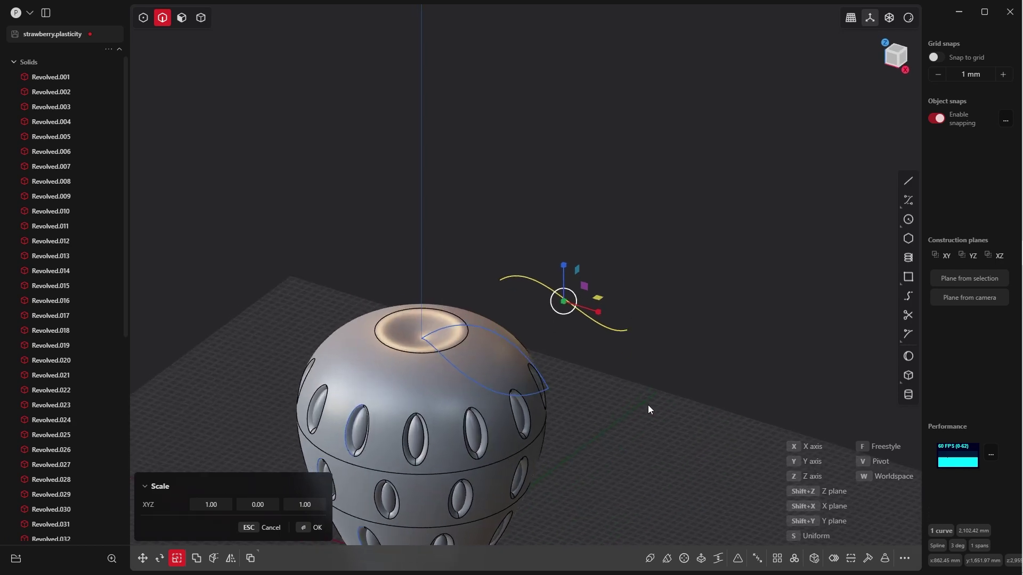
{"action": "key", "text": "KP_7"}
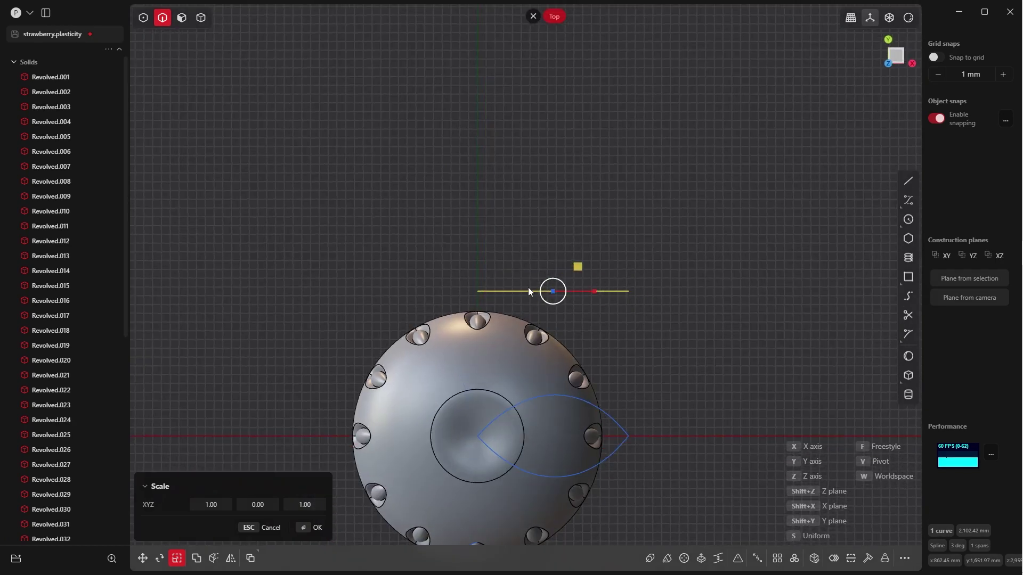
{"action": "left_click", "coordinate": [305, 532]}
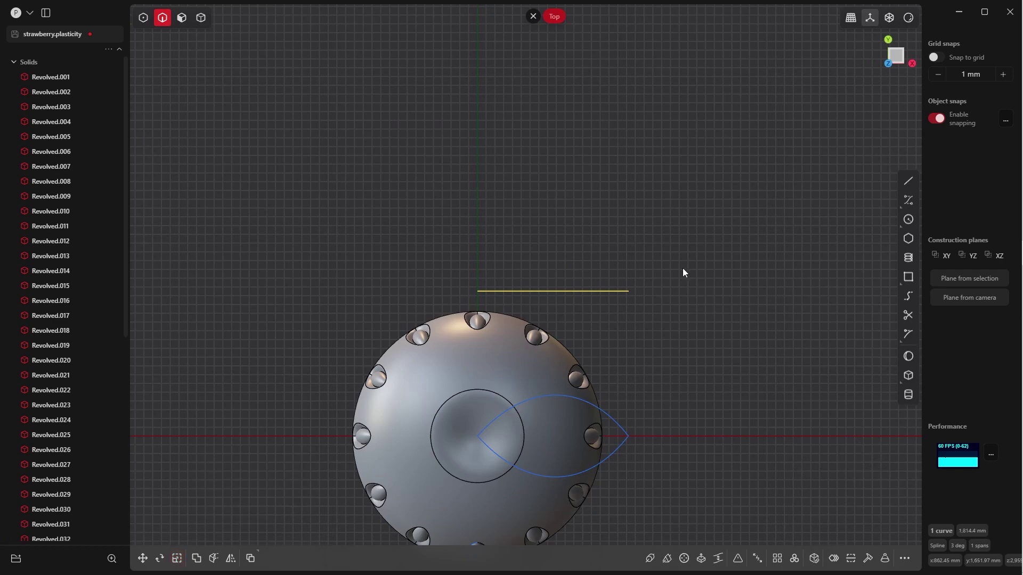
Move the flattened curve -1651.97 mm along Y, using its outer endpoint as pivot, so it meets the tip of the leaf outline
{"action": "middle_click_drag", "start_coordinate": [682, 270], "coordinate": [689, 198], "text": "shift"}
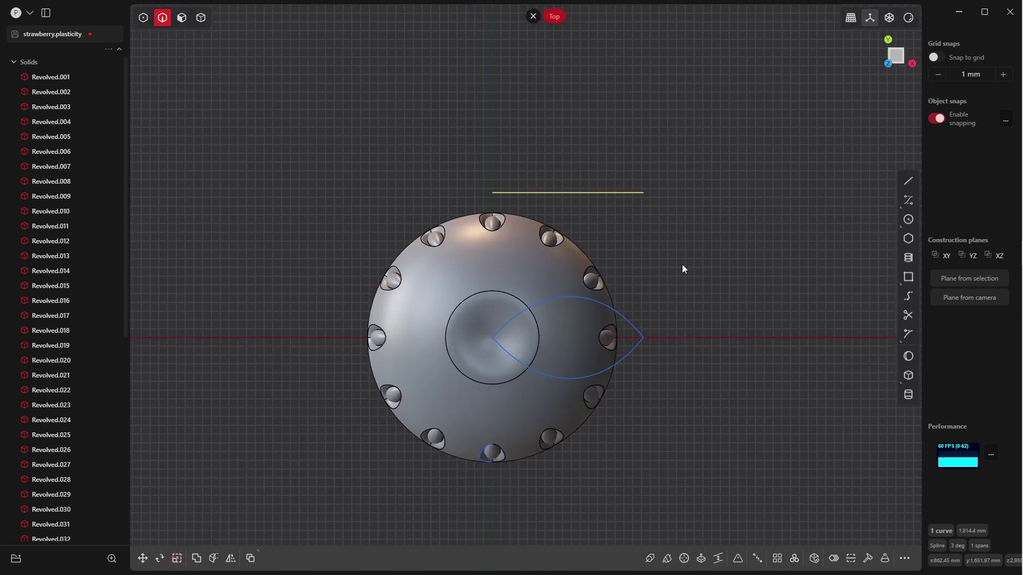
{"action": "key", "text": "g"}
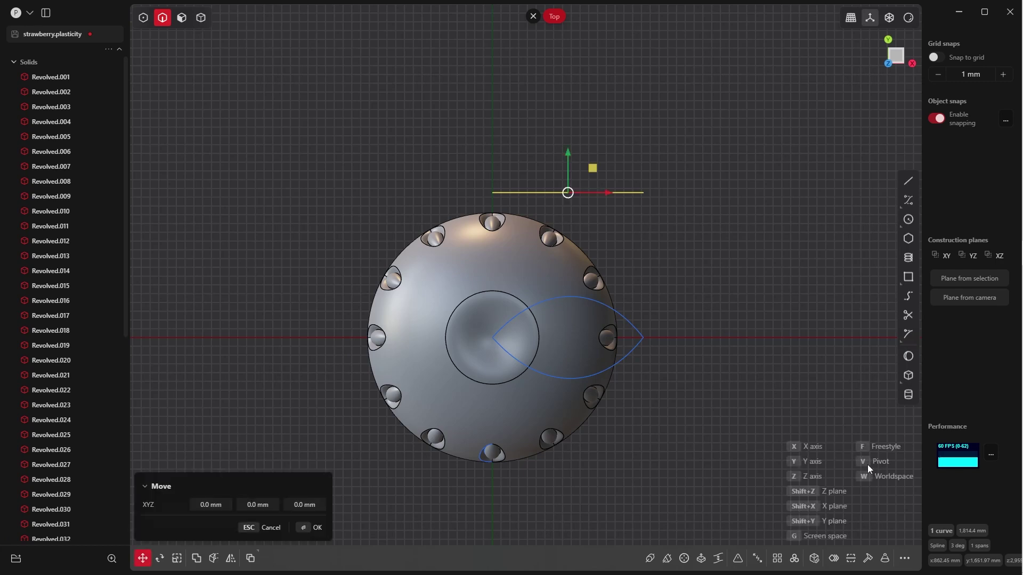
{"action": "key", "text": "v"}
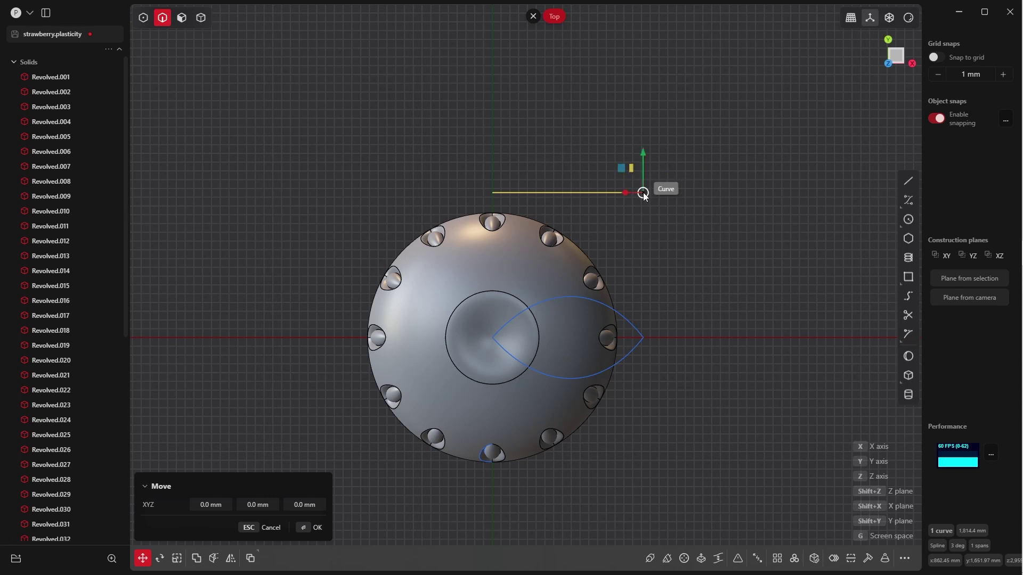
{"action": "left_click", "coordinate": [645, 193]}
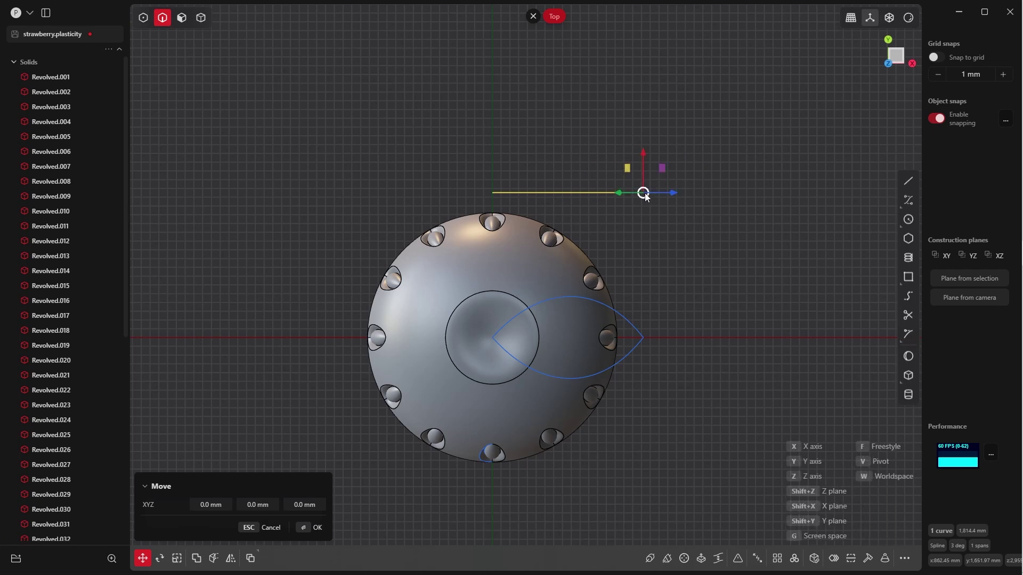
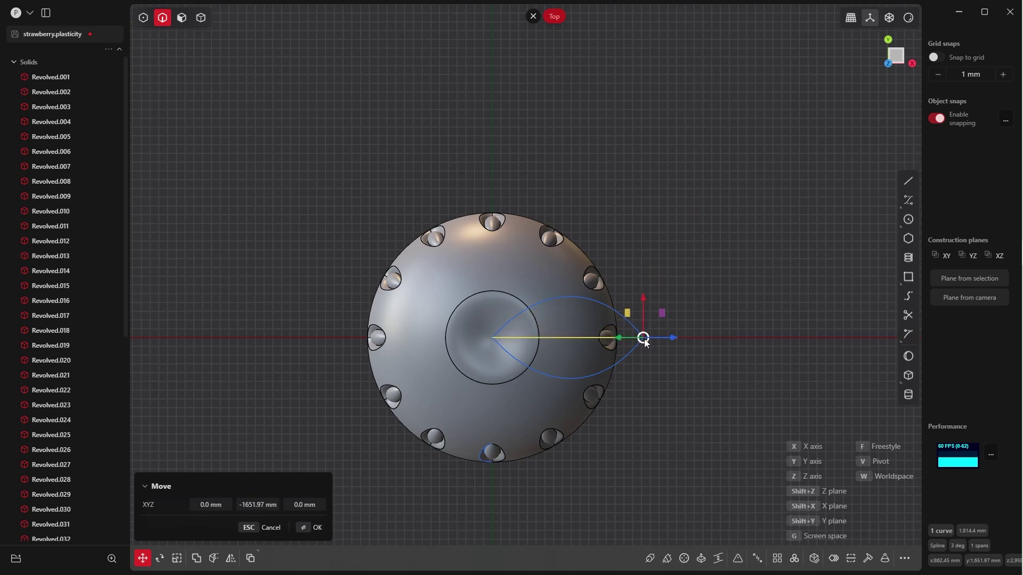
{"action": "left_click", "coordinate": [311, 528]}
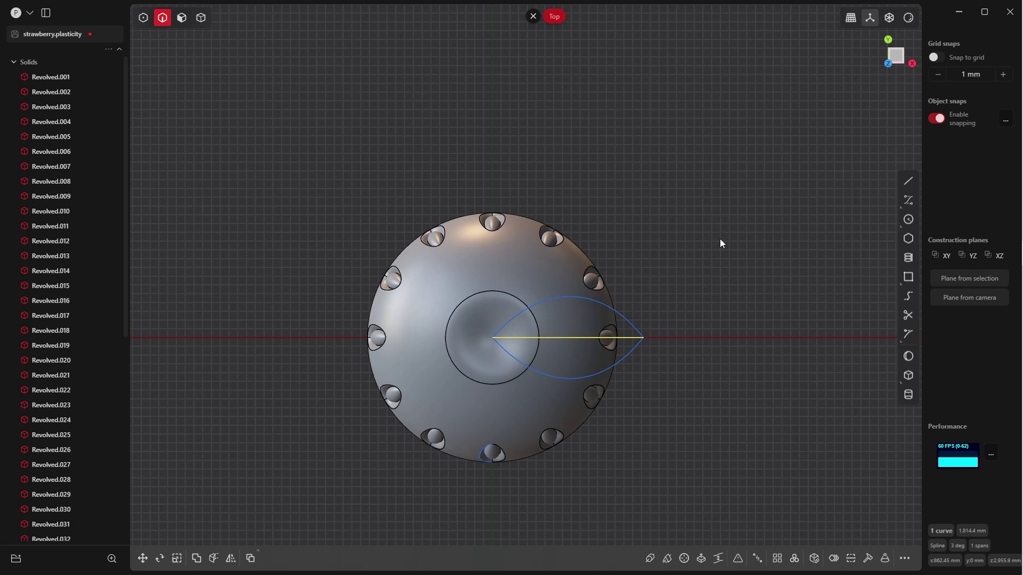
Loft a surface between the leaf's centre curve and its outline curve on the negative Y side
{"action": "middle_click_drag", "start_coordinate": [720, 244], "coordinate": [564, 275]}
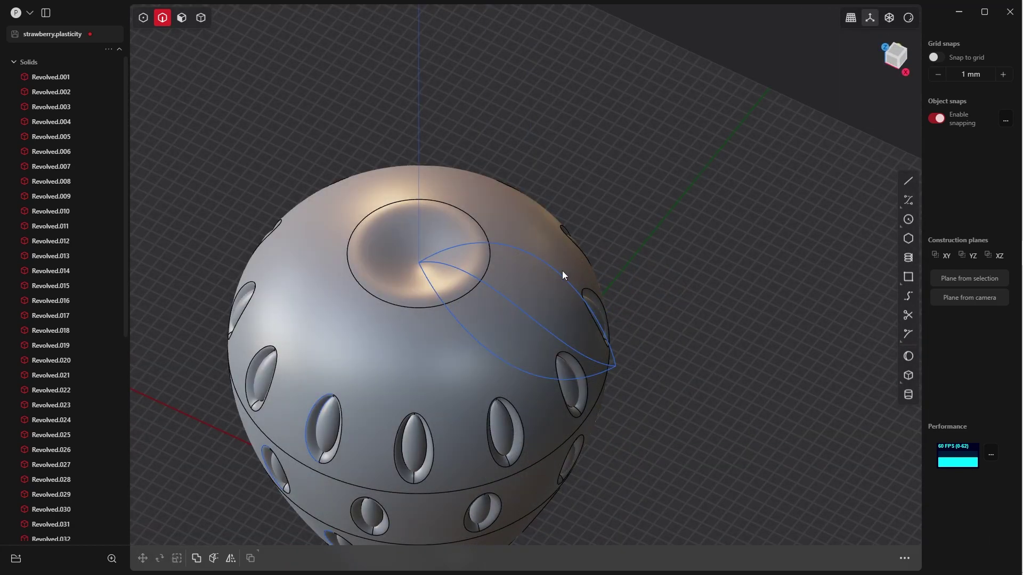
{"action": "left_click", "coordinate": [563, 275]}
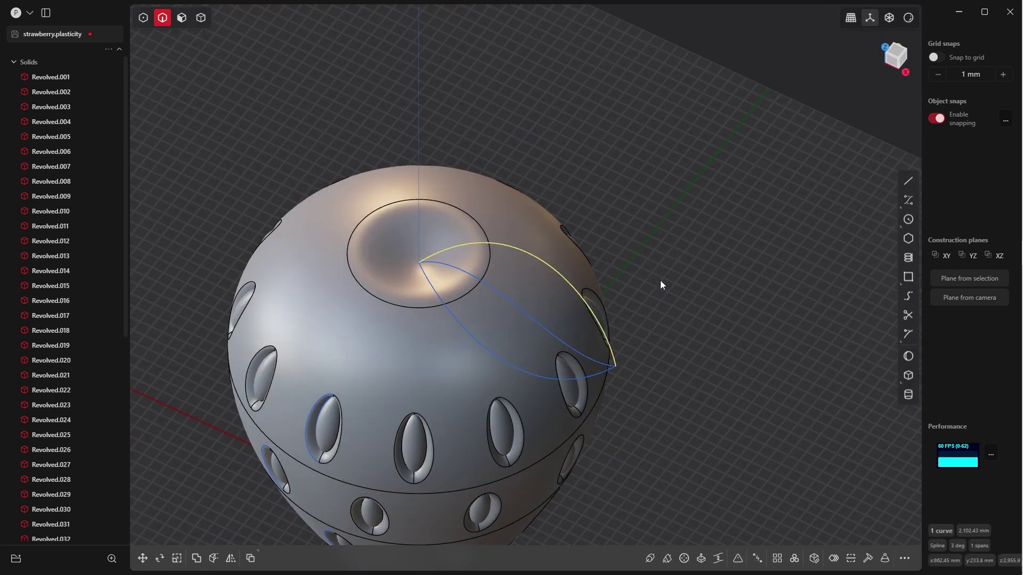
{"action": "left_click", "coordinate": [660, 280]}
{"action": "middle_click_drag", "start_coordinate": [660, 280], "coordinate": [477, 301]}
{"action": "left_click", "coordinate": [478, 302]}
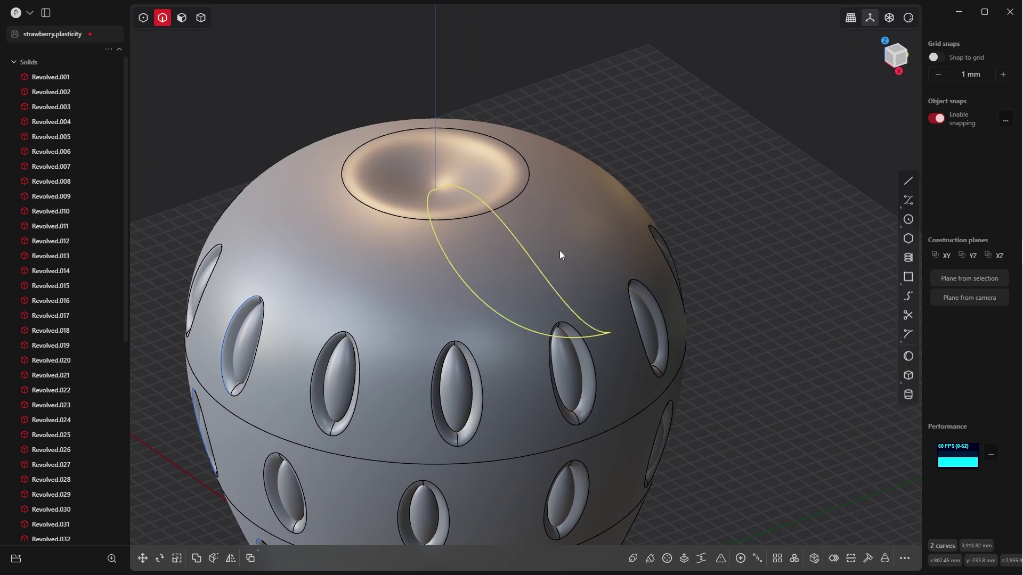
{"action": "middle_click_drag", "start_coordinate": [559, 251], "coordinate": [685, 265]}
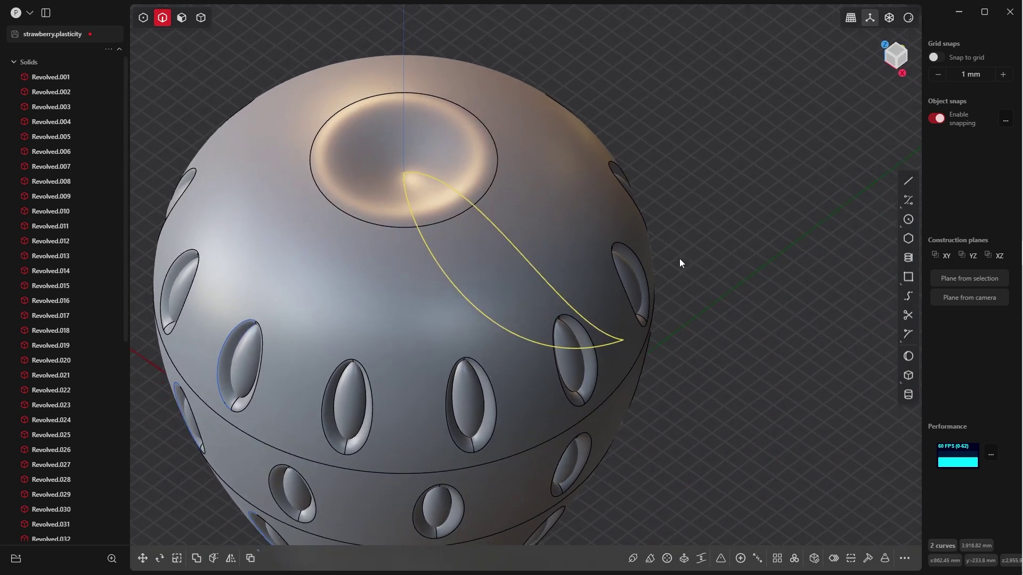
{"action": "key", "text": "l"}
{"action": "middle_click_drag", "start_coordinate": [669, 264], "coordinate": [414, 316]}
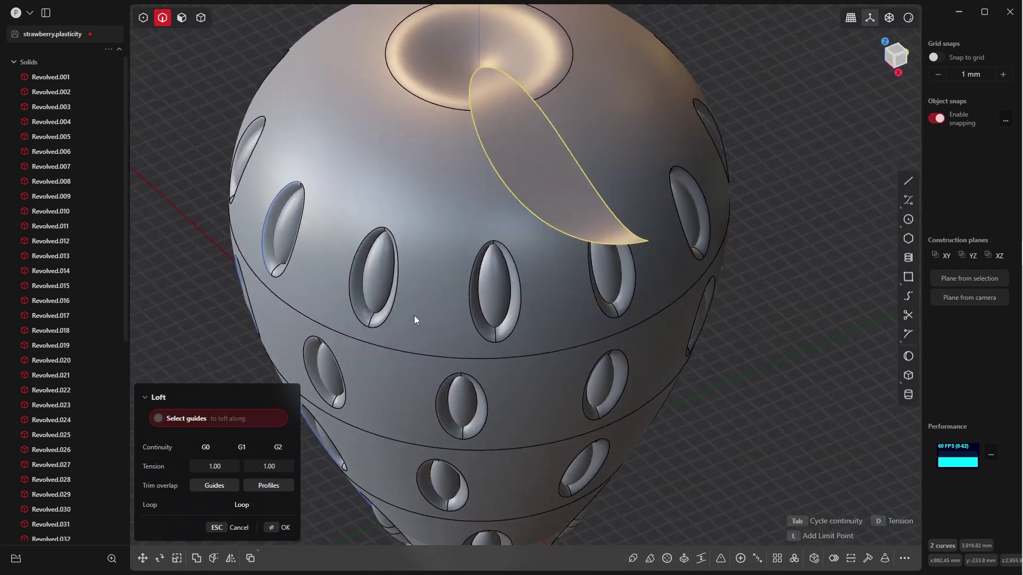
{"action": "left_click", "coordinate": [271, 528]}
{"action": "middle_click_drag", "start_coordinate": [712, 217], "coordinate": [753, 263]}
{"action": "scroll", "coordinate": [752, 256], "scroll_direction": "up", "scroll_amount": 3}
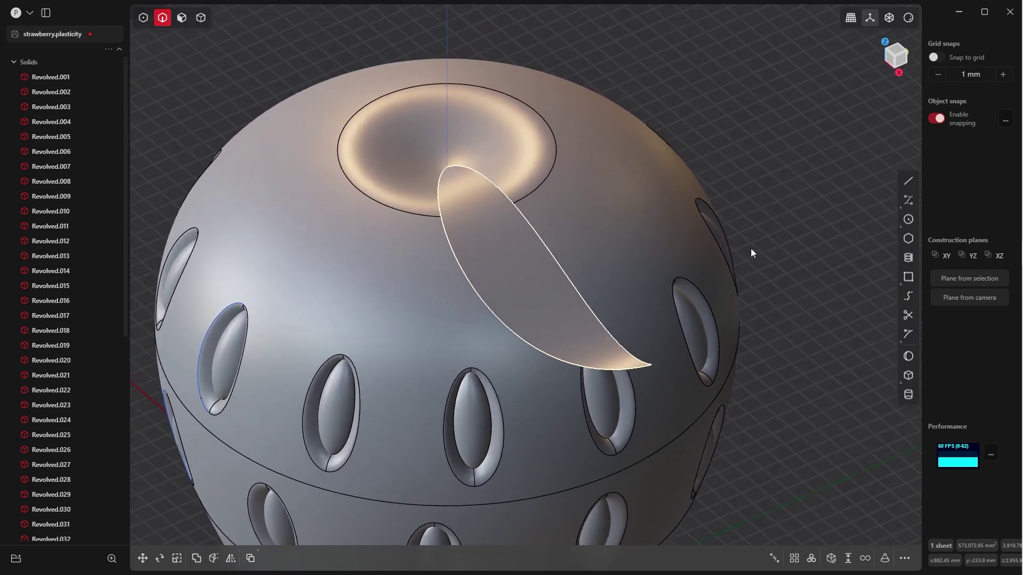
{"action": "left_click", "coordinate": [761, 212]}
{"action": "middle_click_drag", "start_coordinate": [756, 200], "coordinate": [733, 199], "text": "shift"}
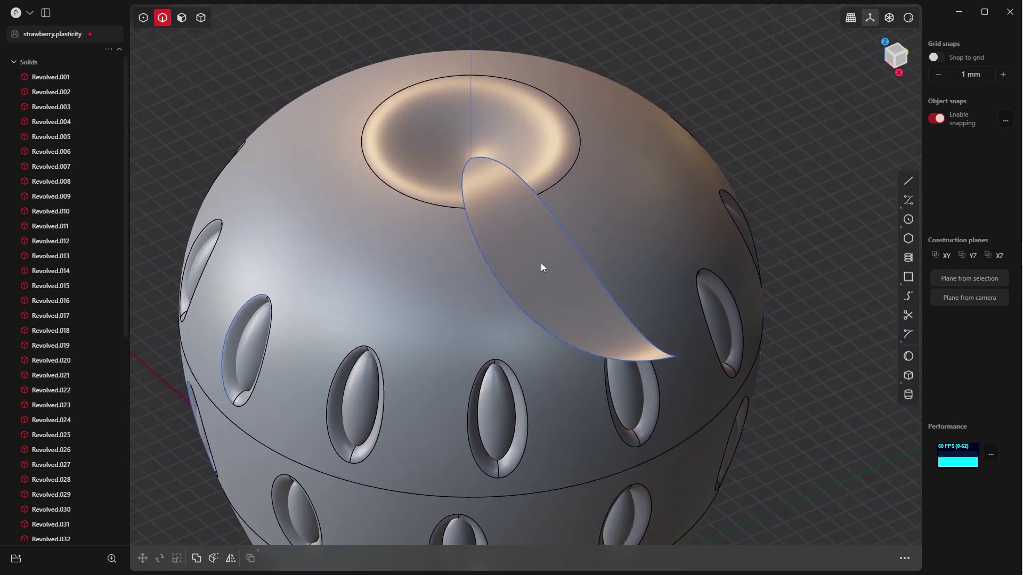
Isolate the lofted half-leaf sheet so that all other objects are hidden, with every selection mode enabled
{"action": "right_click", "coordinate": [556, 237]}
{"action": "left_click", "coordinate": [504, 217]}
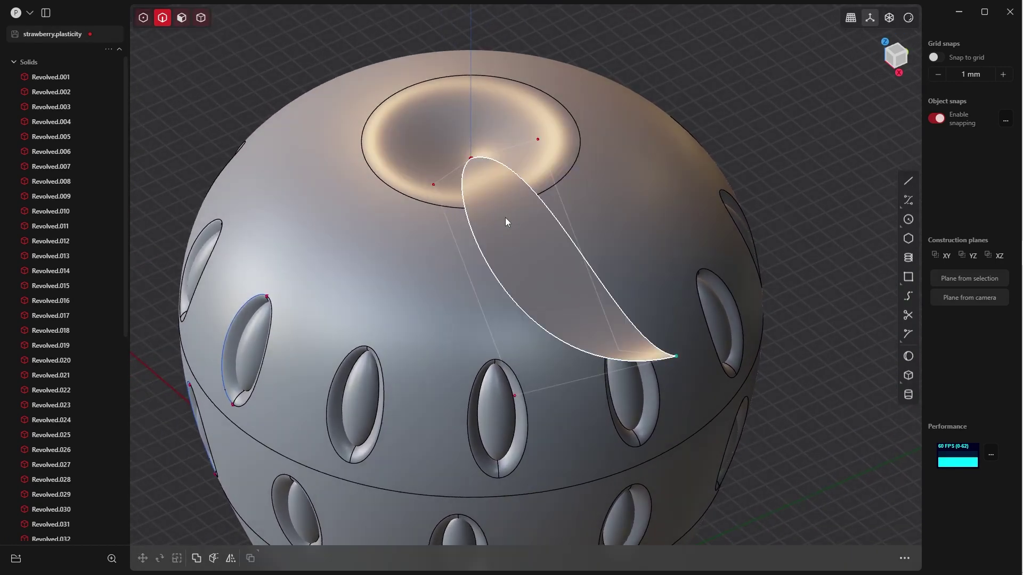
{"action": "left_click", "coordinate": [544, 248]}
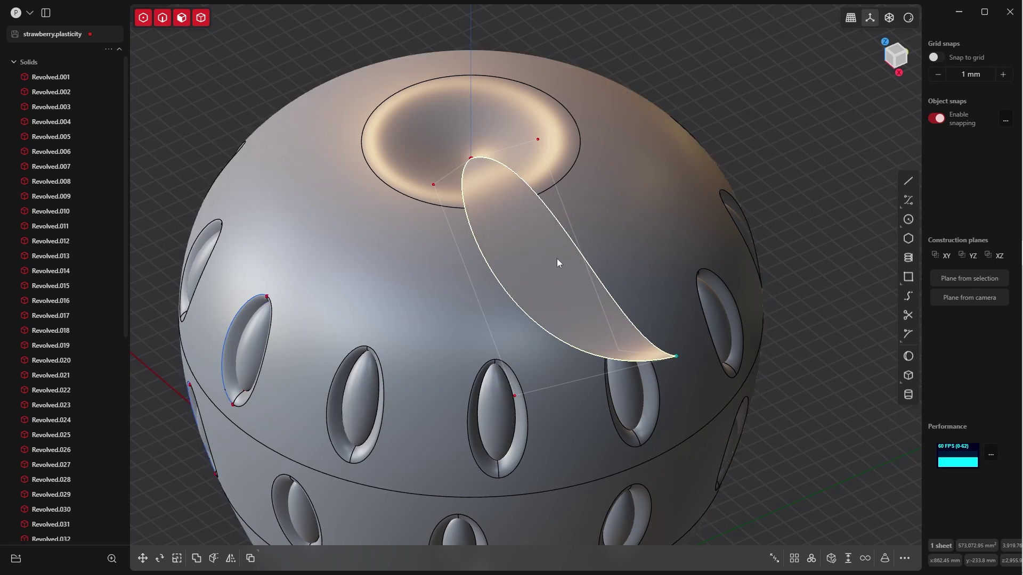
{"action": "key", "text": "shift+h"}
{"action": "middle_click_drag", "start_coordinate": [557, 260], "coordinate": [605, 297]}
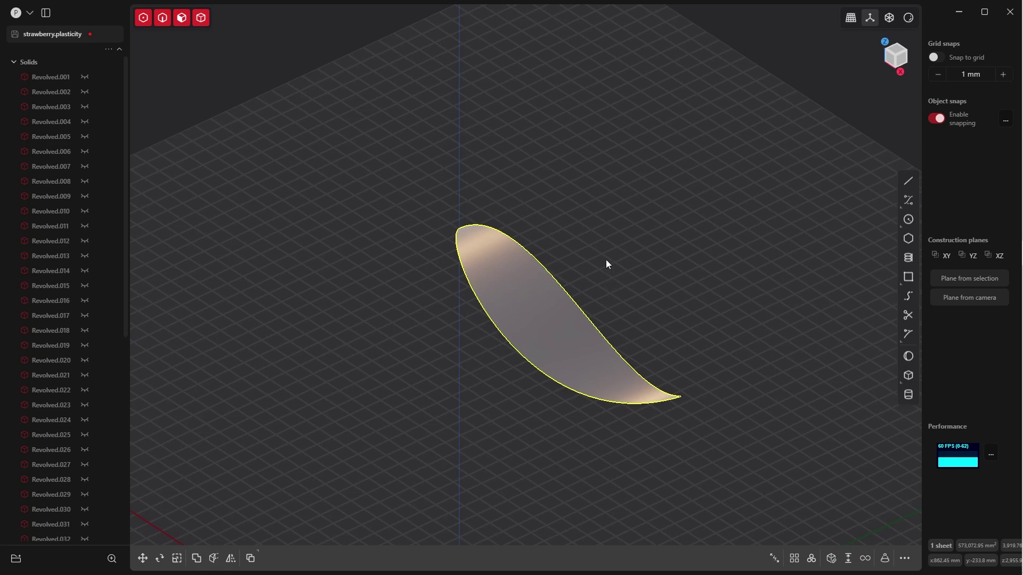
Raise the degree of the half-leaf surface to 4 x 2 and leave its face without any offset
{"action": "type", "text": "f"}
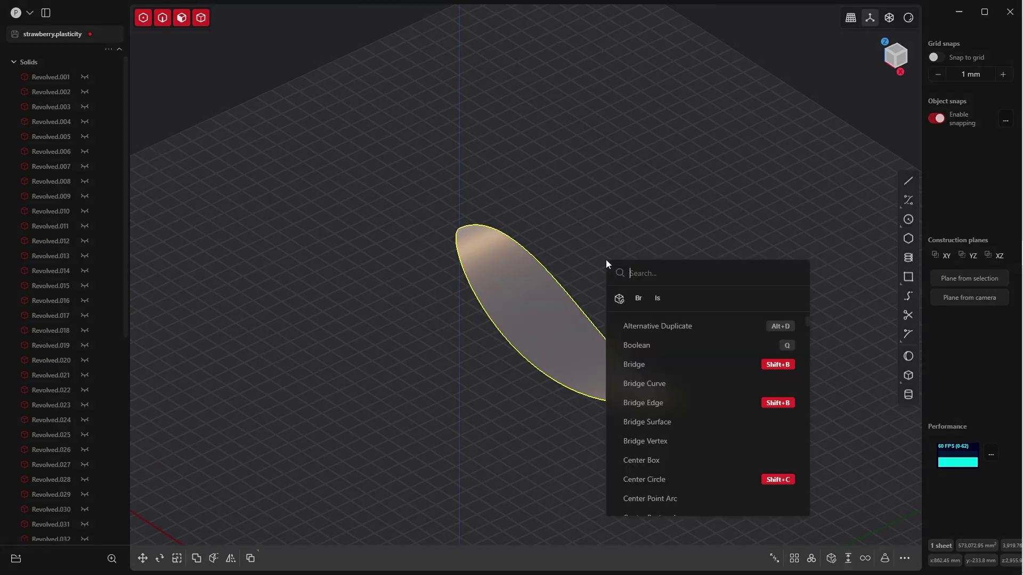
{"action": "type", "text": "rais"}
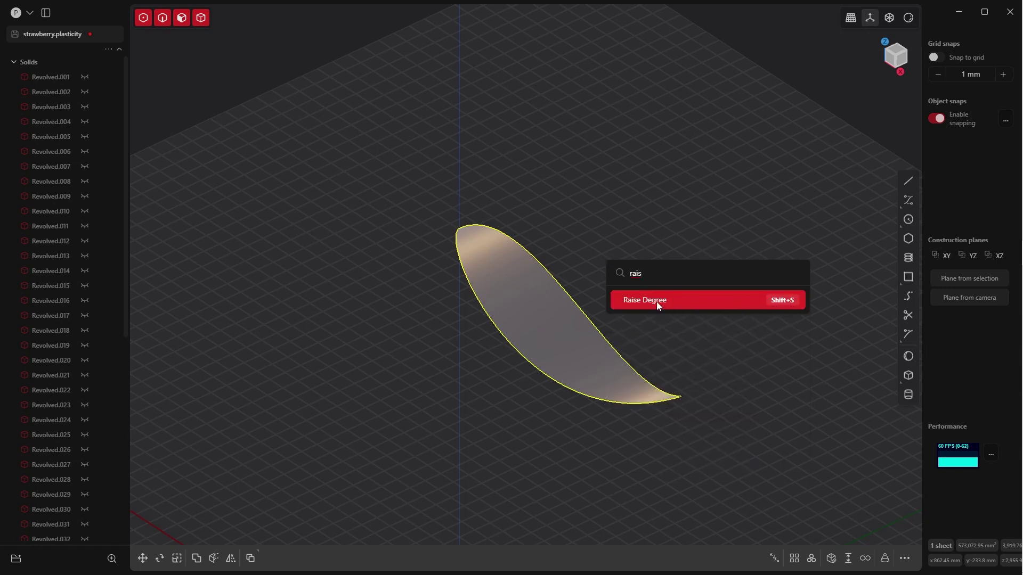
{"action": "left_click", "coordinate": [658, 301]}
{"action": "middle_click_drag", "start_coordinate": [651, 301], "coordinate": [515, 184]}
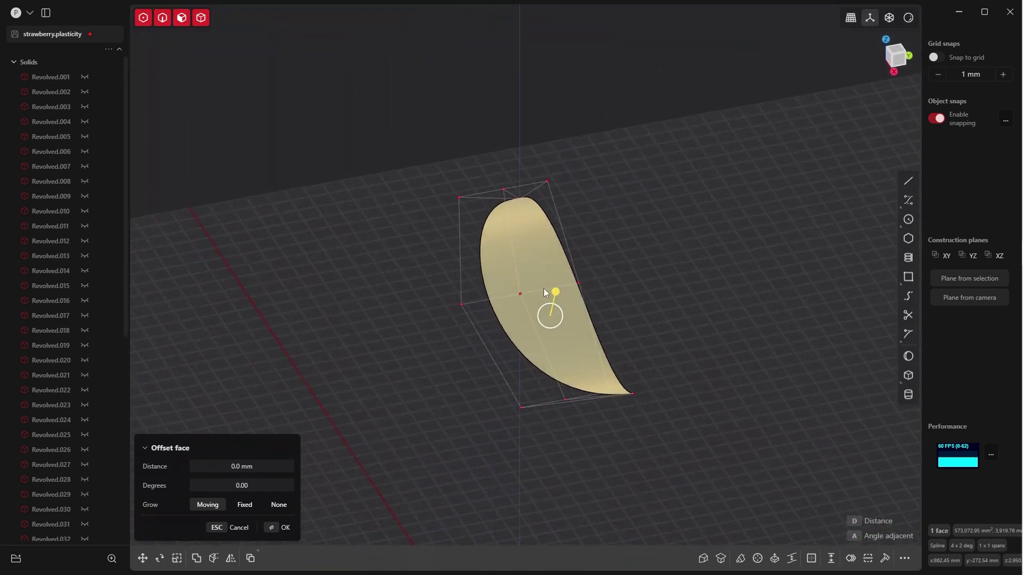
{"action": "middle_click_drag", "start_coordinate": [544, 292], "coordinate": [507, 211]}
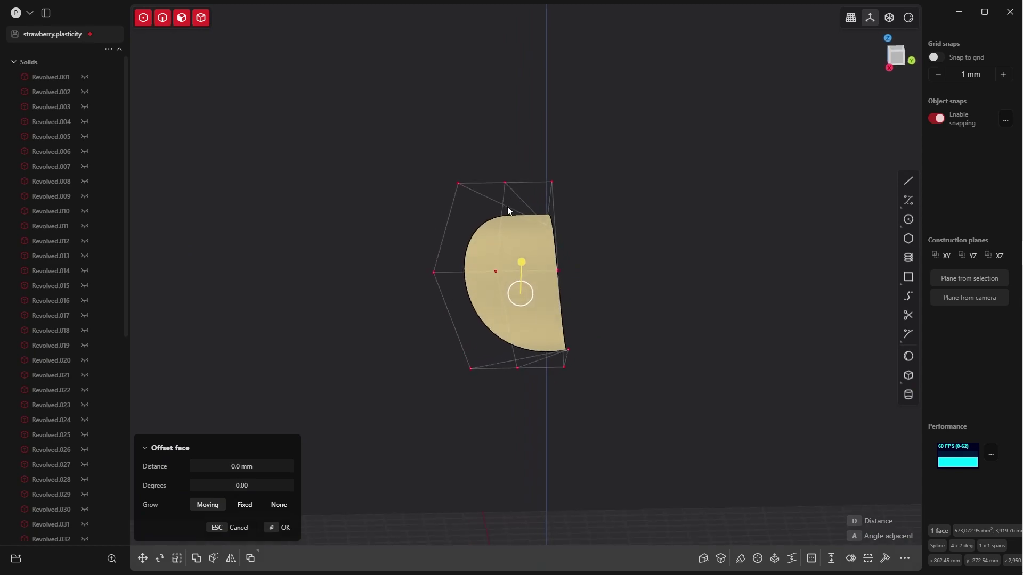
{"action": "middle_click_drag", "start_coordinate": [529, 295], "coordinate": [614, 325]}
{"action": "middle_click_drag", "start_coordinate": [599, 274], "coordinate": [492, 238]}
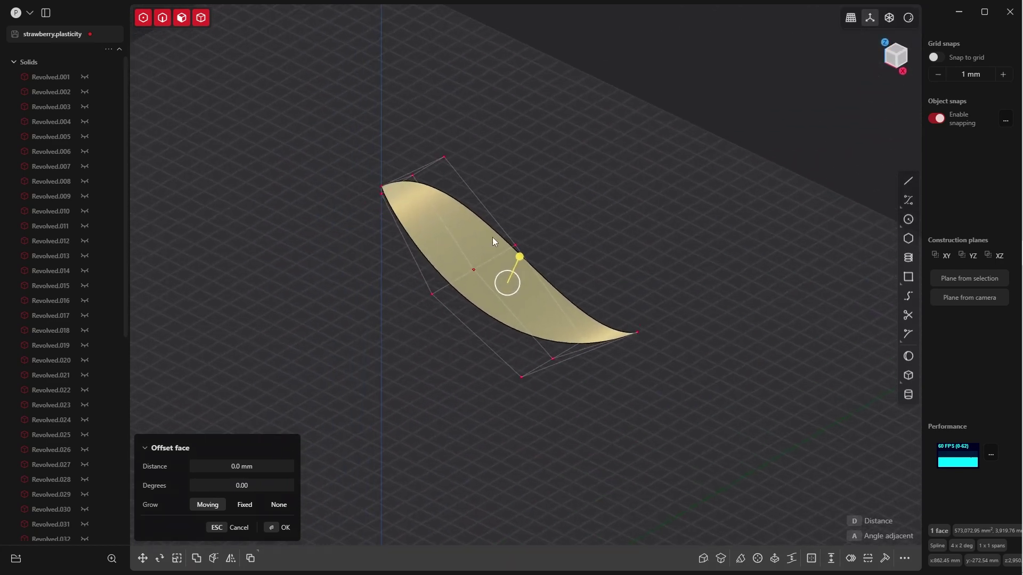
{"action": "left_click", "coordinate": [284, 527]}
Move the inner and central control points of the surface's middle row up about 126 mm along Z
{"action": "middle_click_drag", "start_coordinate": [490, 166], "coordinate": [499, 150]}
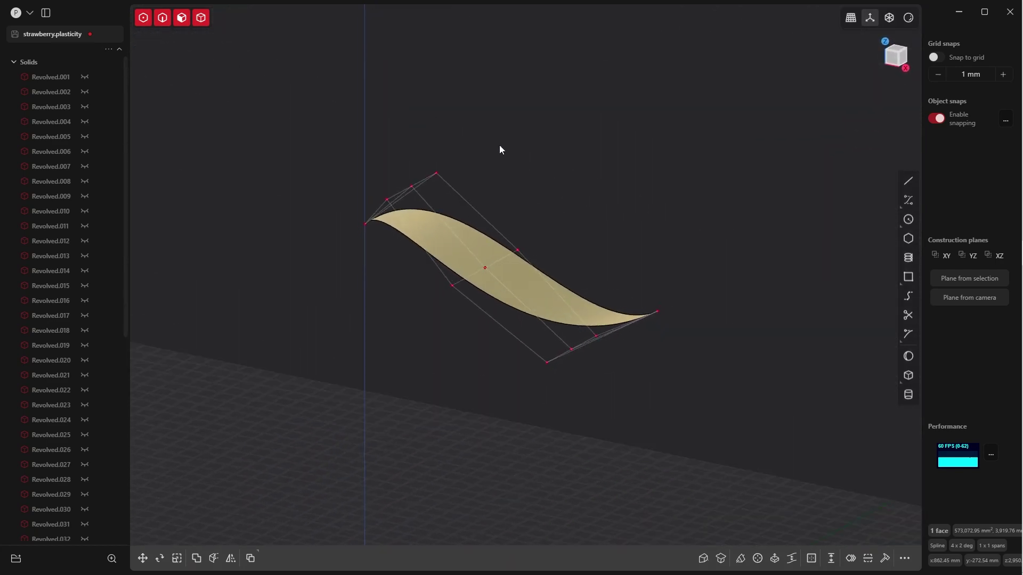
{"action": "left_click", "coordinate": [411, 185]}
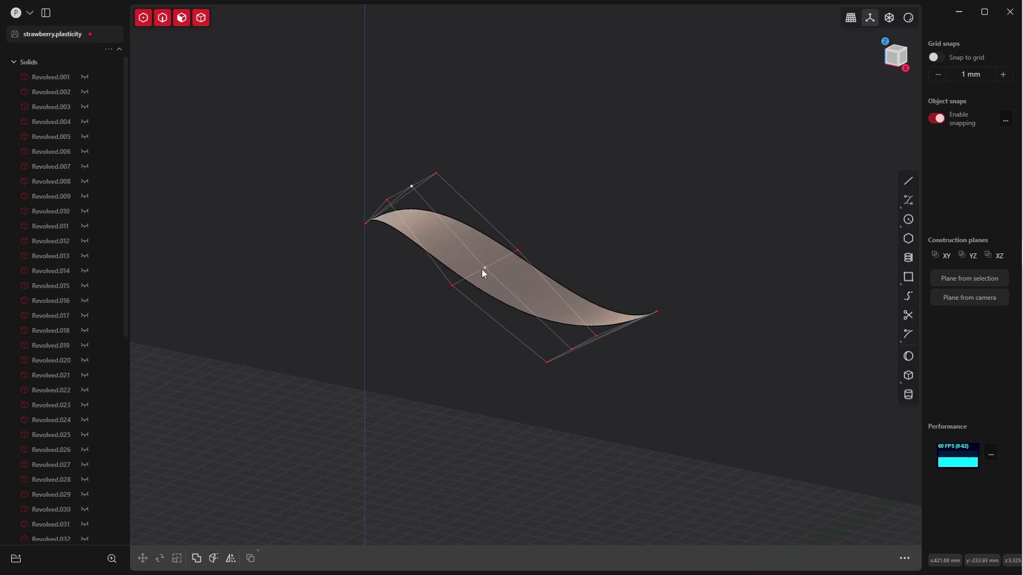
{"action": "middle_click_drag", "start_coordinate": [484, 273], "coordinate": [514, 275]}
{"action": "key", "text": "g"}
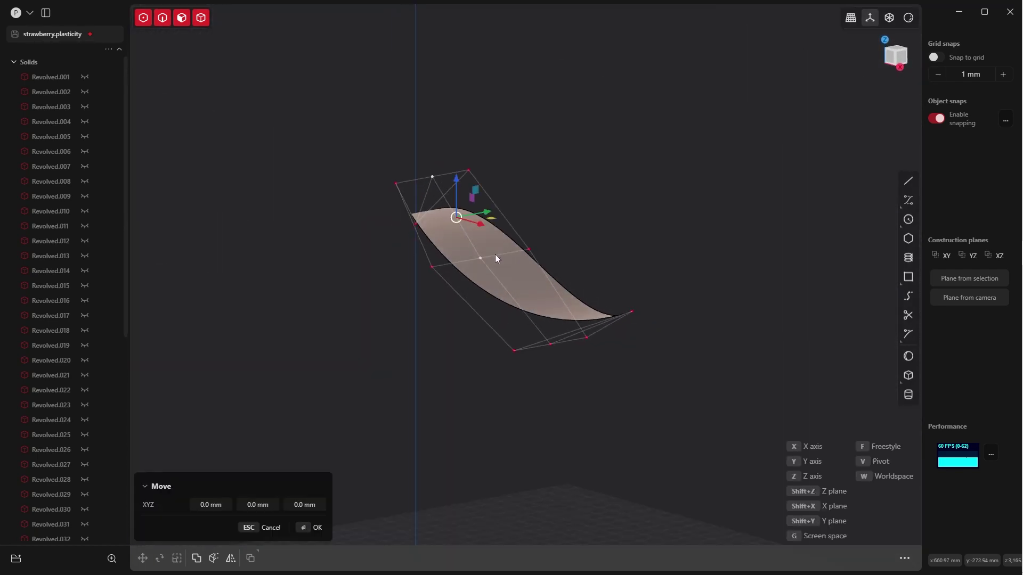
{"action": "left_click_drag", "start_coordinate": [456, 178], "coordinate": [456, 154]}
{"action": "middle_click_drag", "start_coordinate": [509, 242], "coordinate": [501, 323]}
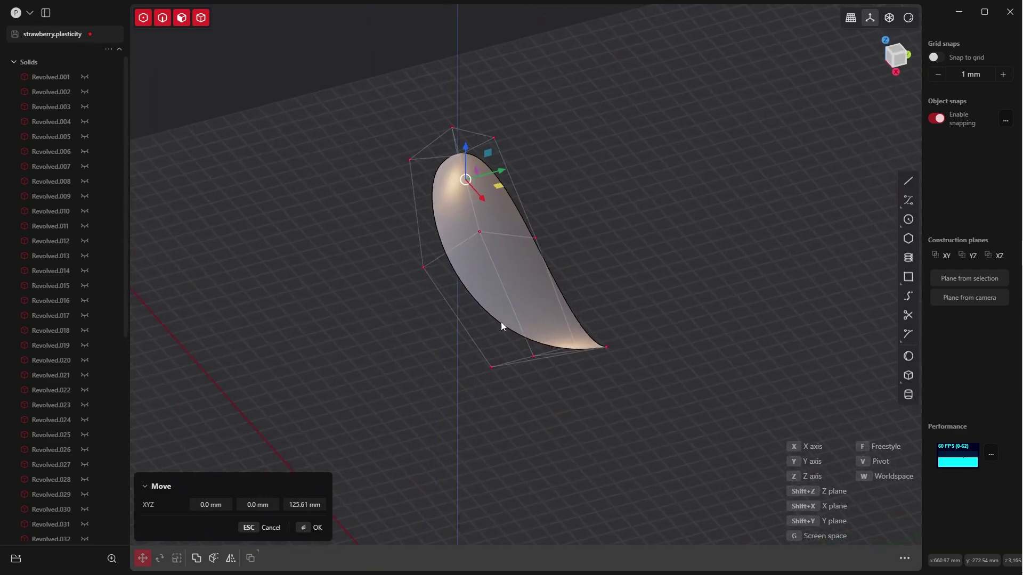
{"action": "left_click", "coordinate": [313, 529]}
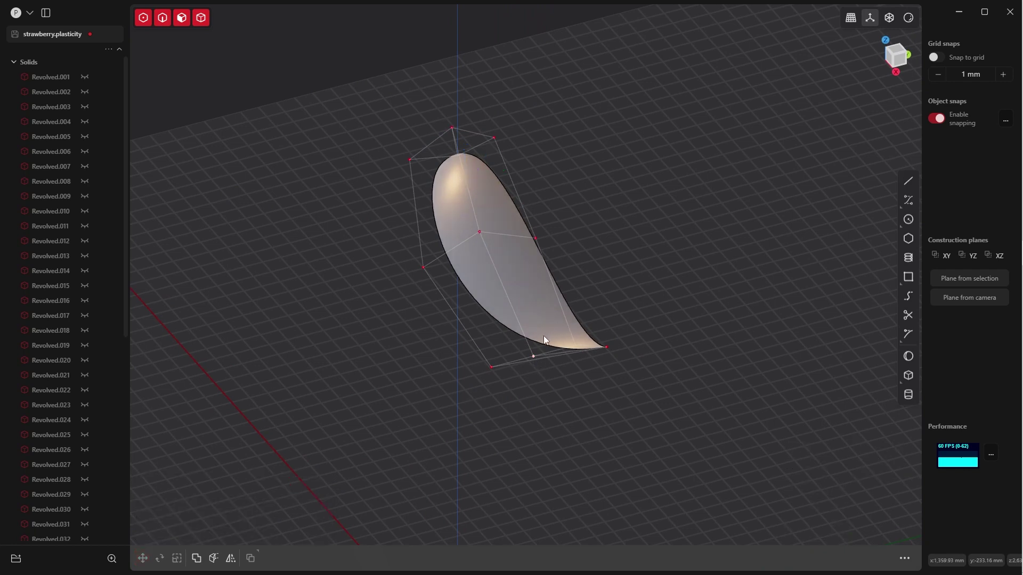
Move the half-leaf surface's middle-row control point nearest the leaf tip up about 133 mm along Z
{"action": "key", "text": "g"}
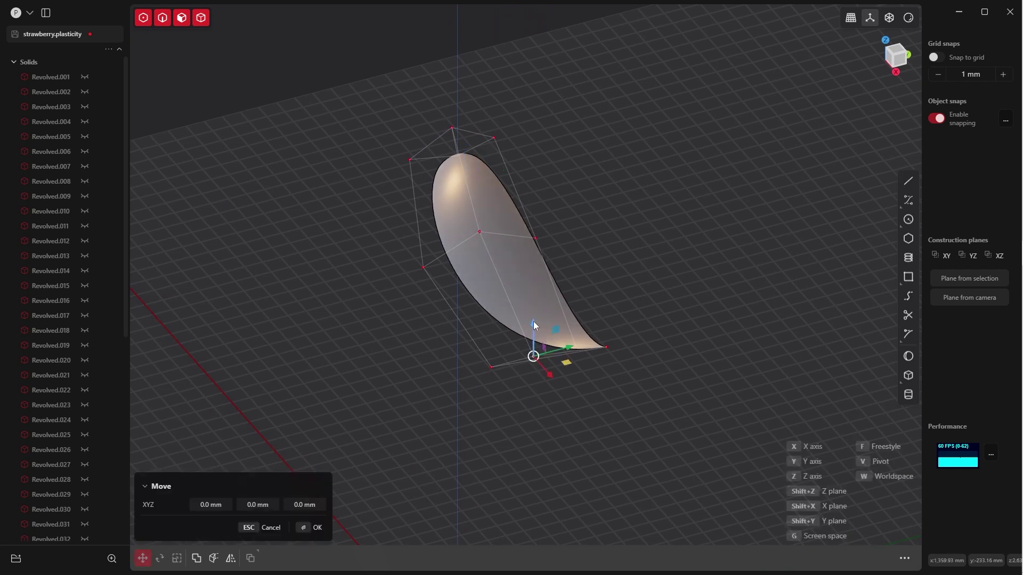
{"action": "left_click_drag", "start_coordinate": [533, 321], "coordinate": [525, 299]}
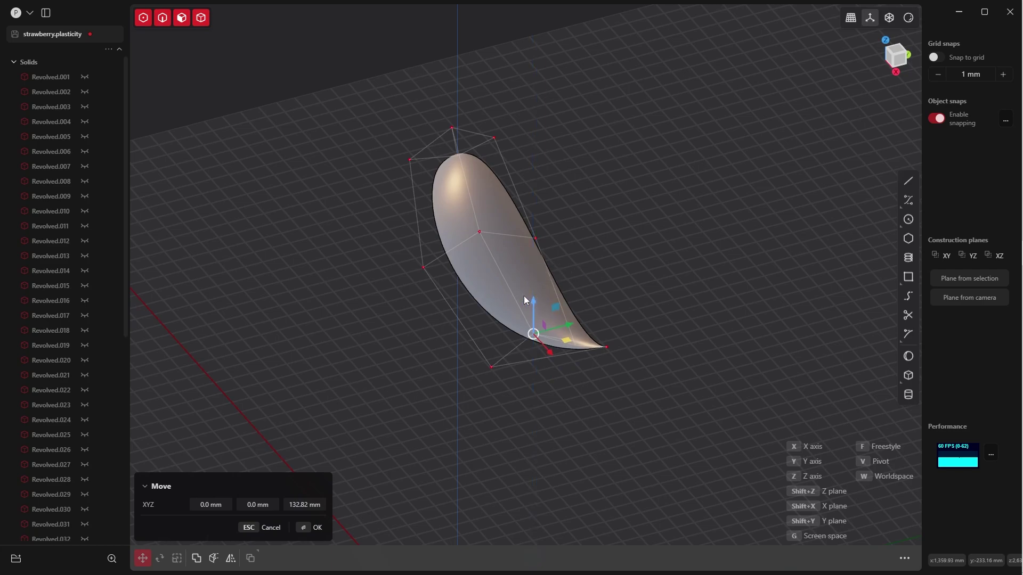
{"action": "middle_click_drag", "start_coordinate": [525, 299], "coordinate": [538, 325]}
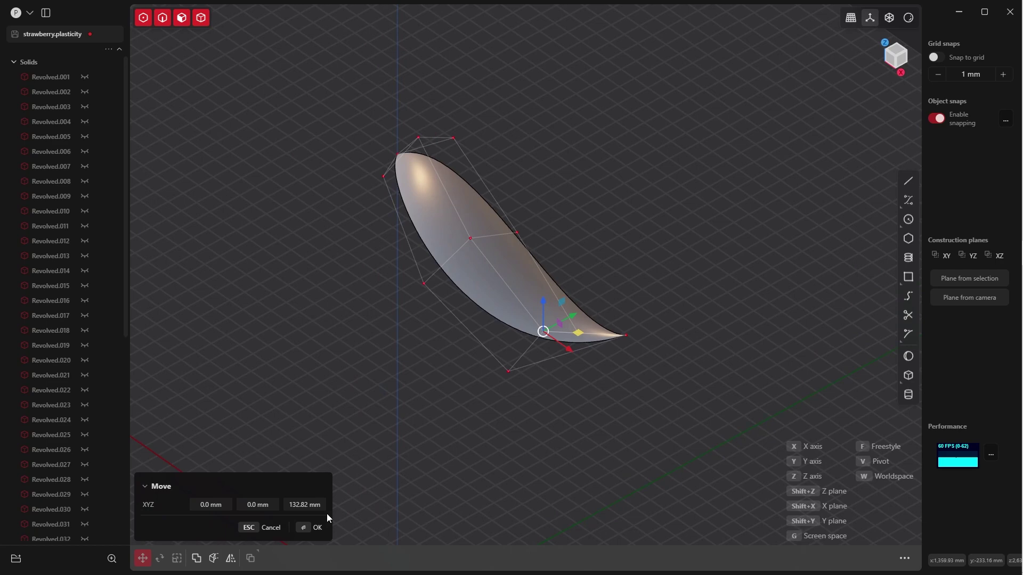
{"action": "left_click", "coordinate": [303, 532]}
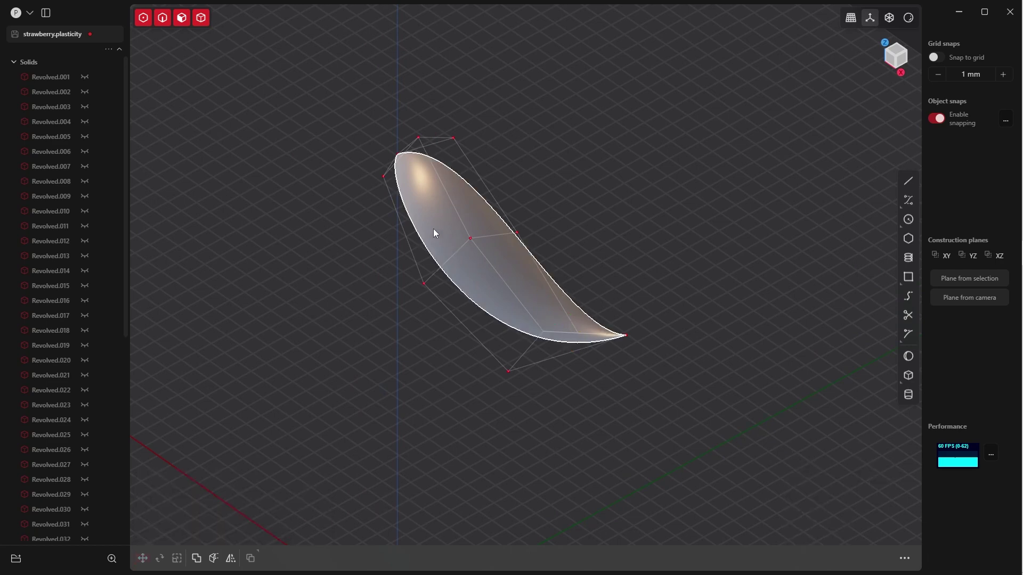
{"action": "key", "text": "Tab"}
{"action": "left_click", "coordinate": [391, 209]}
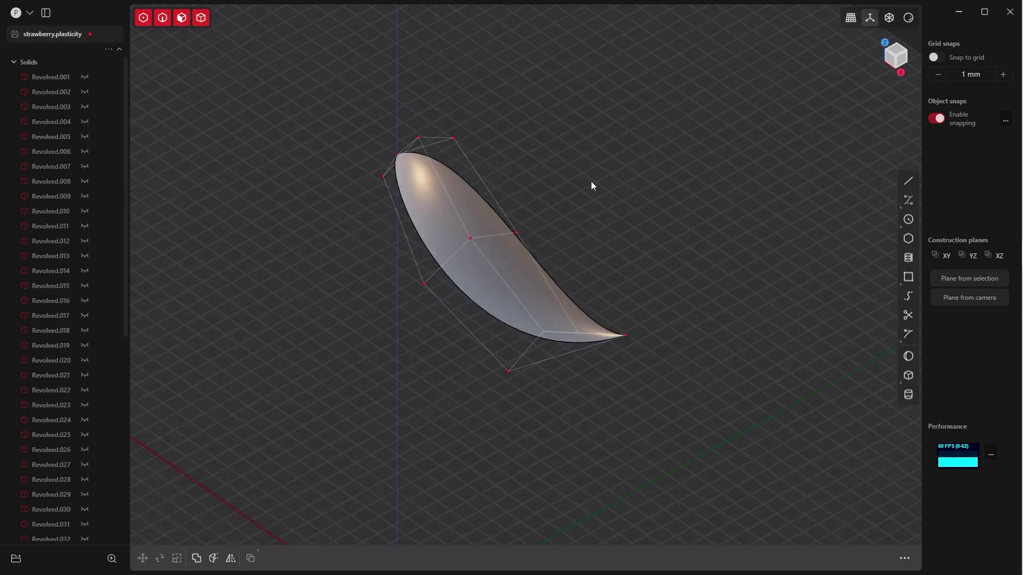
Mirror the half-leaf sheet across the XZ plane to complete the leaf
{"action": "left_click", "coordinate": [521, 276]}
{"action": "middle_click_drag", "start_coordinate": [555, 245], "coordinate": [503, 264]}
{"action": "scroll", "coordinate": [548, 298], "scroll_direction": "up", "scroll_amount": 3}
{"action": "scroll", "coordinate": [545, 322], "scroll_direction": "down", "scroll_amount": 3}
{"action": "scroll", "coordinate": [516, 329], "scroll_direction": "down", "scroll_amount": 4}
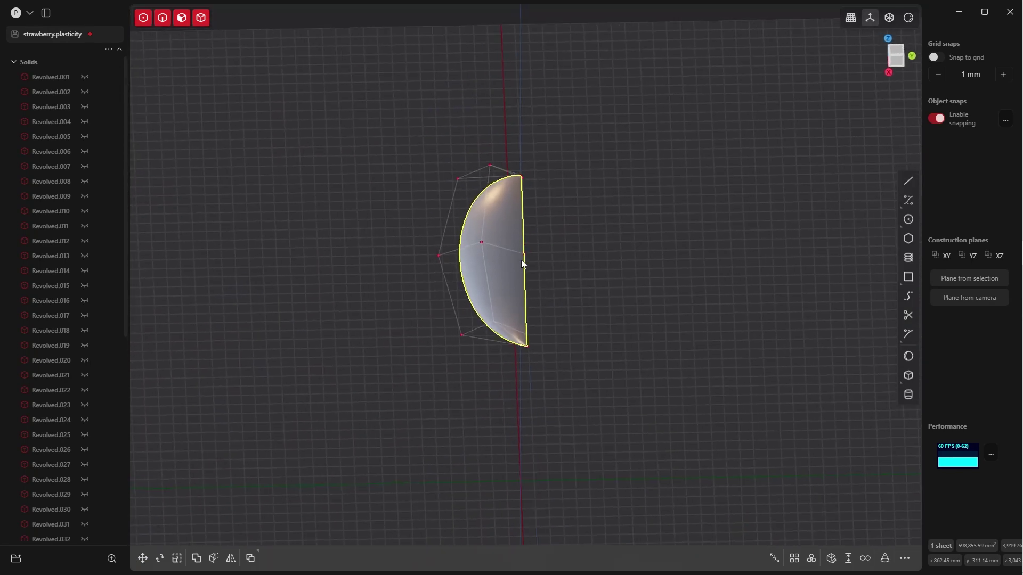
{"action": "key", "text": "alt+x"}
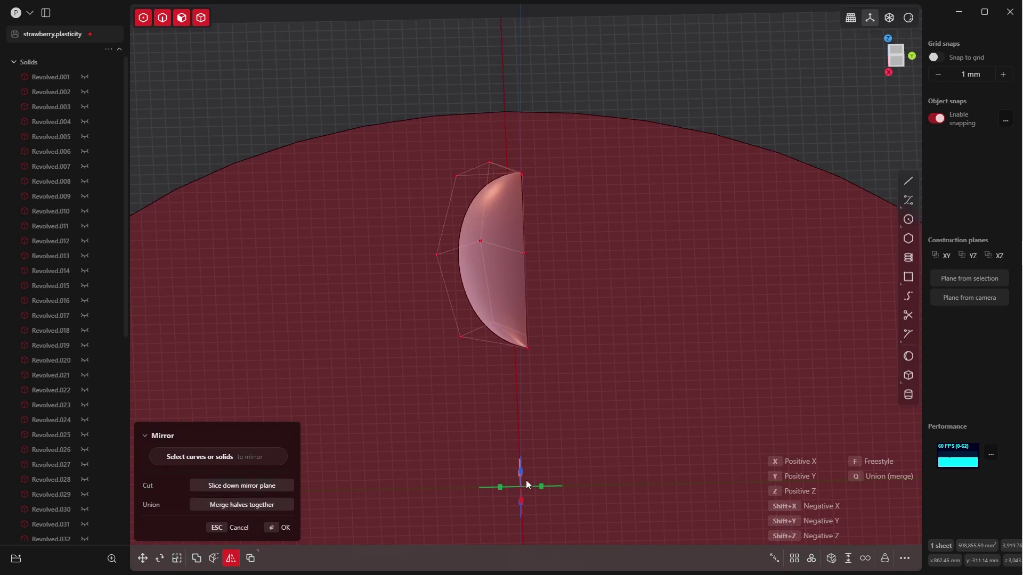
{"action": "left_click", "coordinate": [501, 486]}
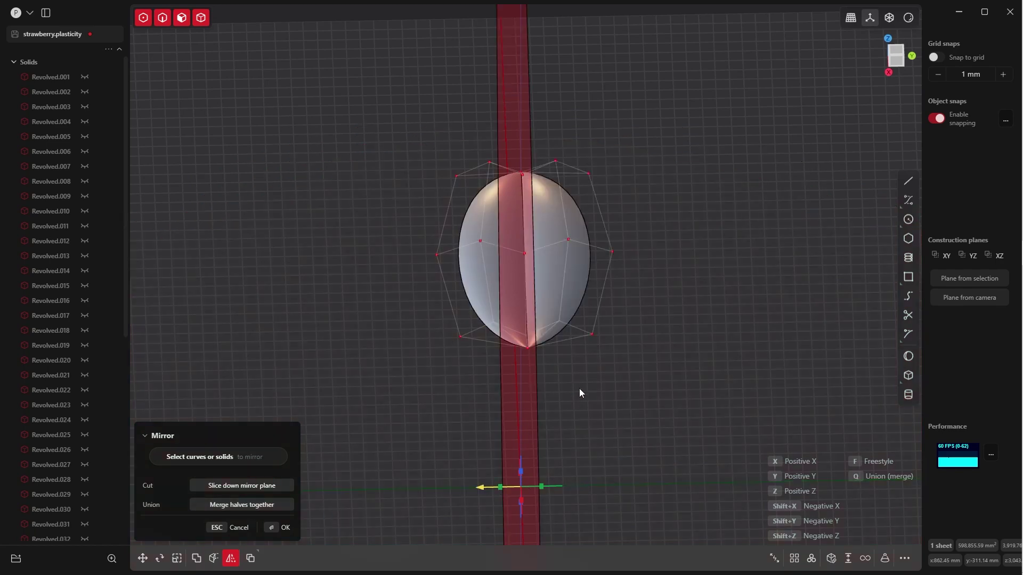
{"action": "left_click", "coordinate": [279, 529]}
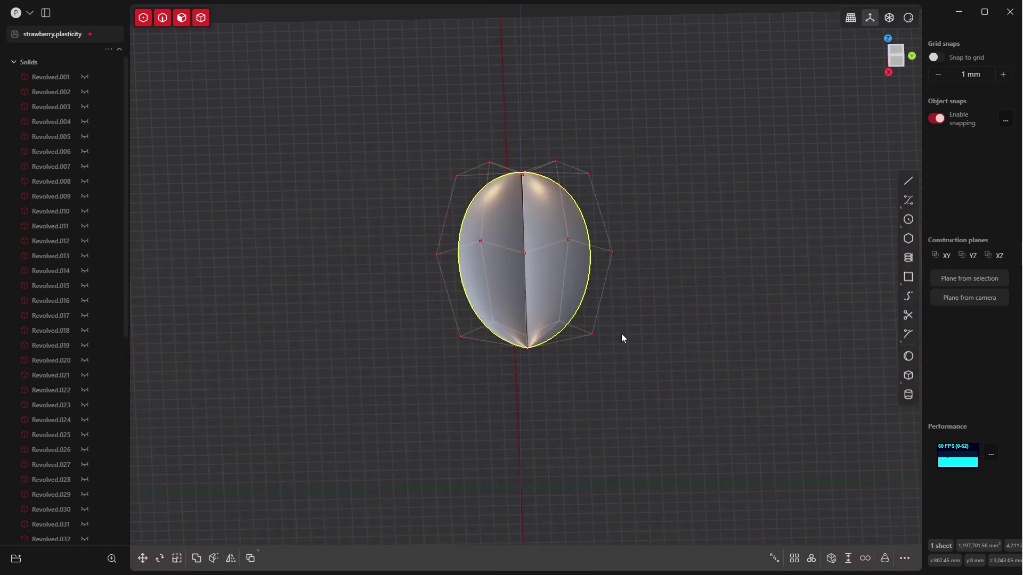
Unhide all objects and place a duplicate of the leaf sheet about 27 mm higher along Z
{"action": "middle_click_drag", "start_coordinate": [683, 302], "coordinate": [529, 303]}
{"action": "key", "text": "alt+h"}
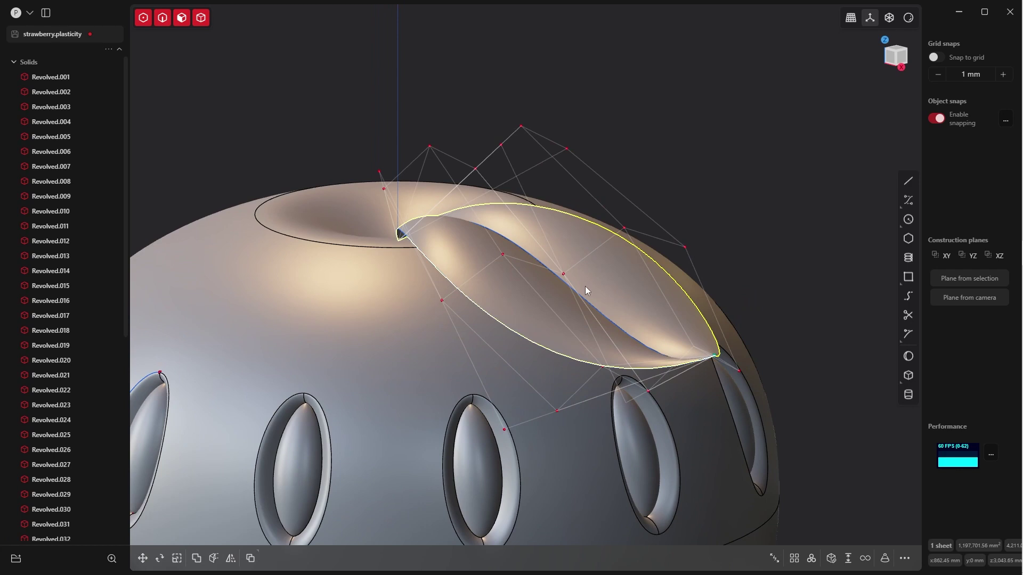
{"action": "key", "text": "g"}
{"action": "left_click_drag", "start_coordinate": [555, 224], "coordinate": [559, 215]}
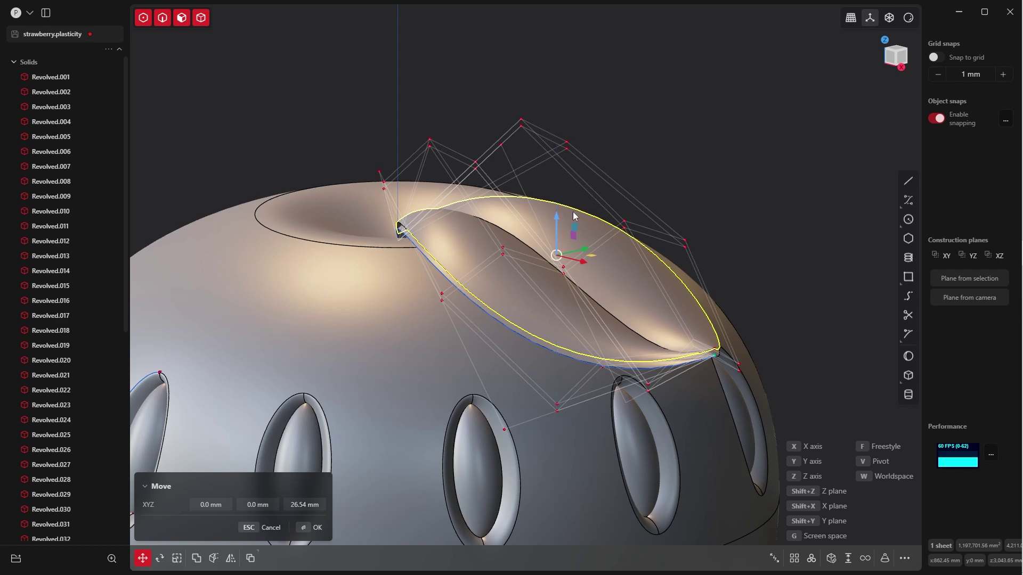
{"action": "middle_click_drag", "start_coordinate": [574, 215], "coordinate": [498, 372]}
{"action": "key", "text": "Return"}
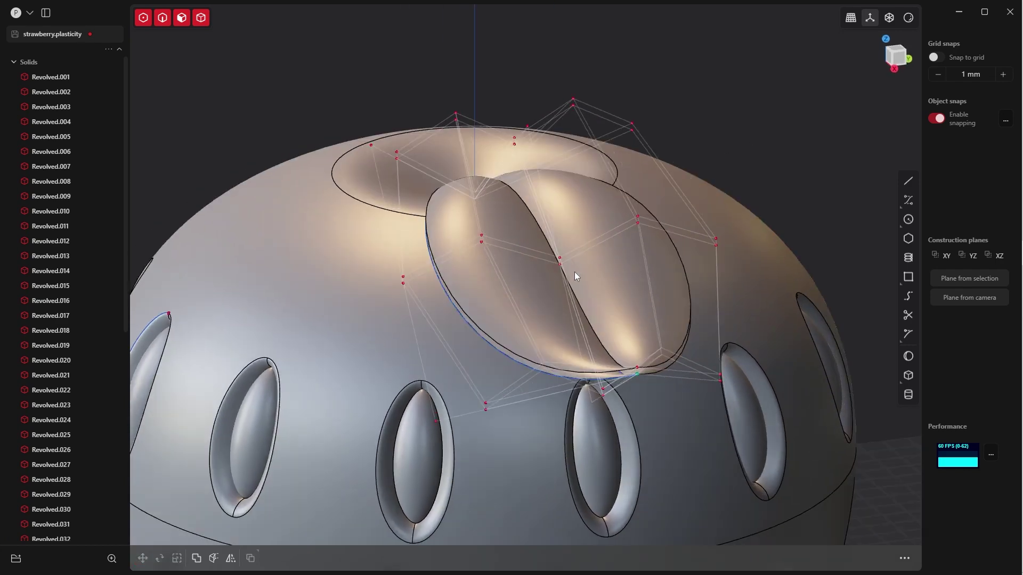
Toggle off the control points of both the upper and the lower leaf sheet
{"action": "left_click", "coordinate": [574, 272]}
{"action": "middle_click_drag", "start_coordinate": [574, 271], "coordinate": [602, 163]}
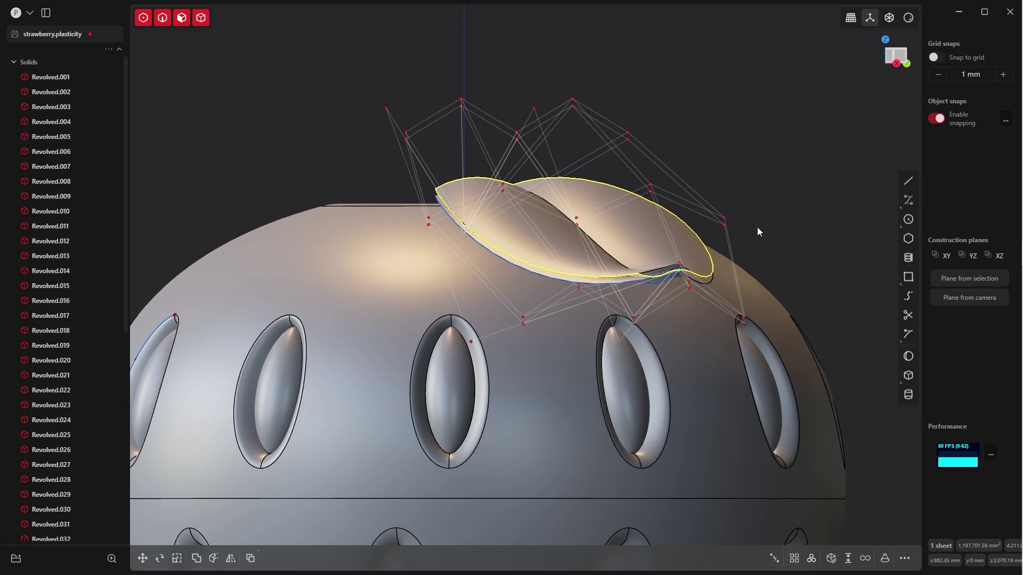
{"action": "type", "text": "f"}
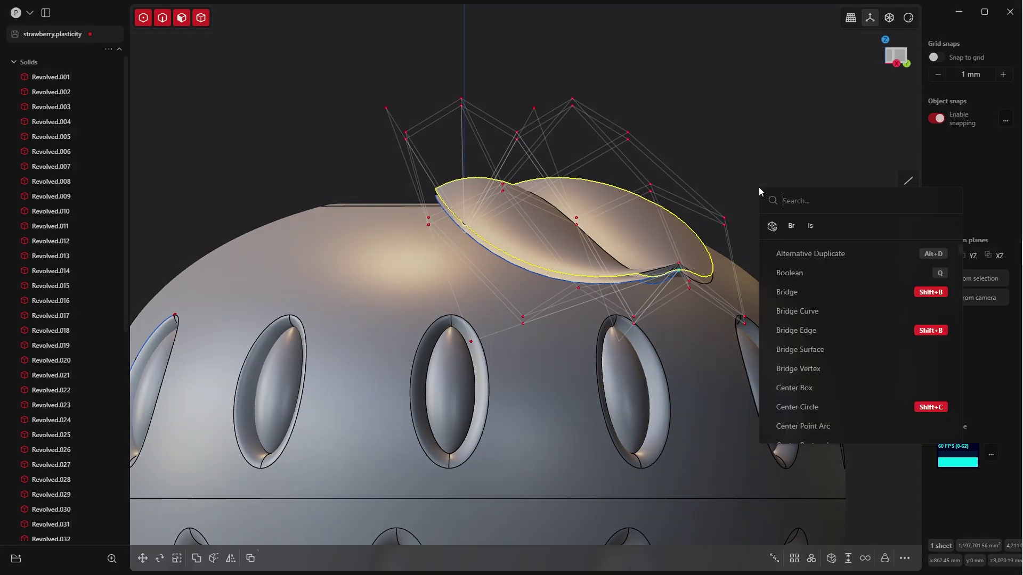
{"action": "type", "text": "togg"}
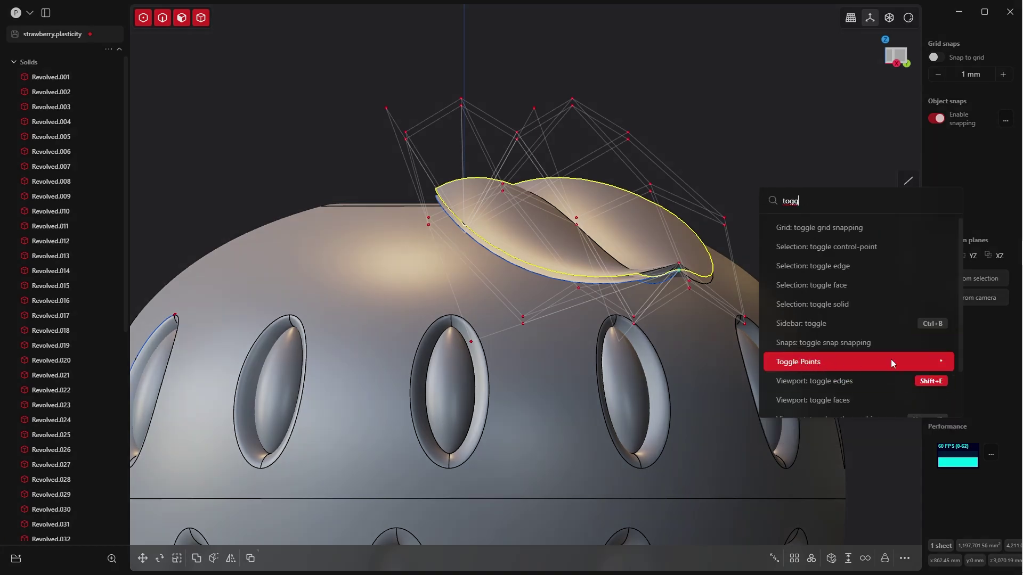
{"action": "left_click", "coordinate": [797, 363]}
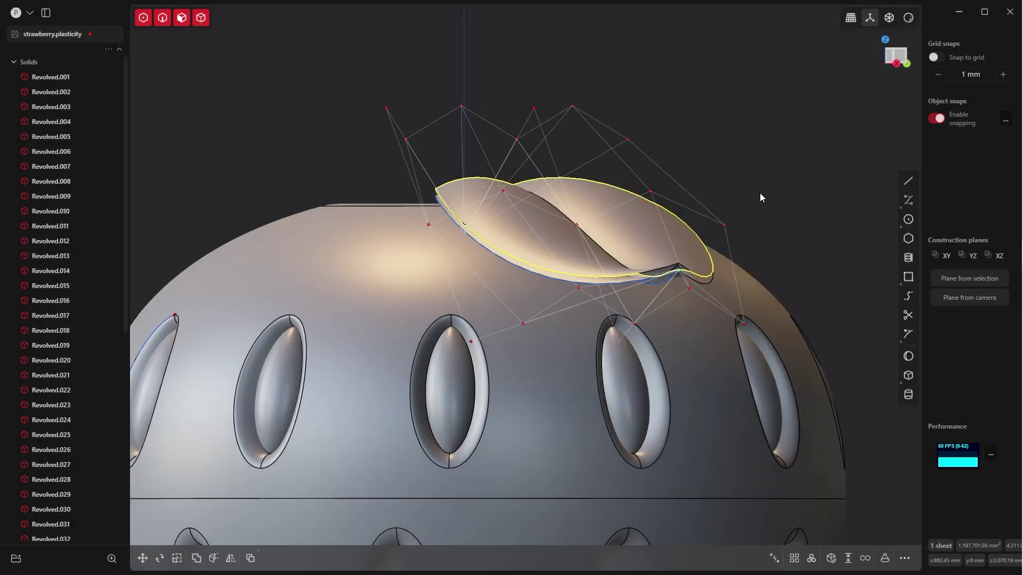
{"action": "left_click", "coordinate": [690, 268]}
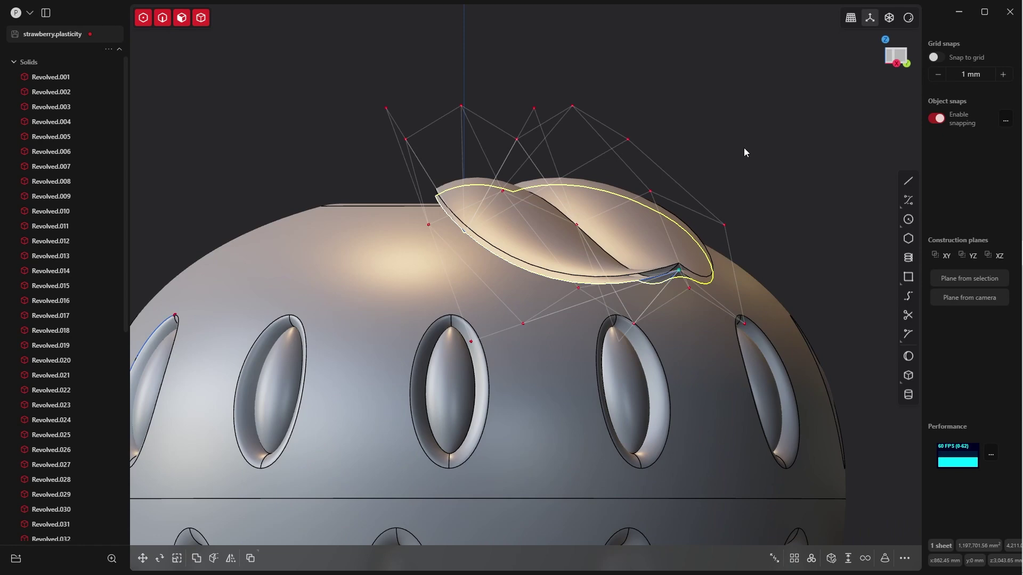
{"action": "left_click", "coordinate": [791, 166]}
{"action": "middle_click_drag", "start_coordinate": [791, 166], "coordinate": [594, 195]}
Isolate the upper and lower leaf sheets so that all other objects are hidden
{"action": "key", "text": "q"}
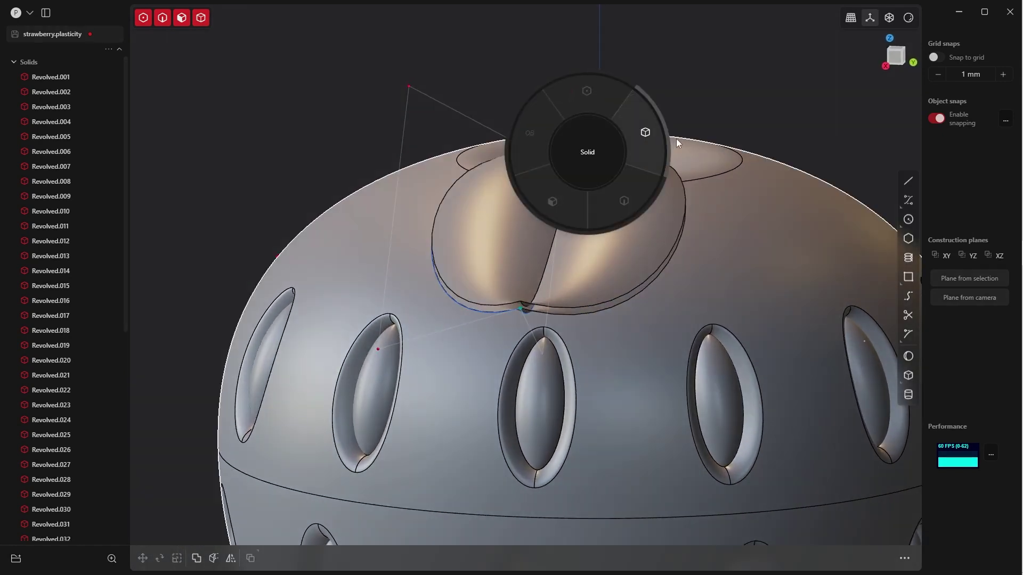
{"action": "left_click", "coordinate": [619, 200]}
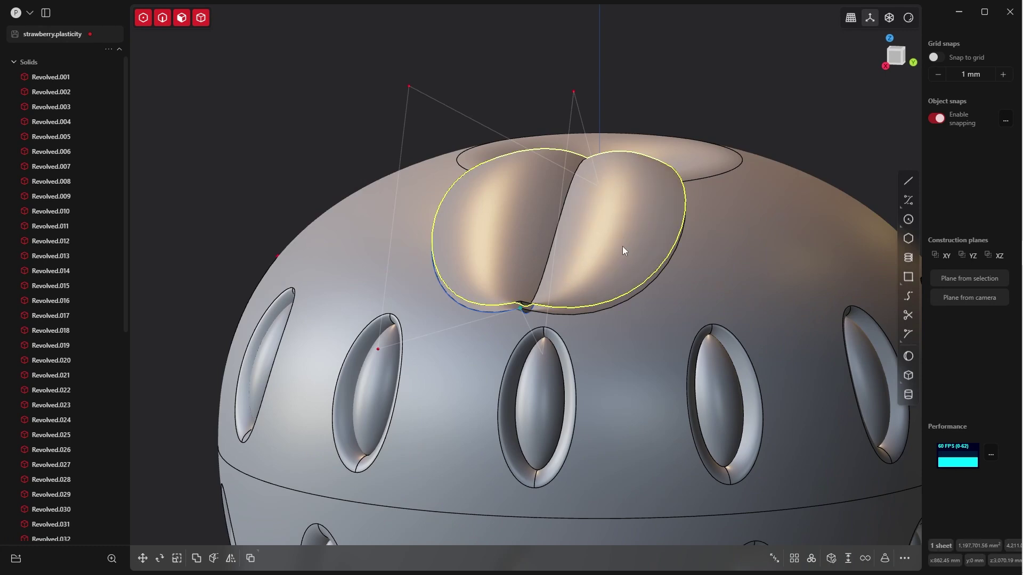
{"action": "scroll", "coordinate": [629, 277], "scroll_direction": "up", "scroll_amount": 3}
{"action": "left_click", "coordinate": [606, 326], "text": "shift"}
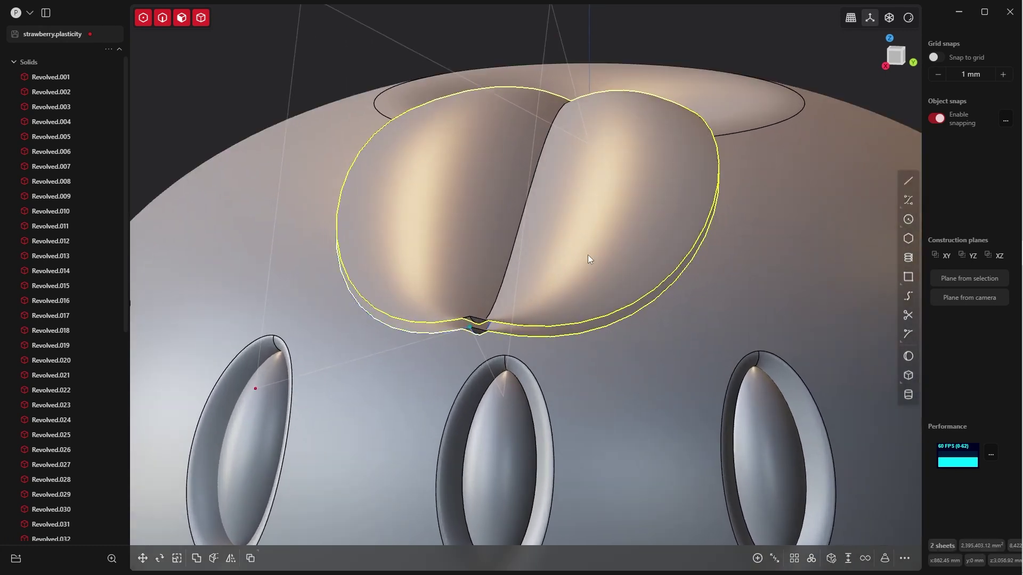
{"action": "middle_click_drag", "start_coordinate": [587, 255], "coordinate": [564, 257]}
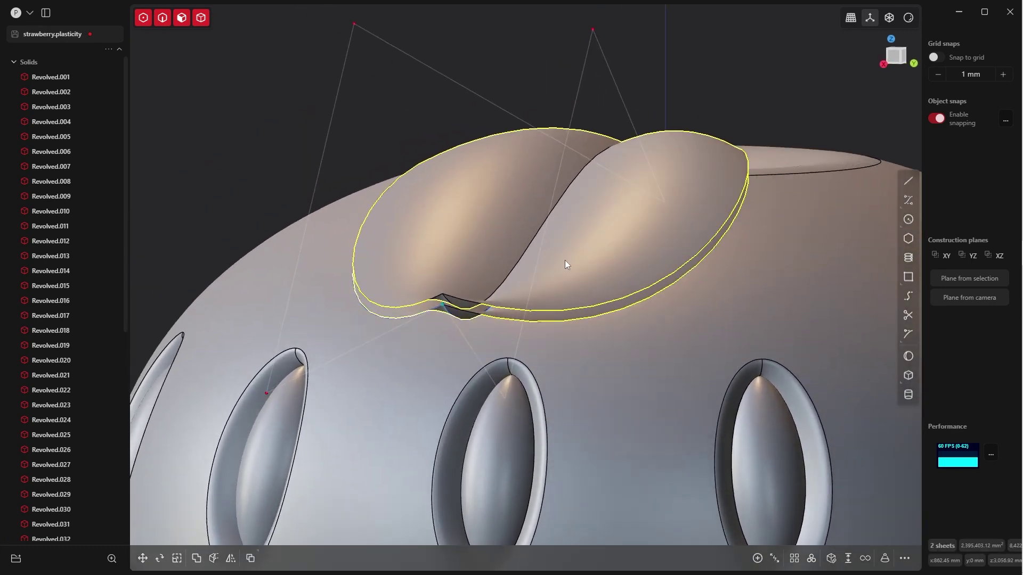
{"action": "key", "text": "shift+h"}
{"action": "middle_click_drag", "start_coordinate": [569, 261], "coordinate": [589, 380]}
Move the upper leaf sheet down about 15 mm along Z, closer to the lower sheet
{"action": "left_click", "coordinate": [591, 247]}
{"action": "middle_click_drag", "start_coordinate": [591, 248], "coordinate": [461, 217]}
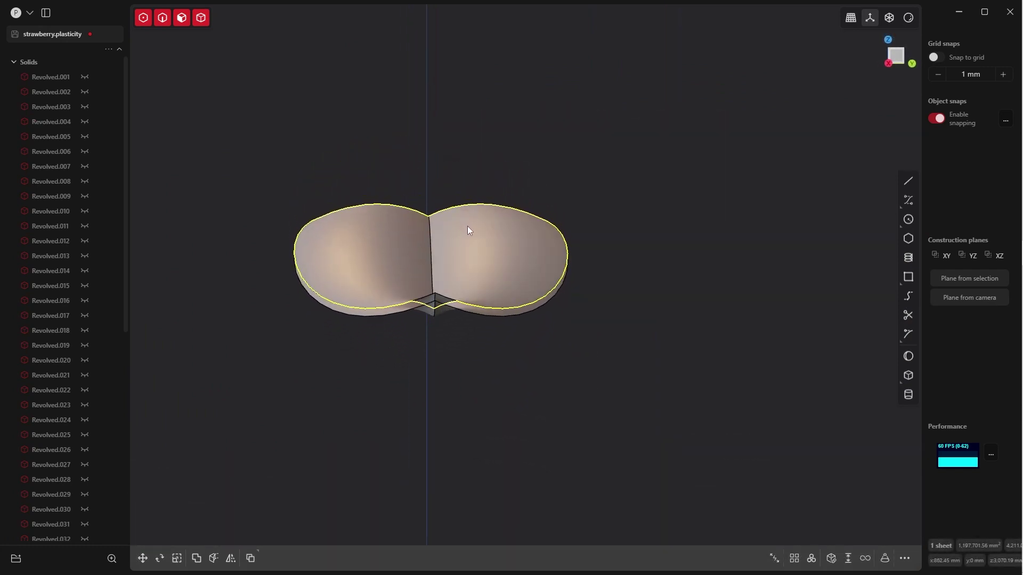
{"action": "key", "text": "g"}
{"action": "key", "text": "z"}
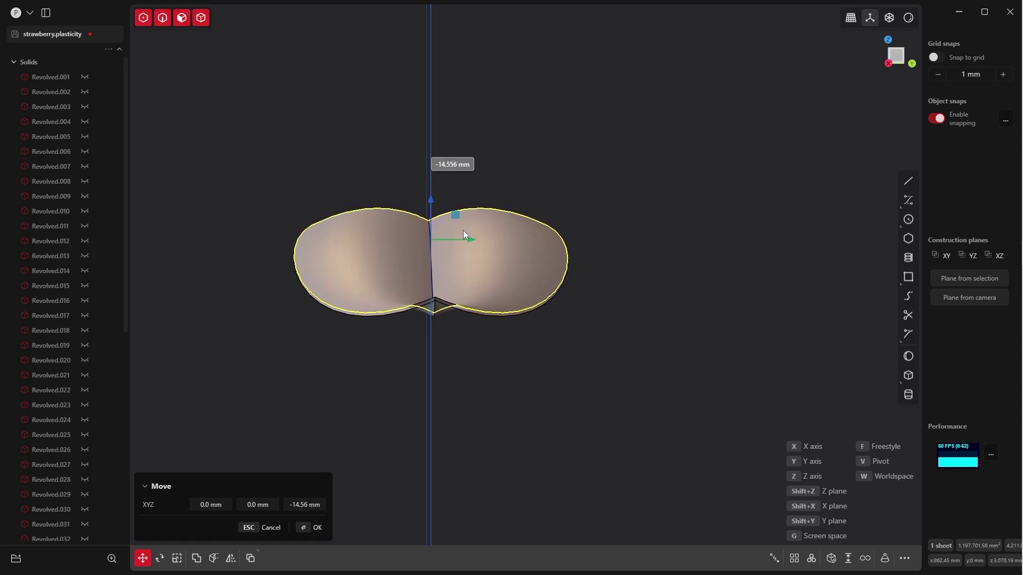
{"action": "left_click", "coordinate": [321, 545]}
Show the leaf from the top and restrict selection to edges only
{"action": "key", "text": "KP_7"}
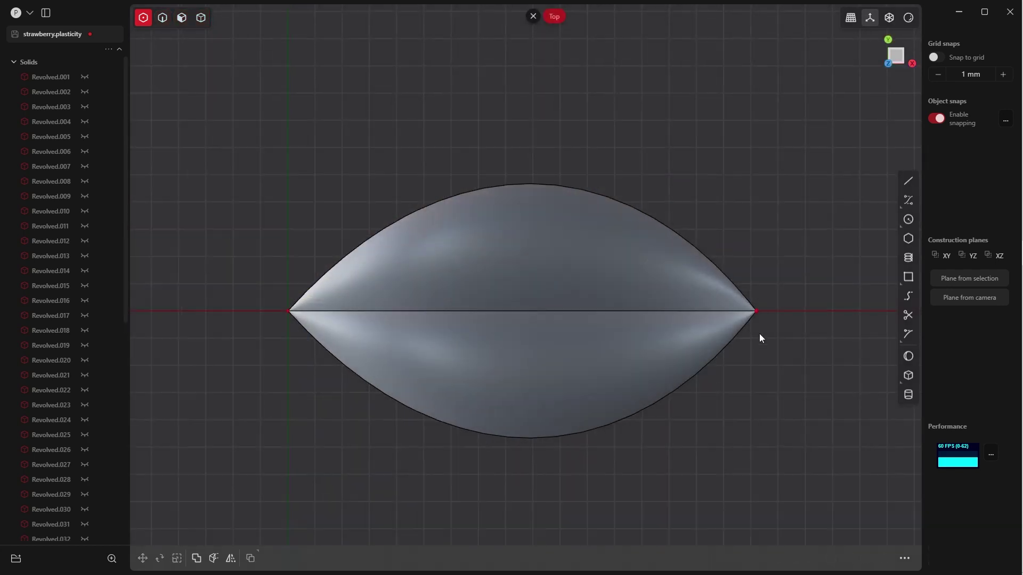
{"action": "scroll", "coordinate": [759, 338], "scroll_direction": "up", "scroll_amount": 3}
{"action": "scroll", "coordinate": [759, 307], "scroll_direction": "down", "scroll_amount": 5}
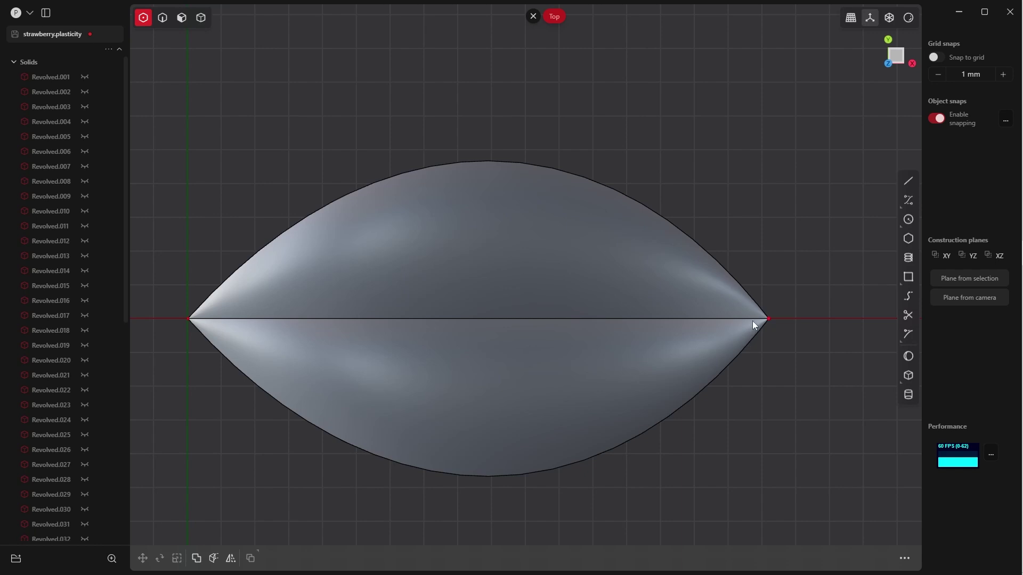
{"action": "scroll", "coordinate": [772, 338], "scroll_direction": "up", "scroll_amount": 4}
{"action": "key", "text": "Tab"}
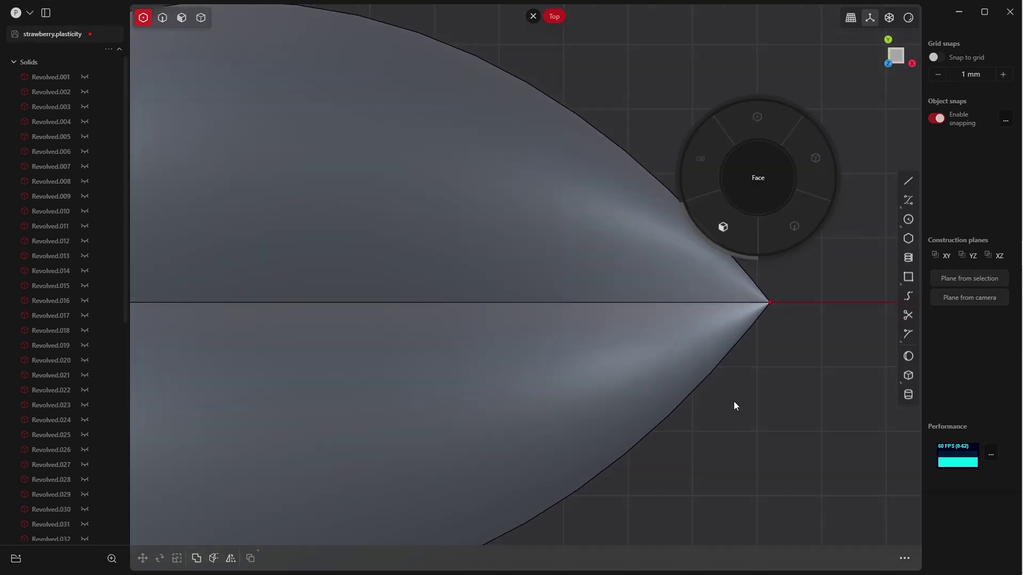
{"action": "key", "text": "Tab"}
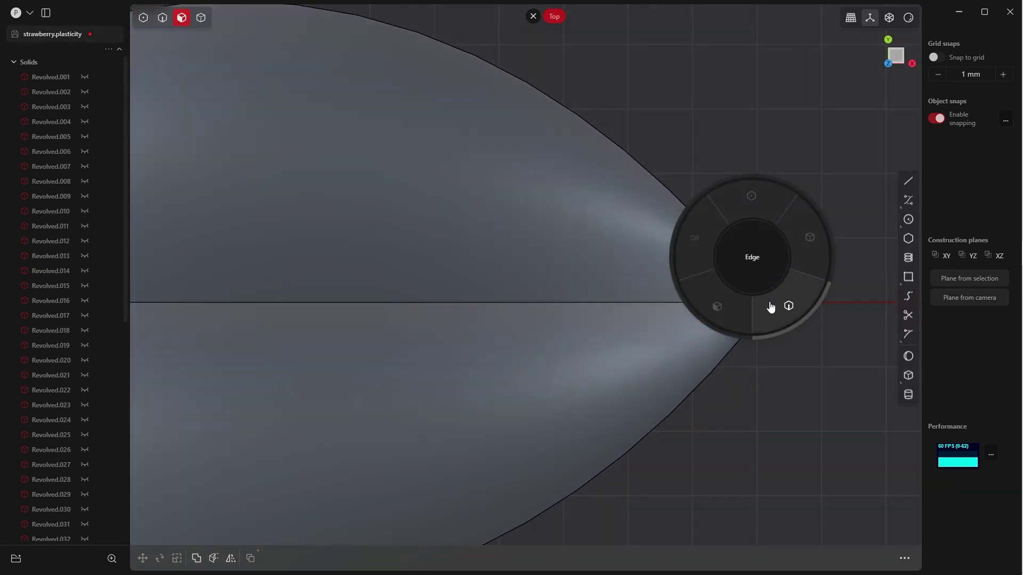
{"action": "left_click", "coordinate": [776, 315]}
Duplicate the leaf's two outer outline edges as a curve and place it well above the leaf along Z
{"action": "left_click", "coordinate": [740, 277]}
{"action": "key", "text": "e"}
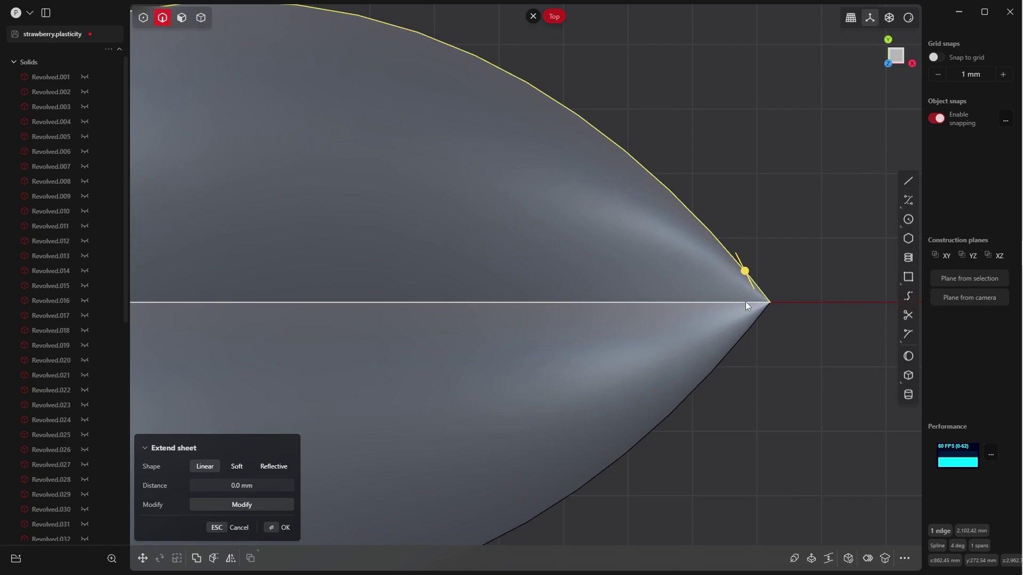
{"action": "left_click", "coordinate": [743, 330], "text": "shift"}
{"action": "scroll", "coordinate": [783, 221], "scroll_direction": "down", "scroll_amount": 5}
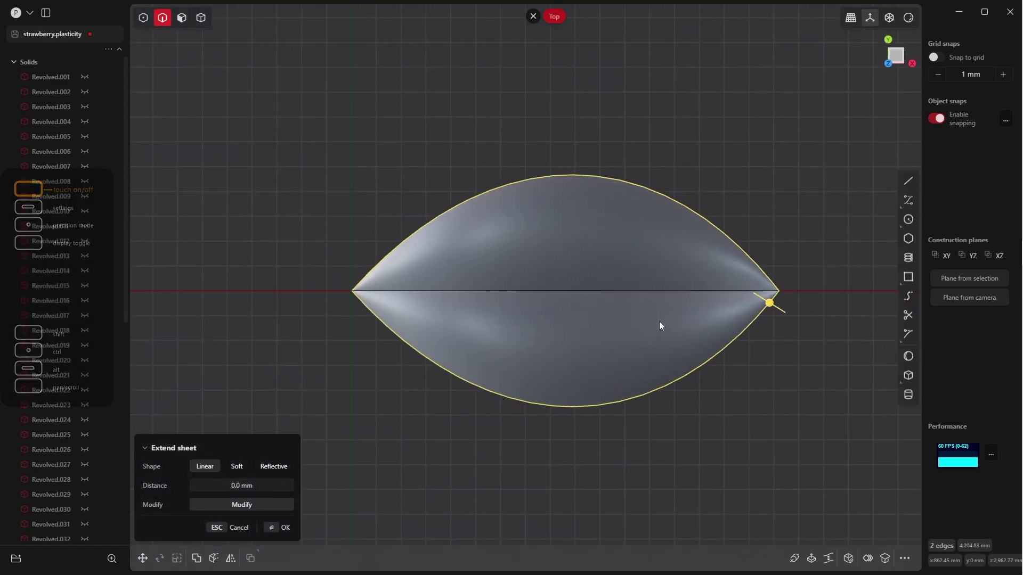
{"action": "mouse_move", "coordinate": [662, 323]}
{"action": "middle_mouse_down"}
{"action": "mouse_move", "coordinate": [708, 230]}
{"action": "mouse_move", "coordinate": [676, 304]}
{"action": "mouse_move", "coordinate": [680, 315]}
{"action": "middle_mouse_up"}
{"action": "key", "text": "shift+d"}
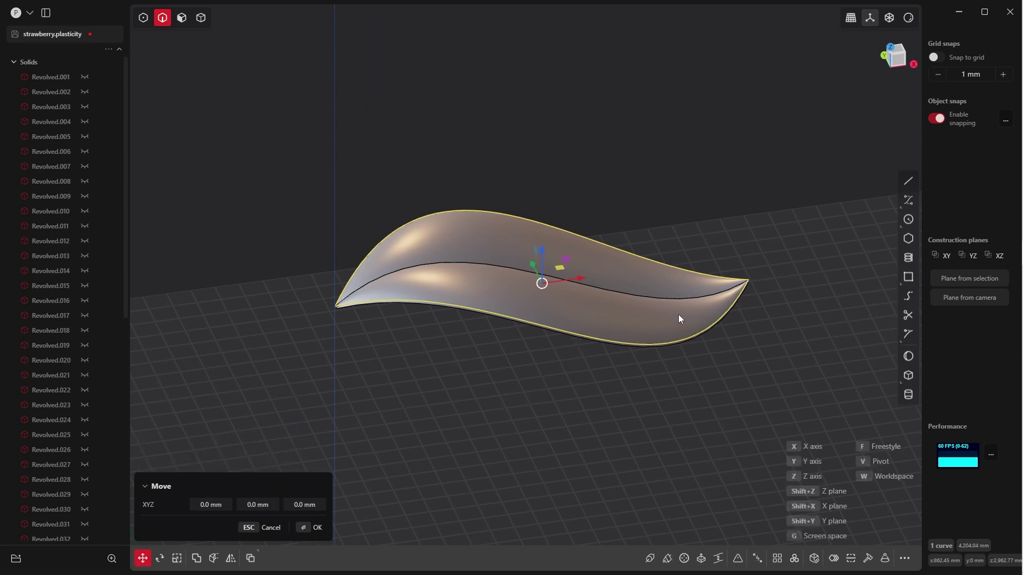
{"action": "left_click_drag", "start_coordinate": [543, 247], "coordinate": [553, 149]}
{"action": "left_click", "coordinate": [301, 528]}
{"action": "middle_click_drag", "start_coordinate": [661, 273], "coordinate": [732, 176]}
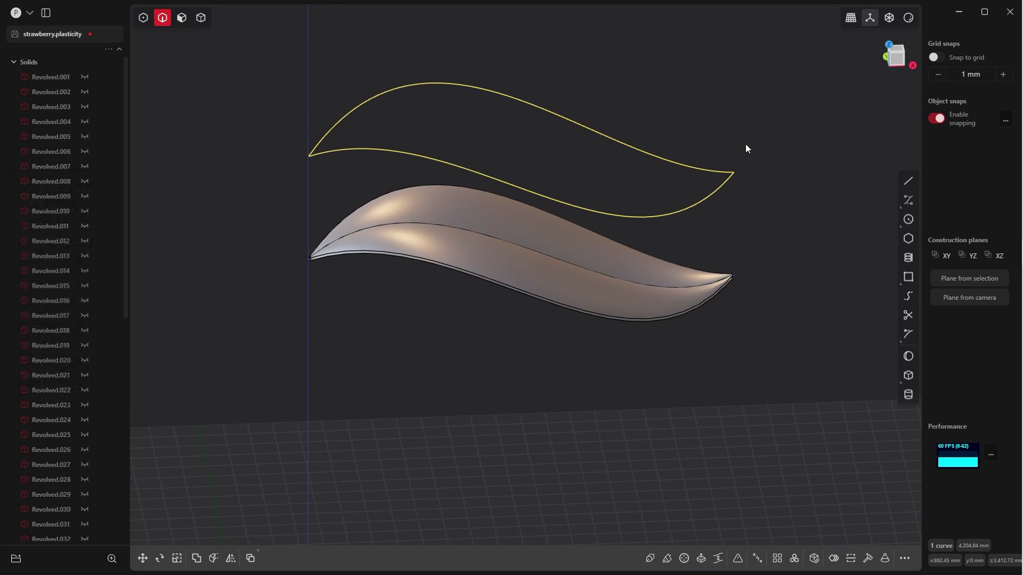
Flatten the duplicated outline curve by scaling it to 0 along Z
{"action": "type", "text": "s"}
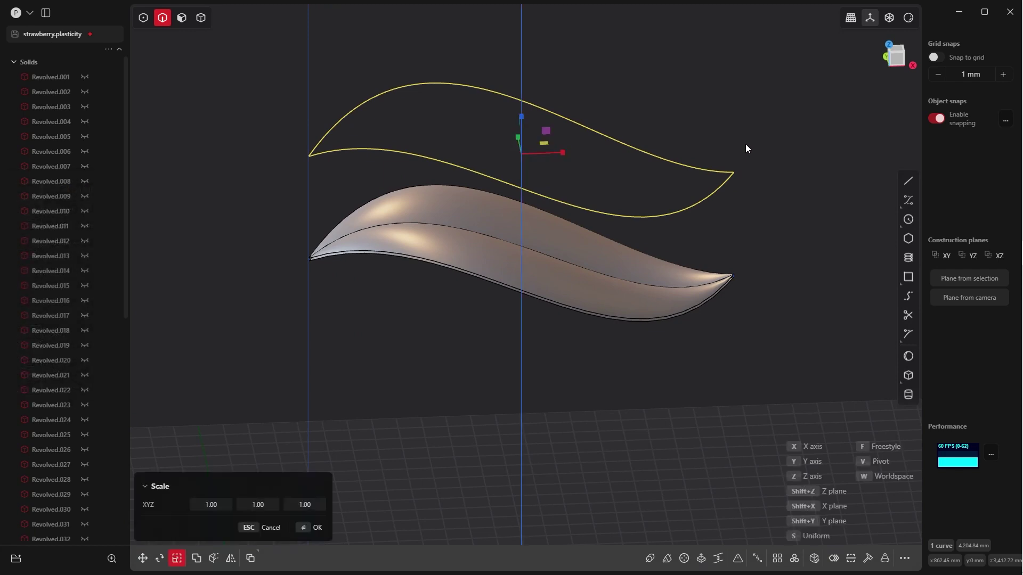
{"action": "type", "text": "0"}
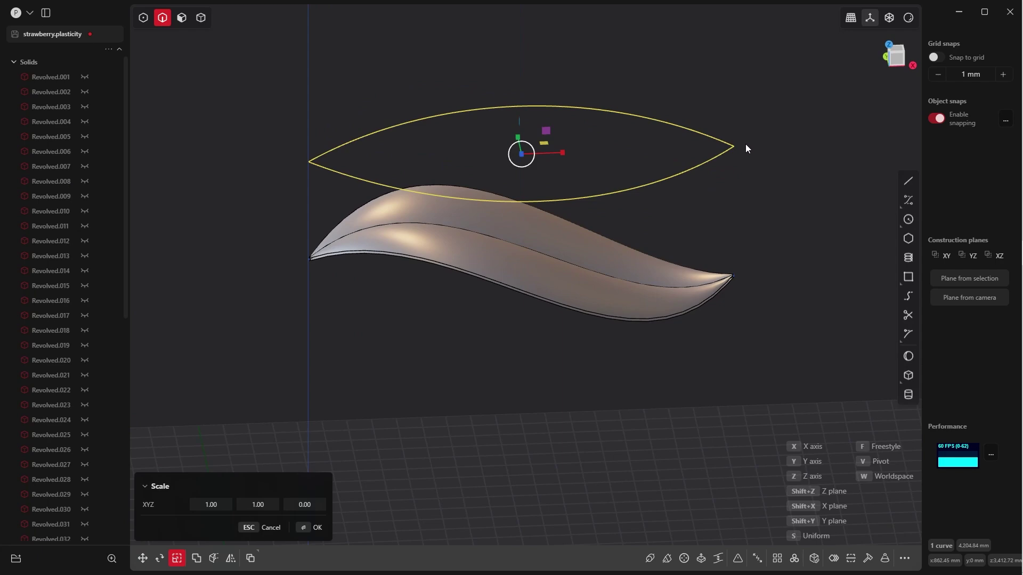
{"action": "left_click", "coordinate": [318, 527]}
{"action": "middle_click_drag", "start_coordinate": [784, 185], "coordinate": [730, 273]}
{"action": "key", "text": "grave"}
{"action": "scroll", "coordinate": [758, 297], "scroll_direction": "down", "scroll_amount": 1}
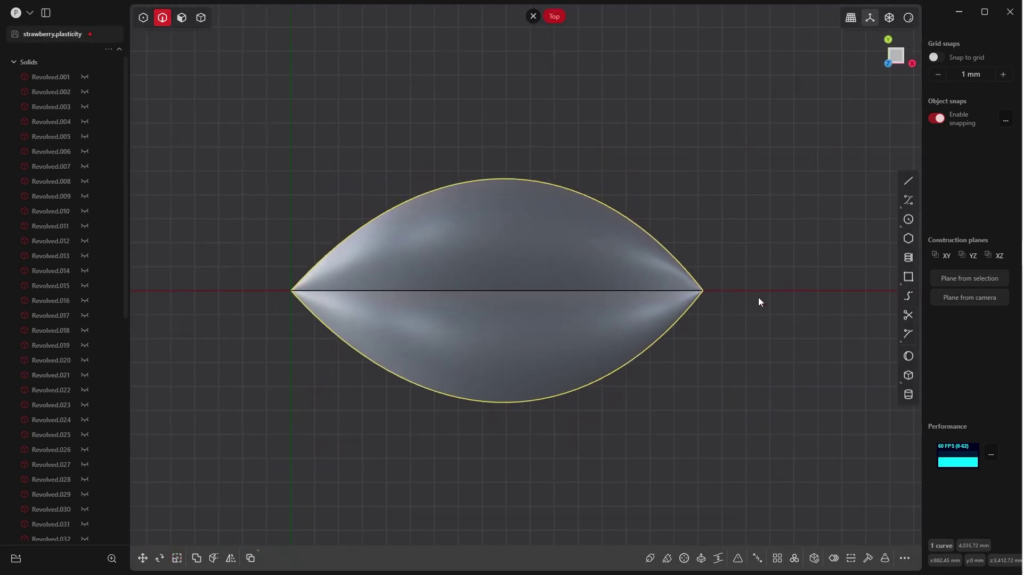
{"action": "scroll", "coordinate": [759, 297], "scroll_direction": "up", "scroll_amount": 3}
{"action": "middle_click_drag", "start_coordinate": [794, 264], "coordinate": [851, 223], "text": "shift"}
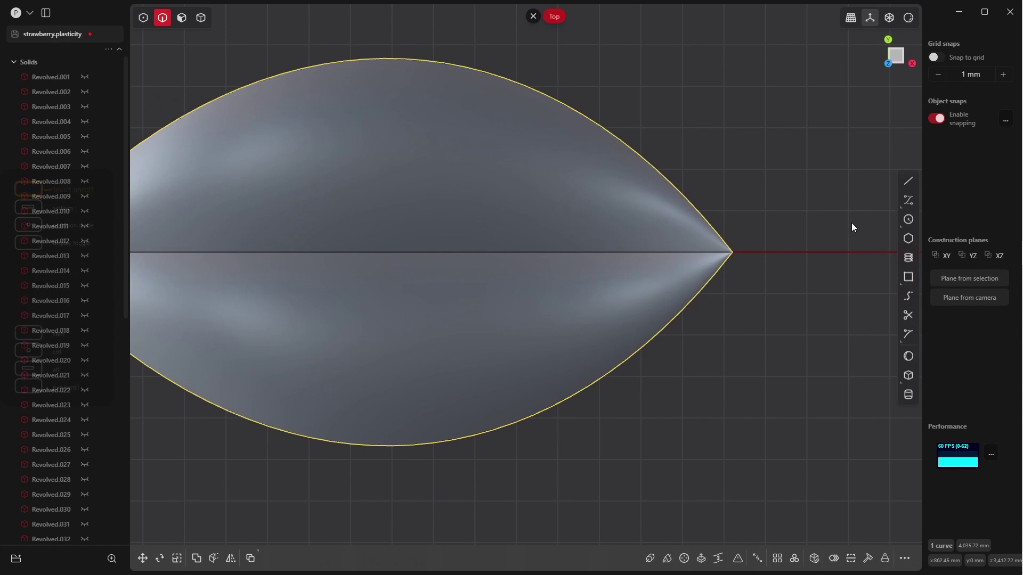
Draw a tangent circle with a radius of about 40 mm between the two outline curves near the leaf's +X tip
{"action": "left_click", "coordinate": [909, 221]}
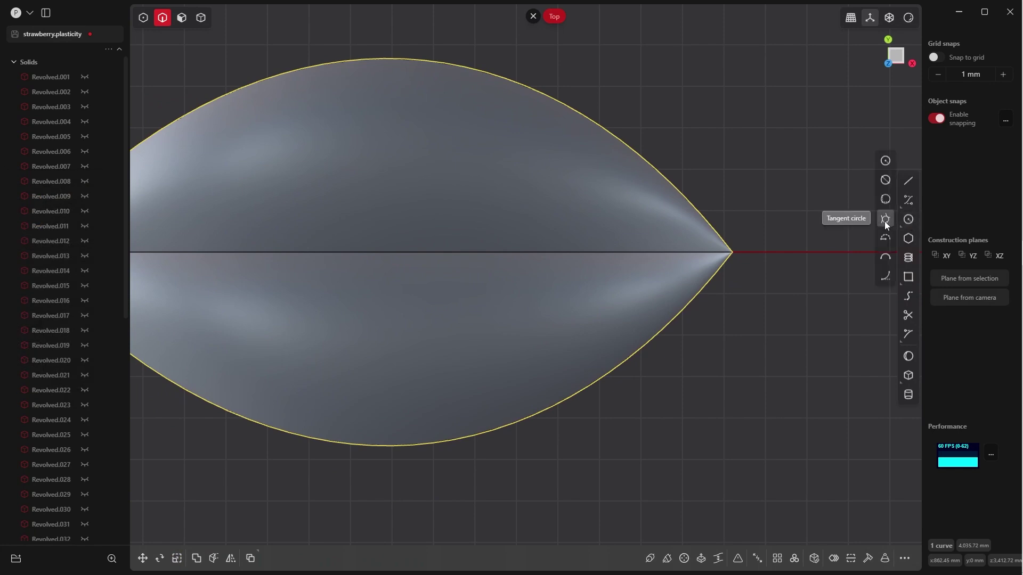
{"action": "left_click", "coordinate": [885, 221]}
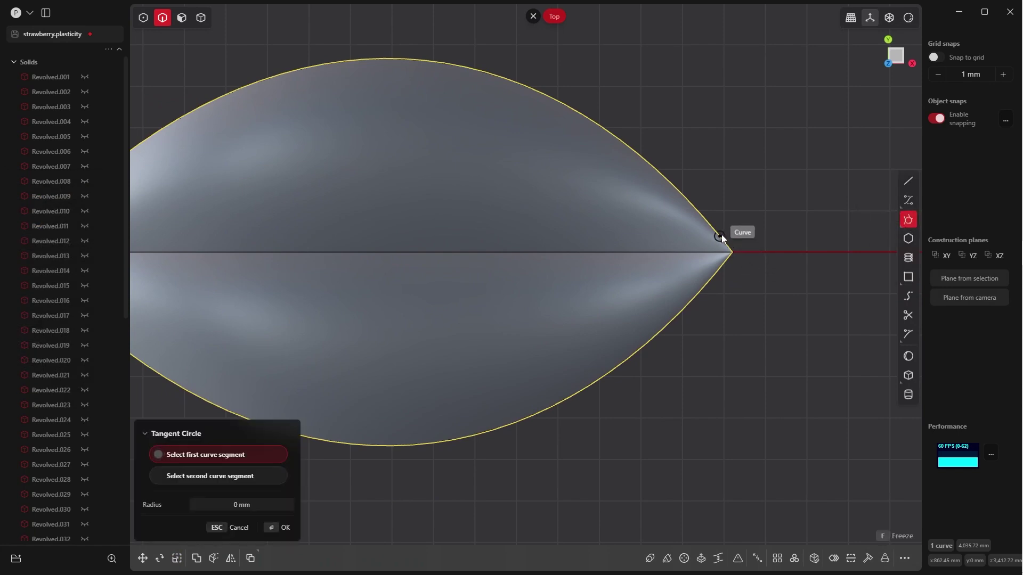
{"action": "left_click", "coordinate": [720, 237]}
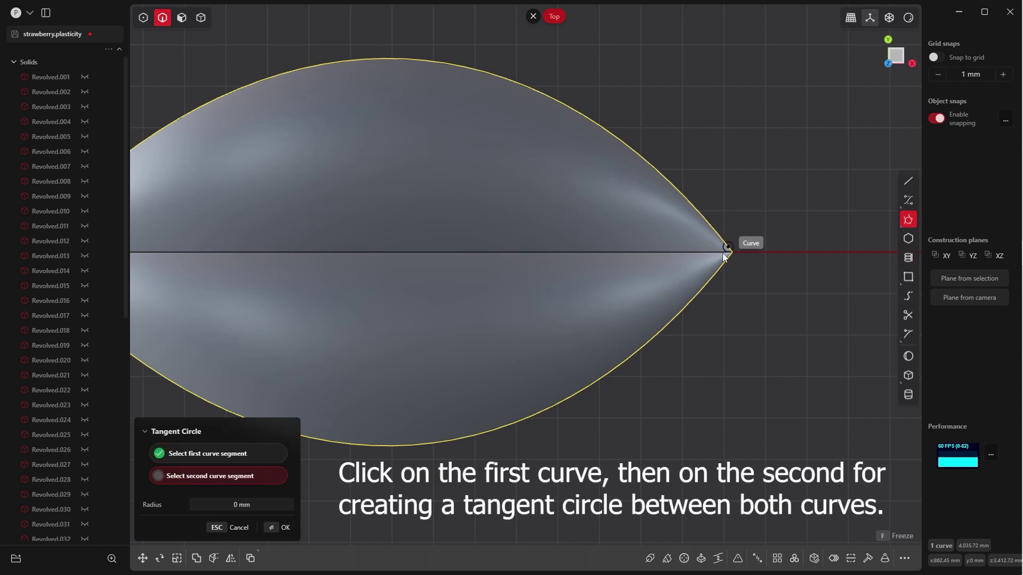
{"action": "left_click", "coordinate": [720, 267]}
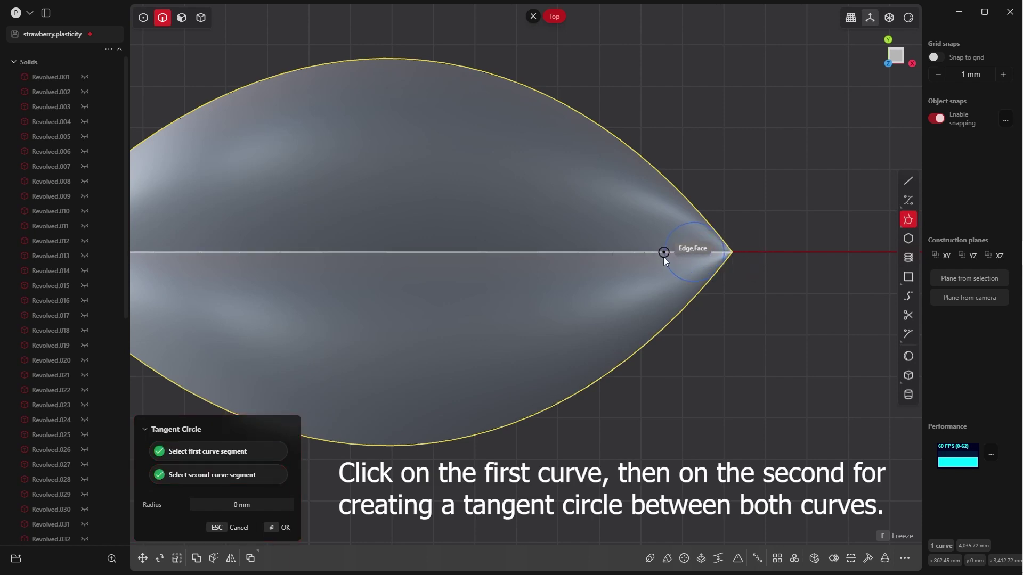
{"action": "left_click", "coordinate": [694, 251]}
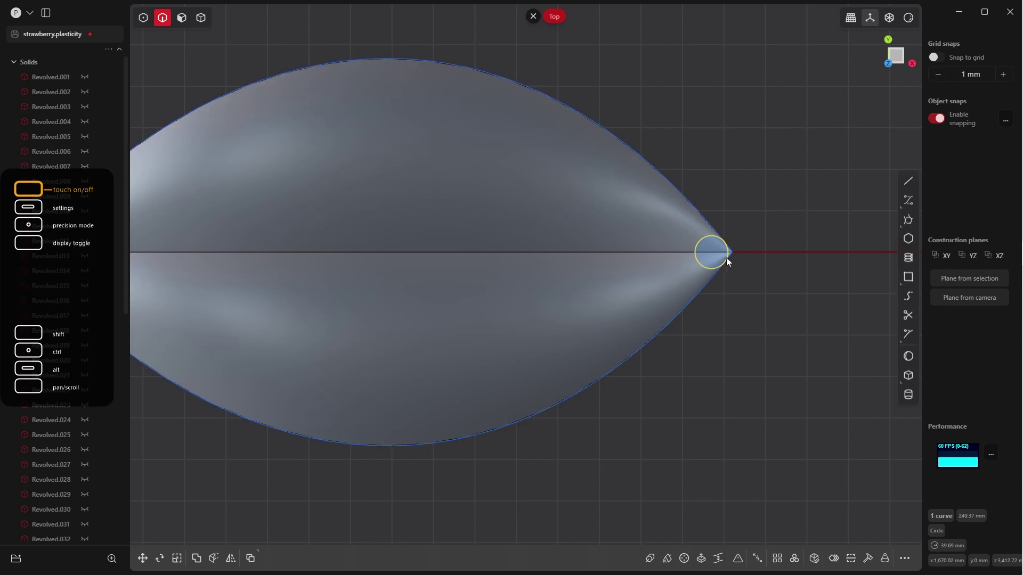
Draw a second tangent circle with a radius of about 46 mm between the outline curves at the leaf's origin end
{"action": "middle_click_drag", "start_coordinate": [717, 263], "coordinate": [886, 296]}
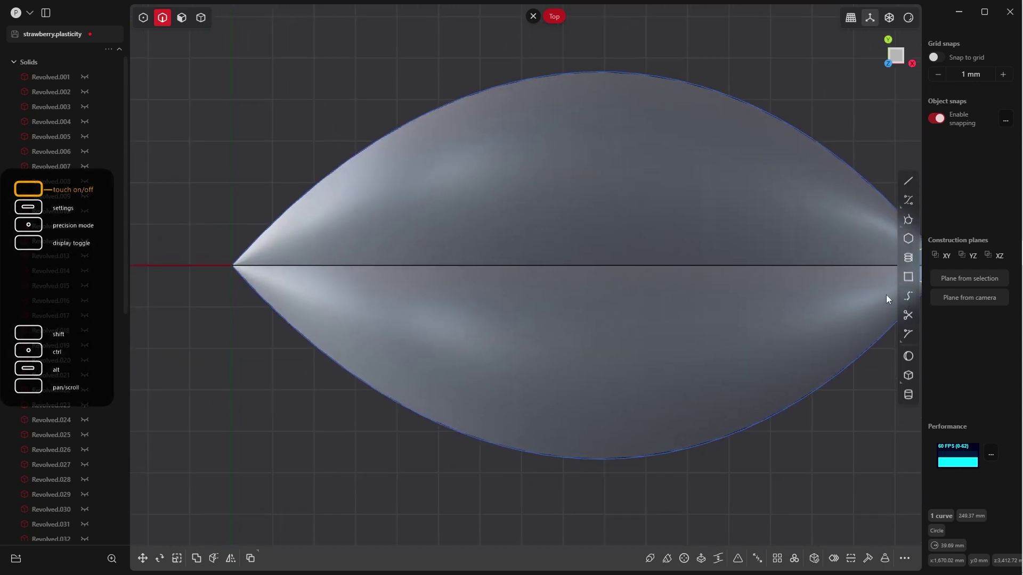
{"action": "middle_click_drag", "start_coordinate": [739, 253], "coordinate": [642, 272]}
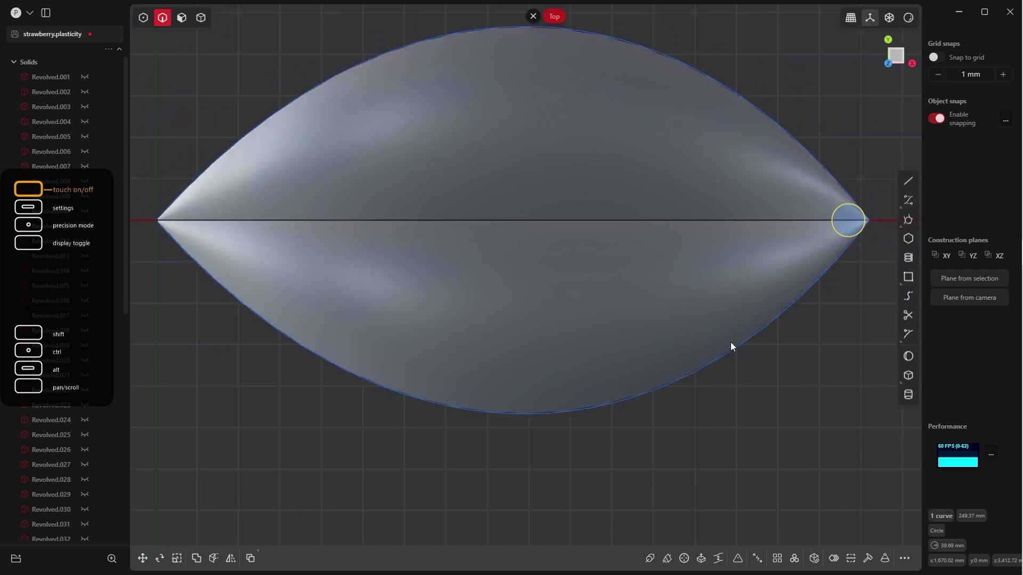
{"action": "middle_click_drag", "start_coordinate": [730, 344], "coordinate": [834, 323]}
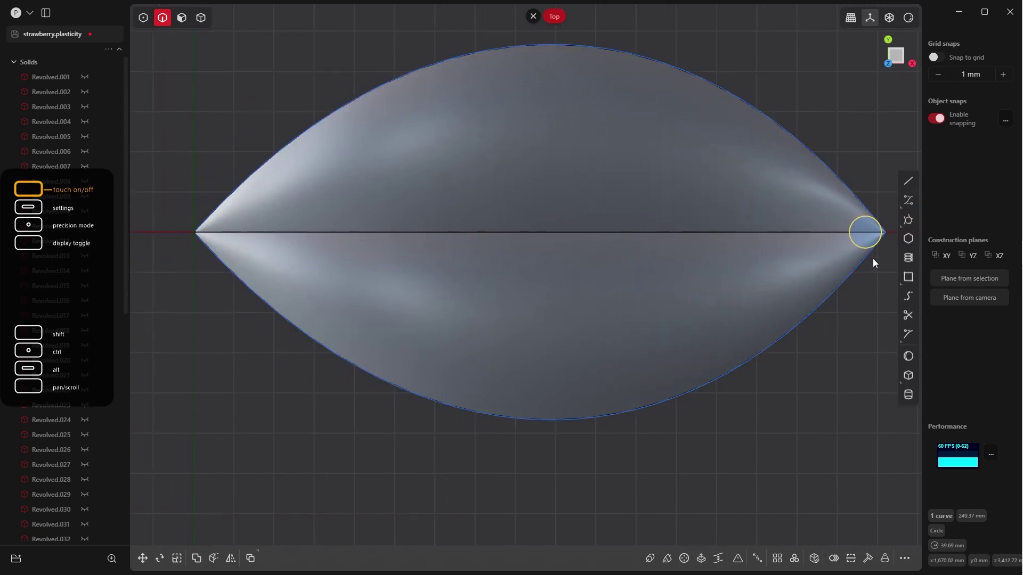
{"action": "left_click", "coordinate": [907, 219]}
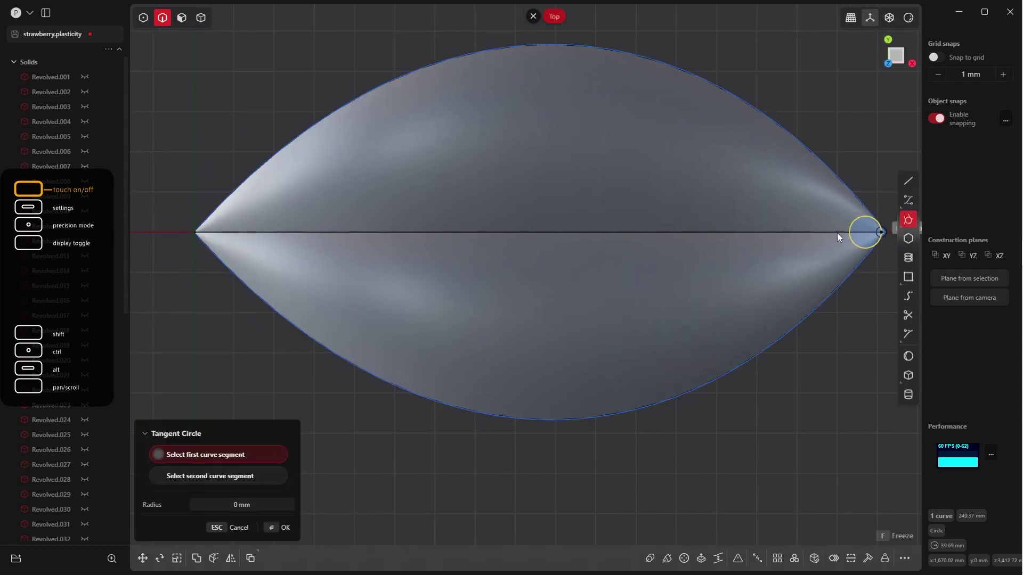
{"action": "left_click", "coordinate": [211, 214]}
{"action": "left_click", "coordinate": [213, 248]}
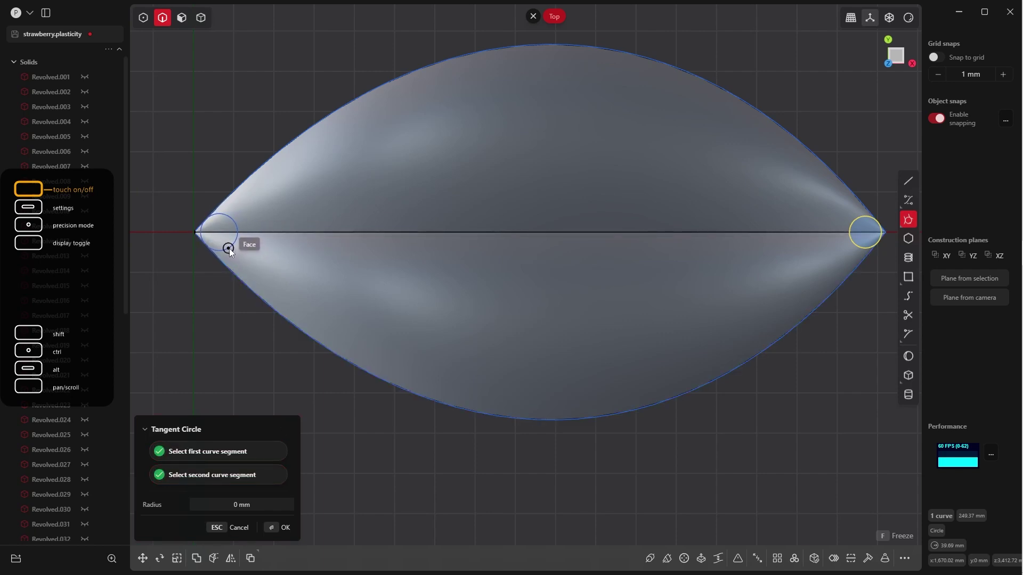
{"action": "left_click", "coordinate": [229, 248]}
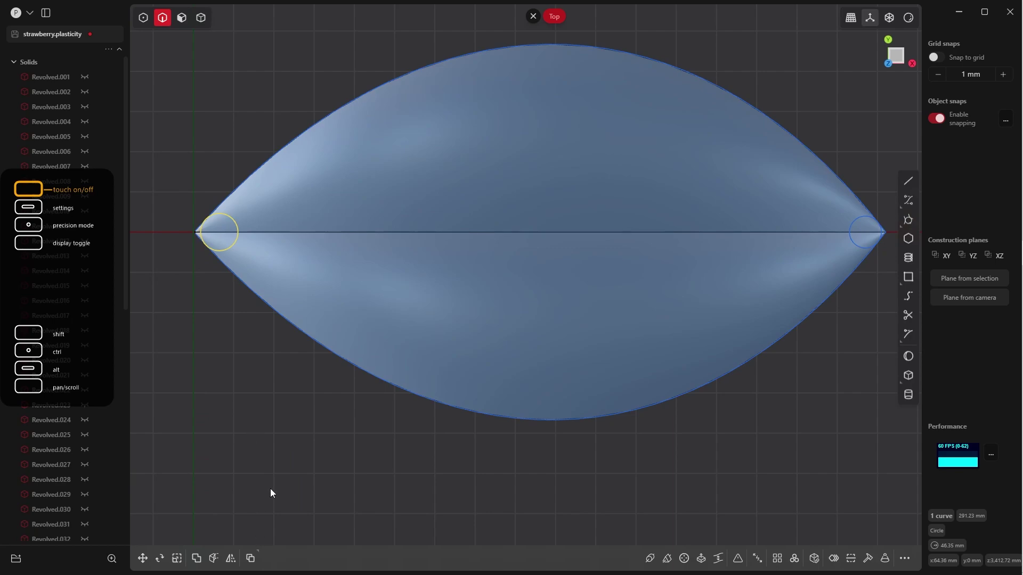
Trim away the inner part of the circle and the pointed outline corner at the origin end of the flattened curve
{"action": "left_click", "coordinate": [291, 400]}
{"action": "middle_click_drag", "start_coordinate": [291, 401], "coordinate": [432, 286]}
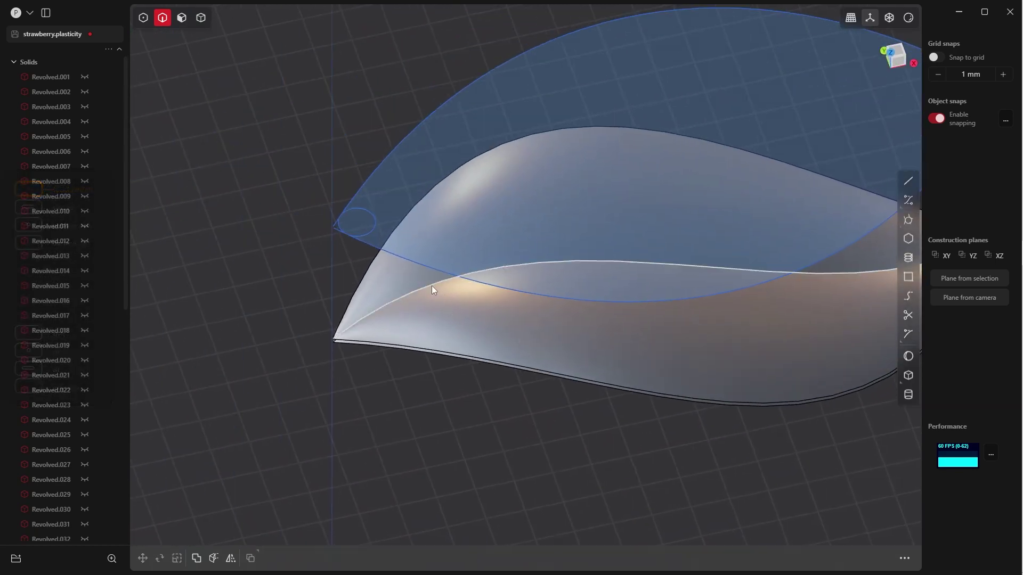
{"action": "scroll", "coordinate": [399, 249], "scroll_direction": "down", "scroll_amount": 2}
{"action": "scroll", "coordinate": [367, 216], "scroll_direction": "up", "scroll_amount": 7}
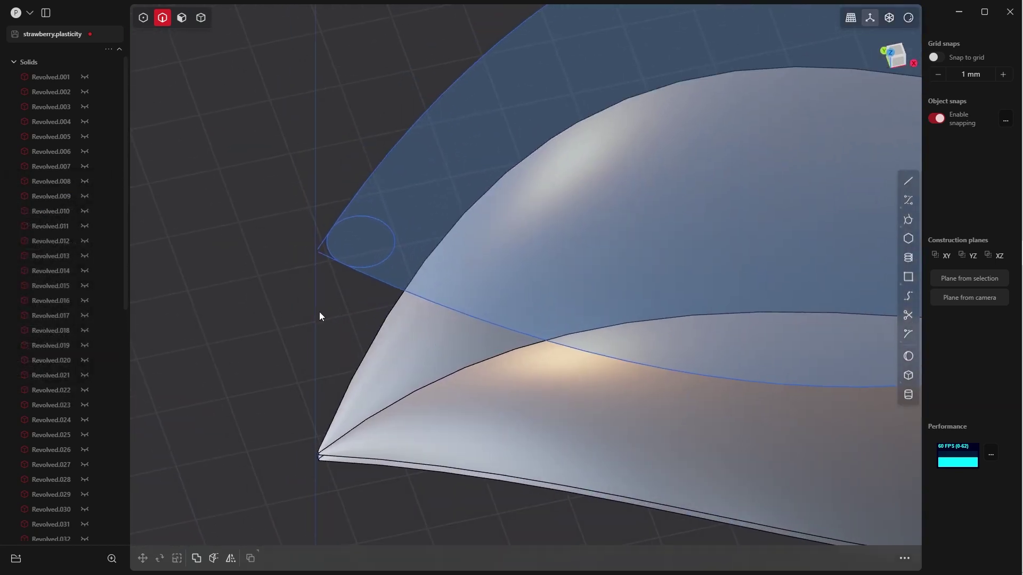
{"action": "key", "text": "t"}
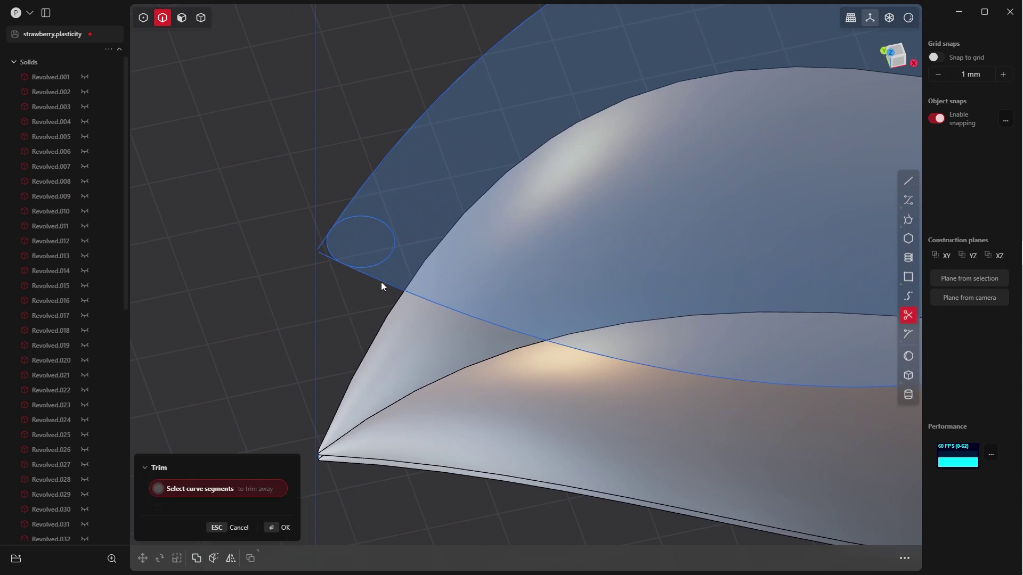
{"action": "left_click", "coordinate": [385, 256]}
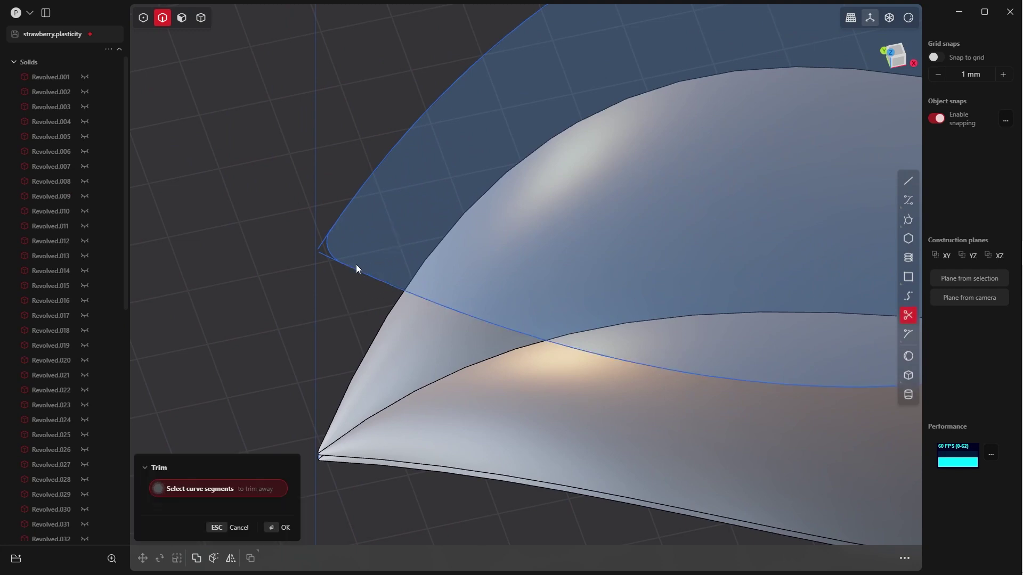
{"action": "left_click", "coordinate": [320, 246]}
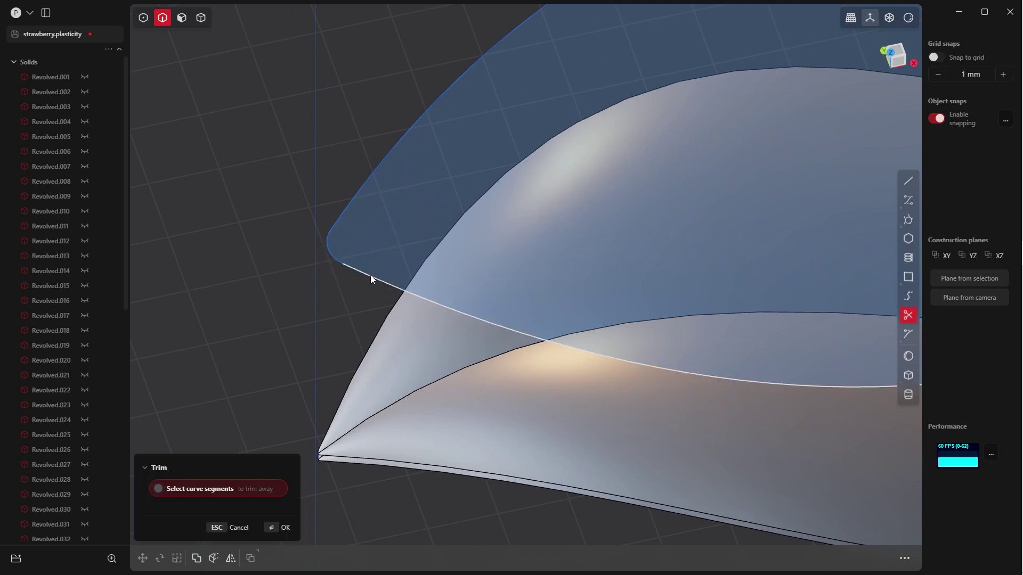
Trim away the remaining outline and the excess curve segments at the +X tip, leaving only a small rounding arc at each end
{"action": "scroll", "coordinate": [349, 209], "scroll_direction": "up", "scroll_amount": 3}
{"action": "scroll", "coordinate": [461, 281], "scroll_direction": "down", "scroll_amount": 5}
{"action": "middle_click_drag", "start_coordinate": [620, 261], "coordinate": [449, 238], "text": "shift"}
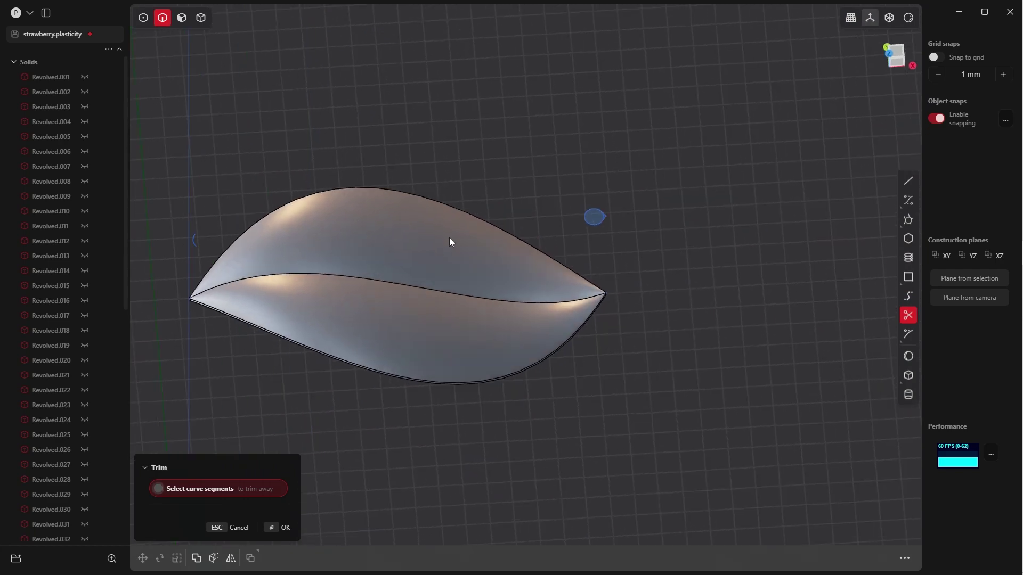
{"action": "scroll", "coordinate": [524, 255], "scroll_direction": "up", "scroll_amount": 4}
{"action": "middle_click_drag", "start_coordinate": [520, 304], "coordinate": [373, 446], "text": "shift"}
{"action": "scroll", "coordinate": [525, 333], "scroll_direction": "up", "scroll_amount": 2}
{"action": "left_click", "coordinate": [534, 332]}
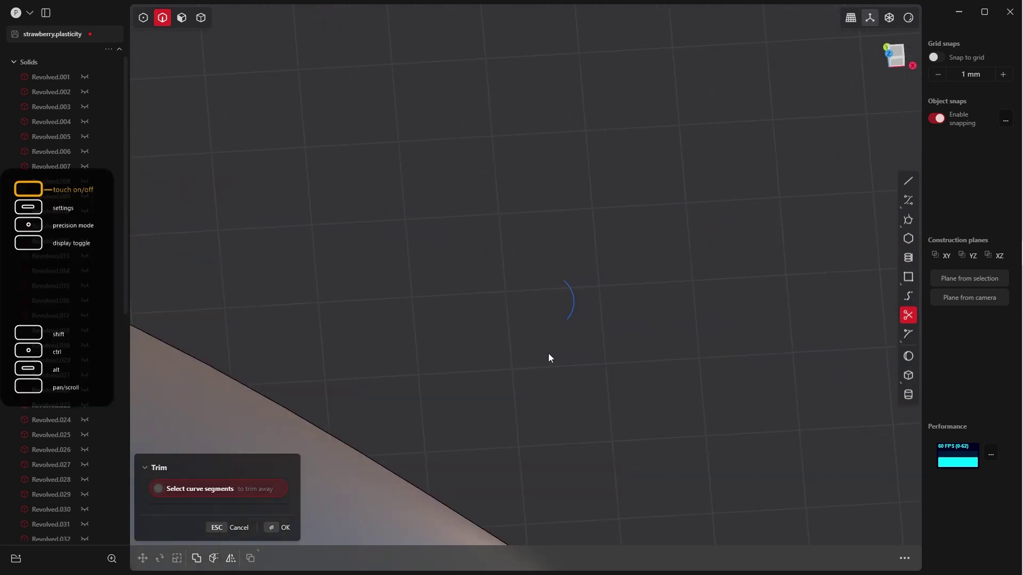
{"action": "key", "text": "Return"}
Set up an Imprint Curve on the upper leaf sheet in top view using the small arc at the +X tip, projected by vector 0, 0, 1
{"action": "scroll", "coordinate": [489, 254], "scroll_direction": "down", "scroll_amount": 6}
{"action": "middle_click_drag", "start_coordinate": [517, 274], "coordinate": [488, 321], "text": "alt"}
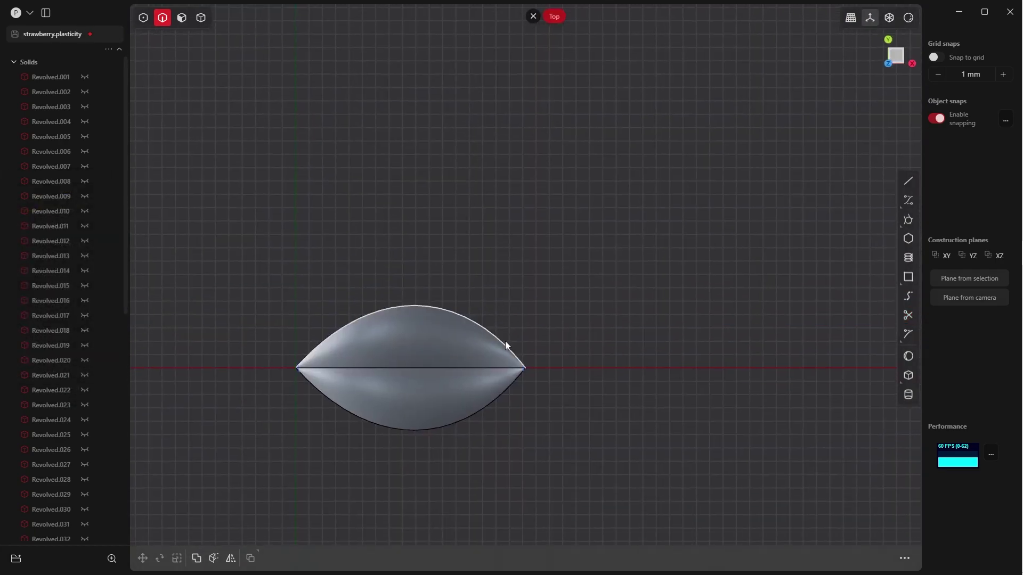
{"action": "scroll", "coordinate": [505, 345], "scroll_direction": "up", "scroll_amount": 4}
{"action": "middle_click_drag", "start_coordinate": [504, 464], "coordinate": [537, 265], "text": "shift"}
{"action": "scroll", "coordinate": [577, 290], "scroll_direction": "up", "scroll_amount": 2}
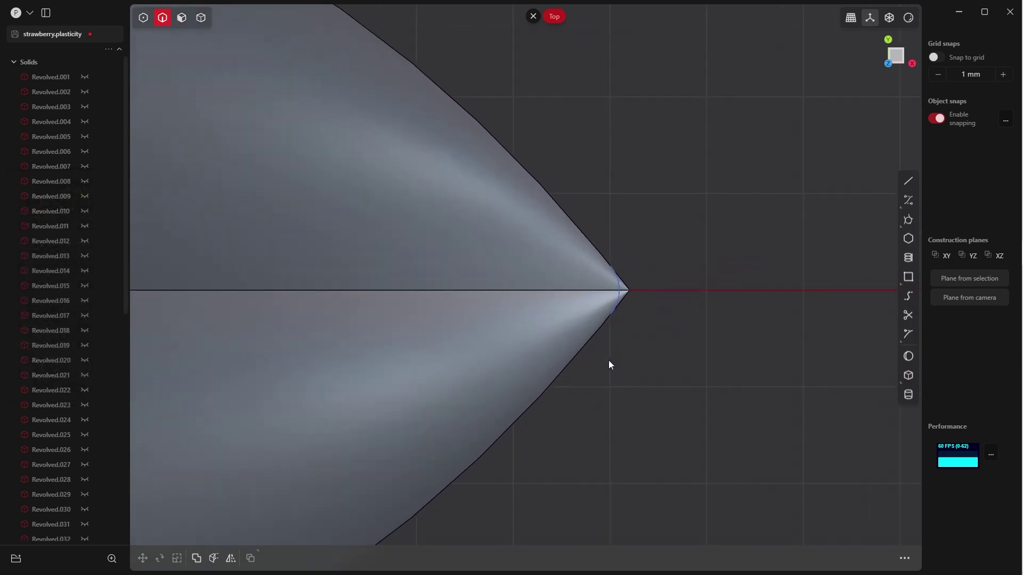
{"action": "key", "text": "i"}
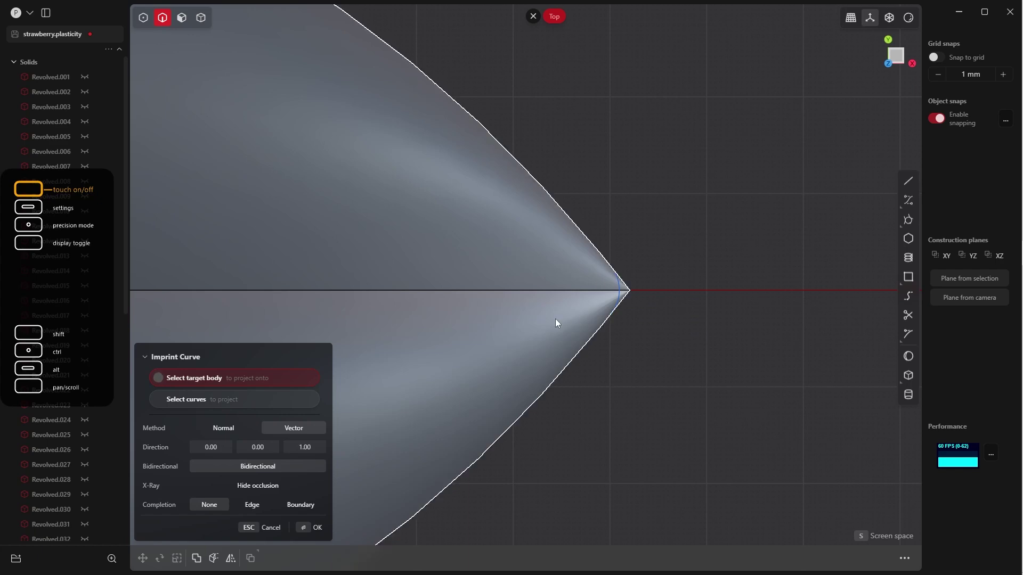
{"action": "left_click", "coordinate": [548, 270]}
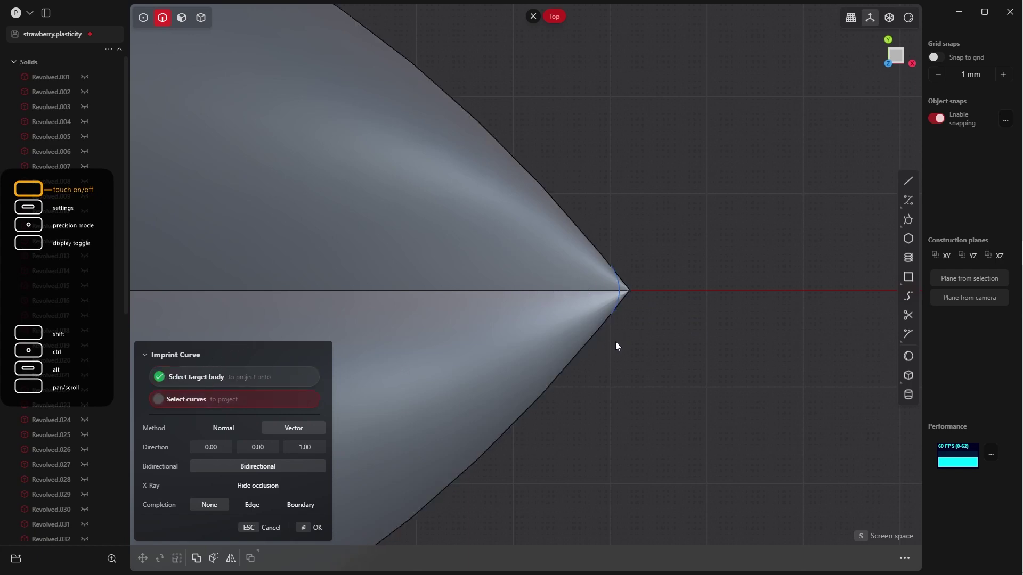
{"action": "left_click", "coordinate": [618, 302]}
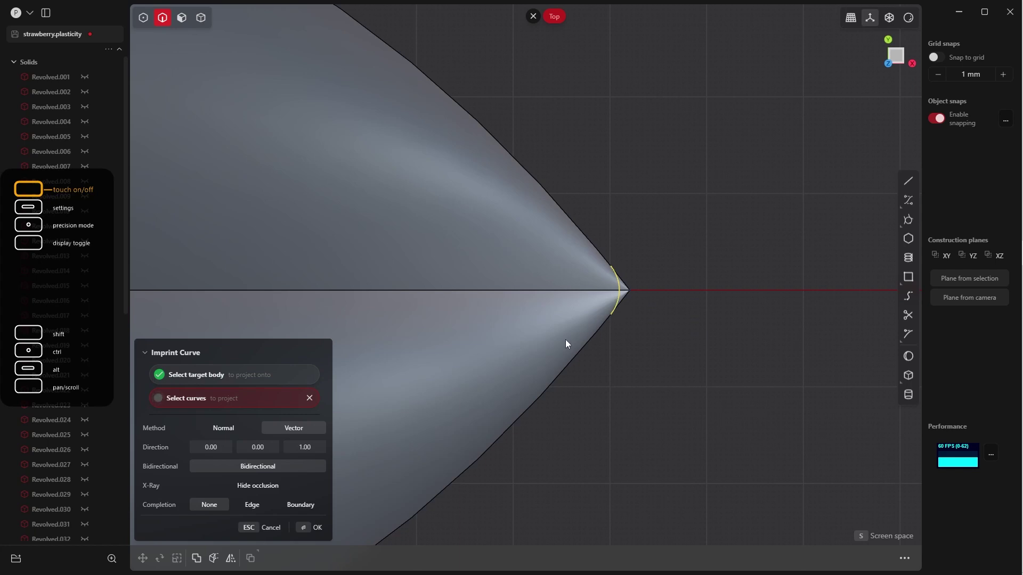
Add the arc at the origin end to the imprint and complete it on the upper leaf sheet
{"action": "scroll", "coordinate": [564, 339], "scroll_direction": "down", "scroll_amount": 5}
{"action": "scroll", "coordinate": [562, 287], "scroll_direction": "down", "scroll_amount": 5}
{"action": "right_click_drag", "start_coordinate": [330, 243], "coordinate": [757, 129]}
{"action": "right_click_drag", "start_coordinate": [372, 244], "coordinate": [504, 333]}
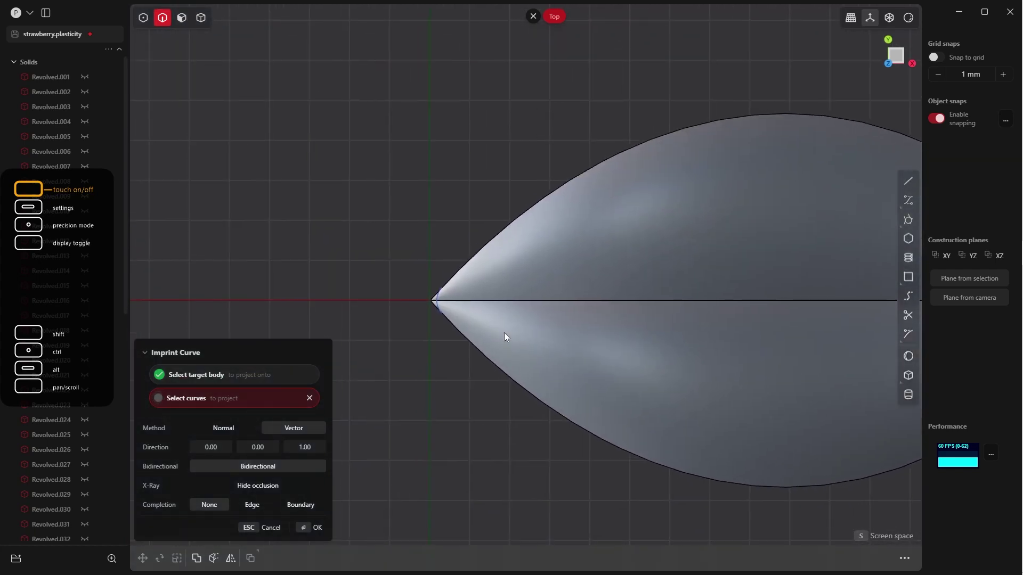
{"action": "scroll", "coordinate": [500, 322], "scroll_direction": "down", "scroll_amount": 2}
{"action": "scroll", "coordinate": [414, 282], "scroll_direction": "up", "scroll_amount": 3}
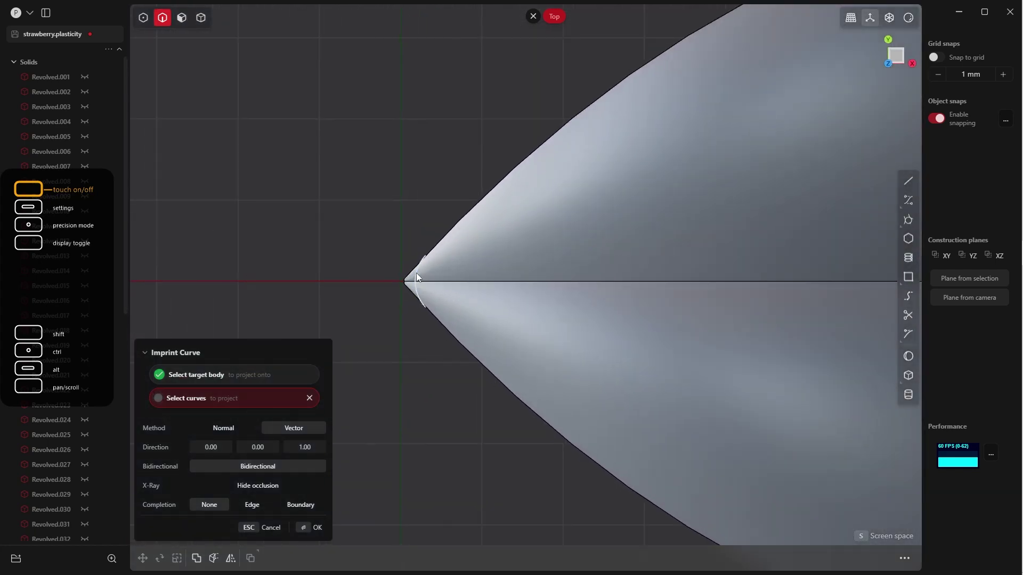
{"action": "left_click", "coordinate": [417, 279]}
{"action": "left_click", "coordinate": [314, 527]}
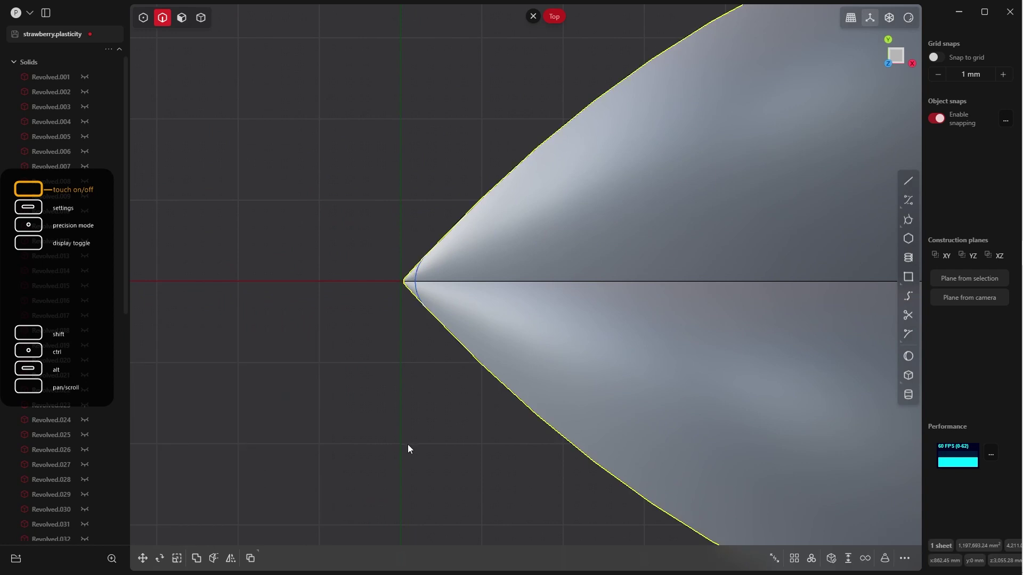
Restrict selection to faces and delete the two small corner faces outside the imprinted arc at the upper sheet's origin end
{"action": "middle_click_drag", "start_coordinate": [409, 449], "coordinate": [460, 302]}
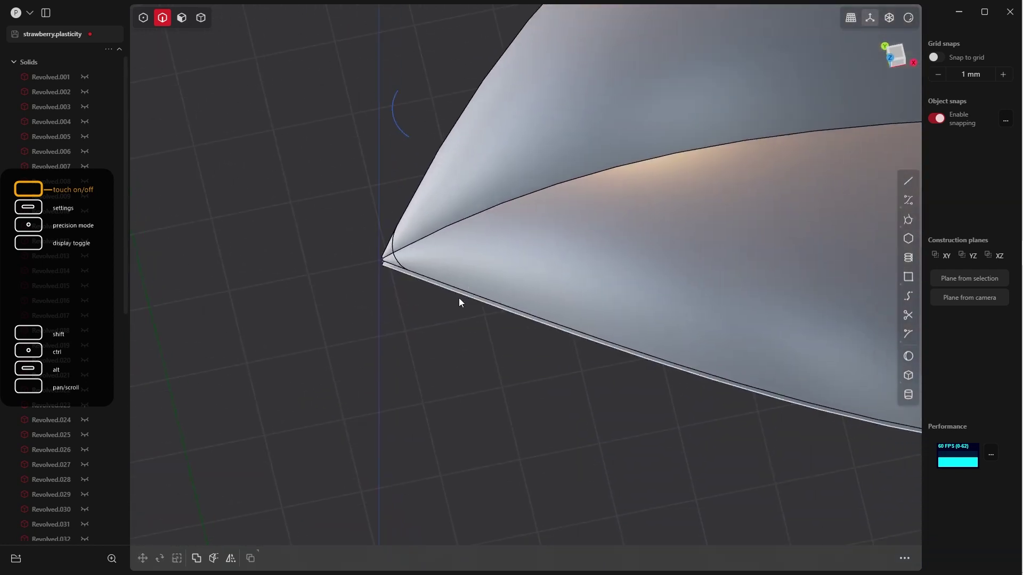
{"action": "key", "text": "q"}
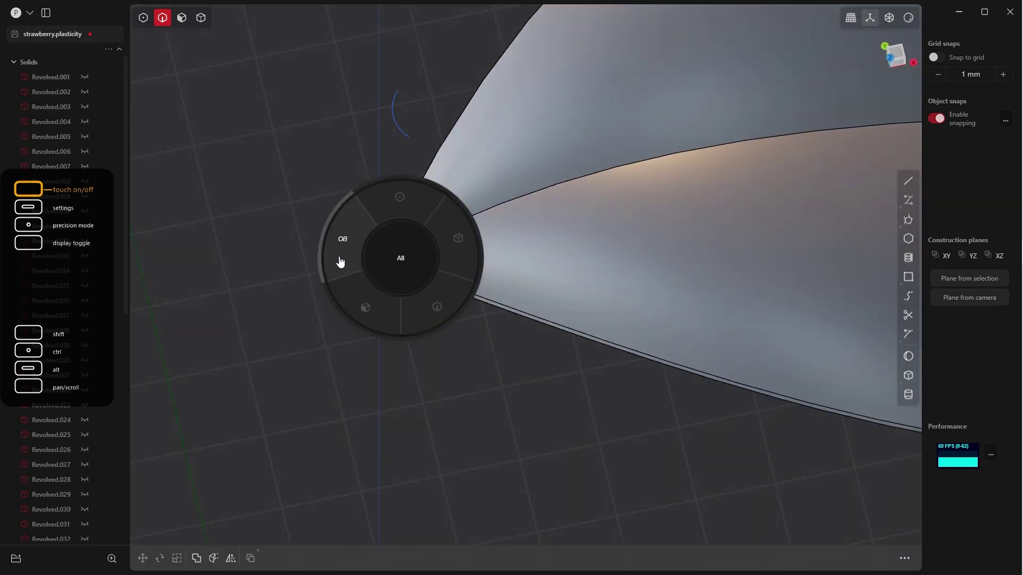
{"action": "left_click", "coordinate": [364, 308]}
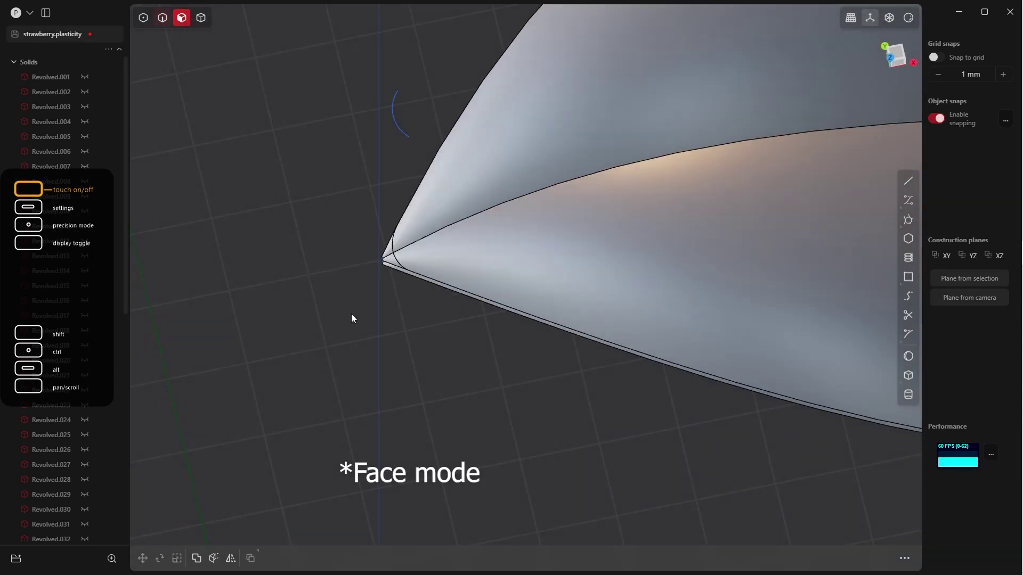
{"action": "left_click", "coordinate": [391, 259]}
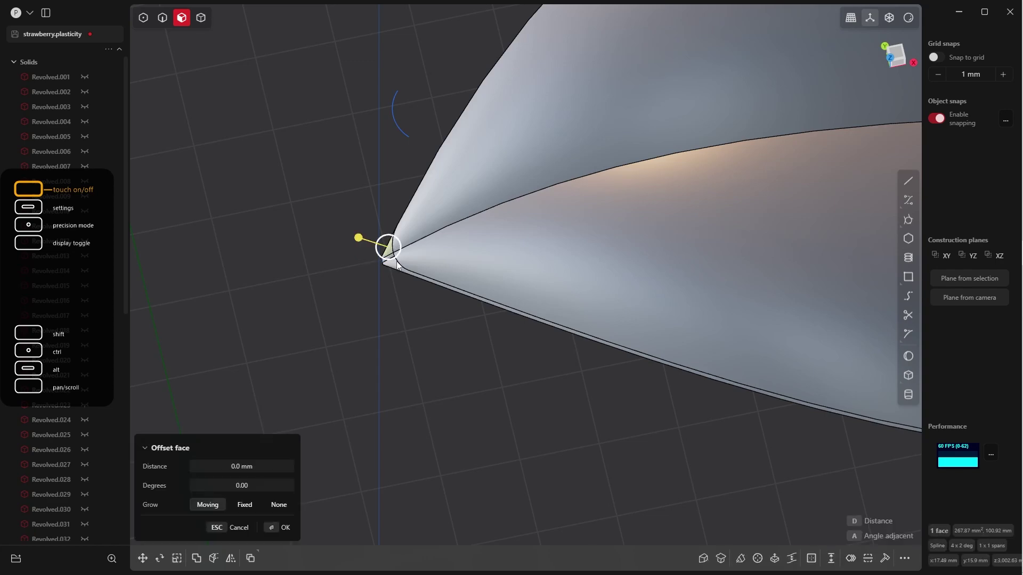
{"action": "left_click", "coordinate": [400, 270]}
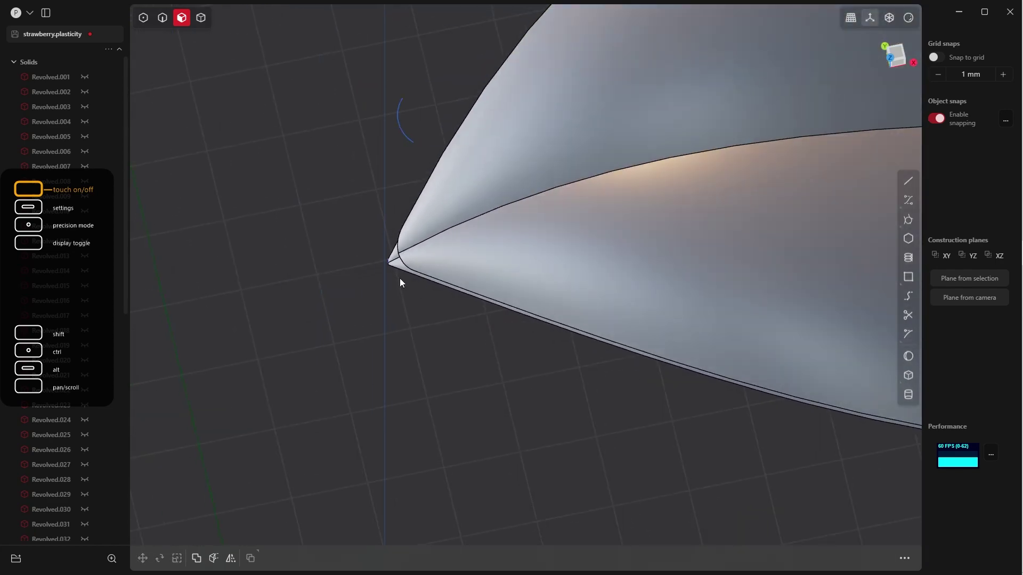
Enable all selection types and remove the lower, untrimmed leaf sheet, keeping only the upper sheet
{"action": "key", "text": "Tab"}
{"action": "left_click", "coordinate": [487, 259]}
{"action": "key", "text": "Tab"}
{"action": "left_click", "coordinate": [356, 268]}
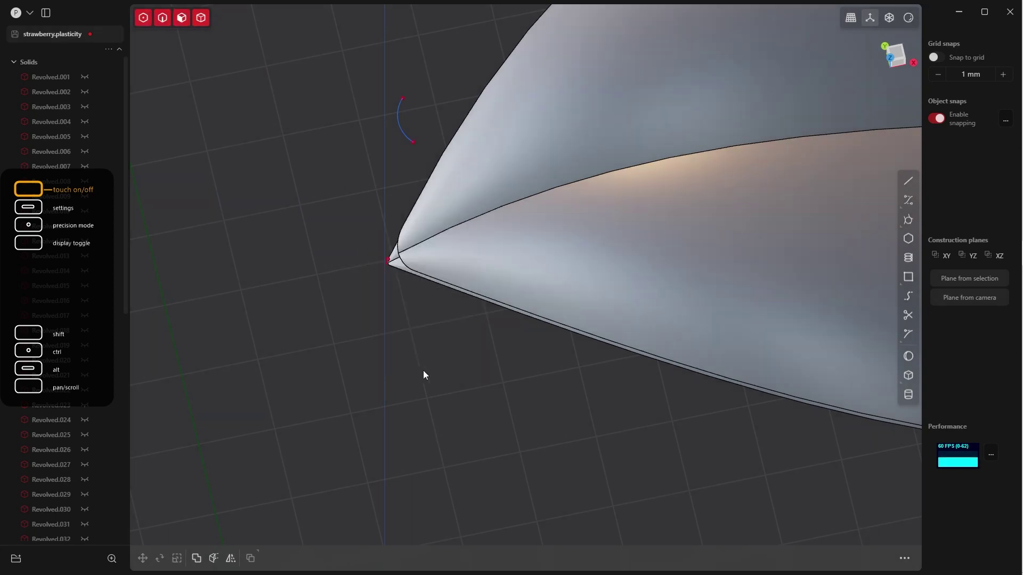
{"action": "left_click", "coordinate": [404, 276]}
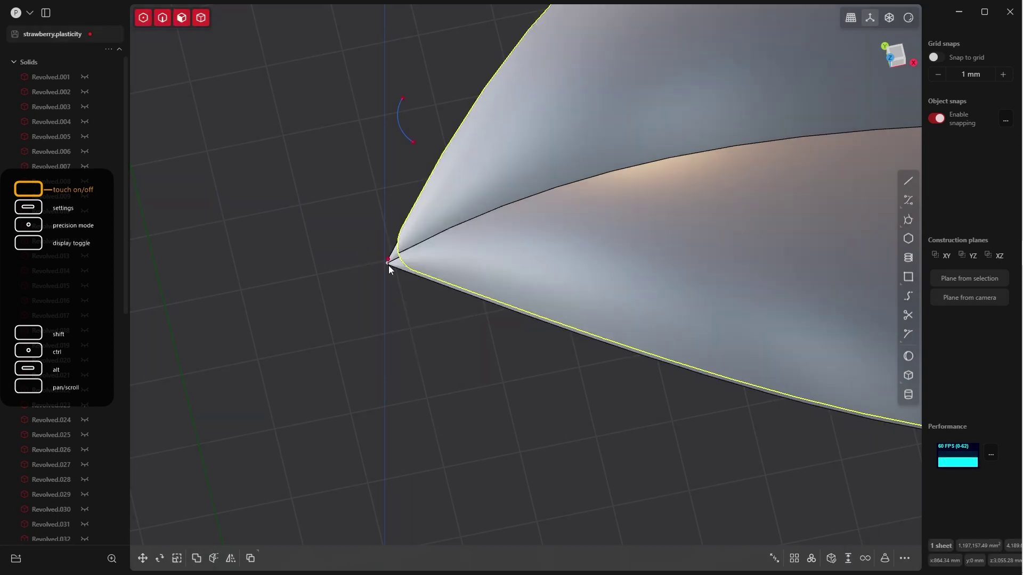
{"action": "left_click_drag", "start_coordinate": [395, 267], "coordinate": [388, 261]}
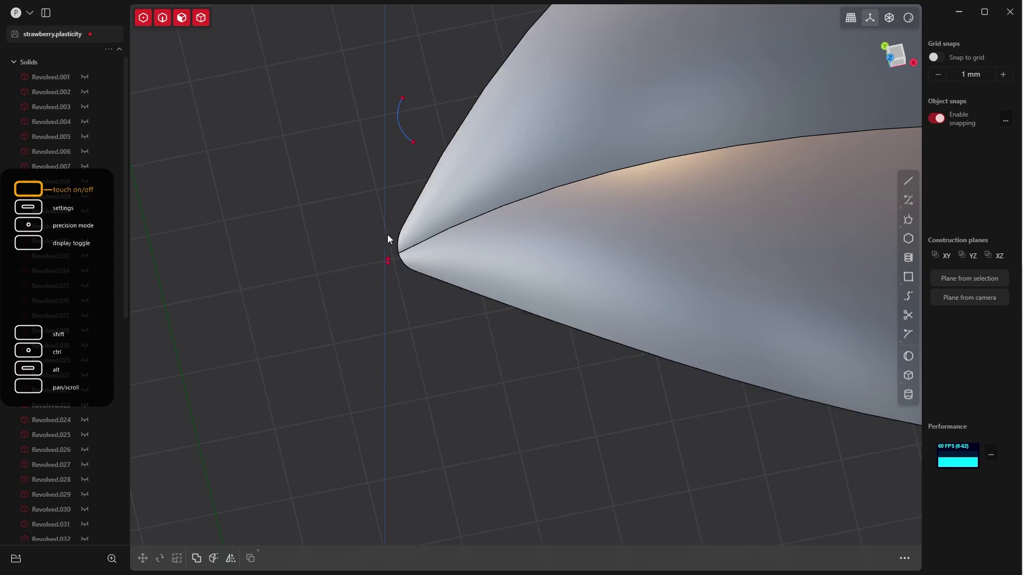
{"action": "key", "text": "2"}
{"action": "left_click", "coordinate": [388, 261]}
{"action": "key", "text": "Escape"}
Restrict selection to faces and delete the two small corner faces outside the imprinted arc at the leaf's +X tip
{"action": "middle_click_drag", "start_coordinate": [400, 270], "coordinate": [545, 280]}
{"action": "key", "text": "q"}
{"action": "left_click", "coordinate": [602, 291]}
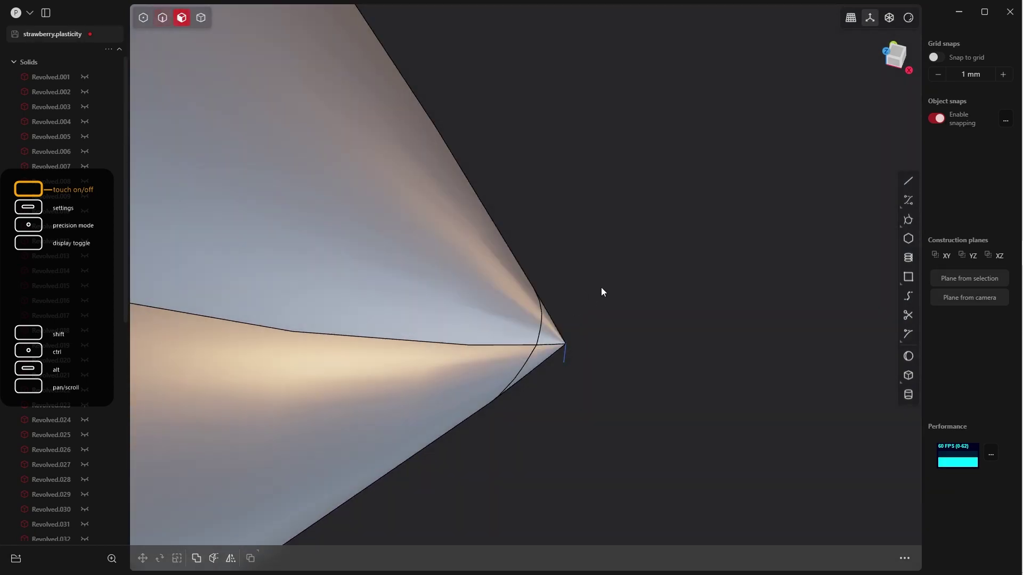
{"action": "left_click", "coordinate": [541, 353]}
{"action": "key", "text": "o"}
{"action": "left_click", "coordinate": [550, 328]}
{"action": "key", "text": "o"}
{"action": "key", "text": "Escape"}
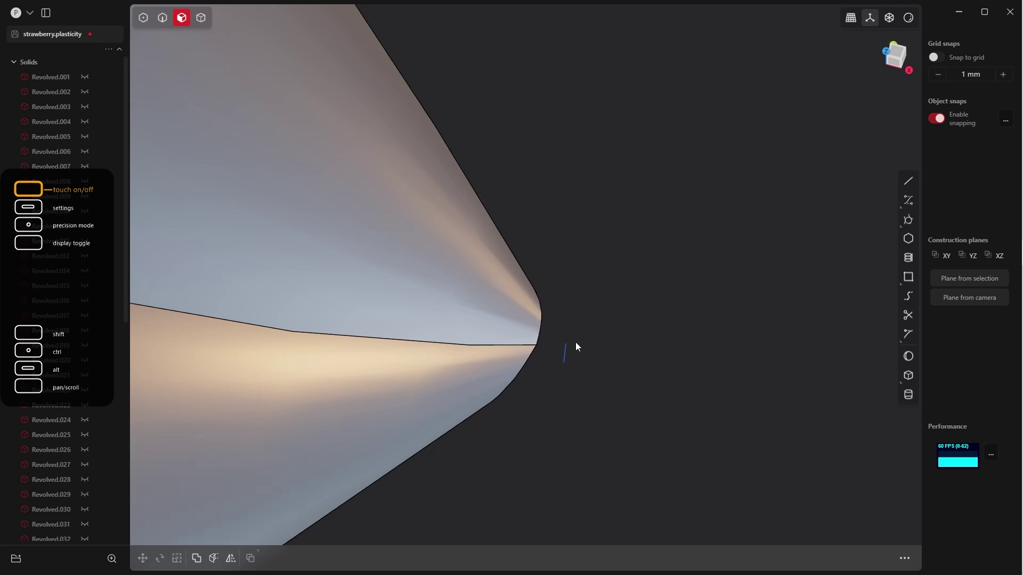
Restrict selection to edges and delete the leftover construction arcs near both ends of the leaf
{"action": "left_click", "coordinate": [582, 349]}
{"action": "left_click", "coordinate": [580, 349]}
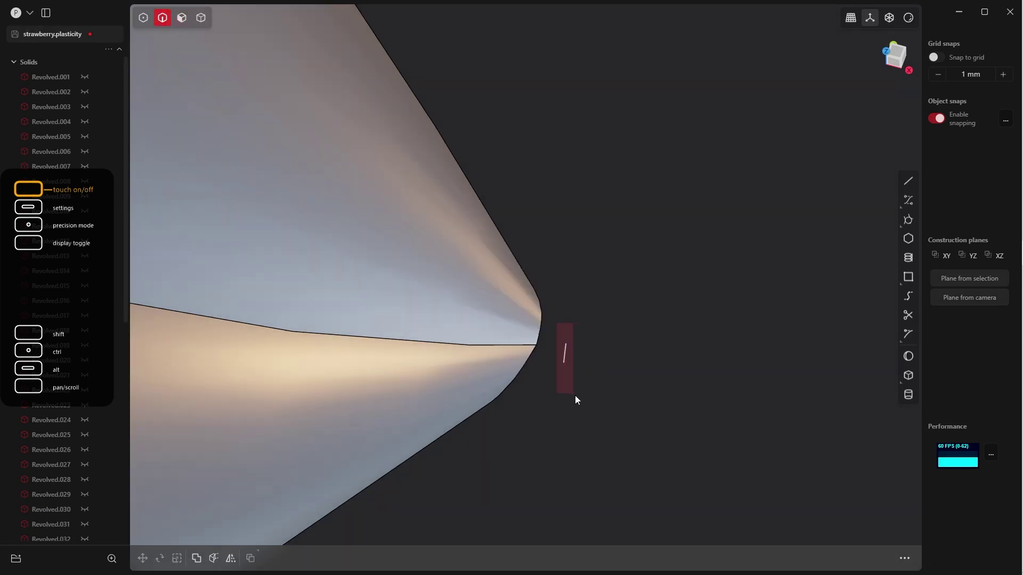
{"action": "key", "text": "Escape"}
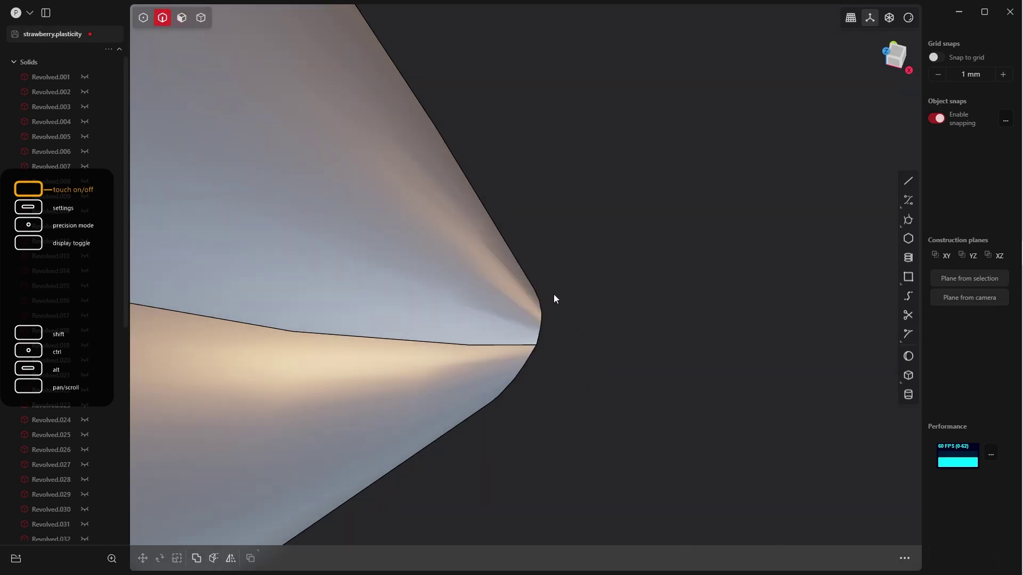
{"action": "key", "text": "/"}
{"action": "middle_click_drag", "start_coordinate": [565, 205], "coordinate": [635, 270]}
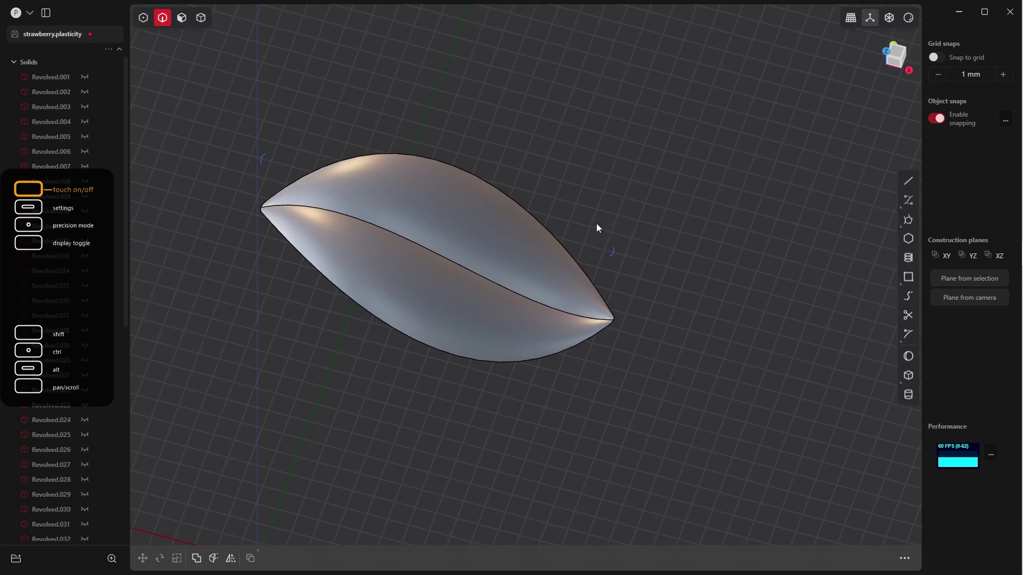
{"action": "left_click", "coordinate": [612, 250]}
{"action": "left_click", "coordinate": [262, 160]}
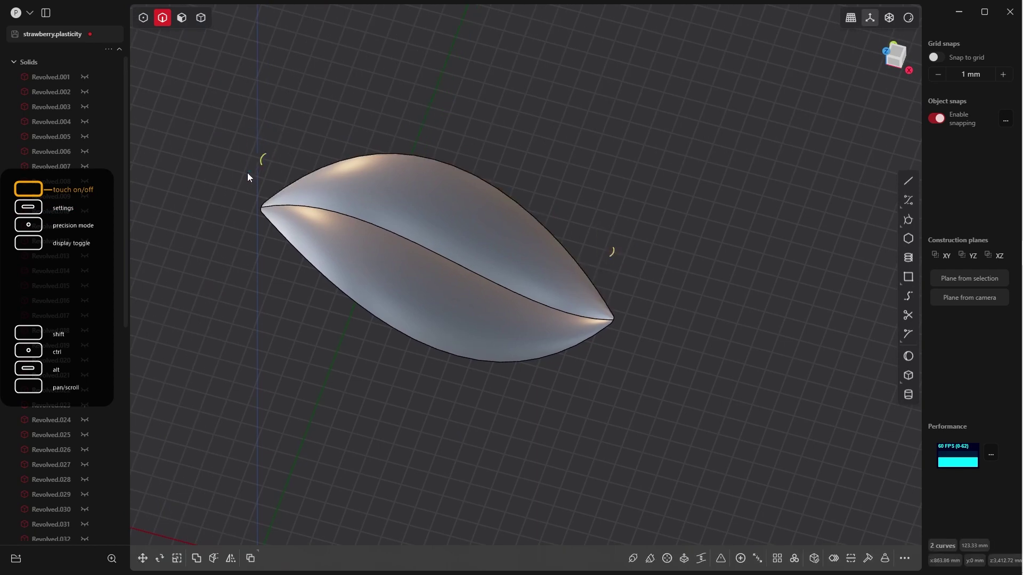
{"action": "left_click", "coordinate": [551, 176]}
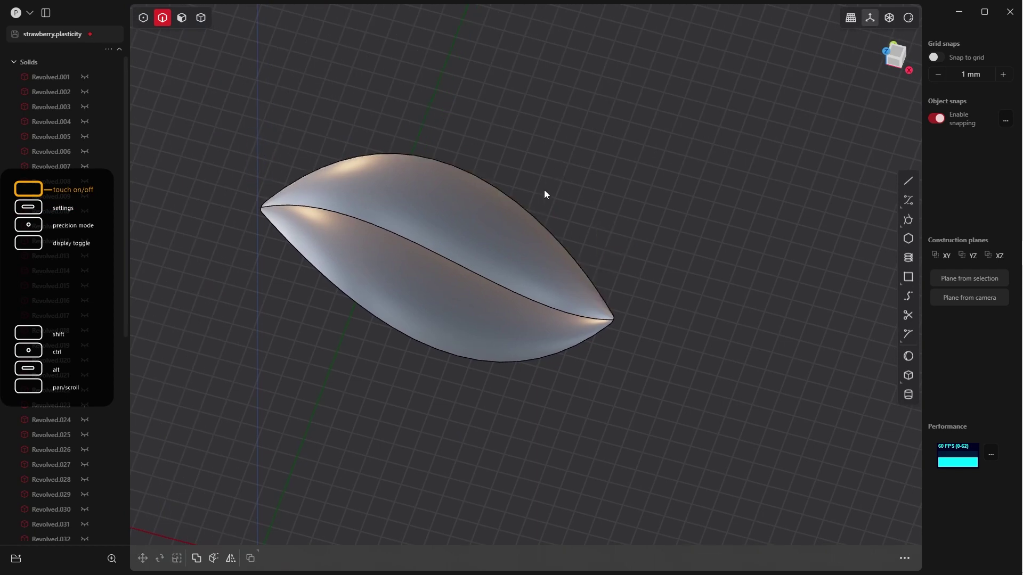
Unhide all hidden objects and enable all selection types
{"action": "middle_click_drag", "start_coordinate": [545, 190], "coordinate": [542, 174]}
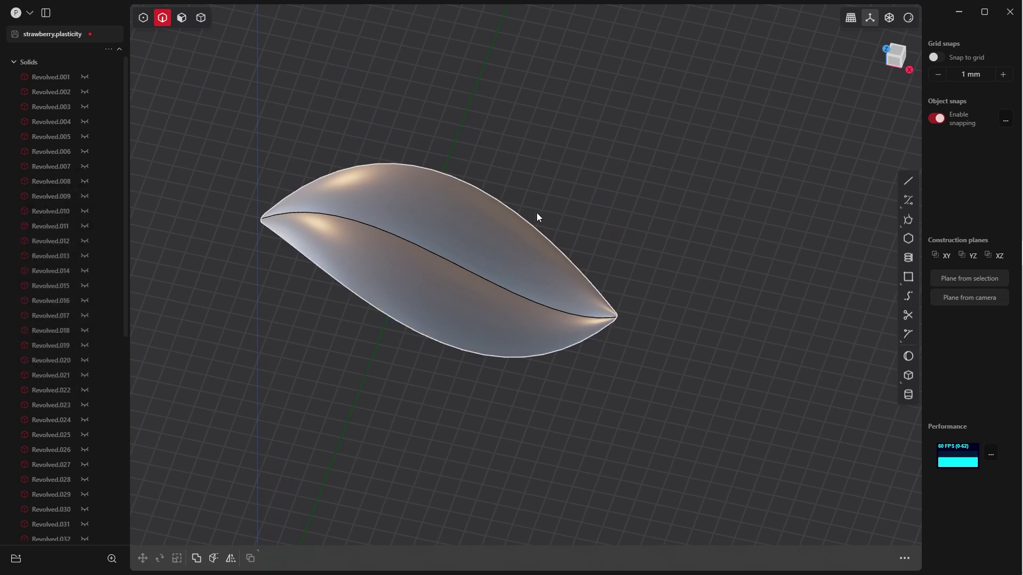
{"action": "key", "text": "alt+h"}
{"action": "key", "text": "alt+z"}
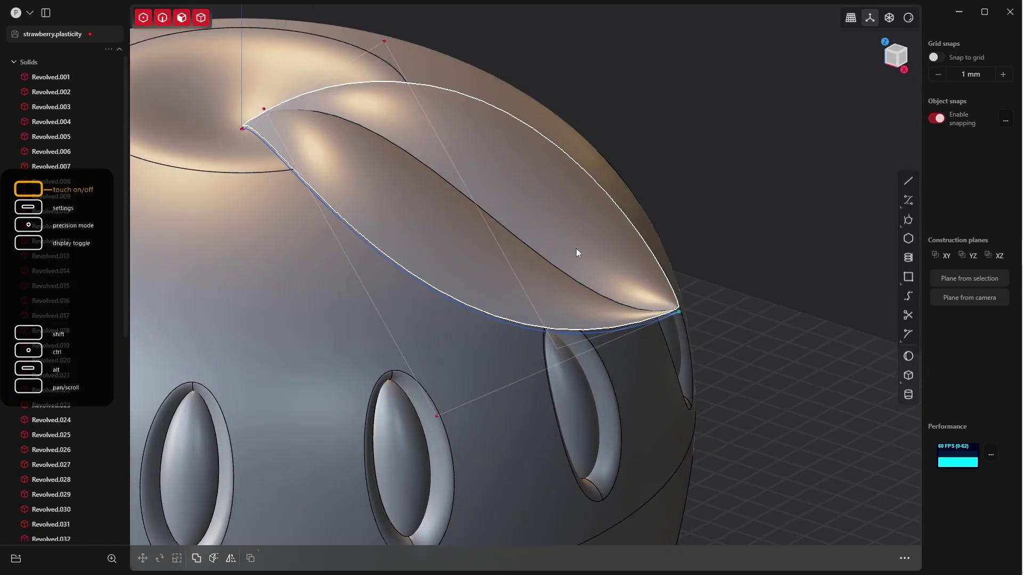
Thicken the rounded leaf sheet into a solid with the Thicken Sheet command
{"action": "left_click", "coordinate": [576, 248]}
{"action": "middle_click_drag", "start_coordinate": [573, 248], "coordinate": [539, 239]}
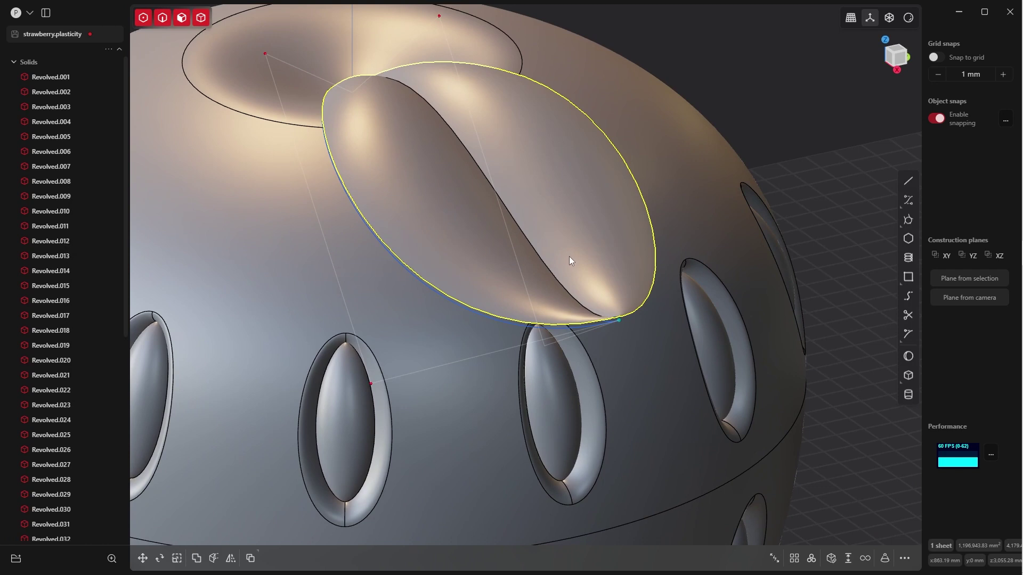
{"action": "key", "text": "space"}
{"action": "type", "text": "thi"}
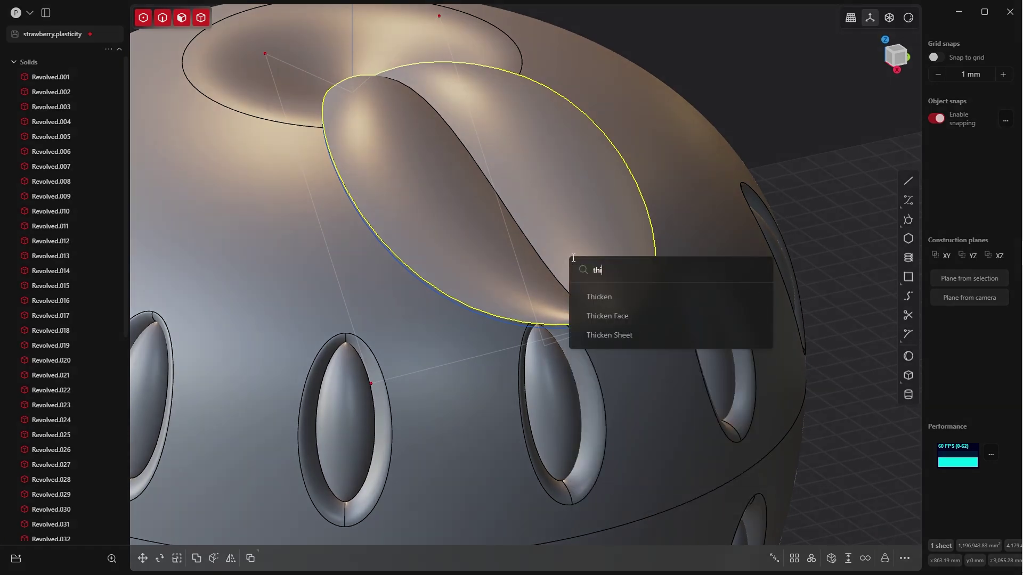
{"action": "left_click", "coordinate": [612, 335]}
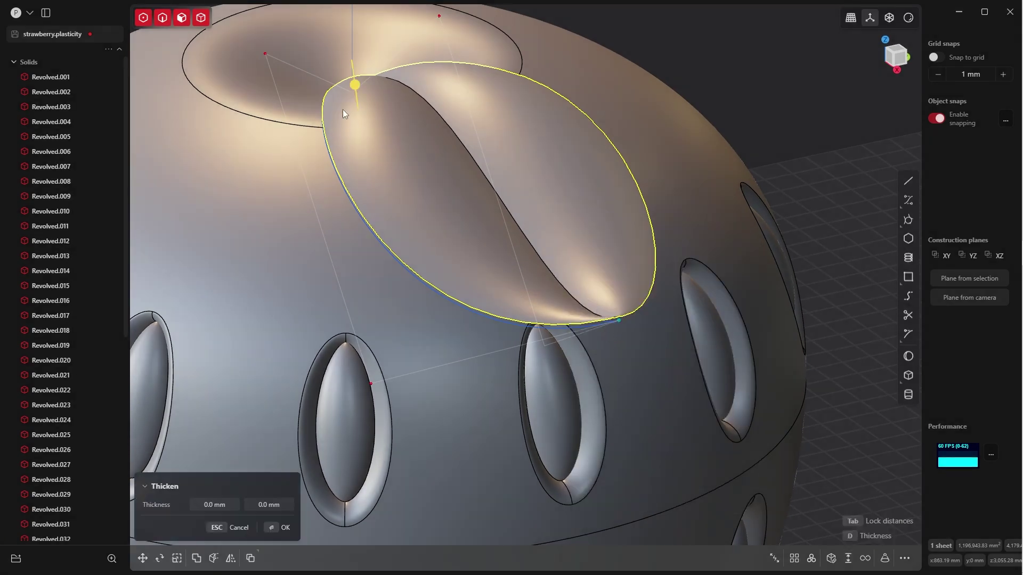
{"action": "left_click_drag", "start_coordinate": [357, 83], "coordinate": [354, 81]}
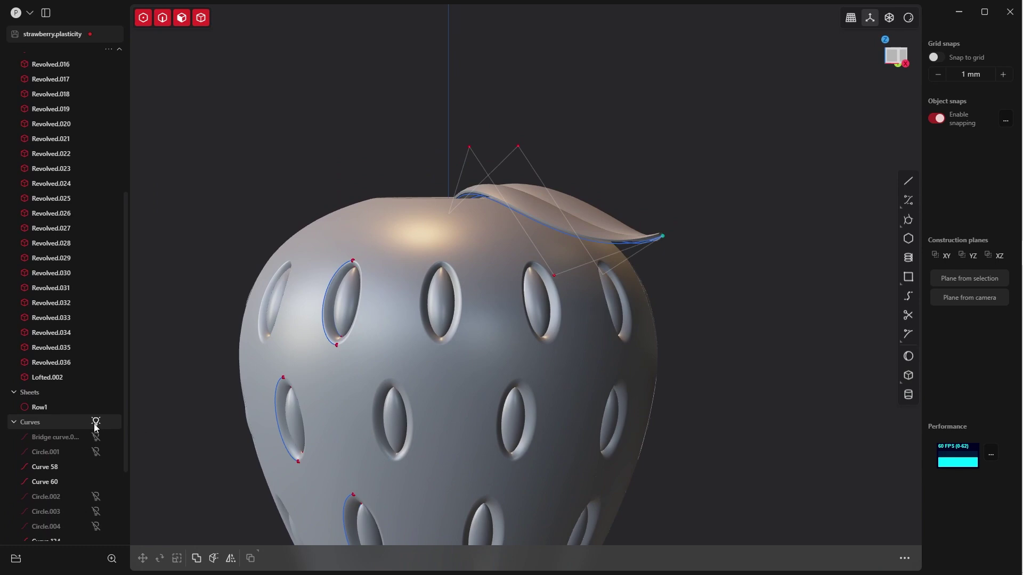
Turn off the visibility of all curves
{"action": "left_click", "coordinate": [96, 422]}
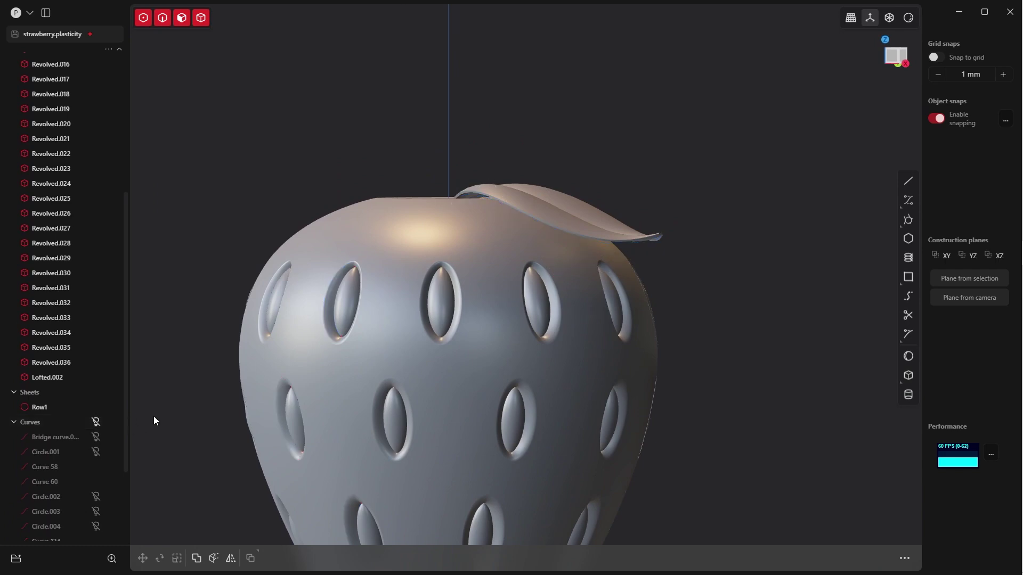
{"action": "middle_click_drag", "start_coordinate": [700, 144], "coordinate": [543, 336]}
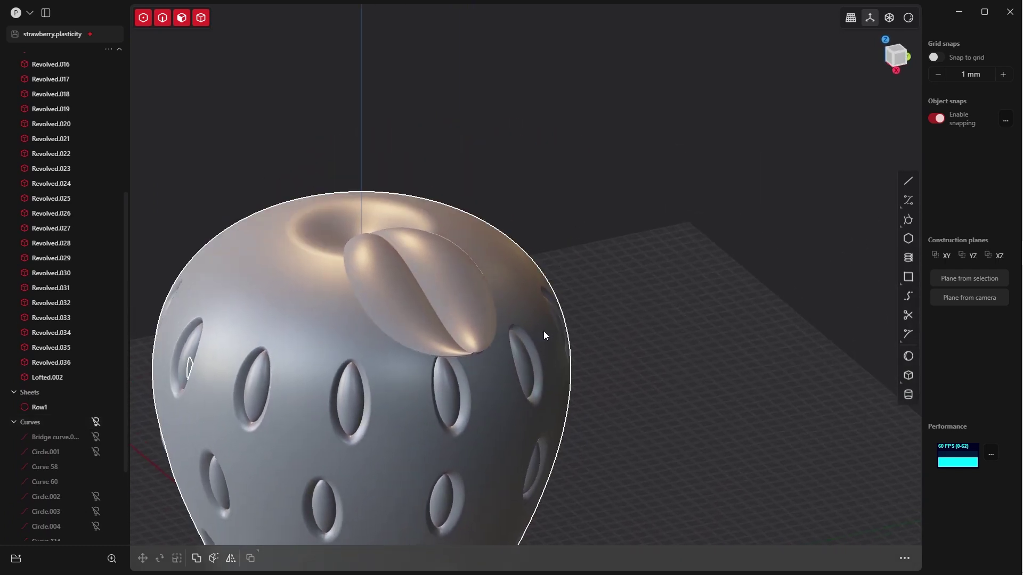
Start a Fillet on the leaf's long side edge and its adjoining short tip edges with a distance of about -36 mm
{"action": "scroll", "coordinate": [533, 406], "scroll_direction": "up", "scroll_amount": 5}
{"action": "scroll", "coordinate": [688, 260], "scroll_direction": "down", "scroll_amount": 5}
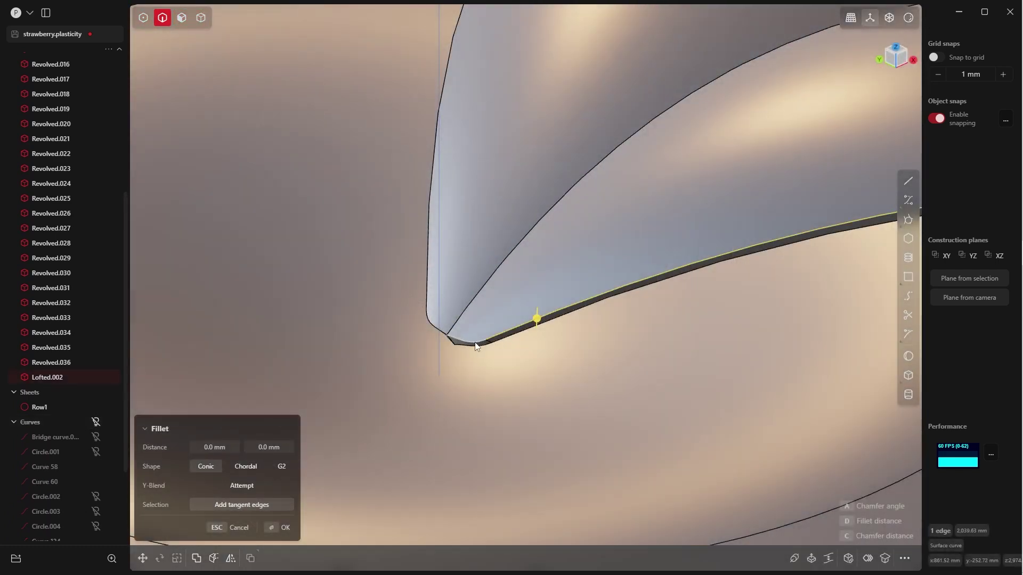
{"action": "scroll", "coordinate": [586, 250], "scroll_direction": "down", "scroll_amount": 6}
{"action": "middle_click_drag", "start_coordinate": [659, 274], "coordinate": [574, 447]}
{"action": "scroll", "coordinate": [583, 202], "scroll_direction": "up", "scroll_amount": 4}
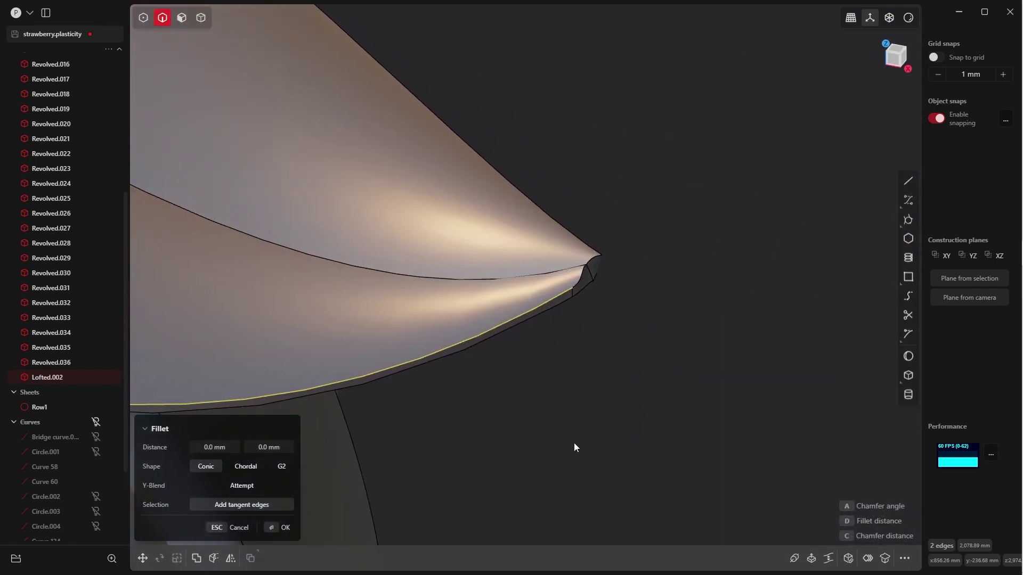
{"action": "scroll", "coordinate": [584, 296], "scroll_direction": "down", "scroll_amount": 3}
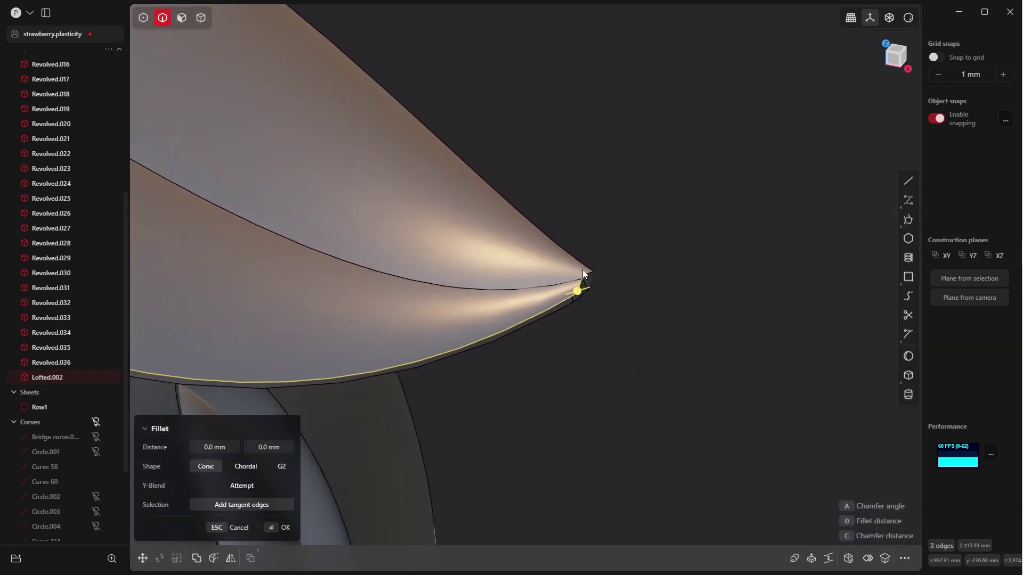
{"action": "middle_click_drag", "start_coordinate": [583, 269], "coordinate": [504, 346]}
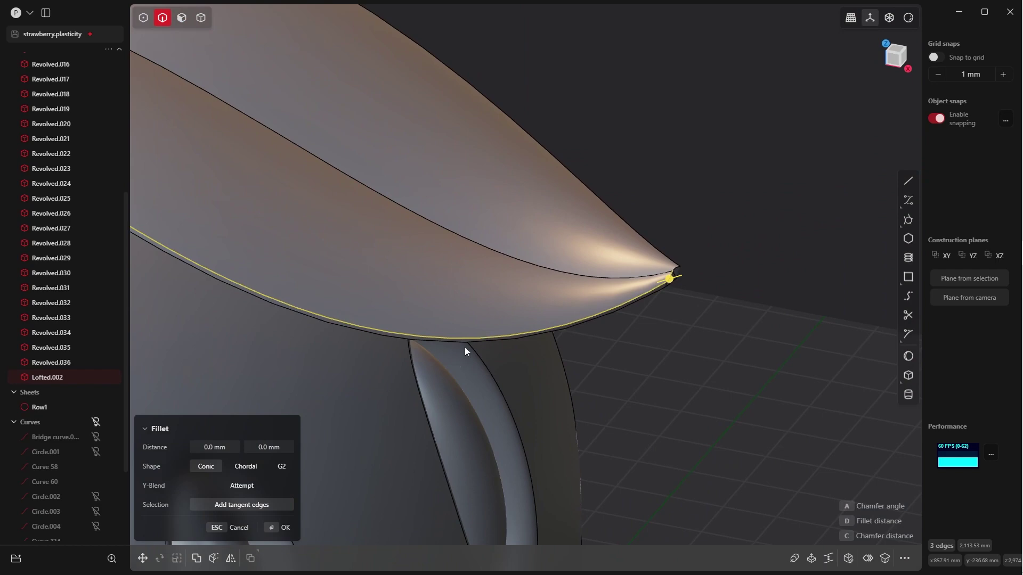
{"action": "left_click_drag", "start_coordinate": [671, 279], "coordinate": [660, 282]}
{"action": "middle_click_drag", "start_coordinate": [660, 282], "coordinate": [625, 275]}
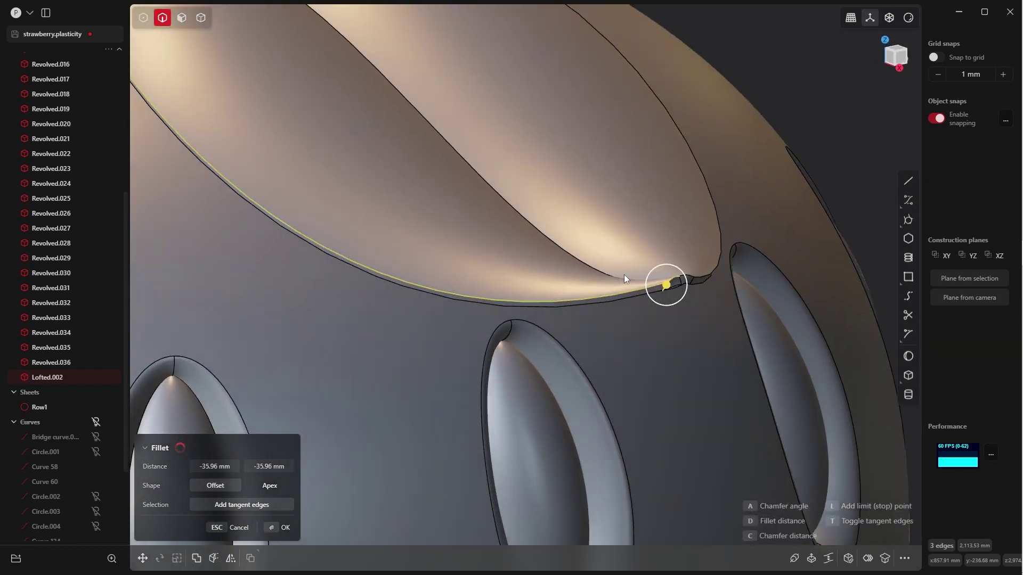
{"action": "scroll", "coordinate": [624, 275], "scroll_direction": "up", "scroll_amount": 5}
{"action": "middle_click_drag", "start_coordinate": [813, 381], "coordinate": [715, 340], "text": "shift"}
Try a fillet distance of 1 mm, then 5 mm for both values, on the selected leaf edges
{"action": "left_click", "coordinate": [210, 467]}
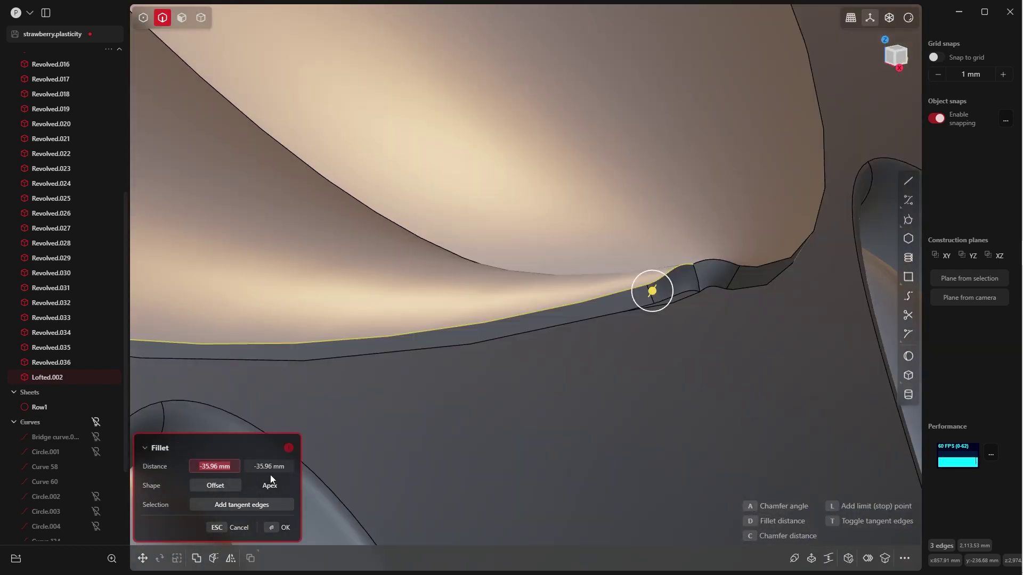
{"action": "type", "text": "1"}
{"action": "key", "text": "Return"}
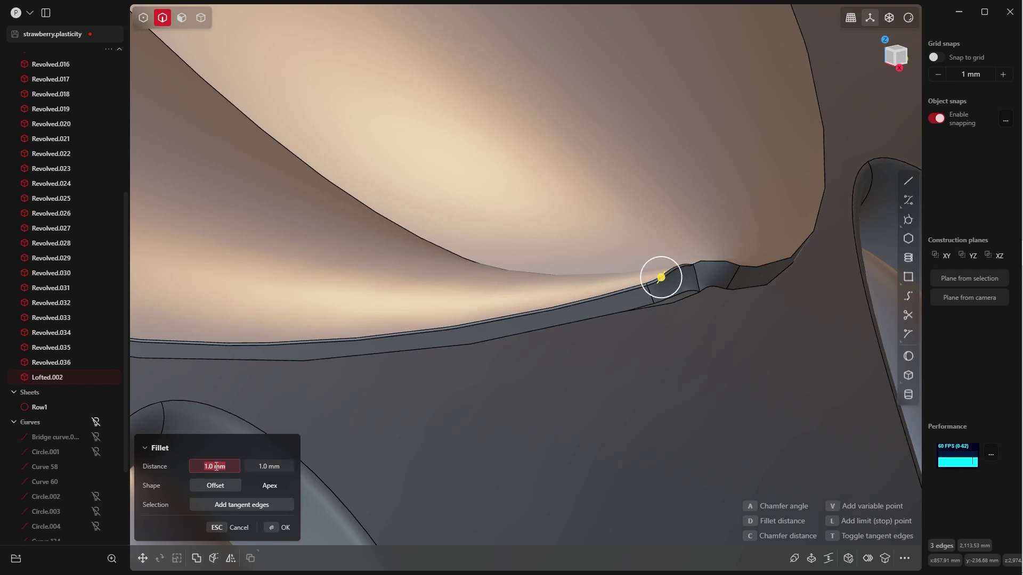
{"action": "type", "text": "5"}
{"action": "key", "text": "Tab"}
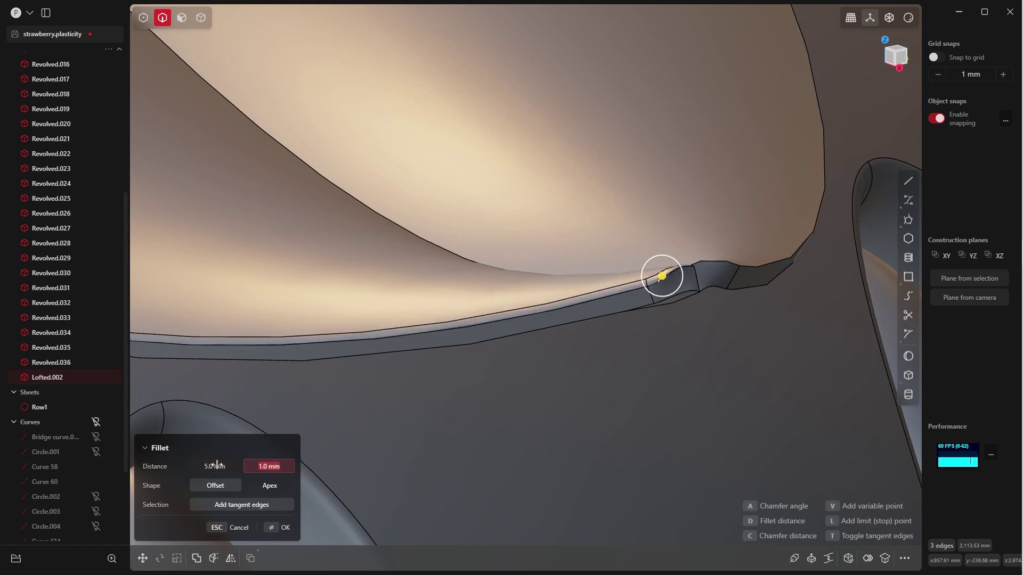
{"action": "type", "text": "5"}
{"action": "left_click", "coordinate": [216, 466]}
{"action": "middle_click_drag", "start_coordinate": [426, 383], "coordinate": [573, 341]}
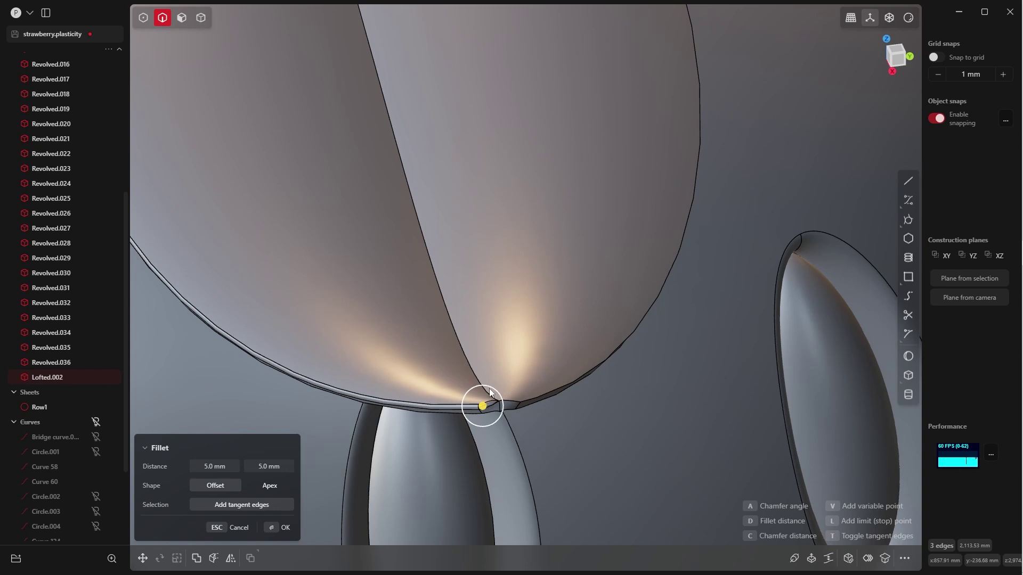
Try other fillet distances on the leaf edges: 10 and 1 mm, 0 and 1 mm, and 10 mm for both values
{"action": "left_click", "coordinate": [211, 467]}
{"action": "type", "text": "10"}
{"action": "key", "text": "Tab"}
{"action": "type", "text": "1"}
{"action": "key", "text": "Tab"}
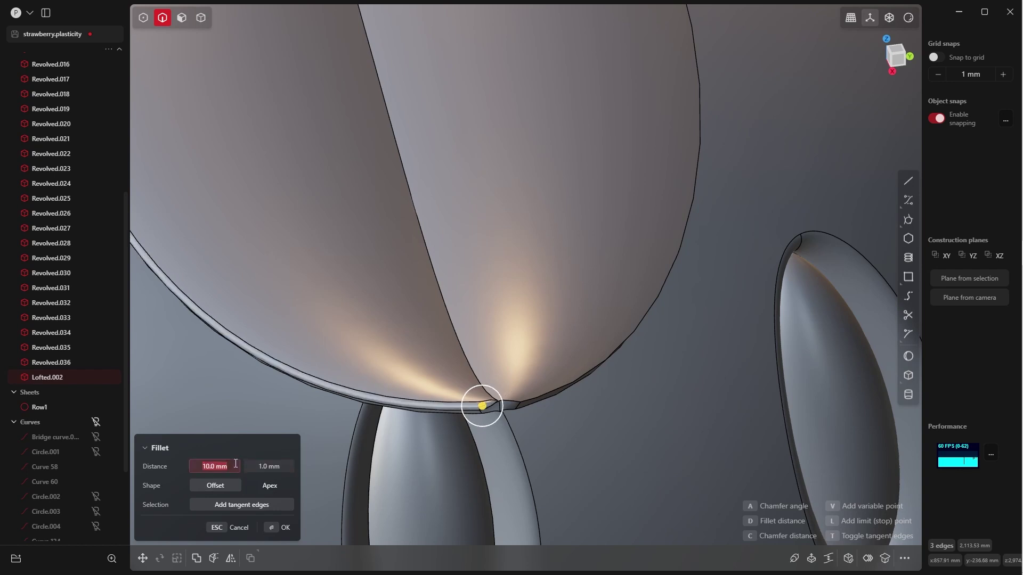
{"action": "type", "text": "0"}
{"action": "key", "text": "Tab"}
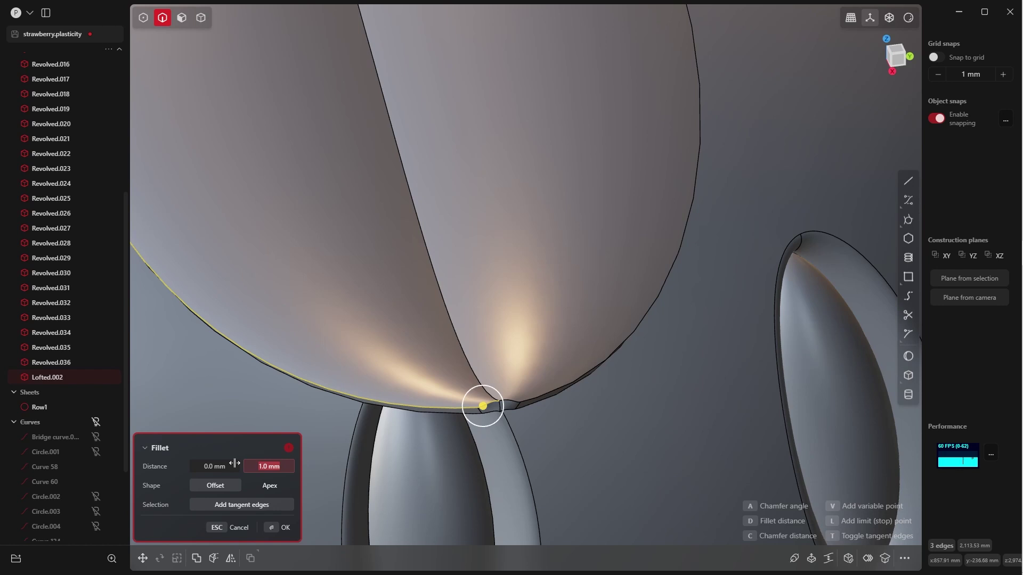
{"action": "left_click", "coordinate": [222, 463]}
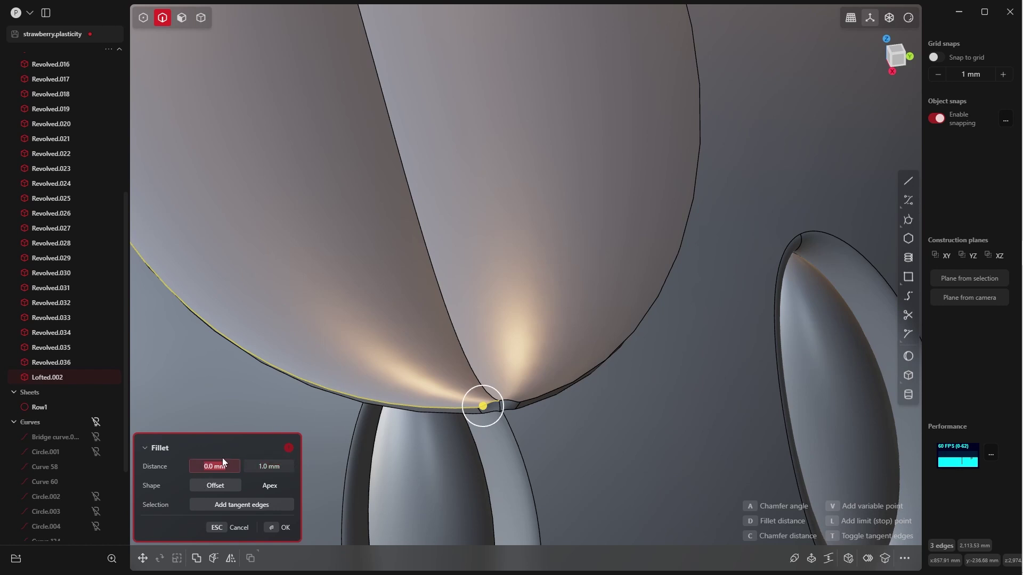
{"action": "type", "text": "10"}
{"action": "key", "text": "Tab"}
{"action": "type", "text": "10"}
Set both fillet distances to 7 mm and apply the fillet to the selected leaf edges
{"action": "left_click", "coordinate": [223, 462]}
{"action": "type", "text": "7"}
{"action": "key", "text": "Tab"}
{"action": "type", "text": "7"}
{"action": "left_click", "coordinate": [203, 464]}
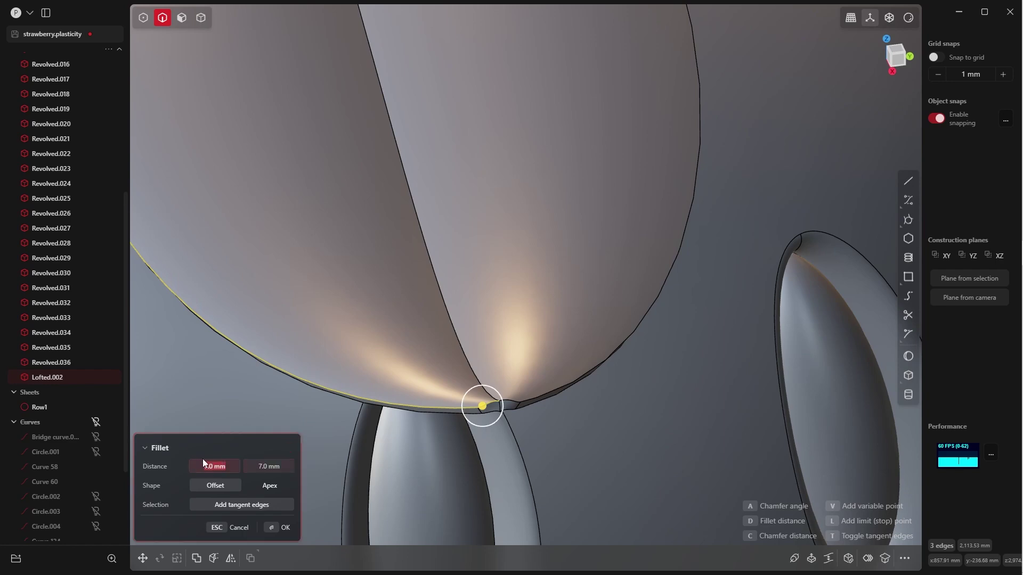
{"action": "scroll", "coordinate": [501, 294], "scroll_direction": "down", "scroll_amount": 10}
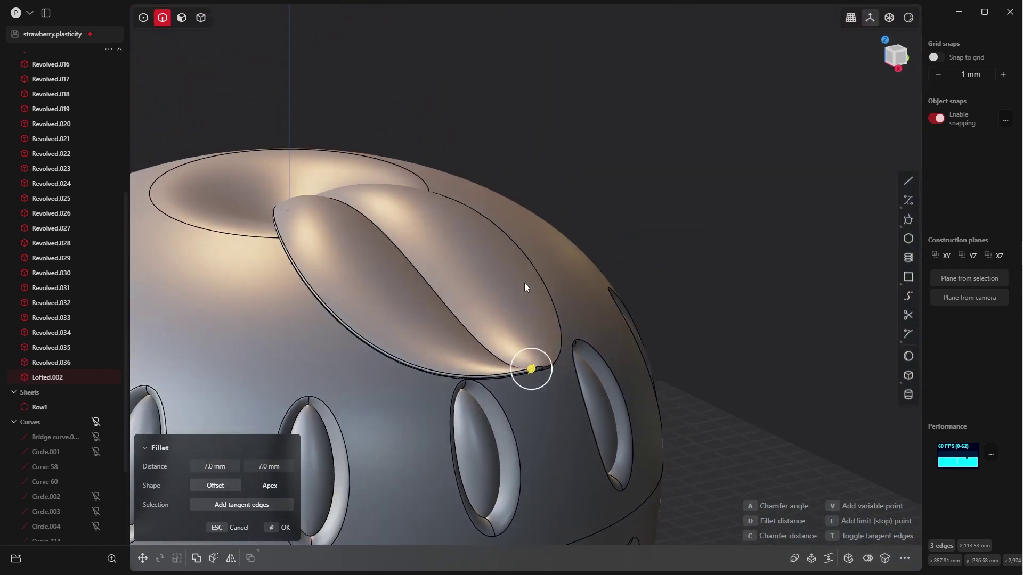
{"action": "middle_click_drag", "start_coordinate": [524, 283], "coordinate": [541, 326]}
{"action": "left_click", "coordinate": [286, 527]}
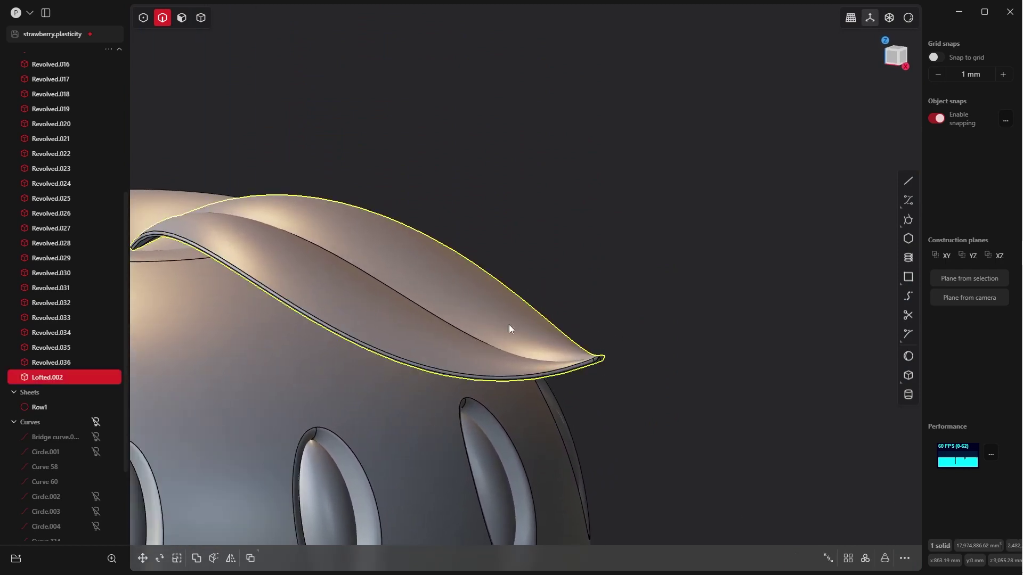
Select the filleted leaf as a whole solid in the top view and isolate it from the rest of the model
{"action": "middle_click_drag", "start_coordinate": [631, 226], "coordinate": [542, 286]}
{"action": "scroll", "coordinate": [669, 139], "scroll_direction": "down", "scroll_amount": 5}
{"action": "middle_click_drag", "start_coordinate": [669, 139], "coordinate": [655, 341]}
{"action": "key", "text": "q"}
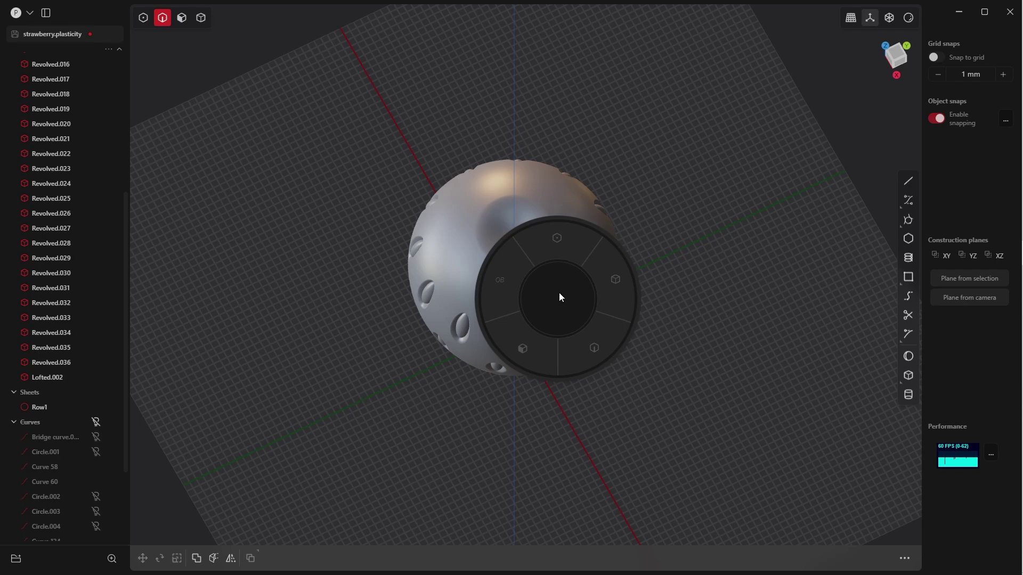
{"action": "key", "text": "grave"}
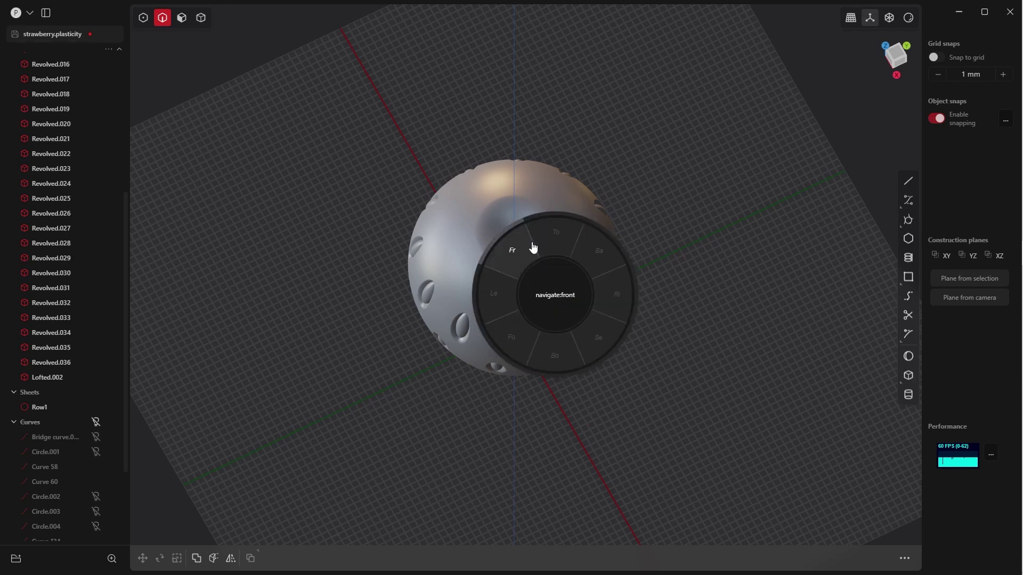
{"action": "left_click", "coordinate": [538, 248]}
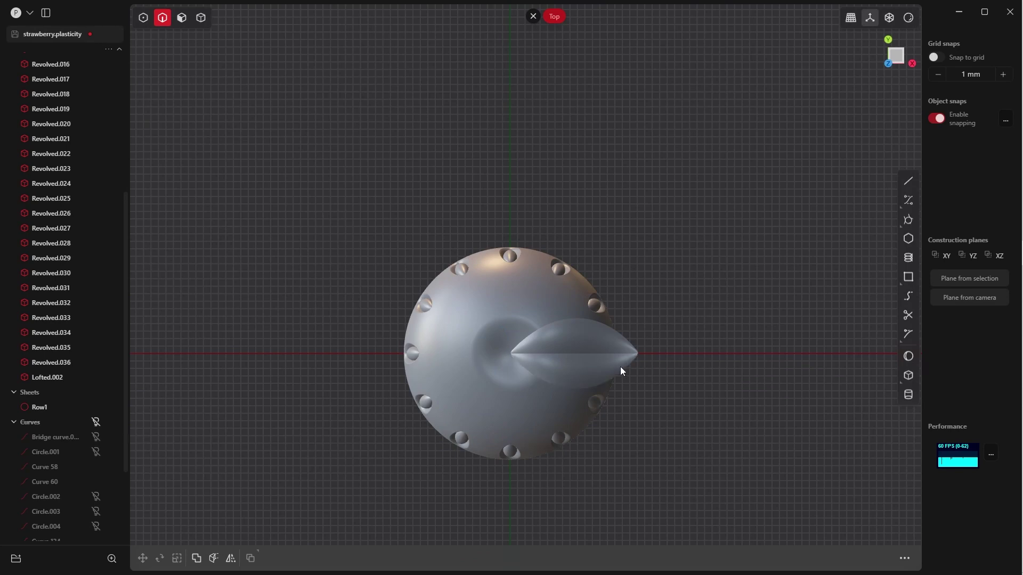
{"action": "key", "text": "q"}
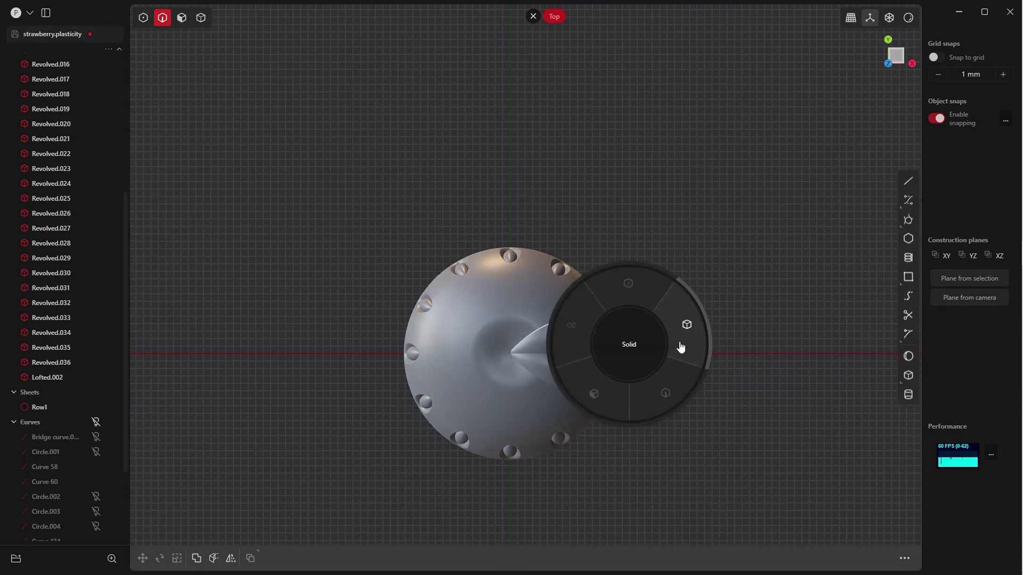
{"action": "left_click", "coordinate": [576, 338]}
{"action": "left_click", "coordinate": [602, 356]}
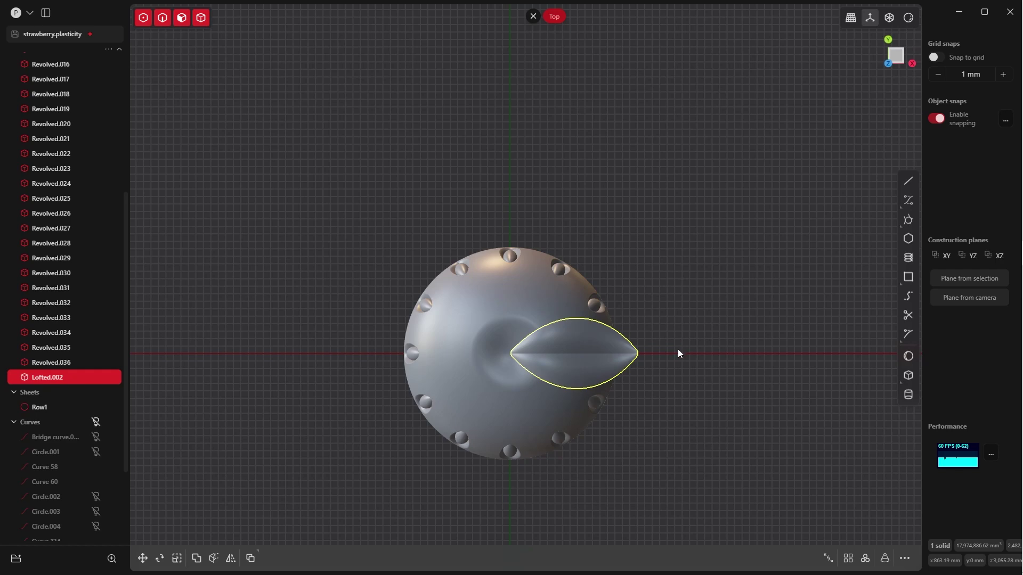
{"action": "key", "text": "slash"}
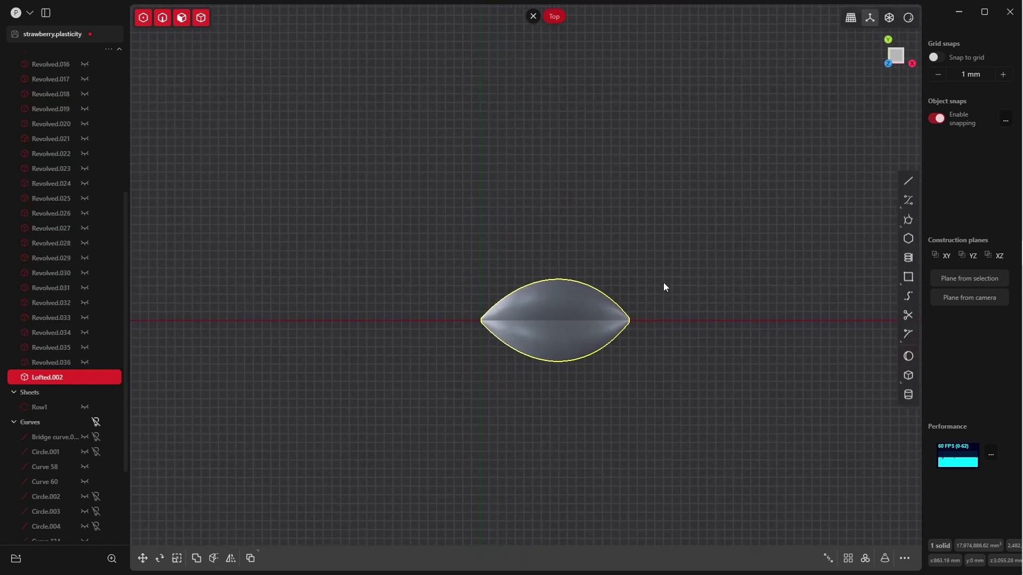
Draw a straight line along the X axis through the leaf's centre, extending past both of its tips
{"action": "key", "text": "l"}
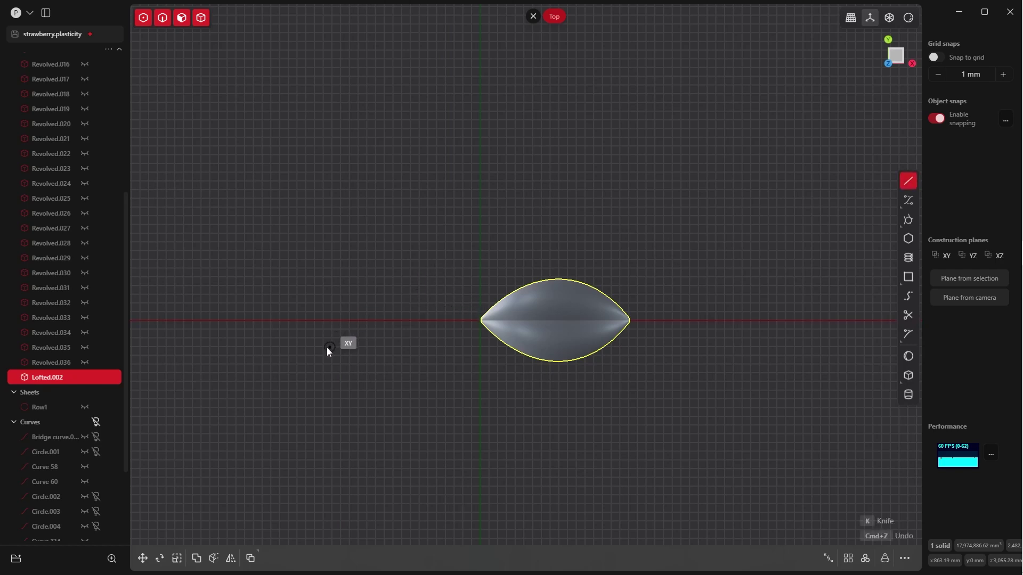
{"action": "key", "text": "Escape"}
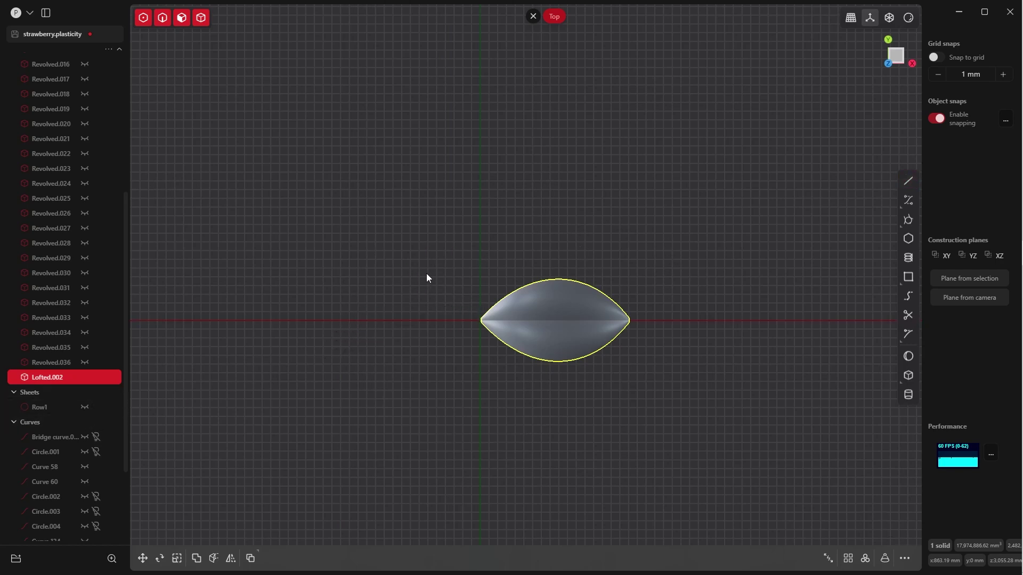
{"action": "key", "text": "l"}
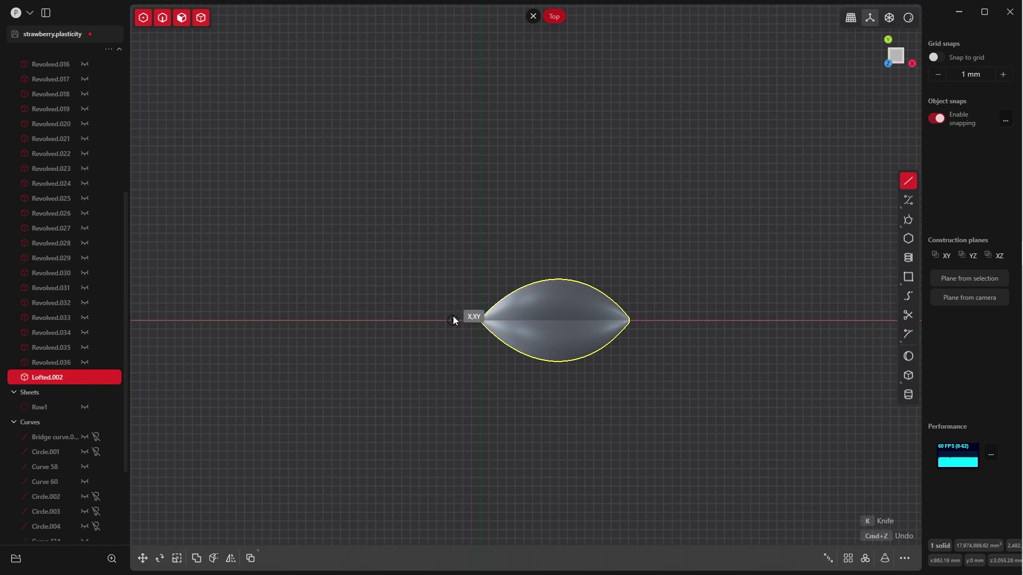
{"action": "left_click", "coordinate": [454, 319]}
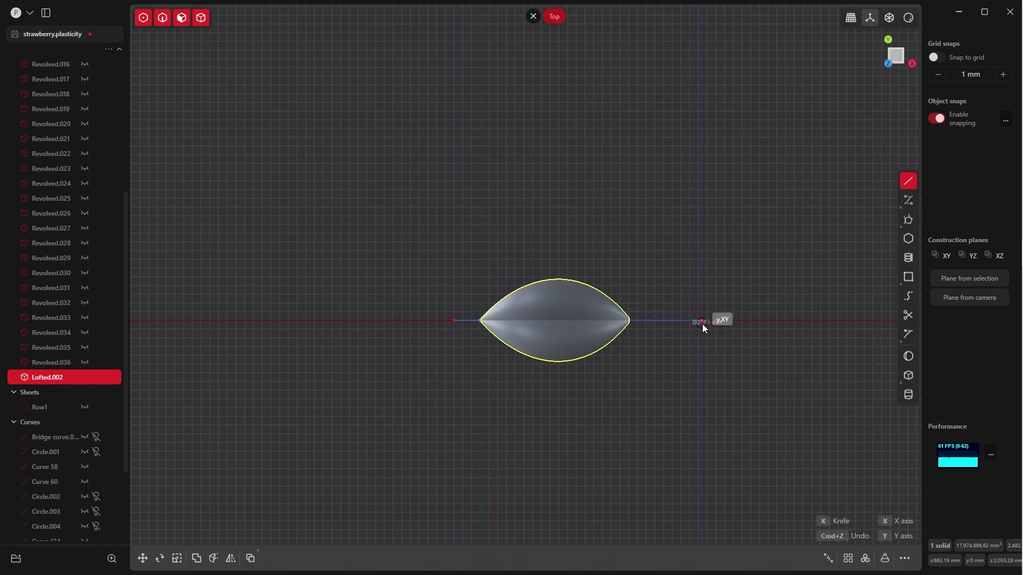
{"action": "left_click", "coordinate": [700, 328]}
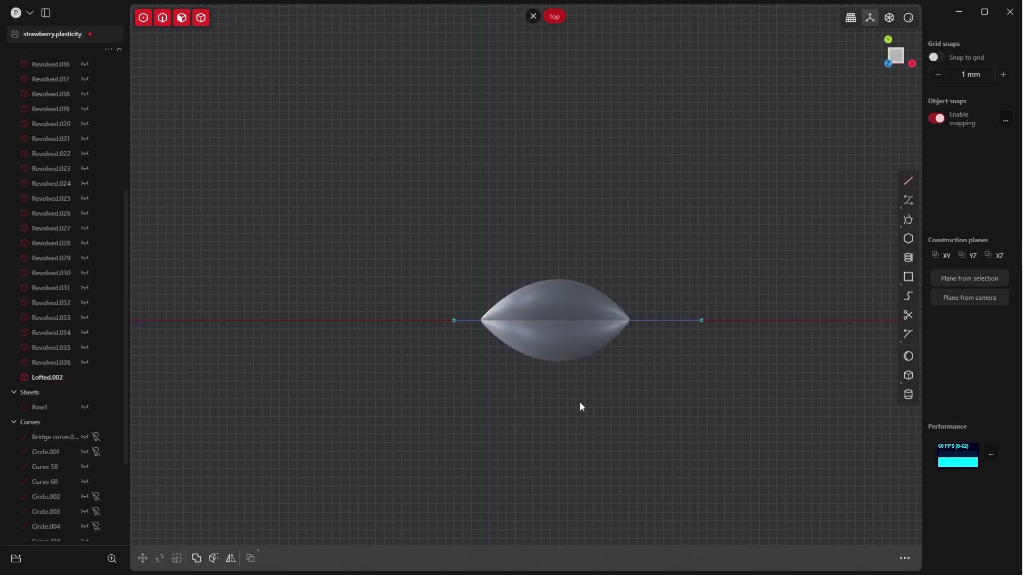
Cut the leaf solid in two lengthwise, using the centre line as the cutter
{"action": "key", "text": "c"}
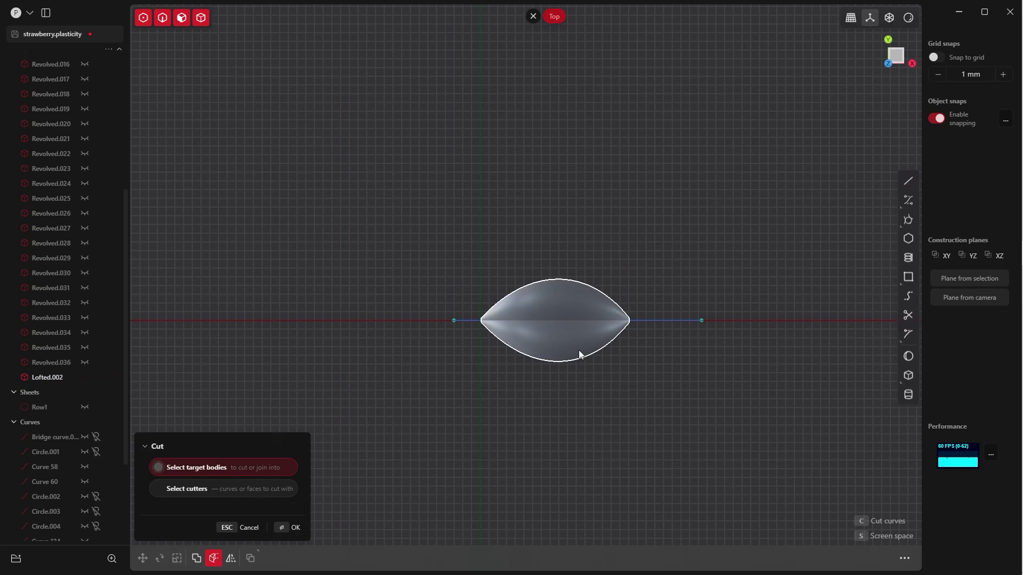
{"action": "left_click", "coordinate": [578, 349]}
{"action": "left_click", "coordinate": [659, 321]}
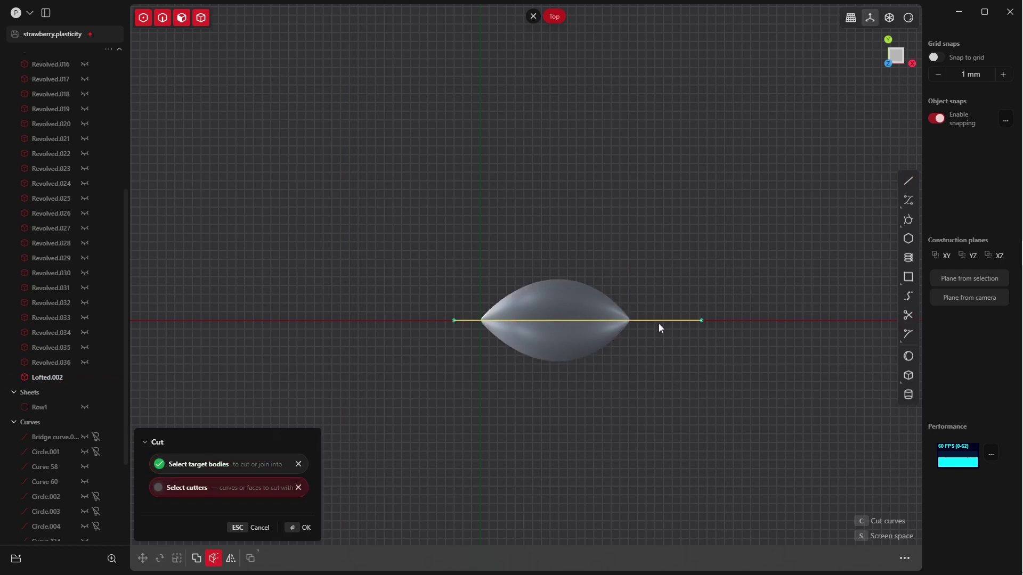
{"action": "left_click", "coordinate": [293, 527]}
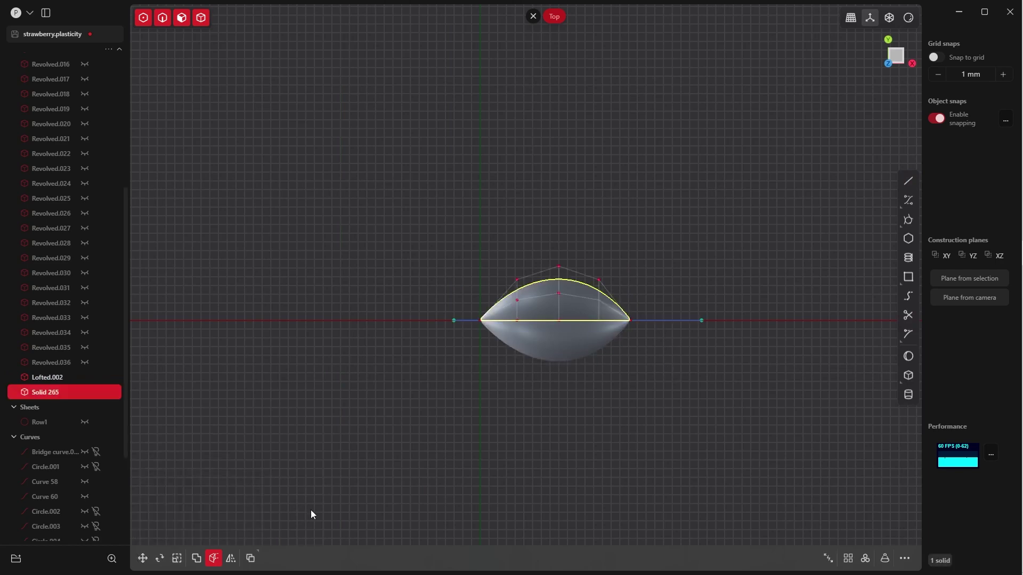
Delete the half of the leaf on the positive Y side of the centre line
{"action": "key", "text": "q"}
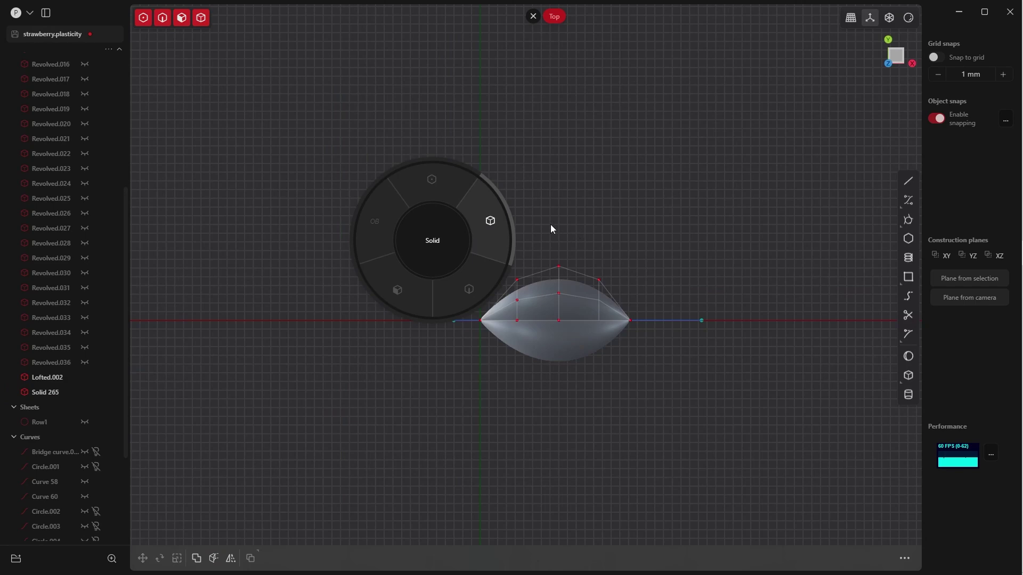
{"action": "left_click", "coordinate": [421, 150]}
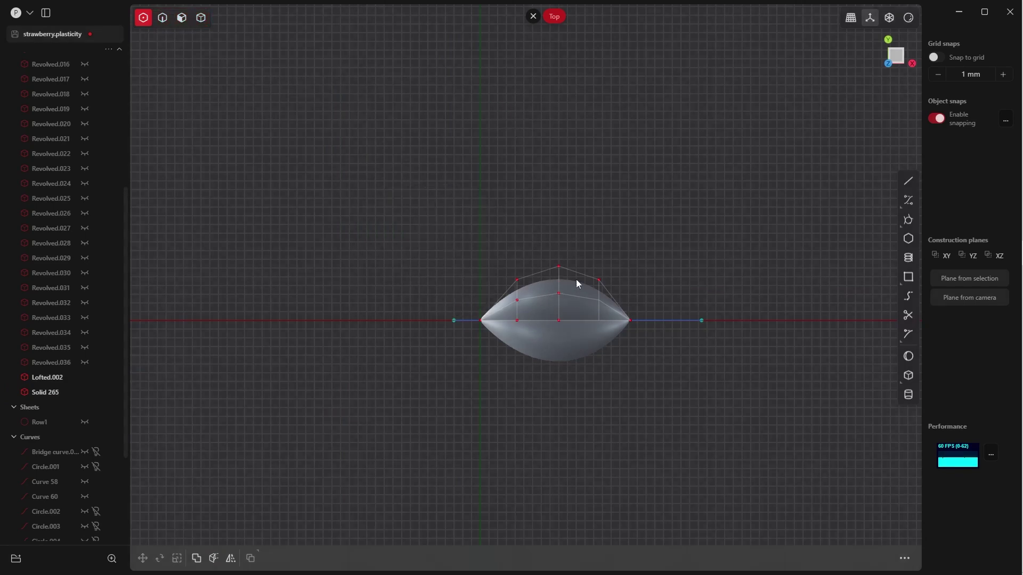
{"action": "key", "text": "q"}
{"action": "left_click", "coordinate": [511, 258]}
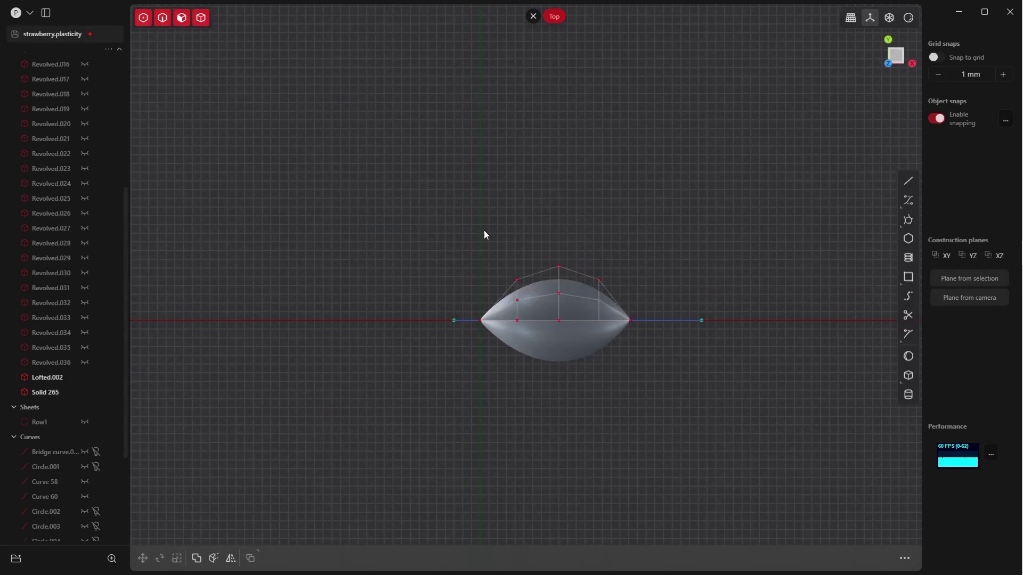
{"action": "left_click", "coordinate": [538, 291]}
{"action": "key", "text": "Delete"}
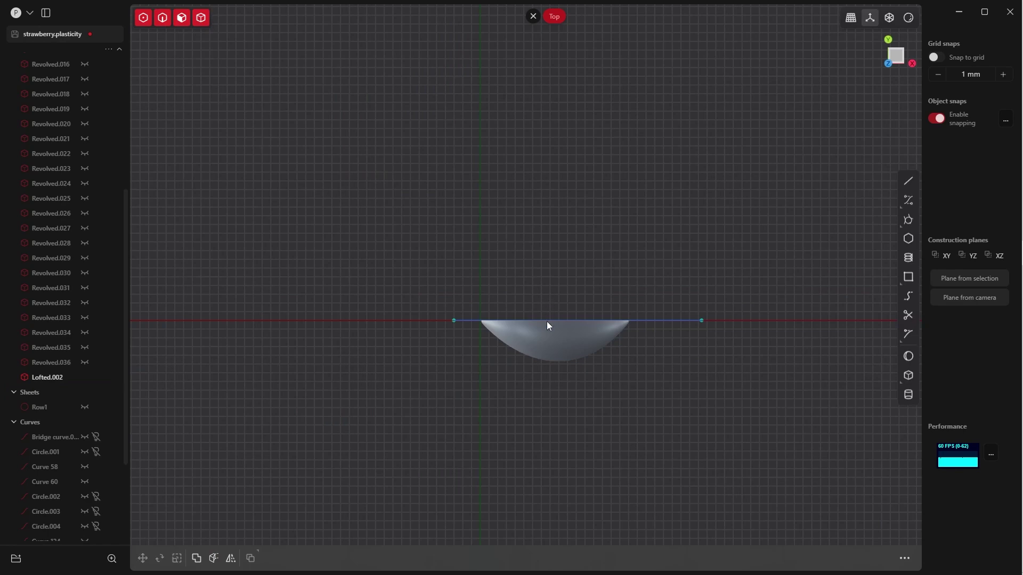
Mirror the remaining leaf half across the X axis to form a complete symmetrical leaf
{"action": "left_click", "coordinate": [574, 343]}
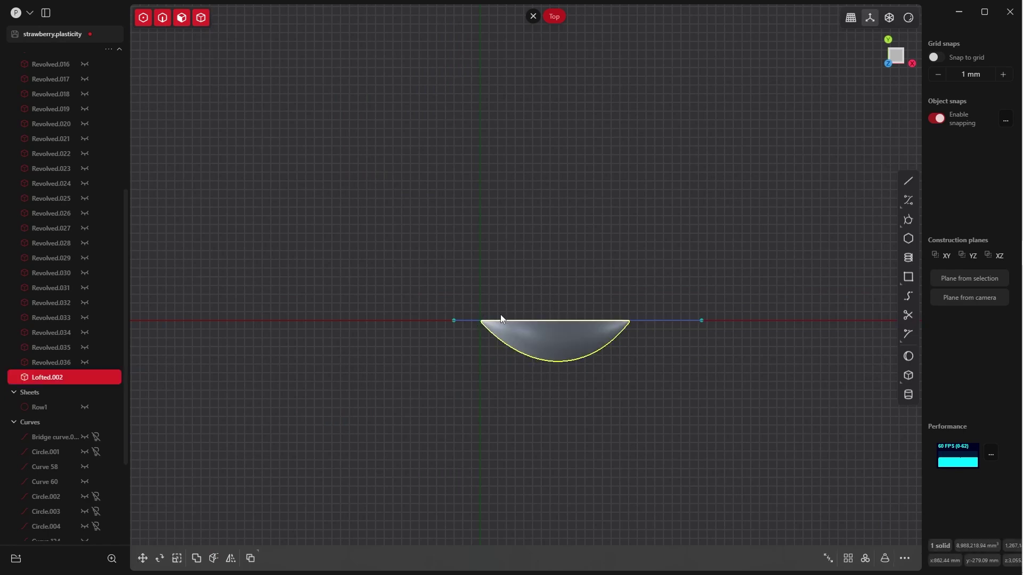
{"action": "key", "text": "alt+x"}
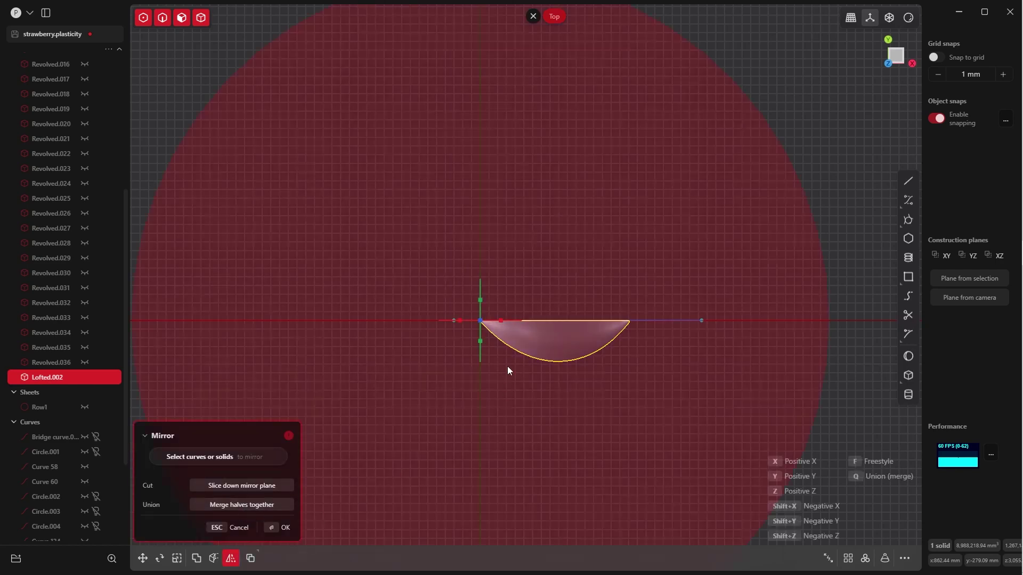
{"action": "left_click_drag", "start_coordinate": [479, 345], "coordinate": [488, 371]}
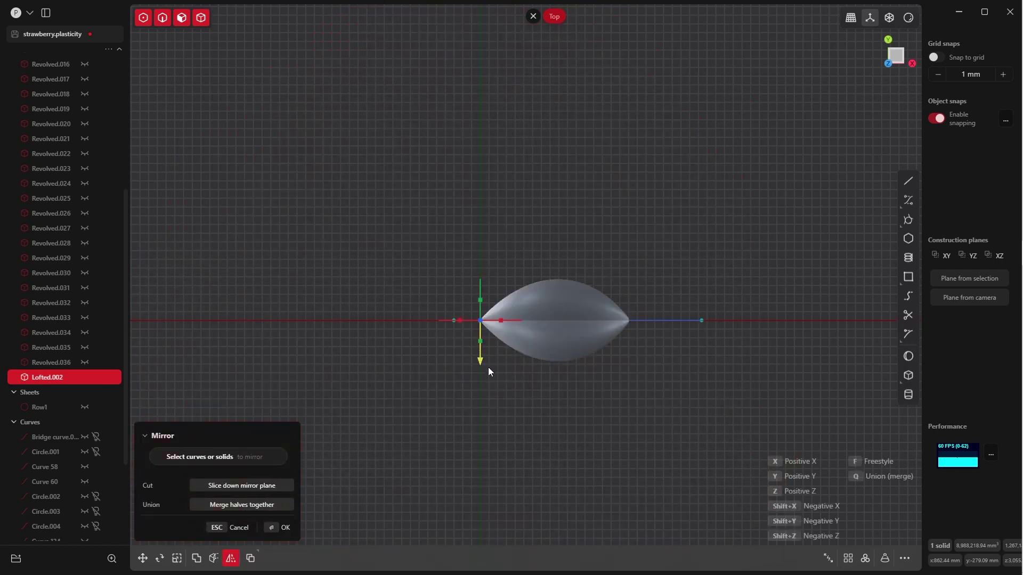
{"action": "left_click", "coordinate": [269, 529]}
{"action": "left_click", "coordinate": [561, 386]}
Examine the mirrored leaf's centre seam, tips and filleted rim from several angles
{"action": "middle_click_drag", "start_coordinate": [561, 386], "coordinate": [453, 257]}
{"action": "scroll", "coordinate": [567, 369], "scroll_direction": "up", "scroll_amount": 6}
{"action": "scroll", "coordinate": [570, 494], "scroll_direction": "up", "scroll_amount": 1}
{"action": "middle_click_drag", "start_coordinate": [555, 405], "coordinate": [533, 397], "text": "shift"}
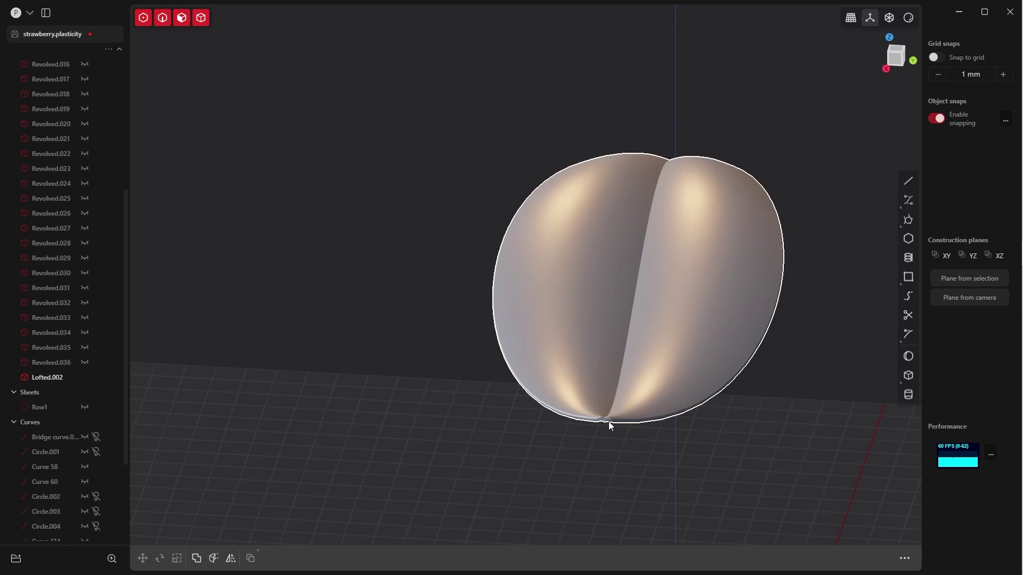
{"action": "middle_click_drag", "start_coordinate": [609, 411], "coordinate": [615, 386]}
{"action": "scroll", "coordinate": [616, 385], "scroll_direction": "up", "scroll_amount": 5}
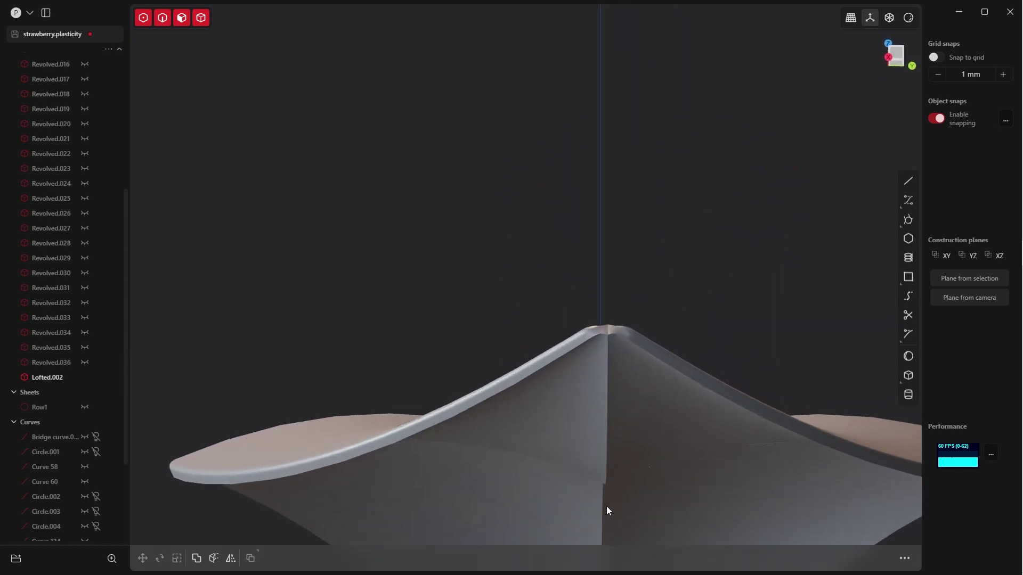
{"action": "mouse_move", "coordinate": [605, 338]}
{"action": "middle_mouse_down"}
{"action": "mouse_move", "coordinate": [618, 370]}
{"action": "mouse_move", "coordinate": [610, 281]}
{"action": "mouse_move", "coordinate": [623, 356]}
{"action": "mouse_move", "coordinate": [603, 348]}
{"action": "middle_mouse_up"}
{"action": "scroll", "coordinate": [603, 347], "scroll_direction": "down", "scroll_amount": 10}
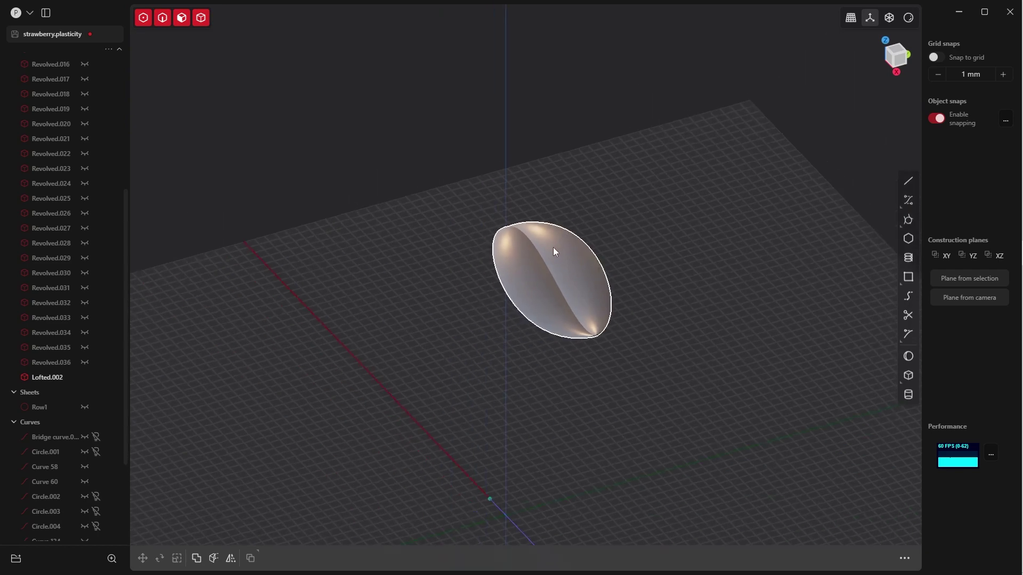
{"action": "middle_click_drag", "start_coordinate": [553, 247], "coordinate": [575, 222]}
Delete the straight cutting line lying on the ground plane along the X axis
{"action": "left_click", "coordinate": [612, 309]}
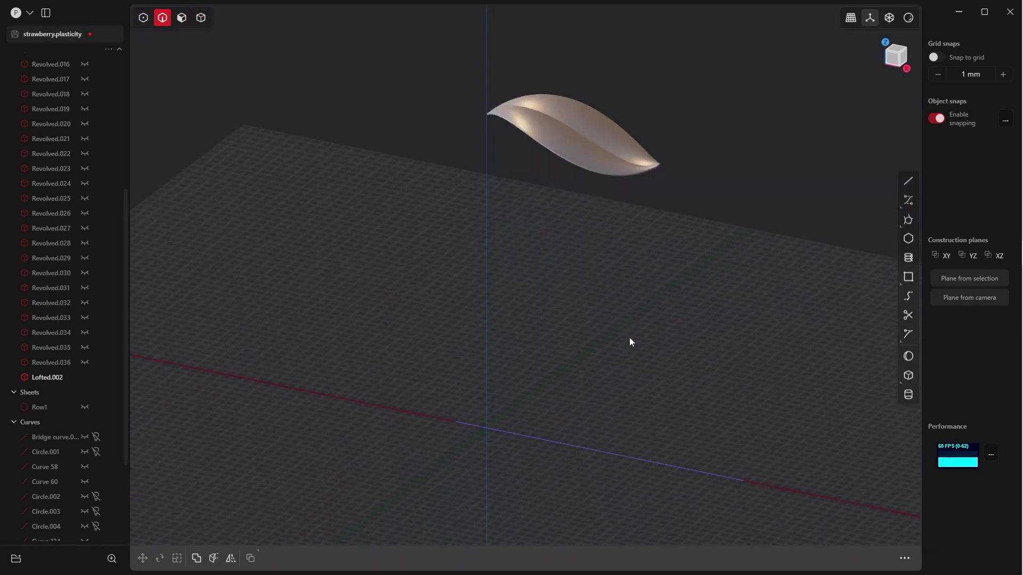
{"action": "left_click", "coordinate": [637, 459]}
{"action": "key", "text": "Delete"}
{"action": "middle_click_drag", "start_coordinate": [636, 392], "coordinate": [583, 275]}
{"action": "scroll", "coordinate": [593, 261], "scroll_direction": "down", "scroll_amount": 3}
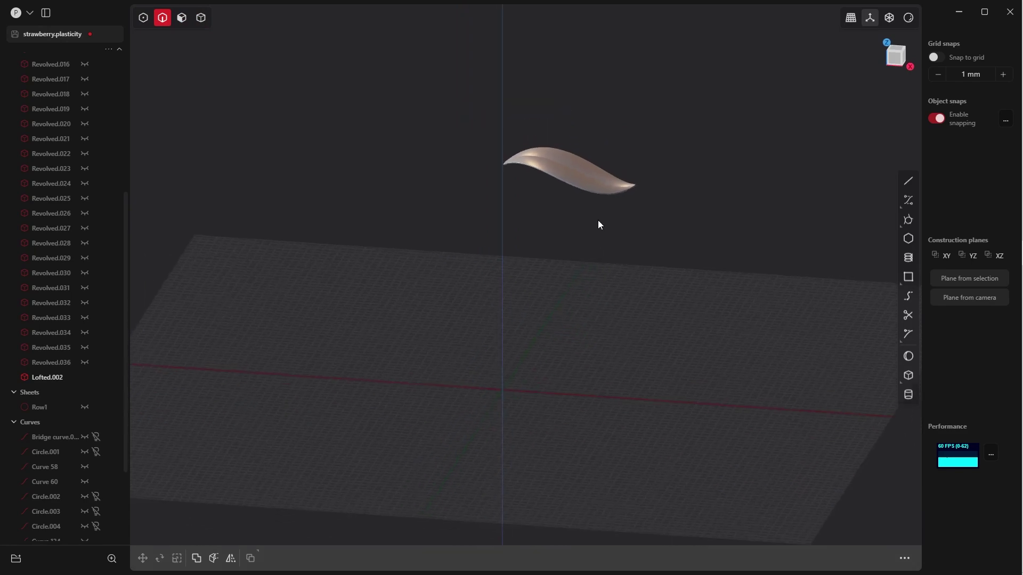
Bring back all hidden objects and select the leaf solid on top of the strawberry in the top view
{"action": "key", "text": "alt+h"}
{"action": "key", "text": "KP_7"}
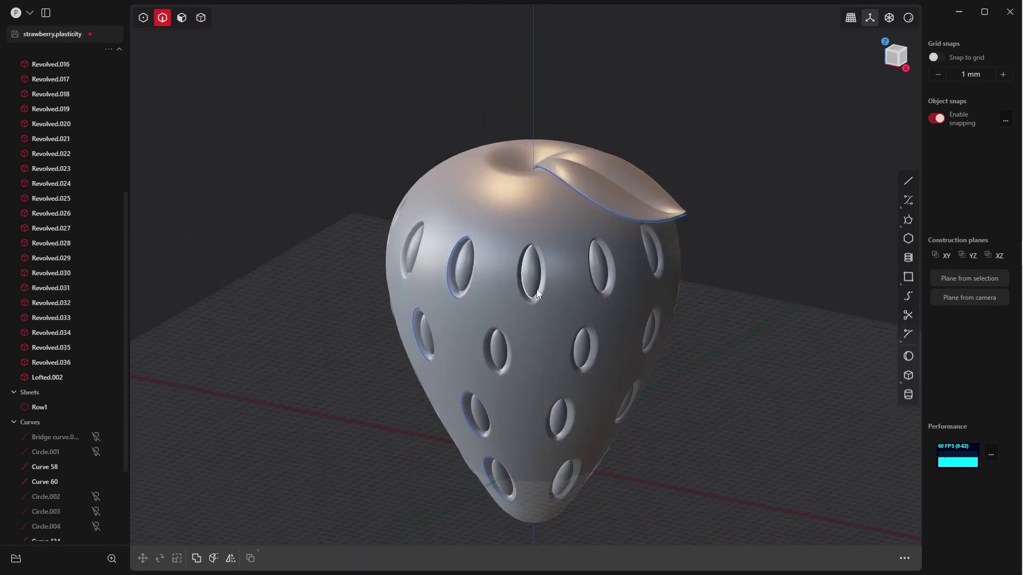
{"action": "middle_click_drag", "start_coordinate": [559, 281], "coordinate": [660, 355], "text": "shift"}
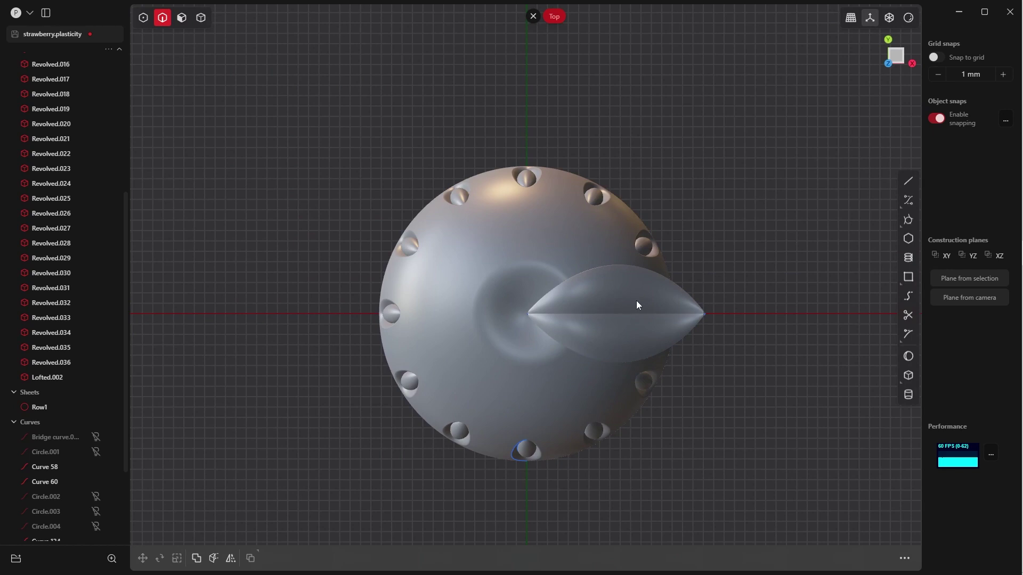
{"action": "key", "text": "q"}
{"action": "left_click", "coordinate": [571, 265]}
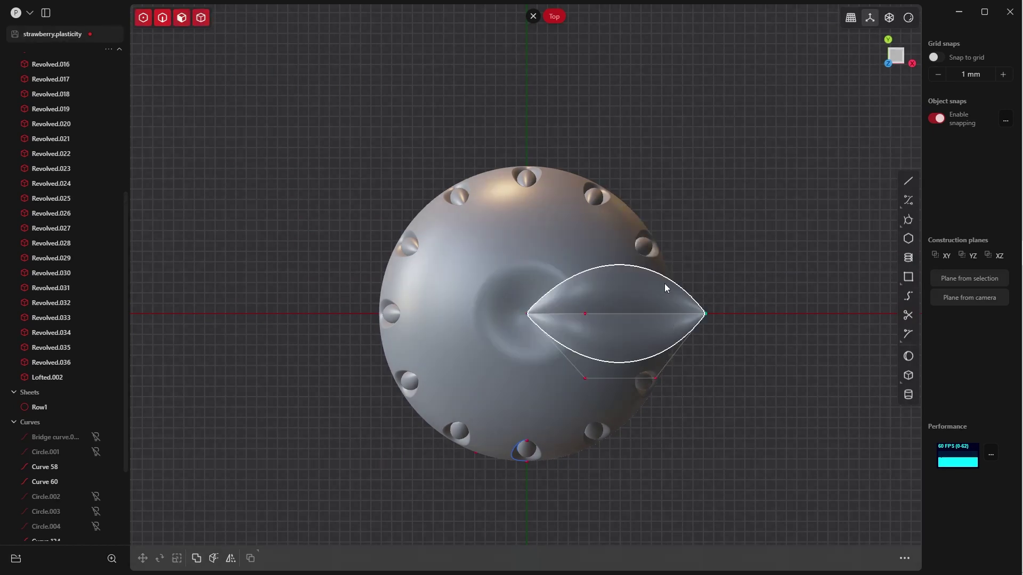
{"action": "left_click", "coordinate": [643, 286]}
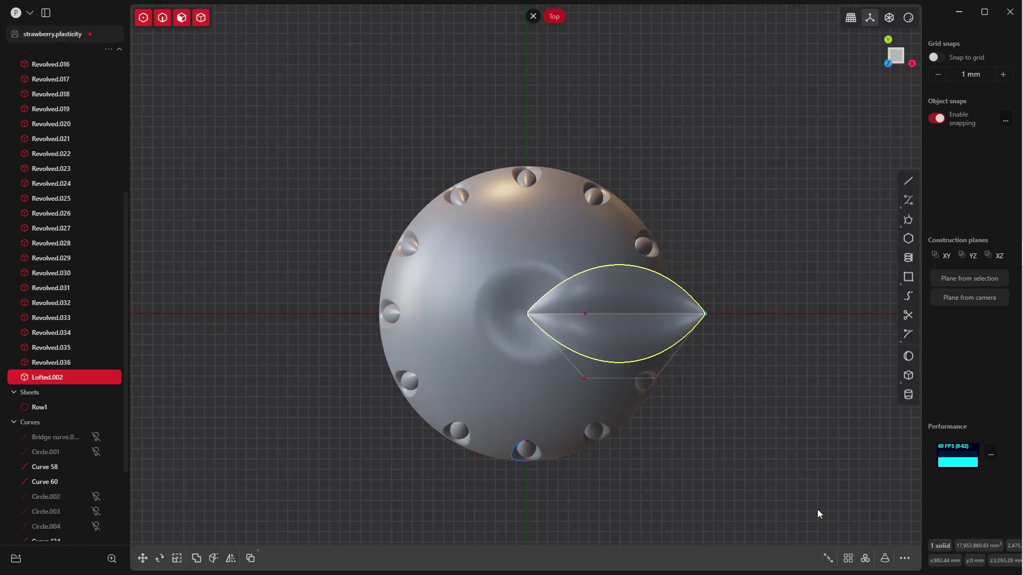
Create a radial array of the selected leaf with 5 instances over 360 degrees around the strawberry's top centre point
{"action": "left_click", "coordinate": [865, 559]}
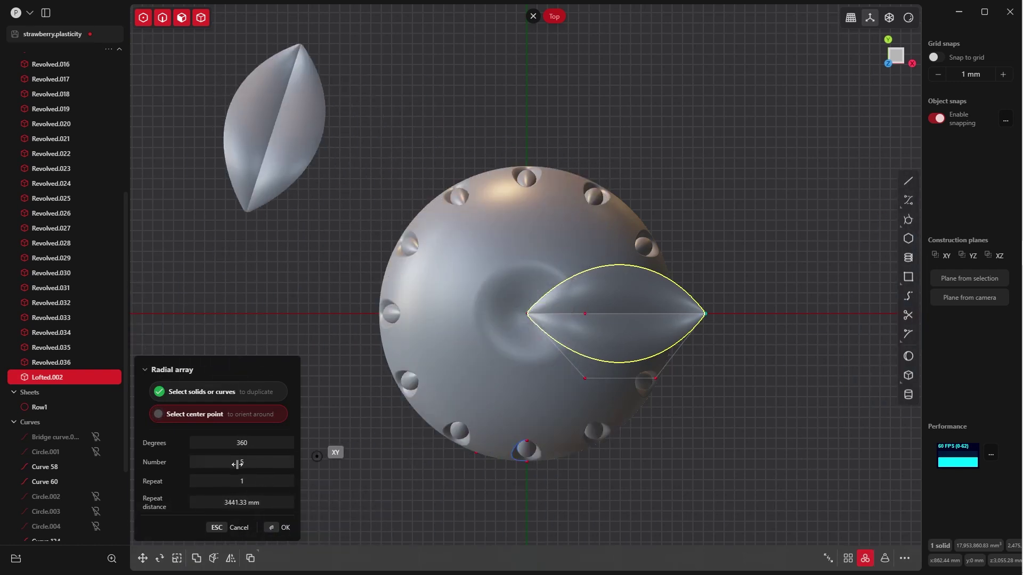
{"action": "left_click", "coordinate": [527, 314]}
{"action": "middle_click_drag", "start_coordinate": [527, 314], "coordinate": [295, 293]}
{"action": "left_click", "coordinate": [296, 293]}
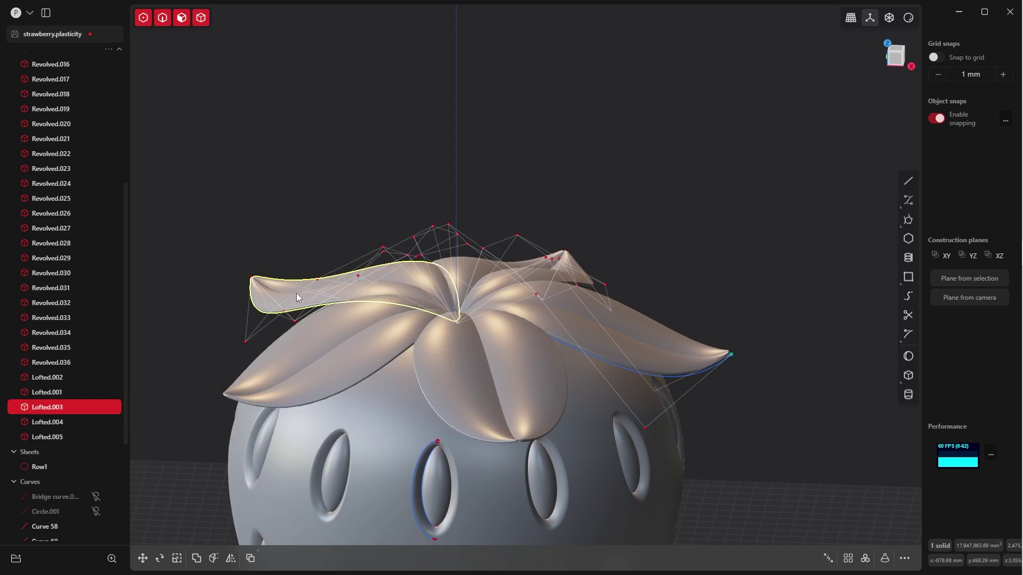
{"action": "middle_click_drag", "start_coordinate": [379, 290], "coordinate": [554, 192]}
{"action": "left_click", "coordinate": [564, 175]}
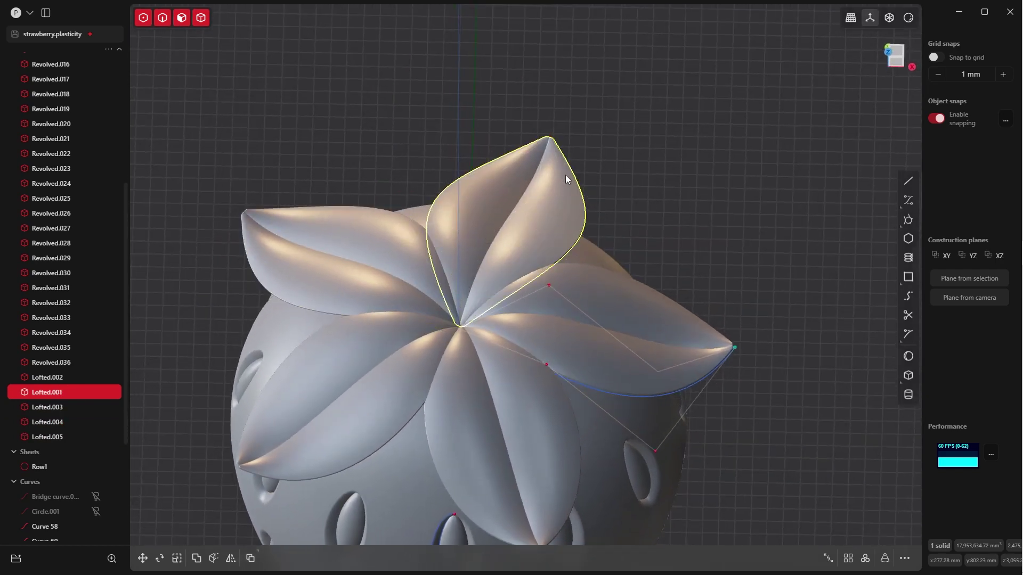
{"action": "left_click", "coordinate": [621, 337]}
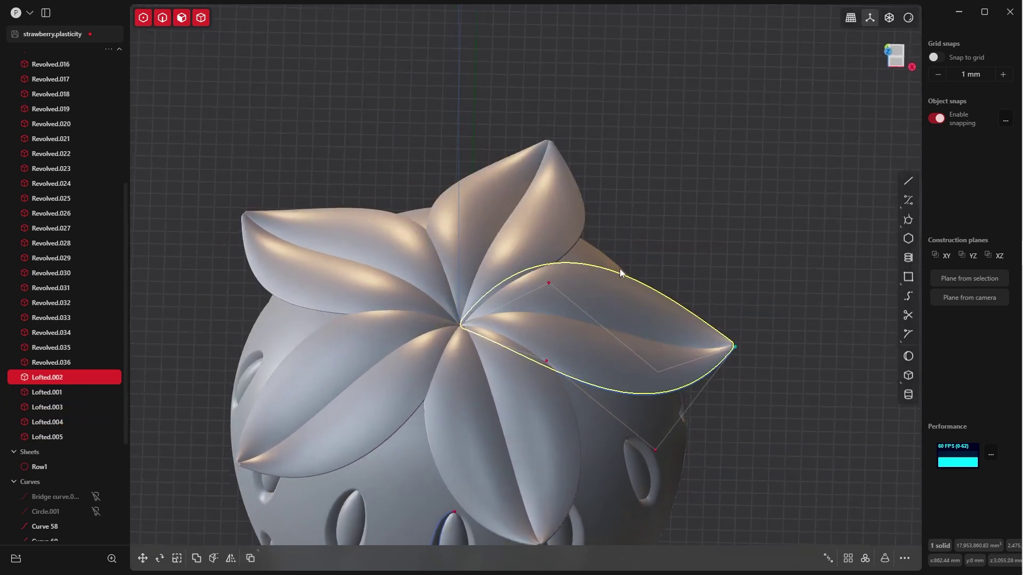
{"action": "middle_click_drag", "start_coordinate": [619, 269], "coordinate": [709, 222]}
{"action": "left_click", "coordinate": [709, 222]}
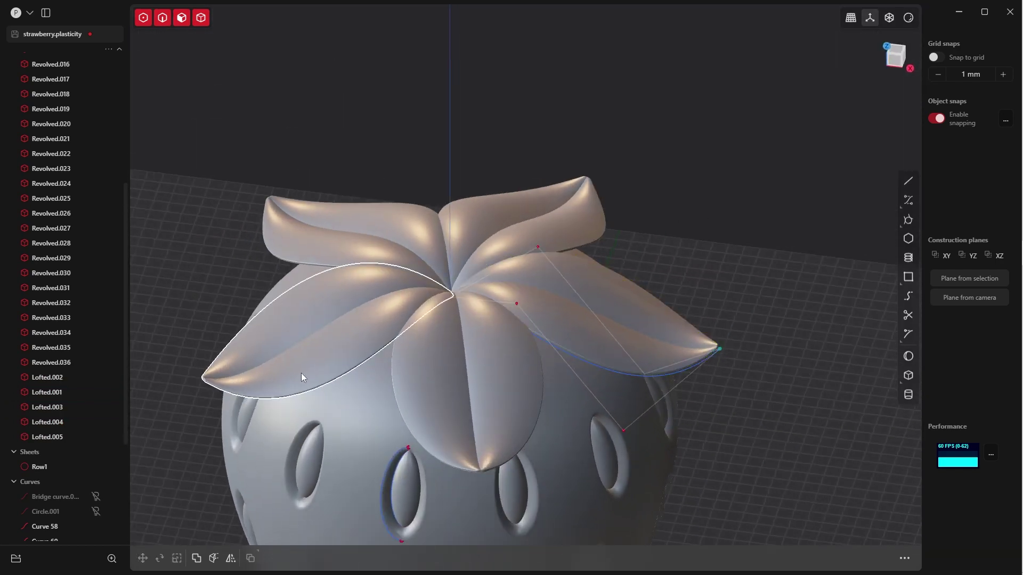
Hide all curves and examine how the leaves sit on the strawberry from several angles, including from above
{"action": "left_click", "coordinate": [96, 482]}
{"action": "middle_click_drag", "start_coordinate": [356, 401], "coordinate": [643, 228]}
{"action": "middle_click_drag", "start_coordinate": [567, 320], "coordinate": [575, 369]}
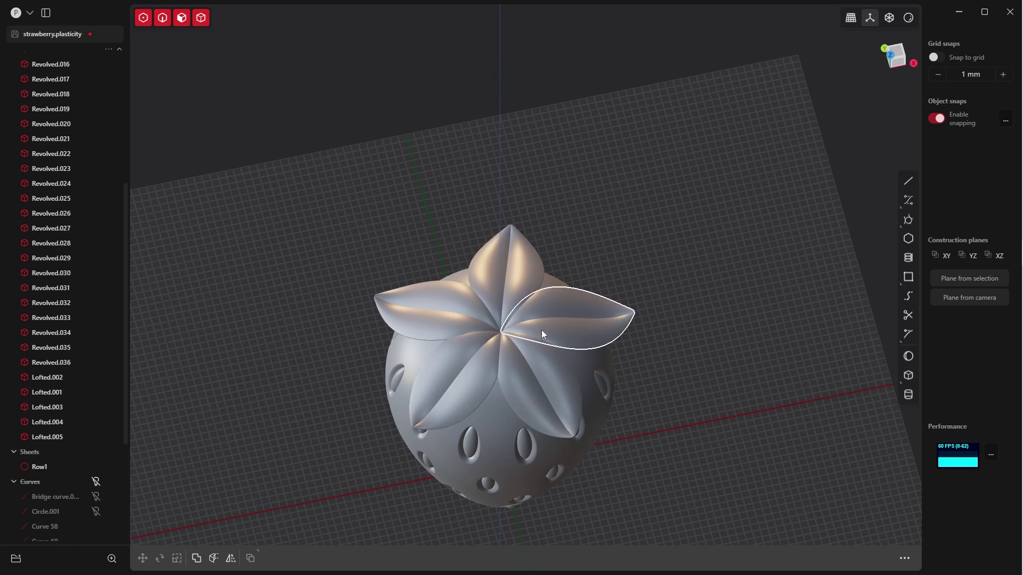
{"action": "middle_click_drag", "start_coordinate": [538, 330], "coordinate": [583, 276]}
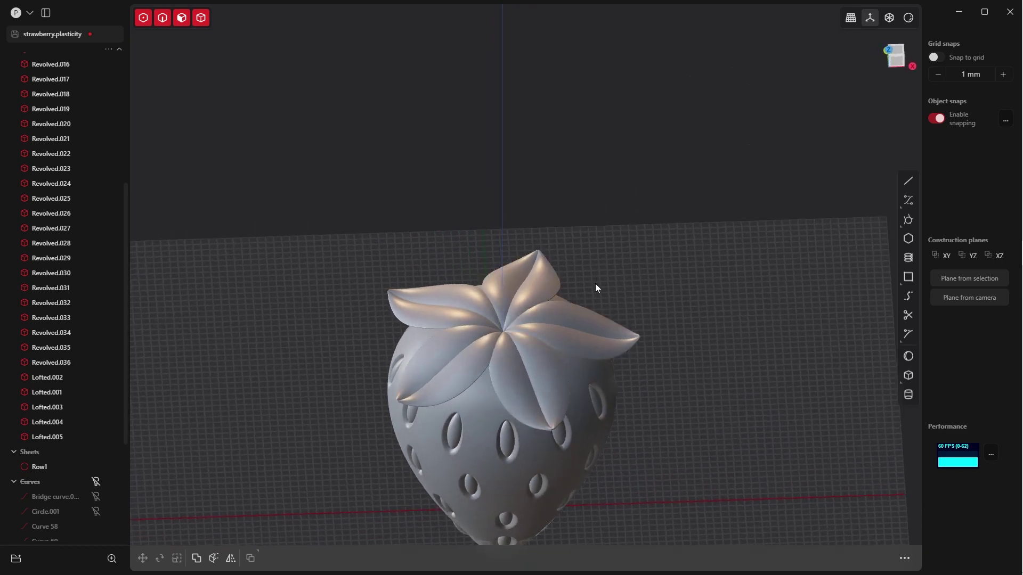
{"action": "left_click", "coordinate": [549, 394]}
{"action": "key", "text": "KP_7"}
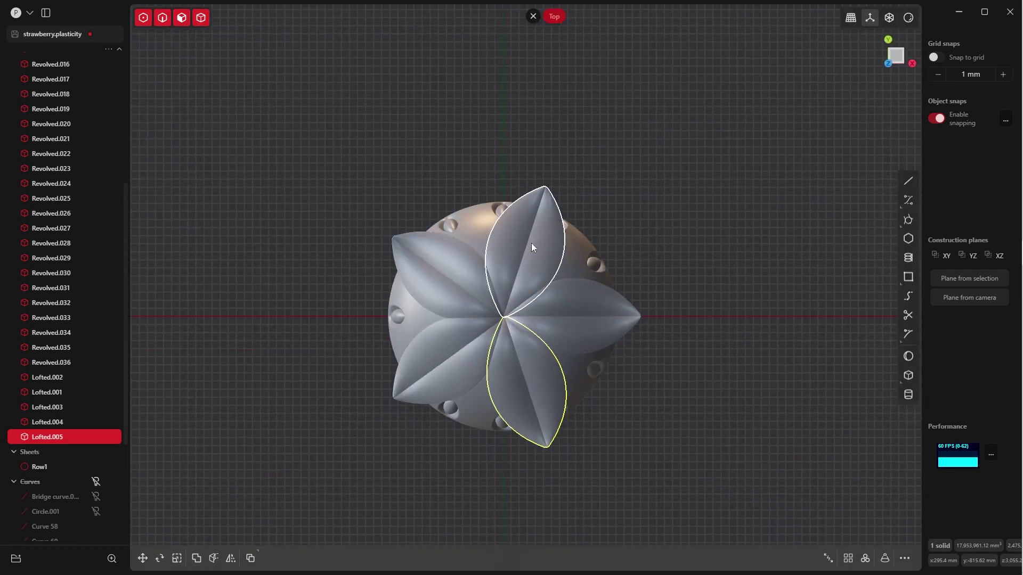
{"action": "middle_click_drag", "start_coordinate": [505, 383], "coordinate": [612, 208], "text": "shift"}
{"action": "middle_click_drag", "start_coordinate": [544, 247], "coordinate": [549, 193]}
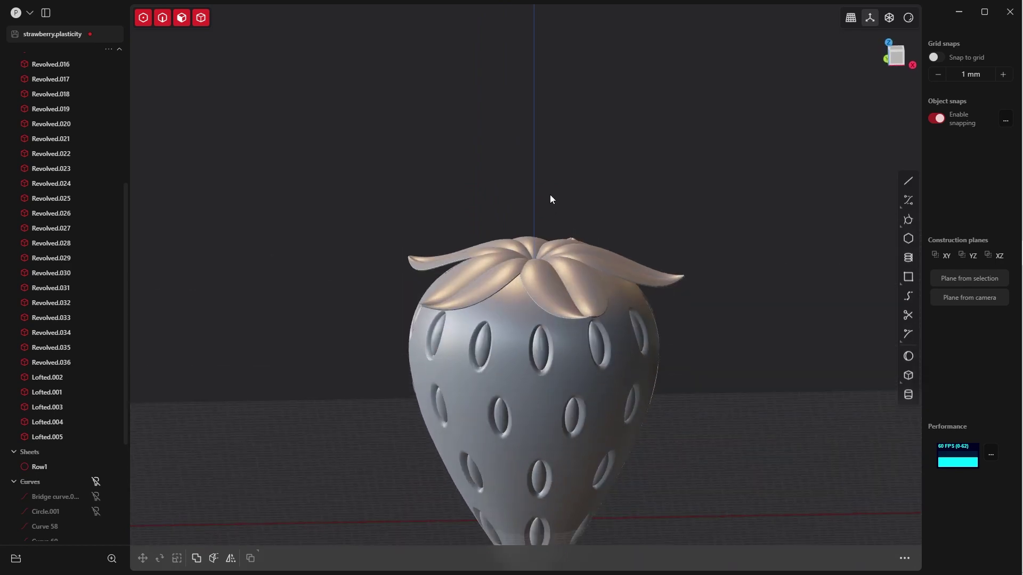
In the front view, draw a three-point stem curve about 1,679 mm long above the leaves and show all curves again
{"action": "key", "text": "grave"}
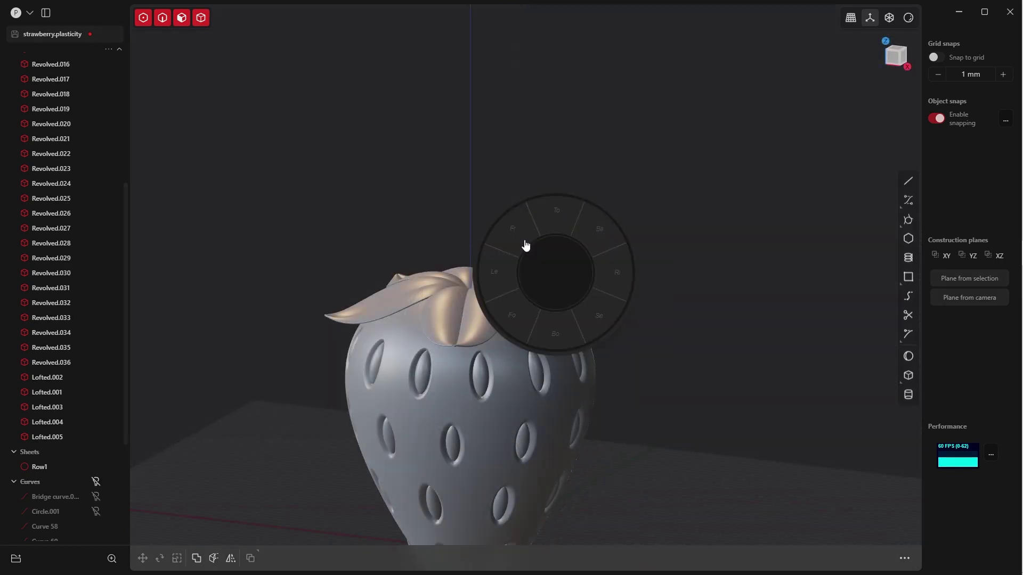
{"action": "left_click", "coordinate": [524, 243]}
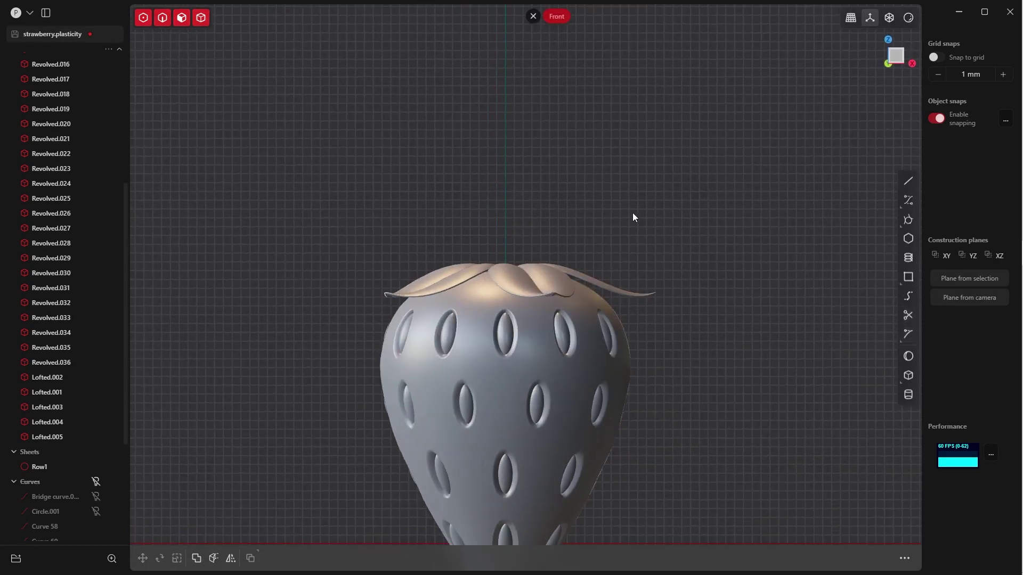
{"action": "key", "text": "p"}
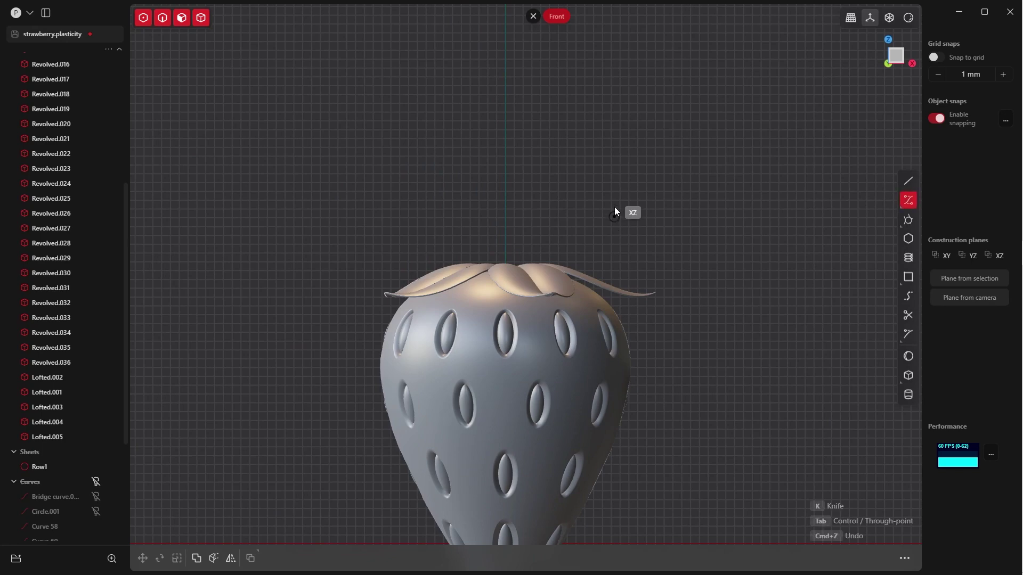
{"action": "left_click", "coordinate": [481, 176]}
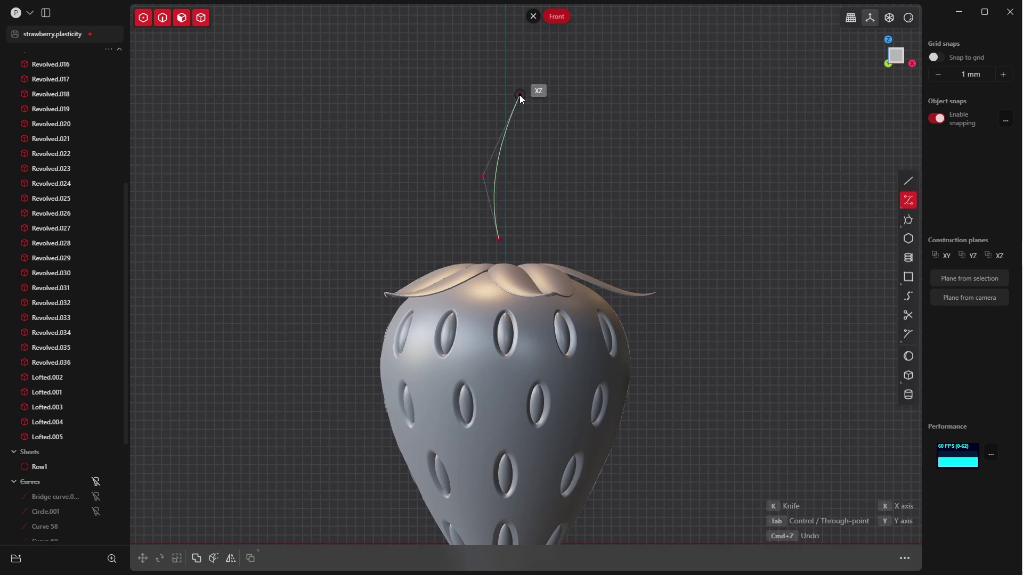
{"action": "left_click", "coordinate": [520, 94]}
{"action": "key", "text": "Return"}
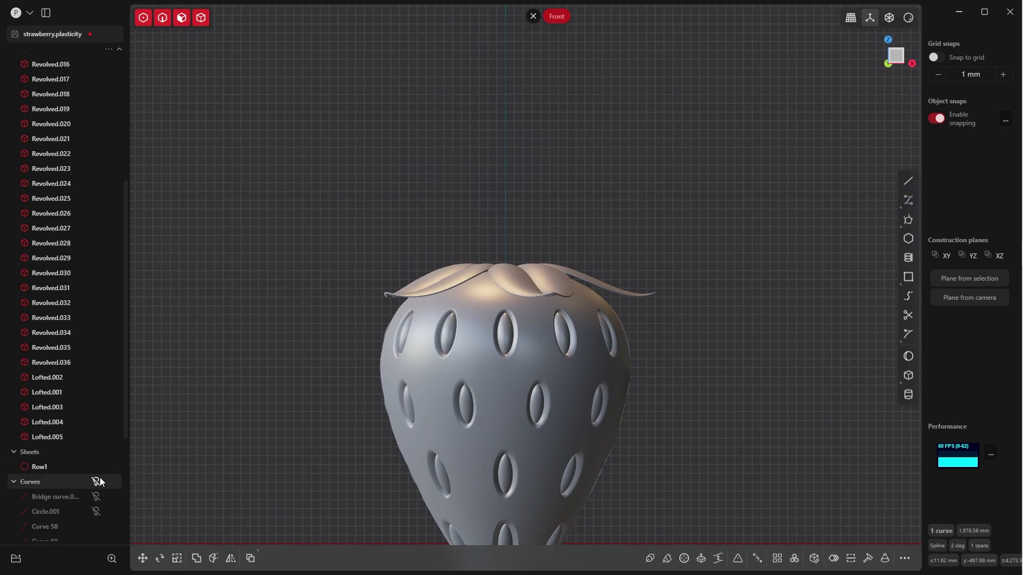
{"action": "left_click", "coordinate": [96, 481]}
Move the stem curve's middle control point by -263.35, 0, 188.11 mm and its upper endpoint by -222.31, 0, -188.11 mm
{"action": "scroll", "coordinate": [612, 127], "scroll_direction": "up", "scroll_amount": 5}
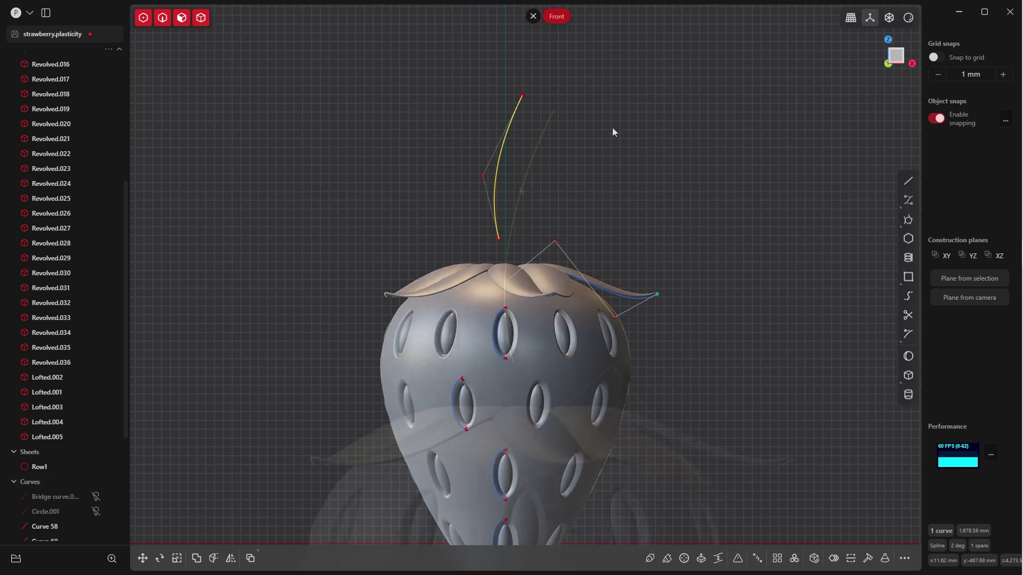
{"action": "left_click", "coordinate": [500, 249]}
{"action": "key", "text": "g"}
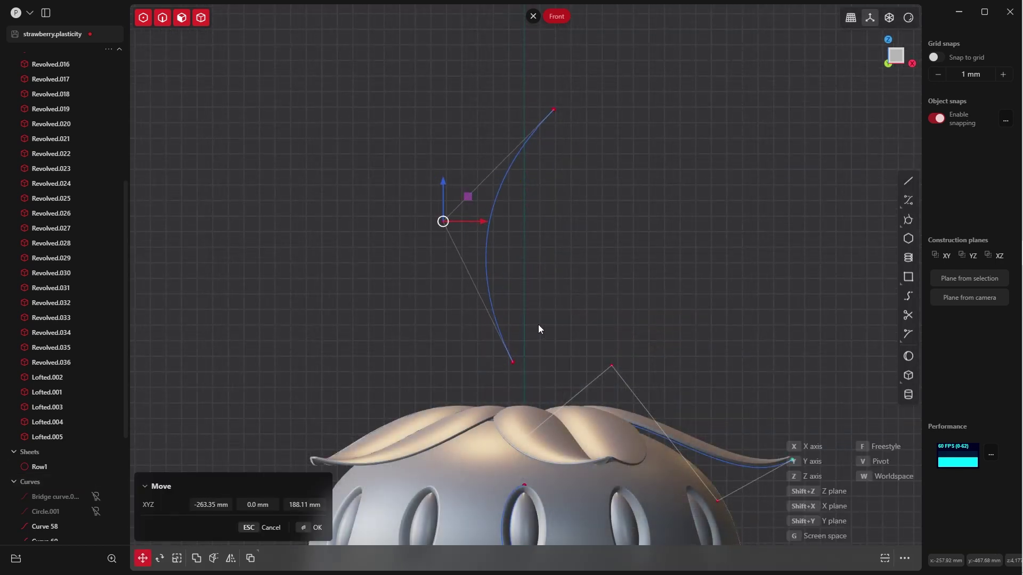
{"action": "left_click", "coordinate": [310, 531]}
{"action": "left_click", "coordinate": [554, 110]}
{"action": "key", "text": "g"}
{"action": "left_click", "coordinate": [519, 212]}
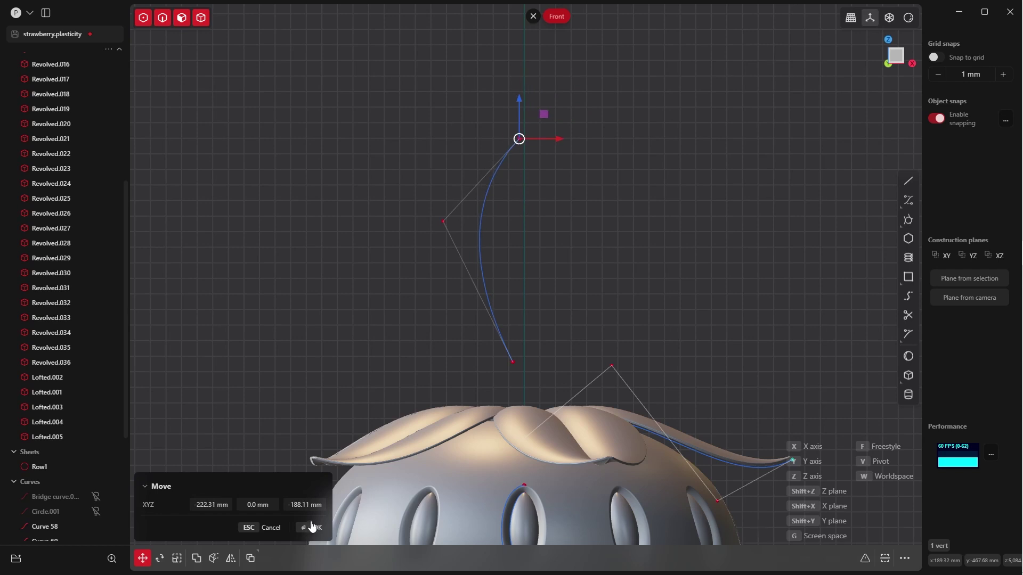
{"action": "left_click", "coordinate": [311, 527]}
Lower the stem curve's bottom endpoint to just above the leaves and move its middle control point by -44.46, 0, -171.01 mm
{"action": "left_click", "coordinate": [513, 362]}
{"action": "key", "text": "g"}
{"action": "left_click", "coordinate": [539, 392]}
{"action": "left_click", "coordinate": [311, 532]}
{"action": "left_click_drag", "start_coordinate": [424, 210], "coordinate": [478, 246]}
{"action": "key", "text": "g"}
{"action": "left_click", "coordinate": [471, 273]}
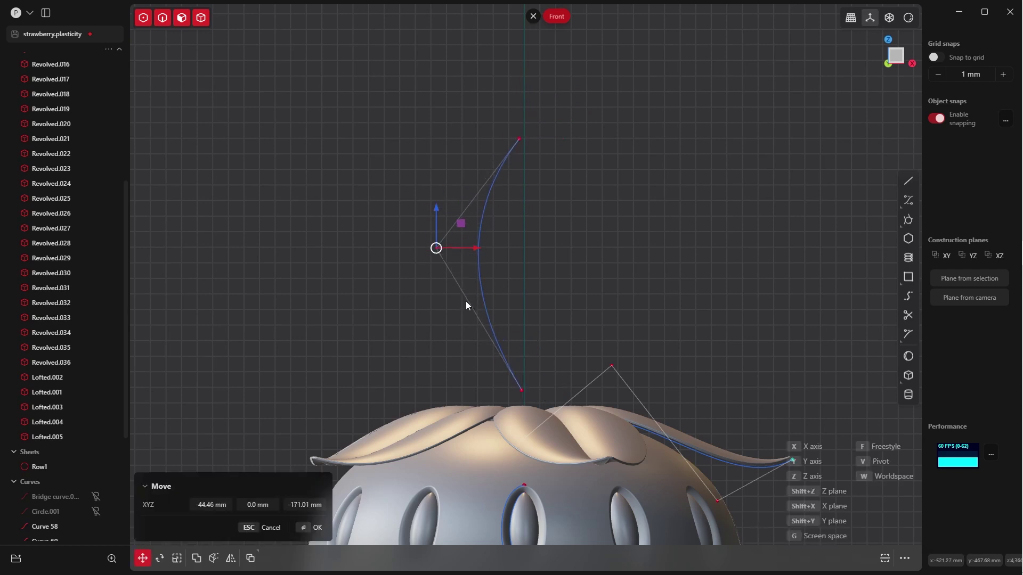
{"action": "left_click", "coordinate": [310, 529]}
Shift the stem curve's upper endpoint slightly down and sideways, just past the vertical axis on the side away from the bend
{"action": "left_click_drag", "start_coordinate": [501, 128], "coordinate": [566, 157]}
{"action": "key", "text": "g"}
{"action": "left_click", "coordinate": [586, 166]}
{"action": "left_click", "coordinate": [311, 530]}
{"action": "middle_click_drag", "start_coordinate": [618, 260], "coordinate": [618, 280], "text": "ctrl"}
{"action": "middle_click_drag", "start_coordinate": [618, 281], "coordinate": [592, 260], "text": "shift"}
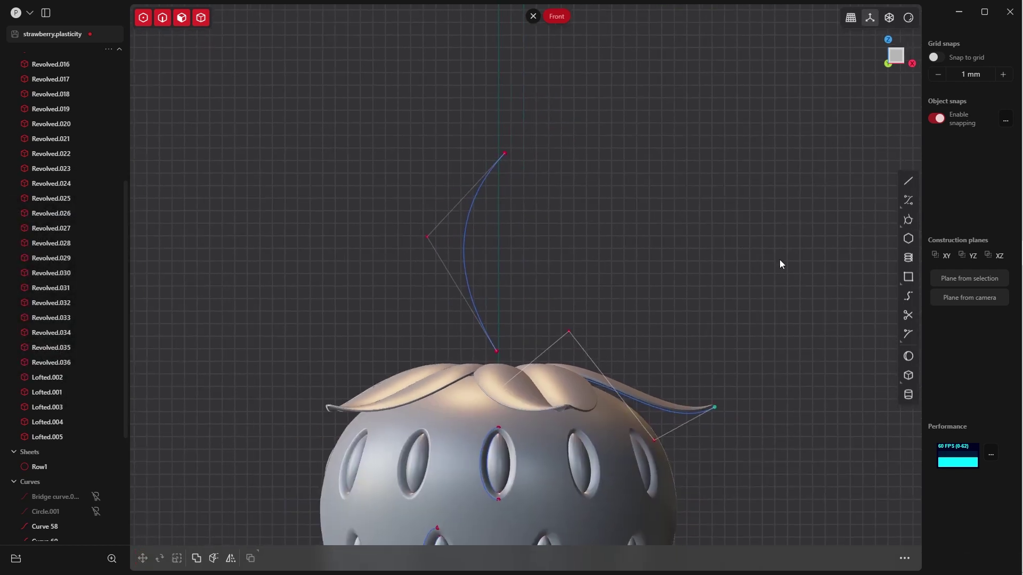
Isolate the stem curve by hiding all other objects
{"action": "middle_click_drag", "start_coordinate": [817, 219], "coordinate": [536, 181]}
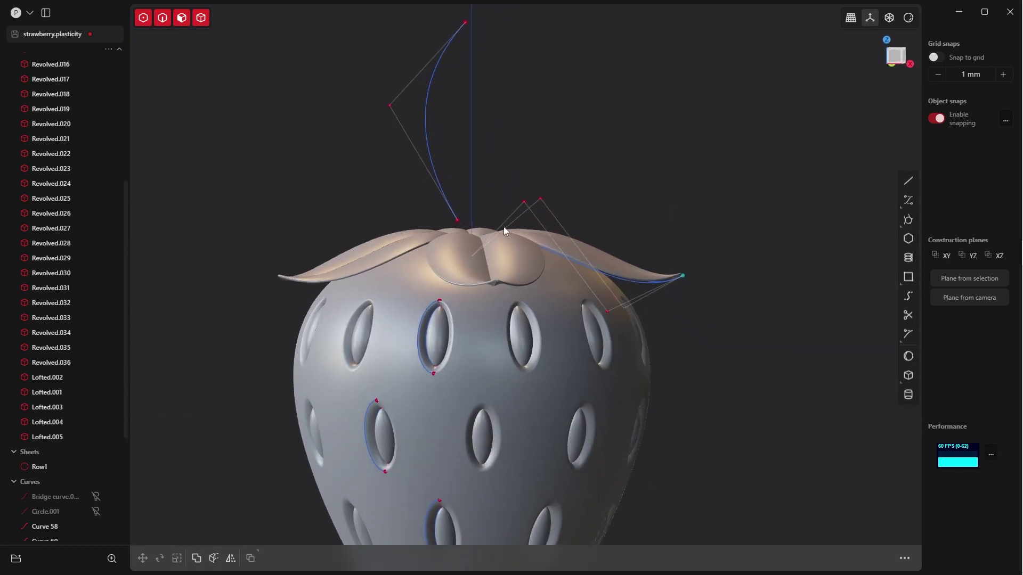
{"action": "left_click", "coordinate": [430, 158]}
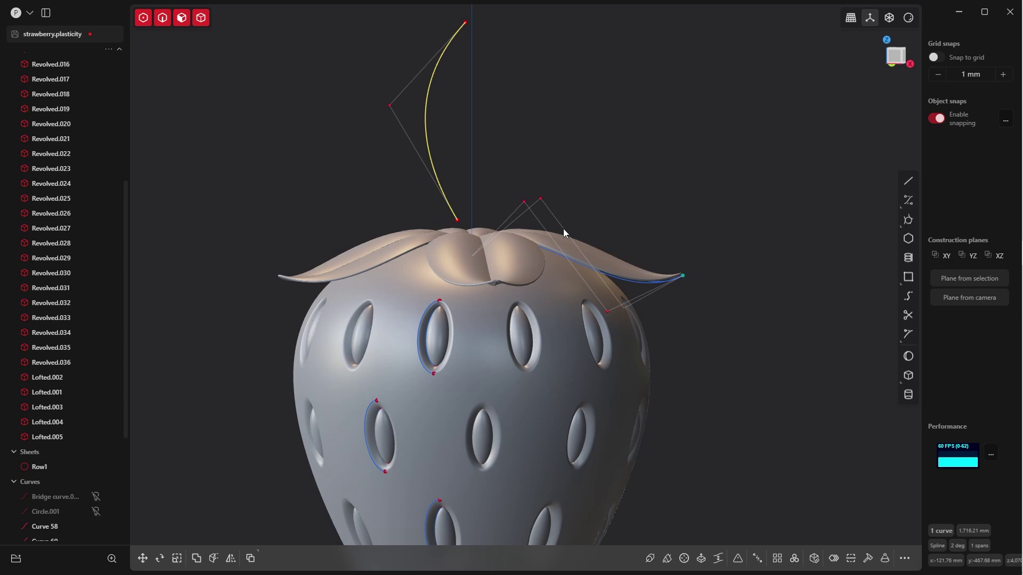
{"action": "key", "text": "shift+h"}
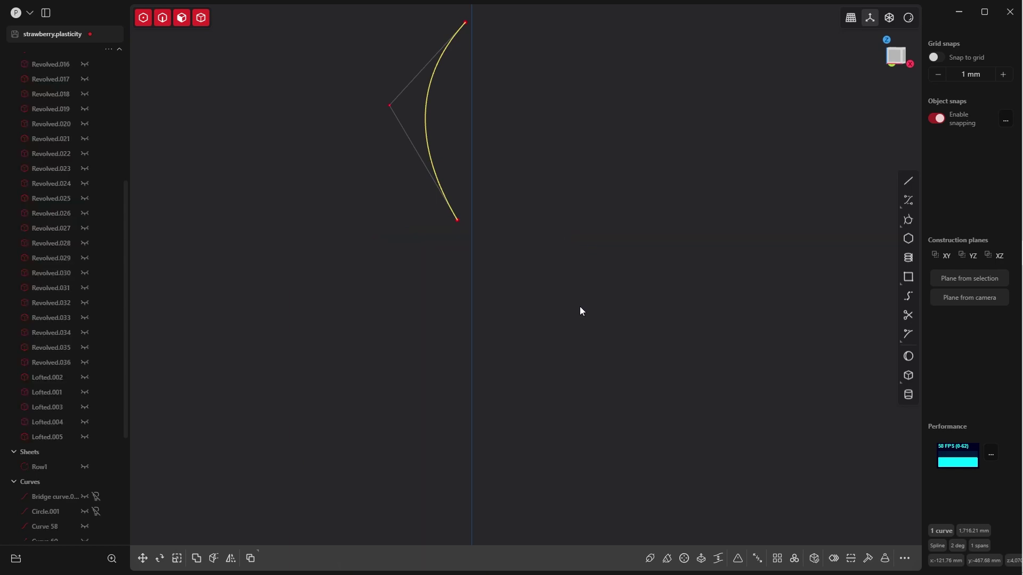
{"action": "key", "text": "grave"}
{"action": "mouse_move", "coordinate": [558, 247]}
{"action": "middle_mouse_down", "text": "shift"}
{"action": "mouse_move", "coordinate": [556, 178]}
{"action": "mouse_move", "coordinate": [568, 232]}
{"action": "middle_mouse_up", "text": "shift"}
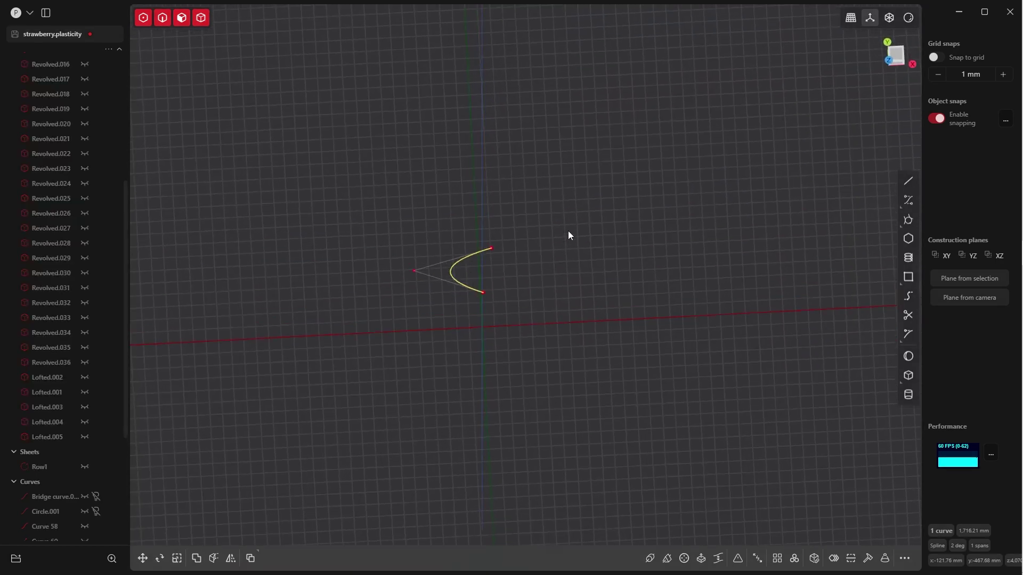
{"action": "key", "text": "grave"}
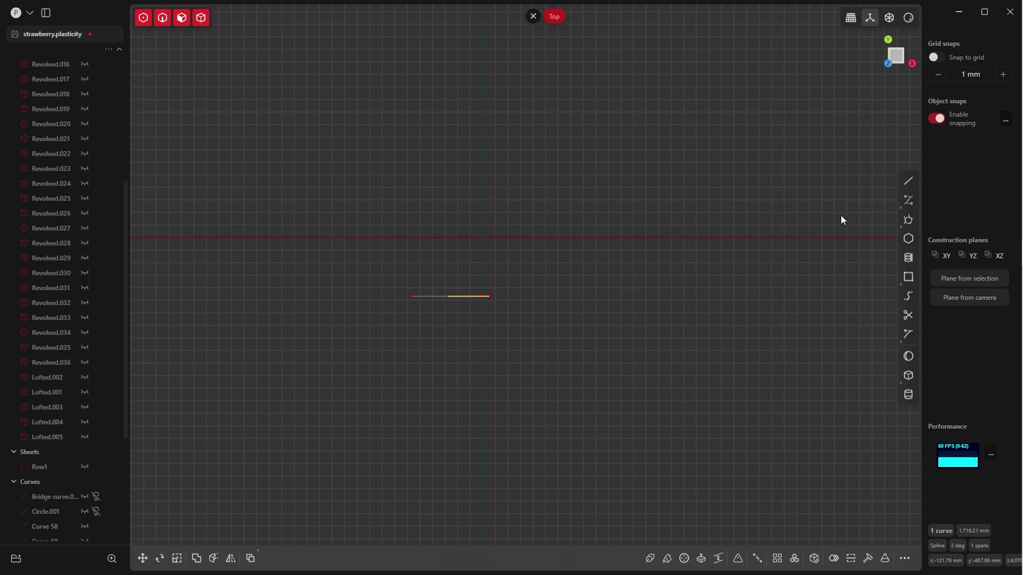
{"action": "mouse_move", "coordinate": [909, 219]}
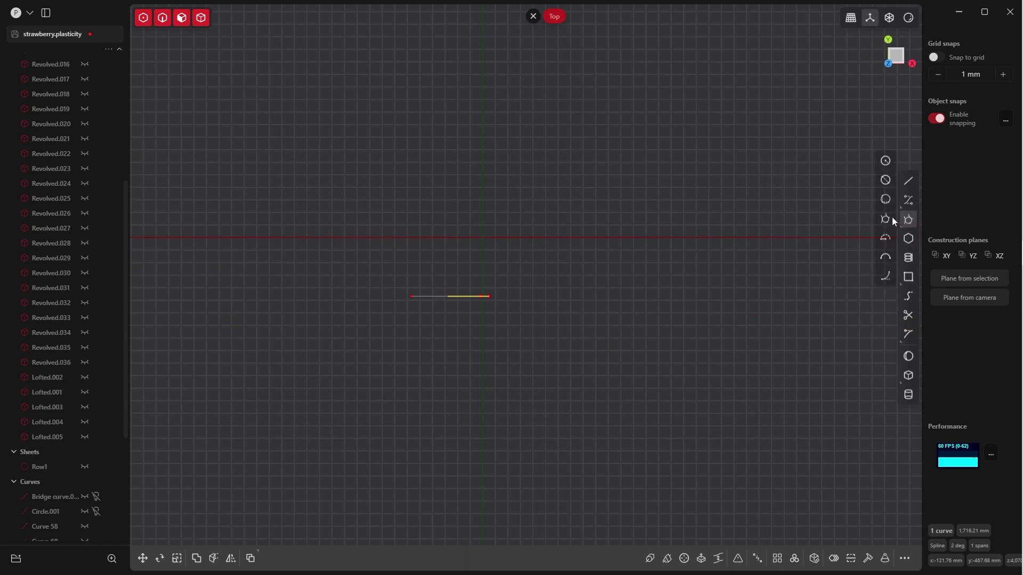
{"action": "left_click", "coordinate": [885, 181]}
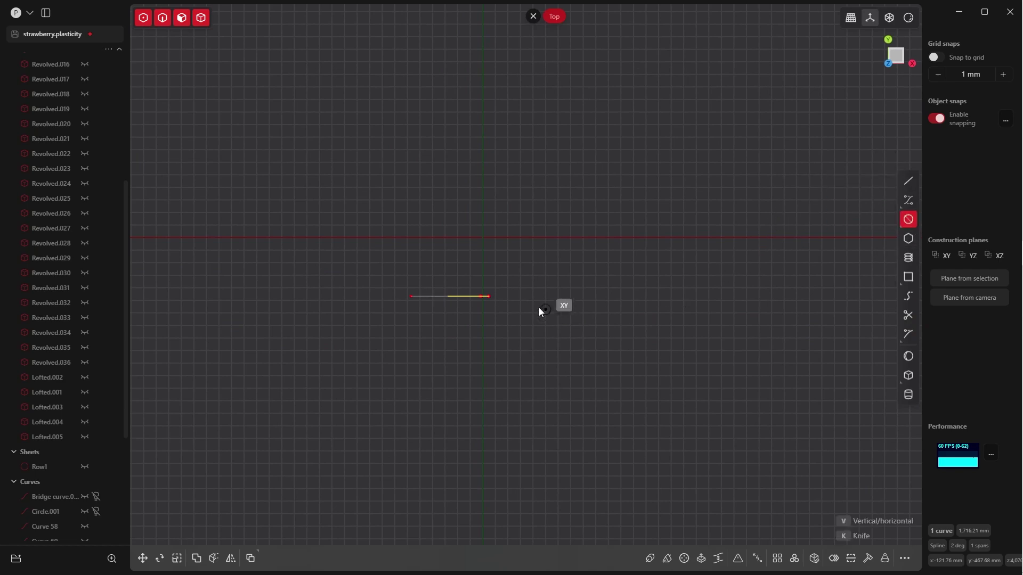
{"action": "mouse_move", "coordinate": [533, 283]}
{"action": "middle_mouse_down"}
{"action": "mouse_move", "coordinate": [513, 203]}
{"action": "mouse_move", "coordinate": [526, 231]}
{"action": "mouse_move", "coordinate": [521, 269]}
{"action": "middle_mouse_up"}
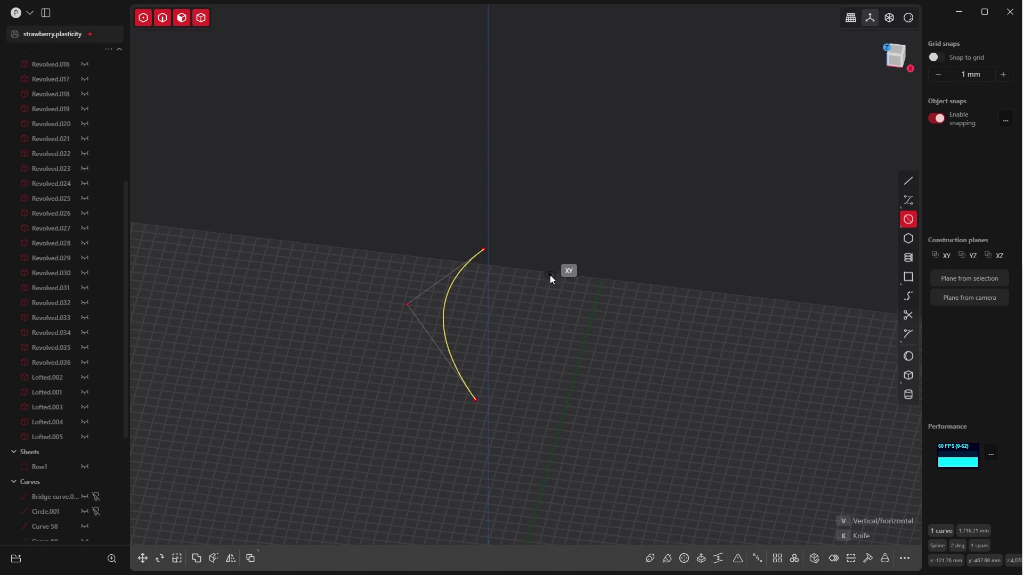
{"action": "key", "text": "Escape"}
From the top view, draw a two-point circle of about 158 mm radius starting at the stem curve's upper endpoint
{"action": "key", "text": "grave"}
{"action": "left_click", "coordinate": [557, 234]}
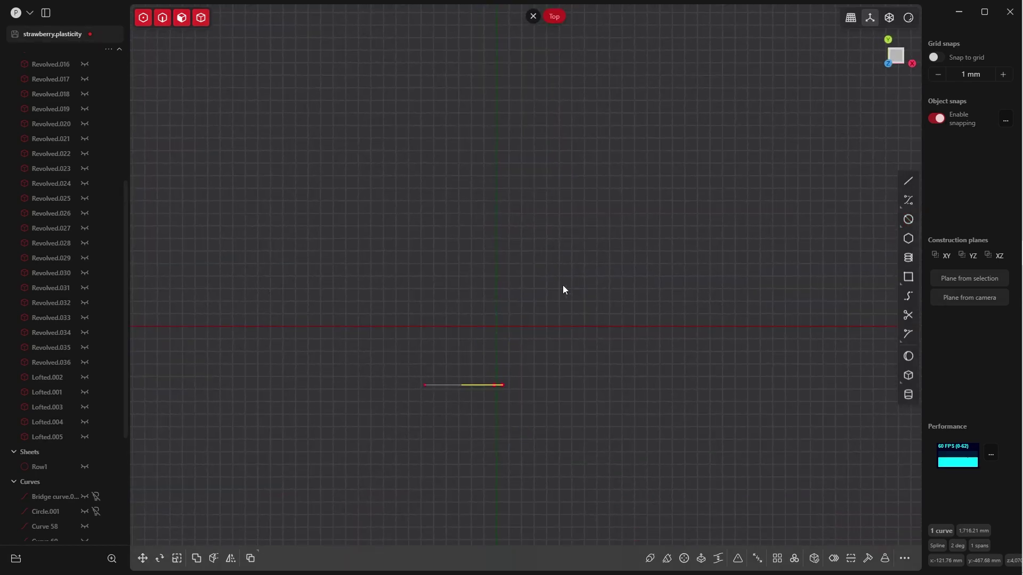
{"action": "left_click", "coordinate": [908, 219]}
{"action": "scroll", "coordinate": [533, 392], "scroll_direction": "up", "scroll_amount": 3}
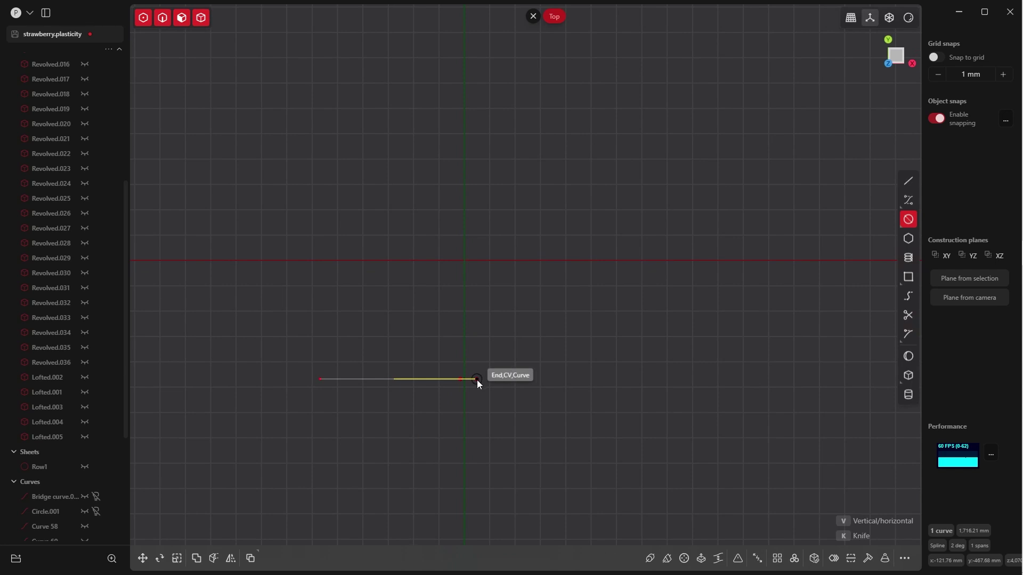
{"action": "left_click", "coordinate": [477, 379]}
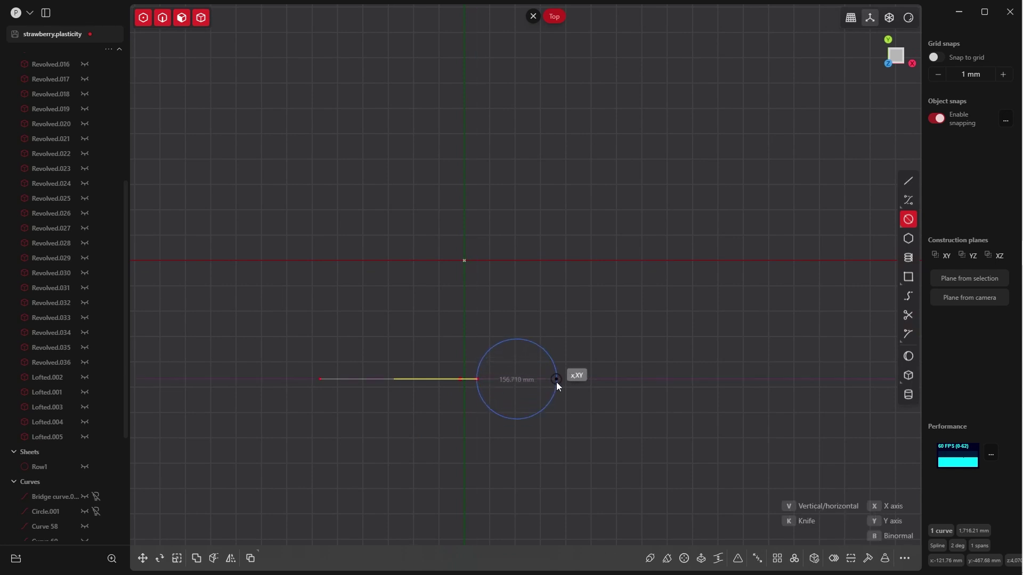
{"action": "left_click", "coordinate": [556, 381]}
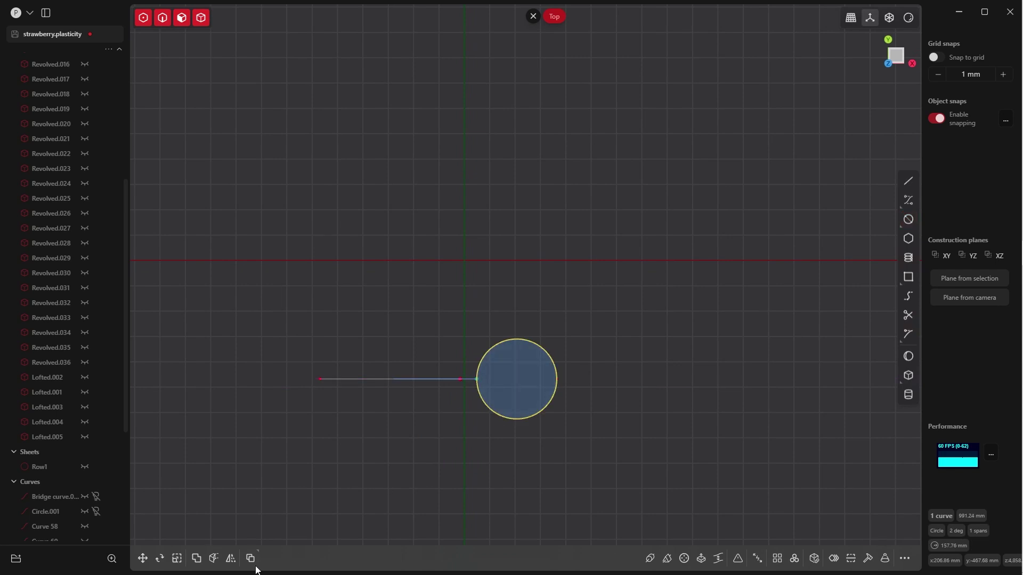
Draw a smaller two-point circle of about 94 mm radius, tilted, starting at the stem curve's lower endpoint
{"action": "middle_click_drag", "start_coordinate": [433, 441], "coordinate": [441, 290]}
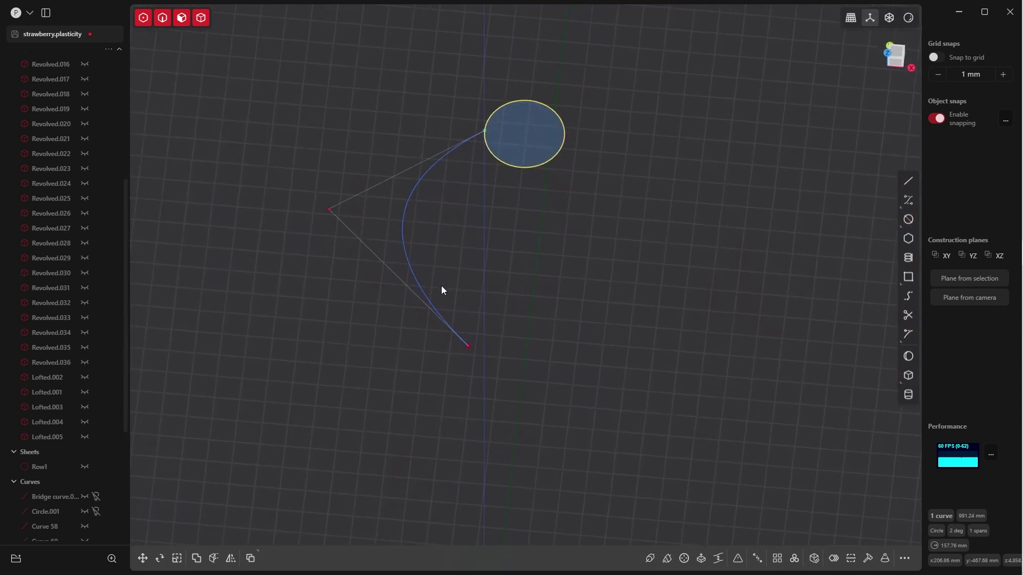
{"action": "left_click", "coordinate": [907, 219]}
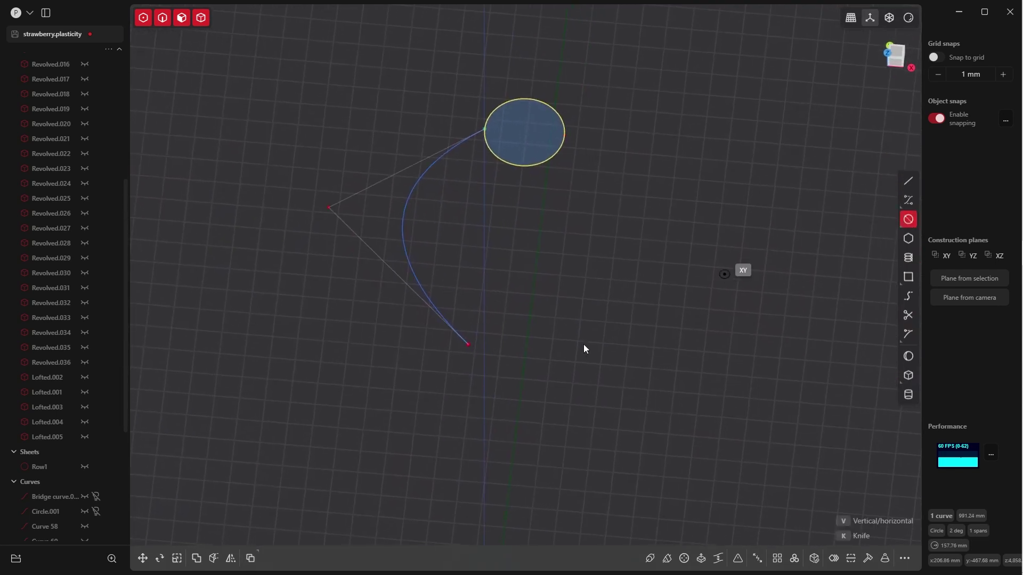
{"action": "left_click", "coordinate": [468, 344]}
{"action": "middle_click_drag", "start_coordinate": [488, 344], "coordinate": [550, 316]}
{"action": "left_click", "coordinate": [514, 278]}
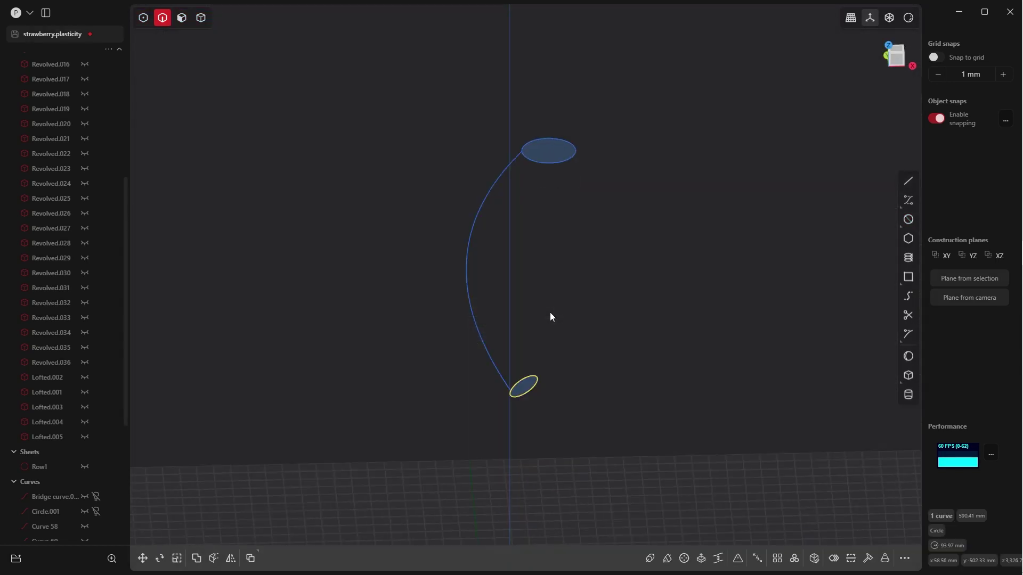
{"action": "left_click", "coordinate": [538, 343]}
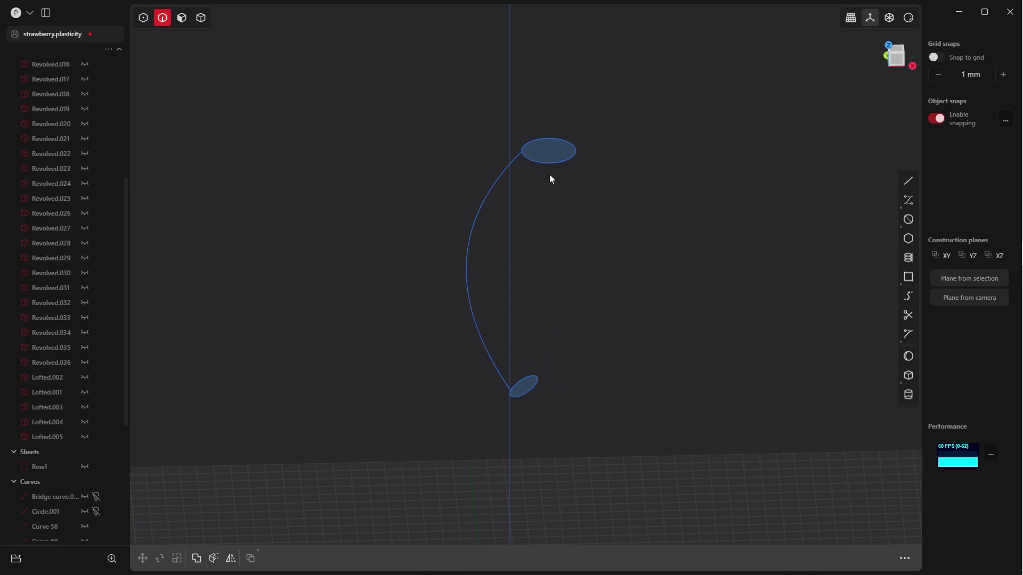
{"action": "left_click", "coordinate": [530, 394]}
{"action": "mouse_move", "coordinate": [537, 378]}
{"action": "middle_mouse_down"}
{"action": "mouse_move", "coordinate": [542, 428]}
{"action": "mouse_move", "coordinate": [541, 367]}
{"action": "middle_mouse_up"}
{"action": "left_click", "coordinate": [555, 300]}
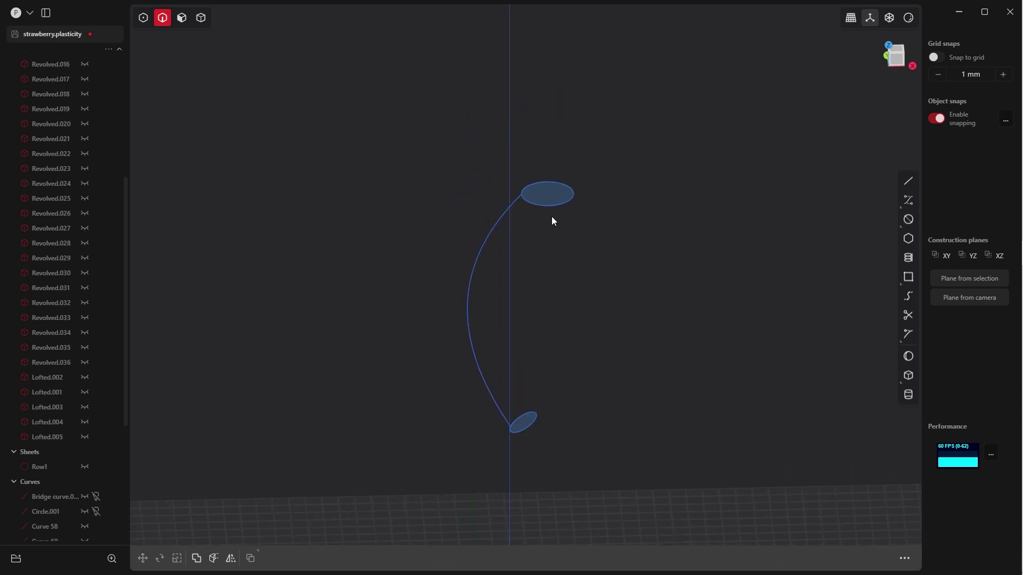
{"action": "left_click", "coordinate": [553, 206]}
{"action": "left_click", "coordinate": [533, 422], "text": "shift"}
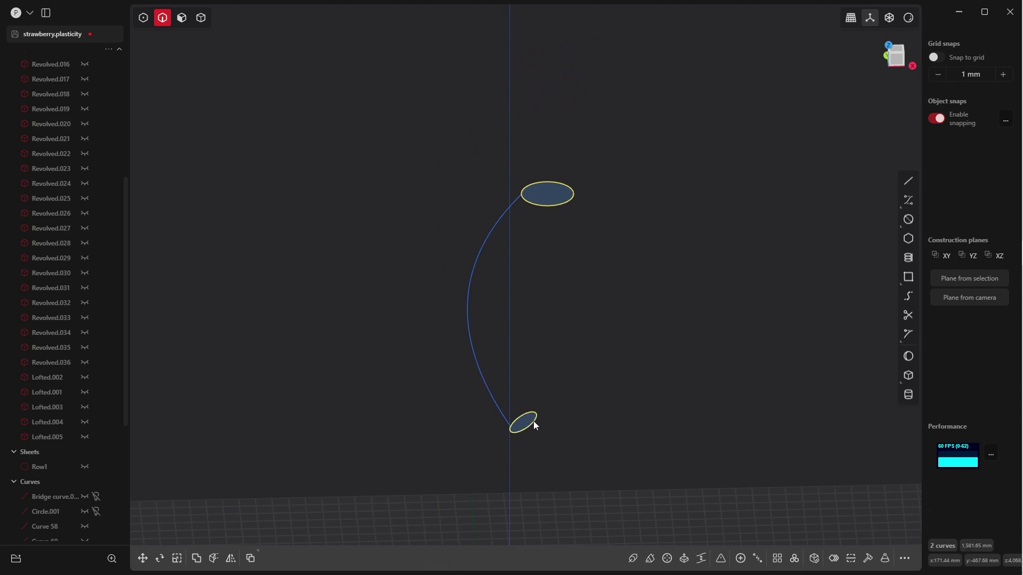
{"action": "key", "text": "l"}
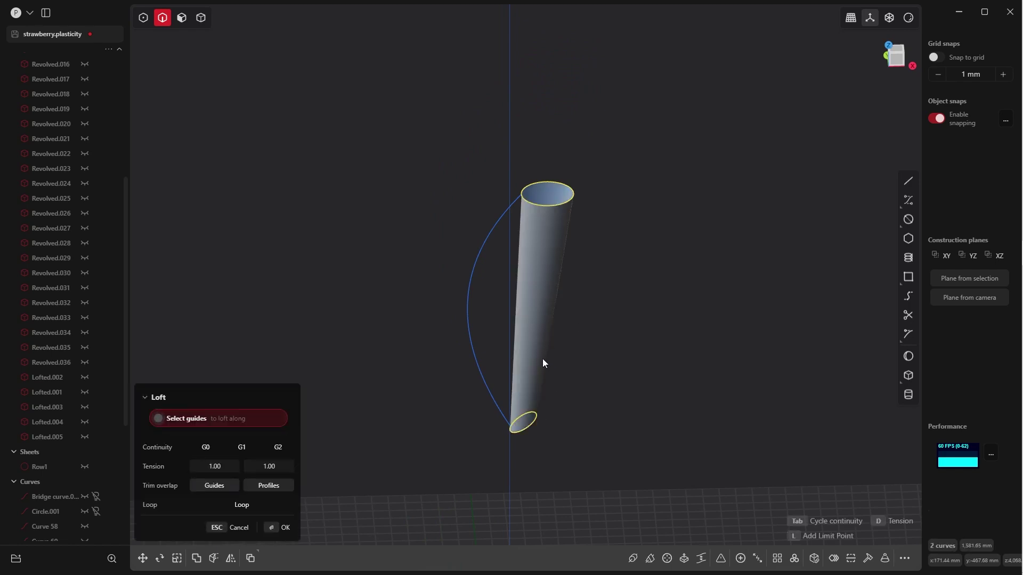
{"action": "left_click", "coordinate": [467, 326]}
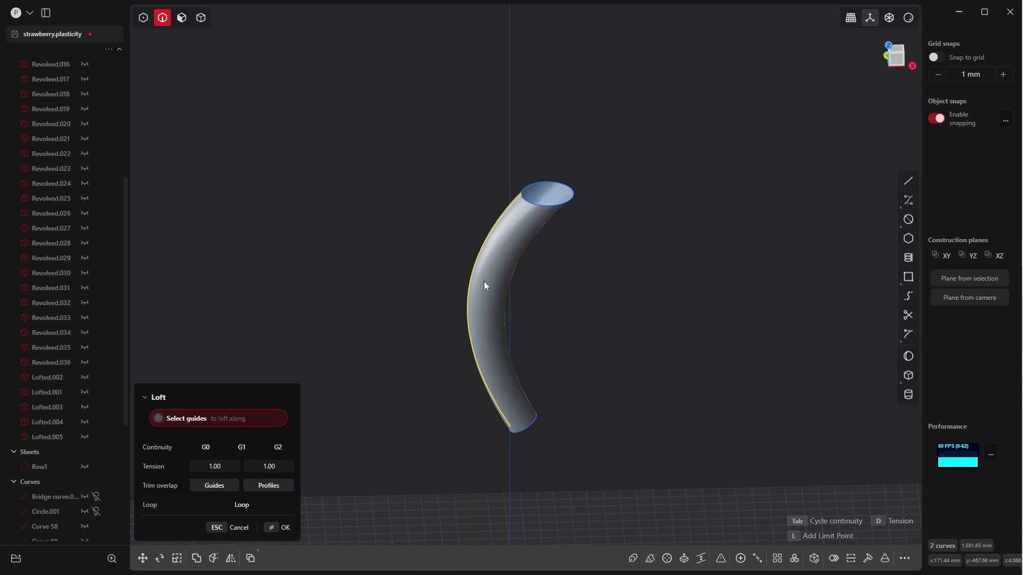
{"action": "middle_click_drag", "start_coordinate": [500, 300], "coordinate": [502, 341]}
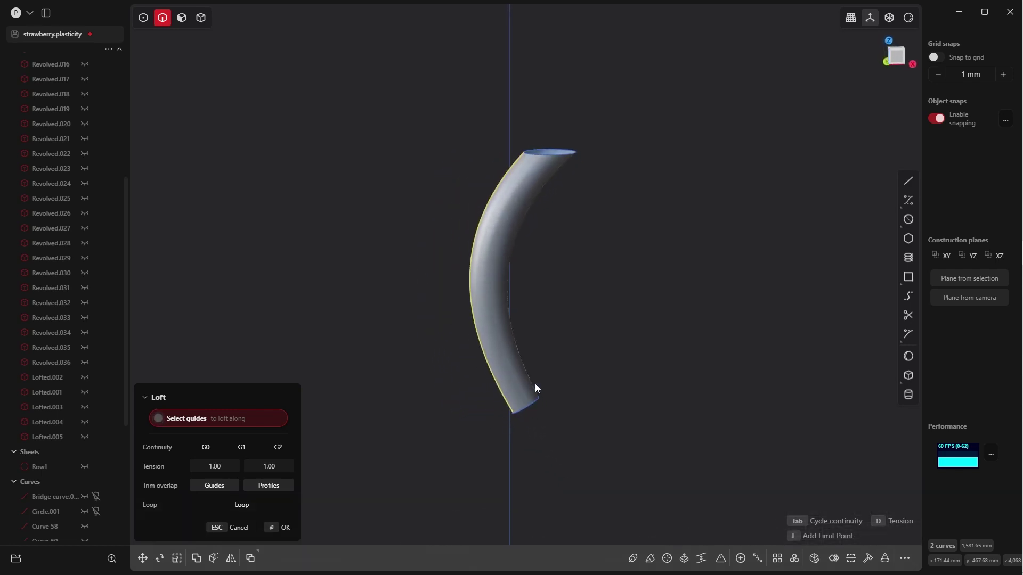
{"action": "middle_click_drag", "start_coordinate": [535, 384], "coordinate": [515, 369]}
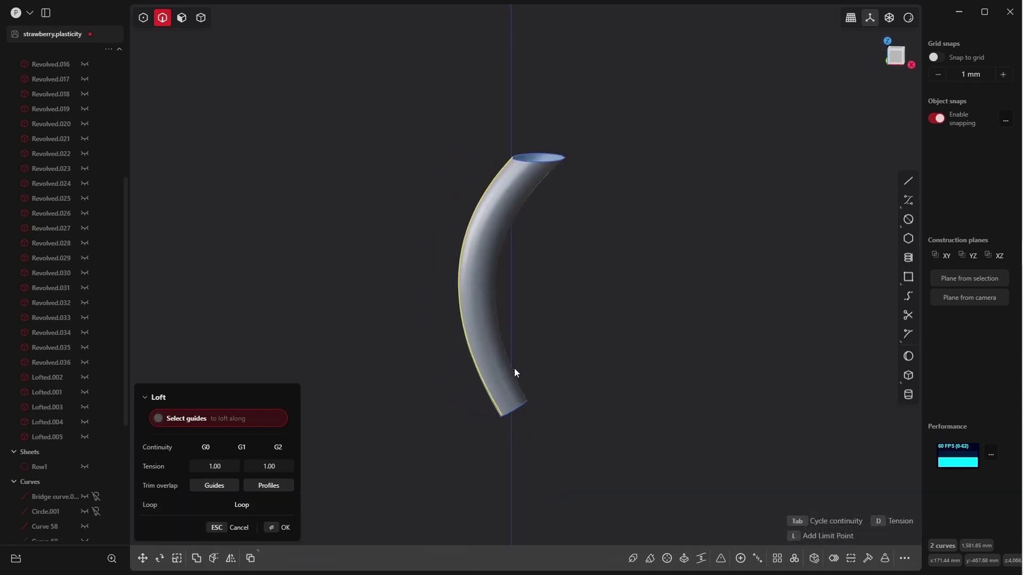
{"action": "key", "text": "Escape"}
Scale the lower circle uniformly by about 0.72, pivoting about the stem curve's lower endpoint
{"action": "left_click", "coordinate": [522, 407]}
{"action": "middle_click_drag", "start_coordinate": [536, 410], "coordinate": [527, 388]}
{"action": "key", "text": "s"}
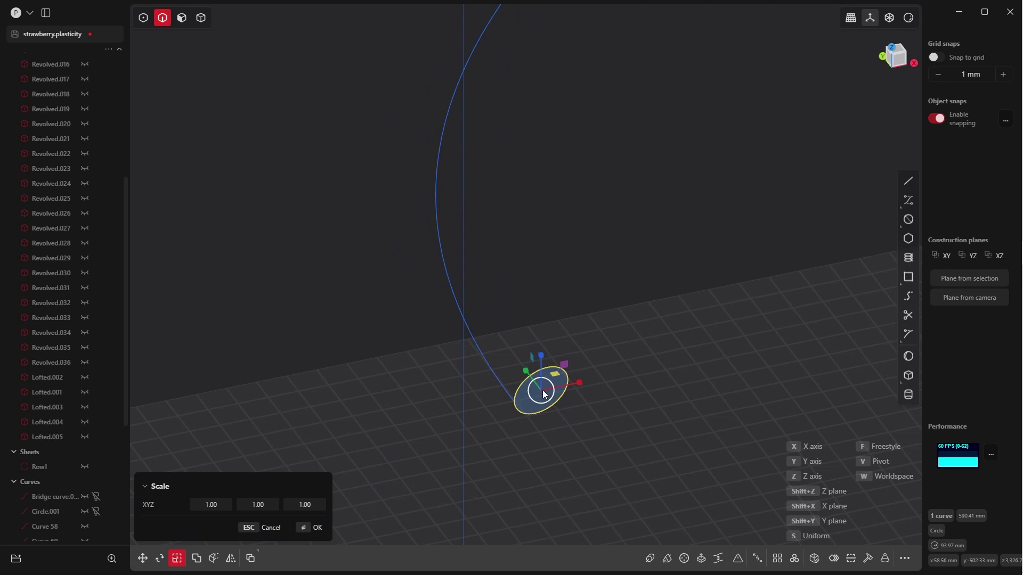
{"action": "key", "text": "z"}
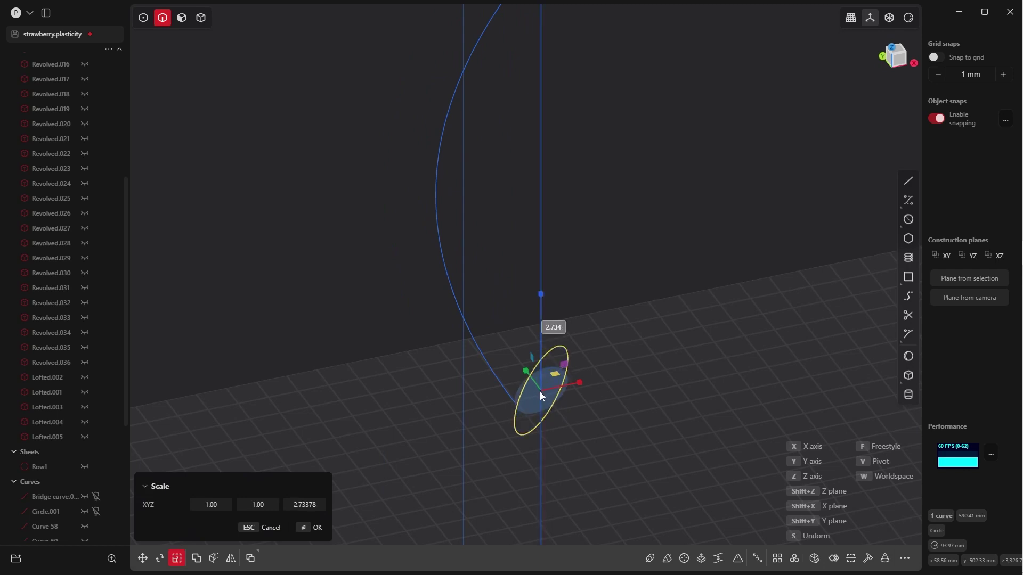
{"action": "key", "text": "Escape"}
{"action": "key", "text": "s"}
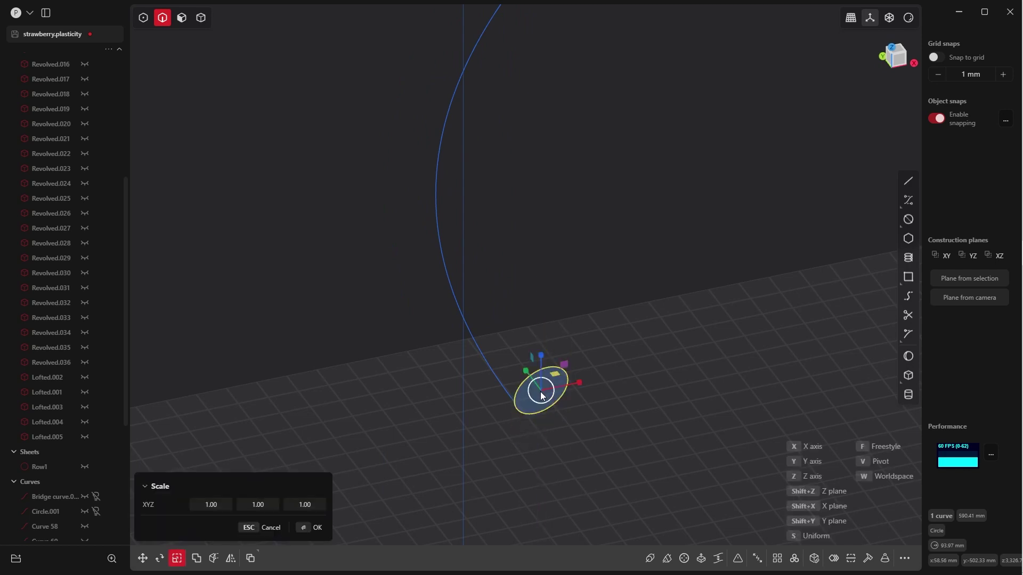
{"action": "left_click", "coordinate": [515, 405]}
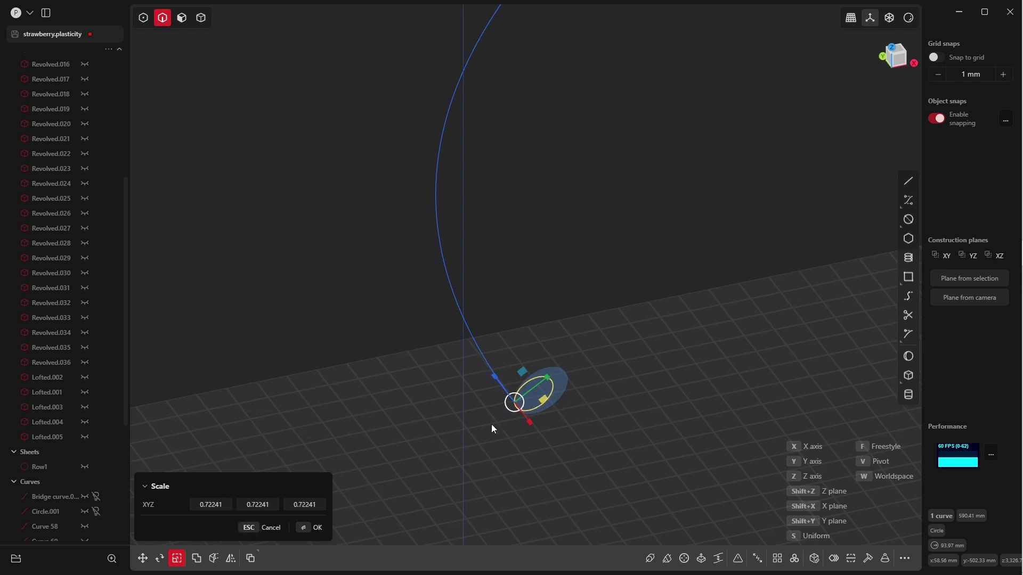
{"action": "left_click", "coordinate": [304, 529]}
From the front view, rotate the upper circle about the stem curve's upper endpoint so its free side tilts downward, roughly perpendicular to the curve
{"action": "middle_click_drag", "start_coordinate": [566, 308], "coordinate": [551, 280]}
{"action": "key", "text": "grave"}
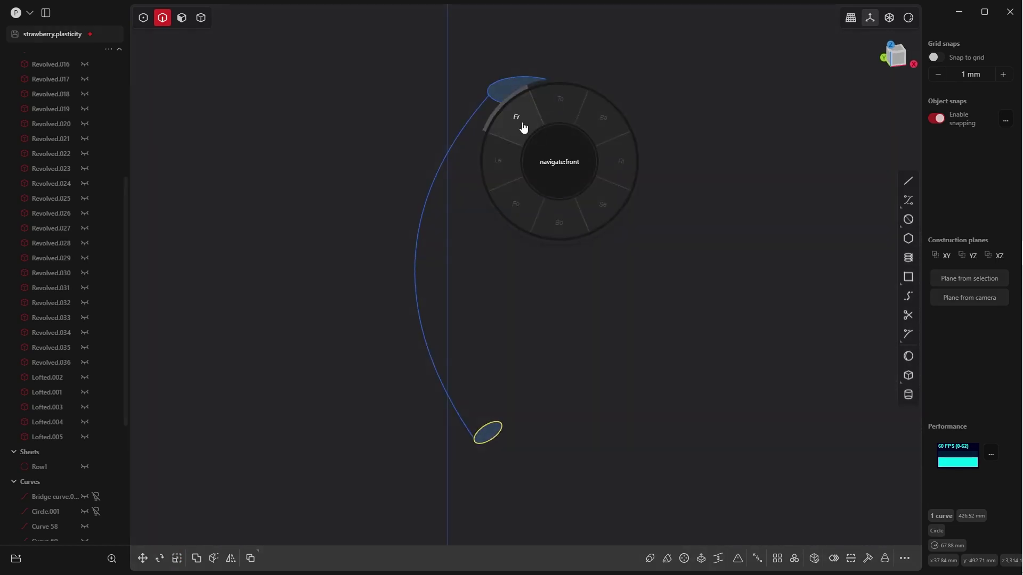
{"action": "left_click", "coordinate": [516, 118]}
{"action": "middle_click_drag", "start_coordinate": [542, 143], "coordinate": [617, 335], "text": "shift"}
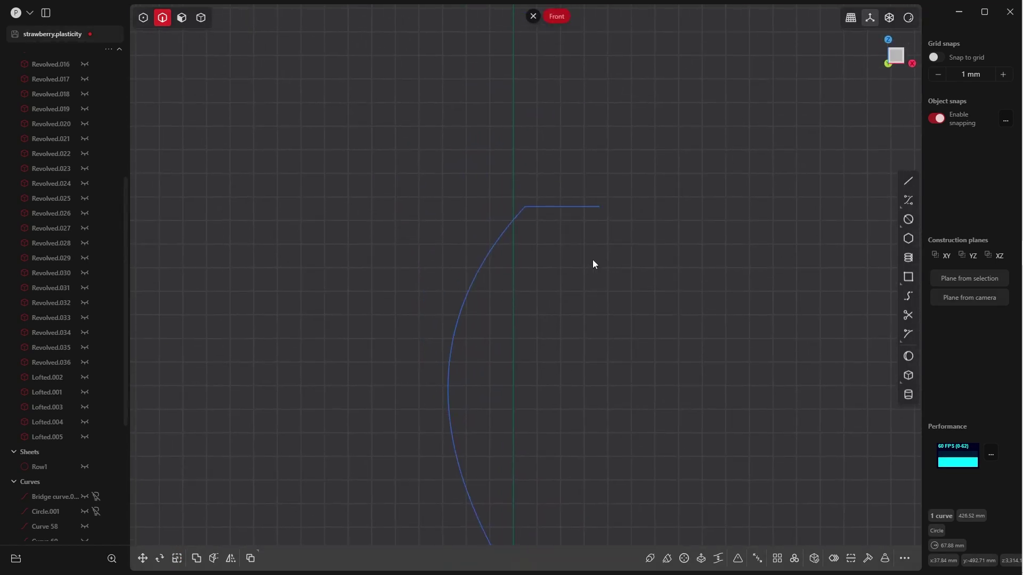
{"action": "left_click", "coordinate": [576, 207]}
{"action": "middle_click_drag", "start_coordinate": [576, 208], "coordinate": [589, 283], "text": "shift"}
{"action": "scroll", "coordinate": [599, 272], "scroll_direction": "up", "scroll_amount": 1}
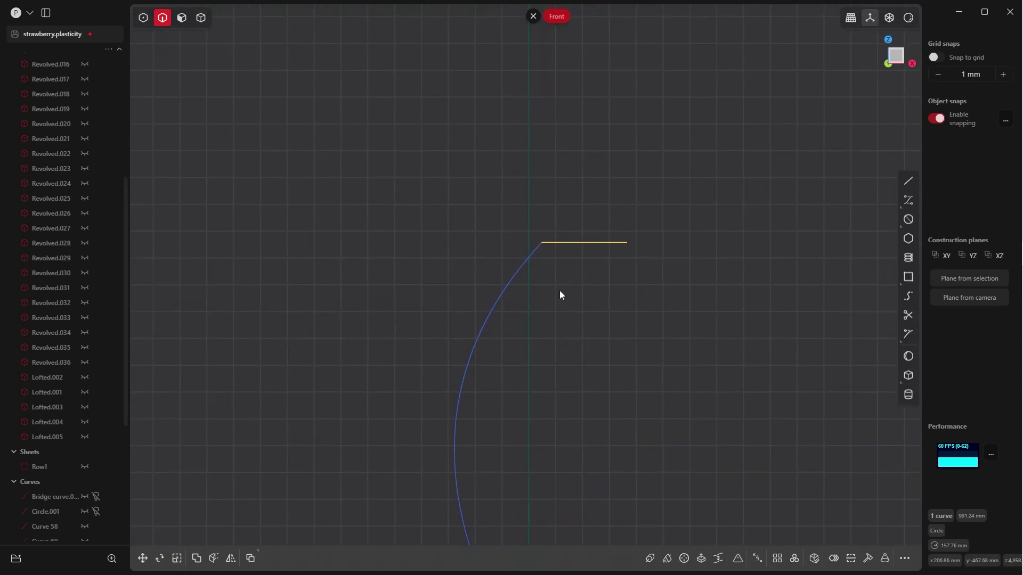
{"action": "key", "text": "r"}
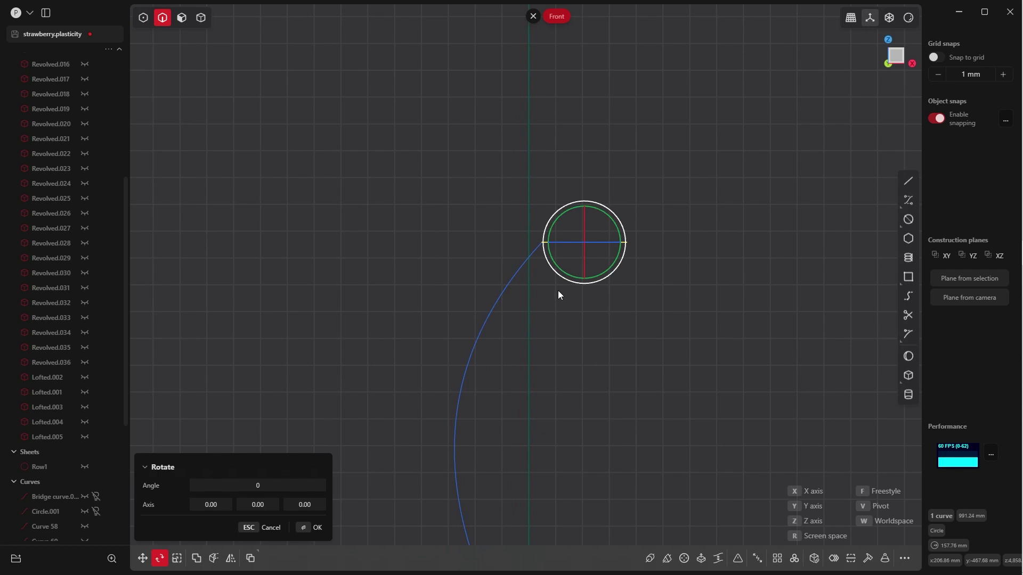
{"action": "key", "text": "v"}
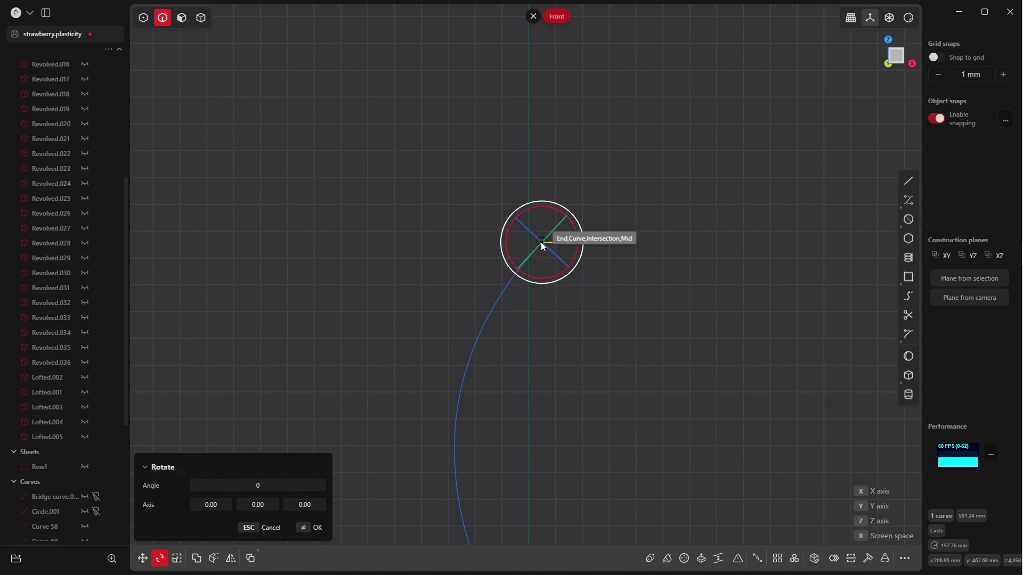
{"action": "left_click", "coordinate": [542, 245]}
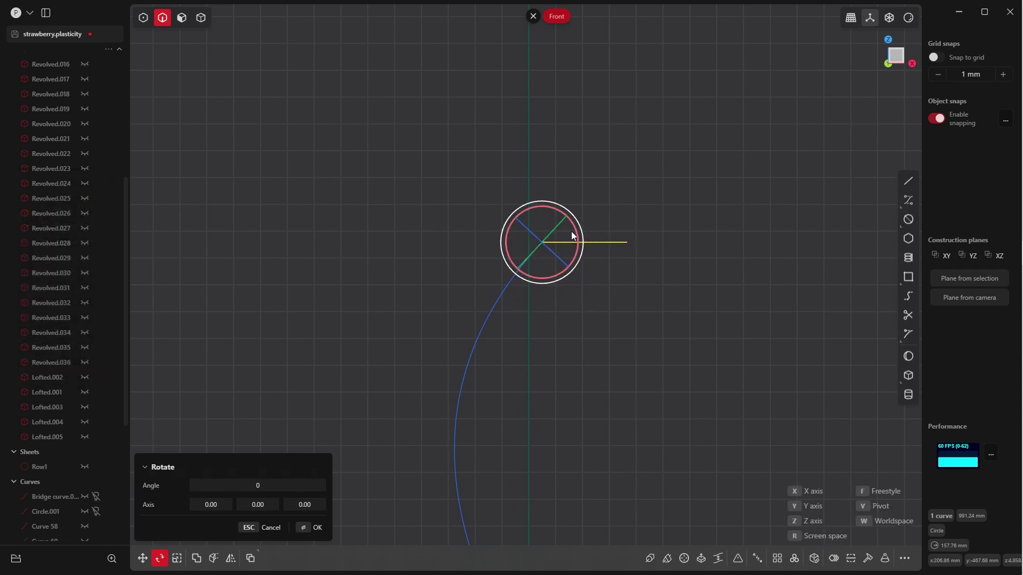
{"action": "left_click_drag", "start_coordinate": [573, 228], "coordinate": [571, 244]}
{"action": "left_click", "coordinate": [317, 527]}
Loft between the upper and lower circles, using the stem curve as the guide
{"action": "middle_click_drag", "start_coordinate": [584, 305], "coordinate": [600, 137], "text": "shift"}
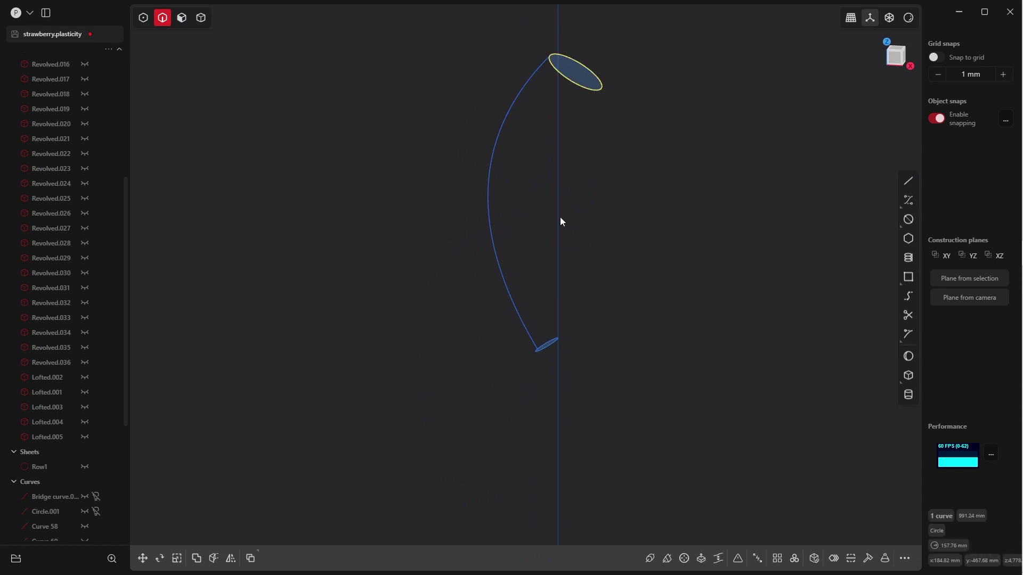
{"action": "left_click", "coordinate": [554, 345], "text": "shift"}
{"action": "key", "text": "l"}
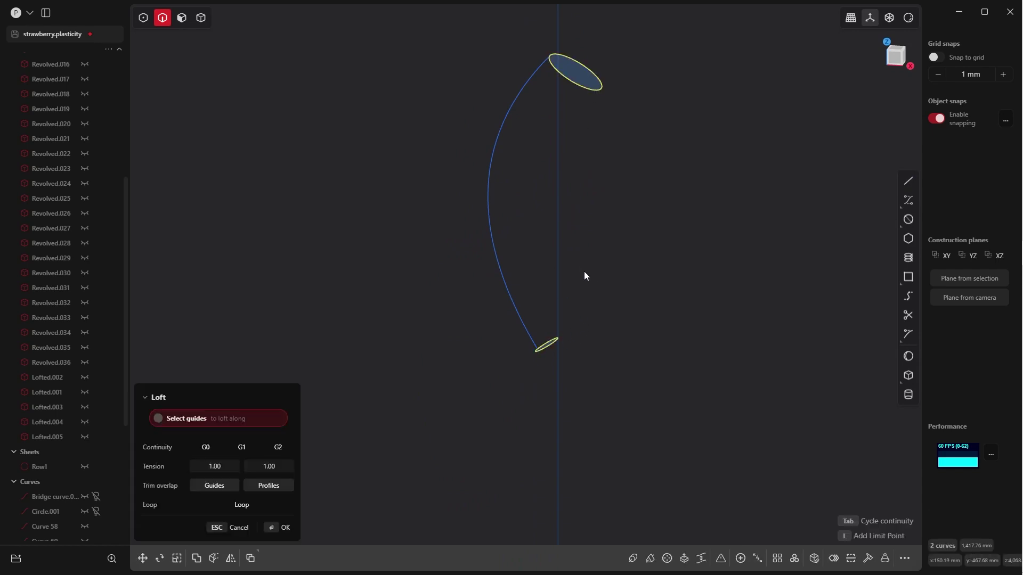
{"action": "left_click", "coordinate": [490, 226]}
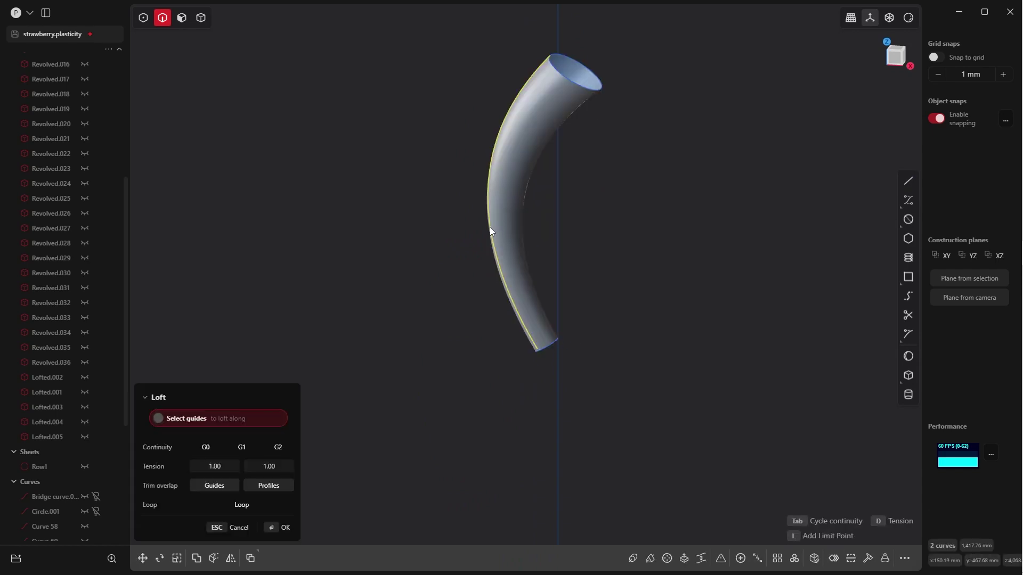
{"action": "middle_click_drag", "start_coordinate": [510, 242], "coordinate": [597, 260]}
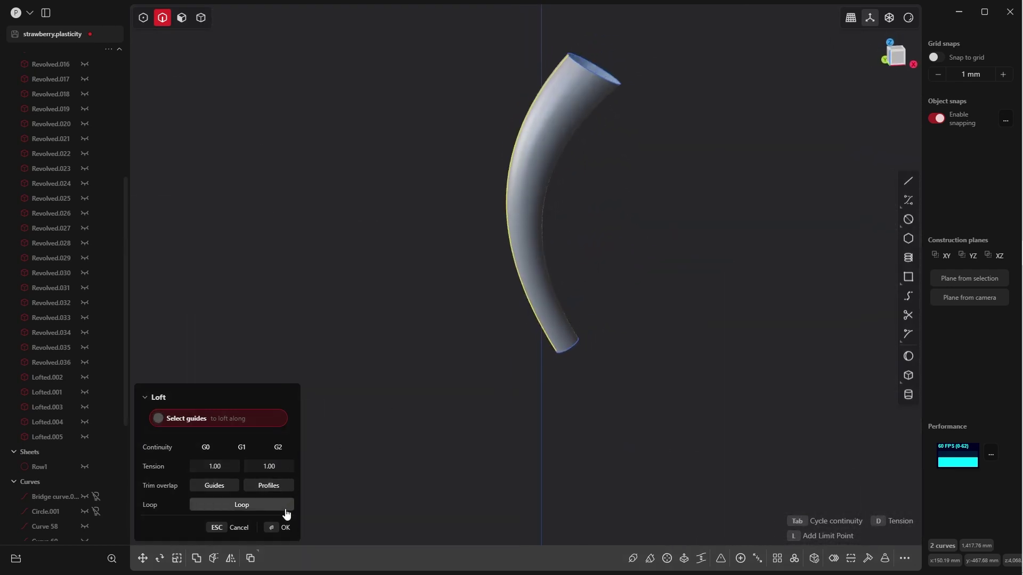
{"action": "left_click", "coordinate": [276, 527]}
Unhide all objects and examine the lofted stem's position above the leaves
{"action": "middle_click_drag", "start_coordinate": [652, 182], "coordinate": [633, 253]}
{"action": "key", "text": "alt+h"}
{"action": "key", "text": "grave"}
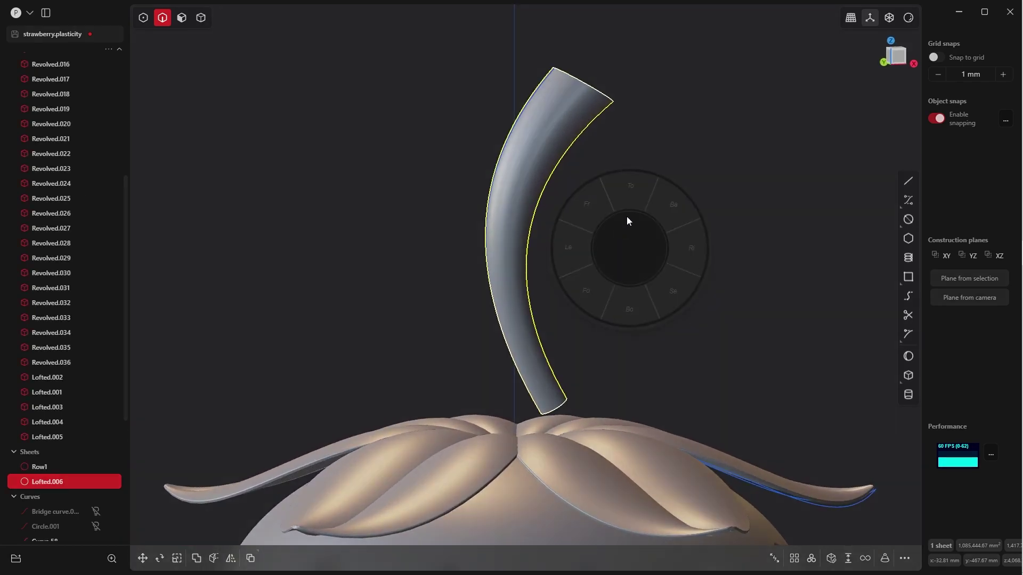
{"action": "left_click", "coordinate": [588, 210]}
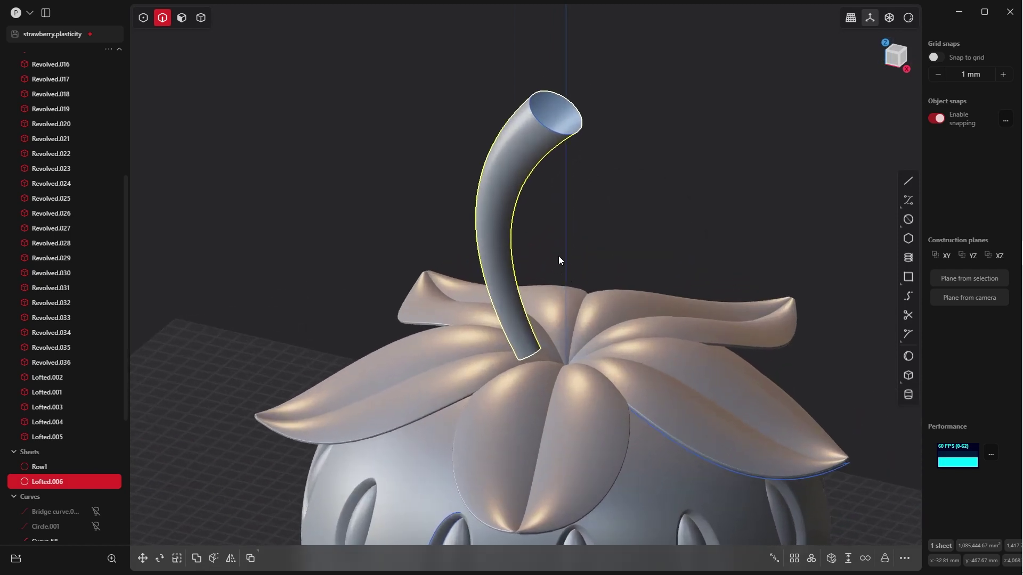
{"action": "left_click", "coordinate": [542, 190]}
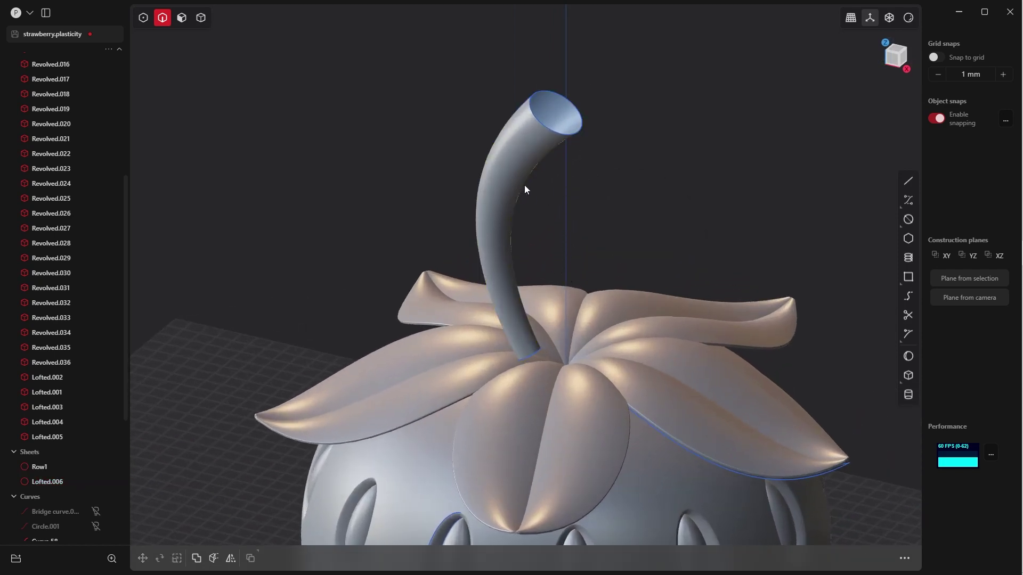
Isolate the lofted stem by hiding all other objects
{"action": "key", "text": "grave"}
{"action": "left_click", "coordinate": [573, 197]}
{"action": "left_click", "coordinate": [509, 171]}
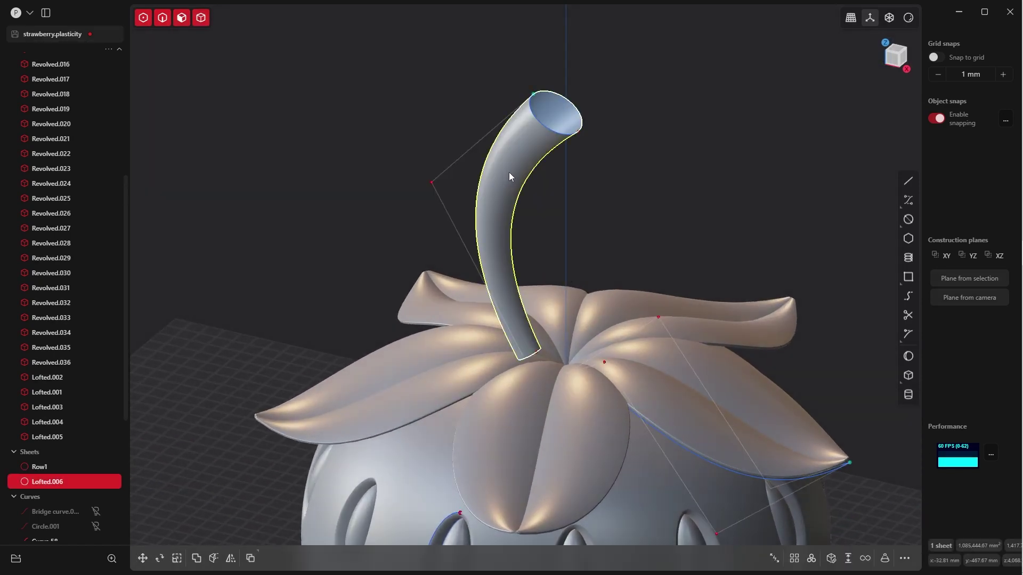
{"action": "key", "text": "shift+h"}
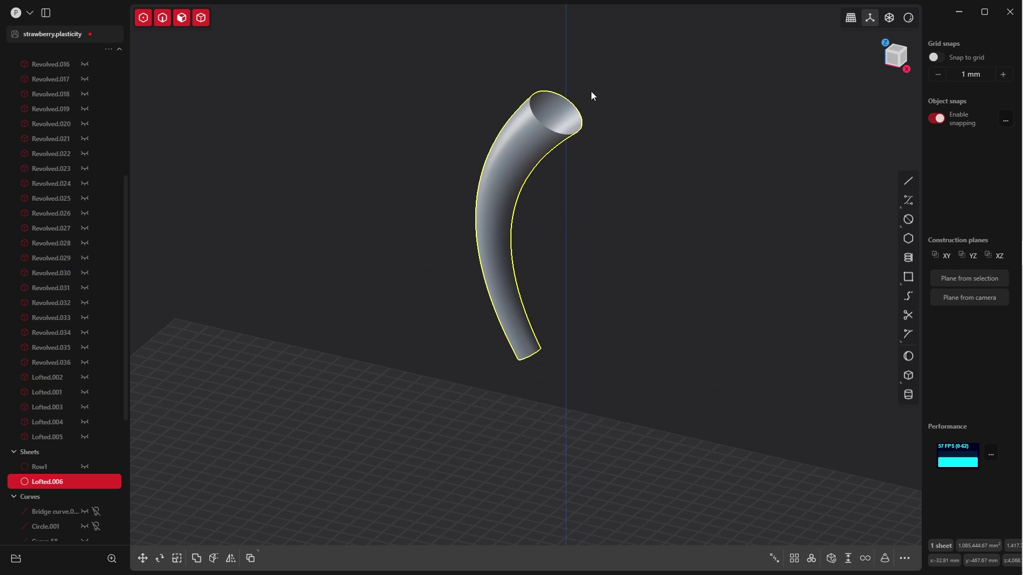
Close the stem's open upper end with Patch hole along its rim edges, using G2 continuity
{"action": "key", "text": "2"}
{"action": "double_click", "coordinate": [532, 97]}
{"action": "key", "text": "e"}
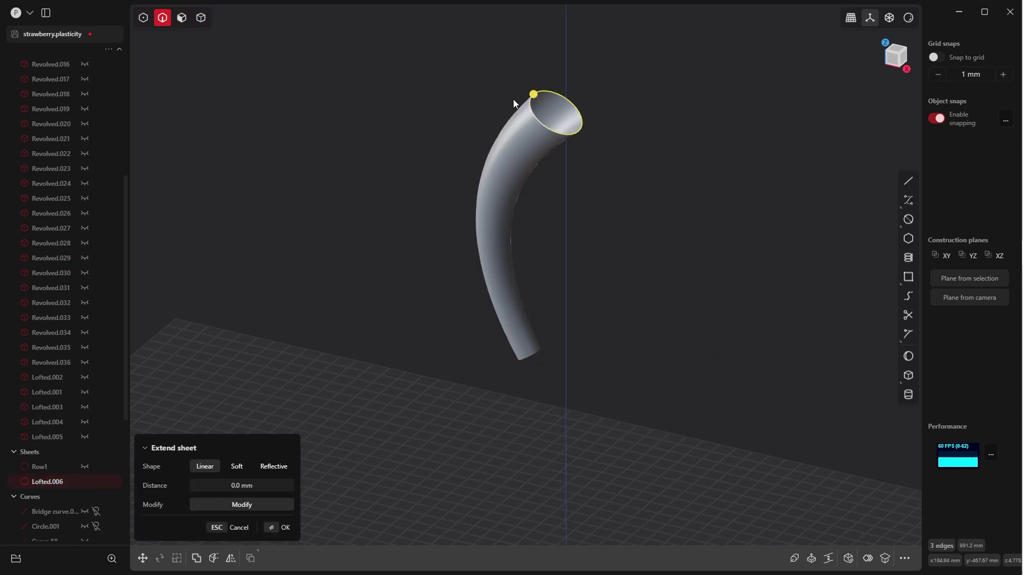
{"action": "left_click", "coordinate": [849, 559]}
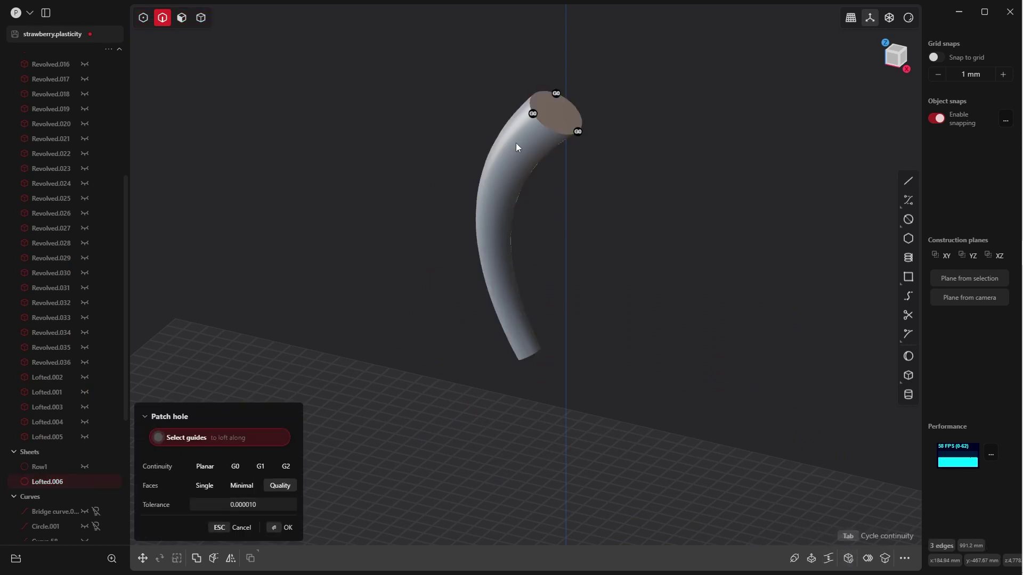
{"action": "left_click", "coordinate": [260, 467]}
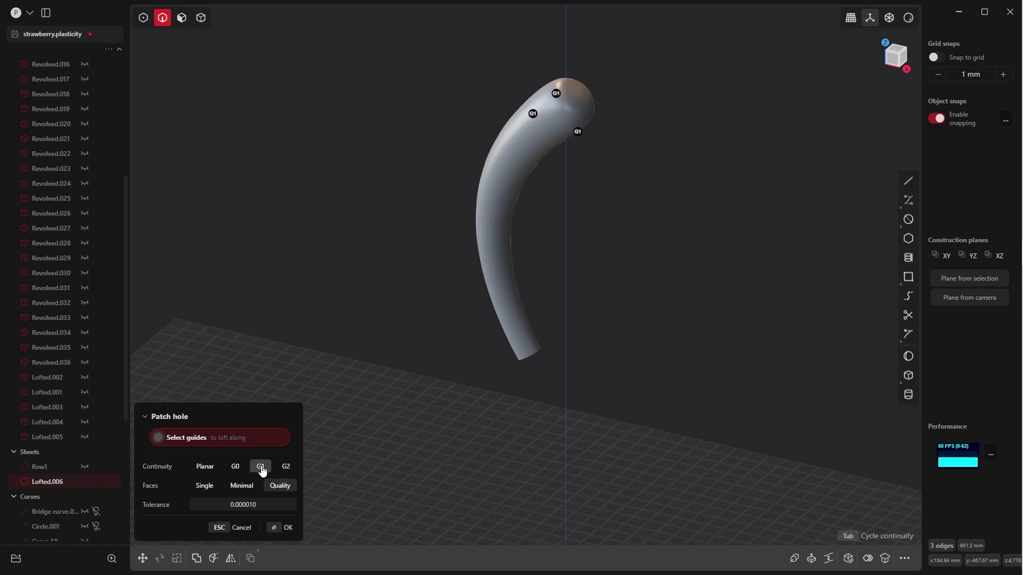
{"action": "left_click", "coordinate": [286, 467]}
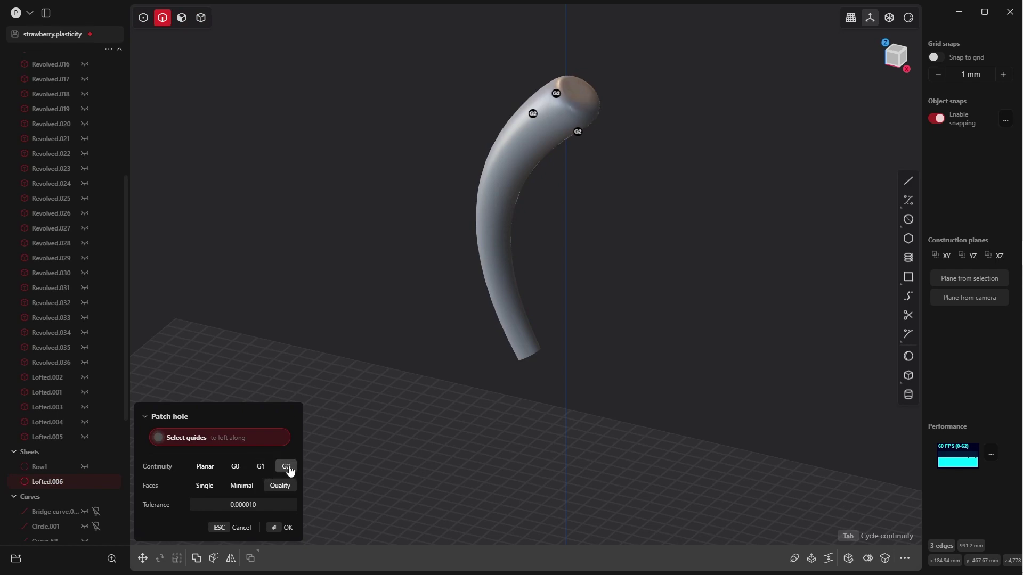
{"action": "middle_click_drag", "start_coordinate": [596, 255], "coordinate": [627, 219]}
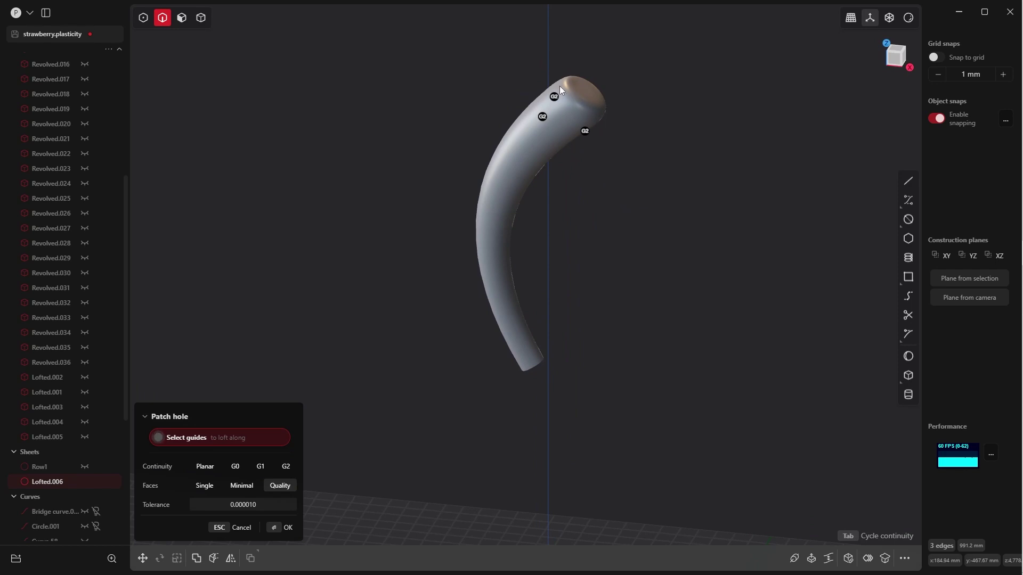
{"action": "left_click", "coordinate": [274, 532]}
Close the stem's open lower end with Patch hole along its three rim edges, using G0 continuity
{"action": "middle_click_drag", "start_coordinate": [547, 339], "coordinate": [579, 204]}
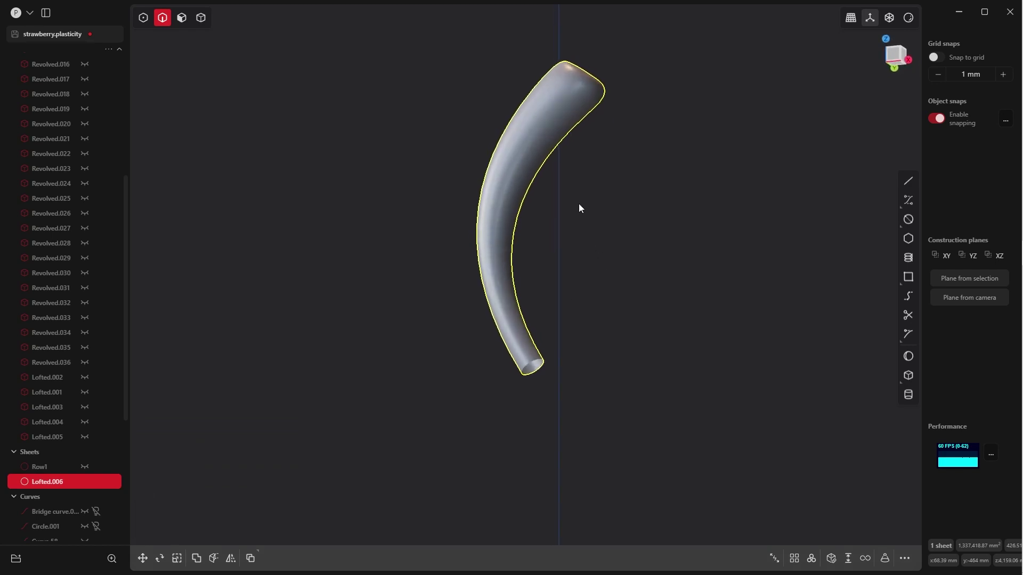
{"action": "left_click", "coordinate": [531, 365]}
{"action": "key", "text": "e"}
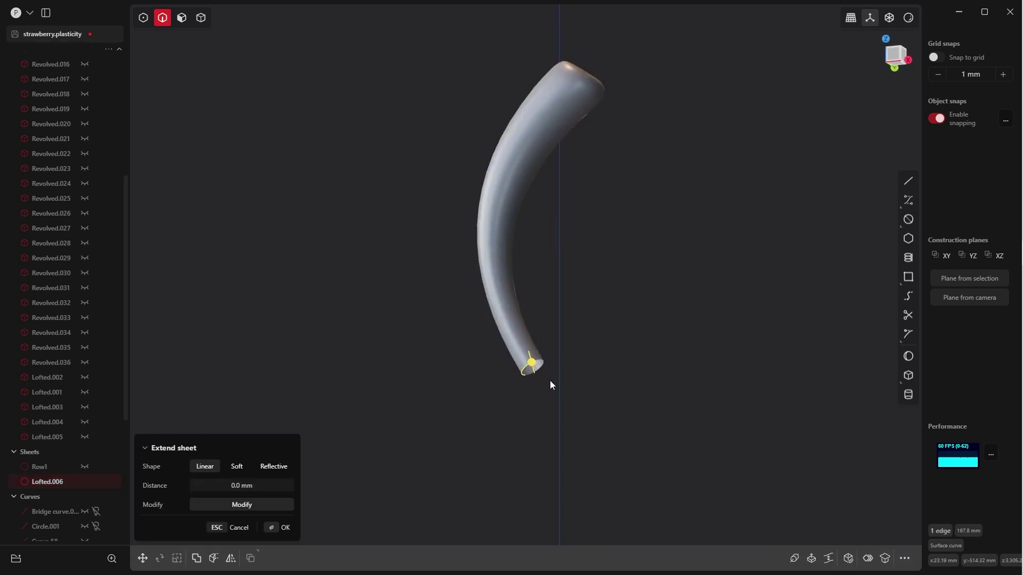
{"action": "scroll", "coordinate": [551, 403], "scroll_direction": "up", "scroll_amount": 4}
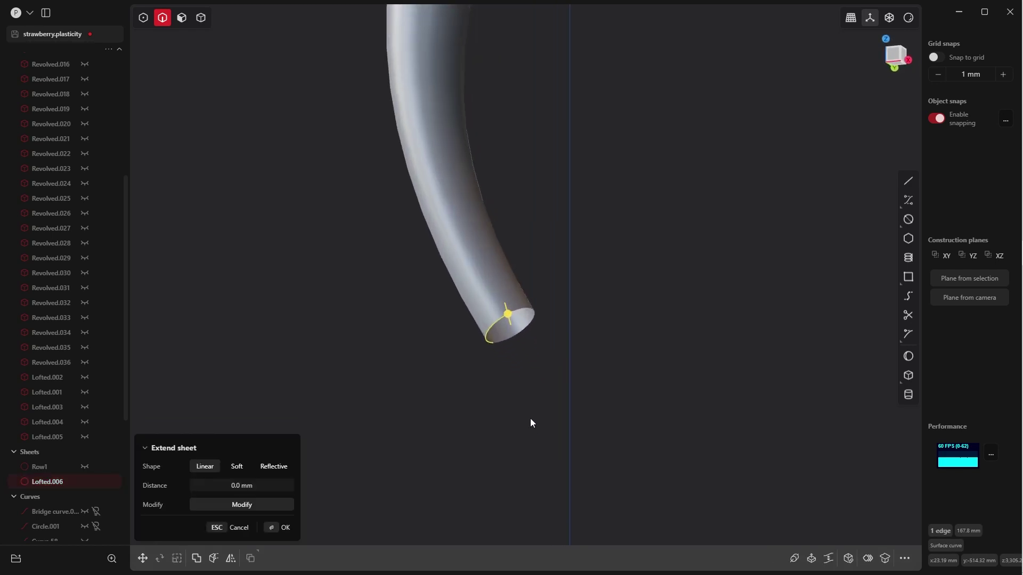
{"action": "double_click", "coordinate": [507, 339]}
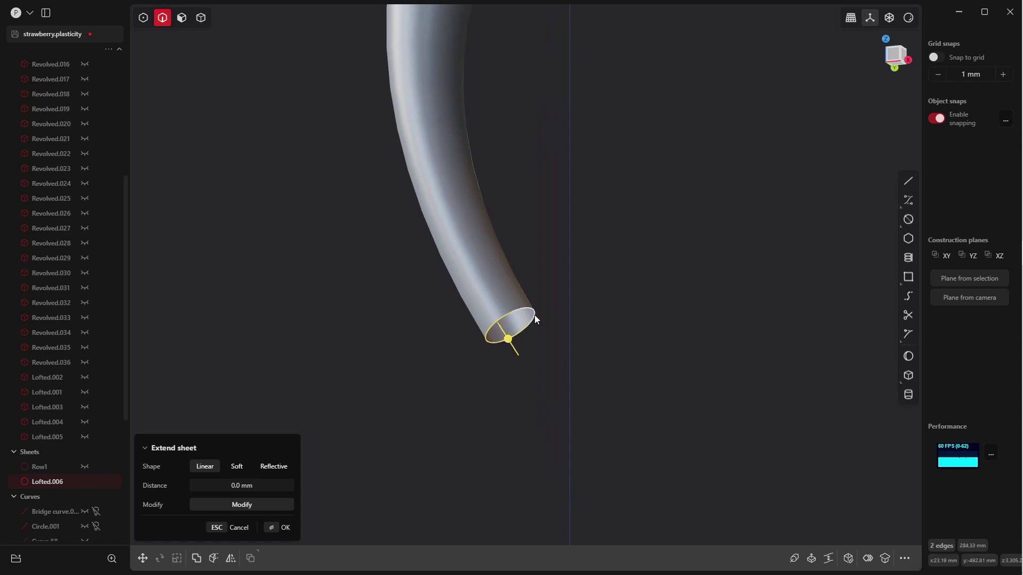
{"action": "left_click", "coordinate": [849, 560]}
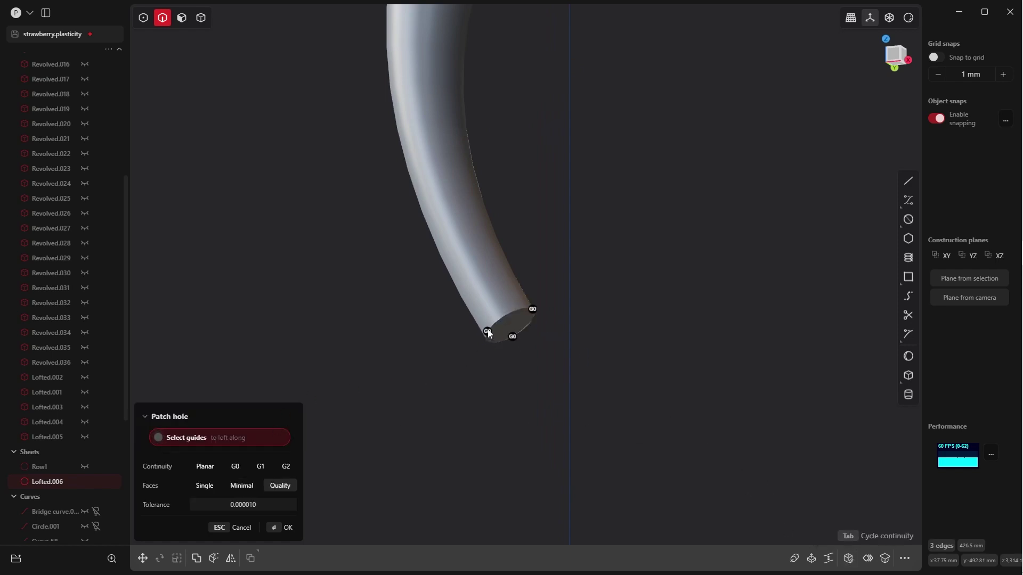
{"action": "left_click", "coordinate": [277, 529]}
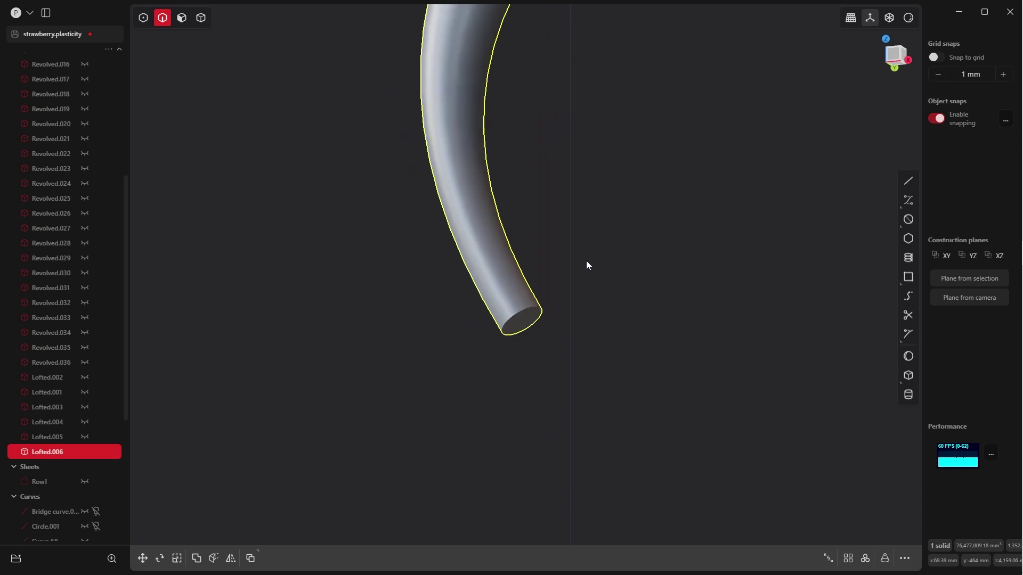
Unhide all objects and show the capped stem above the strawberry in the front view
{"action": "scroll", "coordinate": [586, 260], "scroll_direction": "down", "scroll_amount": 3}
{"action": "middle_click_drag", "start_coordinate": [586, 260], "coordinate": [572, 379]}
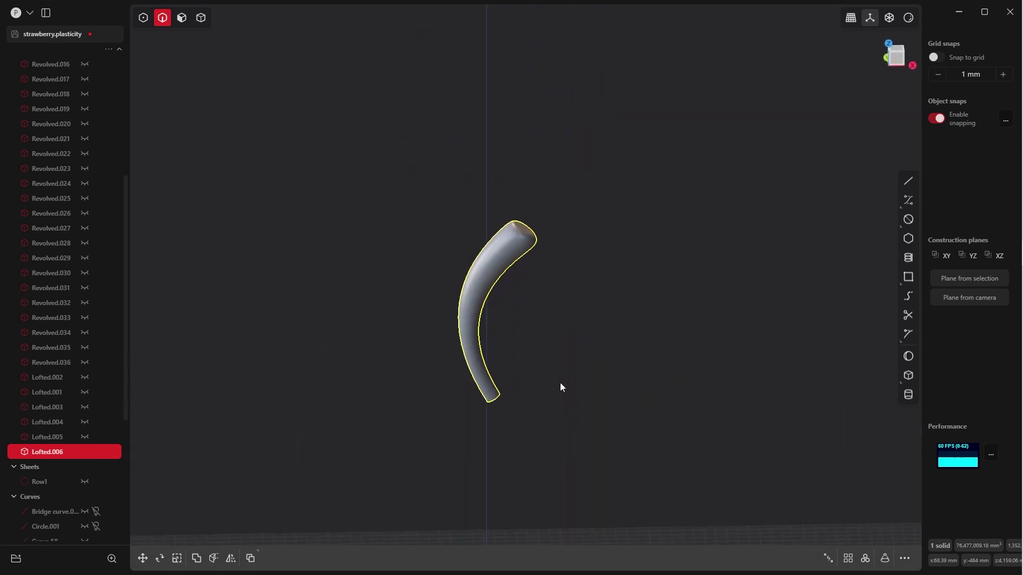
{"action": "key", "text": "alt+h"}
{"action": "middle_click_drag", "start_coordinate": [556, 341], "coordinate": [571, 290]}
{"action": "key", "text": "grave"}
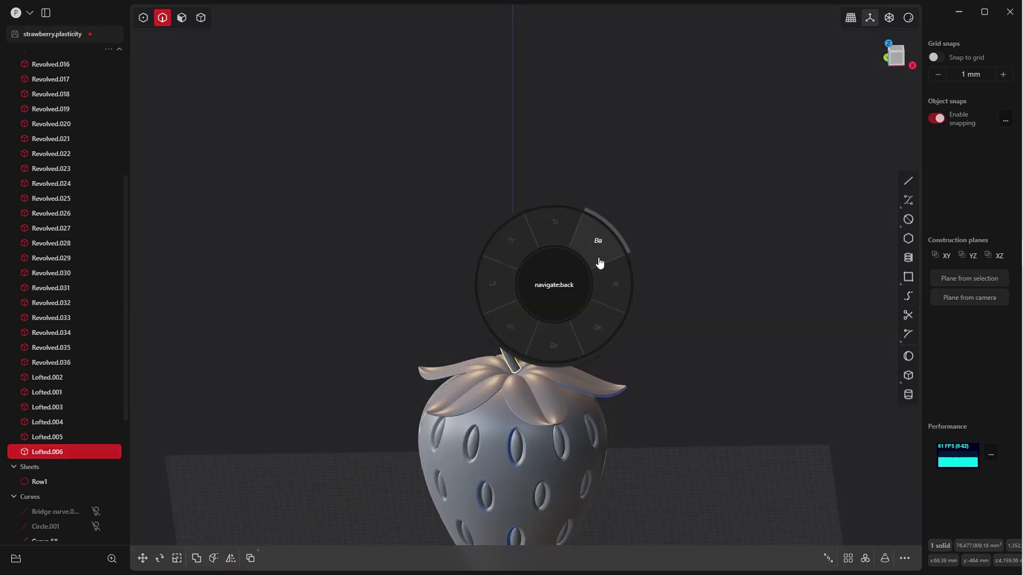
{"action": "left_click", "coordinate": [517, 241]}
{"action": "scroll", "coordinate": [577, 289], "scroll_direction": "up", "scroll_amount": 3}
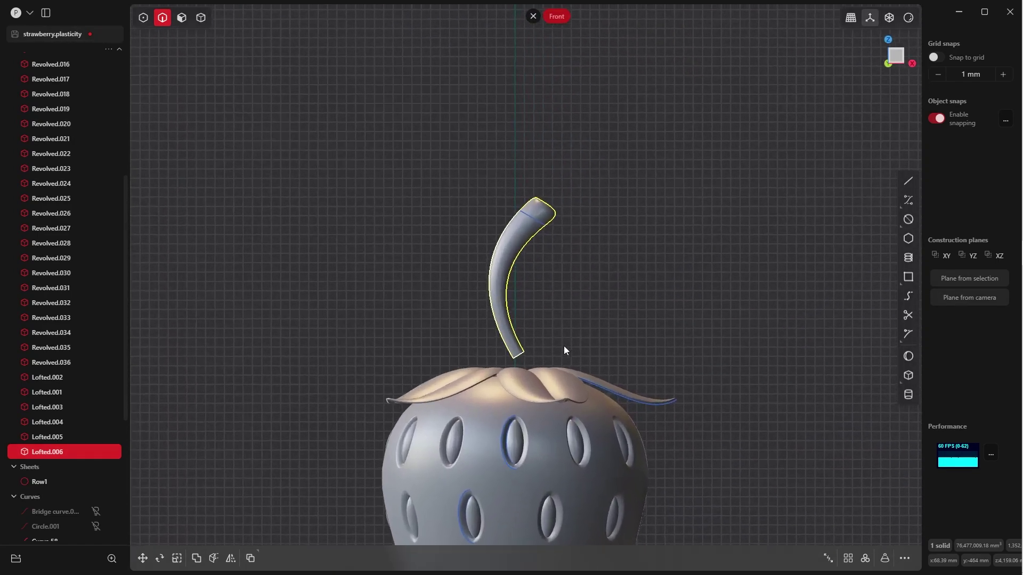
Enable all selection modes and move the stem solid off its curves, about 776 mm along X and 39 mm along Z
{"action": "left_click", "coordinate": [551, 304]}
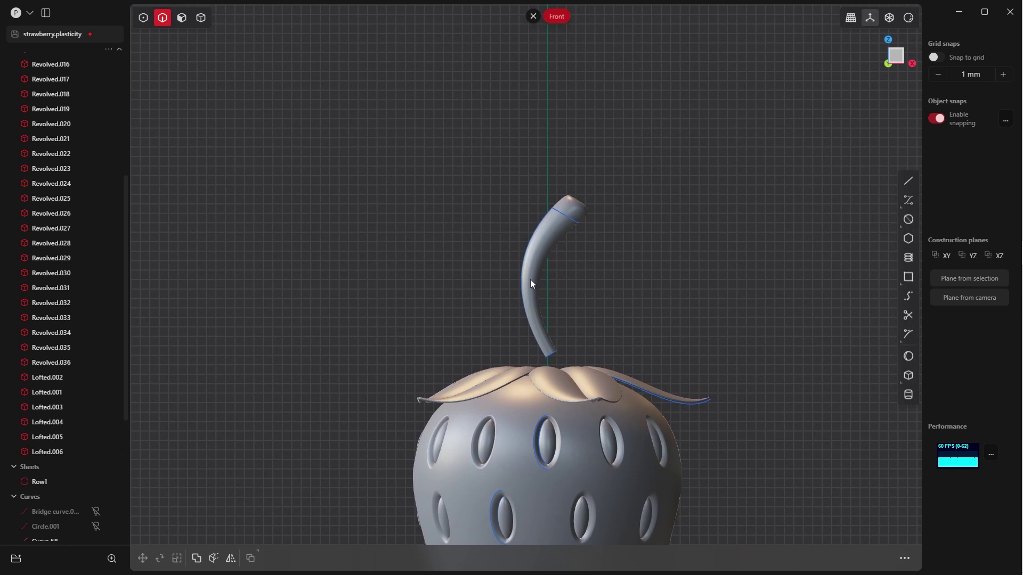
{"action": "key", "text": "q"}
{"action": "left_click", "coordinate": [471, 245]}
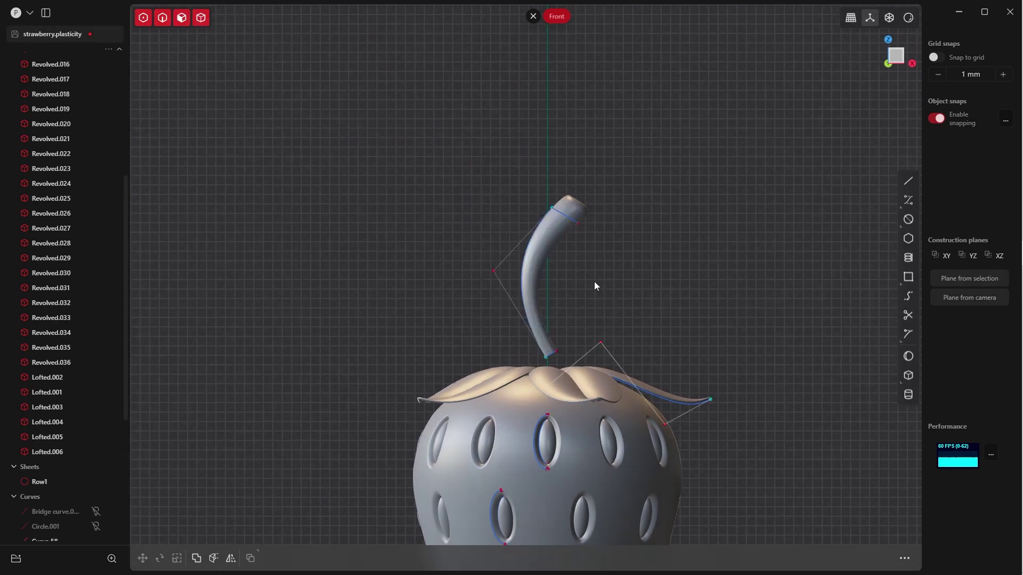
{"action": "left_click", "coordinate": [531, 283]}
{"action": "middle_click_drag", "start_coordinate": [568, 308], "coordinate": [545, 339], "text": "shift"}
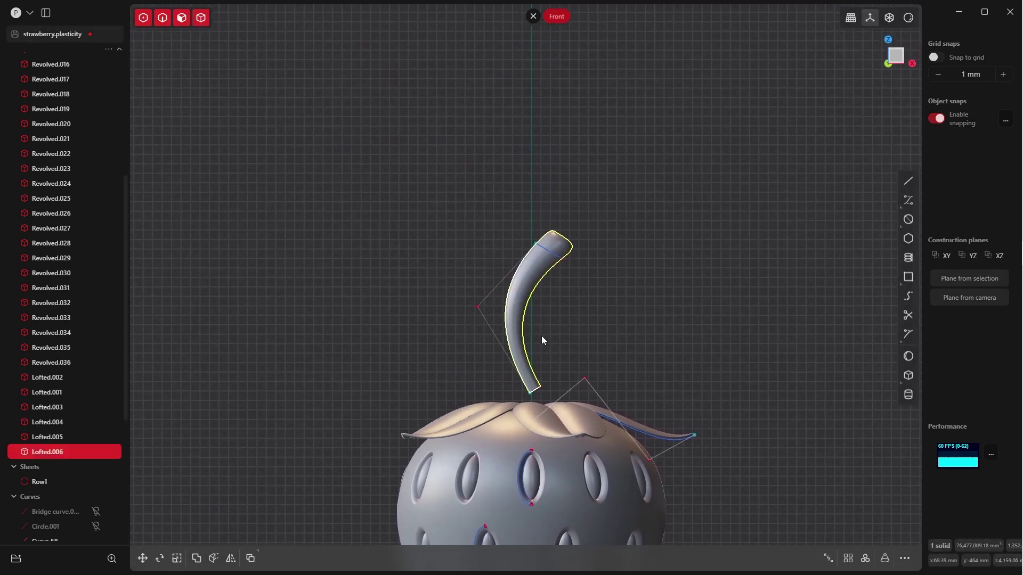
{"action": "key", "text": "g"}
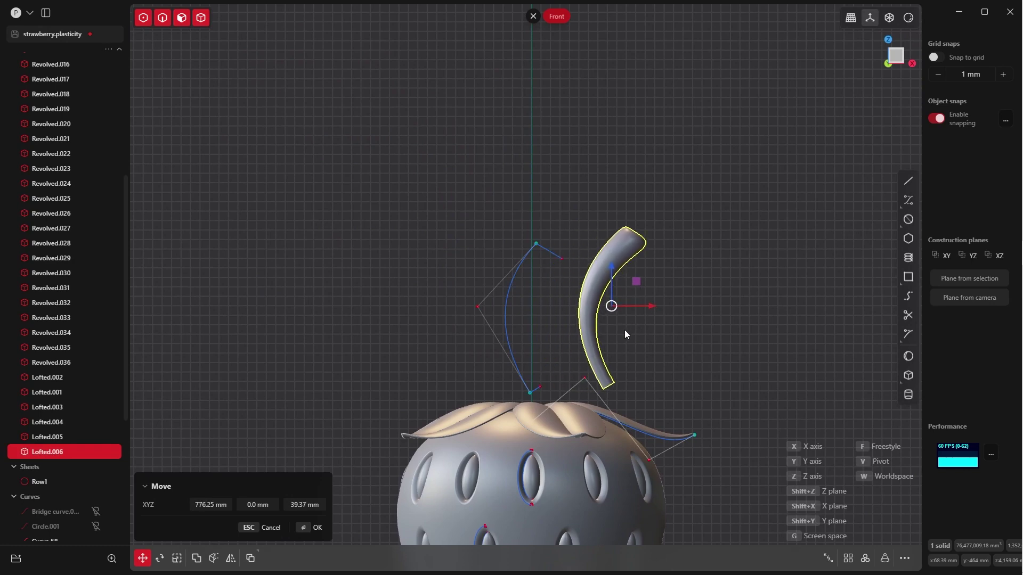
{"action": "left_click", "coordinate": [663, 286]}
Rotate the stem about 17.6° around the Y axis and scale it uniformly to about 0.95
{"action": "key", "text": "r"}
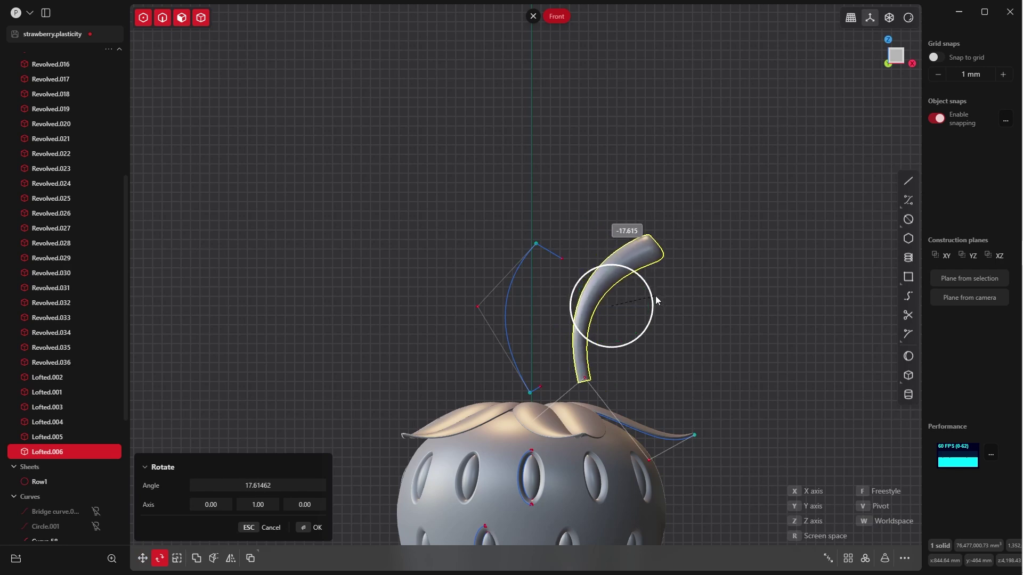
{"action": "left_click", "coordinate": [656, 296]}
{"action": "left_click", "coordinate": [311, 528]}
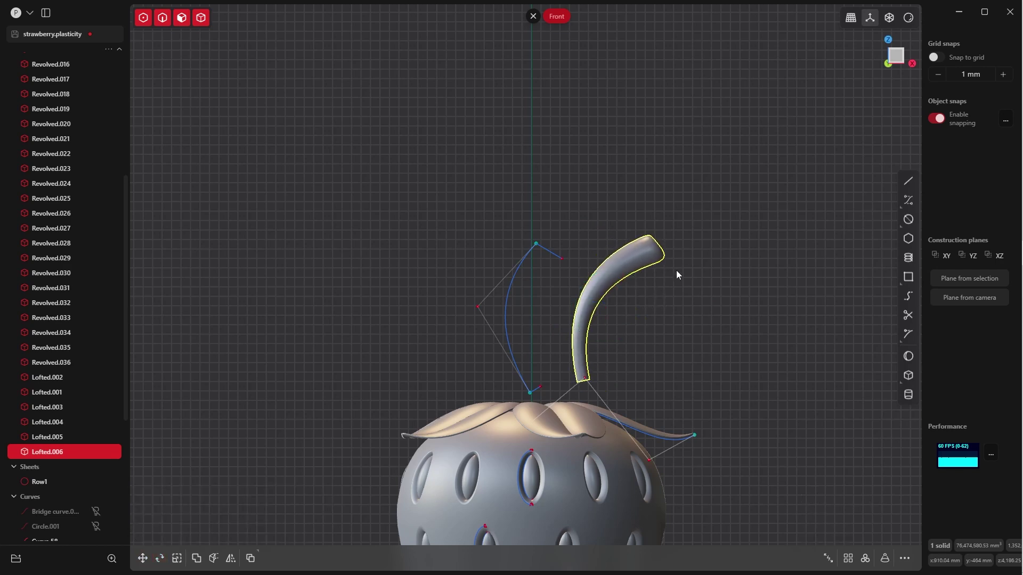
{"action": "key", "text": "s"}
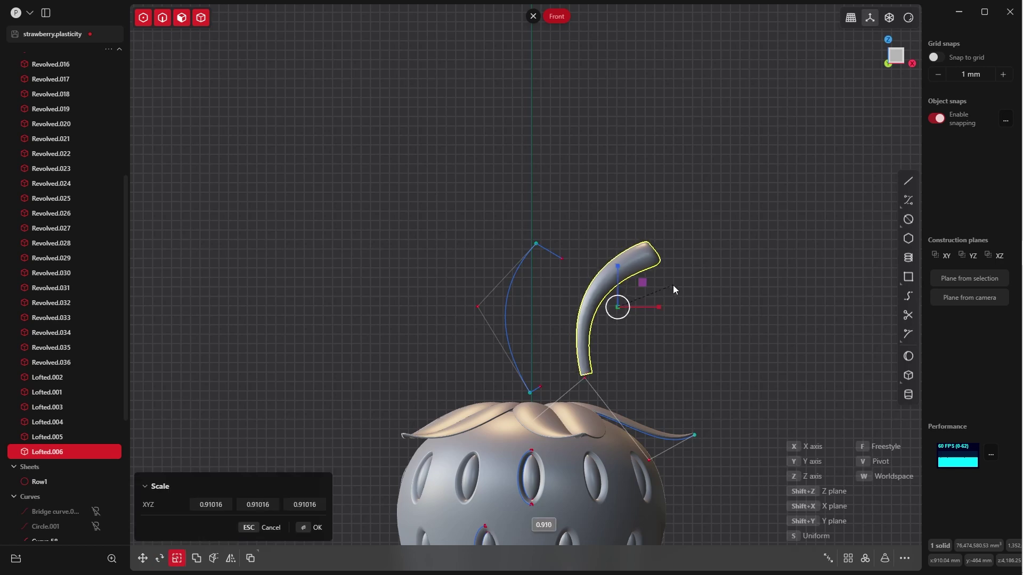
{"action": "left_click", "coordinate": [677, 285]}
Seat the stem in the centre of the leaves by moving it about -534 mm in X, 467 mm in Y and -540 mm in Z
{"action": "middle_click_drag", "start_coordinate": [660, 314], "coordinate": [666, 157], "text": "shift"}
{"action": "middle_click_drag", "start_coordinate": [649, 221], "coordinate": [656, 158], "text": "shift"}
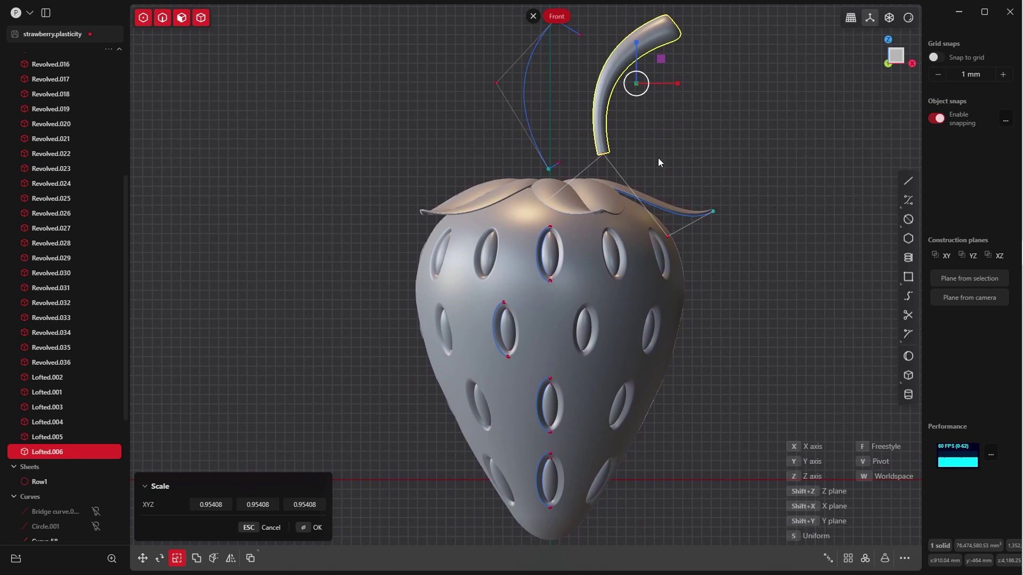
{"action": "key", "text": "g"}
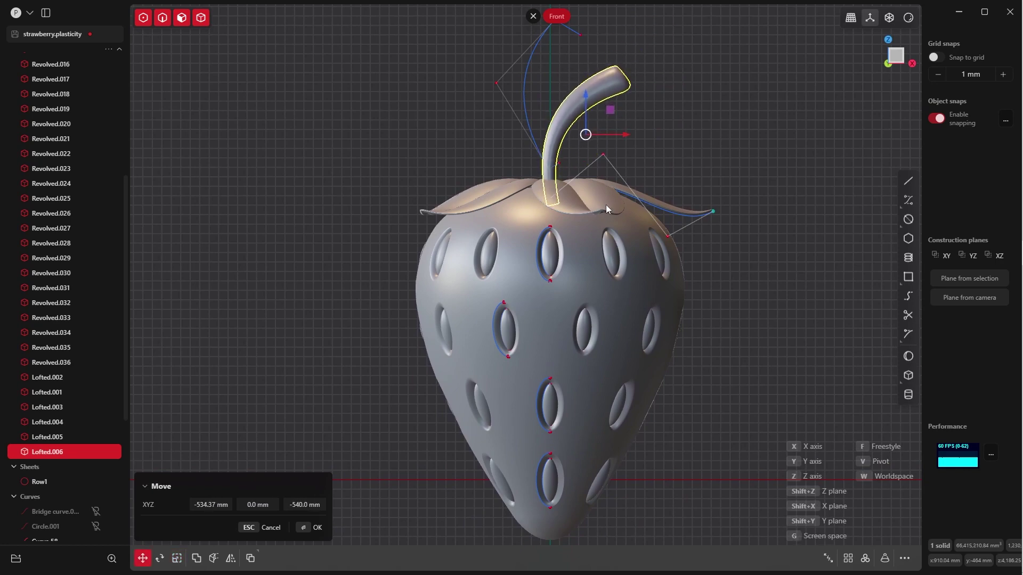
{"action": "middle_click_drag", "start_coordinate": [583, 215], "coordinate": [637, 362]}
{"action": "middle_click_drag", "start_coordinate": [632, 242], "coordinate": [551, 382], "text": "shift"}
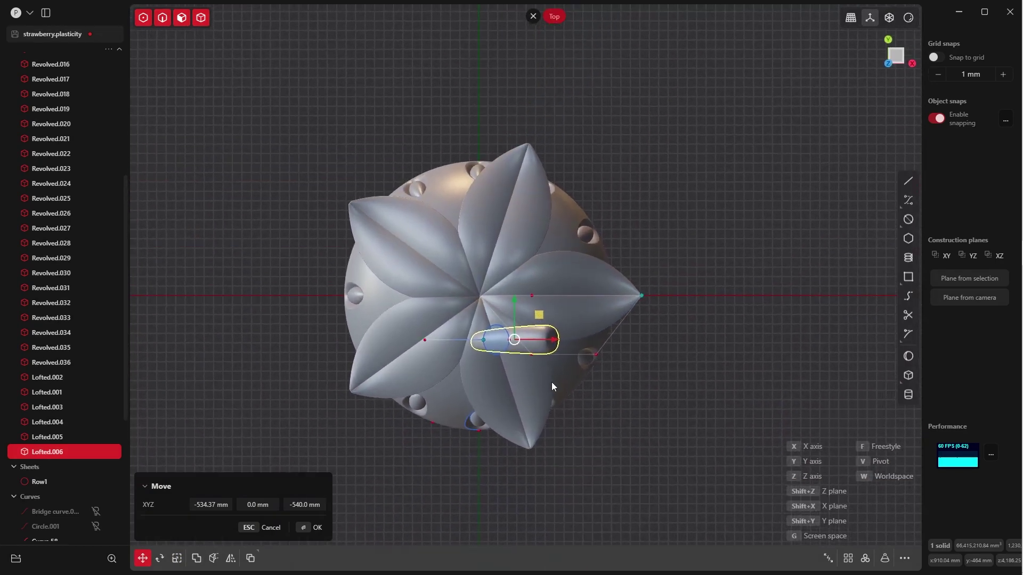
{"action": "left_click_drag", "start_coordinate": [512, 300], "coordinate": [514, 255]}
{"action": "middle_click_drag", "start_coordinate": [515, 261], "coordinate": [430, 294]}
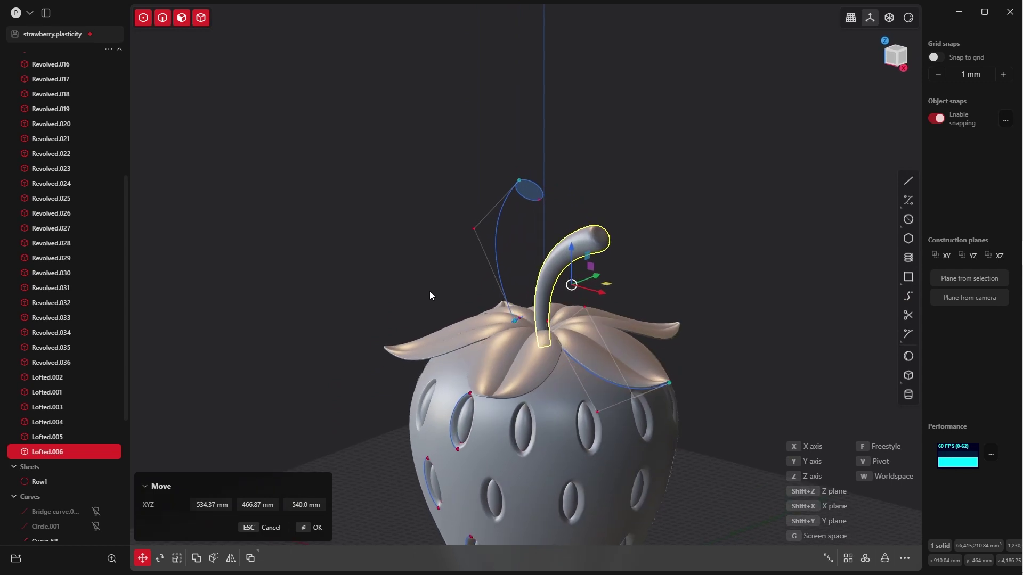
{"action": "left_click", "coordinate": [311, 527]}
Hide the whole Curves group and clear the selection to leave only the strawberry's bodies in view
{"action": "scroll", "coordinate": [602, 202], "scroll_direction": "down", "scroll_amount": 6}
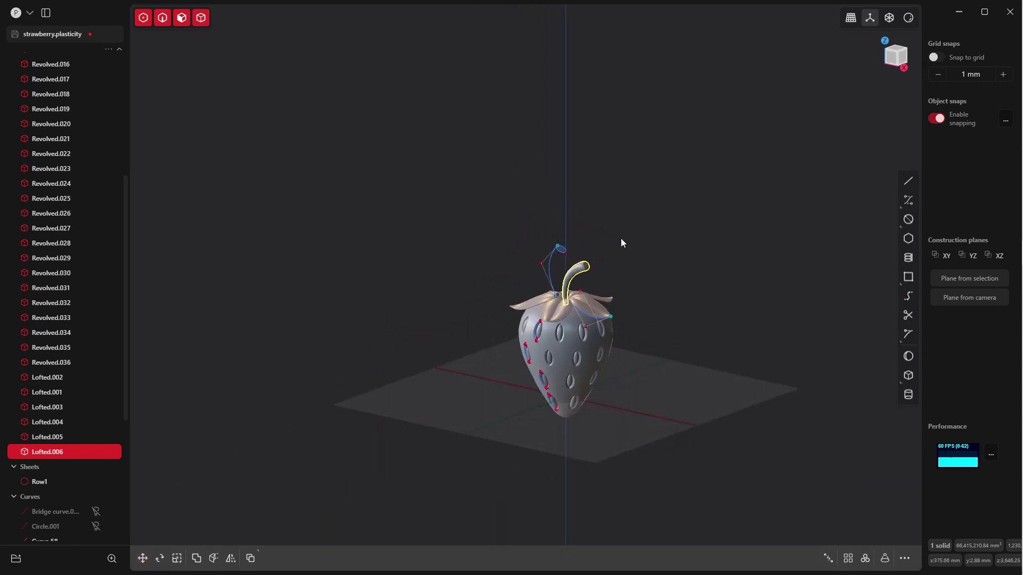
{"action": "mouse_move", "coordinate": [621, 238]}
{"action": "middle_mouse_down"}
{"action": "mouse_move", "coordinate": [602, 275]}
{"action": "mouse_move", "coordinate": [559, 241]}
{"action": "mouse_move", "coordinate": [658, 234]}
{"action": "mouse_move", "coordinate": [593, 222]}
{"action": "mouse_move", "coordinate": [586, 239]}
{"action": "mouse_move", "coordinate": [606, 237]}
{"action": "middle_mouse_up"}
{"action": "left_click", "coordinate": [96, 497]}
{"action": "left_click", "coordinate": [644, 240]}
{"action": "scroll", "coordinate": [586, 326], "scroll_direction": "up", "scroll_amount": 5}
{"action": "middle_click_drag", "start_coordinate": [586, 326], "coordinate": [648, 251]}
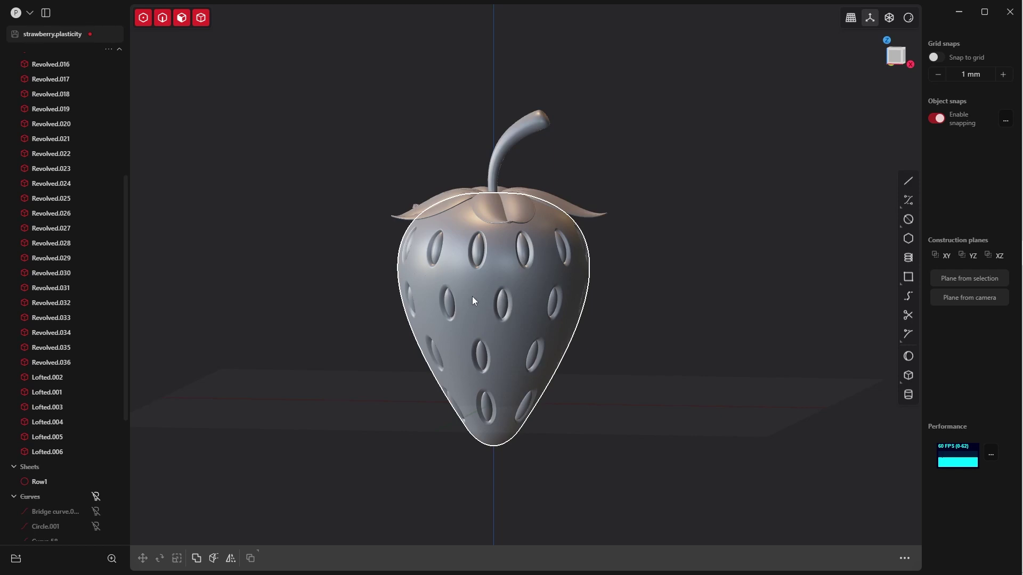
Turn on edge display and examine the strawberry from the front and at an angle
{"action": "mouse_move", "coordinate": [491, 354]}
{"action": "middle_mouse_down"}
{"action": "mouse_move", "coordinate": [529, 322]}
{"action": "mouse_move", "coordinate": [510, 350]}
{"action": "middle_mouse_up"}
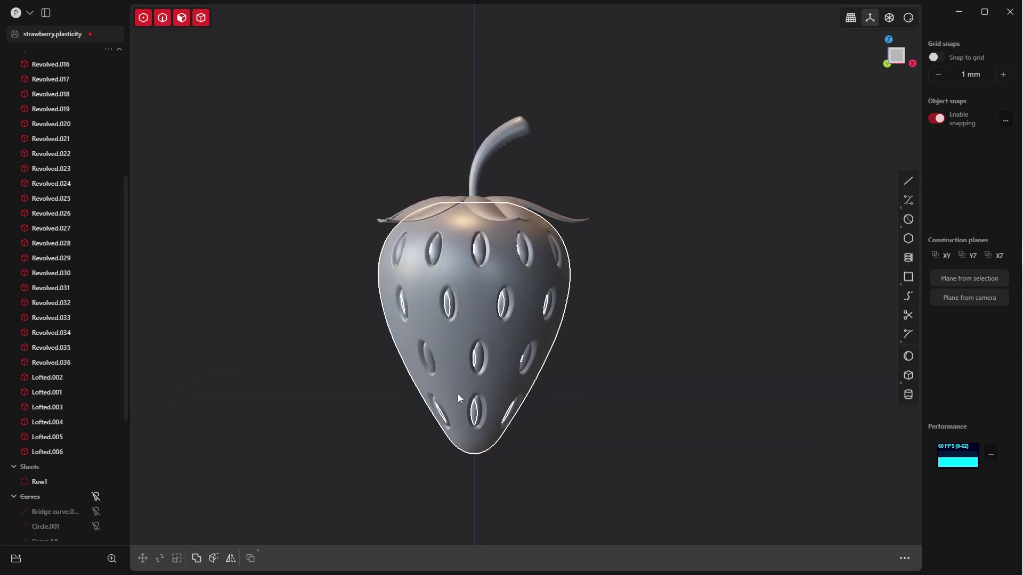
{"action": "key", "text": "grave"}
{"action": "left_click", "coordinate": [443, 356]}
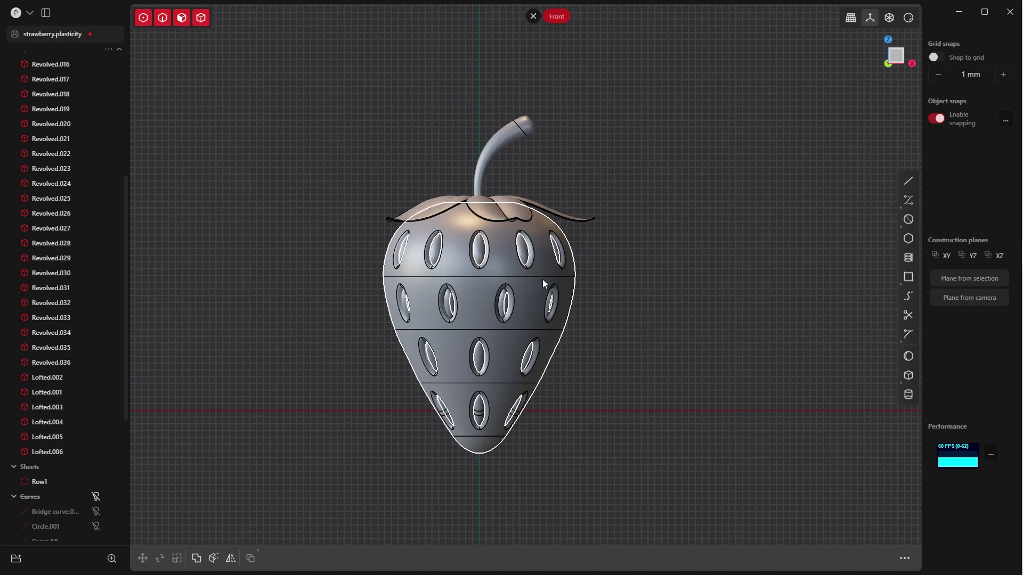
{"action": "middle_click_drag", "start_coordinate": [572, 187], "coordinate": [545, 130]}
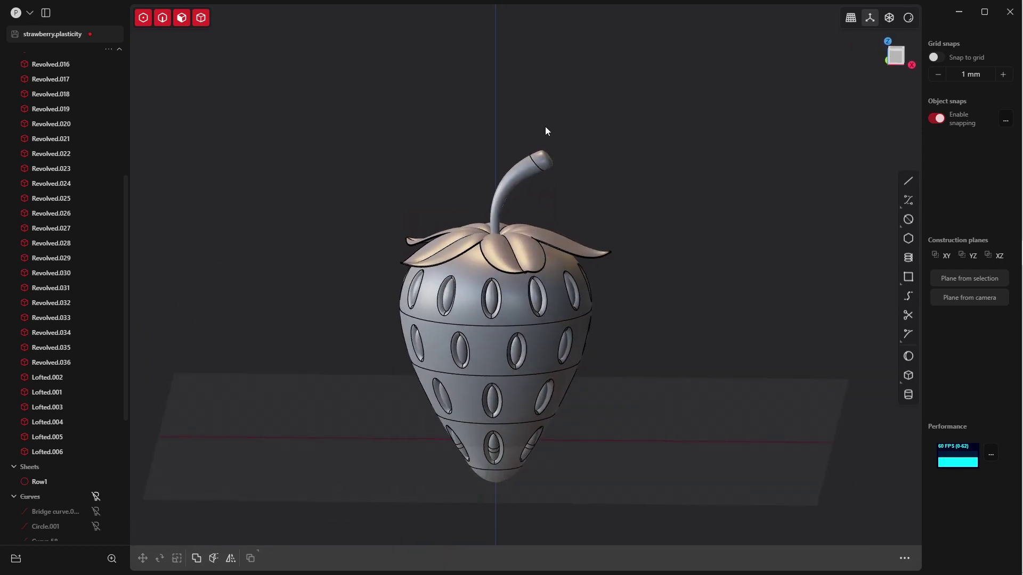
{"action": "middle_click_drag", "start_coordinate": [615, 201], "coordinate": [618, 213]}
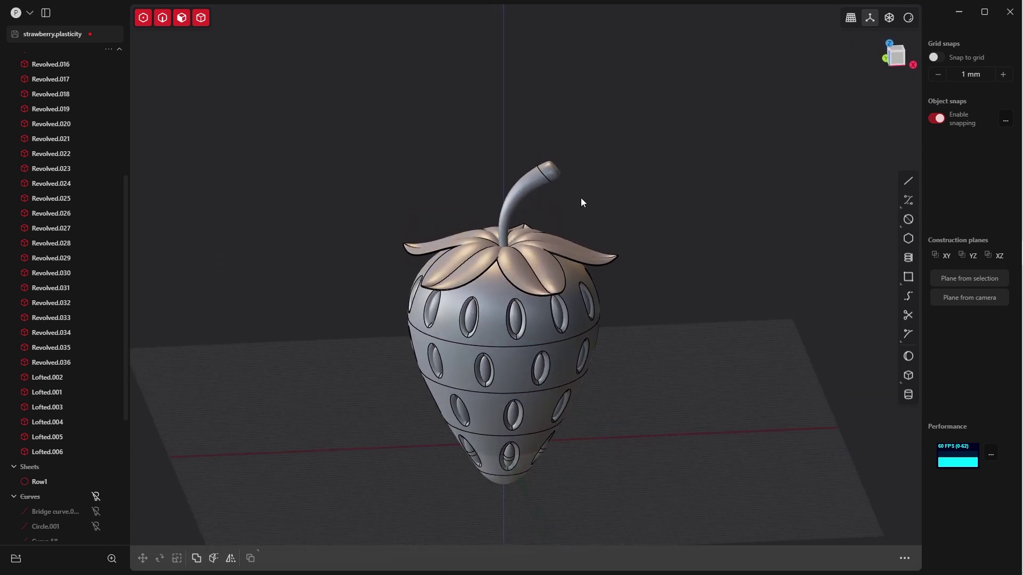
Lower the stem about 300 mm into the strawberry and shift it about 8 mm along X in the front view
{"action": "key", "text": "grave"}
{"action": "left_click", "coordinate": [554, 171]}
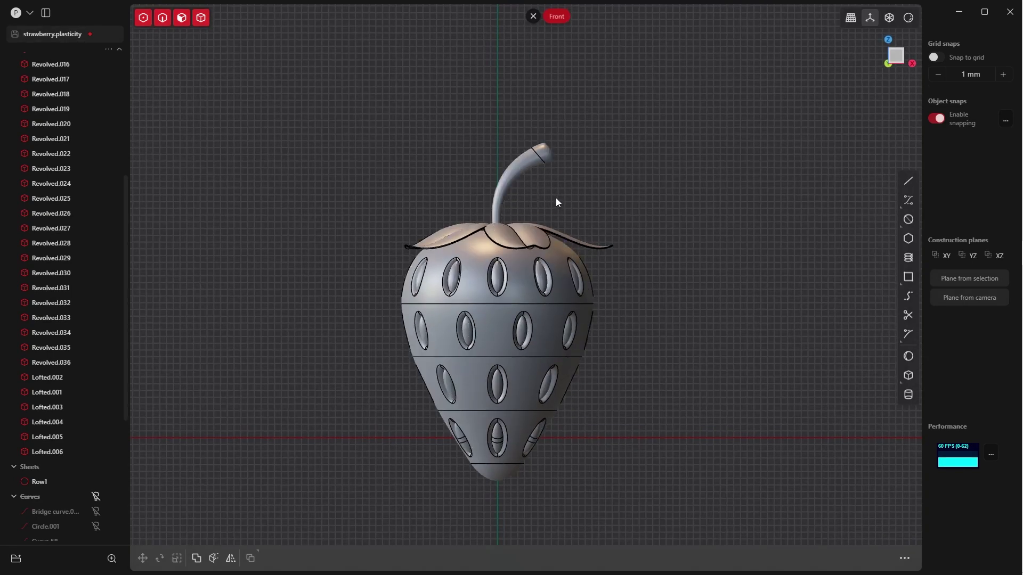
{"action": "left_click", "coordinate": [506, 193]}
{"action": "middle_click_drag", "start_coordinate": [514, 194], "coordinate": [552, 241], "text": "shift"}
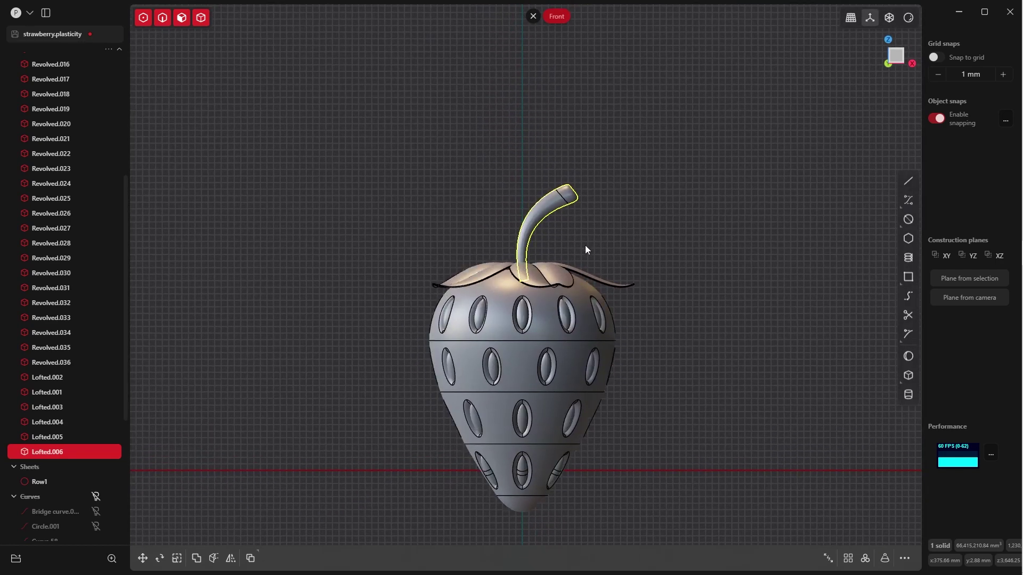
{"action": "key", "text": "g"}
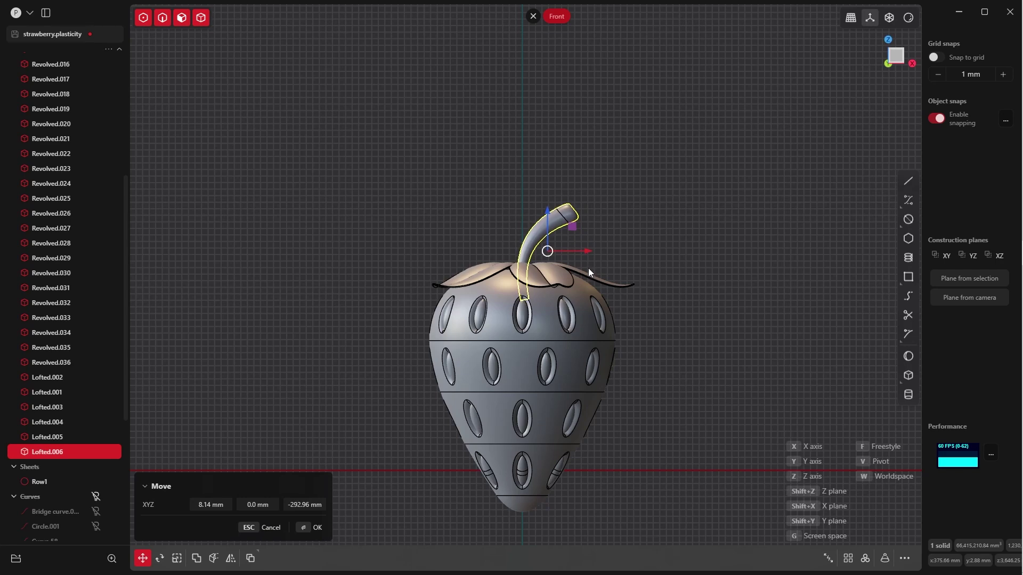
{"action": "left_click", "coordinate": [329, 532]}
Check the stem's centring from above, turn off edge display, and examine the finished strawberry from several angles
{"action": "middle_click_drag", "start_coordinate": [420, 417], "coordinate": [638, 366]}
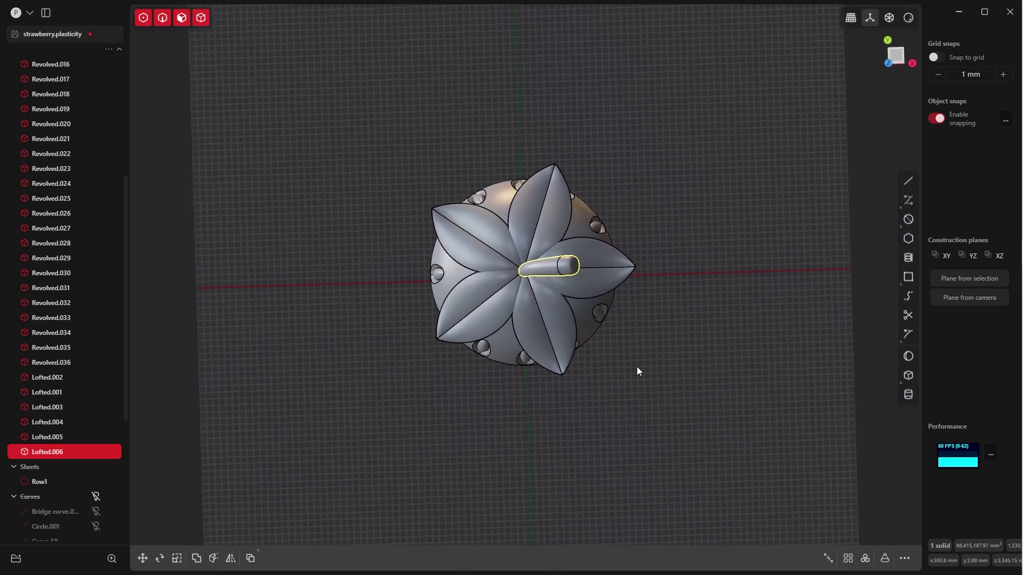
{"action": "key", "text": "KP_7"}
{"action": "middle_click_drag", "start_coordinate": [627, 242], "coordinate": [642, 291]}
{"action": "key", "text": "shift+z"}
{"action": "left_click", "coordinate": [674, 291]}
{"action": "middle_click_drag", "start_coordinate": [577, 309], "coordinate": [635, 248]}
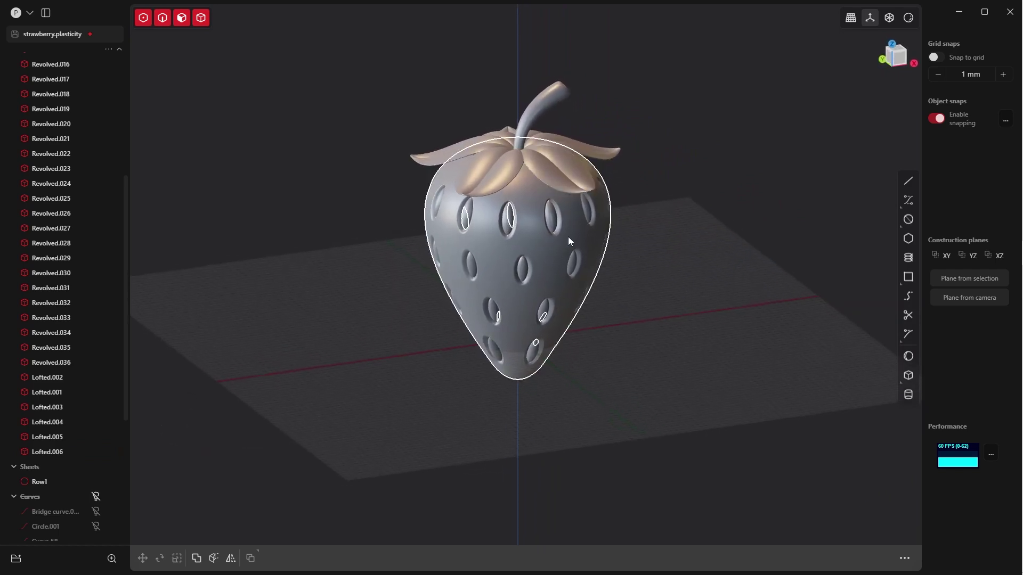
{"action": "middle_click_drag", "start_coordinate": [627, 252], "coordinate": [654, 257]}
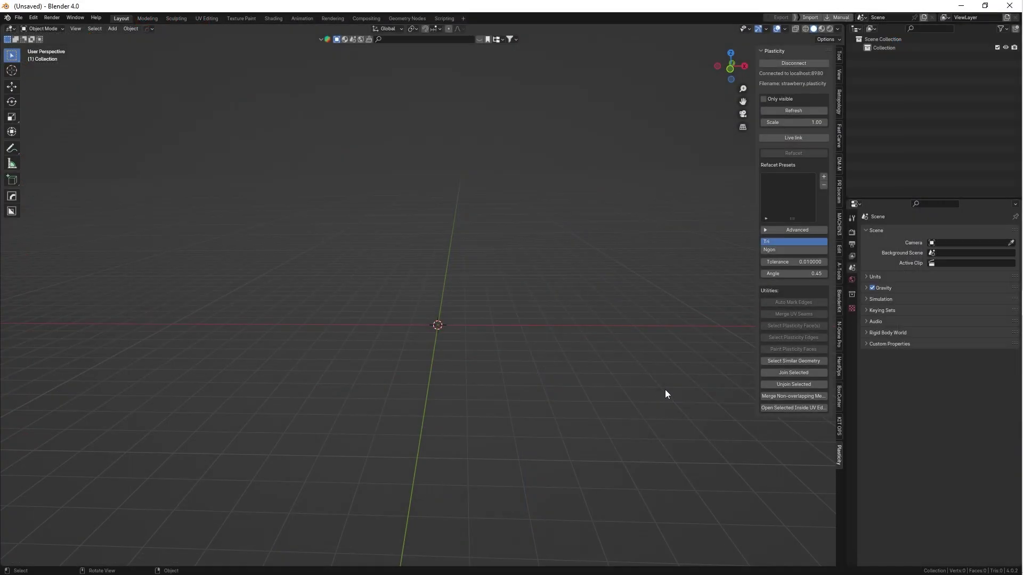
Switch to Blender and refresh the Plasticity link with Only visible enabled to import the strawberry's visible objects
{"action": "mouse_move", "coordinate": [648, 346]}
{"action": "middle_mouse_down"}
{"action": "mouse_move", "coordinate": [628, 334]}
{"action": "mouse_move", "coordinate": [650, 342]}
{"action": "middle_mouse_up"}
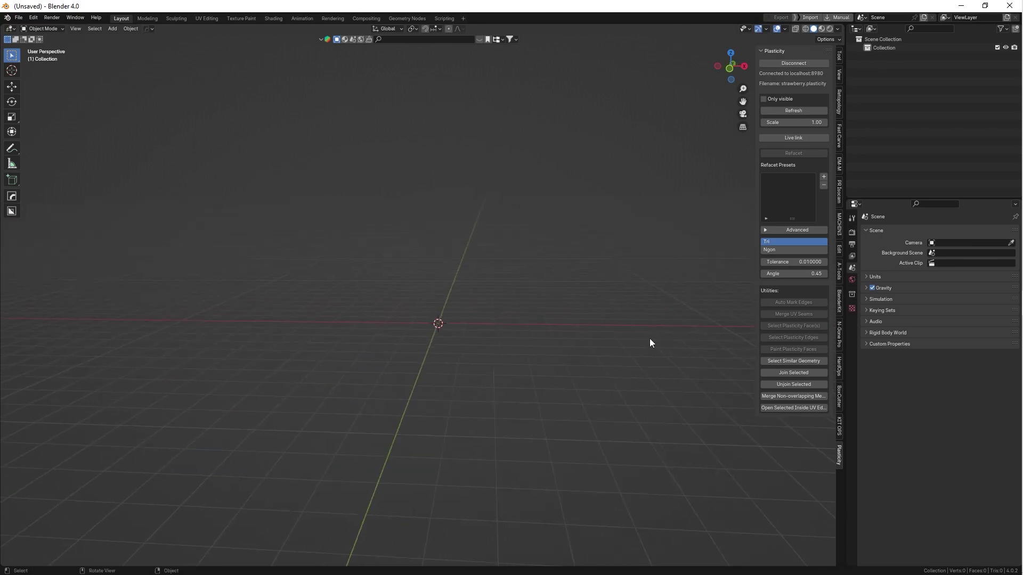
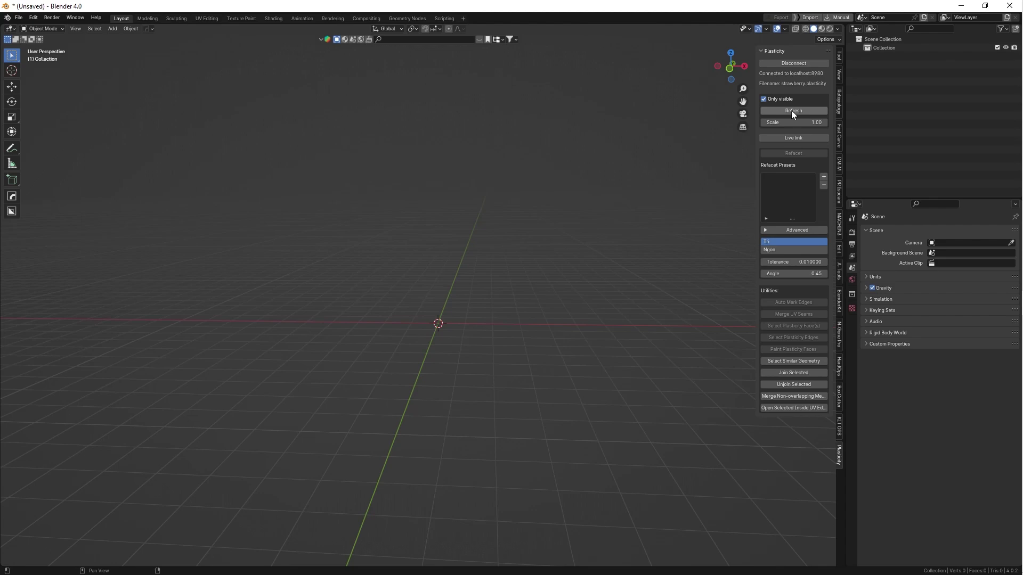
{"action": "left_click", "coordinate": [792, 111]}
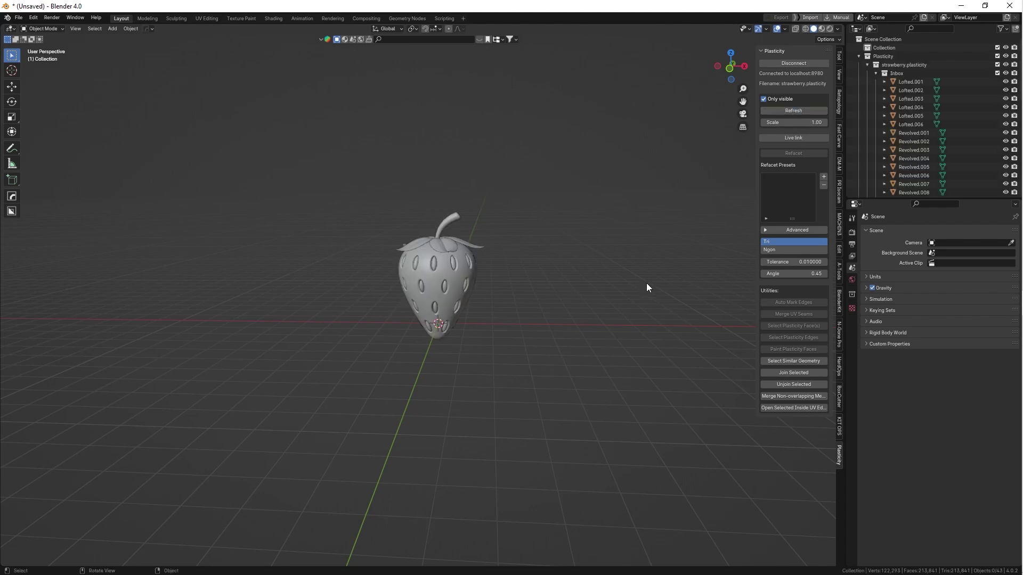
Select all five leaves around the top of the strawberry and join them into a single object
{"action": "middle_click_drag", "start_coordinate": [569, 297], "coordinate": [600, 297]}
{"action": "scroll", "coordinate": [612, 266], "scroll_direction": "up", "scroll_amount": 3}
{"action": "middle_click_drag", "start_coordinate": [615, 258], "coordinate": [620, 330]}
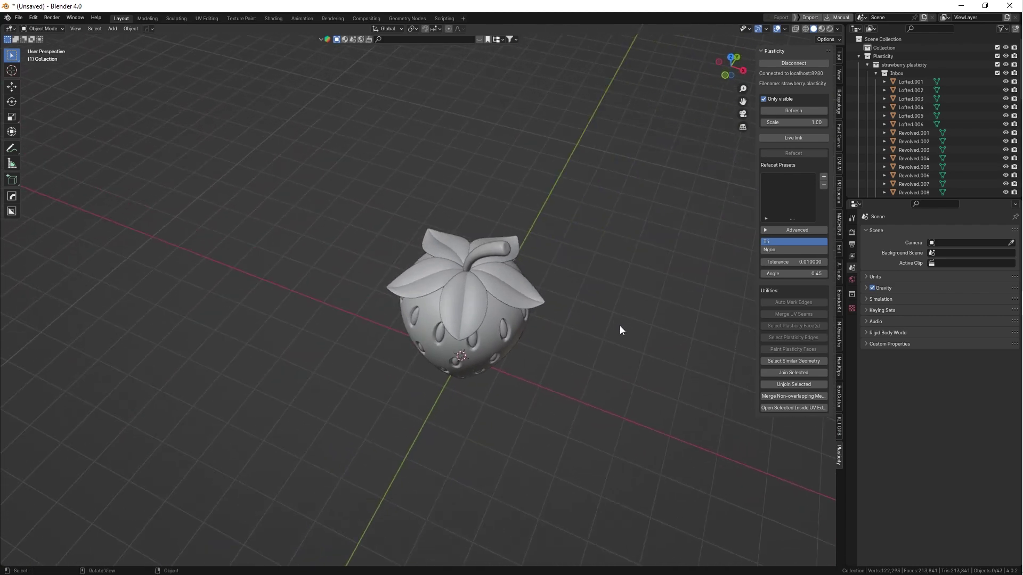
{"action": "left_click", "coordinate": [520, 291]}
{"action": "middle_click_drag", "start_coordinate": [535, 289], "coordinate": [565, 290]}
{"action": "left_click", "coordinate": [490, 323], "text": "shift"}
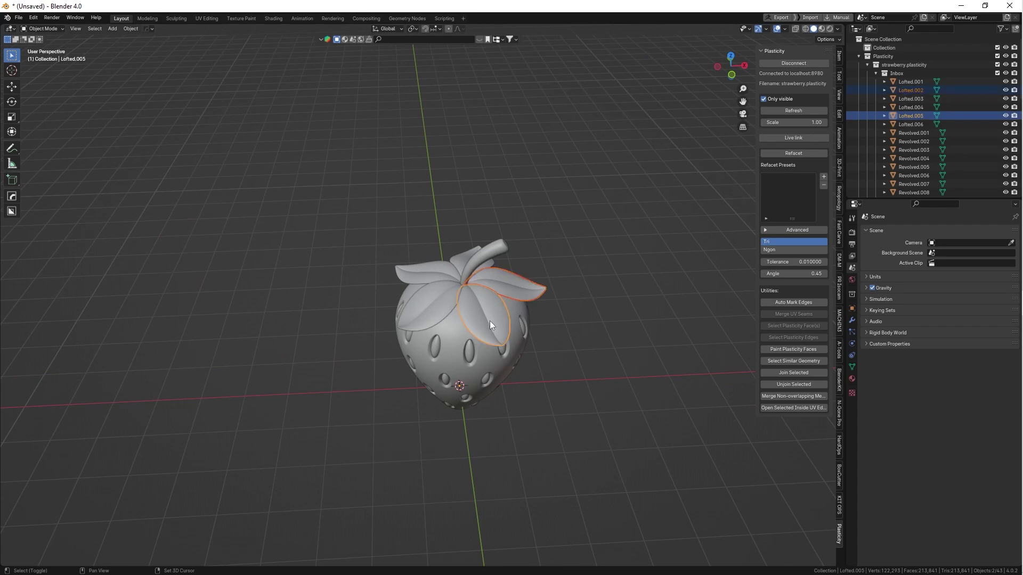
{"action": "left_click", "coordinate": [433, 305], "text": "shift"}
{"action": "middle_click_drag", "start_coordinate": [432, 286], "coordinate": [510, 292]}
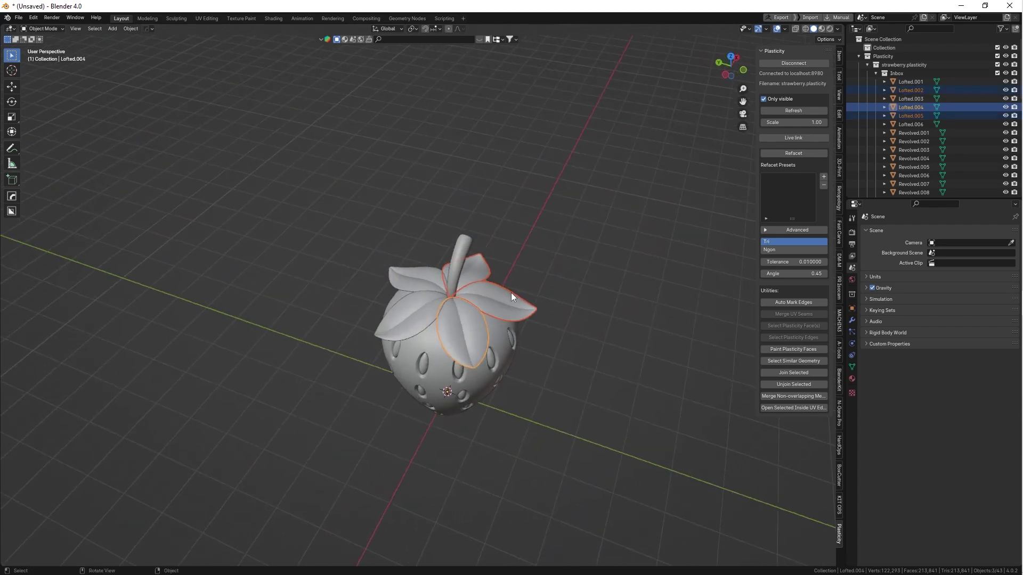
{"action": "left_click", "coordinate": [417, 317], "text": "shift"}
{"action": "left_click", "coordinate": [410, 273], "text": "shift"}
{"action": "middle_click_drag", "start_coordinate": [458, 261], "coordinate": [541, 282]}
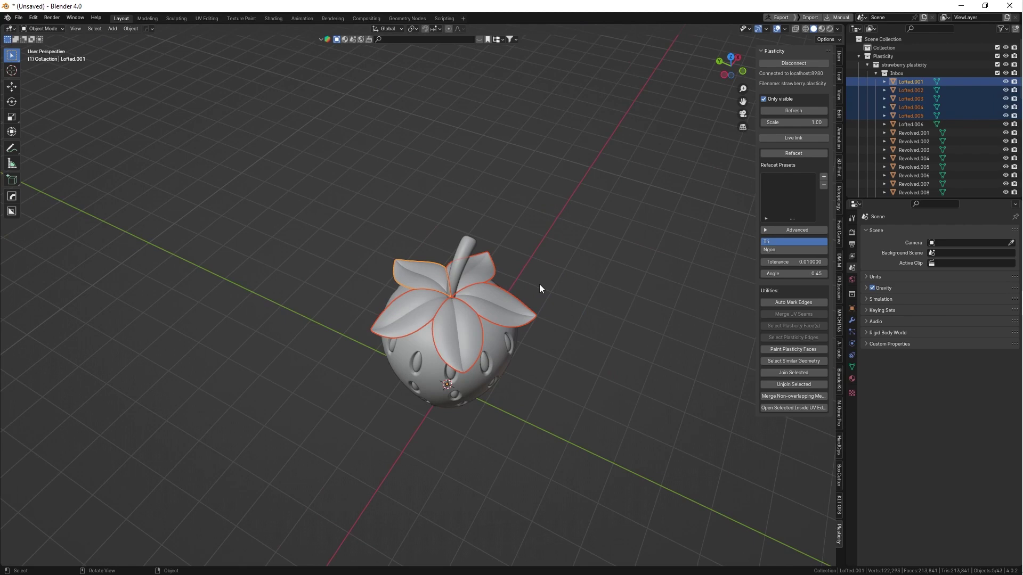
{"action": "key", "text": "ctrl+j"}
{"action": "middle_click_drag", "start_coordinate": [538, 283], "coordinate": [469, 291]}
{"action": "left_click", "coordinate": [553, 258]}
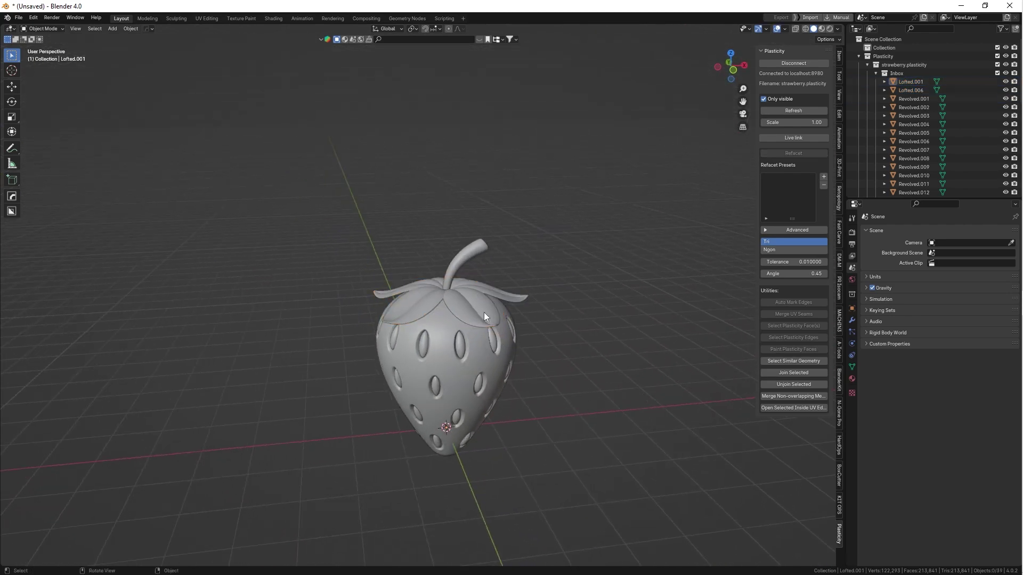
Rename the joined leaf object as Leaves
{"action": "left_click", "coordinate": [484, 312]}
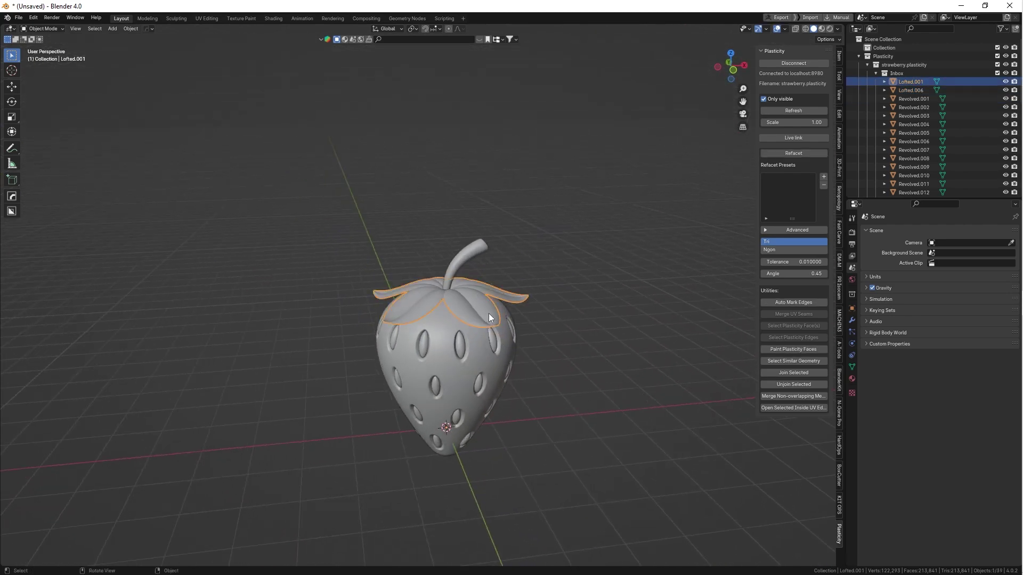
{"action": "double_click", "coordinate": [904, 83]}
{"action": "type", "text": "Lea"}
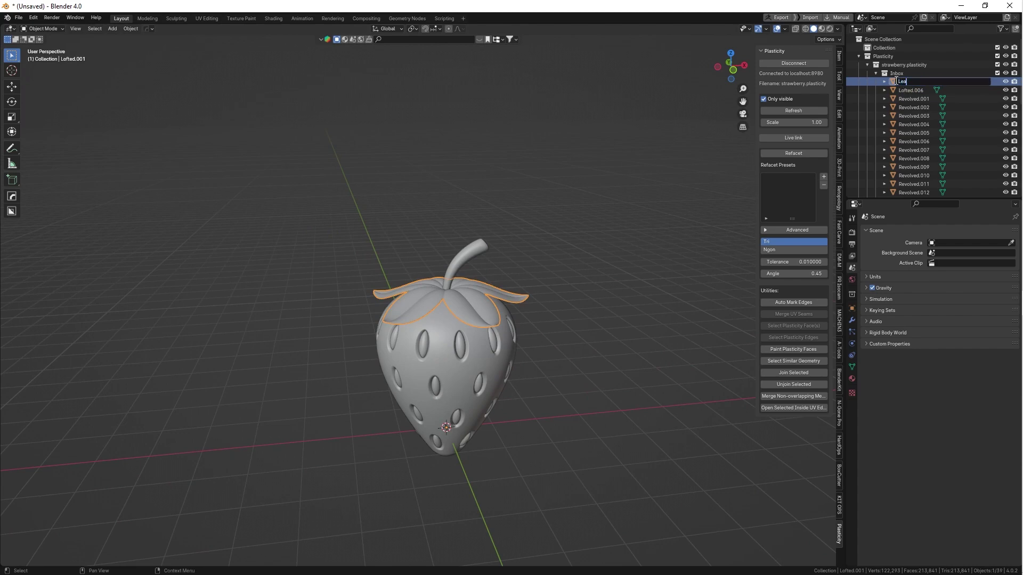
{"action": "type", "text": "ves"}
{"action": "key", "text": "Return"}
{"action": "middle_click_drag", "start_coordinate": [625, 216], "coordinate": [468, 302]}
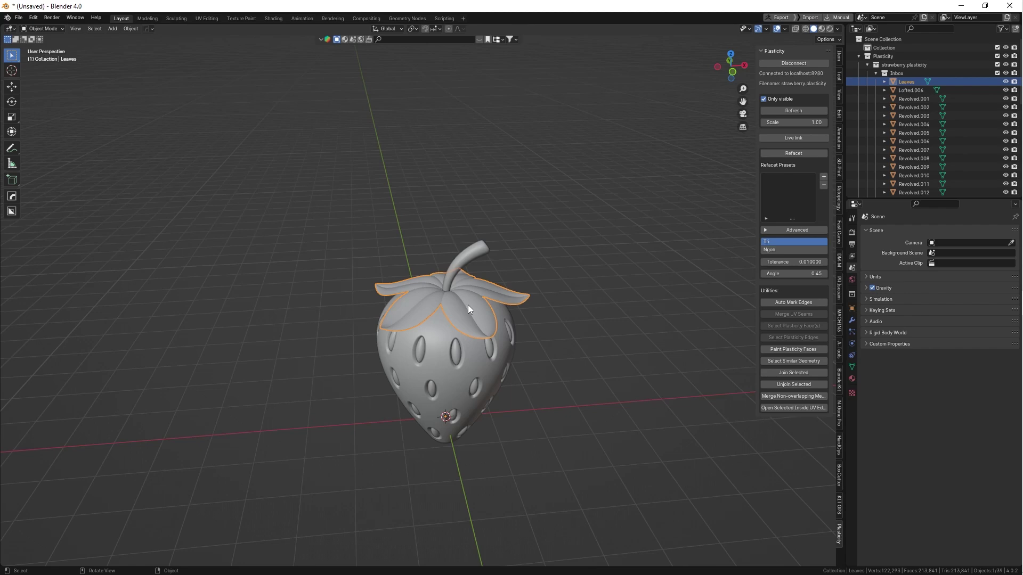
Set the origin of the Leaves object to its geometry and deselect it
{"action": "key", "text": "shift+s"}
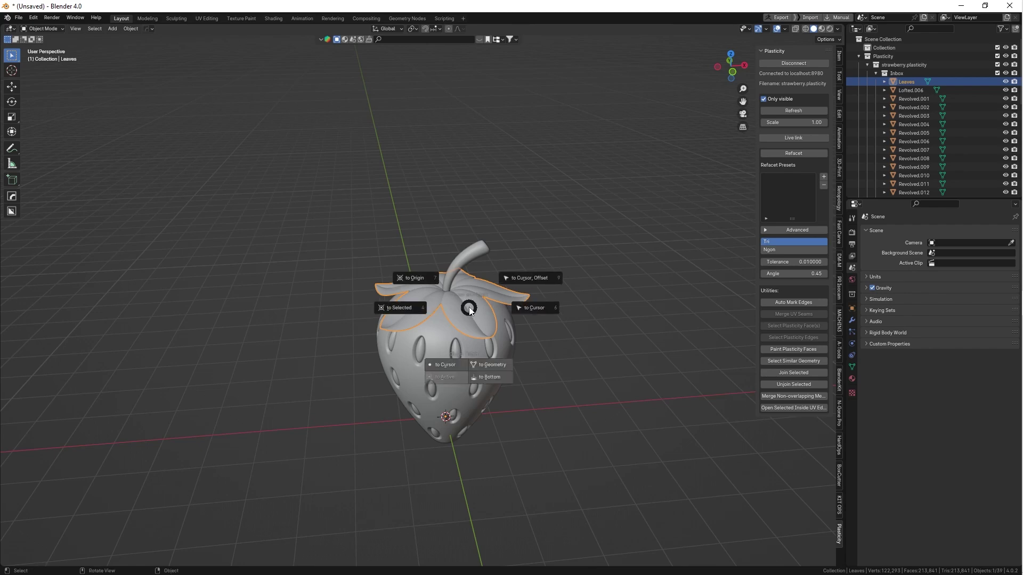
{"action": "left_click", "coordinate": [490, 364]}
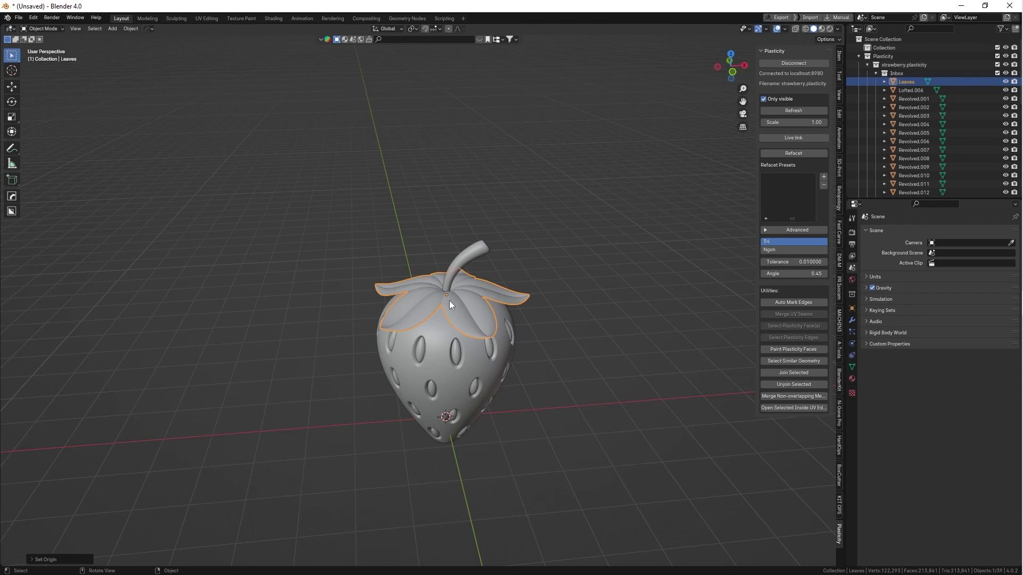
{"action": "middle_click_drag", "start_coordinate": [450, 280], "coordinate": [462, 313]}
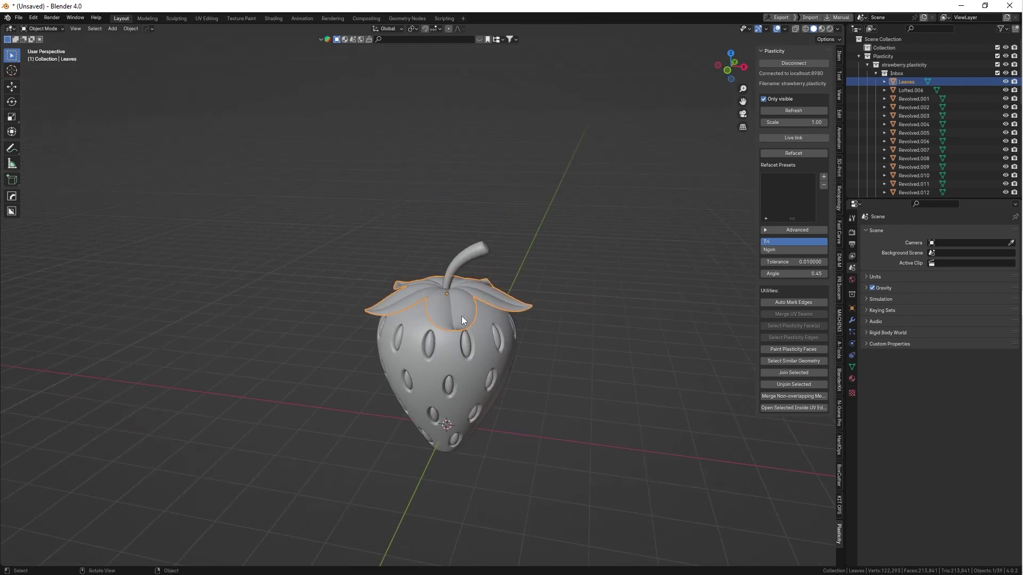
{"action": "key", "text": "g"}
{"action": "right_click", "coordinate": [414, 367]}
{"action": "middle_click_drag", "start_coordinate": [510, 276], "coordinate": [539, 267]}
{"action": "left_click", "coordinate": [519, 264]}
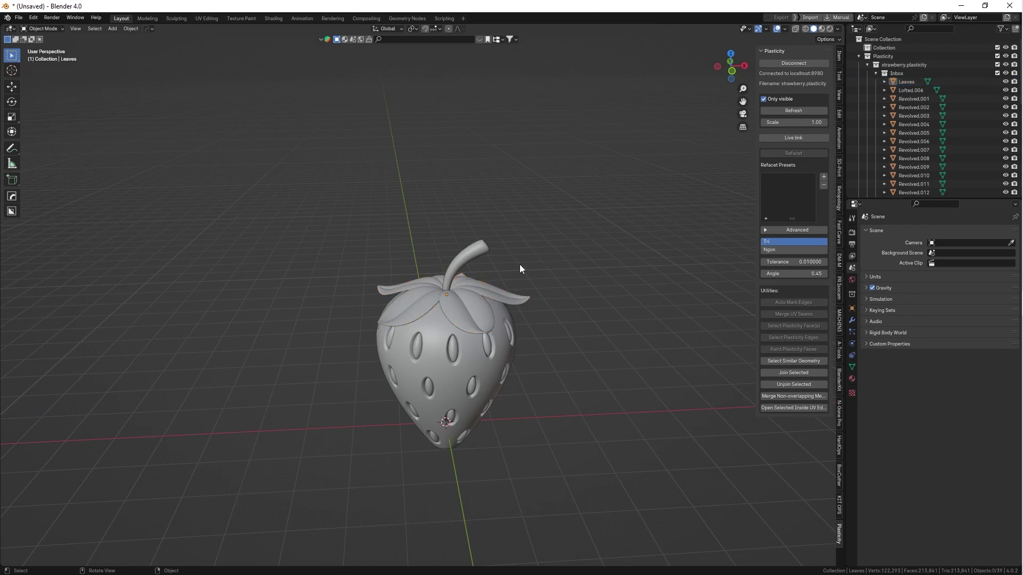
Select the strawberry's stem and rename the object as stam
{"action": "left_click", "coordinate": [467, 259]}
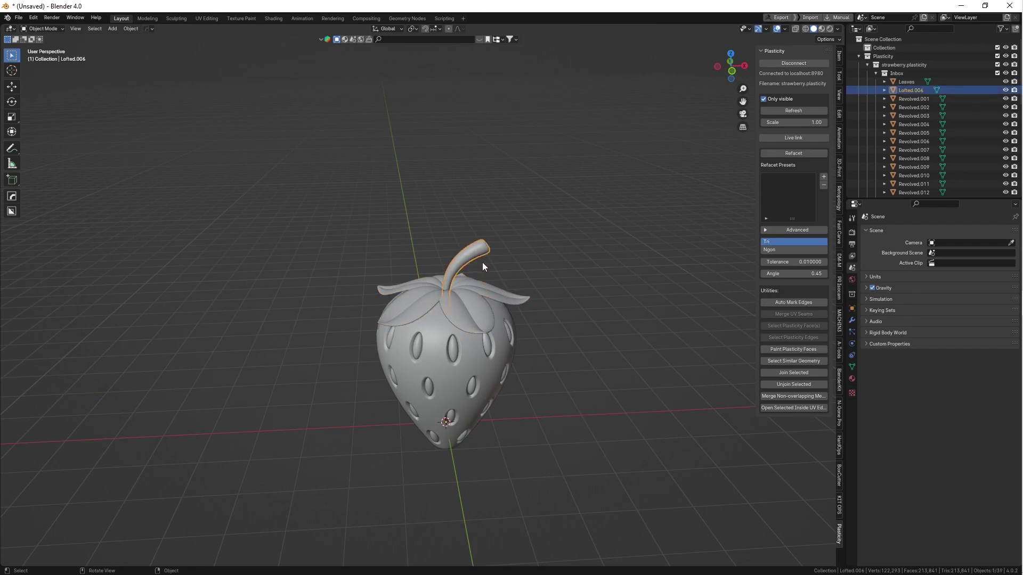
{"action": "key", "text": "F2"}
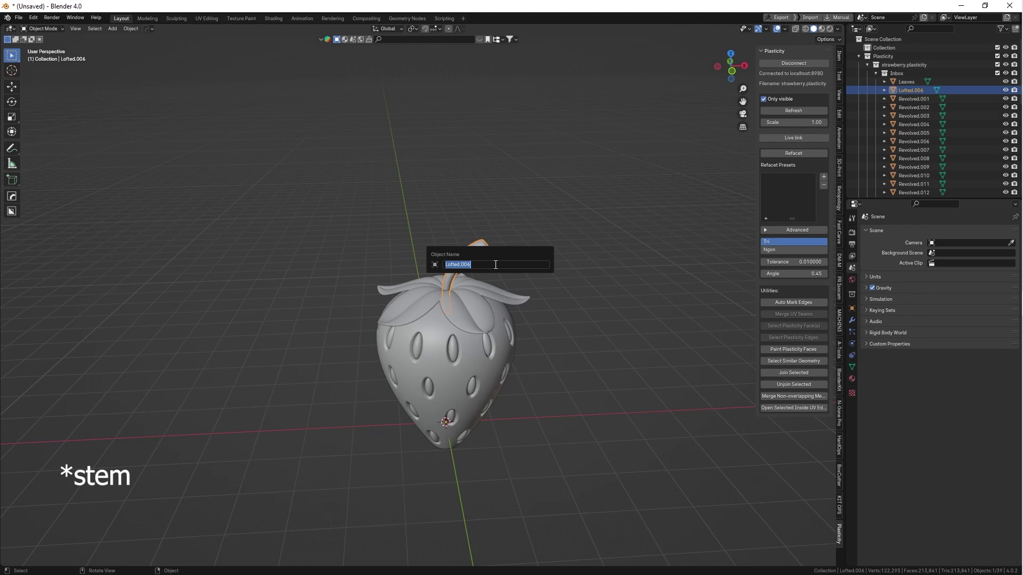
{"action": "type", "text": "stam"}
{"action": "key", "text": "Return"}
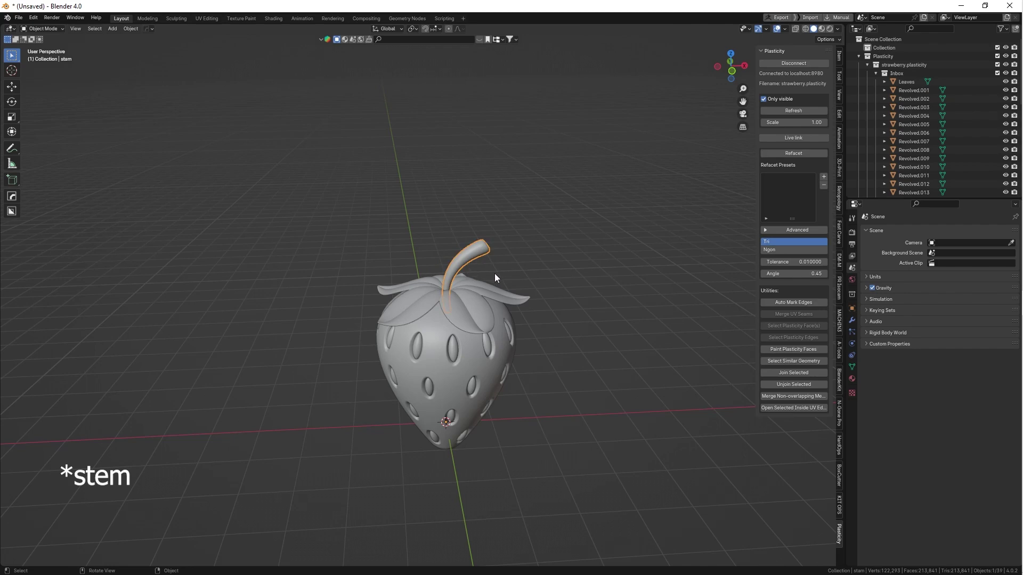
Set the stem's origin to its geometry and deselect it
{"action": "key", "text": "shift+s"}
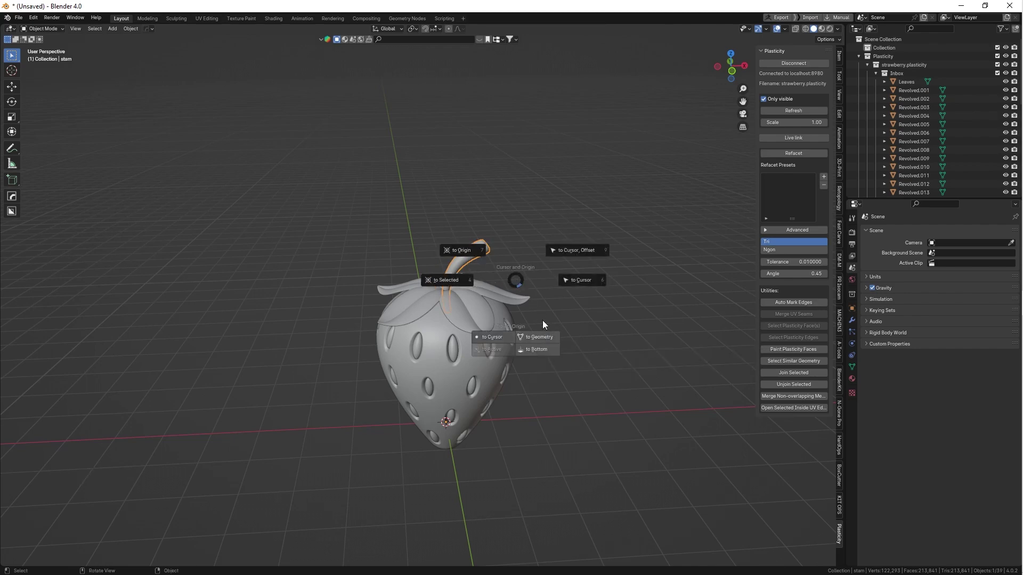
{"action": "left_click", "coordinate": [542, 337]}
{"action": "left_click", "coordinate": [548, 271]}
{"action": "middle_click_drag", "start_coordinate": [548, 271], "coordinate": [462, 254]}
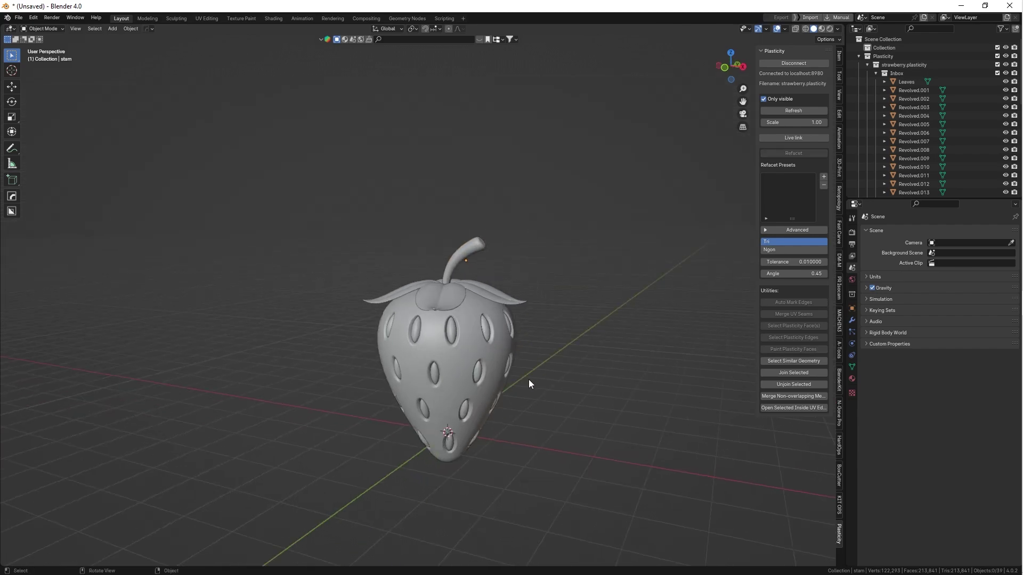
{"action": "mouse_move", "coordinate": [529, 379]}
{"action": "middle_mouse_down"}
{"action": "mouse_move", "coordinate": [501, 369]}
{"action": "mouse_move", "coordinate": [542, 385]}
{"action": "middle_mouse_up"}
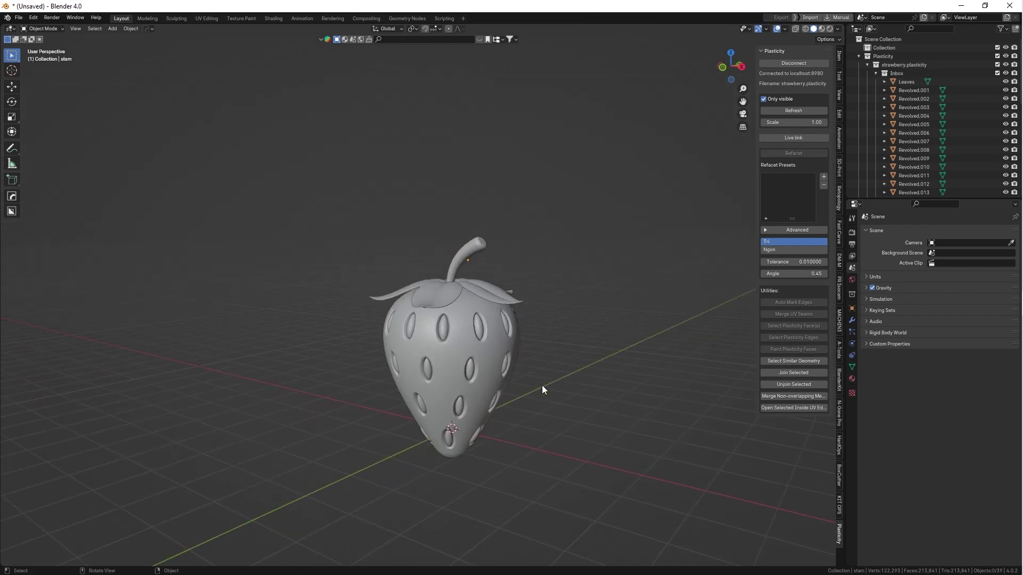
From the front view, hide the strawberry body and join all the seeds into one object
{"action": "key", "text": "grave"}
{"action": "left_click", "coordinate": [472, 327]}
{"action": "left_click", "coordinate": [468, 351]}
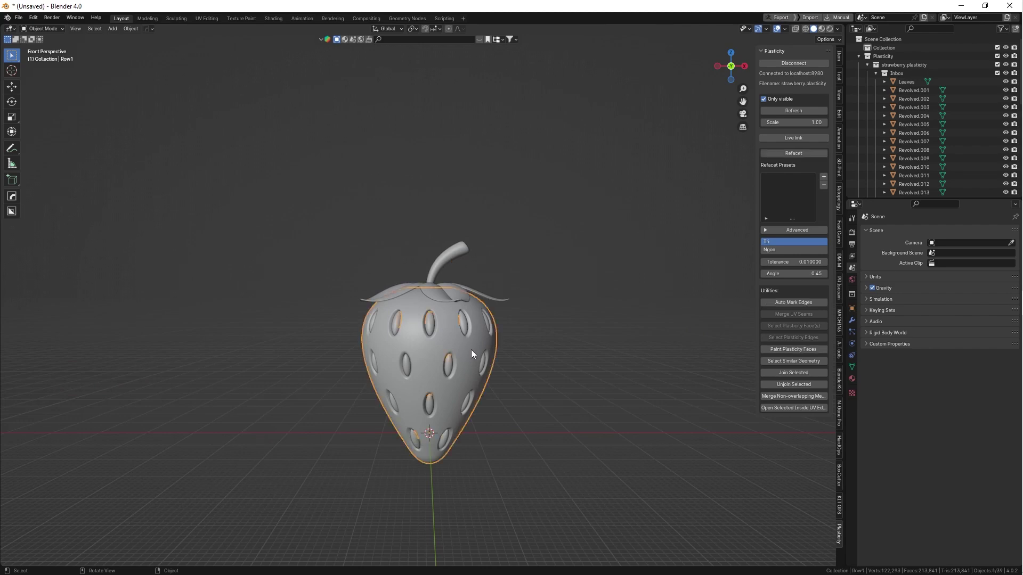
{"action": "key", "text": "Delete"}
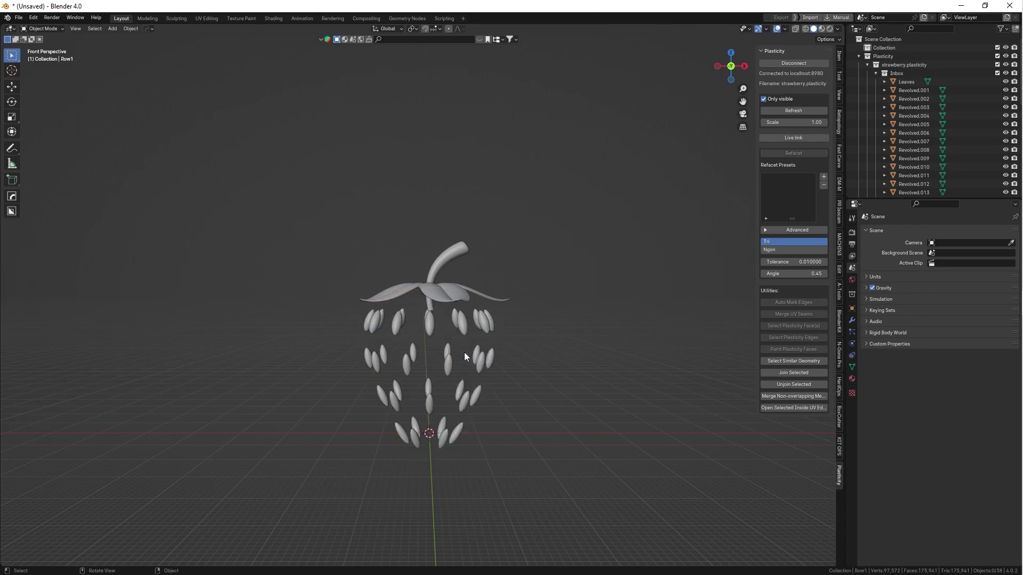
{"action": "left_click_drag", "start_coordinate": [569, 501], "coordinate": [327, 317]}
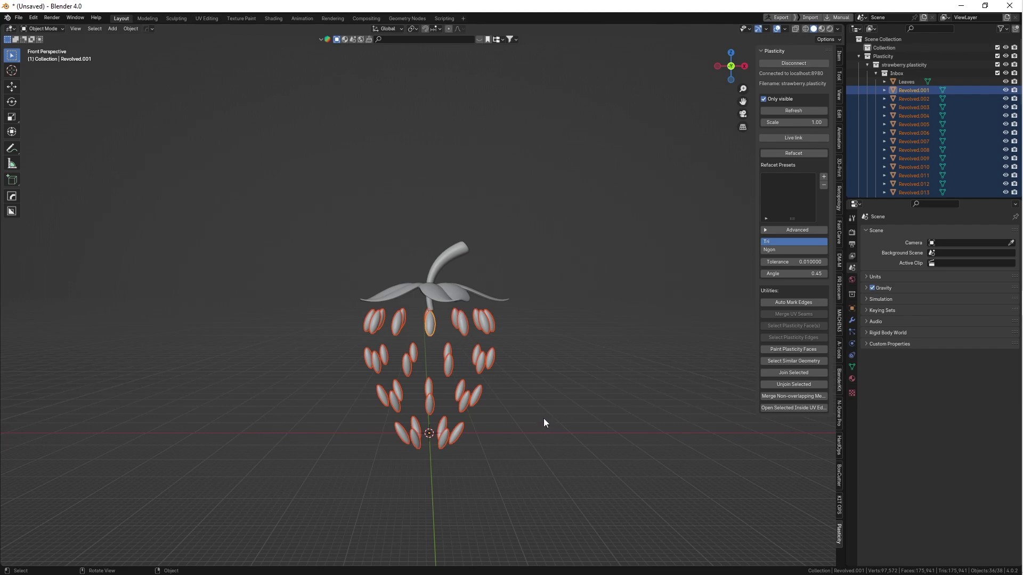
{"action": "key", "text": "ctrl+j"}
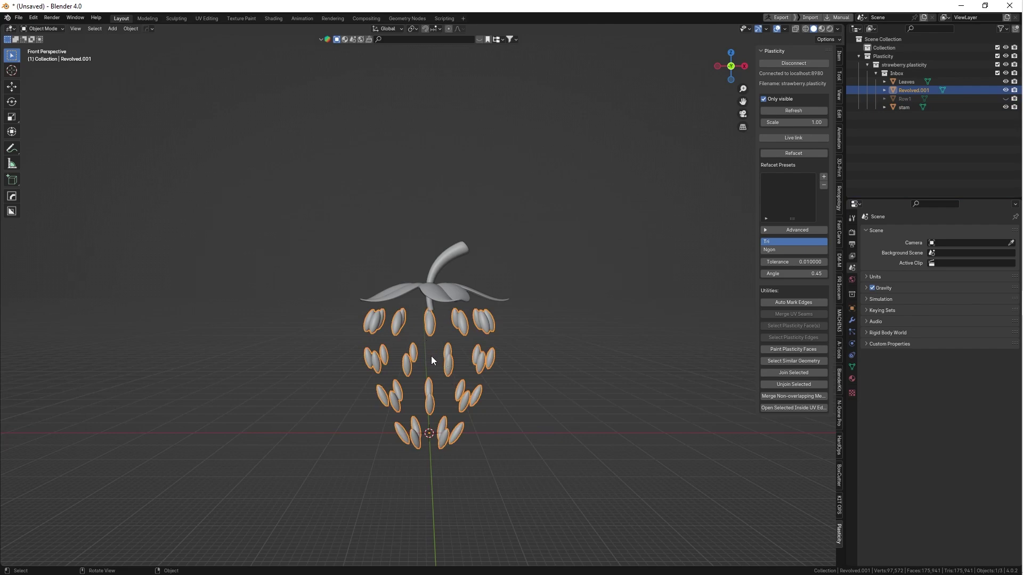
Set the joined seeds' origin to their geometry and rename the object as Core
{"action": "key", "text": "shift+ctrl+c"}
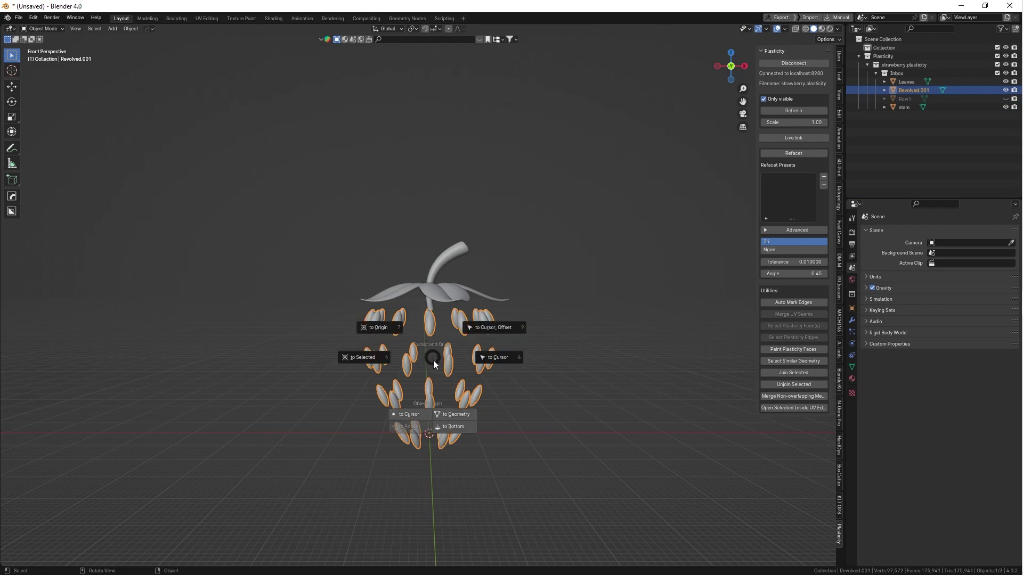
{"action": "left_click", "coordinate": [453, 417]}
{"action": "left_click", "coordinate": [514, 363]}
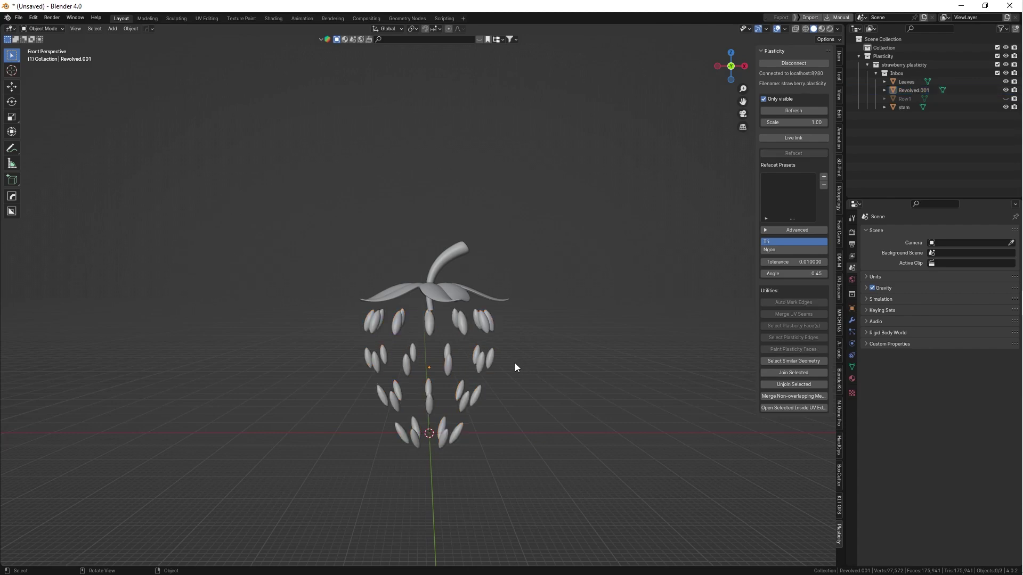
{"action": "left_click", "coordinate": [449, 366]}
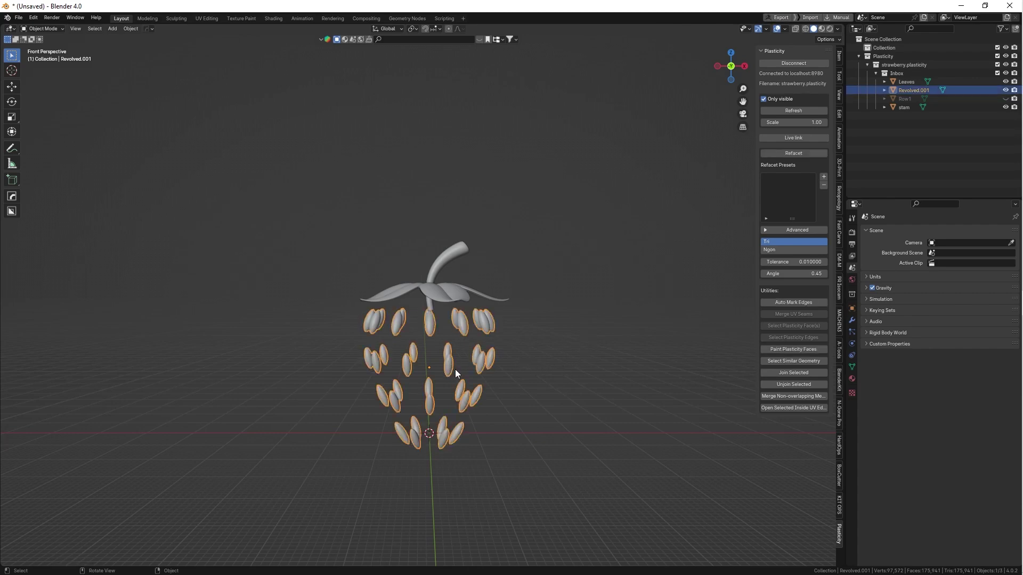
{"action": "double_click", "coordinate": [909, 90]}
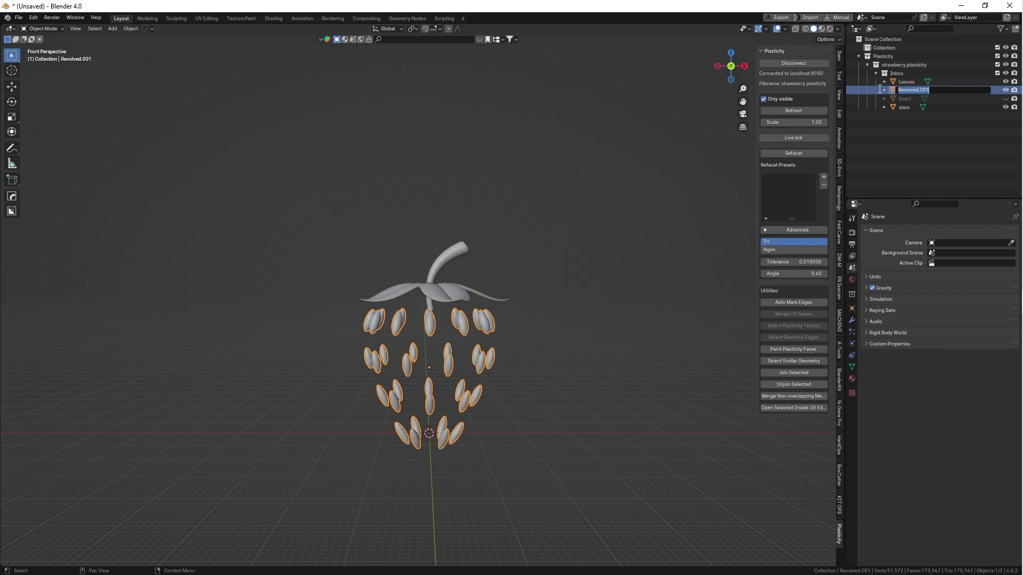
{"action": "type", "text": "Core"}
{"action": "key", "text": "Return"}
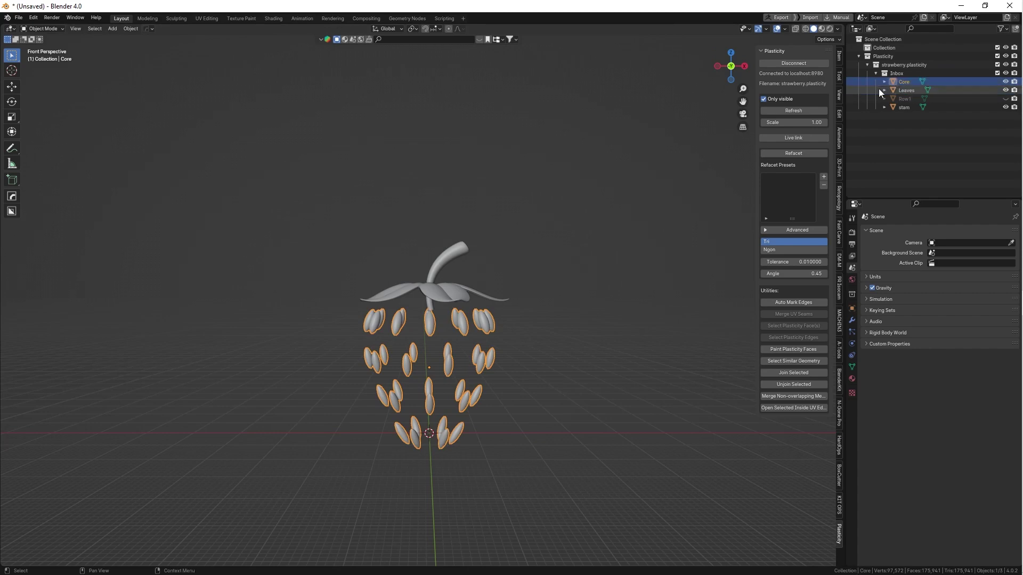
Unhide the strawberry body and rename the object from Row1 to Body
{"action": "left_click", "coordinate": [557, 349]}
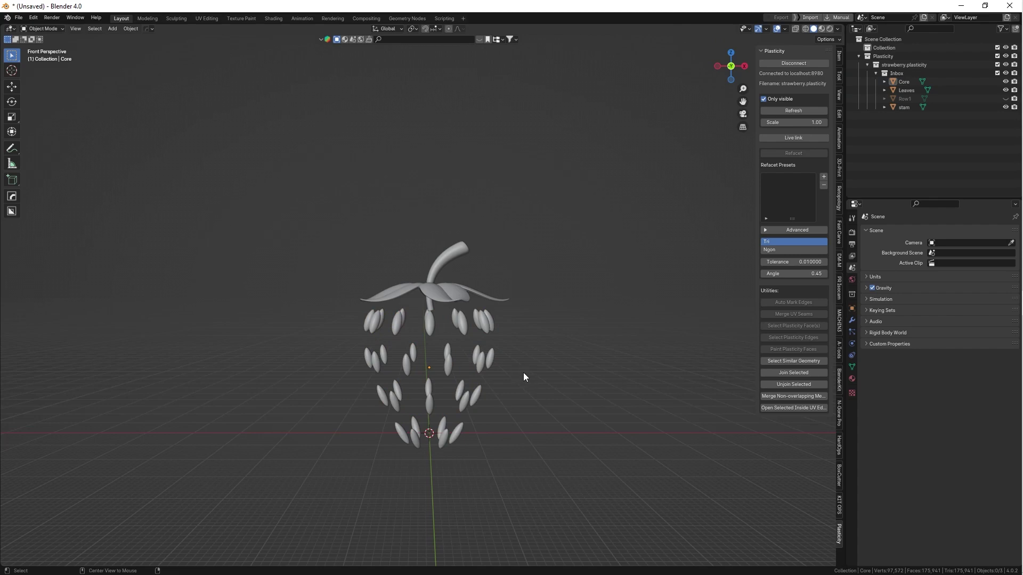
{"action": "left_click", "coordinate": [468, 349]}
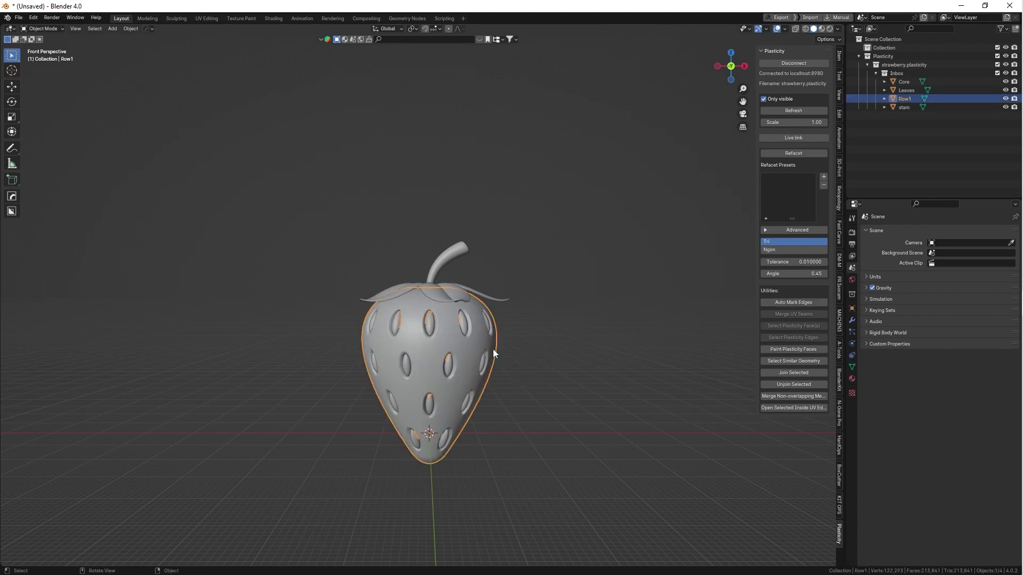
{"action": "key", "text": "F2"}
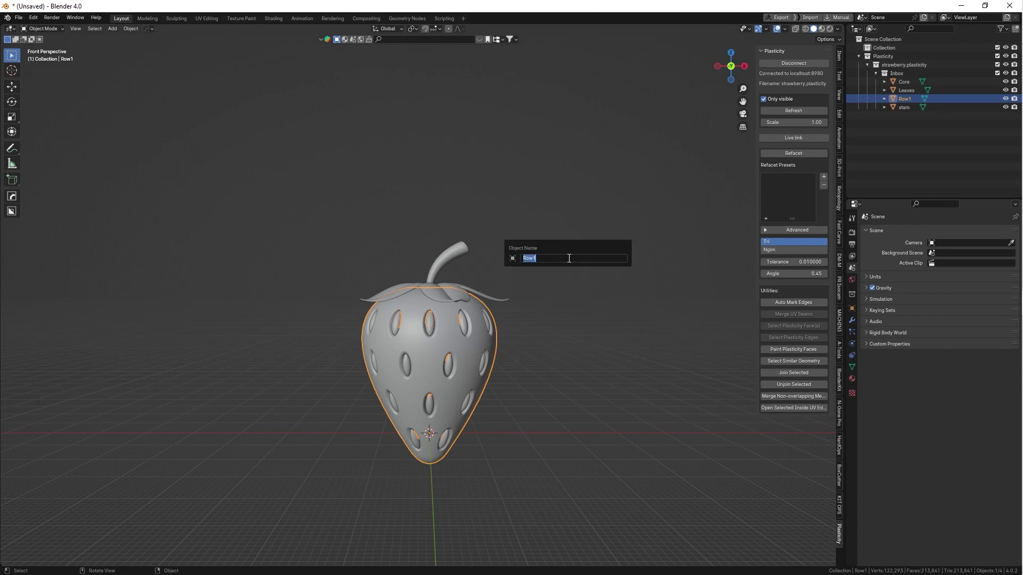
{"action": "type", "text": "Body"}
{"action": "key", "text": "Return"}
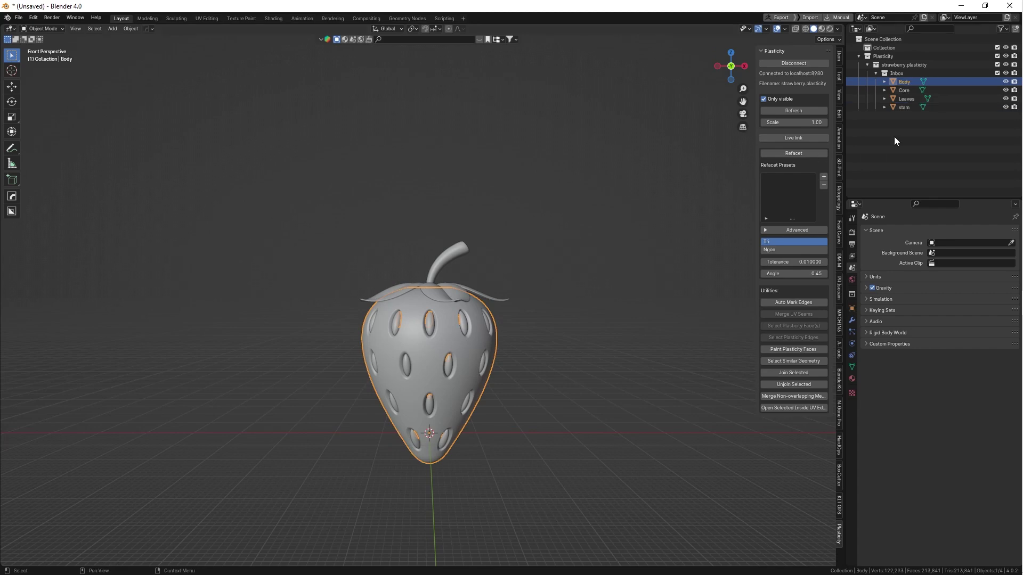
{"action": "left_click", "coordinate": [637, 200]}
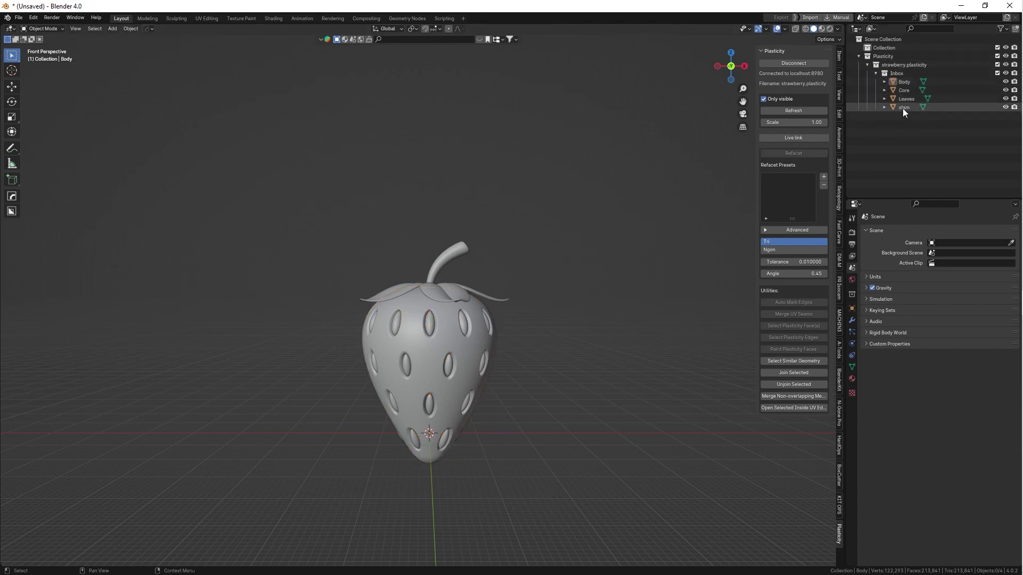
Select the Body, Core, Leaves and stam objects together
{"action": "left_click", "coordinate": [903, 108]}
{"action": "left_click", "coordinate": [904, 82], "text": "shift"}
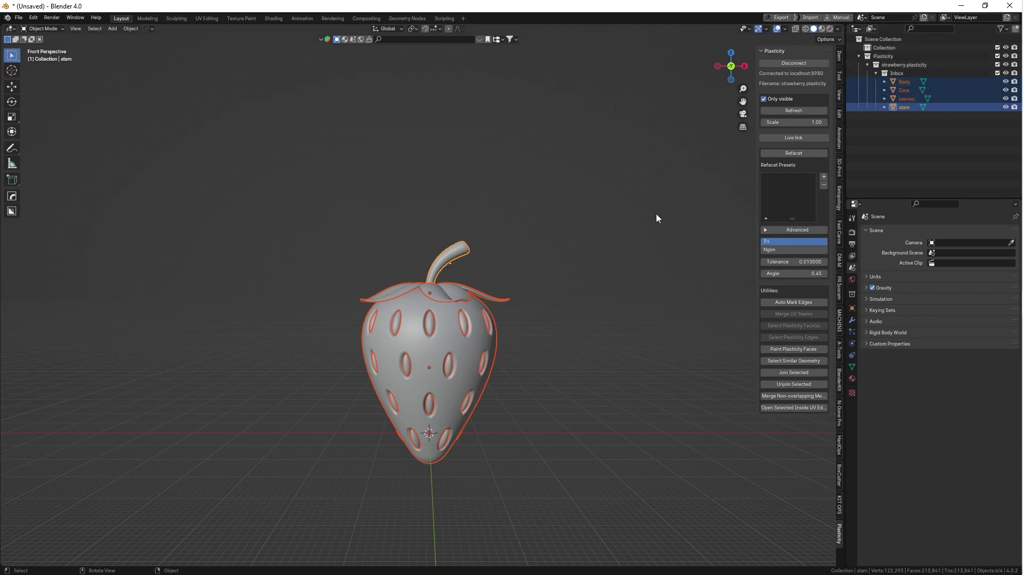
{"action": "key", "text": "m"}
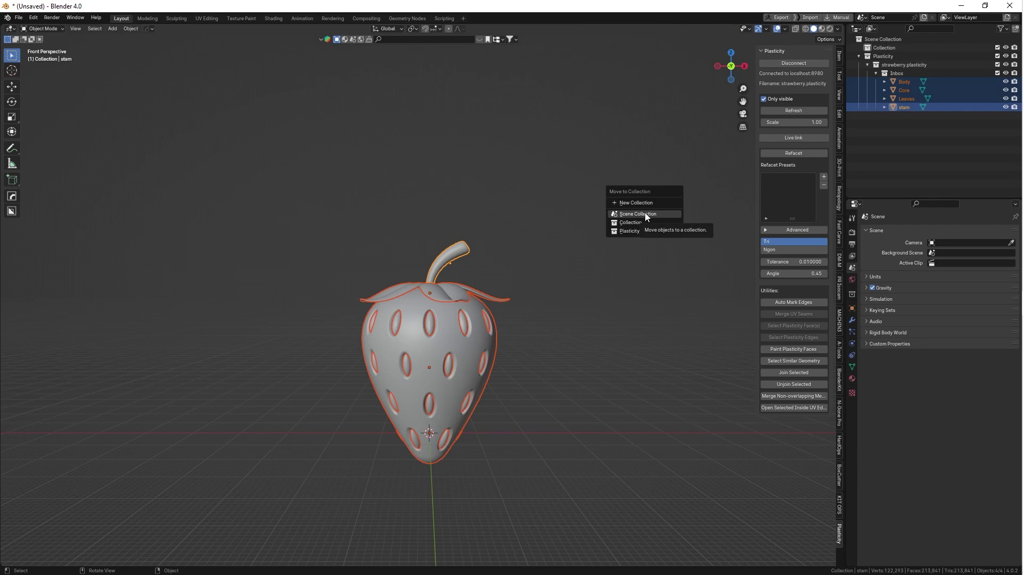
{"action": "key", "text": "Escape"}
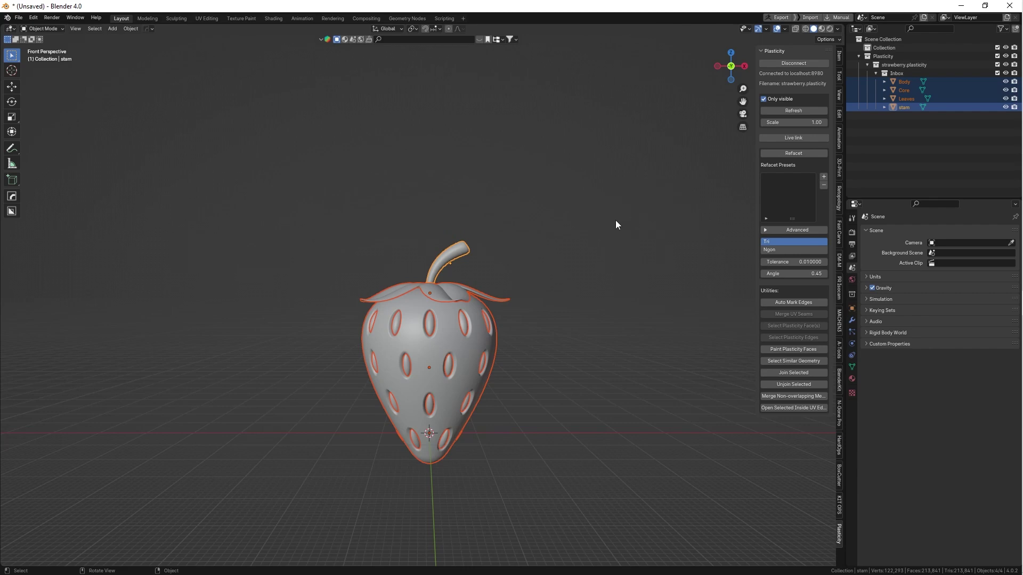
Move the four selected strawberry objects to the Scene Collection and delete the emptied Plasticity, strawberry.plasticity and Inbox collections
{"action": "key", "text": "m"}
{"action": "left_click", "coordinate": [613, 221]}
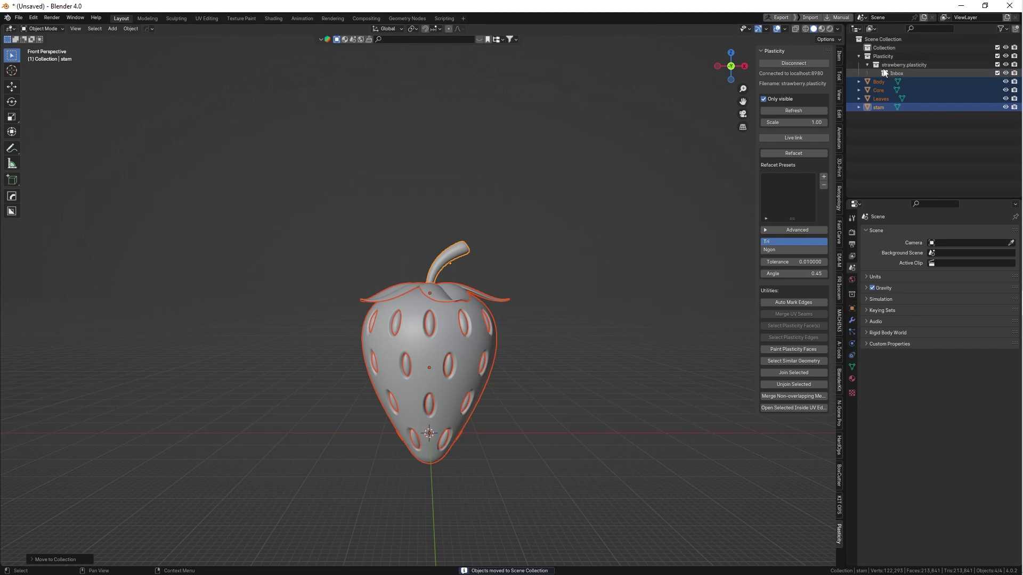
{"action": "left_click", "coordinate": [859, 56]}
{"action": "left_click", "coordinate": [882, 57]}
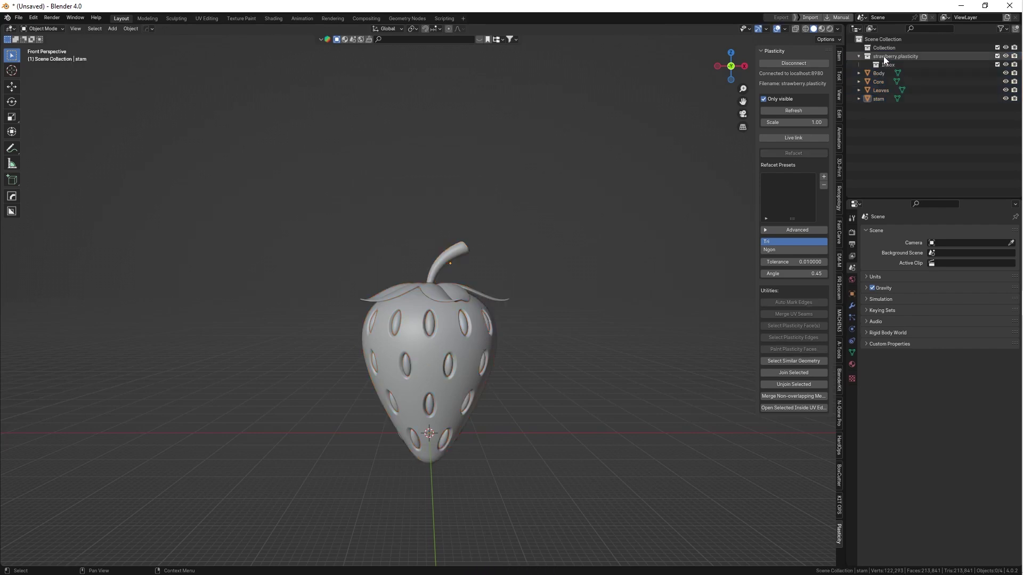
{"action": "key", "text": "Delete"}
{"action": "left_click", "coordinate": [881, 56]}
{"action": "key", "text": "Delete"}
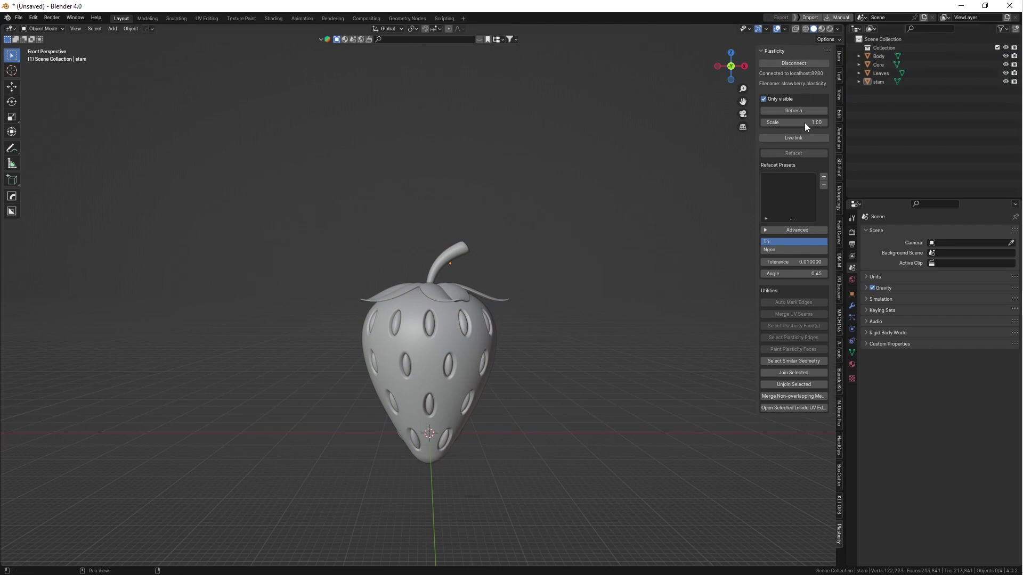
From the front view, add a Plain Axes empty at the world origin
{"action": "middle_click_drag", "start_coordinate": [687, 245], "coordinate": [564, 303]}
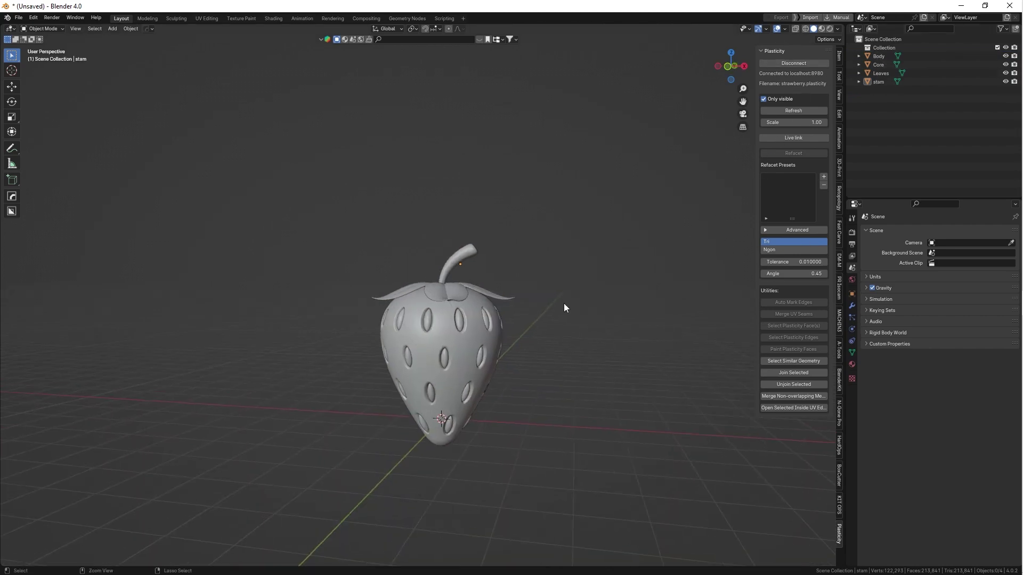
{"action": "key", "text": "grave"}
{"action": "left_click", "coordinate": [555, 305]}
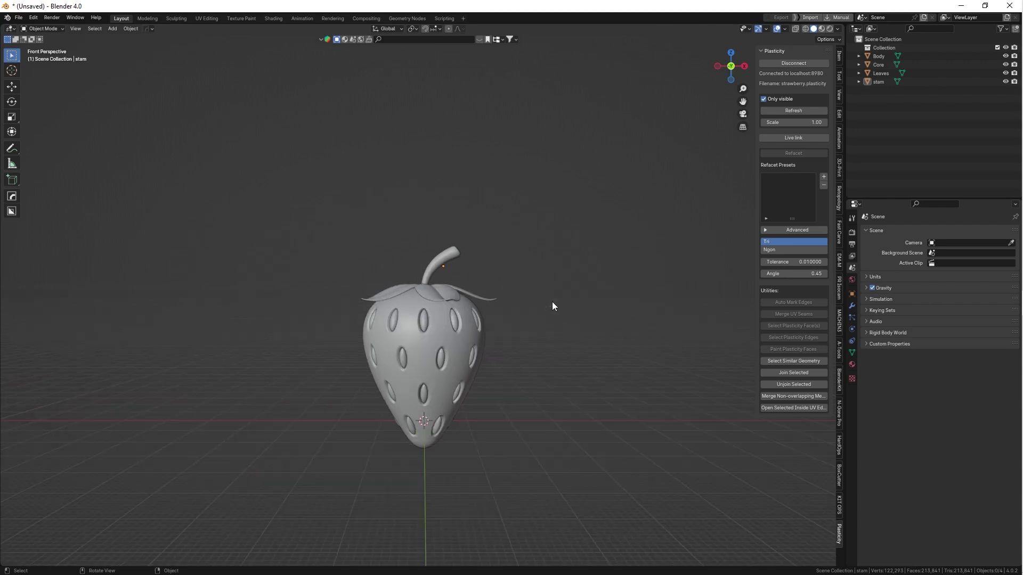
{"action": "middle_click_drag", "start_coordinate": [580, 318], "coordinate": [637, 305], "text": "shift"}
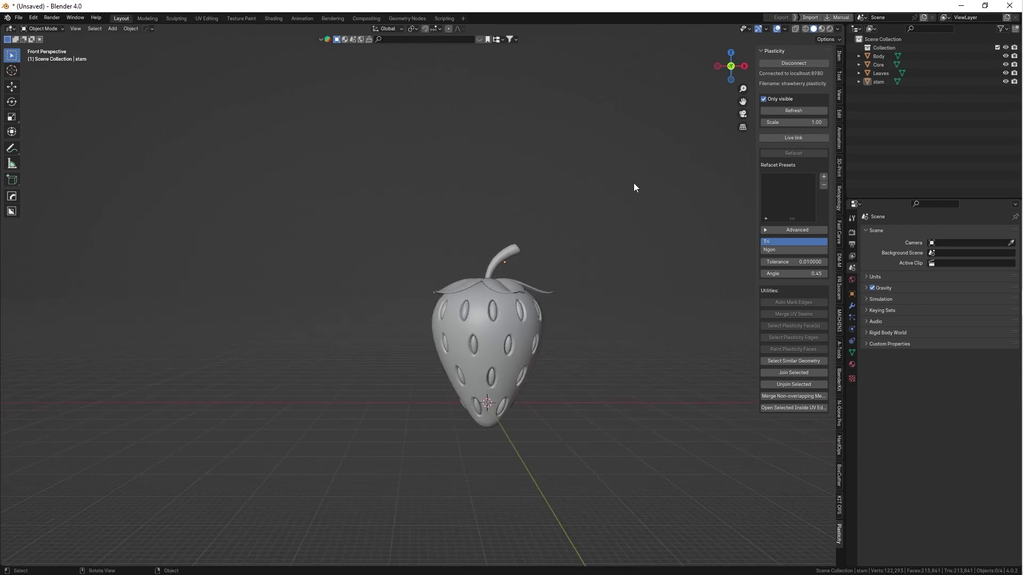
{"action": "left_click_drag", "start_coordinate": [635, 187], "coordinate": [336, 520]}
{"action": "key", "text": "shift+a"}
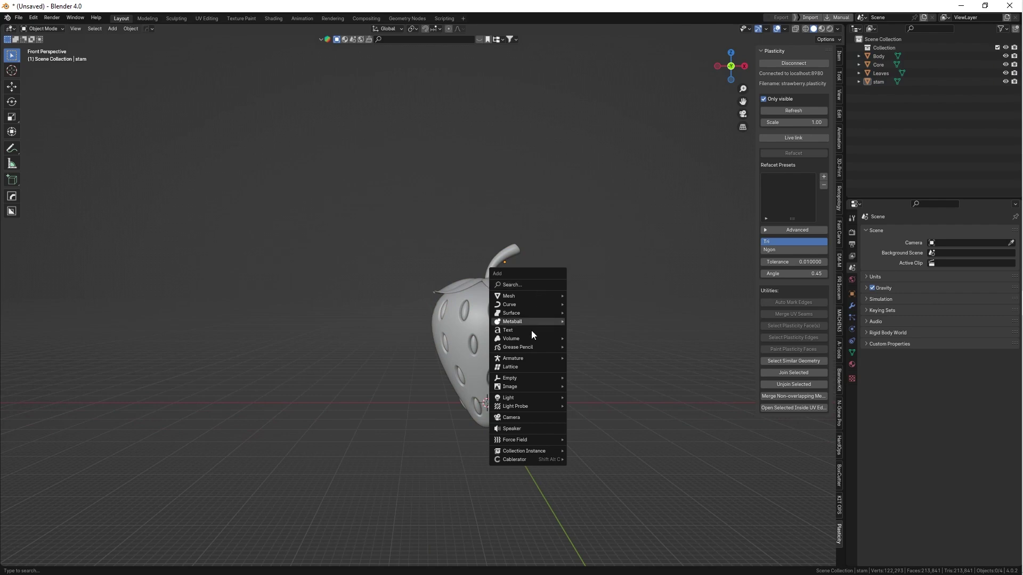
{"action": "mouse_move", "coordinate": [523, 378]}
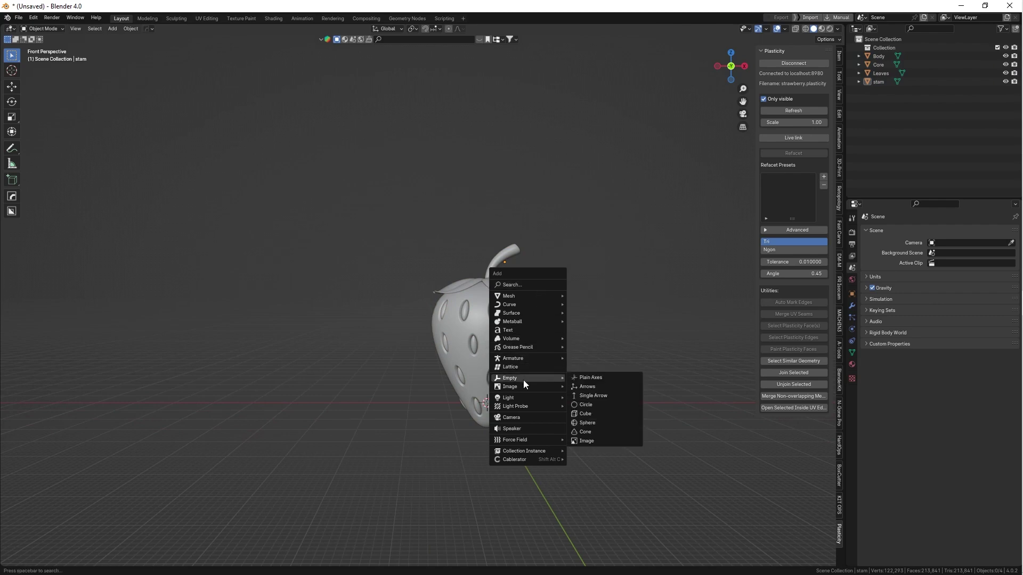
{"action": "left_click", "coordinate": [603, 376]}
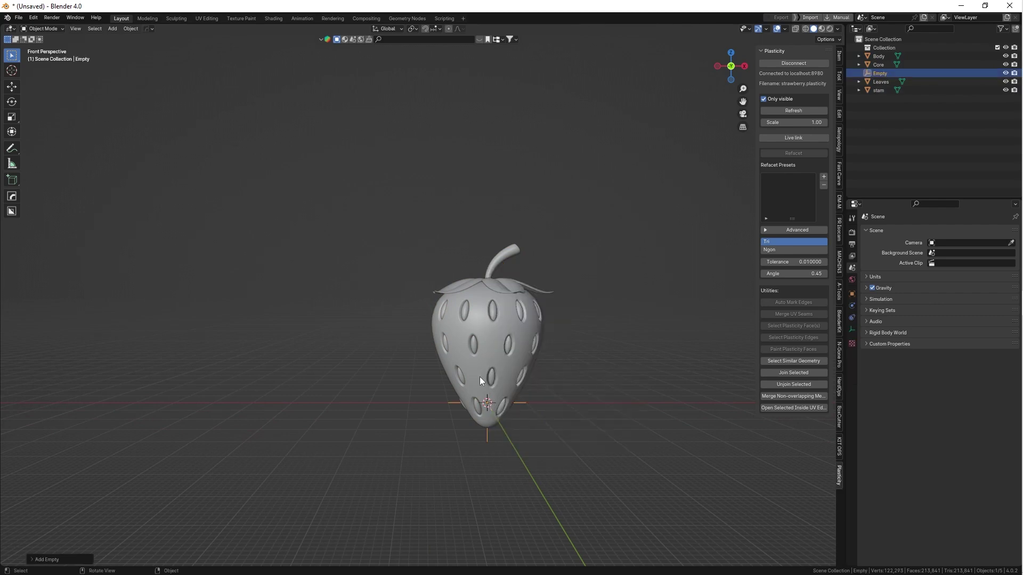
Move the empty straight up along Z until it sits above the strawberry's stem, and deselect it
{"action": "key", "text": "g"}
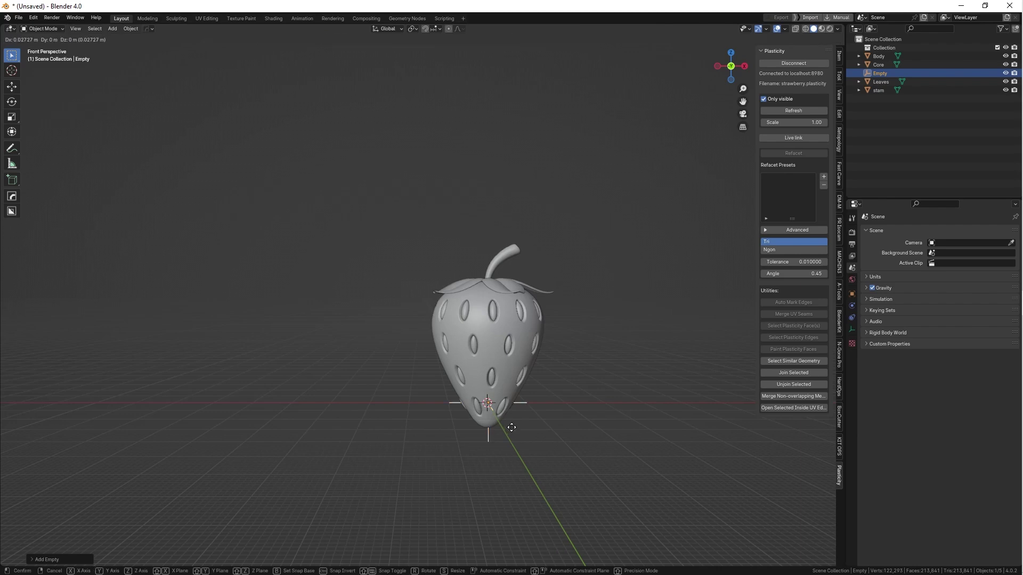
{"action": "key", "text": "z"}
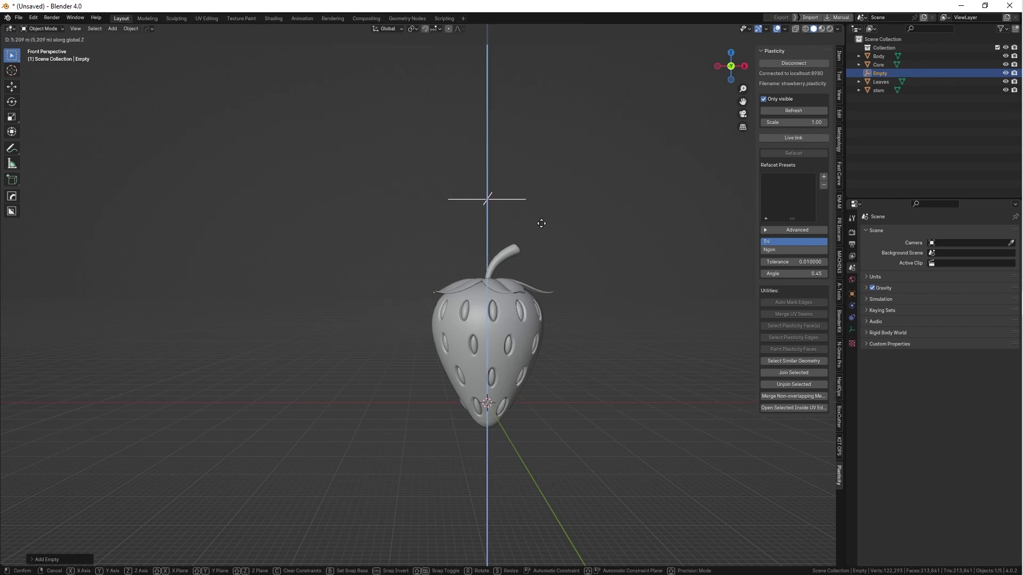
{"action": "left_click", "coordinate": [539, 224]}
{"action": "left_click", "coordinate": [535, 278]}
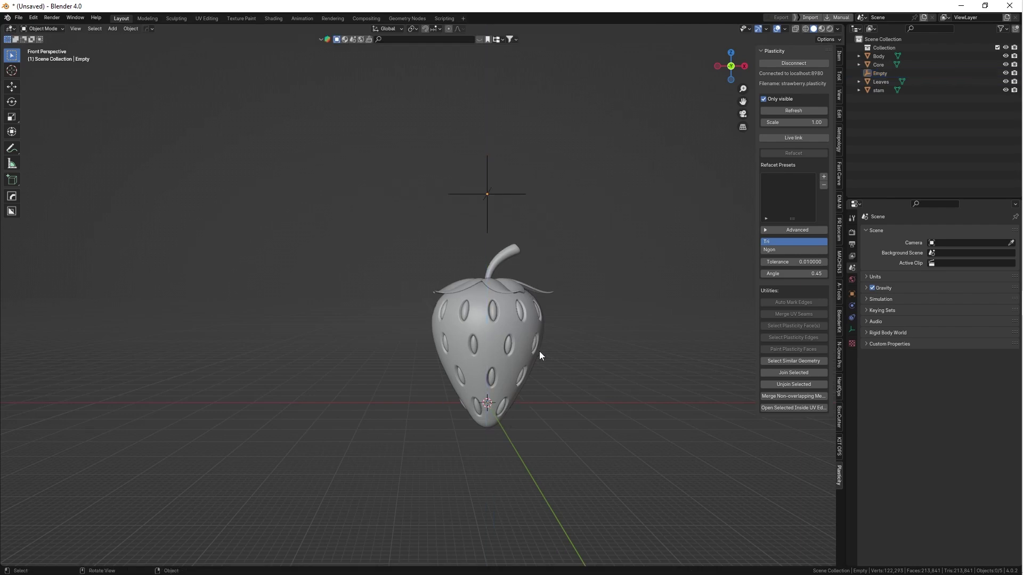
Parent the stam, Leaves, Core and Body objects to the Empty using the Object parenting option
{"action": "left_click", "coordinate": [875, 91]}
{"action": "left_click", "coordinate": [881, 82], "text": "ctrl"}
{"action": "left_click", "coordinate": [880, 65], "text": "ctrl"}
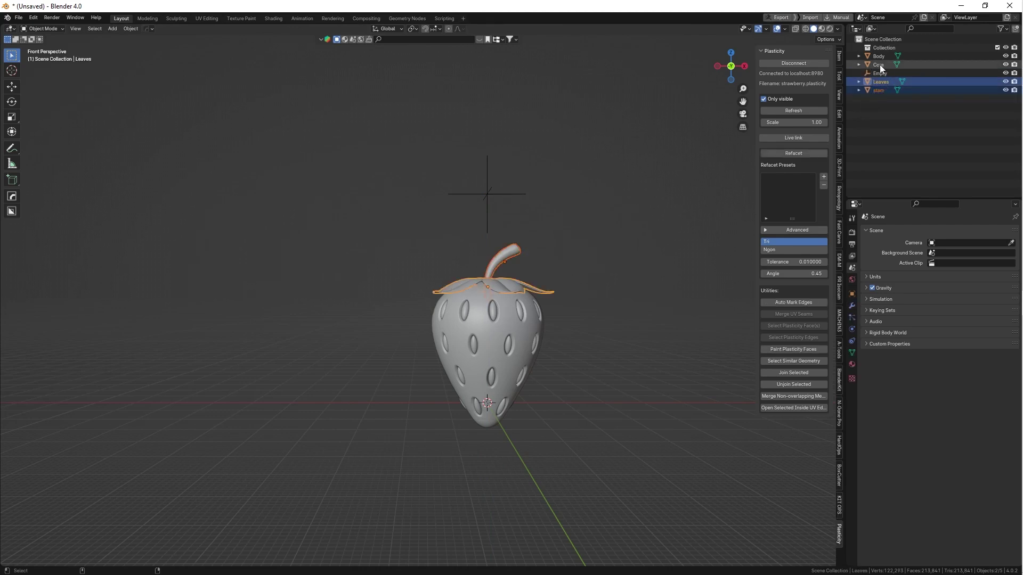
{"action": "left_click", "coordinate": [880, 55], "text": "ctrl"}
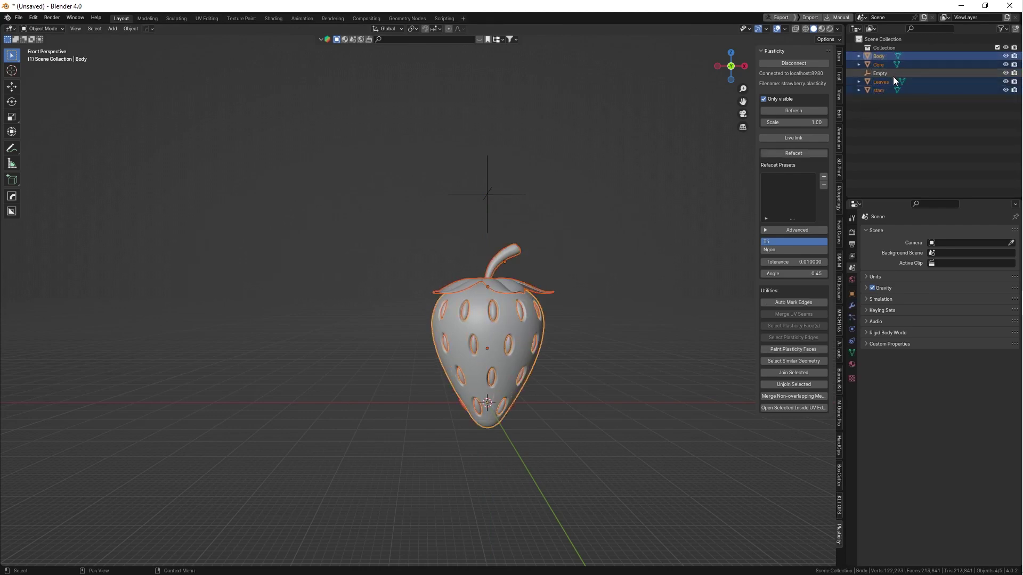
{"action": "left_click", "coordinate": [879, 75], "text": "ctrl"}
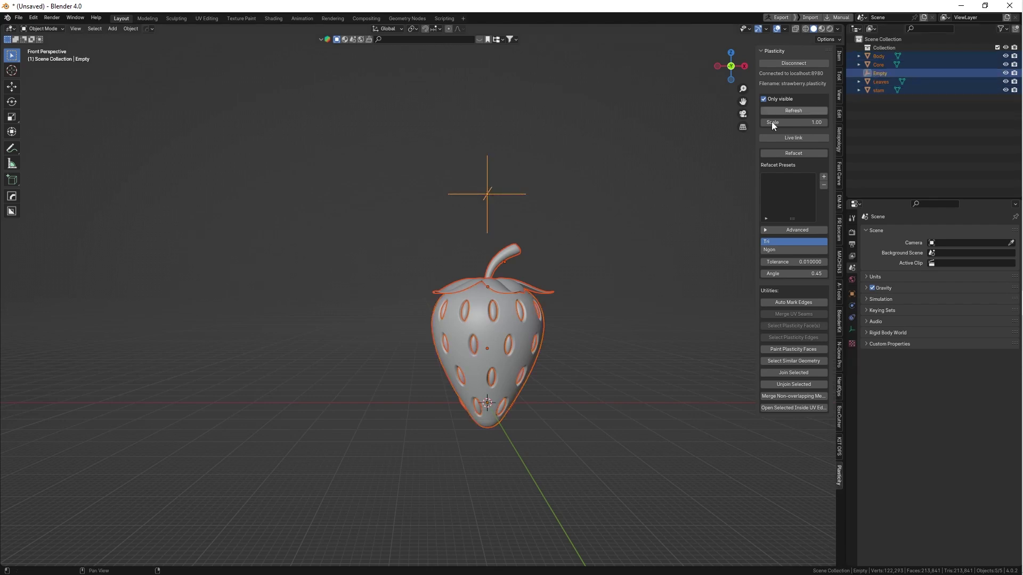
{"action": "key", "text": "ctrl+p"}
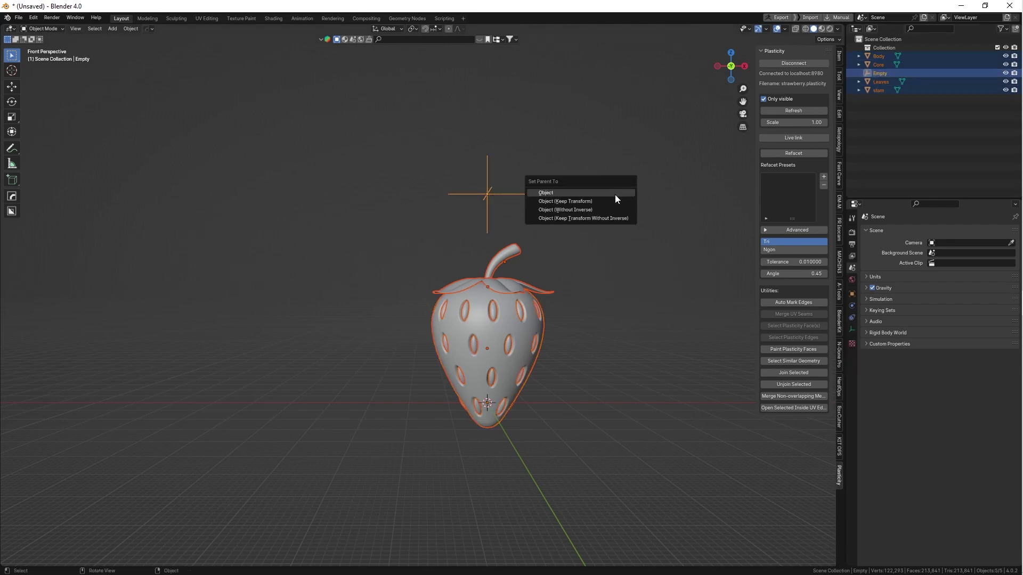
{"action": "left_click", "coordinate": [612, 193]}
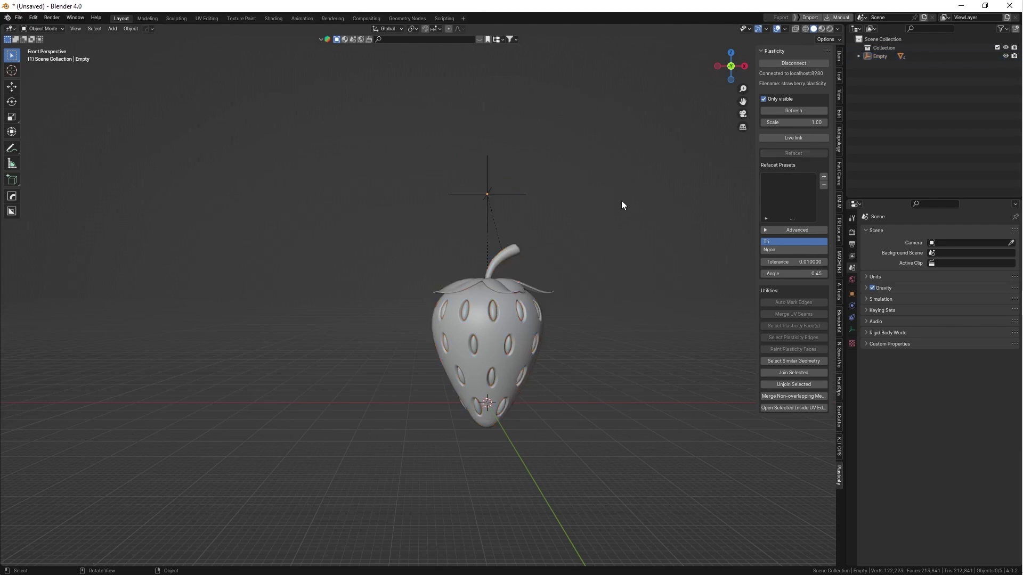
Select the empty and test the parenting by trial-rotating it about the Z axis
{"action": "left_click", "coordinate": [491, 191]}
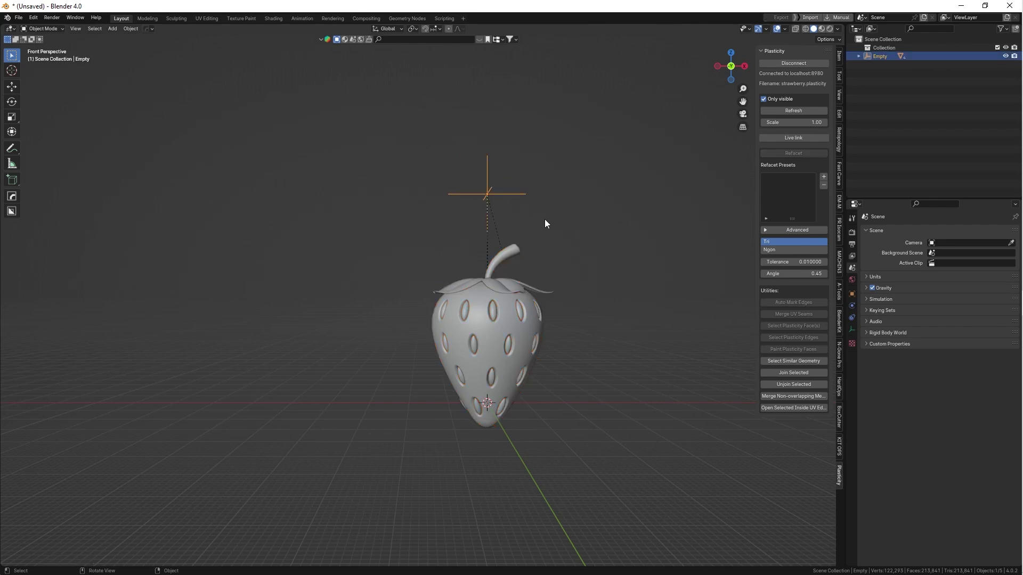
{"action": "key", "text": "g"}
{"action": "key", "text": "Escape"}
{"action": "key", "text": "r"}
{"action": "key", "text": "z"}
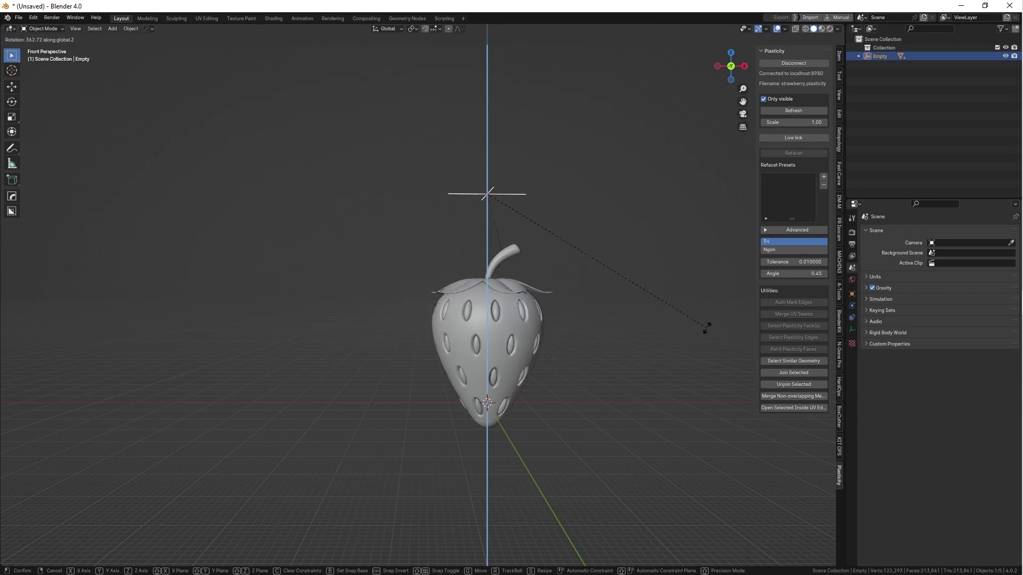
{"action": "left_click", "coordinate": [670, 317]}
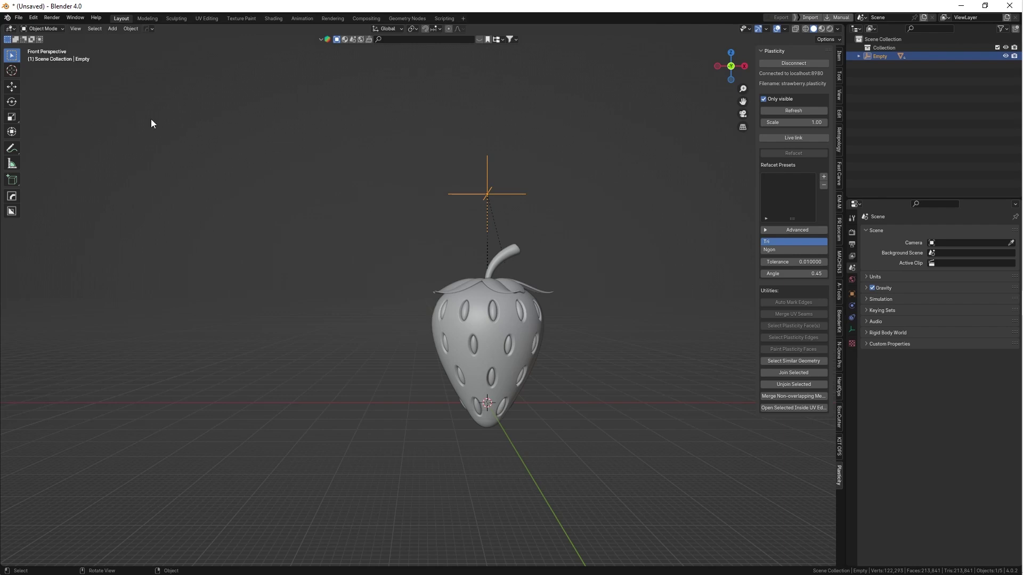
In front orthographic view, raise the empty about 0.69 m along Z so the strawberry's tip rests on the ground line
{"action": "key", "text": "KP_5"}
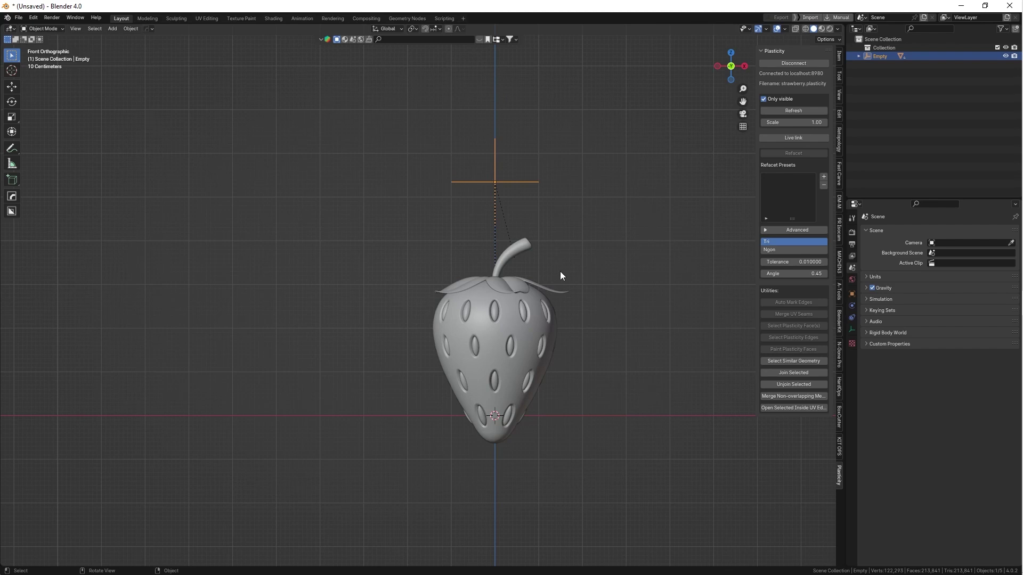
{"action": "key", "text": "g"}
{"action": "key", "text": "z"}
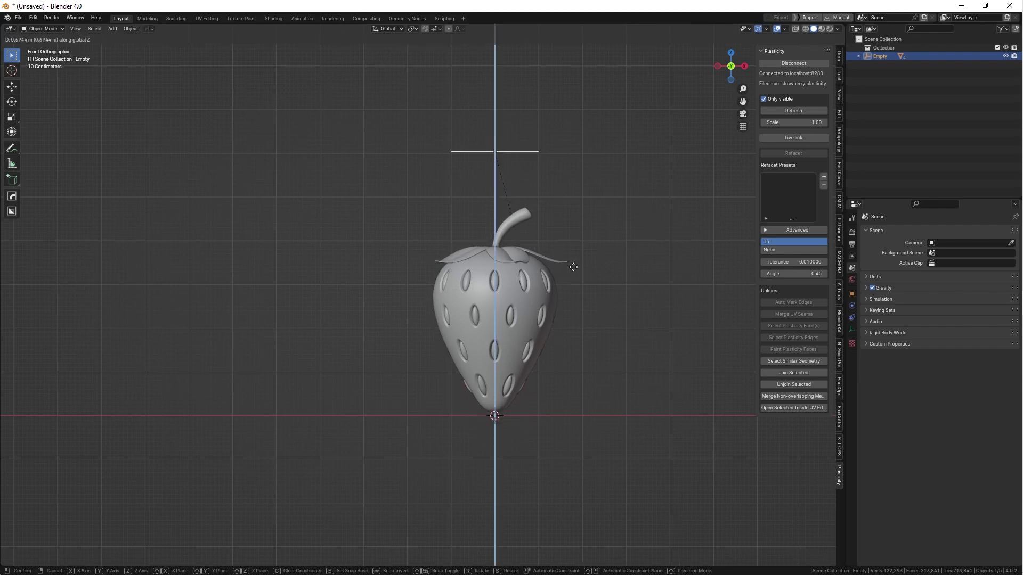
{"action": "left_click", "coordinate": [574, 267]}
{"action": "scroll", "coordinate": [579, 220], "scroll_direction": "up", "scroll_amount": 5}
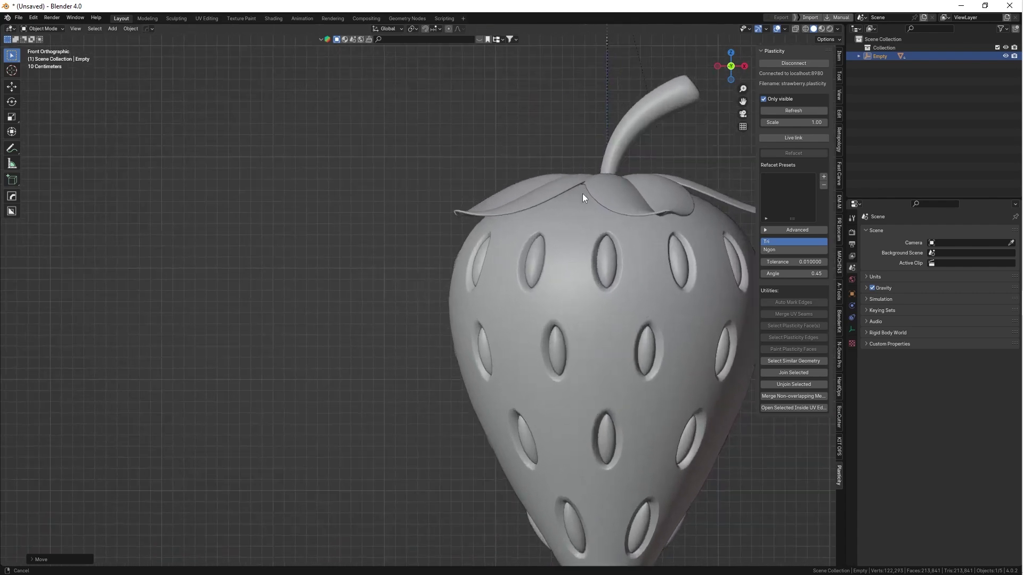
{"action": "scroll", "coordinate": [583, 194], "scroll_direction": "down", "scroll_amount": 8}
Add a mesh plane beneath the strawberry and scale it by 10
{"action": "middle_click_drag", "start_coordinate": [561, 295], "coordinate": [422, 362]}
{"action": "key", "text": "shift+a"}
{"action": "mouse_move", "coordinate": [428, 372]}
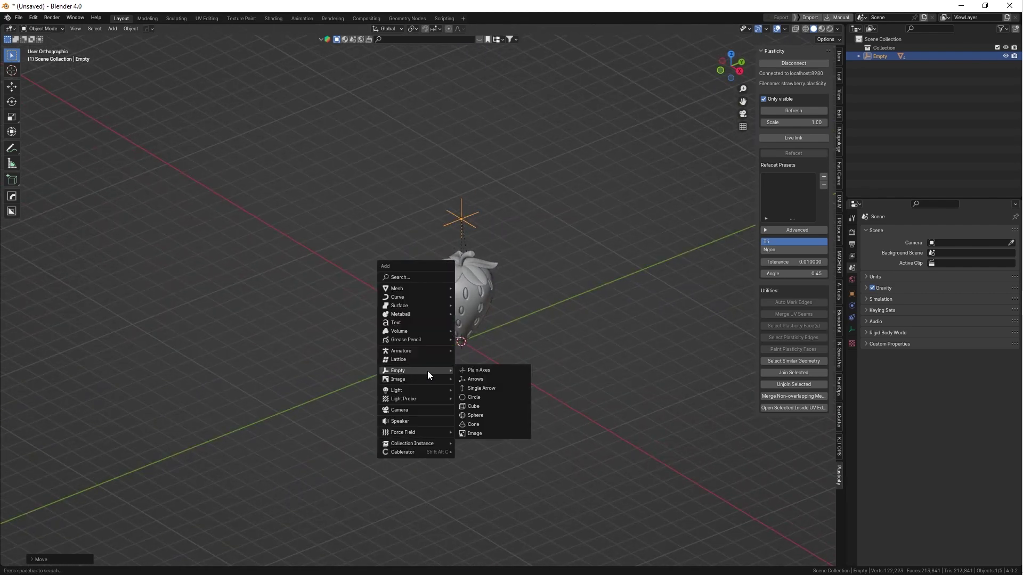
{"action": "mouse_move", "coordinate": [411, 288]}
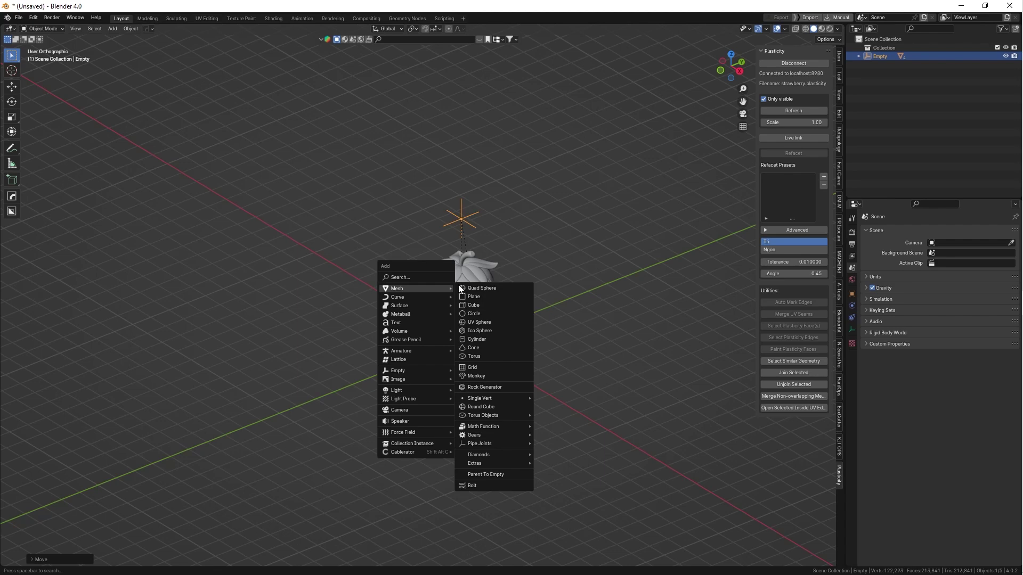
{"action": "left_click", "coordinate": [504, 297]}
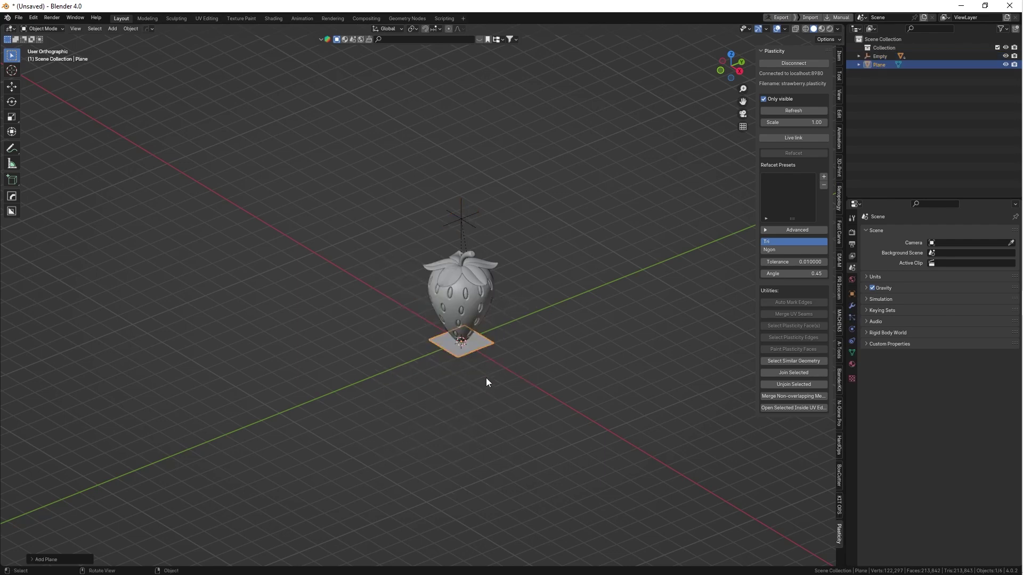
{"action": "type", "text": "s"}
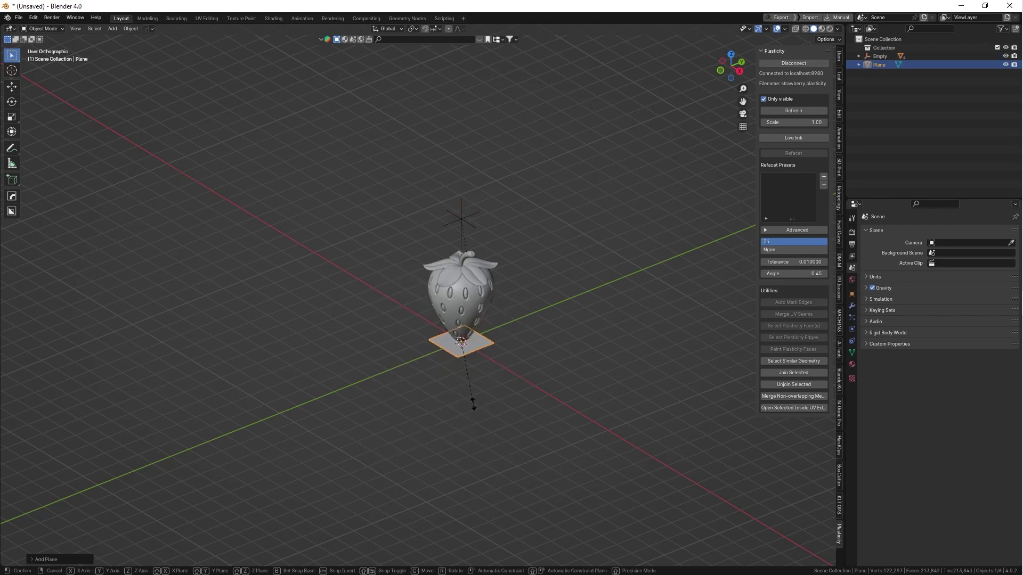
{"action": "type", "text": "10"}
{"action": "key", "text": "Return"}
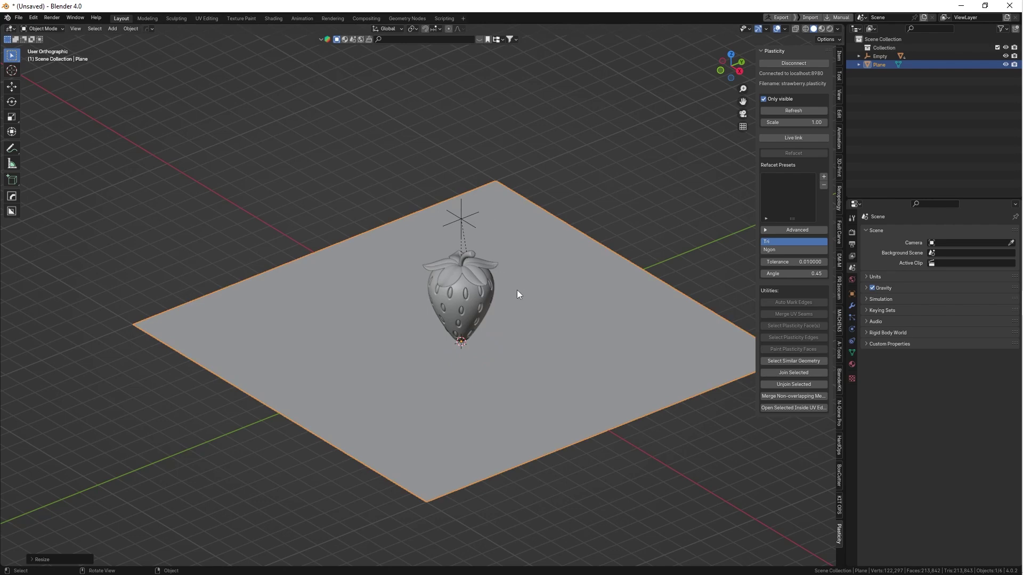
Scale the plane by a further factor of 2 and apply its Scale transform
{"action": "type", "text": "s2"}
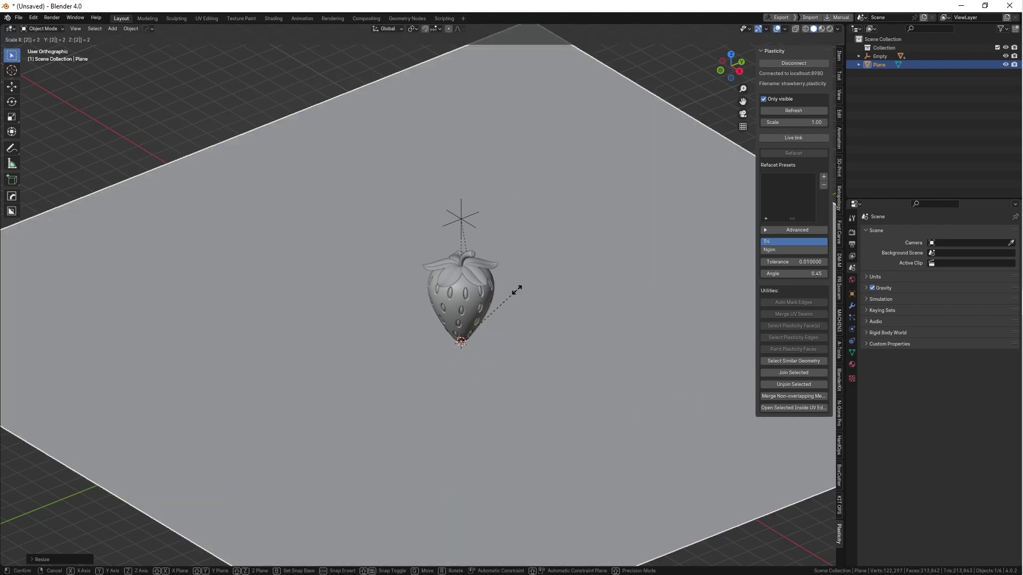
{"action": "key", "text": "Return"}
{"action": "scroll", "coordinate": [539, 288], "scroll_direction": "down", "scroll_amount": 5}
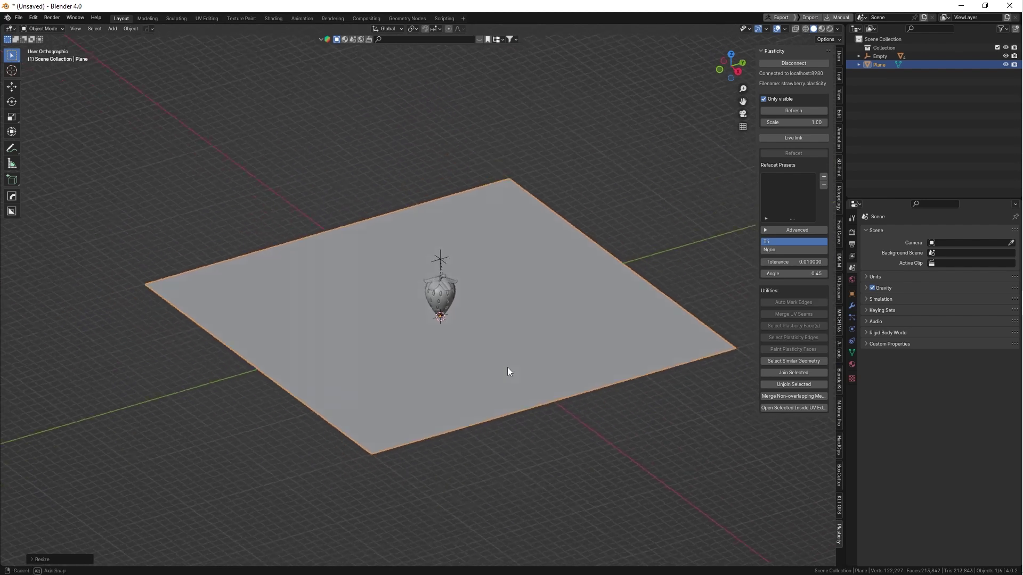
{"action": "middle_click_drag", "start_coordinate": [507, 367], "coordinate": [552, 292]}
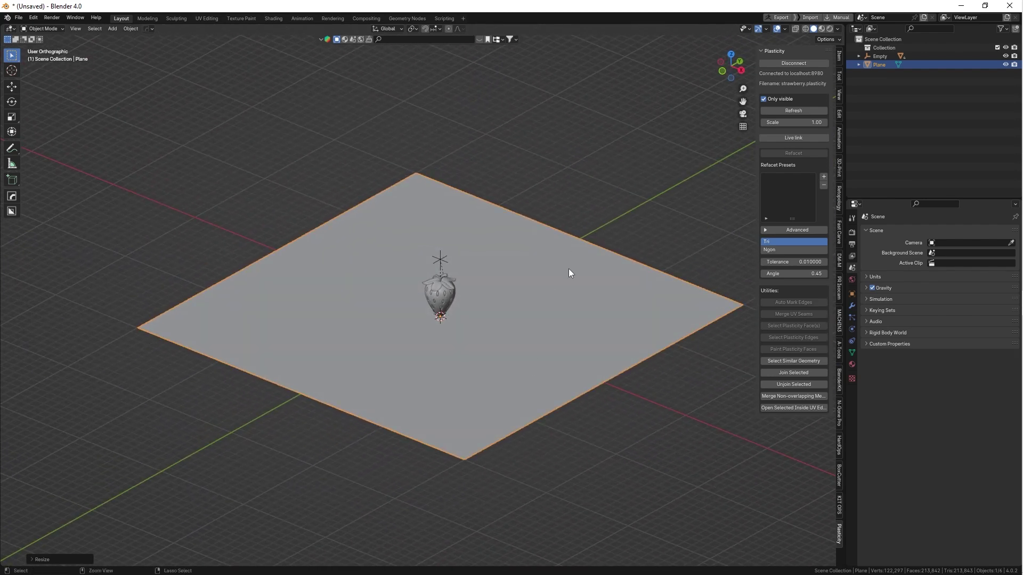
{"action": "key", "text": "ctrl+a"}
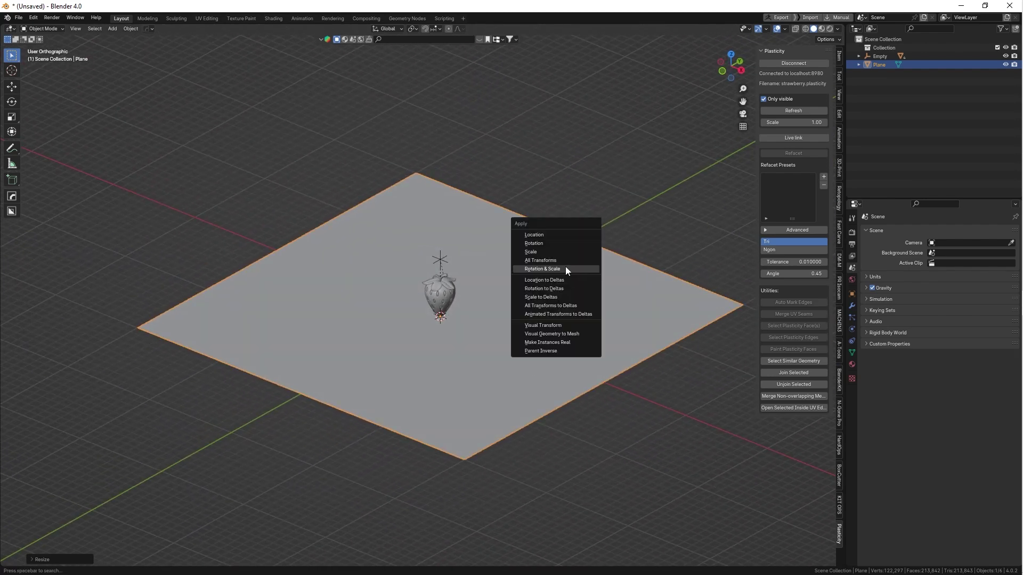
{"action": "left_click", "coordinate": [535, 252]}
Extrude the backdrop plane's rear edge straight up along Z to form a vertical wall behind the strawberry
{"action": "key", "text": "Tab"}
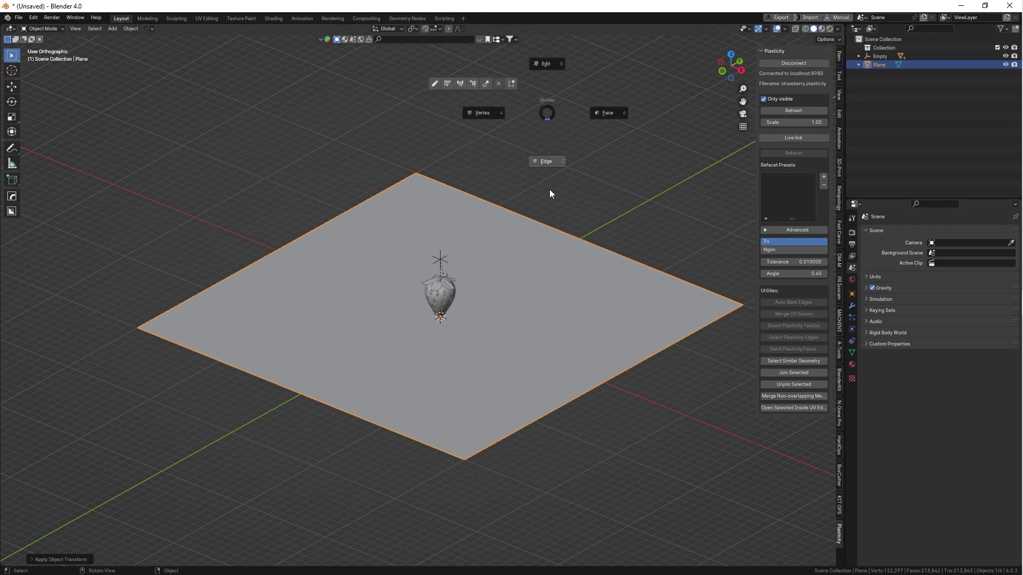
{"action": "left_click", "coordinate": [546, 162]}
{"action": "left_click", "coordinate": [563, 222]}
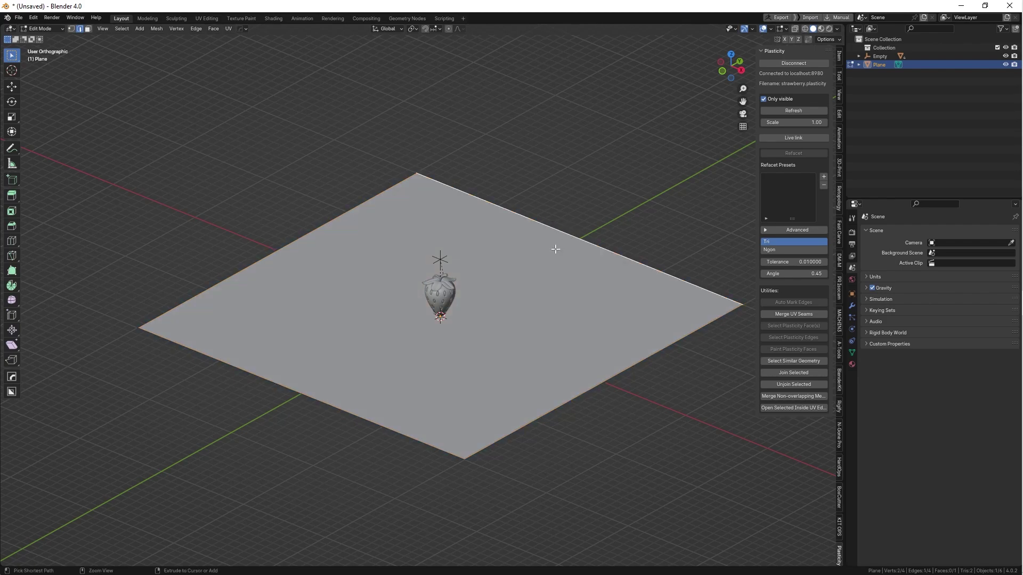
{"action": "scroll", "coordinate": [539, 309], "scroll_direction": "down", "scroll_amount": 3}
{"action": "middle_click_drag", "start_coordinate": [540, 309], "coordinate": [471, 380]}
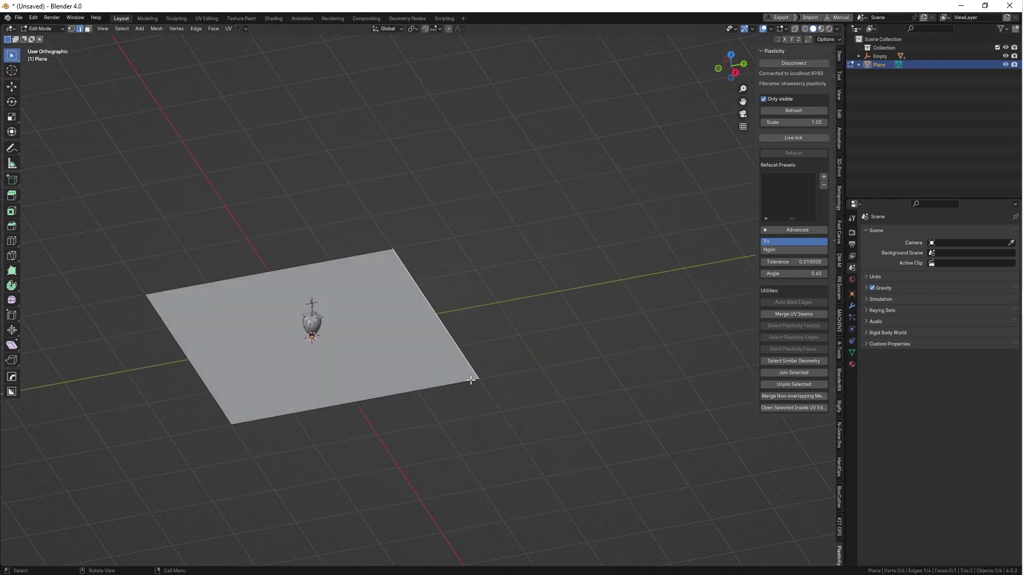
{"action": "key", "text": "e"}
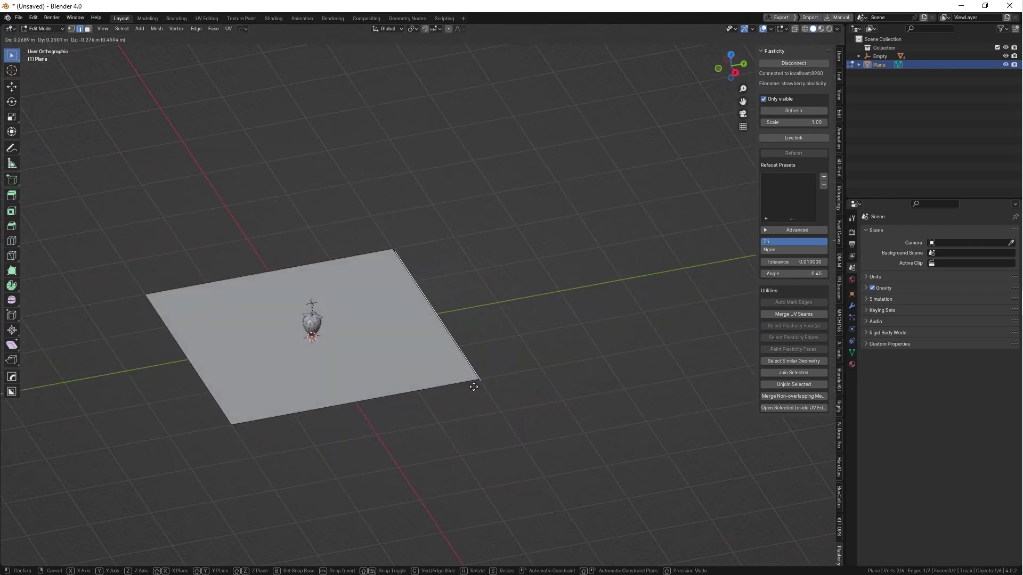
{"action": "key", "text": "z"}
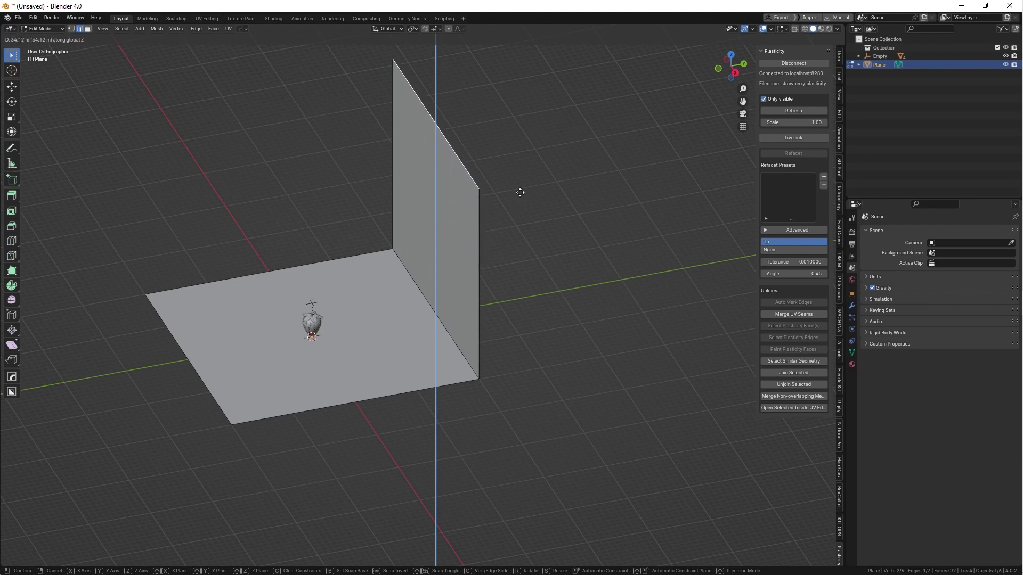
{"action": "left_click", "coordinate": [529, 228]}
{"action": "middle_click_drag", "start_coordinate": [502, 187], "coordinate": [514, 274]}
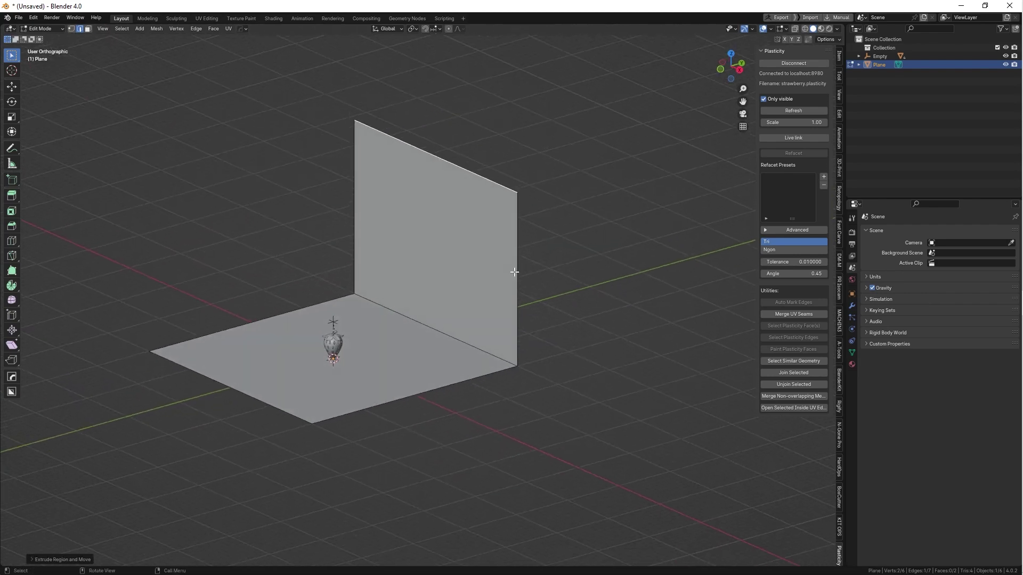
Bevel the edge between the floor and the wall with a width of about 7.4 m and 20 segments
{"action": "left_click", "coordinate": [476, 339]}
{"action": "middle_click_drag", "start_coordinate": [476, 340], "coordinate": [458, 339]}
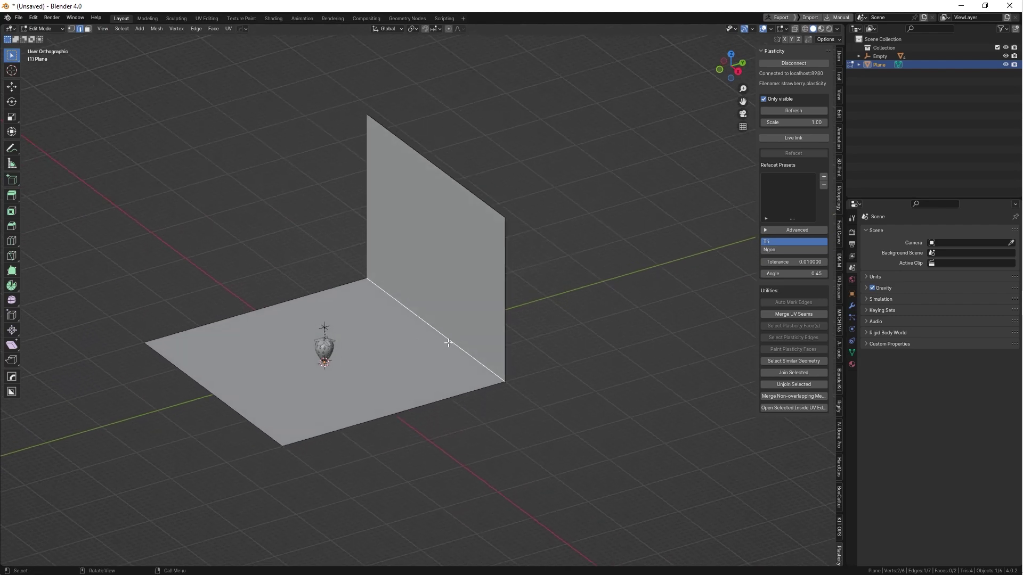
{"action": "key", "text": "ctrl+b"}
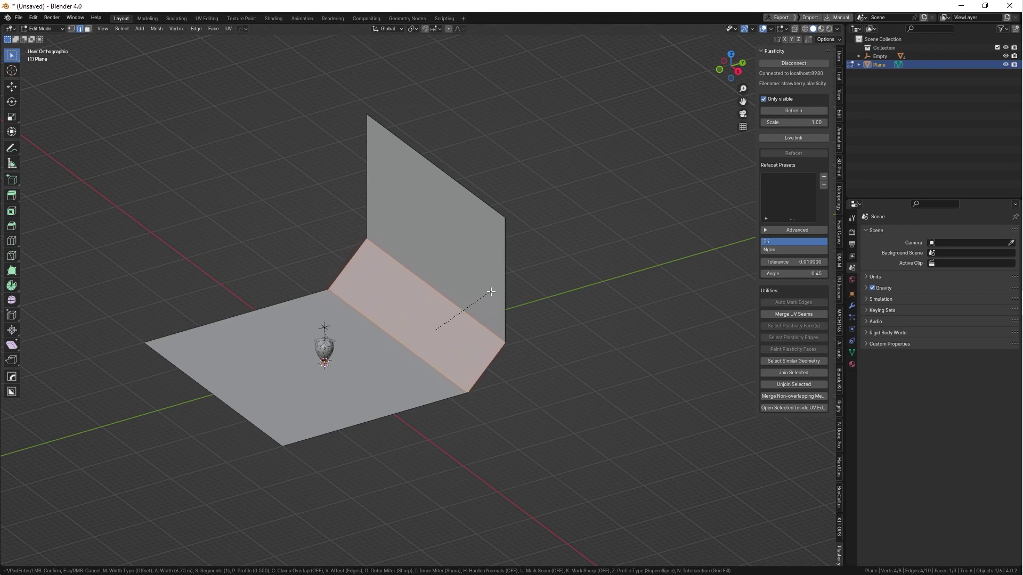
{"action": "left_click", "coordinate": [491, 290]}
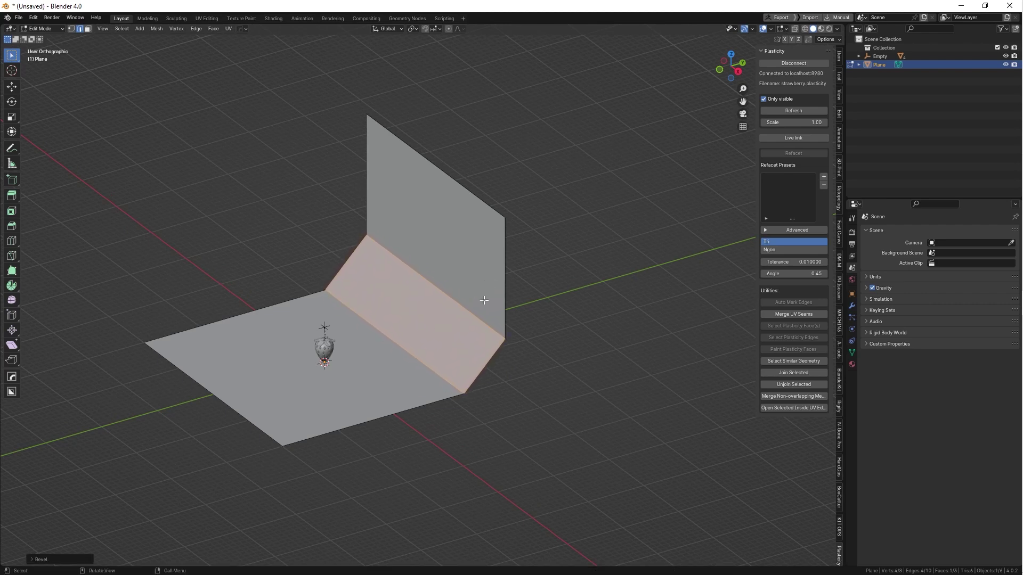
{"action": "left_click", "coordinate": [34, 560]}
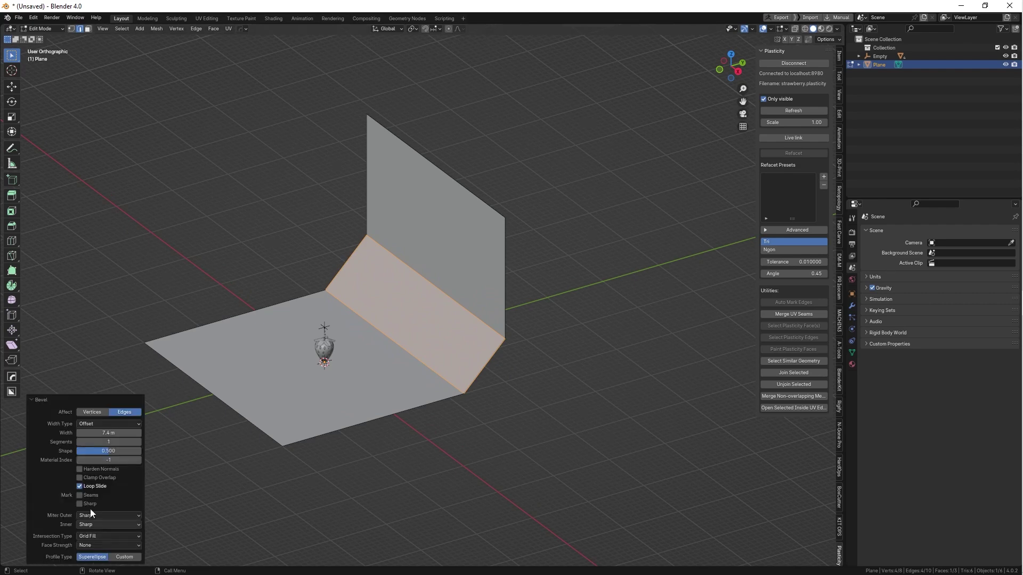
{"action": "left_click", "coordinate": [106, 442]}
{"action": "type", "text": "20"}
{"action": "key", "text": "Tab"}
{"action": "key", "text": "Return"}
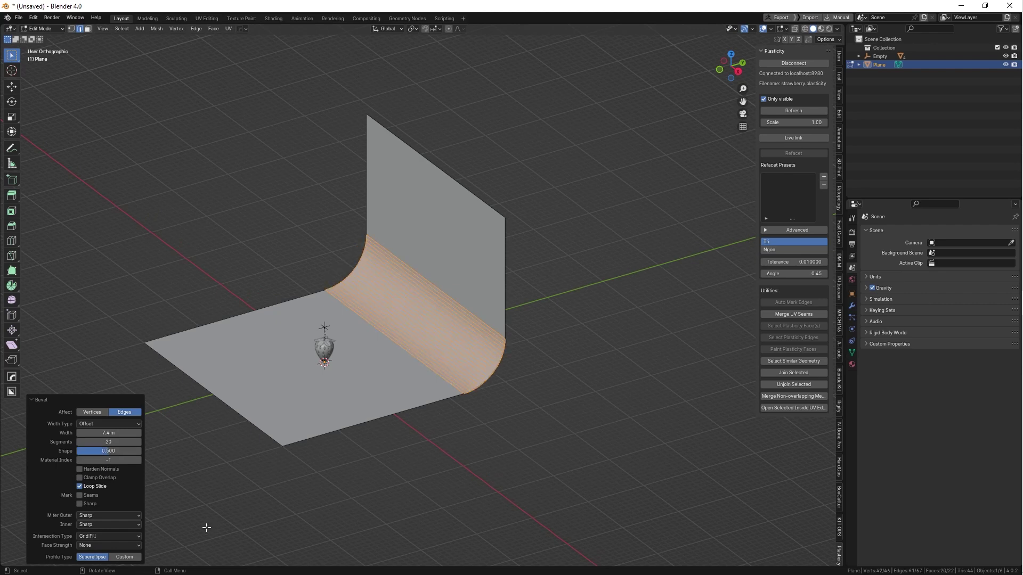
{"action": "left_click", "coordinate": [356, 505]}
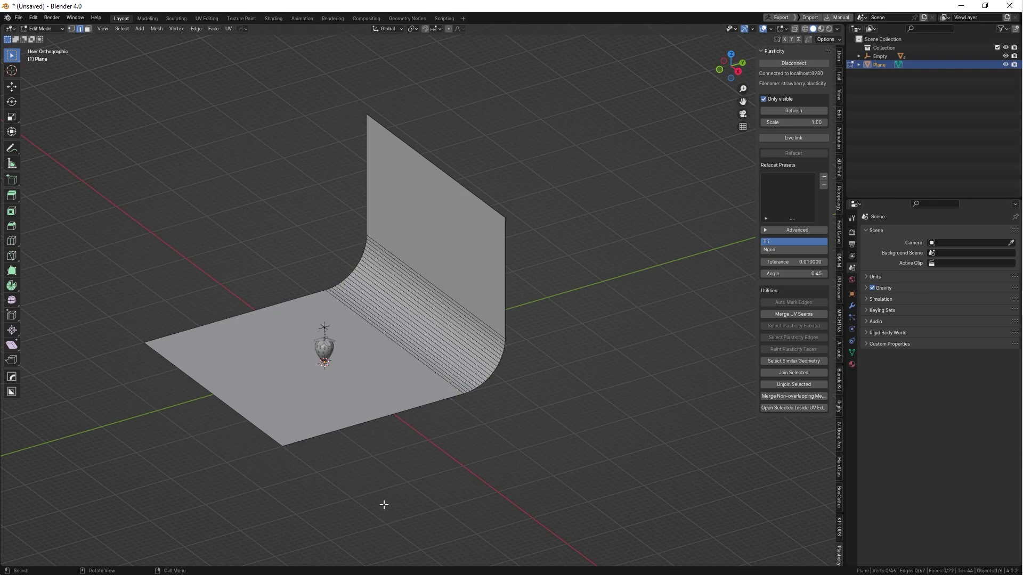
{"action": "key", "text": "Tab"}
Apply Shade Auto Smooth to the curved backdrop
{"action": "middle_click_drag", "start_coordinate": [368, 301], "coordinate": [441, 315]}
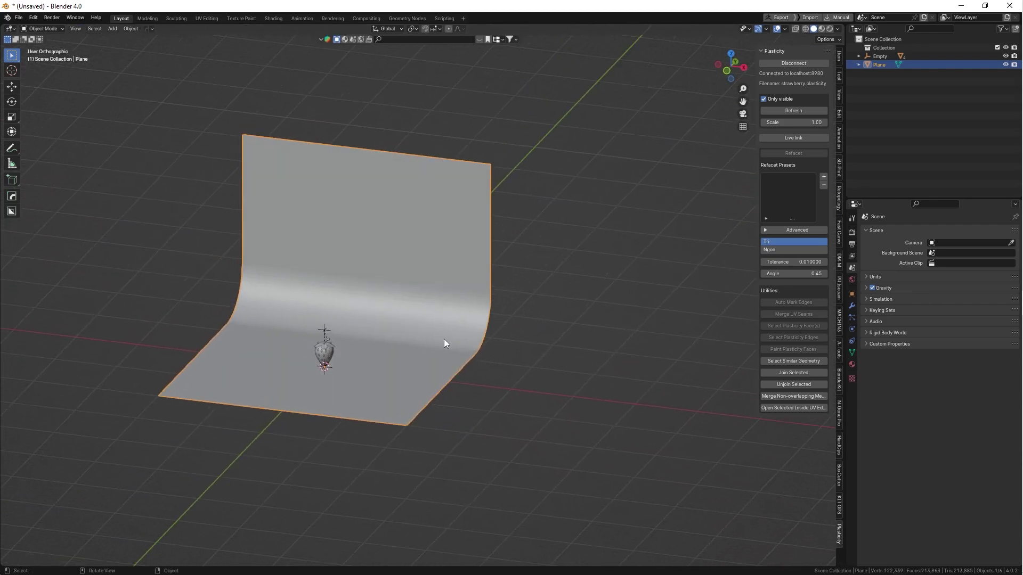
{"action": "right_click", "coordinate": [541, 274]}
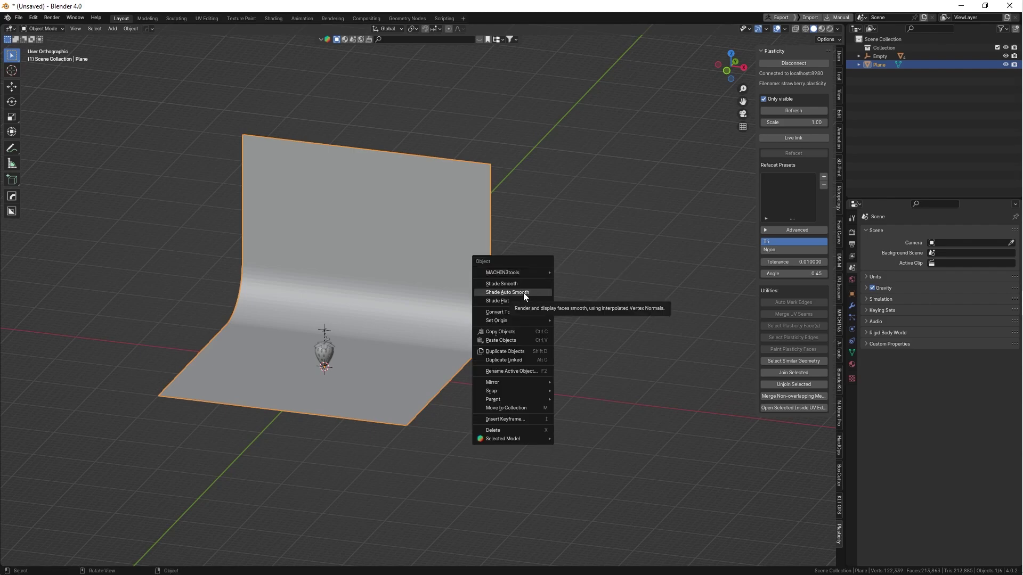
{"action": "left_click", "coordinate": [523, 293]}
{"action": "middle_click_drag", "start_coordinate": [482, 317], "coordinate": [503, 321]}
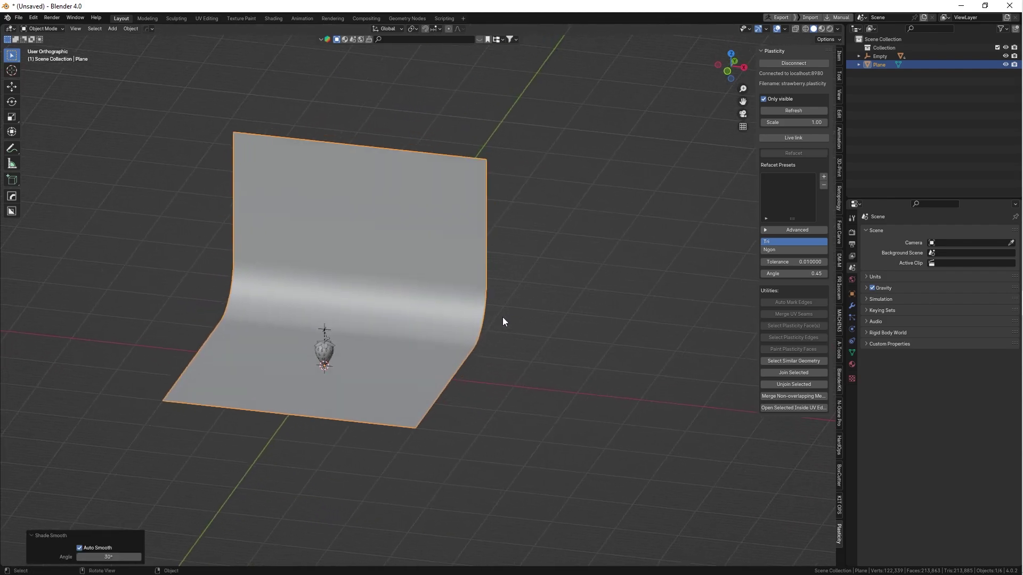
{"action": "middle_click_drag", "start_coordinate": [420, 339], "coordinate": [381, 342]}
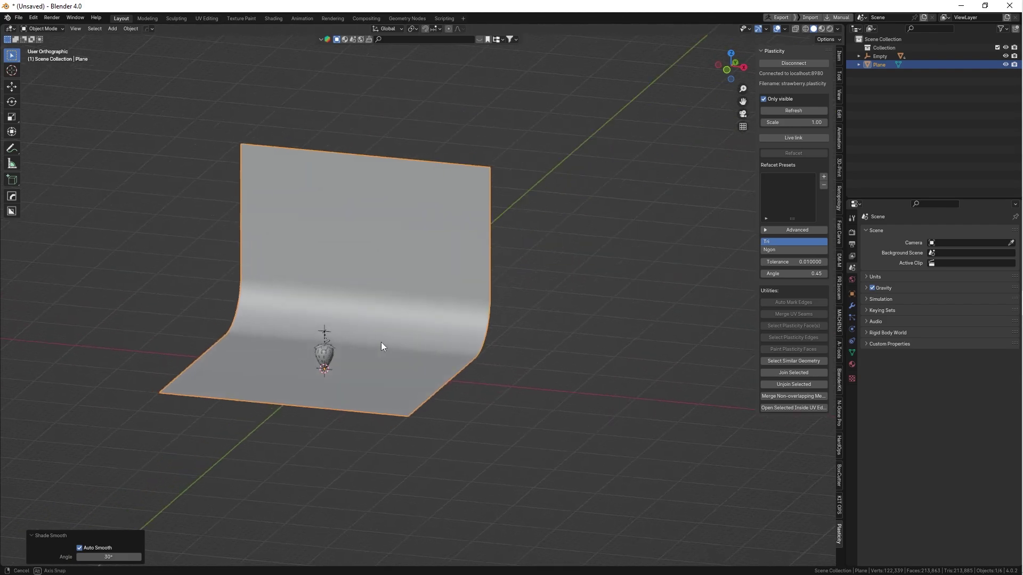
{"action": "middle_click_drag", "start_coordinate": [505, 412], "coordinate": [517, 378], "text": "shift"}
{"action": "mouse_move", "coordinate": [517, 378]}
{"action": "middle_mouse_down"}
{"action": "mouse_move", "coordinate": [513, 390]}
{"action": "mouse_move", "coordinate": [494, 378]}
{"action": "mouse_move", "coordinate": [503, 382]}
{"action": "middle_mouse_up"}
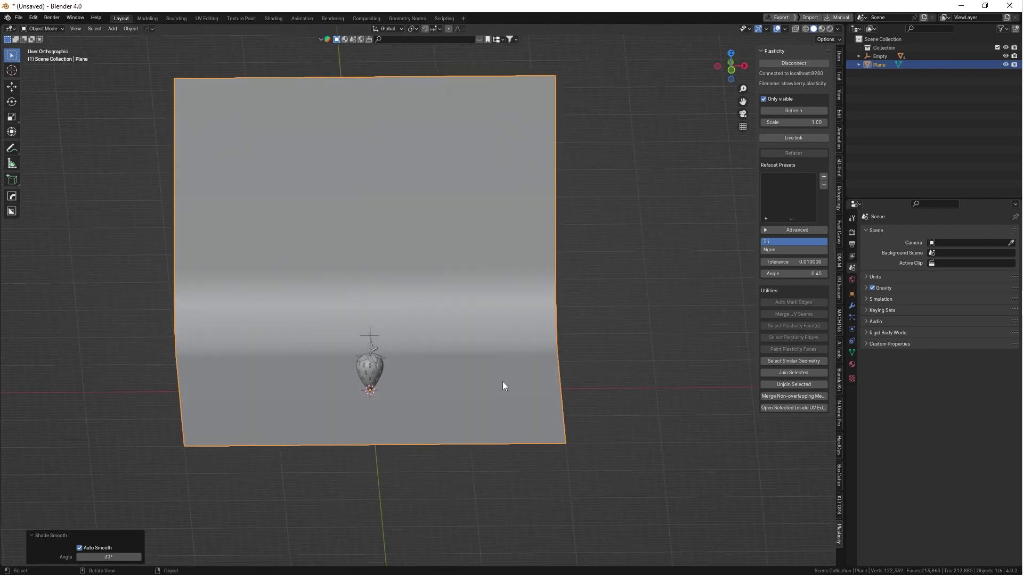
Add a camera to the scene and move it about 25.8 m along negative Y, beyond the backdrop's front edge
{"action": "left_click", "coordinate": [600, 381]}
{"action": "middle_click_drag", "start_coordinate": [600, 381], "coordinate": [494, 324]}
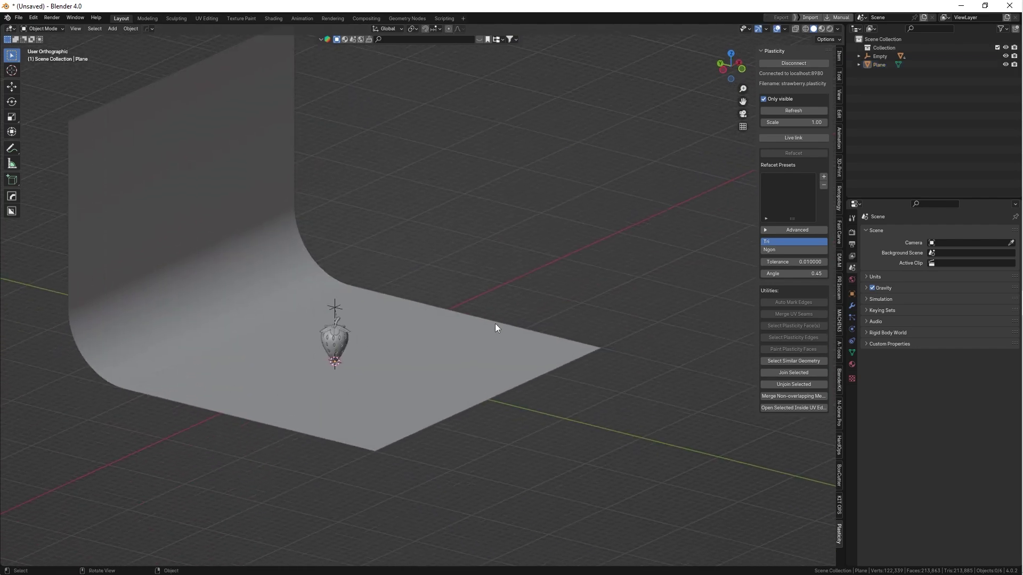
{"action": "key", "text": "shift+a"}
{"action": "mouse_move", "coordinate": [492, 325]}
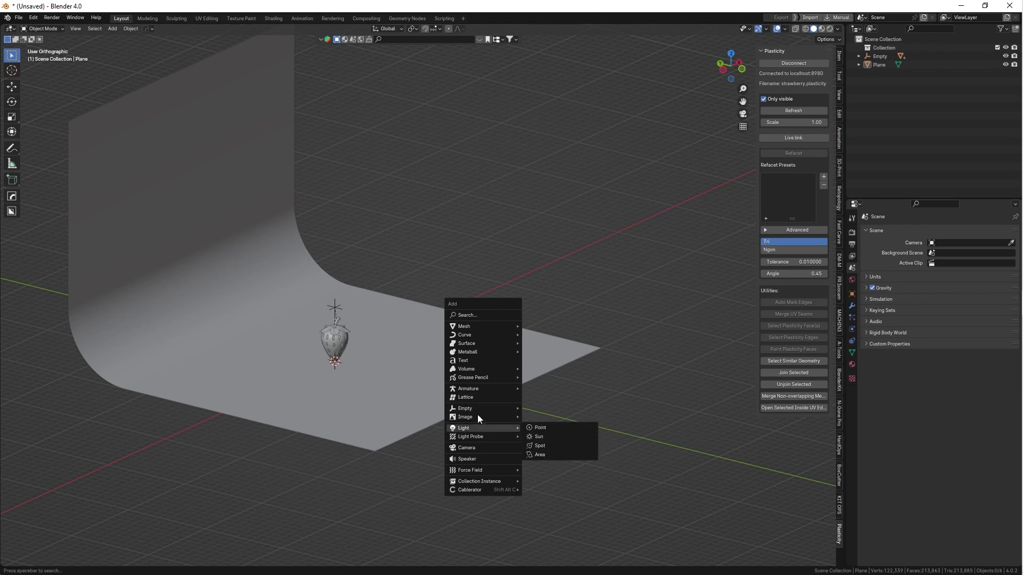
{"action": "mouse_move", "coordinate": [472, 389]}
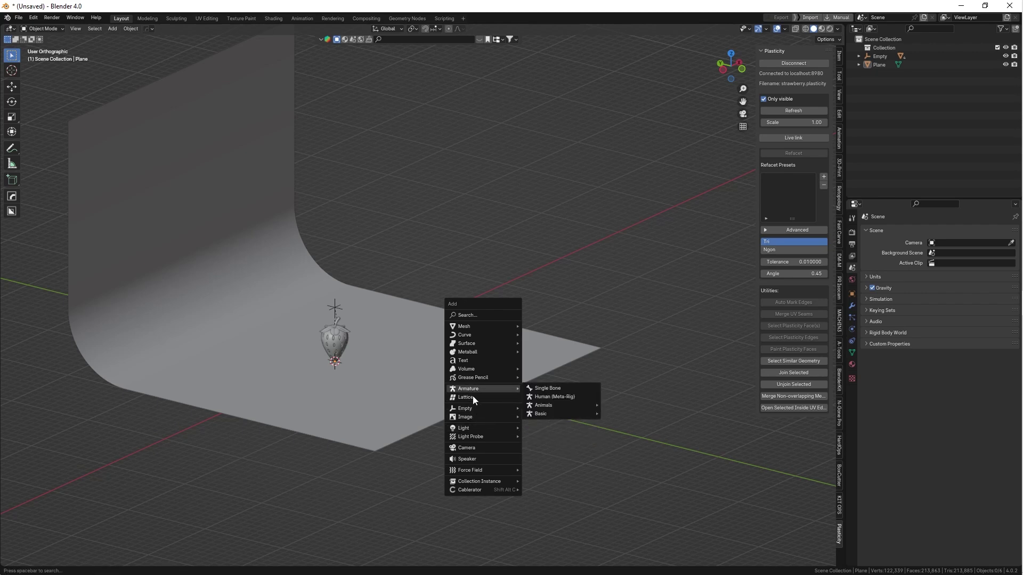
{"action": "left_click", "coordinate": [474, 448]}
{"action": "middle_click_drag", "start_coordinate": [480, 389], "coordinate": [459, 358]}
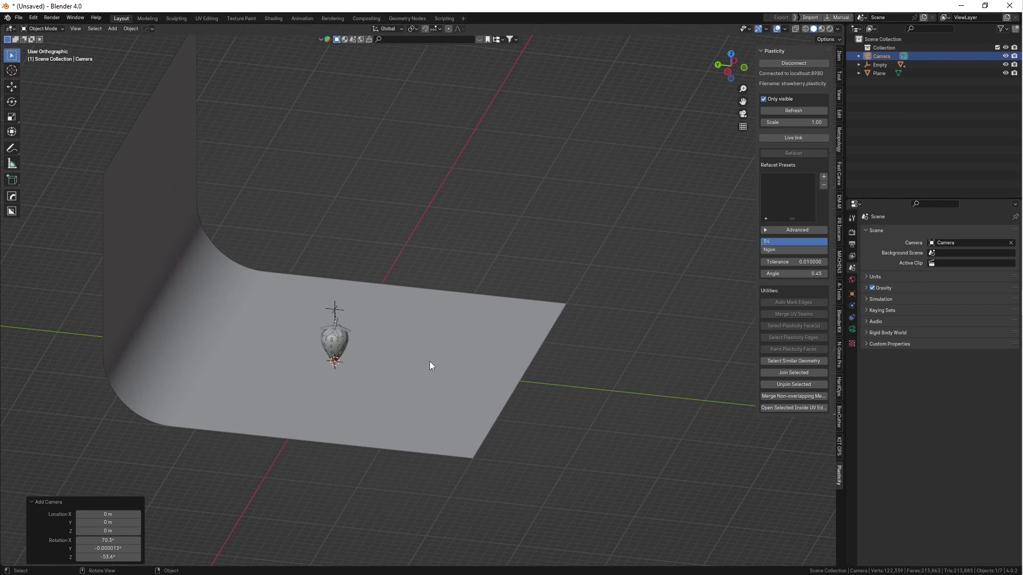
{"action": "key", "text": "g"}
{"action": "key", "text": "y"}
{"action": "left_click", "coordinate": [667, 389]}
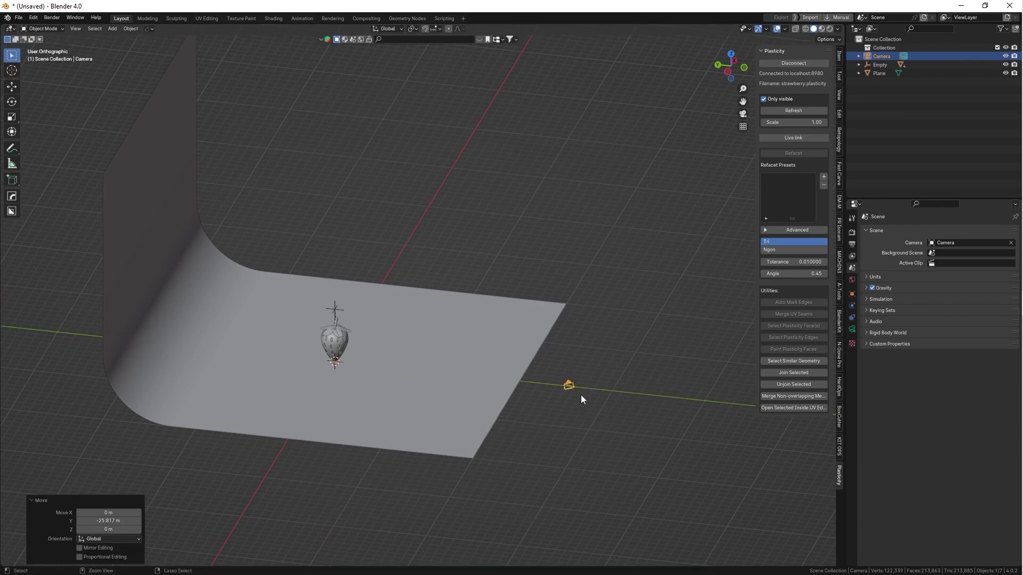
Clear the camera's rotation and rotate it 90° about the global X axis so it faces the strawberry
{"action": "middle_click_drag", "start_coordinate": [581, 395], "coordinate": [529, 357], "text": "ctrl"}
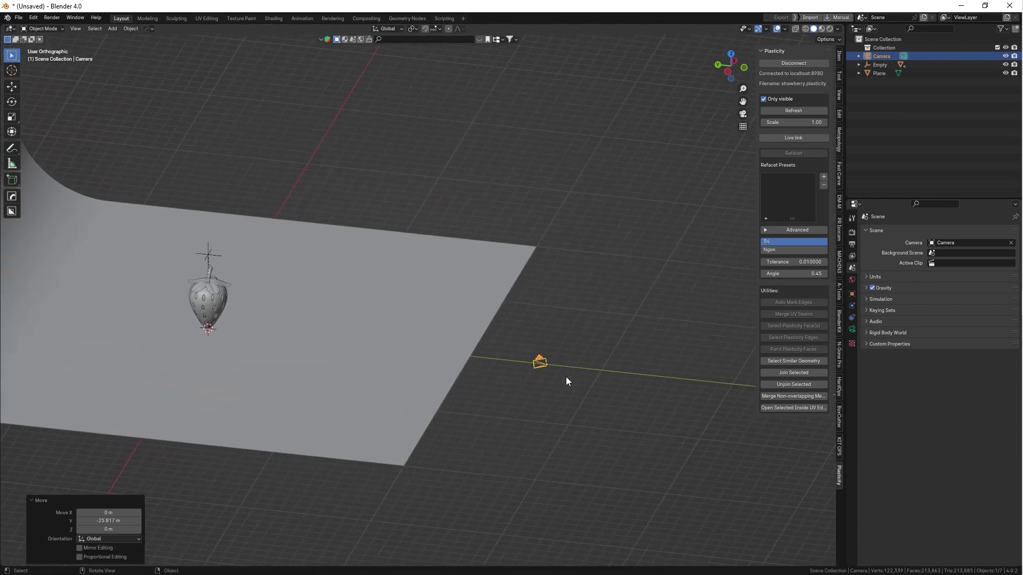
{"action": "key", "text": "alt+r"}
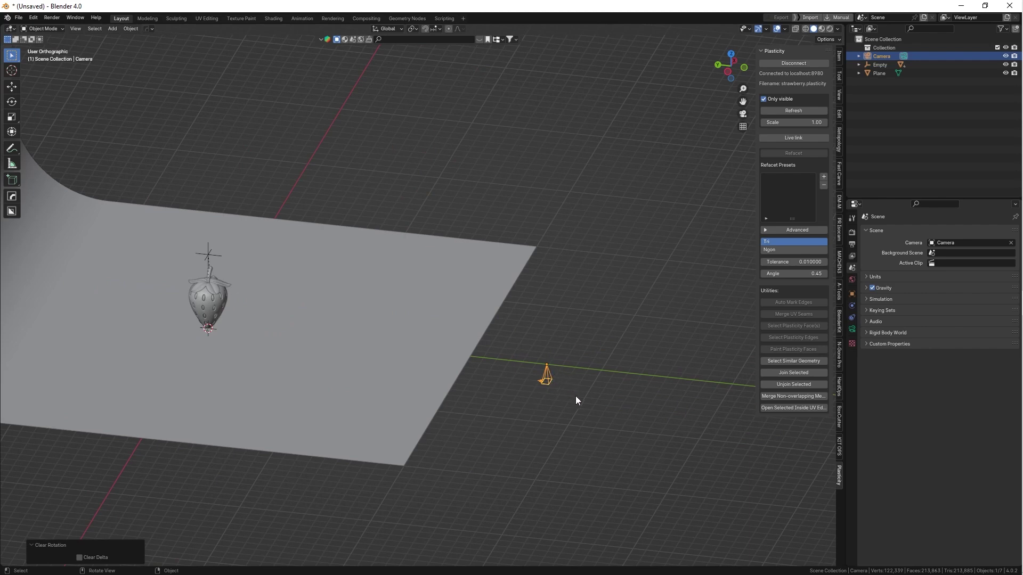
{"action": "key", "text": "r"}
{"action": "type", "text": "x"}
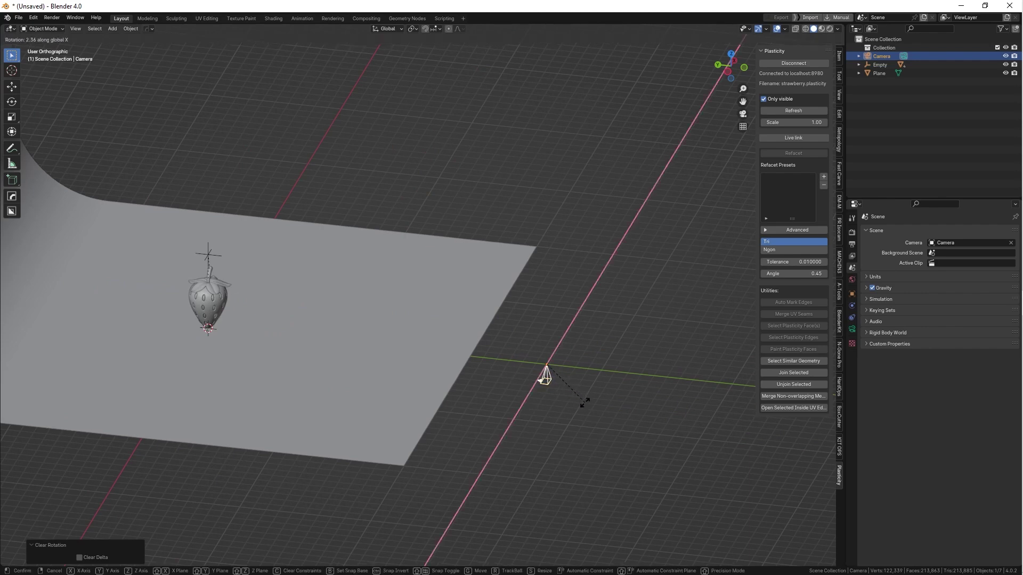
{"action": "type", "text": "90"}
{"action": "key", "text": "Return"}
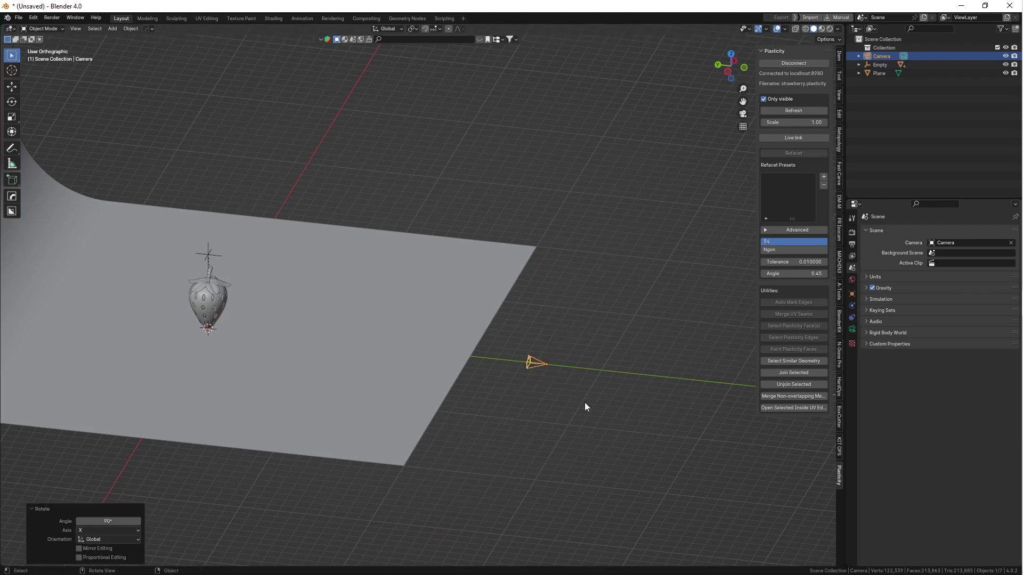
Raise the camera about 3.77 m along Z and switch to the camera view
{"action": "key", "text": "g"}
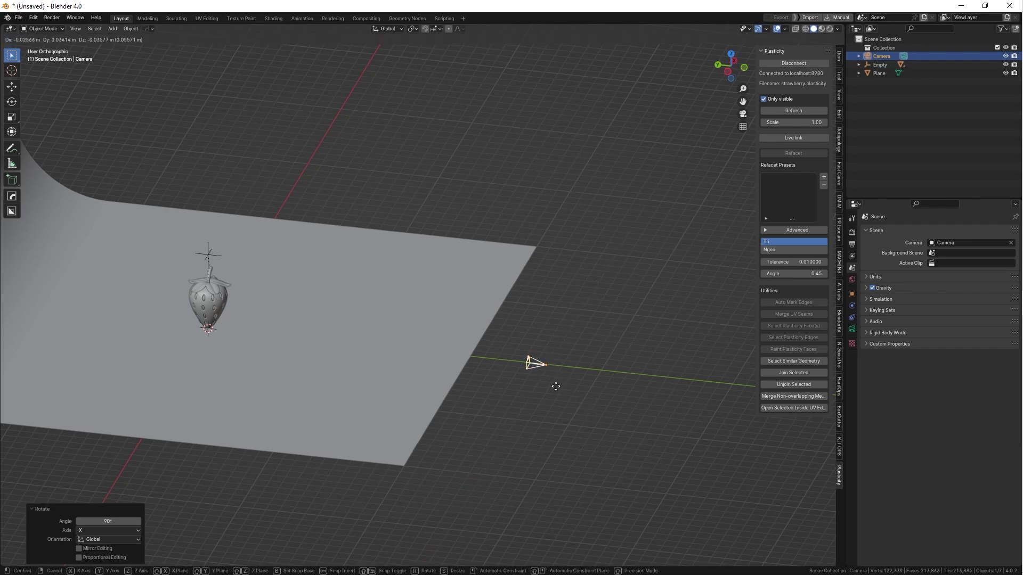
{"action": "key", "text": "z"}
{"action": "left_click", "coordinate": [551, 344]}
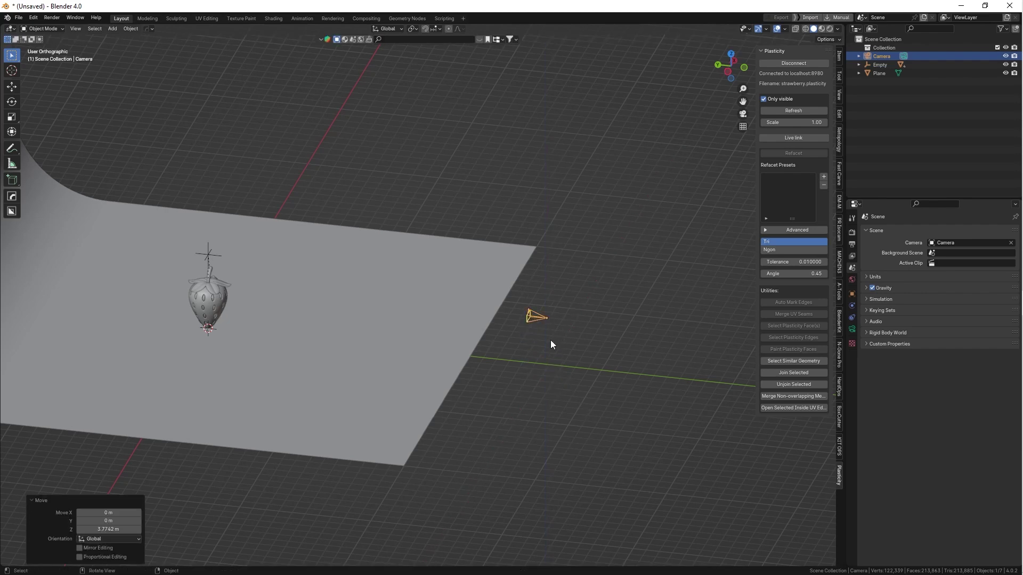
{"action": "key", "text": "grave"}
{"action": "left_click", "coordinate": [562, 199]}
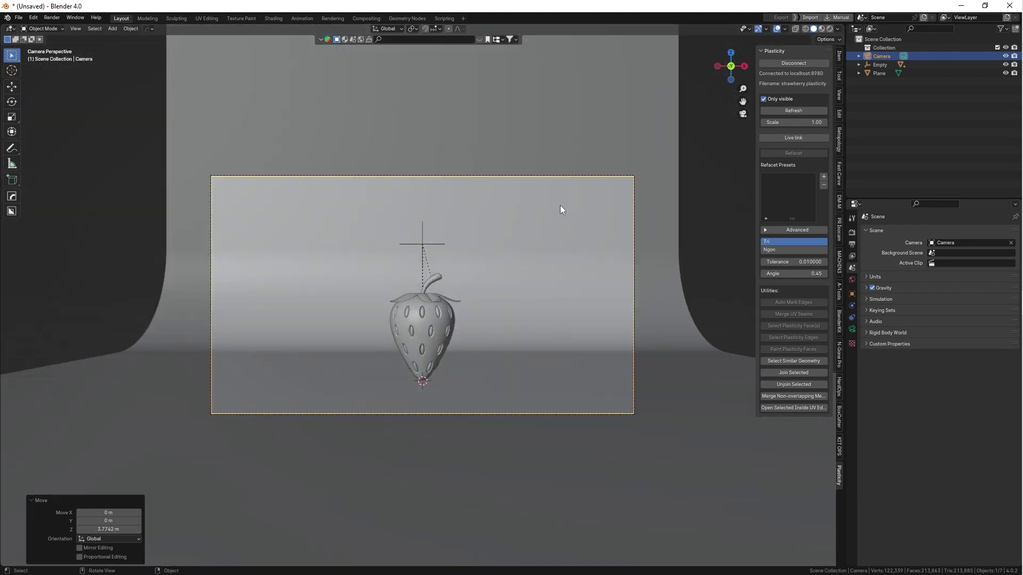
{"action": "middle_click_drag", "start_coordinate": [554, 257], "coordinate": [539, 284], "text": "ctrl"}
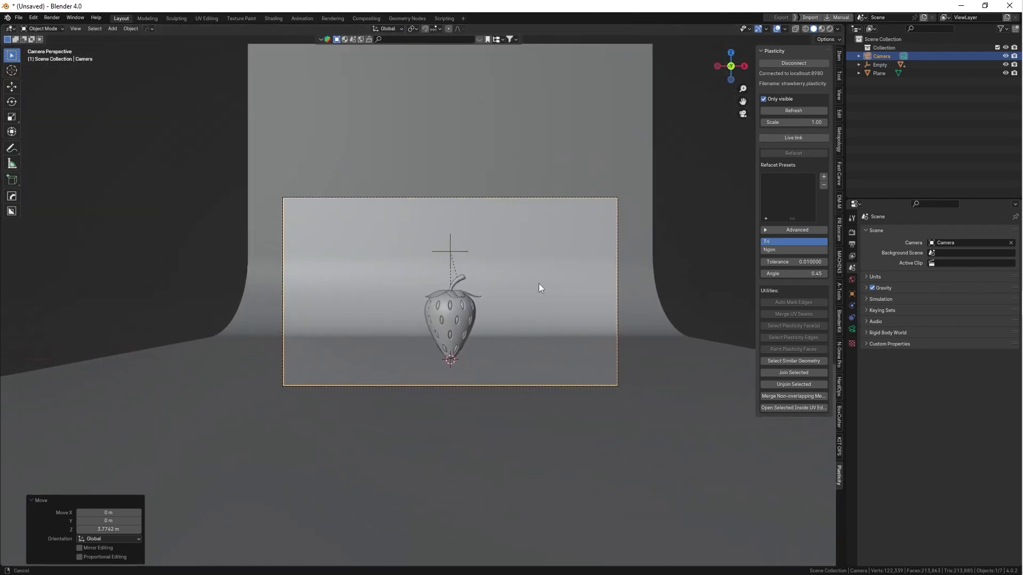
Frame the strawberry by lowering the camera about 1.42 m along Z and moving it about 9.6 m closer along Y
{"action": "key", "text": "g"}
{"action": "key", "text": "z"}
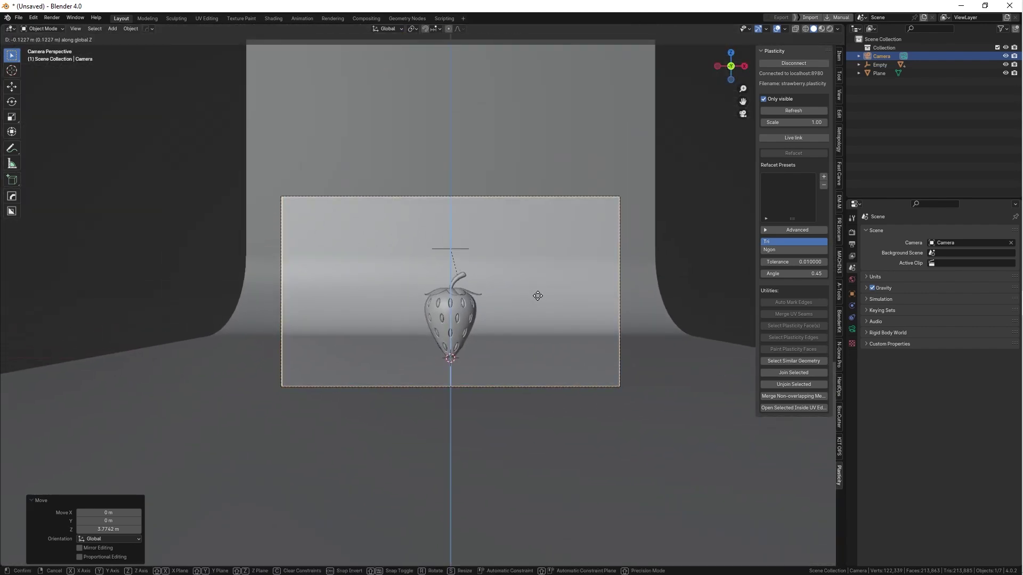
{"action": "left_click", "coordinate": [549, 394]}
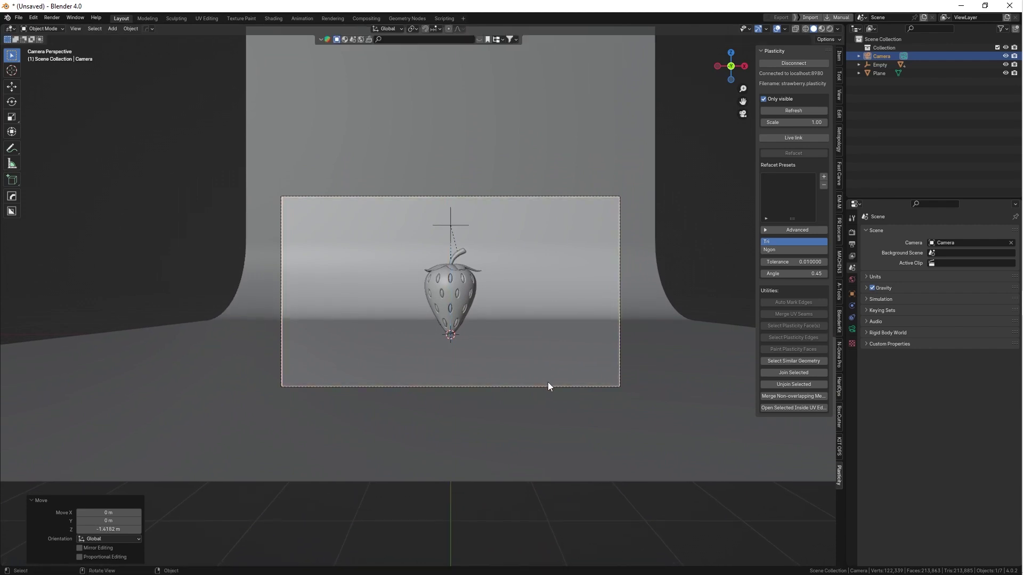
{"action": "key", "text": "g"}
{"action": "key", "text": "y"}
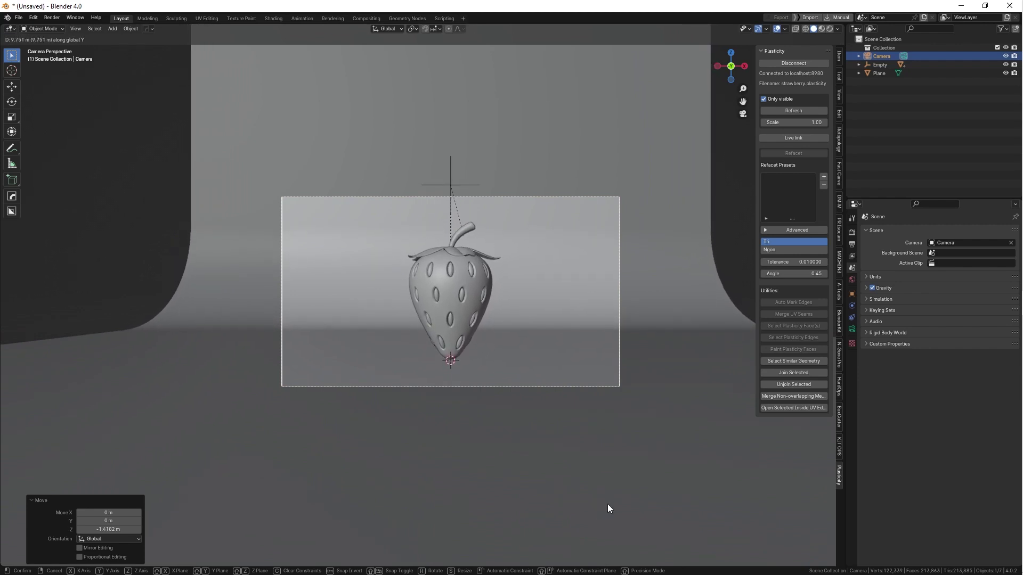
{"action": "left_click", "coordinate": [607, 504]}
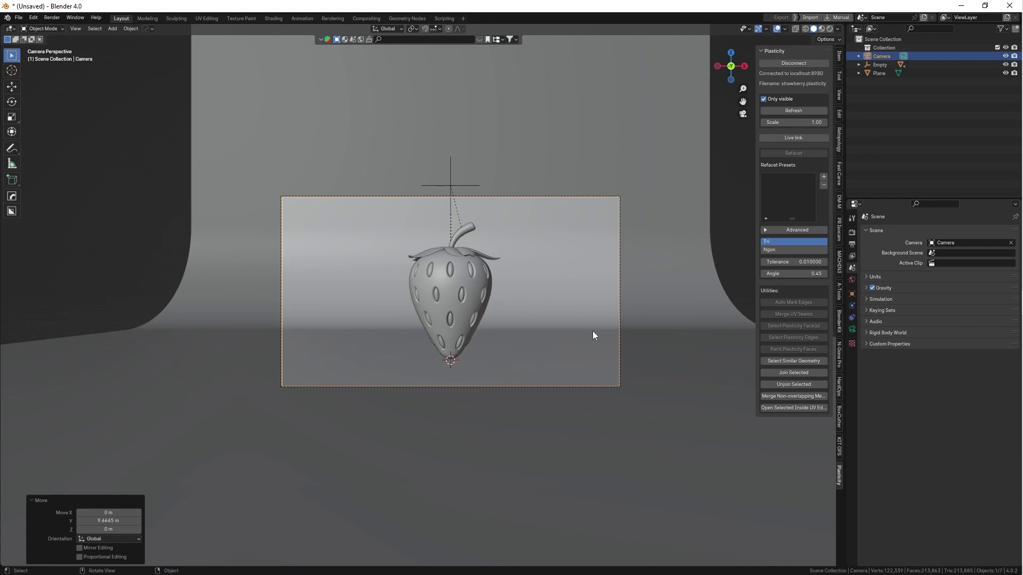
Set the output resolution to 1080 × 1080 px to get a square camera frame
{"action": "left_click", "coordinate": [851, 244]}
{"action": "left_click", "coordinate": [959, 242]}
{"action": "type", "text": "1080"}
{"action": "key", "text": "Tab"}
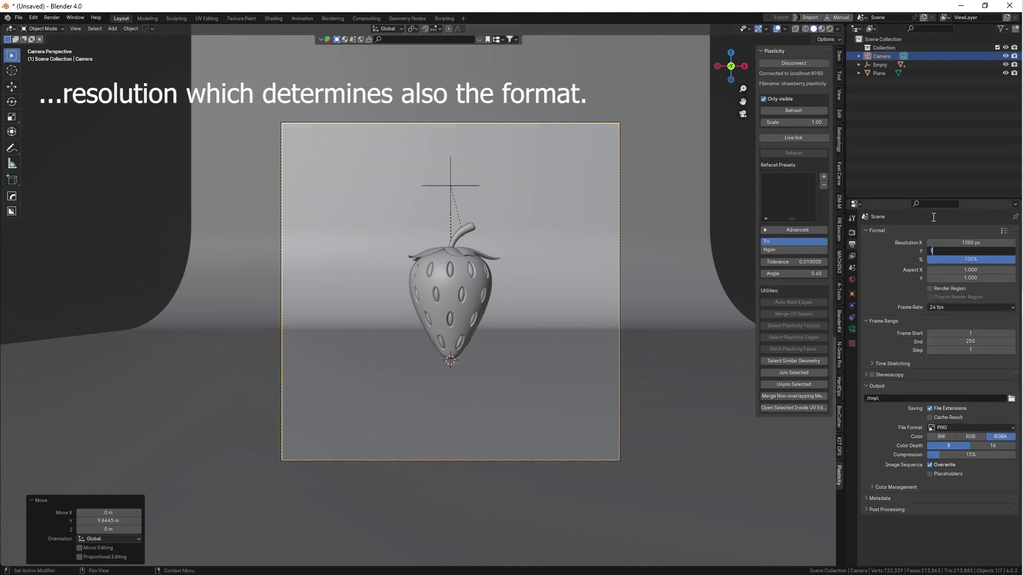
{"action": "type", "text": "1920"}
{"action": "key", "text": "Return"}
{"action": "left_click_drag", "start_coordinate": [971, 250], "coordinate": [585, 359]}
Reframe the strawberry by moving the camera closer along Y and lowering it about 0.14 m along Z
{"action": "key", "text": "g"}
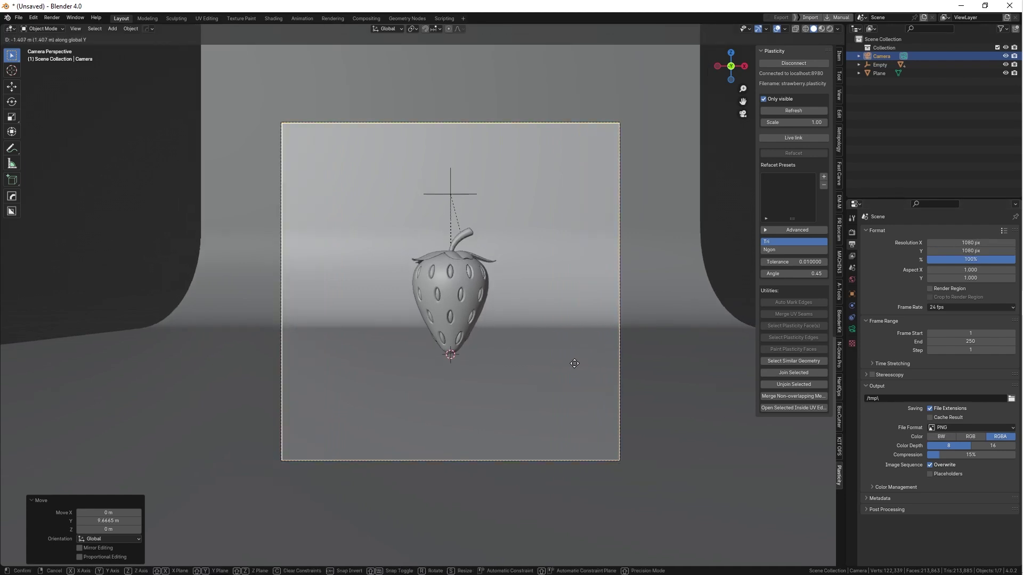
{"action": "key", "text": "y"}
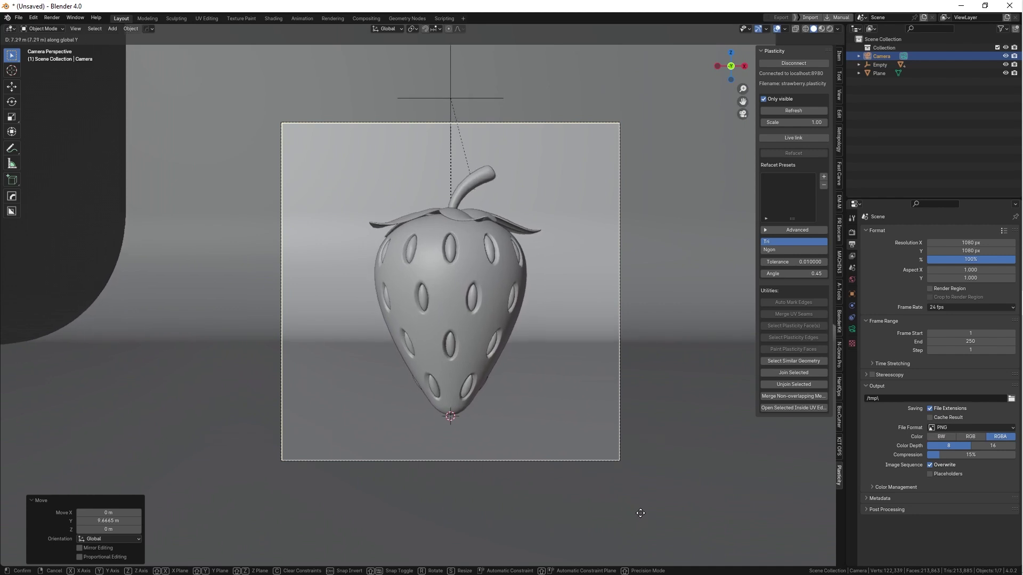
{"action": "key", "text": "Escape"}
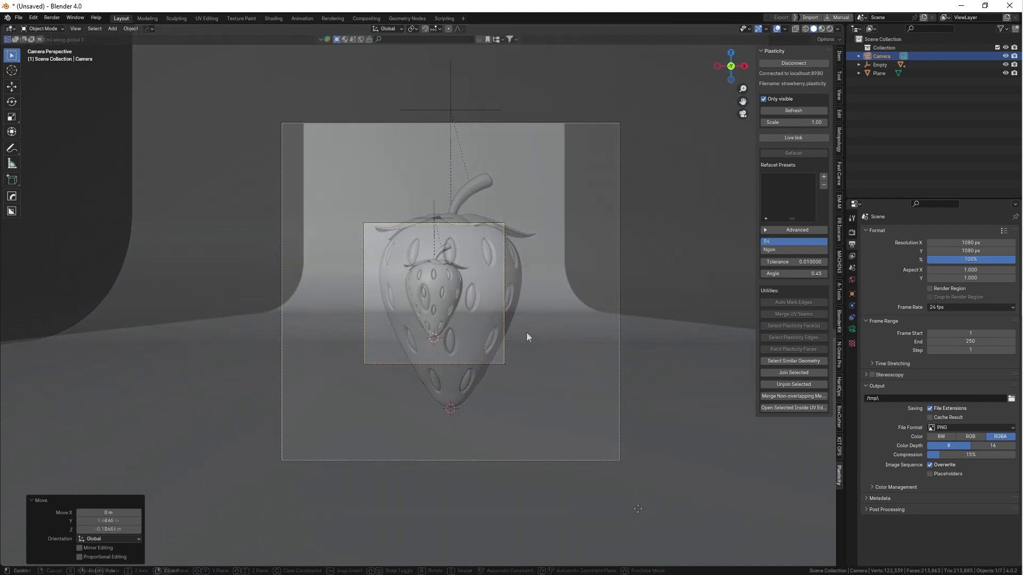
Add an area light at the world origin and move it about 6.63 m along negative Y, in front of the strawberry
{"action": "scroll", "coordinate": [519, 328], "scroll_direction": "down", "scroll_amount": 4}
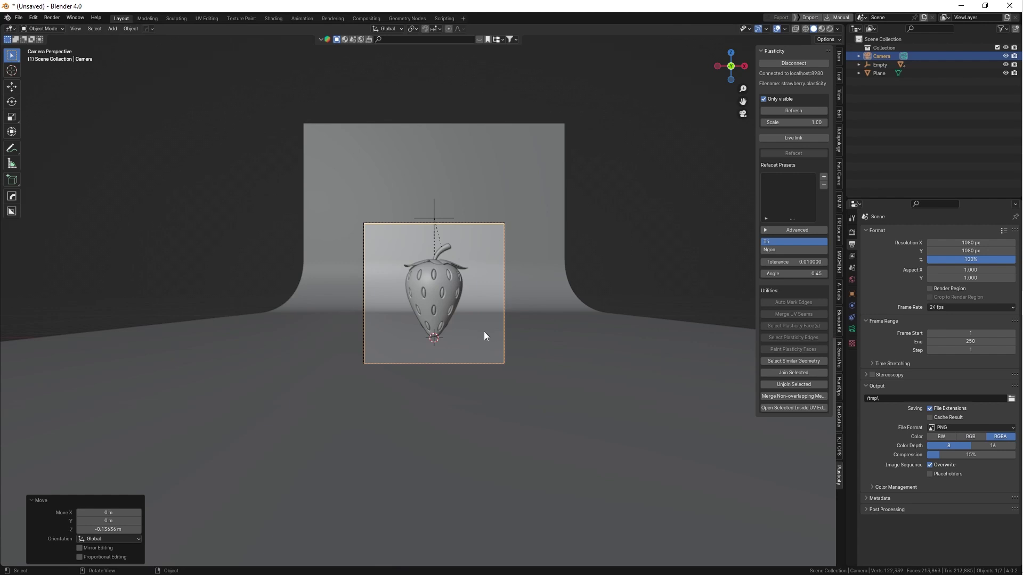
{"action": "key", "text": "shift+a"}
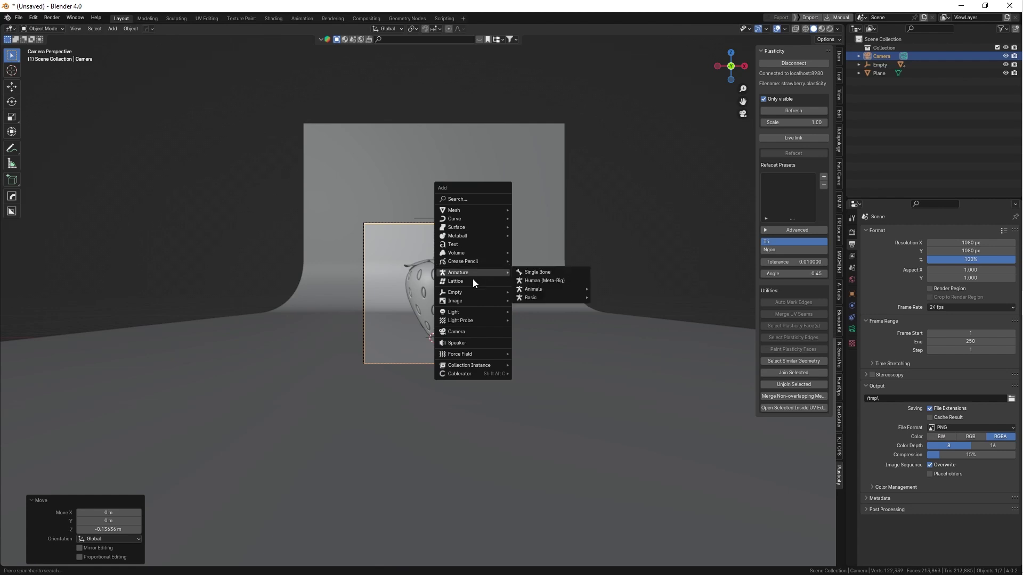
{"action": "mouse_move", "coordinate": [471, 314]}
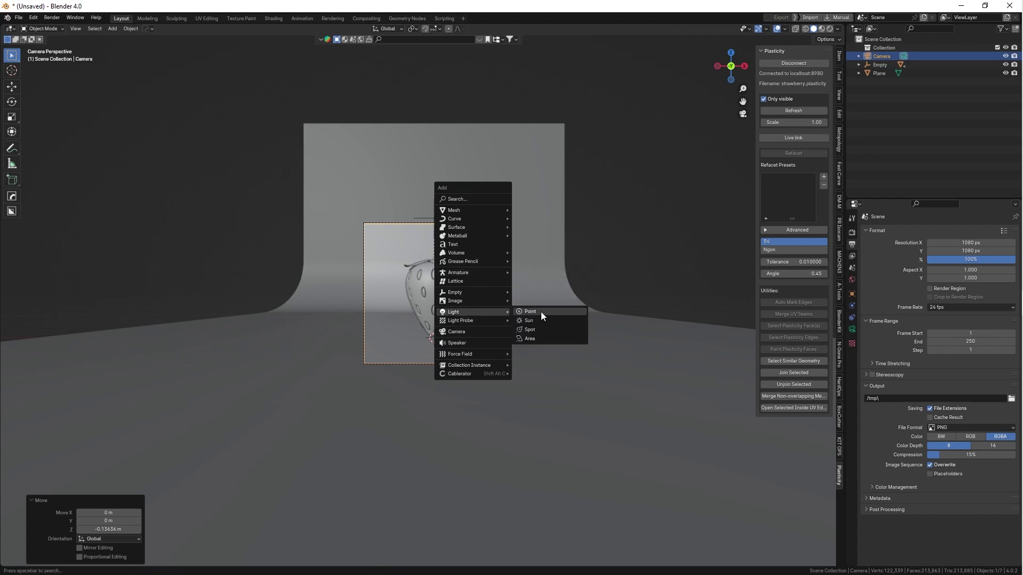
{"action": "left_click", "coordinate": [548, 341]}
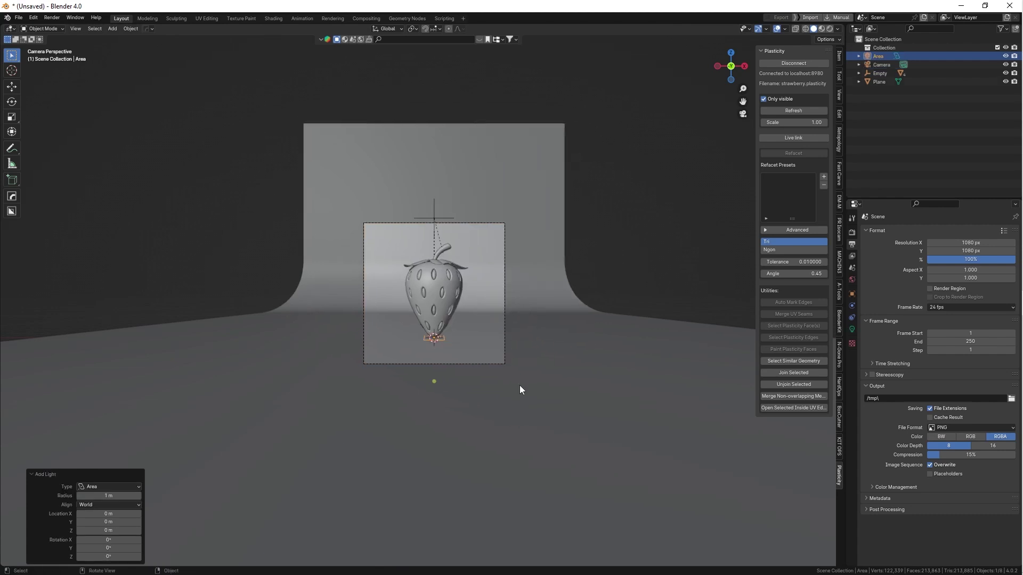
{"action": "middle_click_drag", "start_coordinate": [520, 386], "coordinate": [513, 256]}
{"action": "key", "text": "KP_7"}
{"action": "key", "text": "KP_Decimal"}
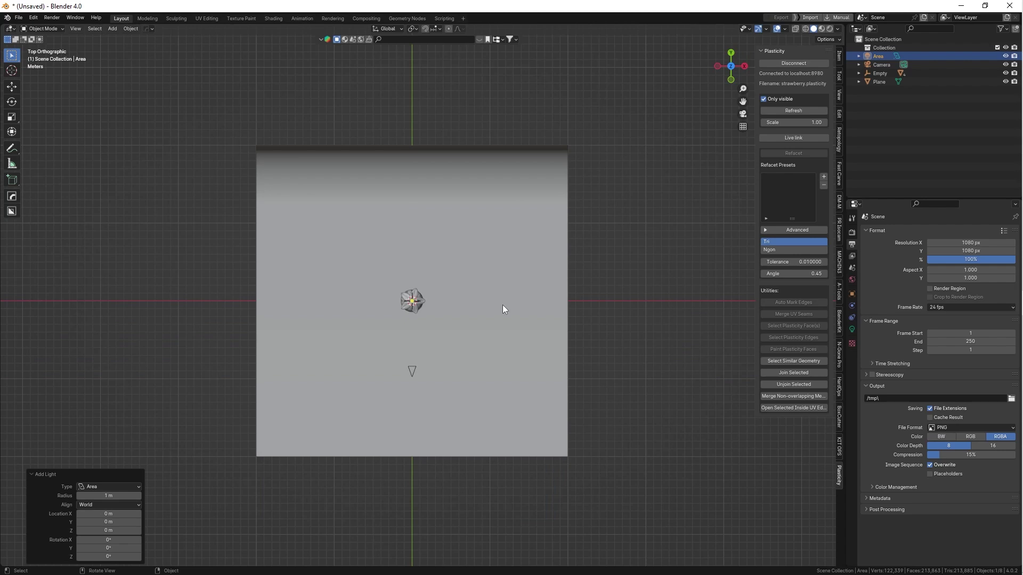
{"action": "key", "text": "g"}
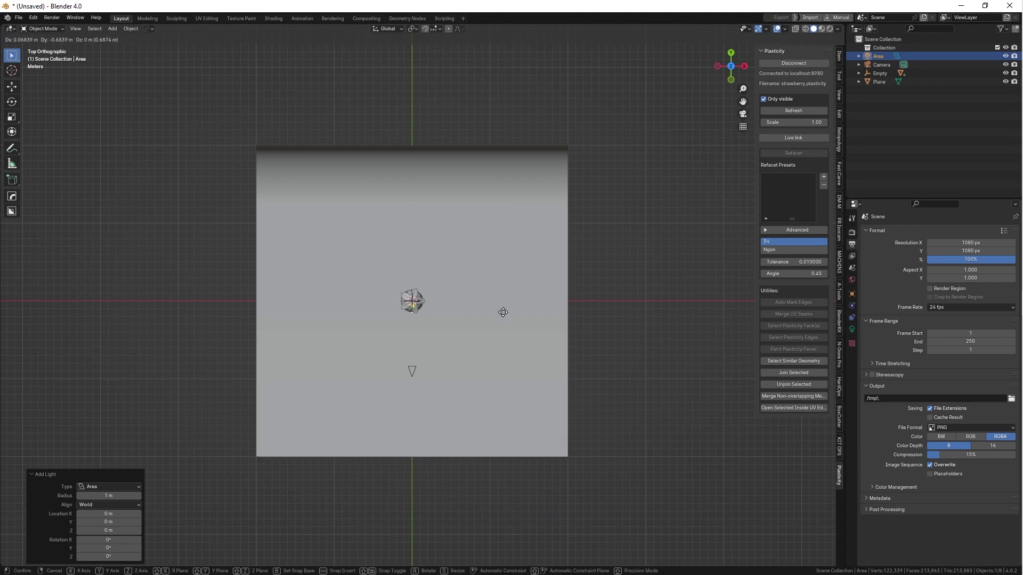
{"action": "key", "text": "y"}
{"action": "left_click", "coordinate": [505, 357]}
Rotate the area light 90° about the global X axis so it points toward the strawberry
{"action": "middle_click_drag", "start_coordinate": [505, 357], "coordinate": [423, 334]}
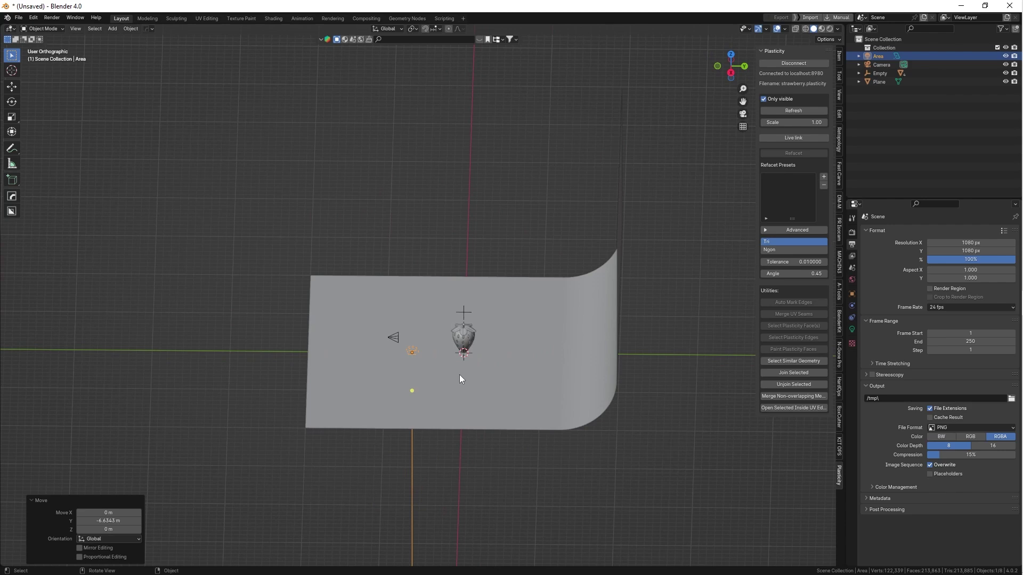
{"action": "type", "text": "rx"}
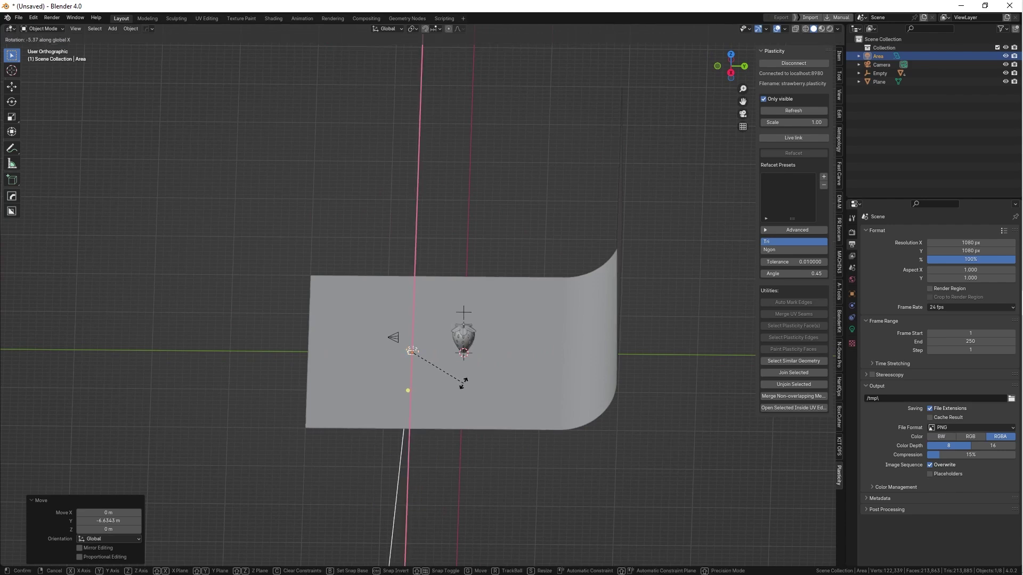
{"action": "type", "text": "90"}
{"action": "key", "text": "Return"}
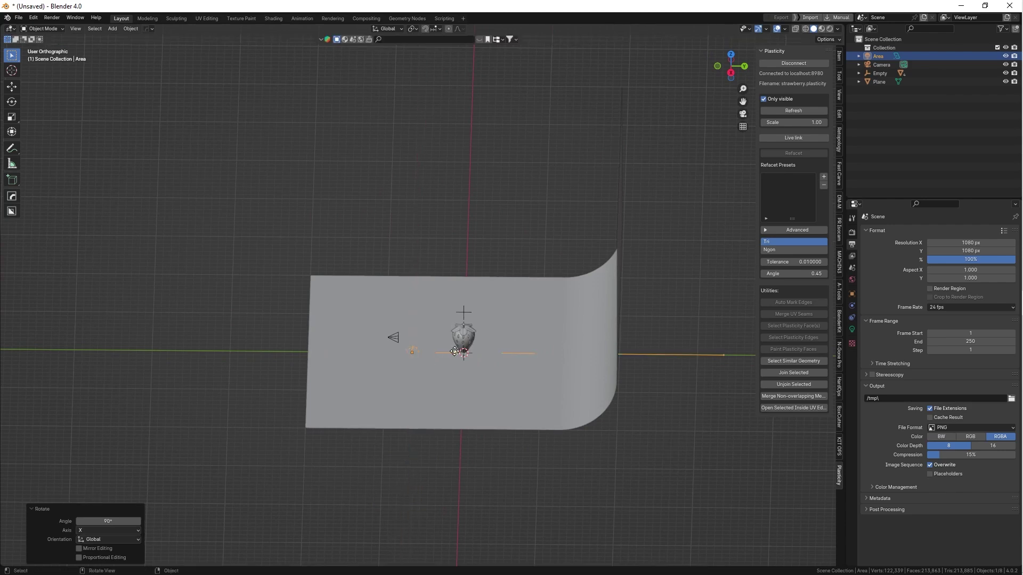
Raise the area light about 2.21 m along Z to the middle of the strawberry, working in the right view
{"action": "key", "text": "grave"}
{"action": "left_click", "coordinate": [418, 350]}
{"action": "key", "text": "grave"}
{"action": "left_click", "coordinate": [488, 351]}
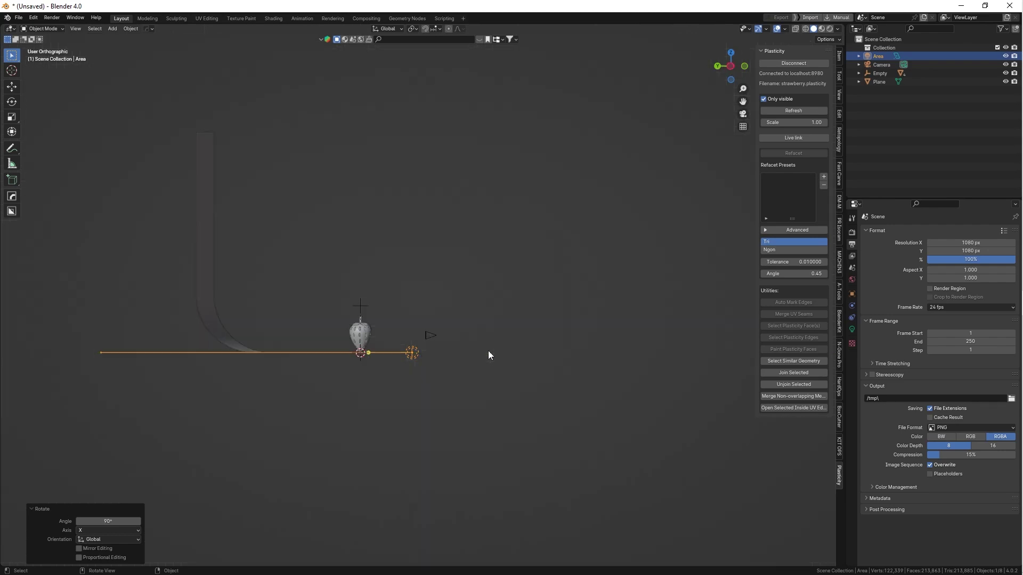
{"action": "middle_click_drag", "start_coordinate": [465, 353], "coordinate": [454, 279], "text": "shift"}
{"action": "scroll", "coordinate": [450, 453], "scroll_direction": "up", "scroll_amount": 4}
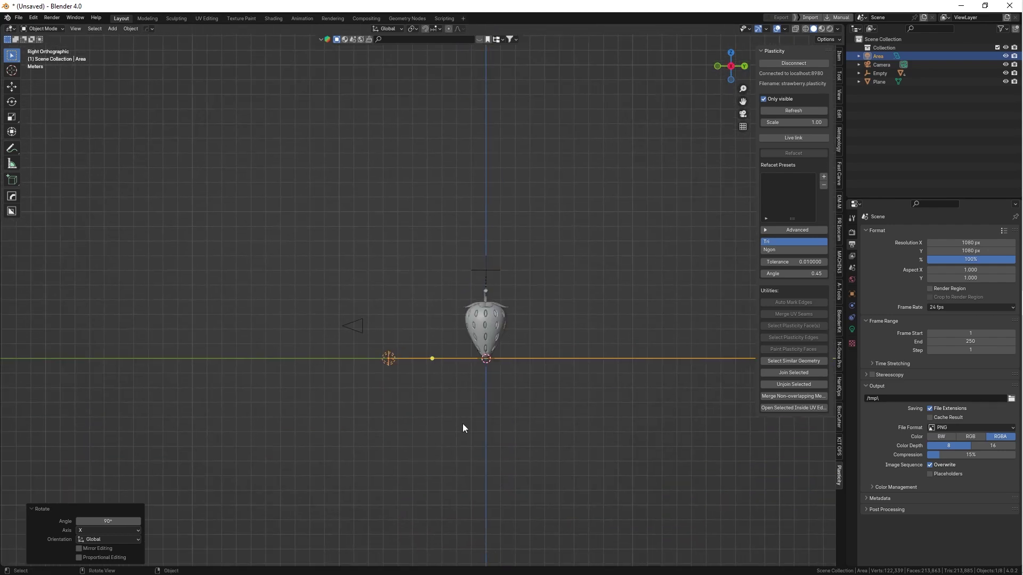
{"action": "key", "text": "g"}
{"action": "key", "text": "z"}
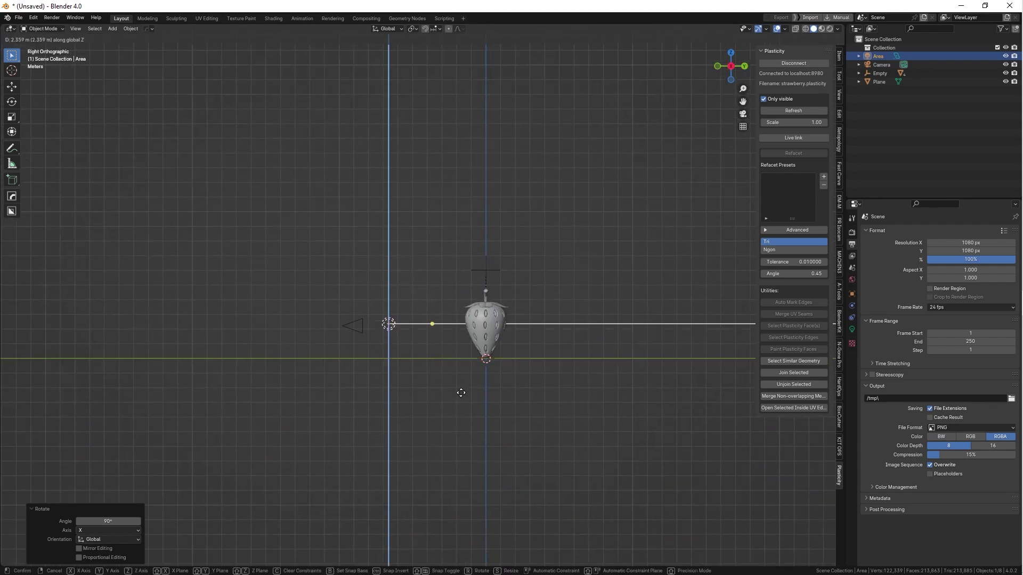
{"action": "left_click", "coordinate": [460, 394]}
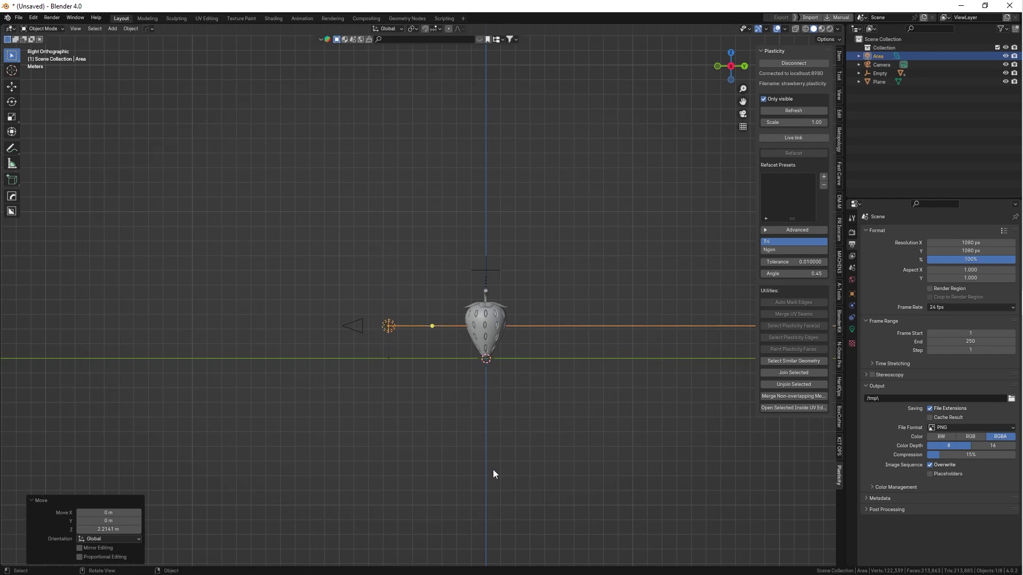
In the top view, move the area light about 8.06 m along negative X and rotate it about 50.4° to aim at the strawberry
{"action": "key", "text": "KP_7"}
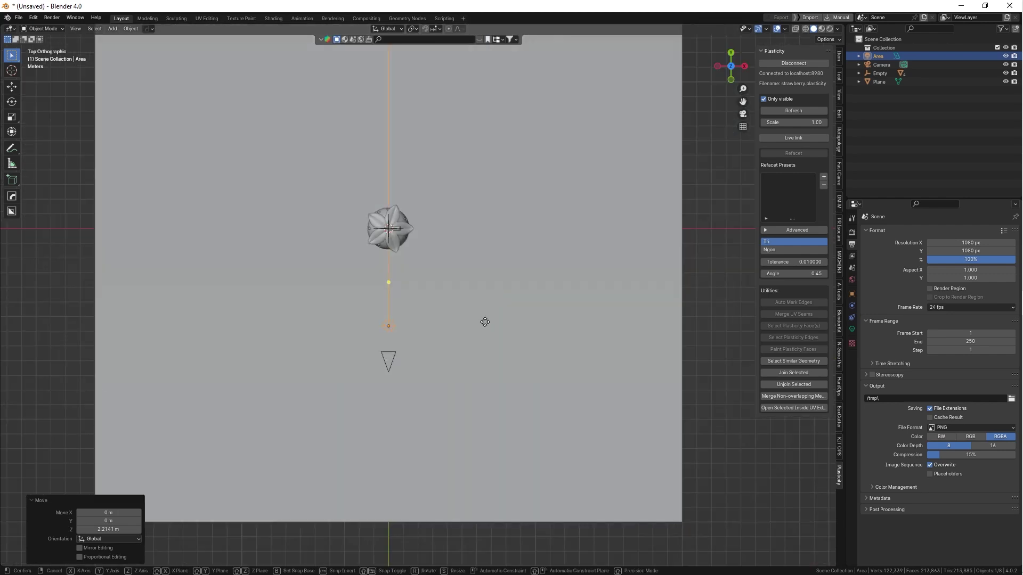
{"action": "key", "text": "g"}
{"action": "key", "text": "x"}
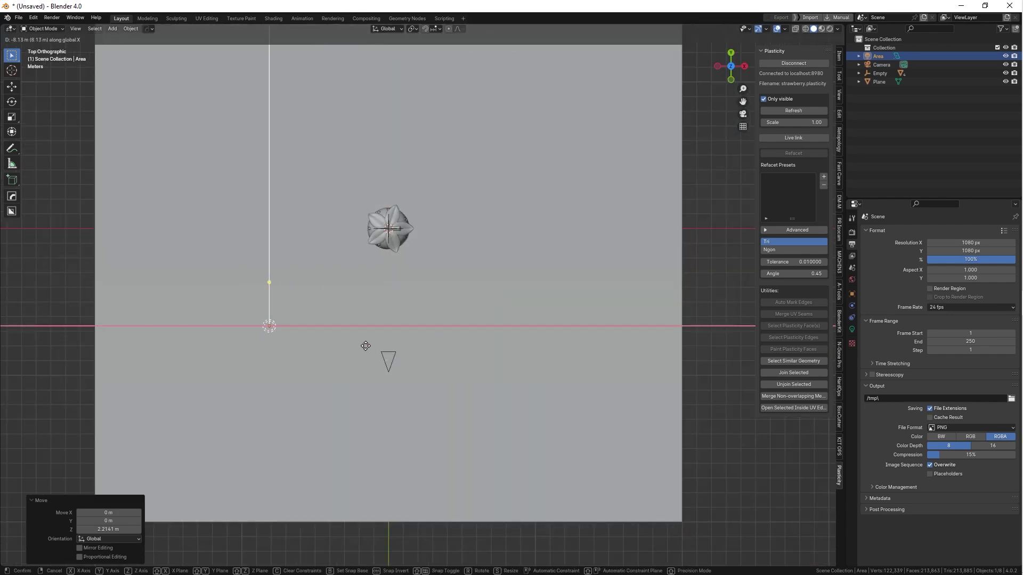
{"action": "left_click", "coordinate": [366, 345]}
{"action": "key", "text": "r"}
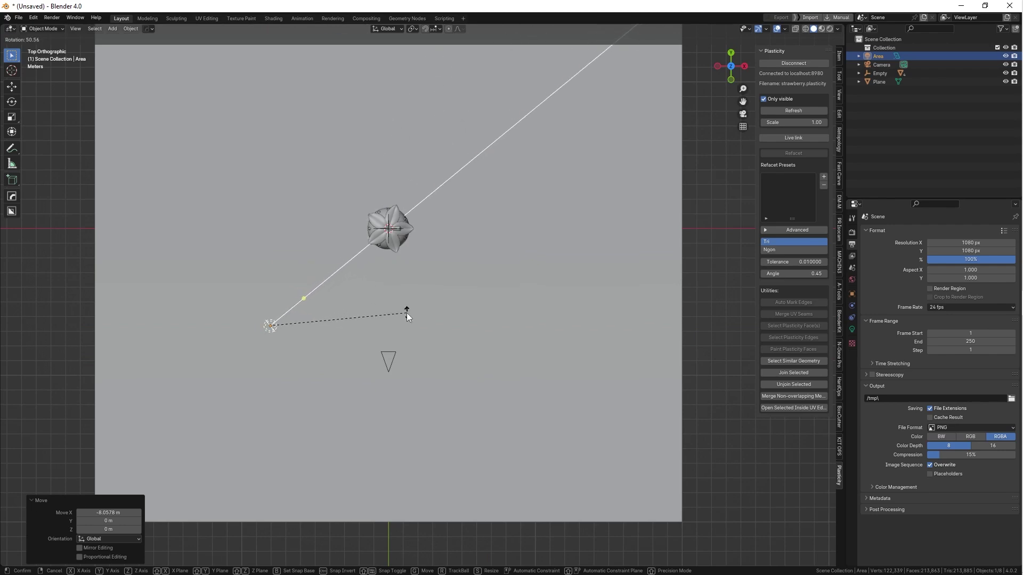
{"action": "left_click", "coordinate": [405, 316]}
Scale the area light up uniformly by a factor of about 2.3
{"action": "middle_click_drag", "start_coordinate": [404, 332], "coordinate": [365, 350]}
{"action": "scroll", "coordinate": [365, 350], "scroll_direction": "up", "scroll_amount": 3}
{"action": "middle_click_drag", "start_coordinate": [389, 295], "coordinate": [441, 299]}
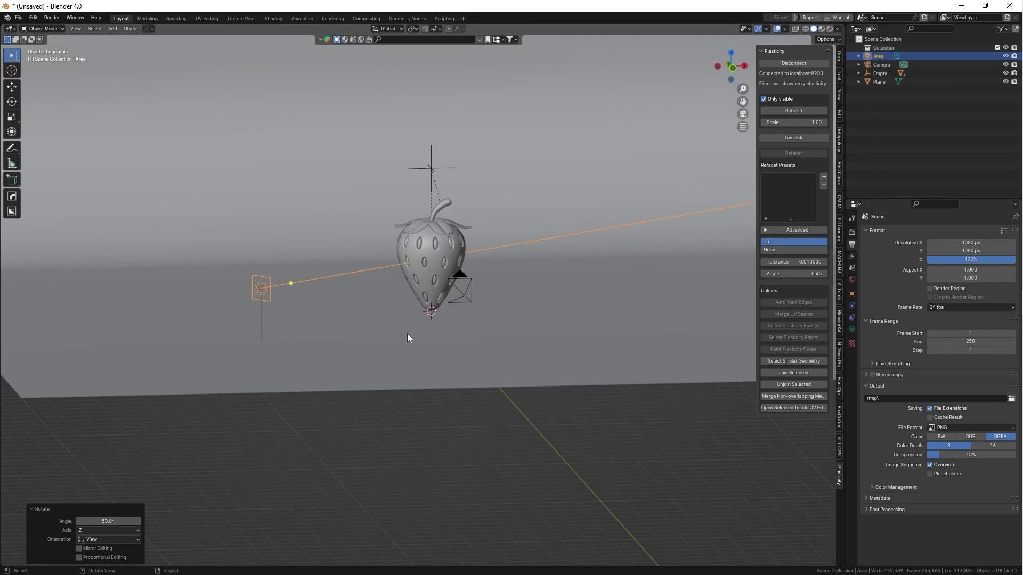
{"action": "key", "text": "s"}
{"action": "left_click", "coordinate": [565, 435]}
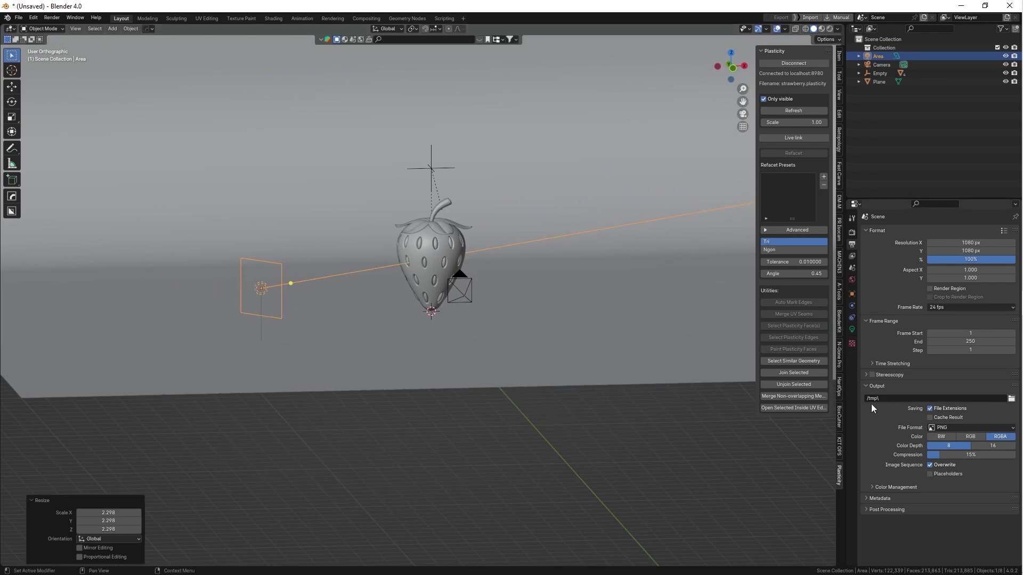
Set the area light's power to 1000 W
{"action": "left_click", "coordinate": [851, 330]}
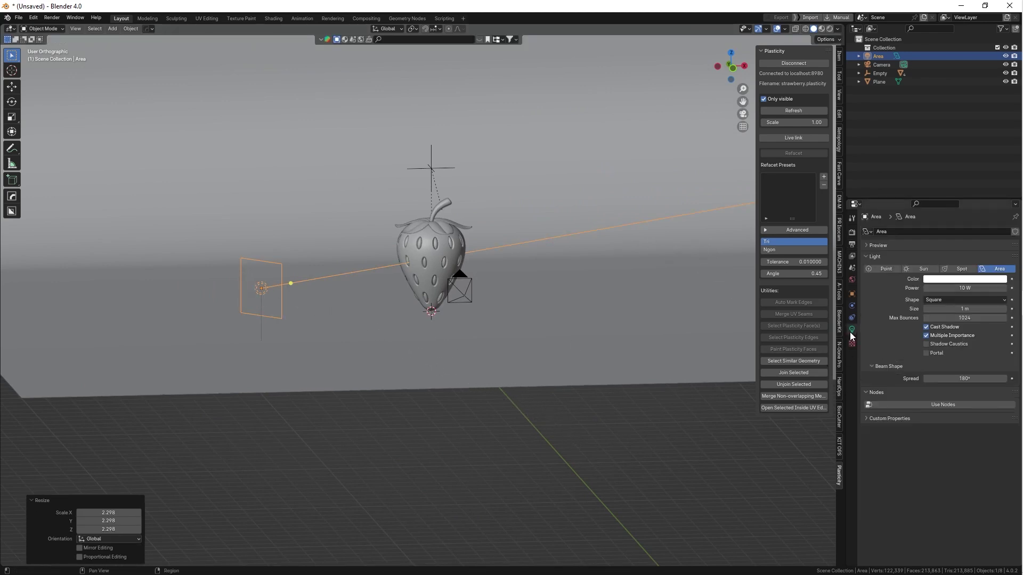
{"action": "left_click", "coordinate": [959, 289]}
{"action": "type", "text": "1000"}
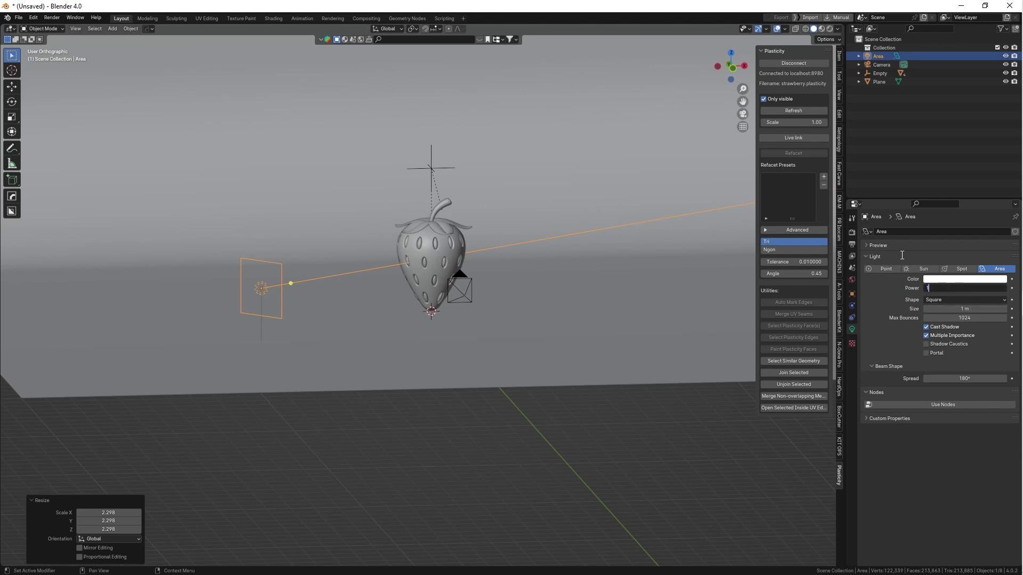
{"action": "key", "text": "Return"}
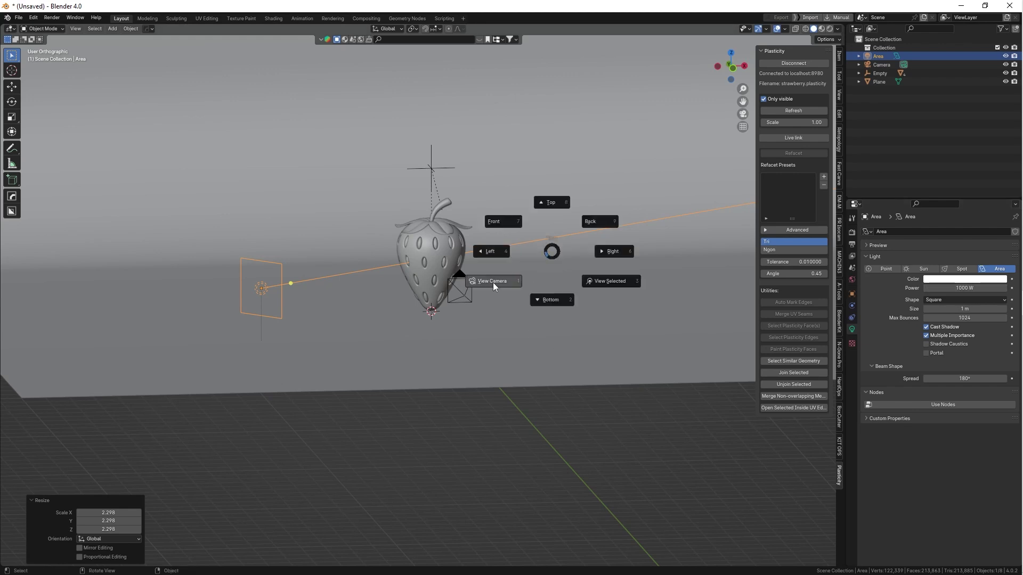
Show the camera view in rendered shading and replace the world background's Environment Texture with a Color Attribute
{"action": "left_click", "coordinate": [493, 283]}
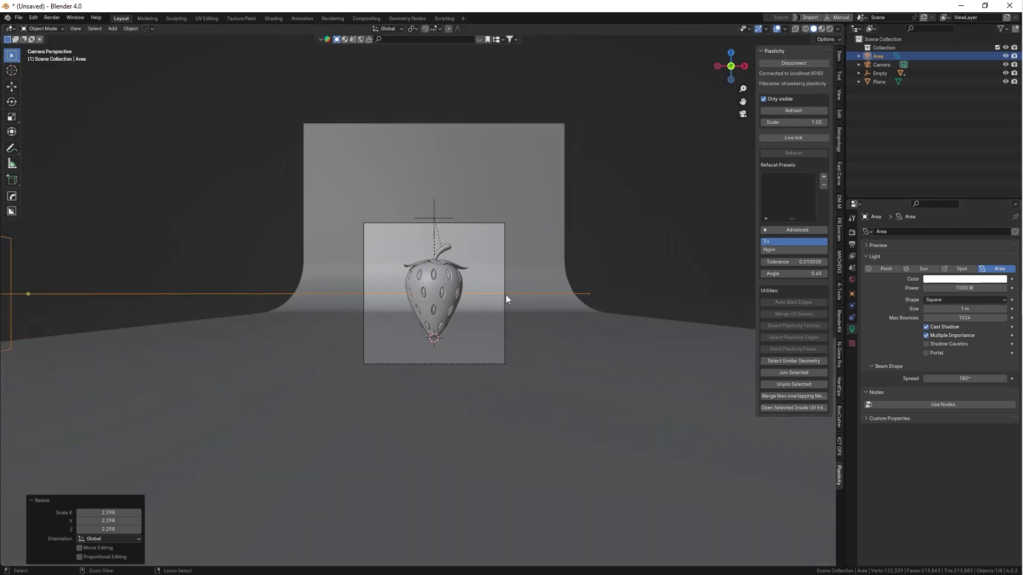
{"action": "left_click", "coordinate": [830, 28]}
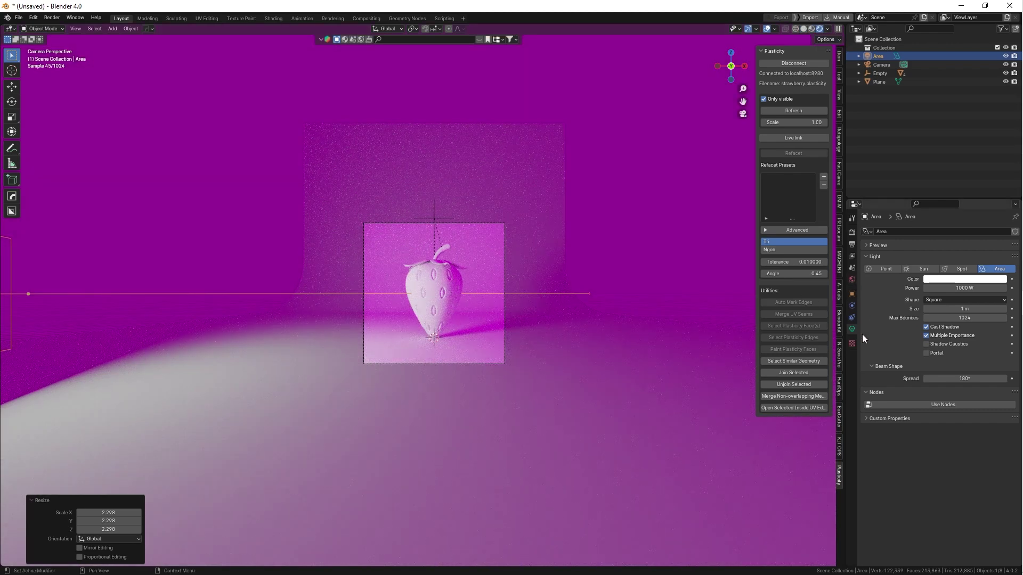
{"action": "left_click", "coordinate": [851, 280]}
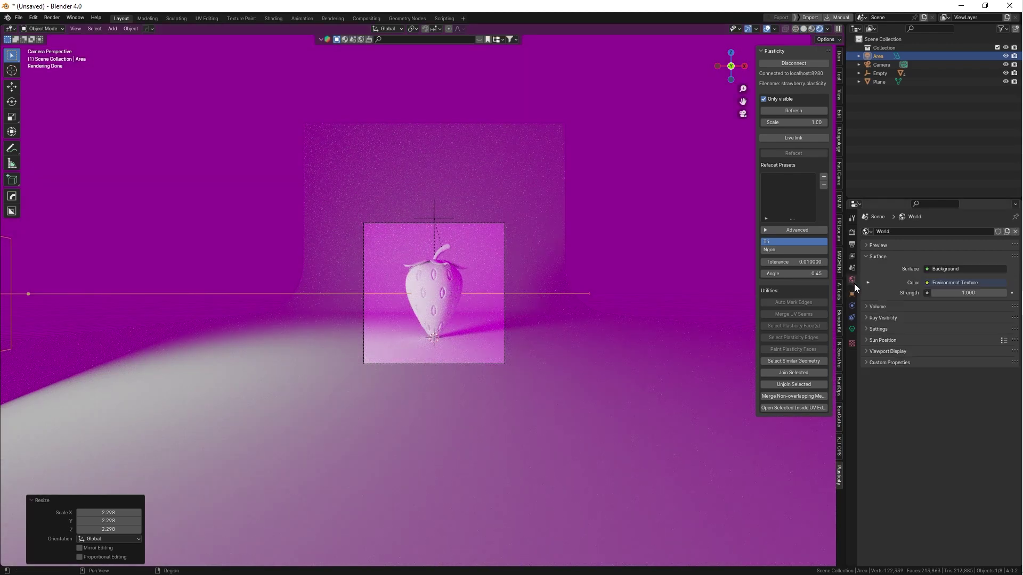
{"action": "left_click", "coordinate": [957, 282]}
{"action": "left_click", "coordinate": [717, 332]}
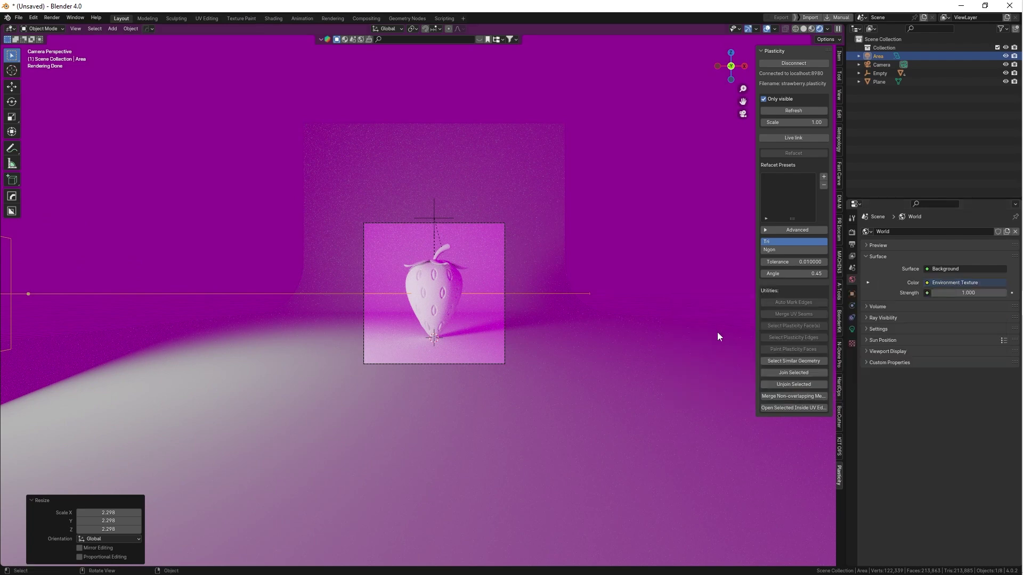
{"action": "left_click", "coordinate": [954, 283]}
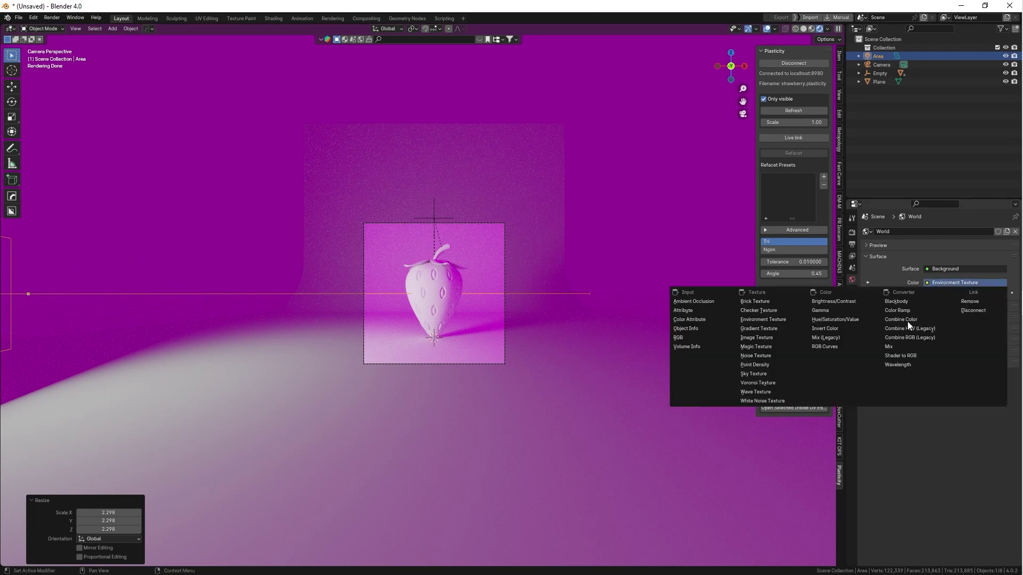
{"action": "left_click", "coordinate": [695, 320]}
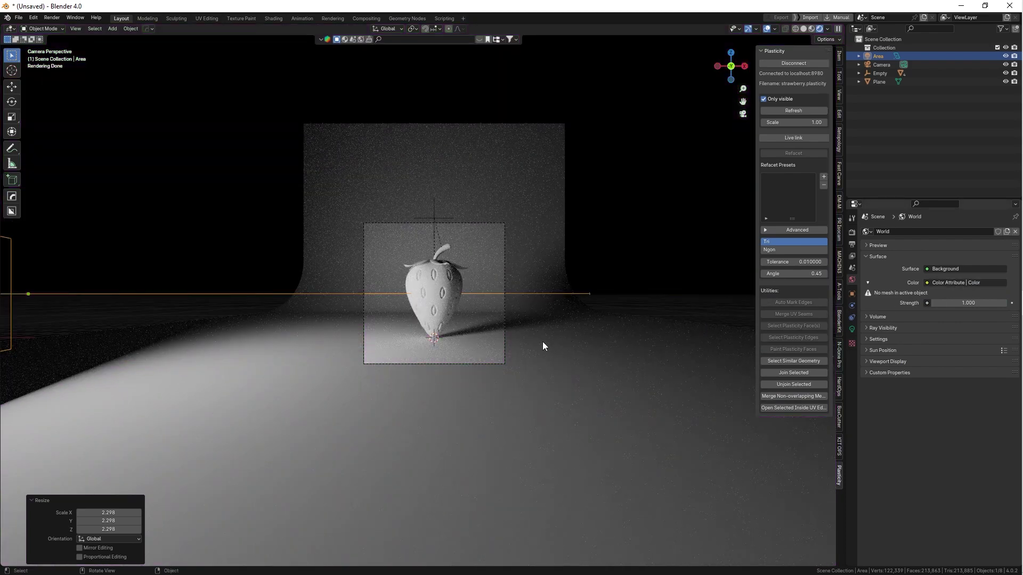
In the top view, duplicate the area light about 15.6 m along X and rotate the copy about -98.4° to aim at the strawberry
{"action": "scroll", "coordinate": [503, 298], "scroll_direction": "up", "scroll_amount": 1}
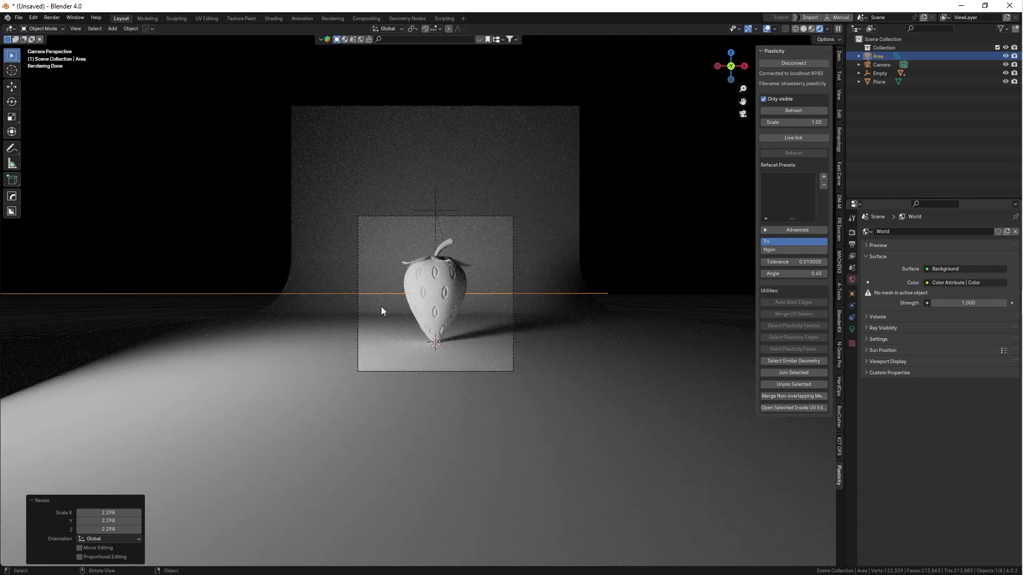
{"action": "scroll", "coordinate": [475, 308], "scroll_direction": "up", "scroll_amount": 1}
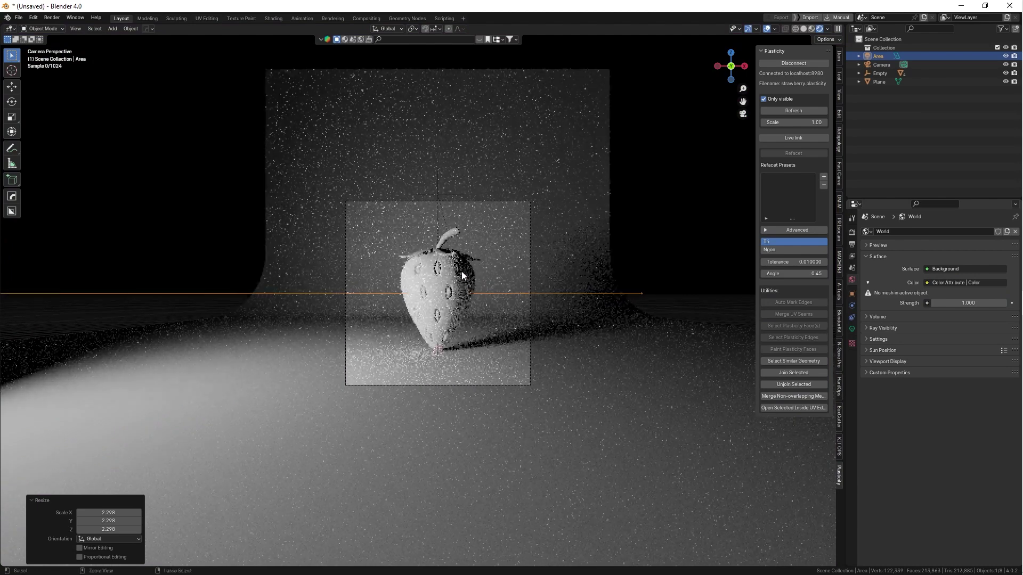
{"action": "key", "text": "KP_7"}
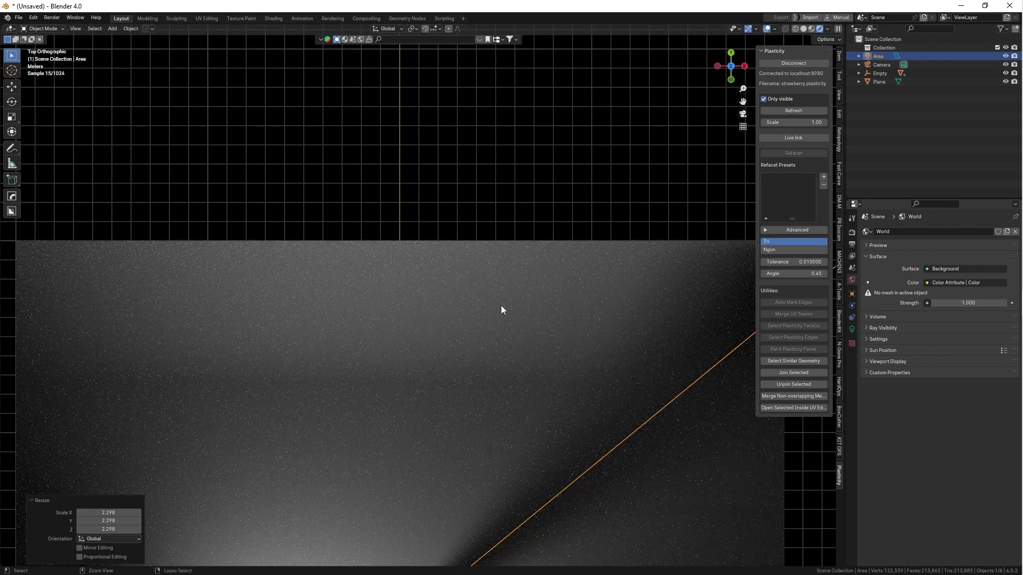
{"action": "scroll", "coordinate": [500, 306], "scroll_direction": "down", "scroll_amount": 3}
{"action": "middle_click_drag", "start_coordinate": [496, 416], "coordinate": [481, 379], "text": "shift"}
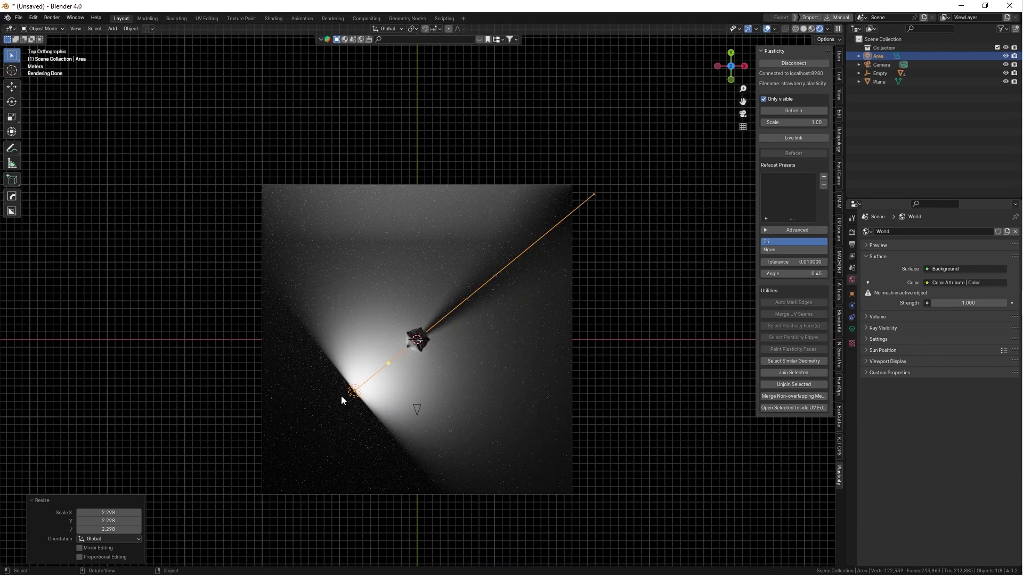
{"action": "key", "text": "shift+d"}
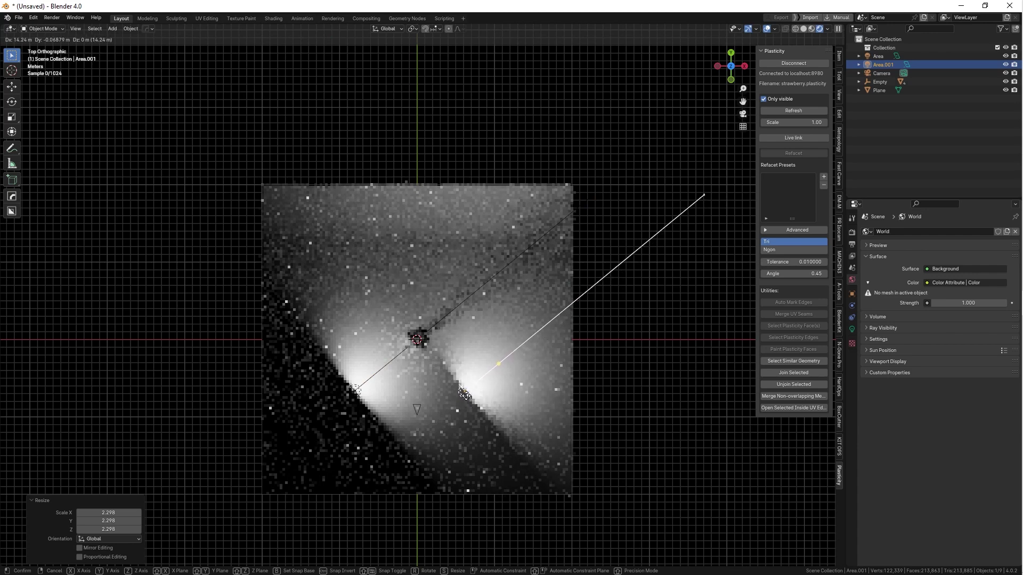
{"action": "key", "text": "x"}
{"action": "left_click", "coordinate": [476, 394]}
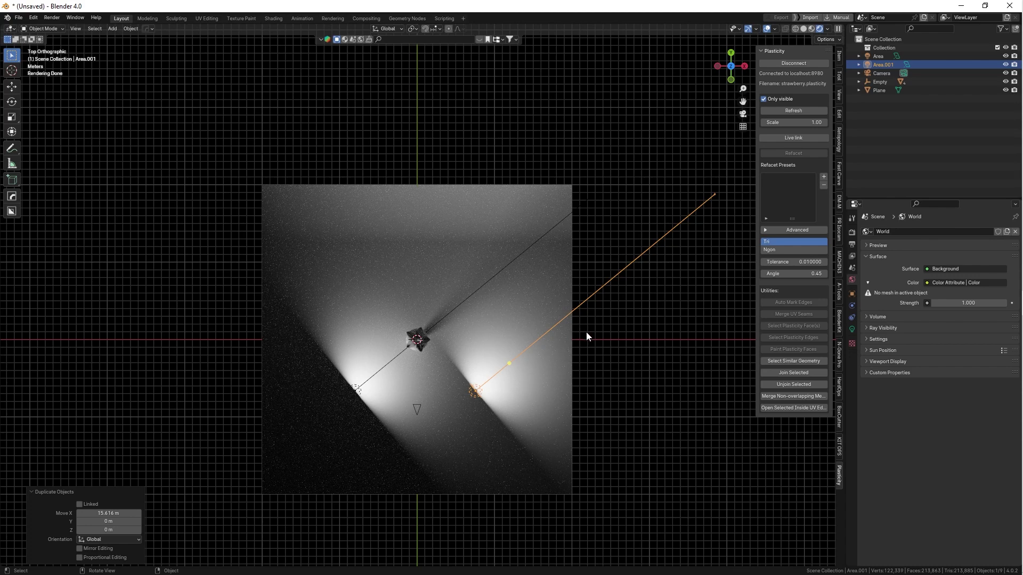
{"action": "key", "text": "r"}
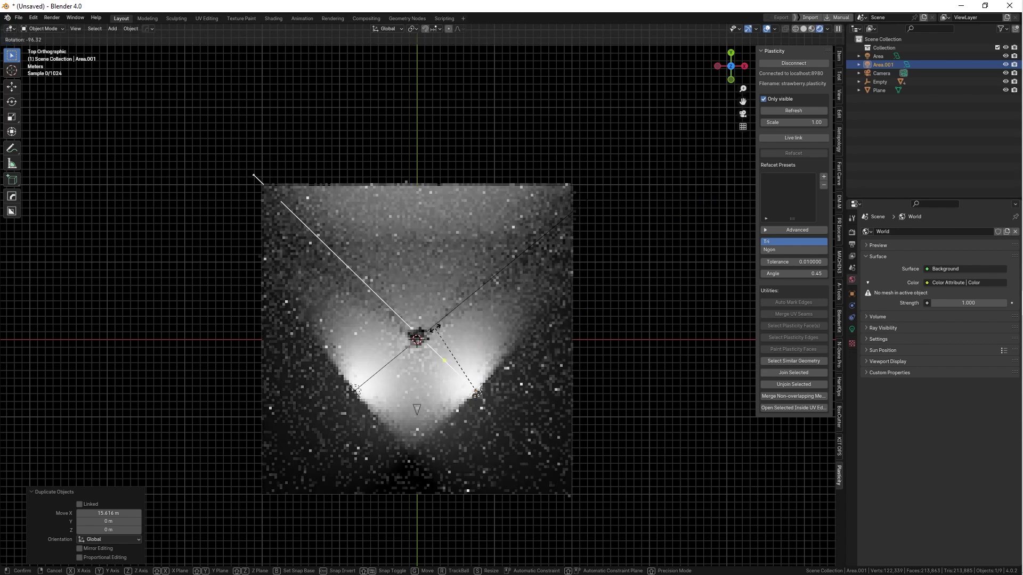
{"action": "left_click", "coordinate": [435, 329]}
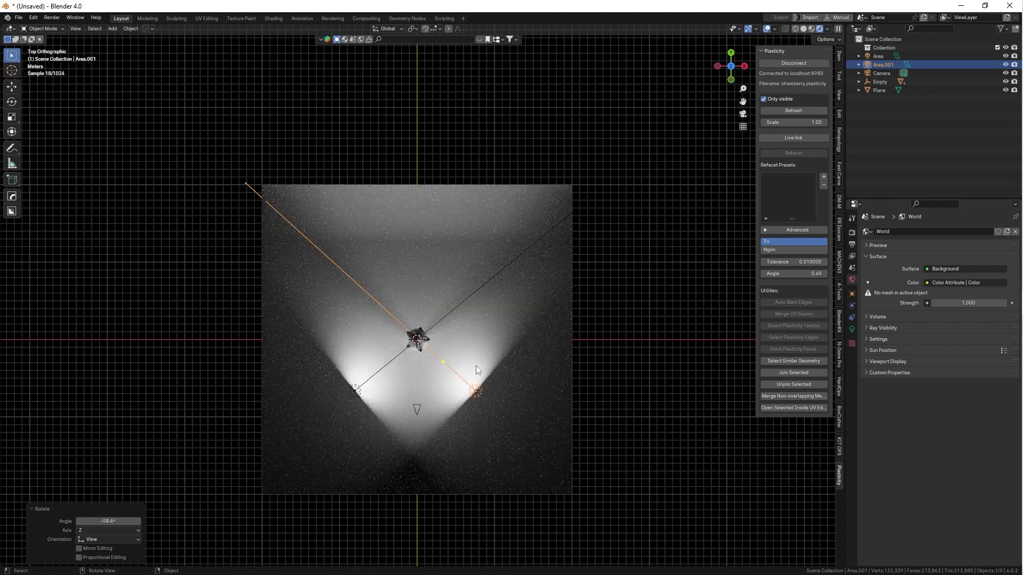
Show the camera view and set the duplicated area light's power to 200 W
{"action": "key", "text": "grave"}
{"action": "left_click", "coordinate": [508, 361]}
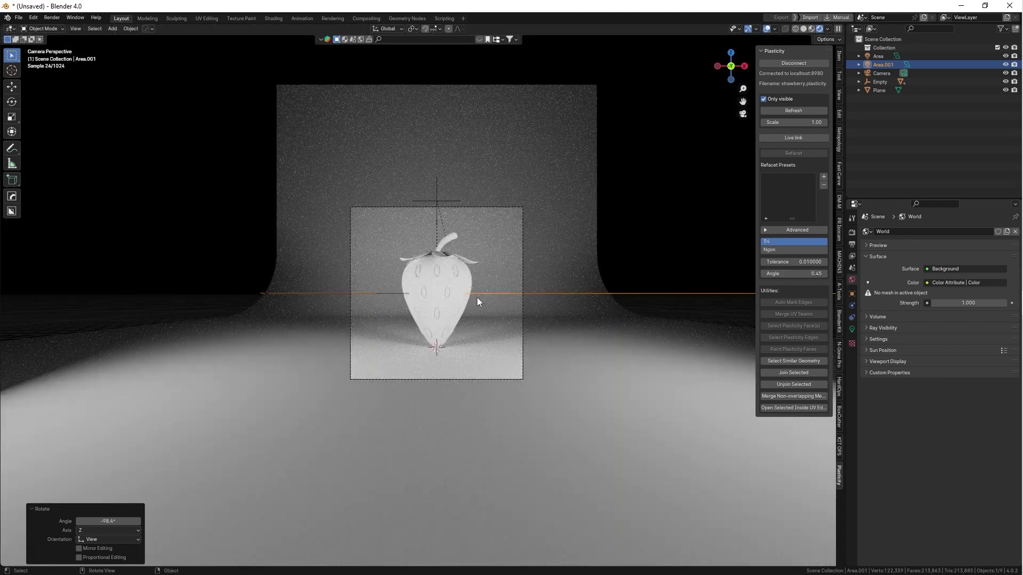
{"action": "left_click", "coordinate": [851, 329]}
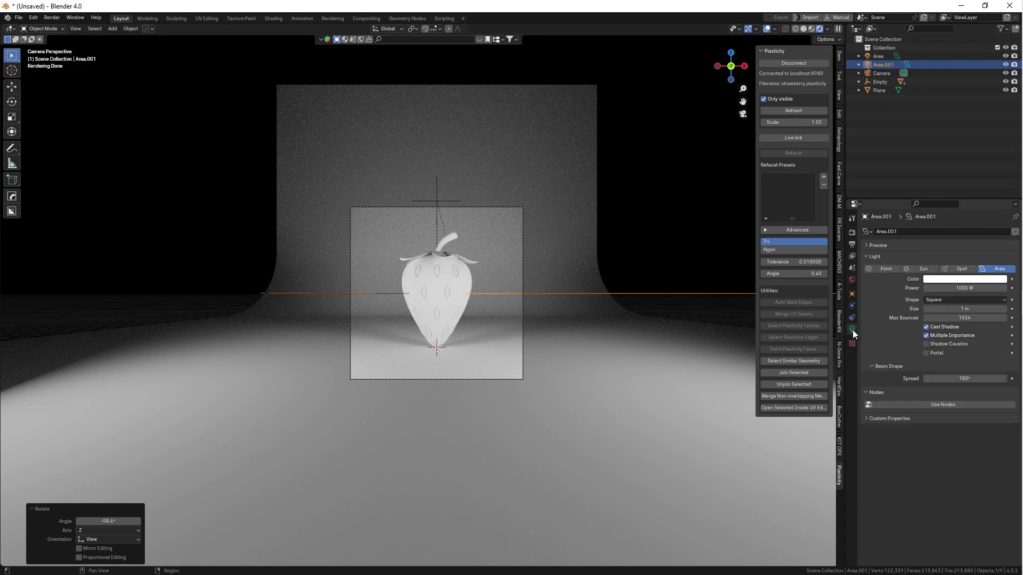
{"action": "double_click", "coordinate": [964, 289]}
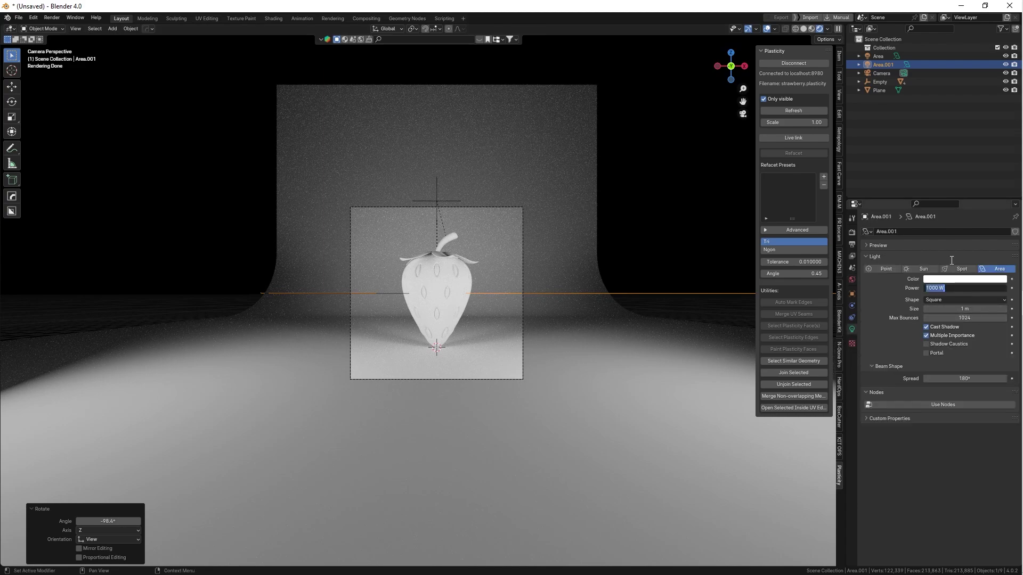
{"action": "type", "text": "200"}
{"action": "key", "text": "Return"}
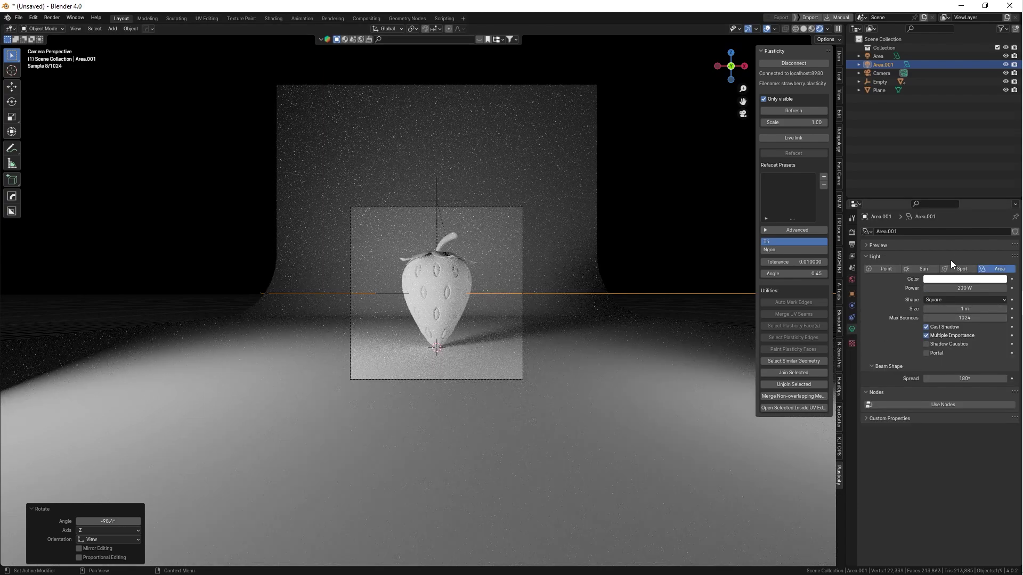
{"action": "scroll", "coordinate": [554, 320], "scroll_direction": "up", "scroll_amount": 1}
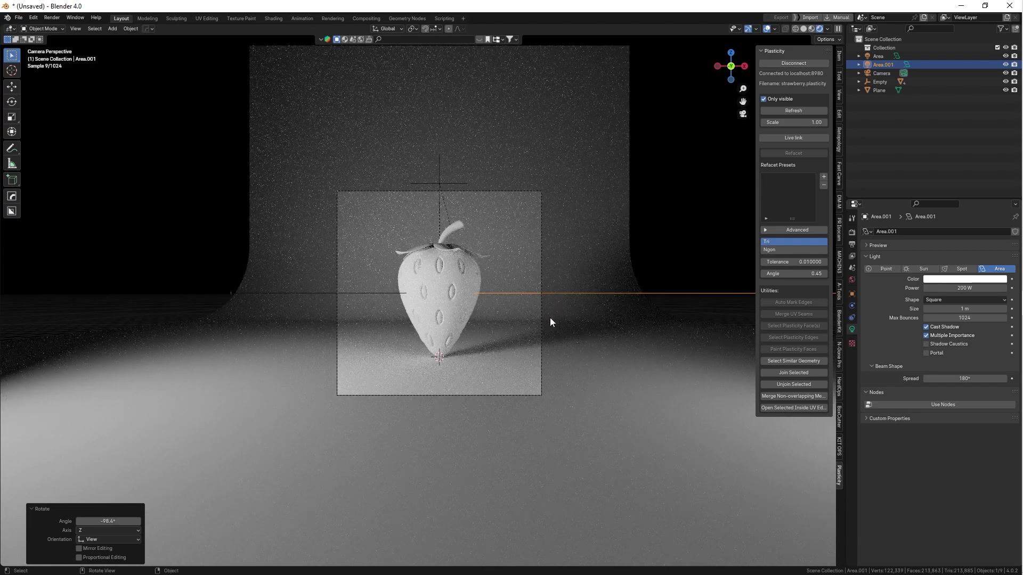
In the top view, add a point light and move it about 3.15 m along Y, behind the strawberry
{"action": "key", "text": "grave"}
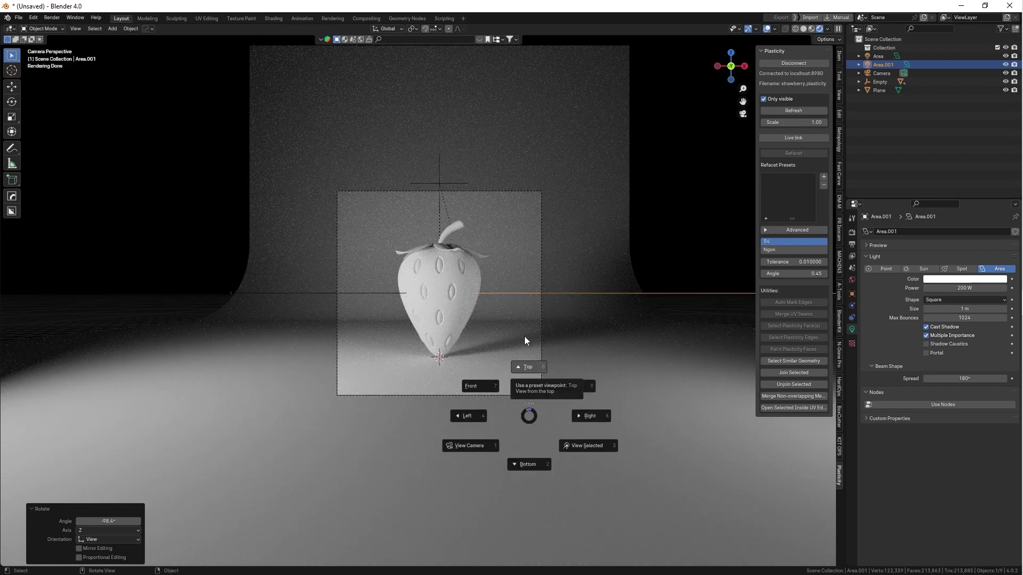
{"action": "left_click", "coordinate": [524, 337]}
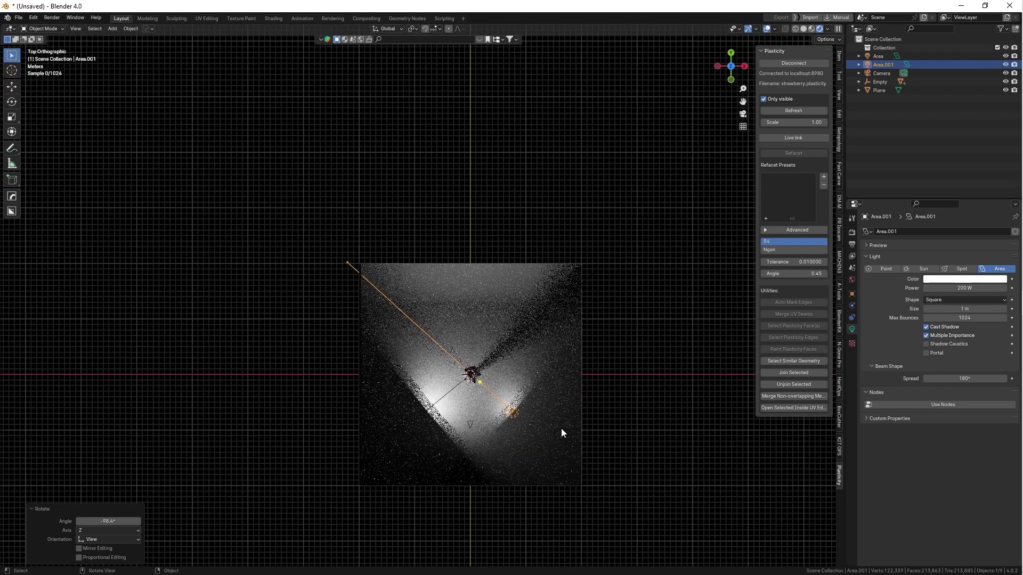
{"action": "scroll", "coordinate": [557, 370], "scroll_direction": "up", "scroll_amount": 2}
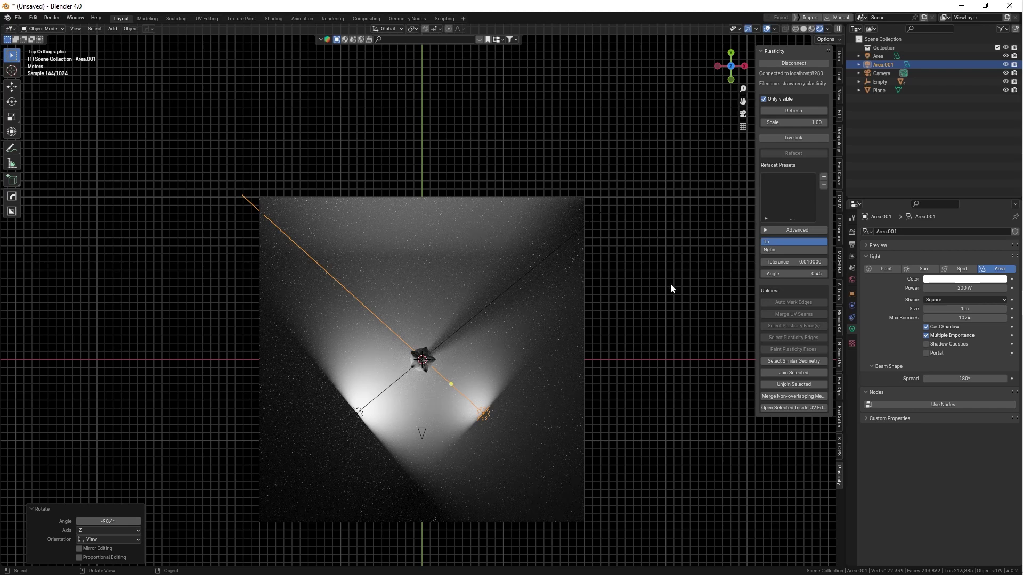
{"action": "key", "text": "shift+a"}
{"action": "mouse_move", "coordinate": [490, 350]}
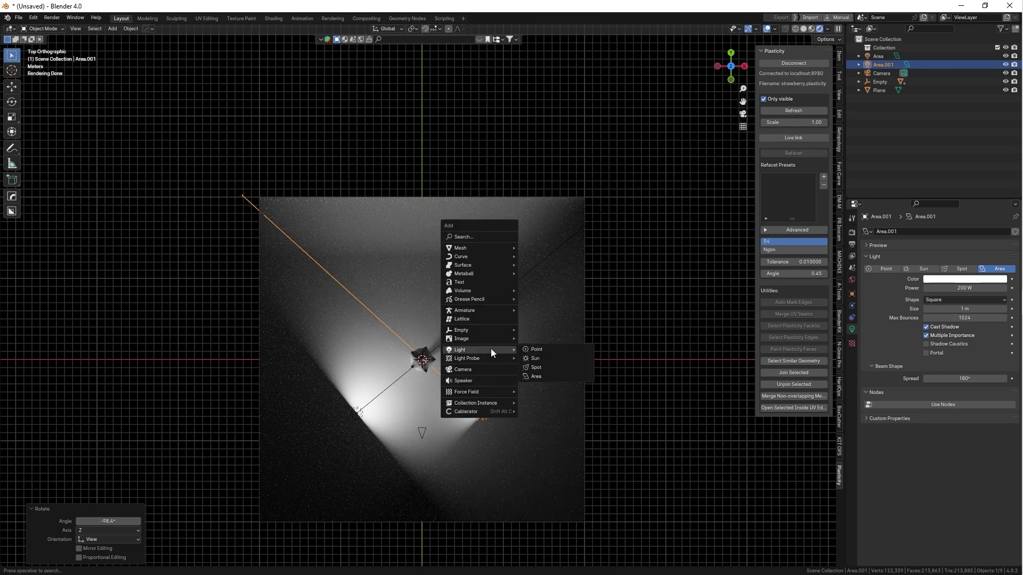
{"action": "left_click", "coordinate": [533, 350]}
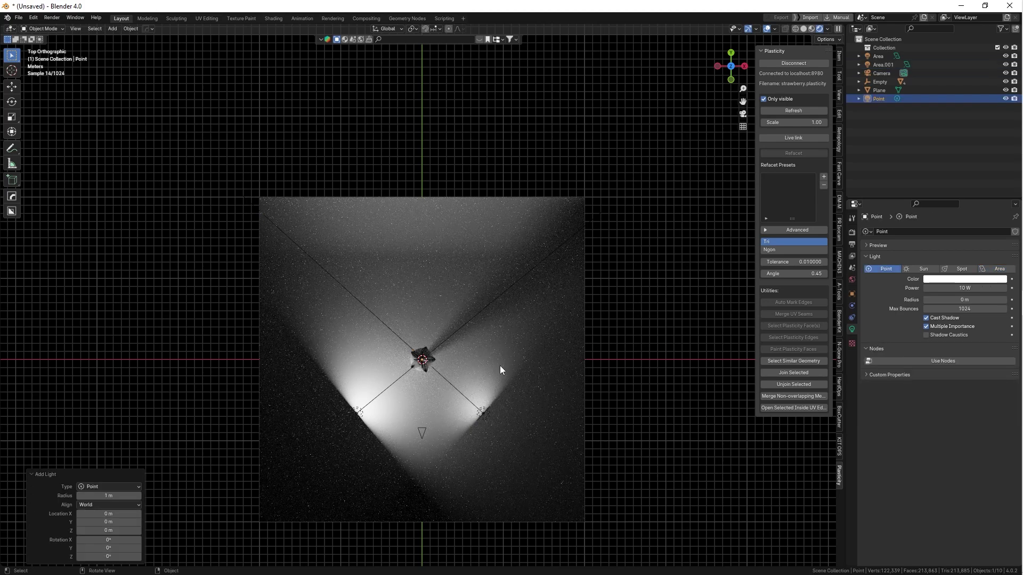
{"action": "key", "text": "g"}
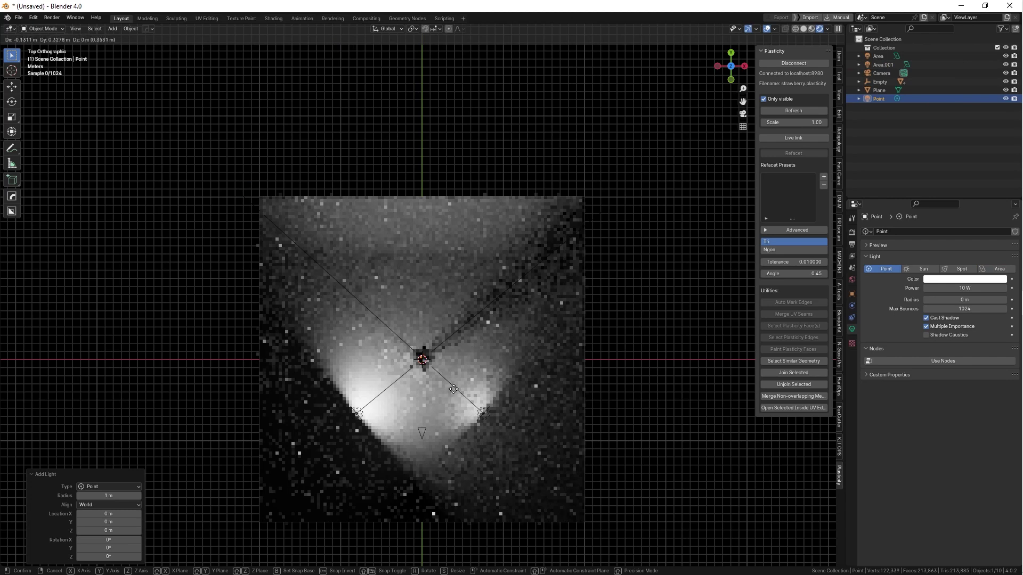
{"action": "key", "text": "y"}
{"action": "left_click", "coordinate": [454, 366]}
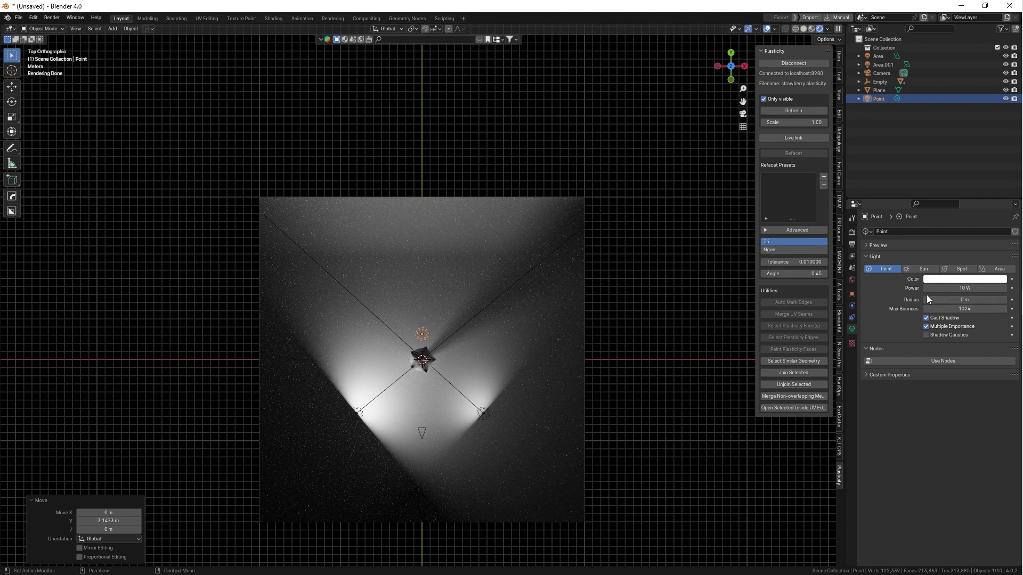
Switch to the front view and set the point light's power to 2000 W
{"action": "key", "text": "grave"}
{"action": "left_click", "coordinate": [523, 345]}
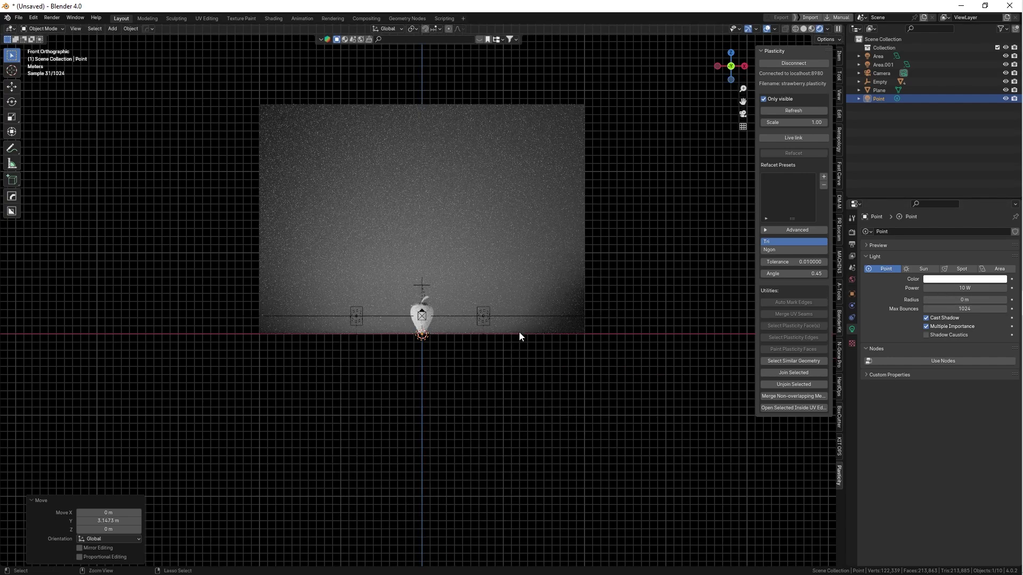
{"action": "scroll", "coordinate": [520, 338], "scroll_direction": "up", "scroll_amount": 6}
{"action": "scroll", "coordinate": [545, 349], "scroll_direction": "up", "scroll_amount": 3}
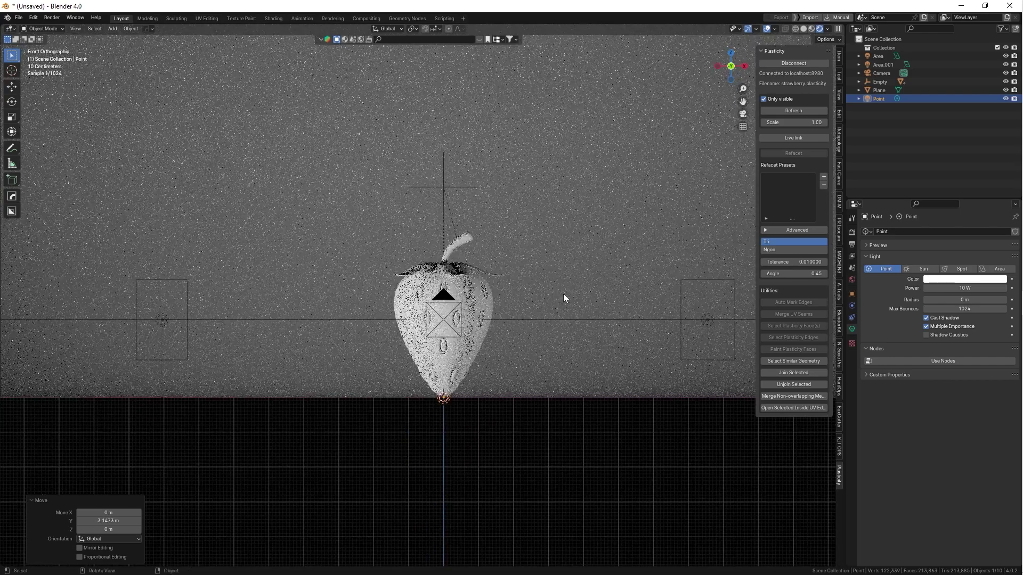
{"action": "left_click", "coordinate": [966, 288]}
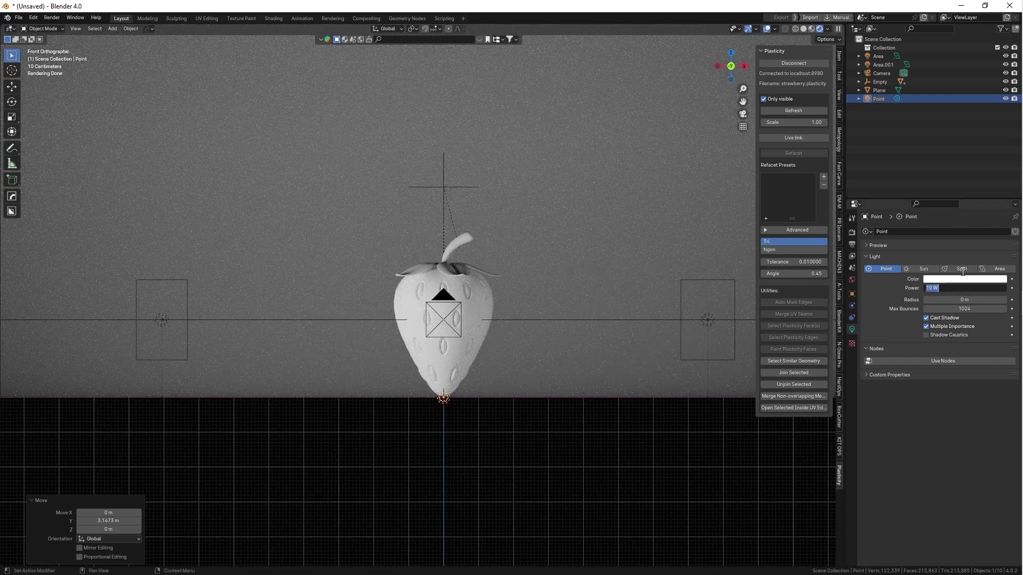
{"action": "type", "text": "2000"}
{"action": "key", "text": "Return"}
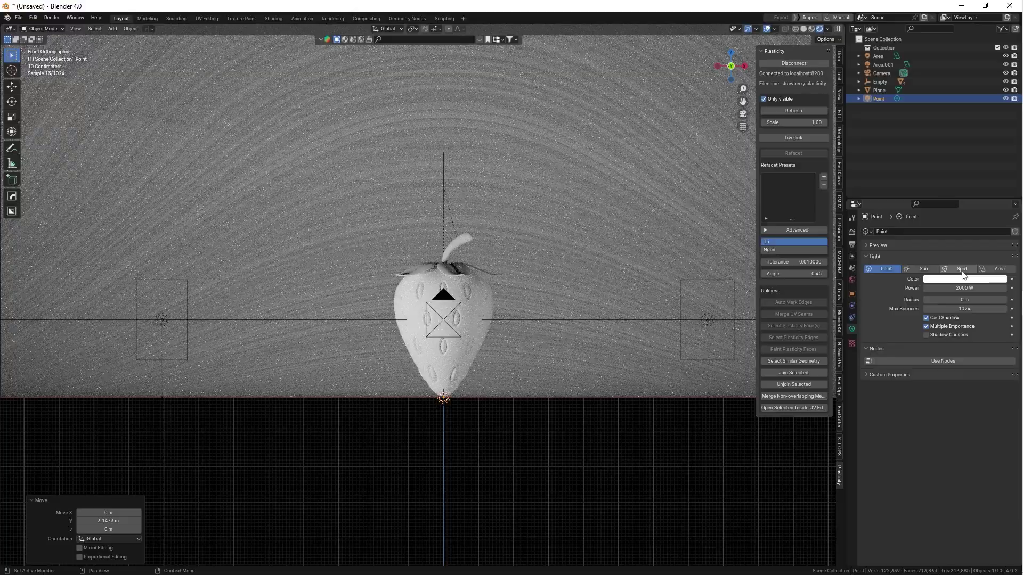
In the right view, raise the point light about 2.28 m along Z and return to the camera view
{"action": "middle_click_drag", "start_coordinate": [567, 303], "coordinate": [549, 339], "text": "ctrl"}
{"action": "middle_click_drag", "start_coordinate": [523, 303], "coordinate": [529, 402], "text": "shift"}
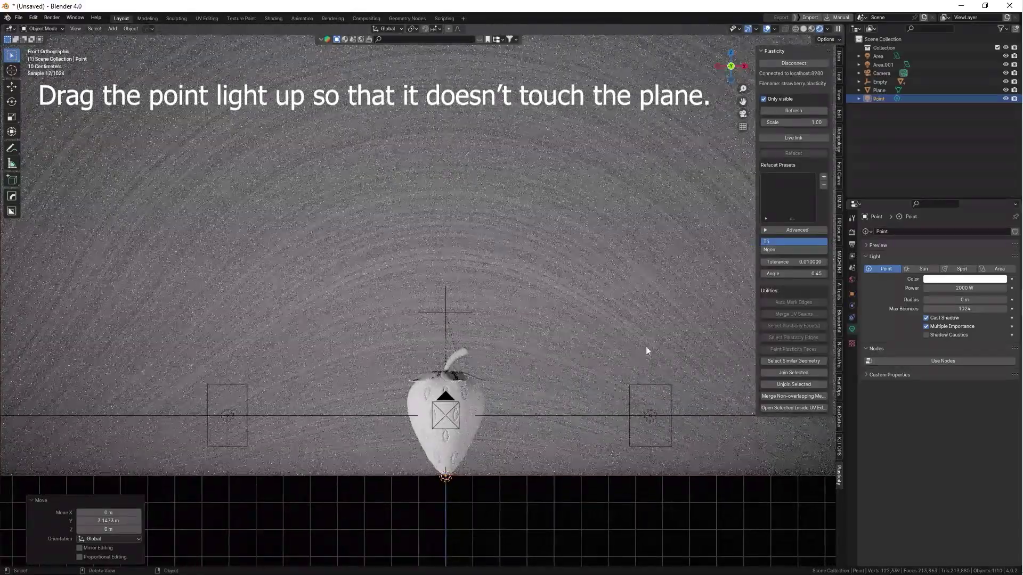
{"action": "middle_click_drag", "start_coordinate": [645, 346], "coordinate": [509, 446]}
{"action": "key", "text": "KP_3"}
{"action": "key", "text": "g"}
{"action": "key", "text": "z"}
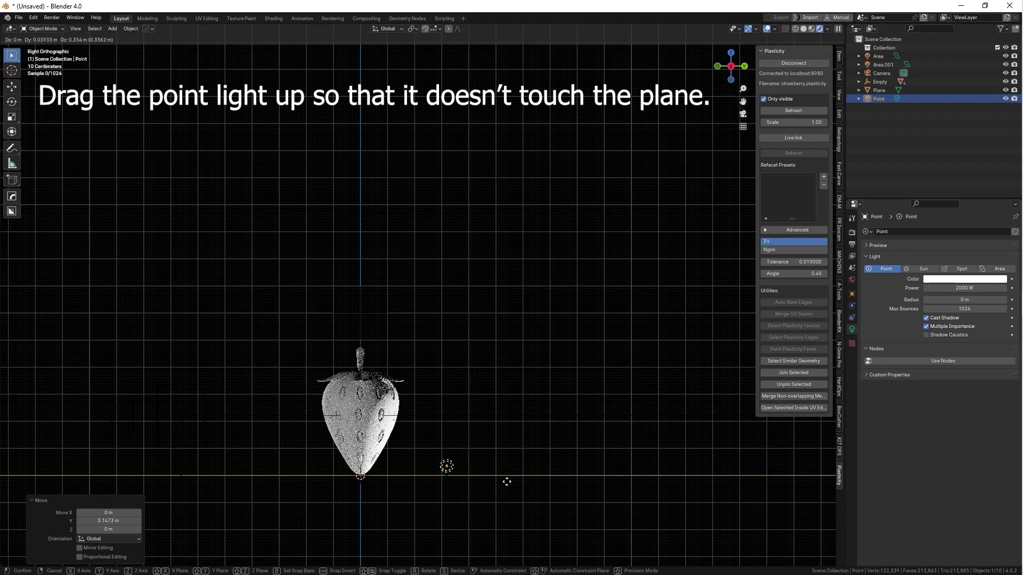
{"action": "left_click", "coordinate": [524, 409]}
{"action": "key", "text": "KP_0"}
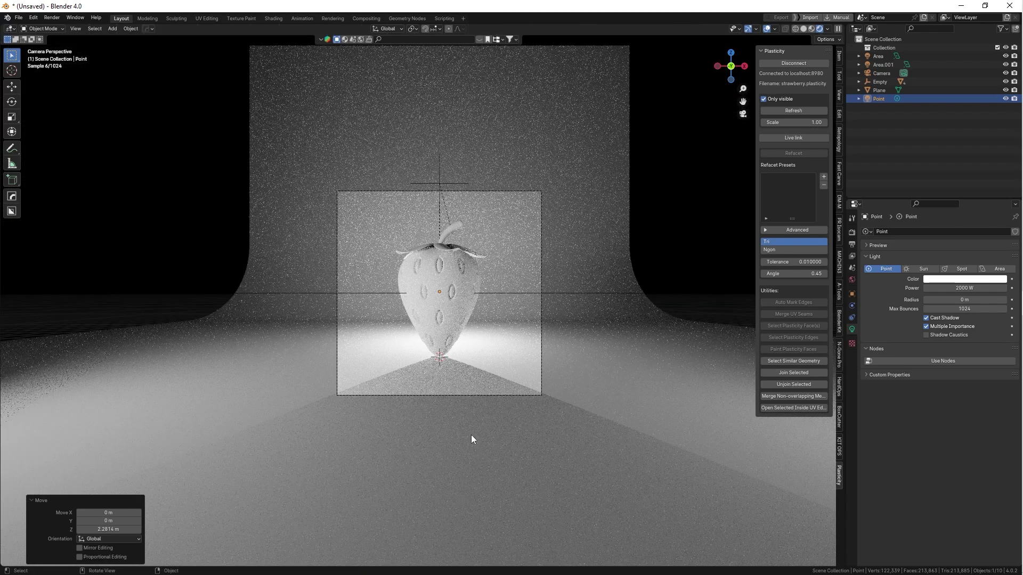
Raise the point light about 0.44 m further along Z while viewing through the camera
{"action": "scroll", "coordinate": [505, 437], "scroll_direction": "up", "scroll_amount": 2}
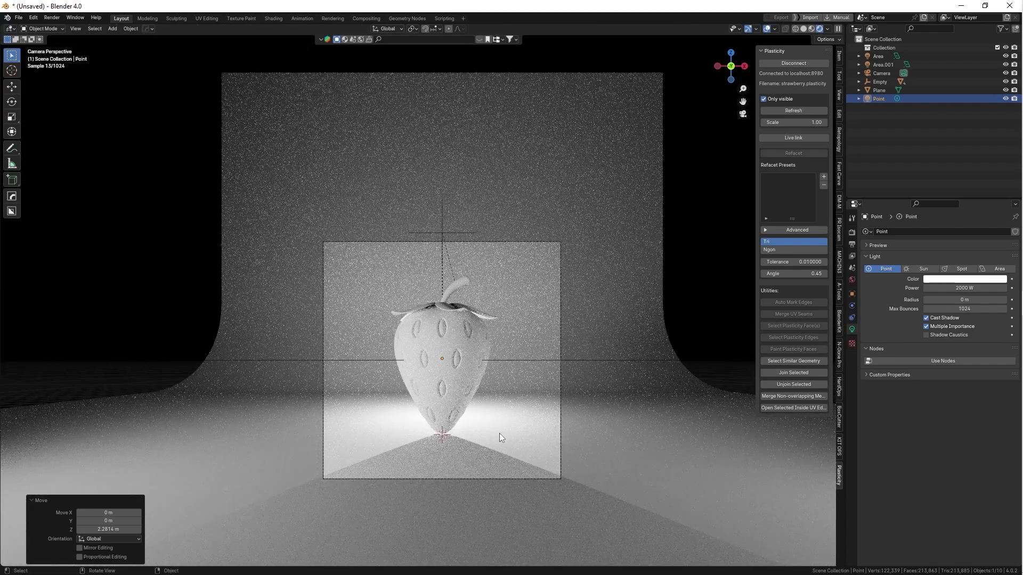
{"action": "key", "text": "g"}
{"action": "key", "text": "z"}
{"action": "scroll", "coordinate": [503, 418], "scroll_direction": "down", "scroll_amount": 1}
{"action": "left_click", "coordinate": [506, 421]}
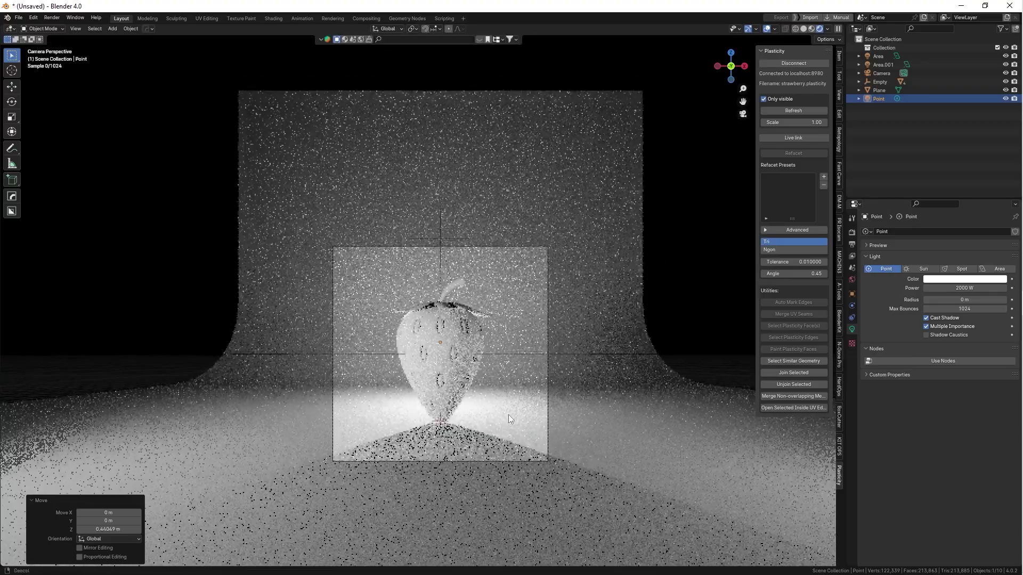
In the front view, add a spot light and raise it about 25.7 m along Z, above the strawberry
{"action": "middle_click_drag", "start_coordinate": [459, 334], "coordinate": [545, 415]}
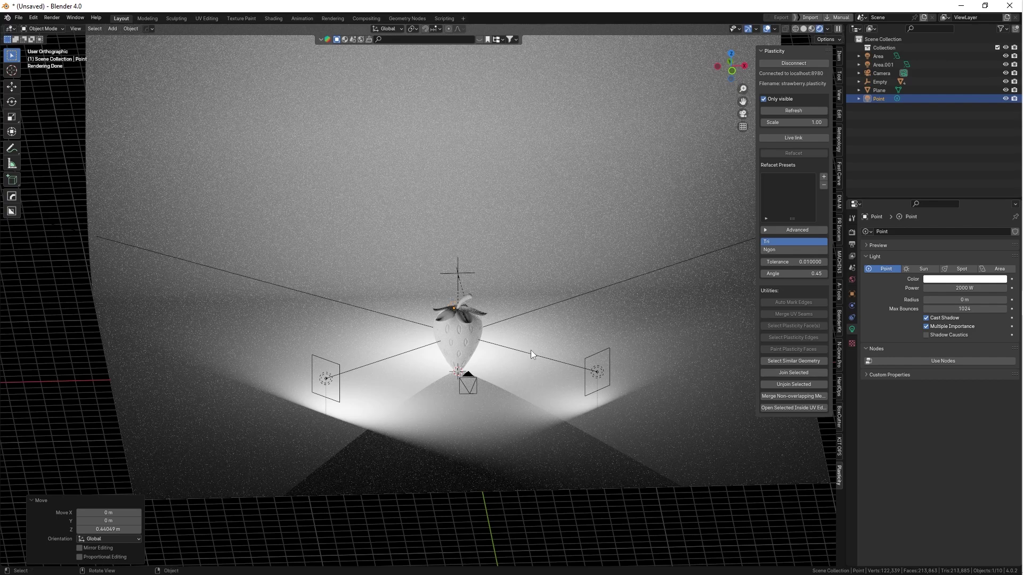
{"action": "key", "text": "grave"}
{"action": "left_click", "coordinate": [481, 318]}
{"action": "scroll", "coordinate": [501, 338], "scroll_direction": "down", "scroll_amount": 1}
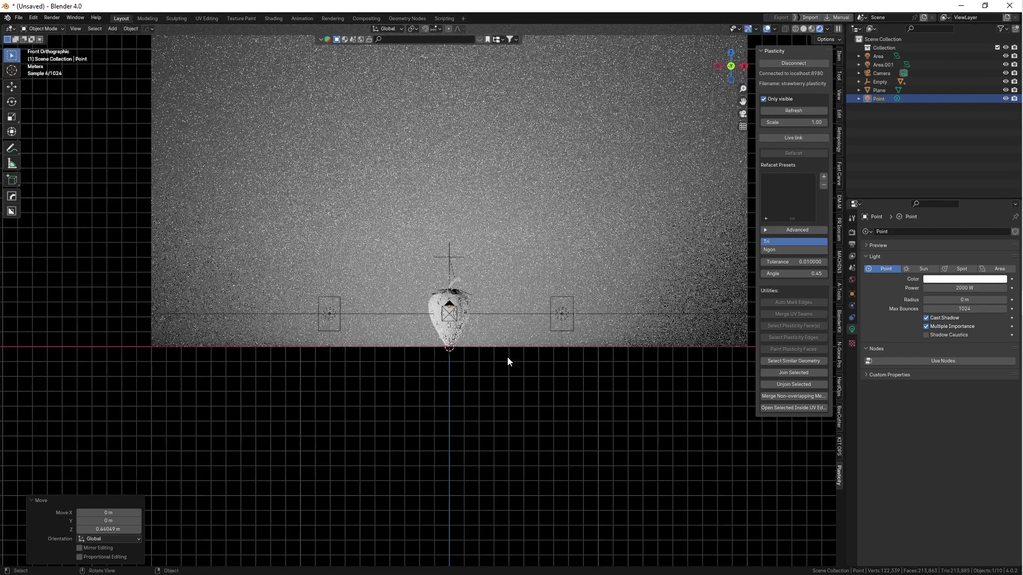
{"action": "middle_click_drag", "start_coordinate": [507, 356], "coordinate": [521, 436], "text": "shift"}
{"action": "key", "text": "shift+a"}
{"action": "mouse_move", "coordinate": [521, 401]}
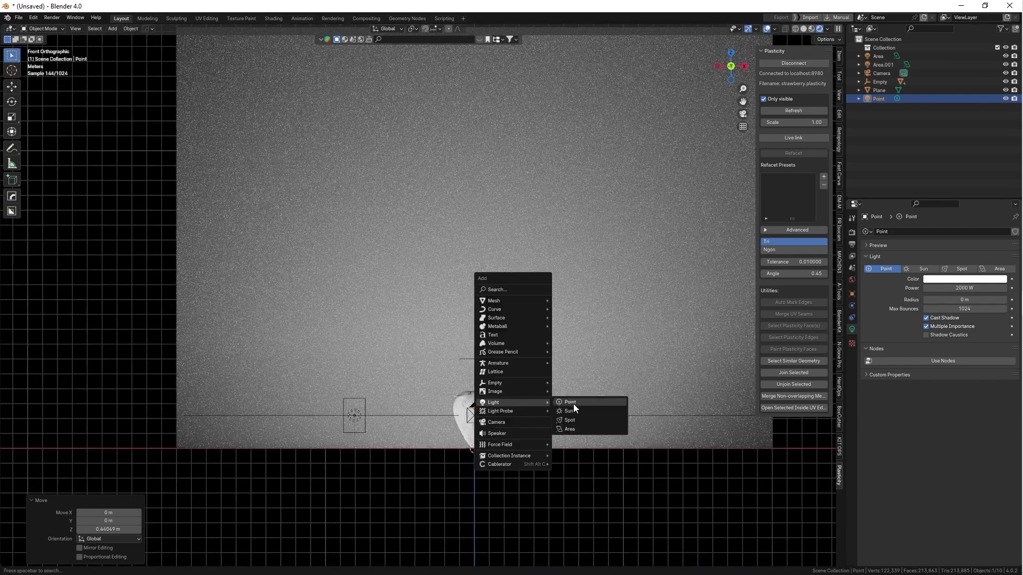
{"action": "left_click", "coordinate": [579, 422]}
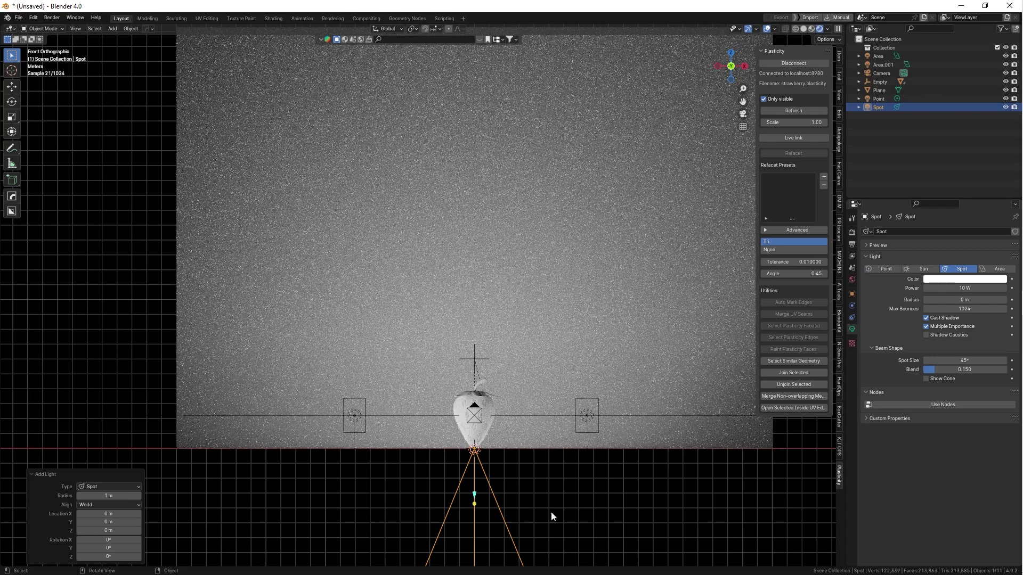
{"action": "key", "text": "g"}
{"action": "key", "text": "z"}
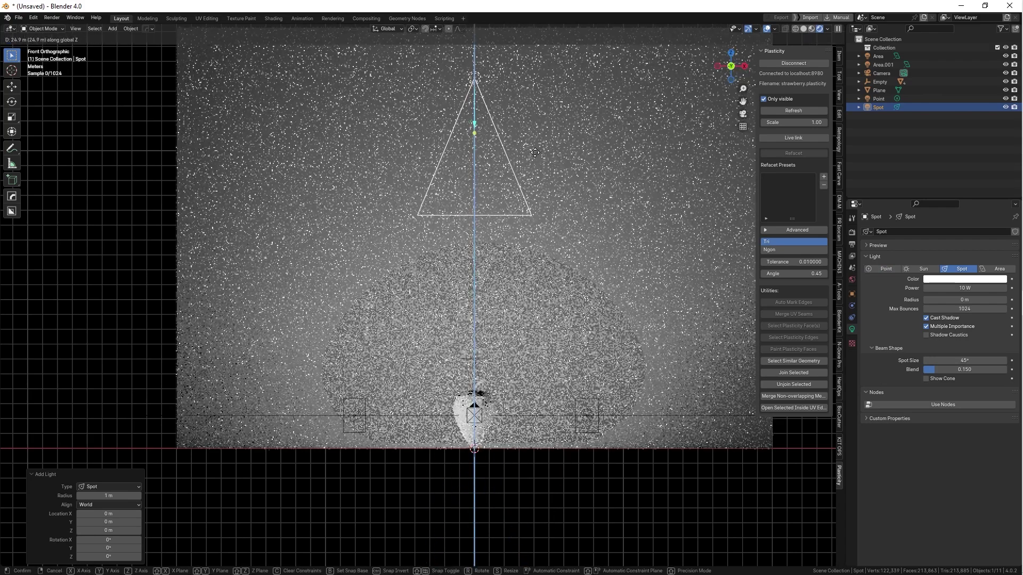
{"action": "left_click", "coordinate": [529, 141]}
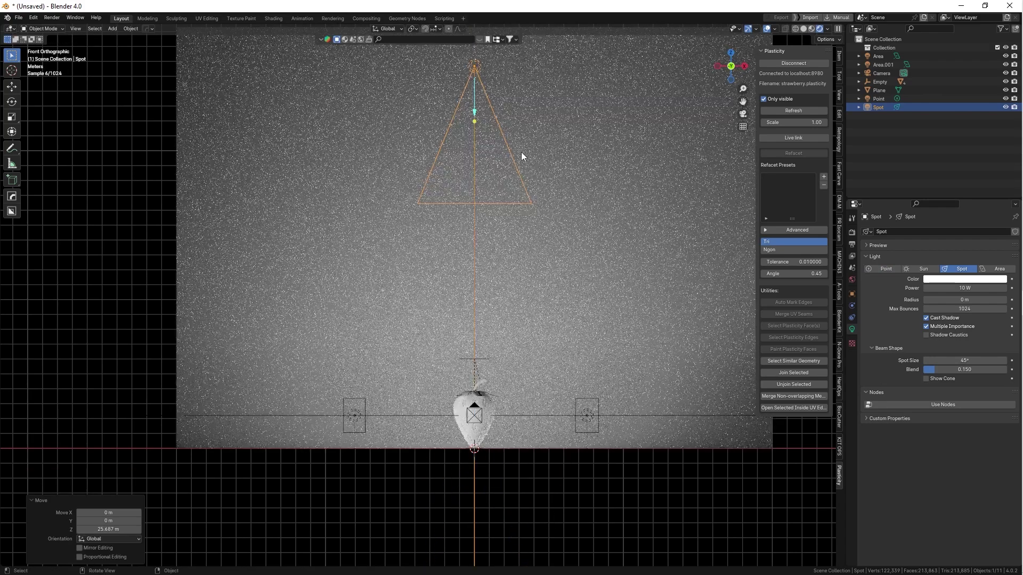
Check the spot light's placement from the camera and top views, ending in the camera view
{"action": "key", "text": "grave"}
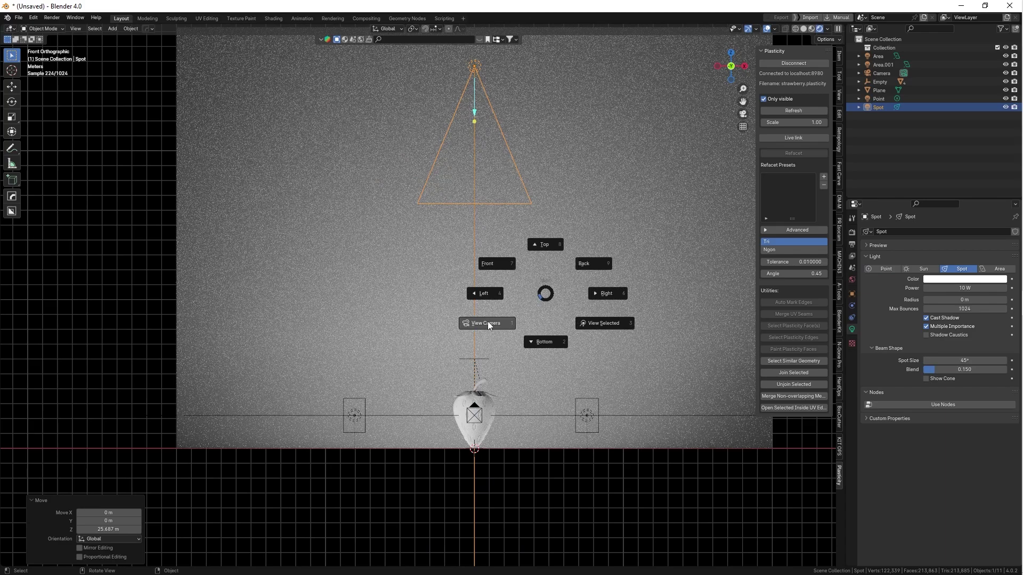
{"action": "left_click", "coordinate": [487, 321]}
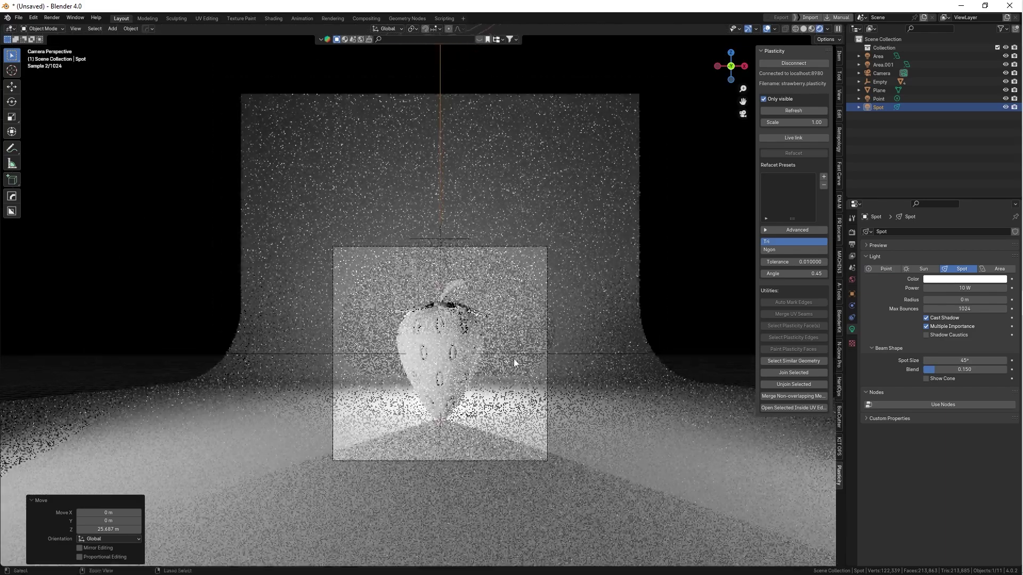
{"action": "key", "text": "grave"}
{"action": "left_click", "coordinate": [520, 324]}
{"action": "scroll", "coordinate": [519, 324], "scroll_direction": "down", "scroll_amount": 3}
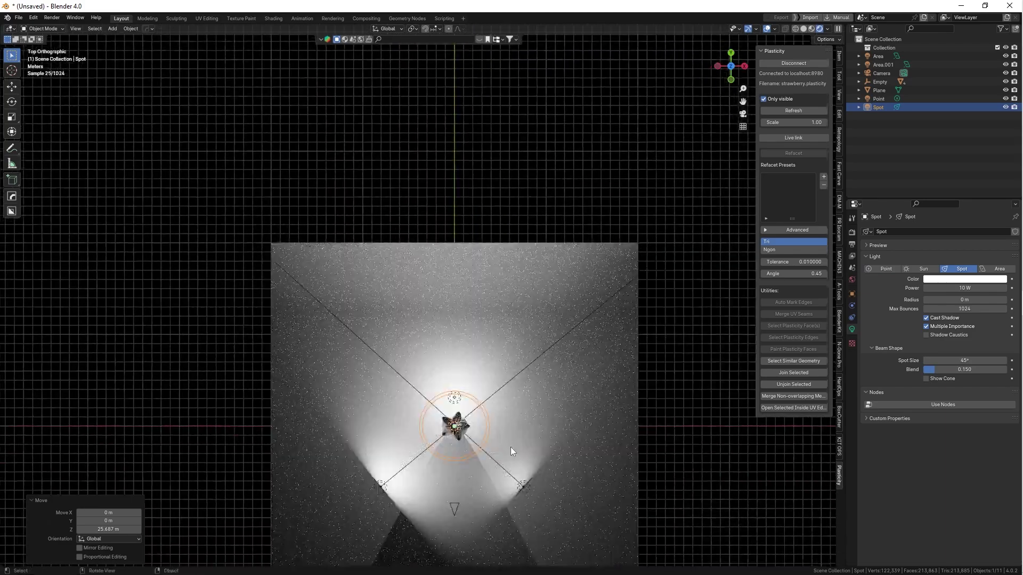
{"action": "key", "text": "grave"}
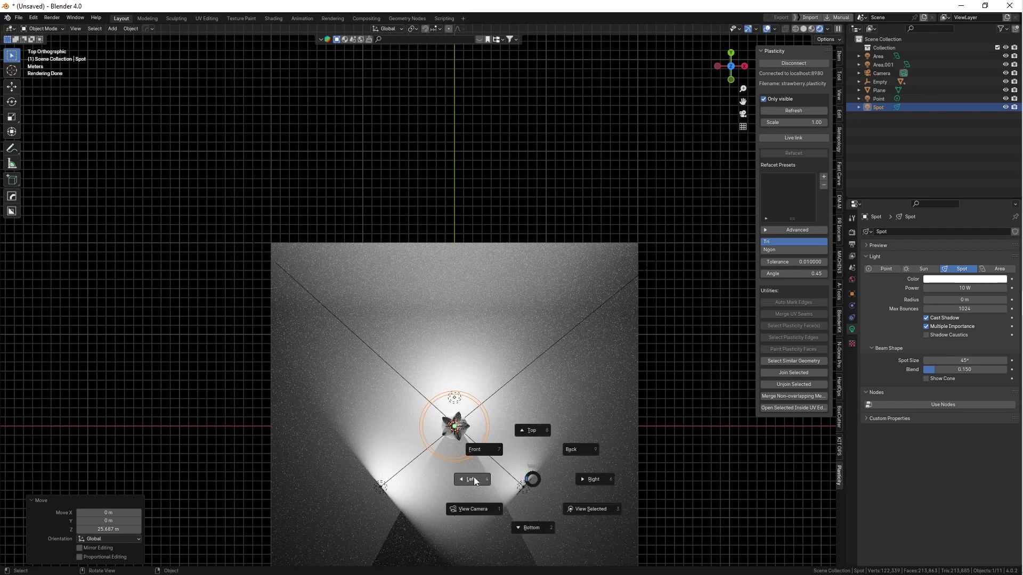
{"action": "left_click", "coordinate": [473, 510]}
{"action": "scroll", "coordinate": [522, 365], "scroll_direction": "up", "scroll_amount": 1}
{"action": "middle_click_drag", "start_coordinate": [523, 366], "coordinate": [568, 314], "text": "shift"}
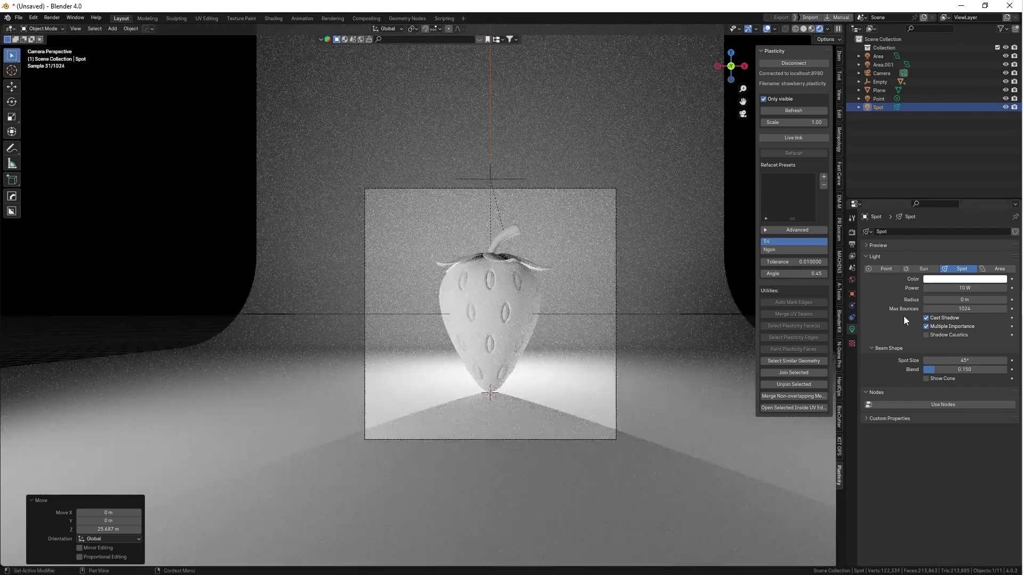
Set the spot light's power to 2000 W, and increase it to 5000 W
{"action": "left_click", "coordinate": [962, 288]}
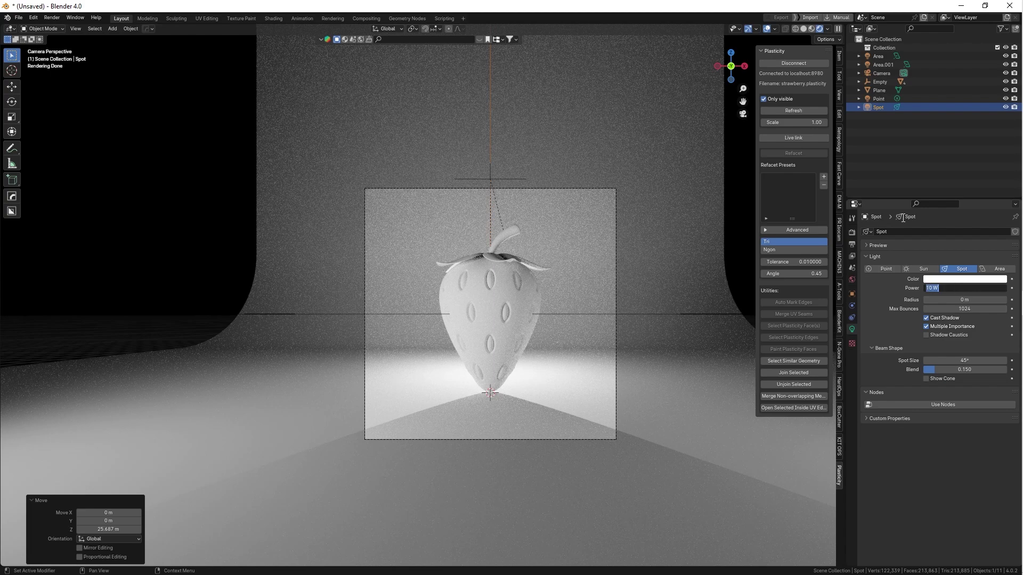
{"action": "type", "text": "2000"}
{"action": "key", "text": "Return"}
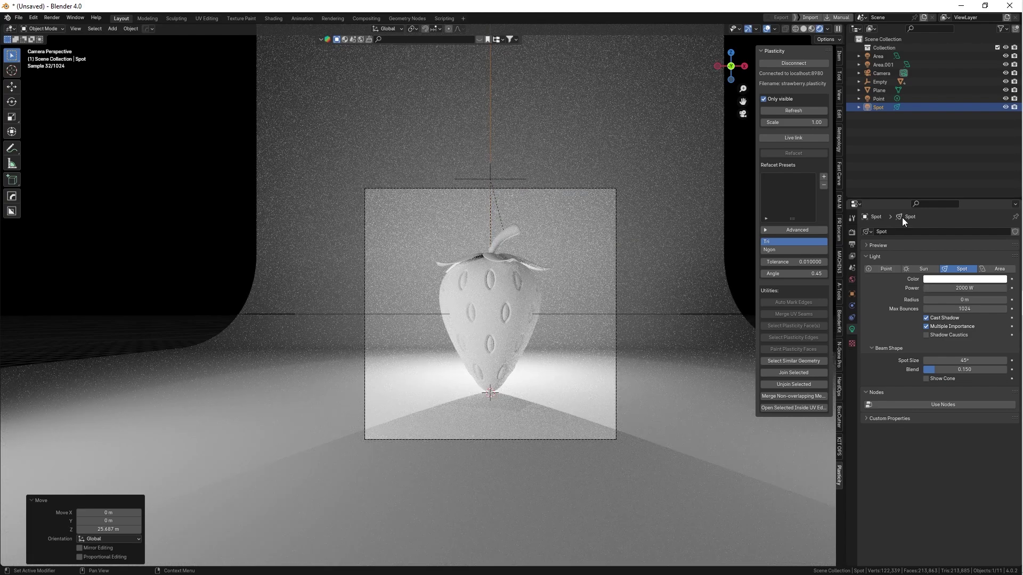
{"action": "left_click", "coordinate": [953, 288]}
{"action": "type", "text": "5000"}
{"action": "key", "text": "Return"}
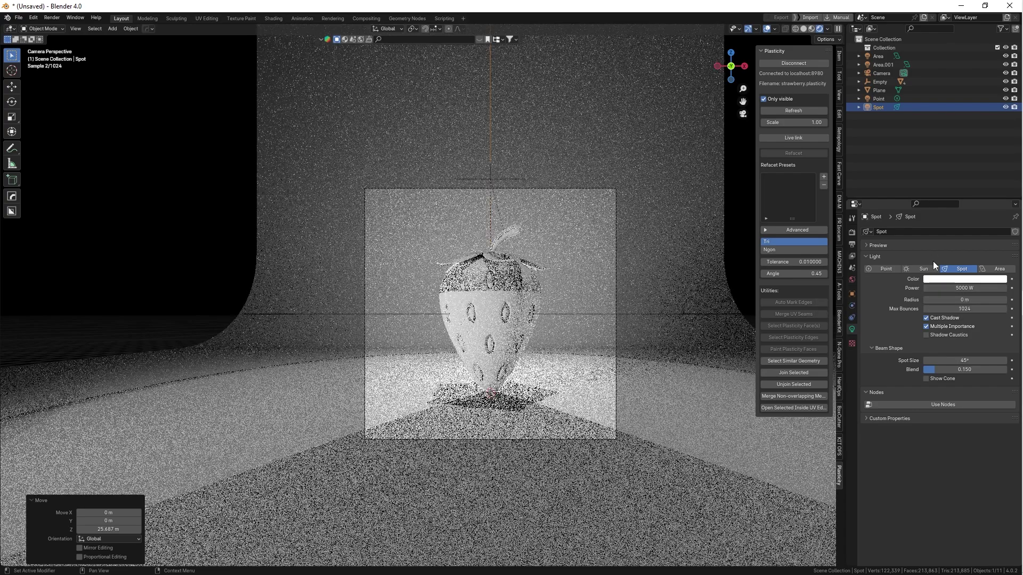
Lower the spot light about 6.58 m along Z toward the strawberry
{"action": "key", "text": "g"}
{"action": "key", "text": "z"}
{"action": "left_click", "coordinate": [585, 366]}
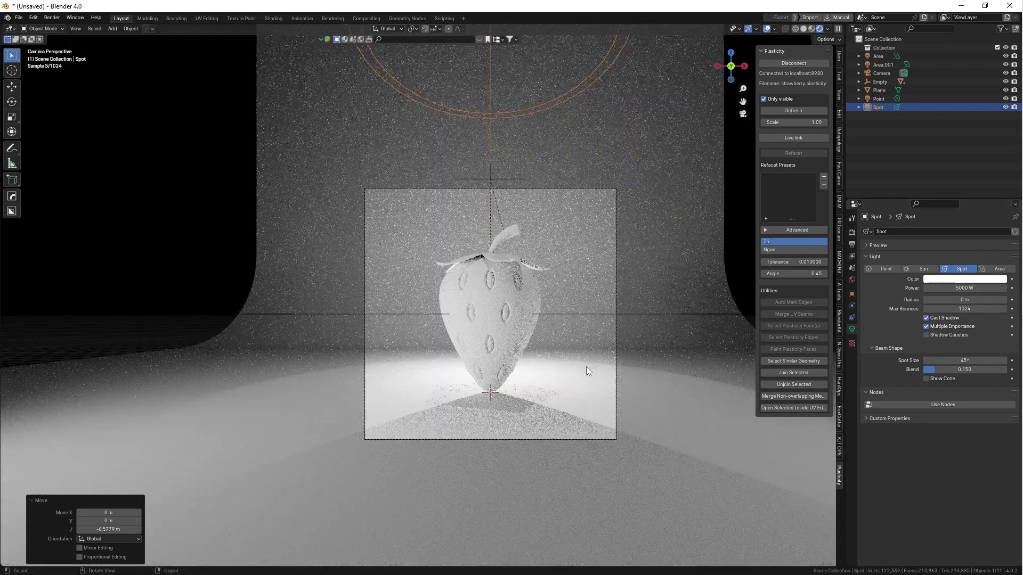
In the right view with wireframe shading, rotate the spot light about -20.6° to aim it toward the backdrop
{"action": "key", "text": "KP_3"}
{"action": "key", "text": "z"}
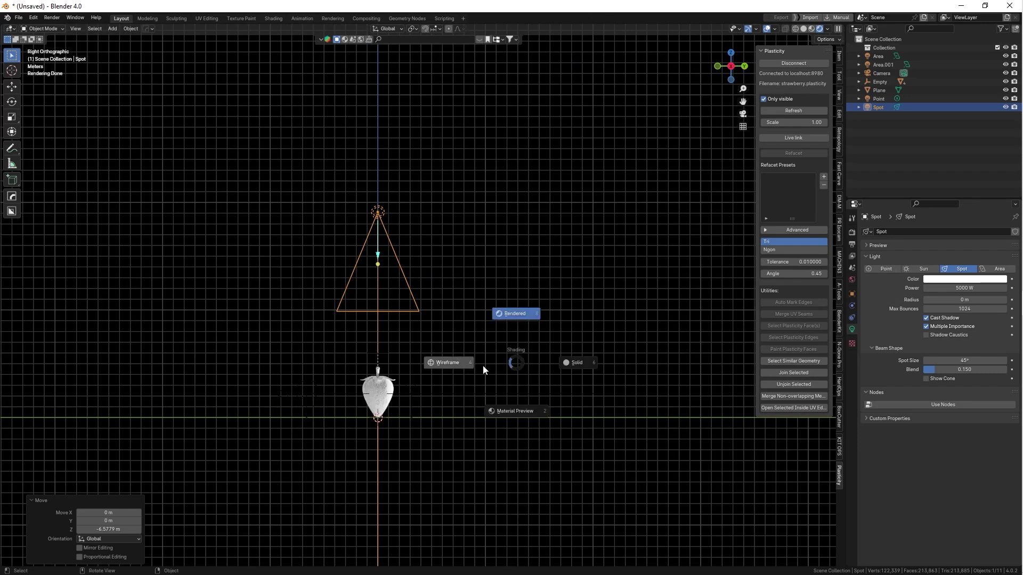
{"action": "left_click", "coordinate": [577, 363]}
{"action": "scroll", "coordinate": [532, 331], "scroll_direction": "up", "scroll_amount": 2}
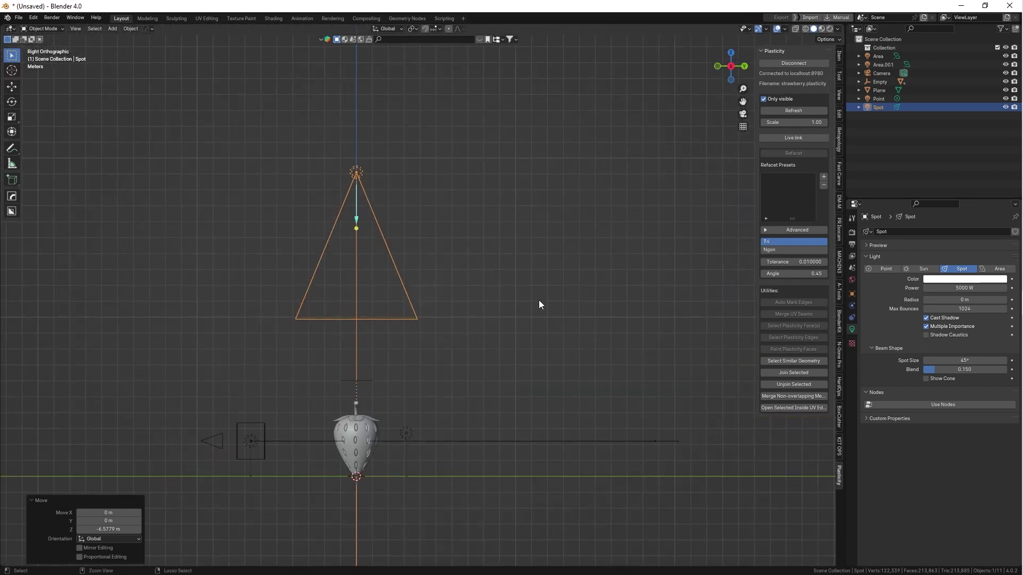
{"action": "scroll", "coordinate": [533, 304], "scroll_direction": "down", "scroll_amount": 2, "text": "shift"}
{"action": "key", "text": "z"}
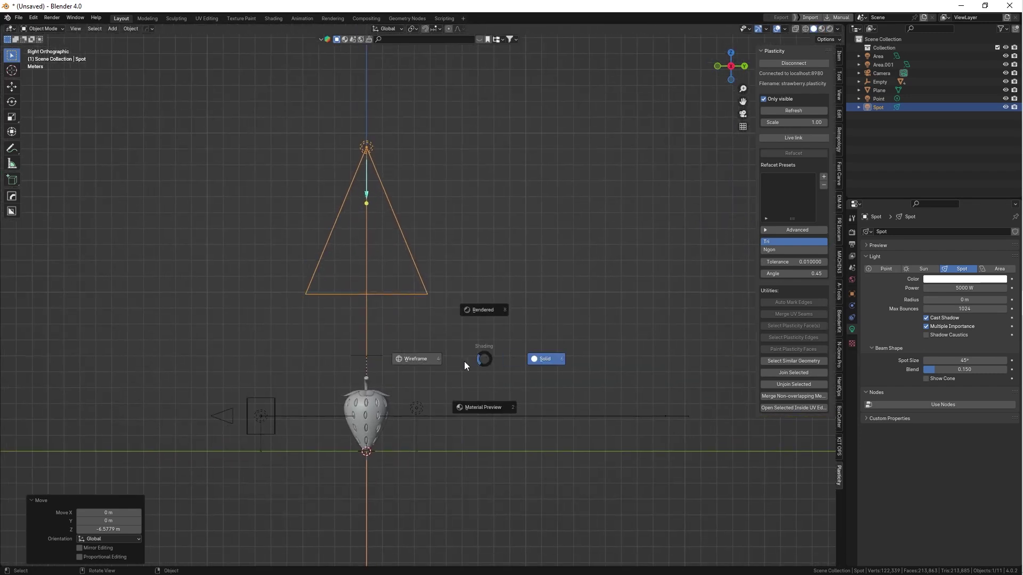
{"action": "left_click", "coordinate": [428, 362]}
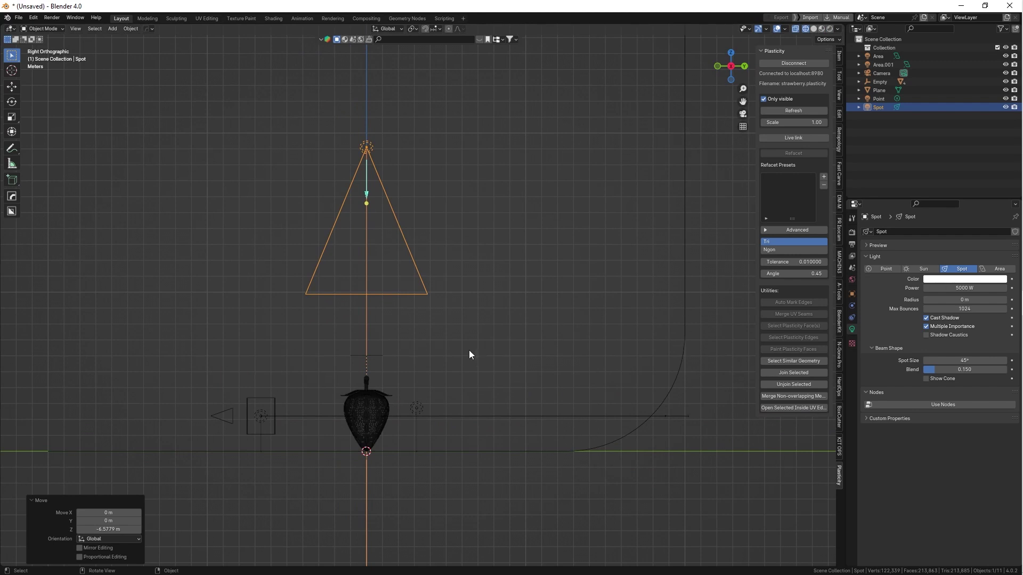
{"action": "key", "text": "r"}
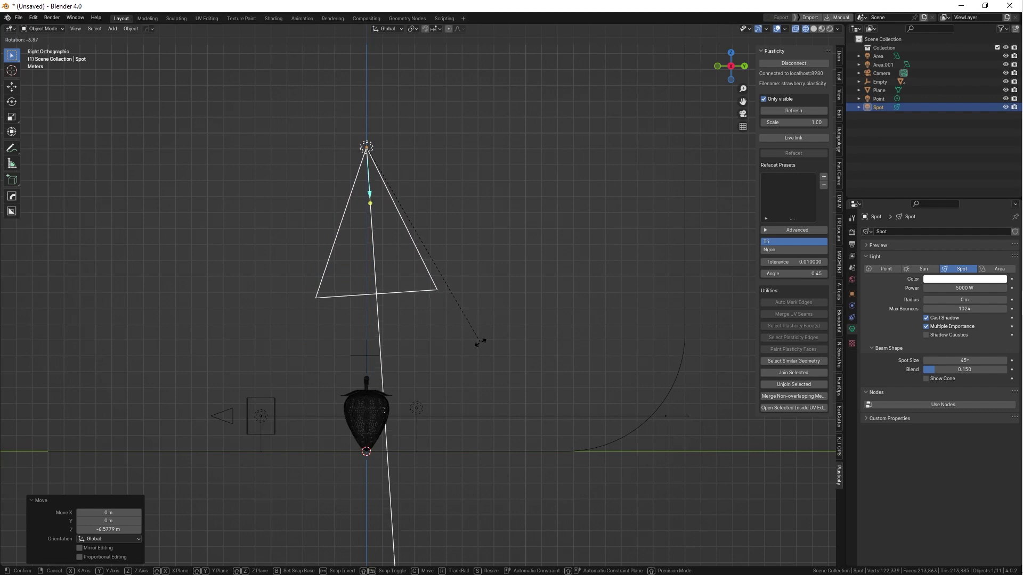
{"action": "left_click", "coordinate": [520, 296]}
Return to the camera view with rendered shading and rotate the spot light about 6.5° around the X axis
{"action": "key", "text": "grave"}
{"action": "left_click", "coordinate": [482, 317]}
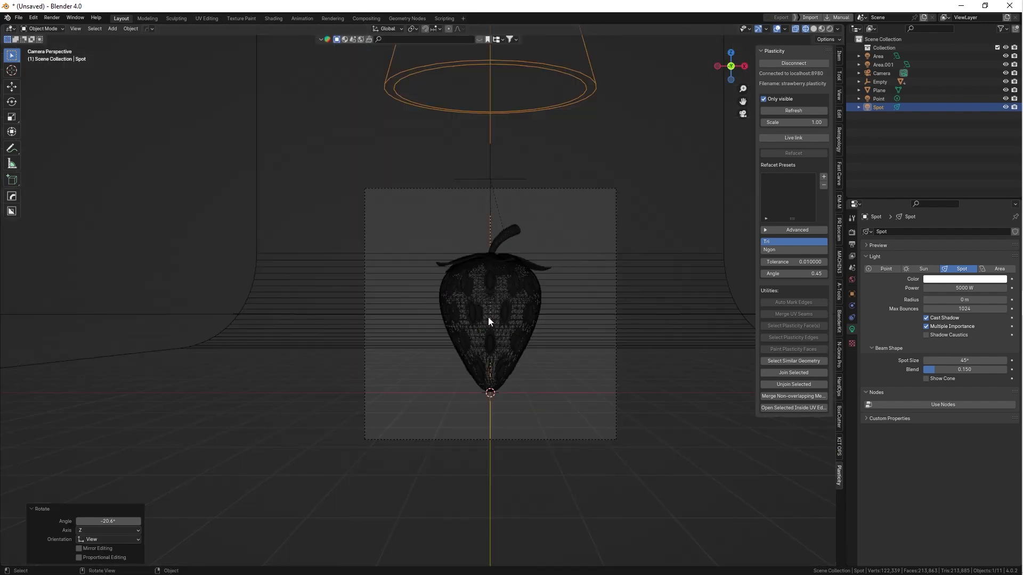
{"action": "key", "text": "z"}
{"action": "left_click", "coordinate": [494, 272]}
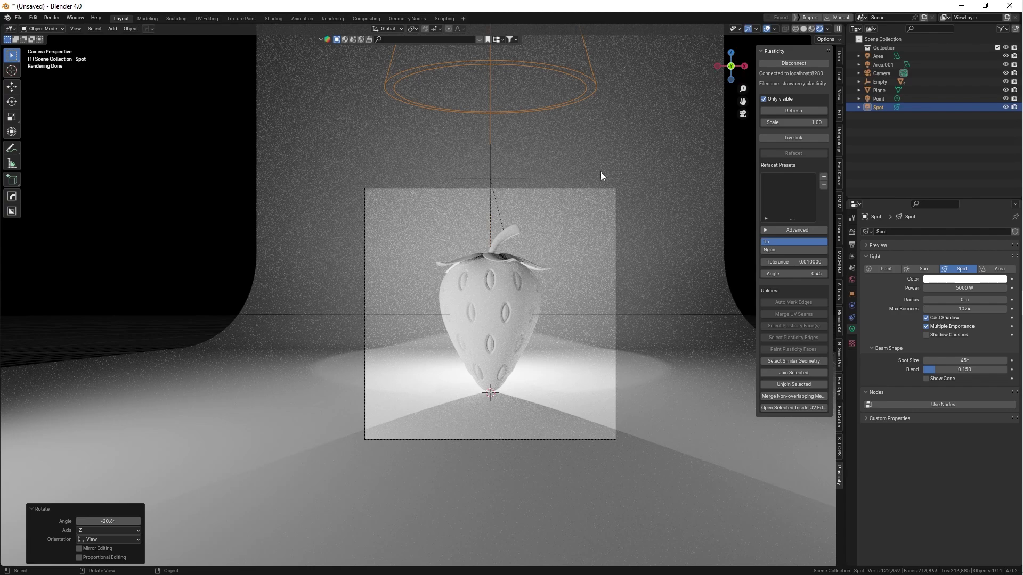
{"action": "key", "text": "r"}
{"action": "key", "text": "x"}
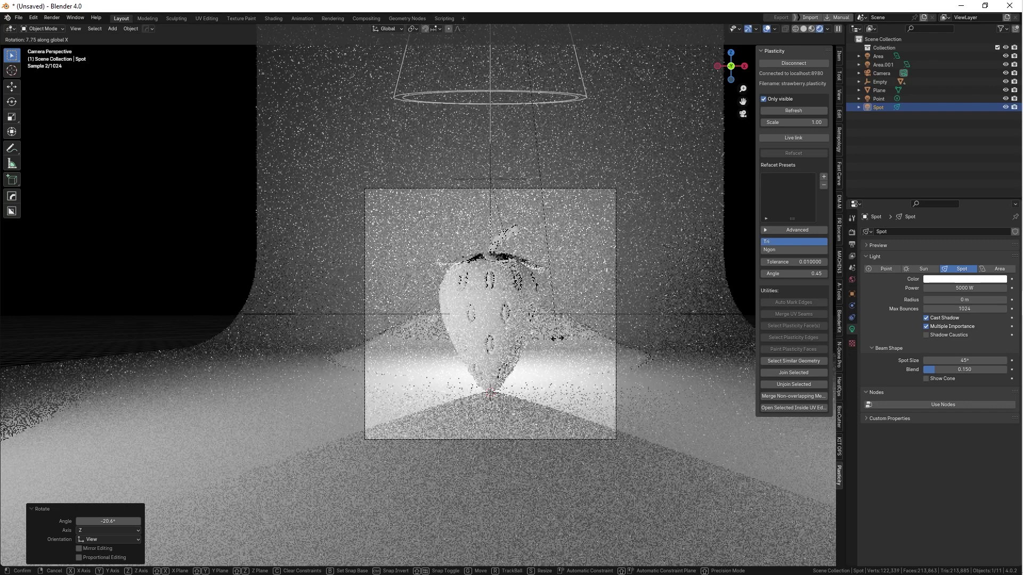
{"action": "left_click", "coordinate": [571, 349]}
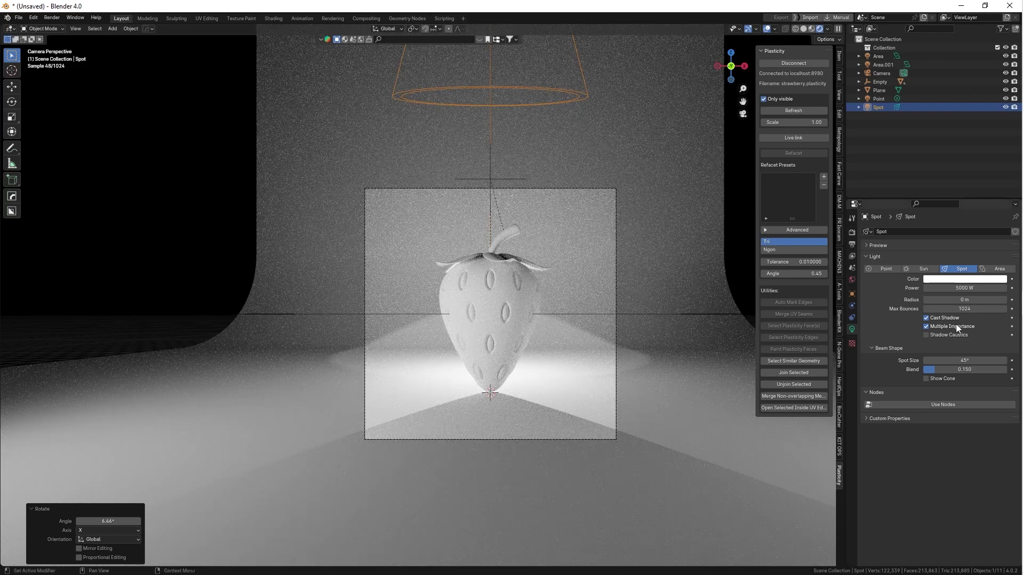
Set the spot light's spot size to 100° and save the file as blender.blend in the strawberry folder
{"action": "left_click", "coordinate": [961, 361]}
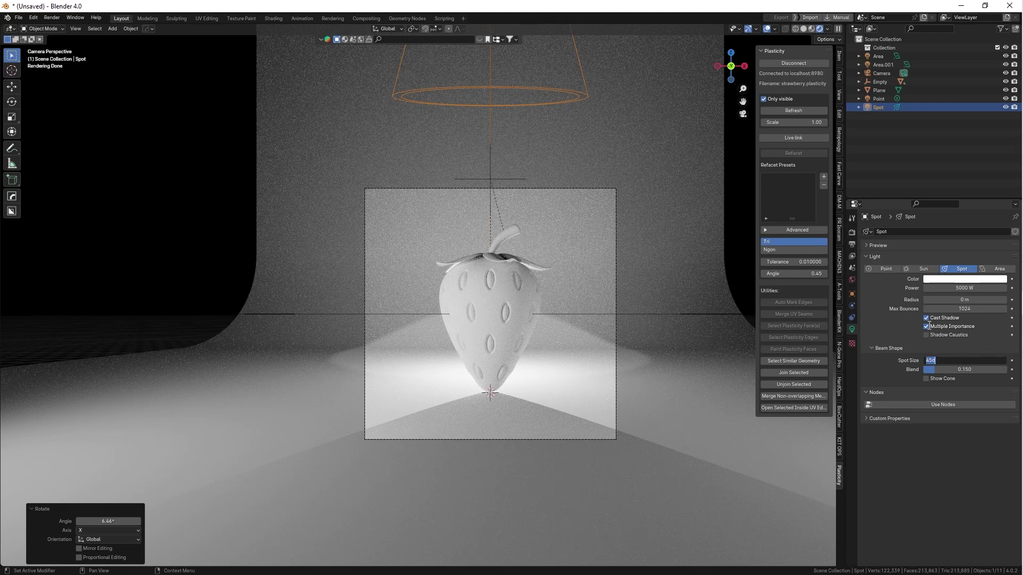
{"action": "type", "text": "100"}
{"action": "key", "text": "Return"}
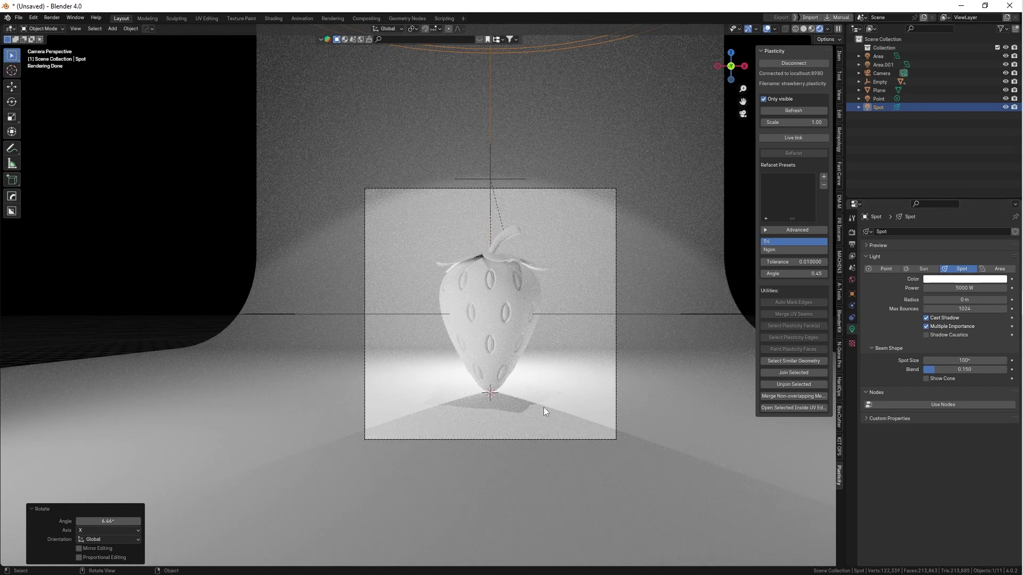
{"action": "scroll", "coordinate": [544, 321], "scroll_direction": "down", "scroll_amount": 1}
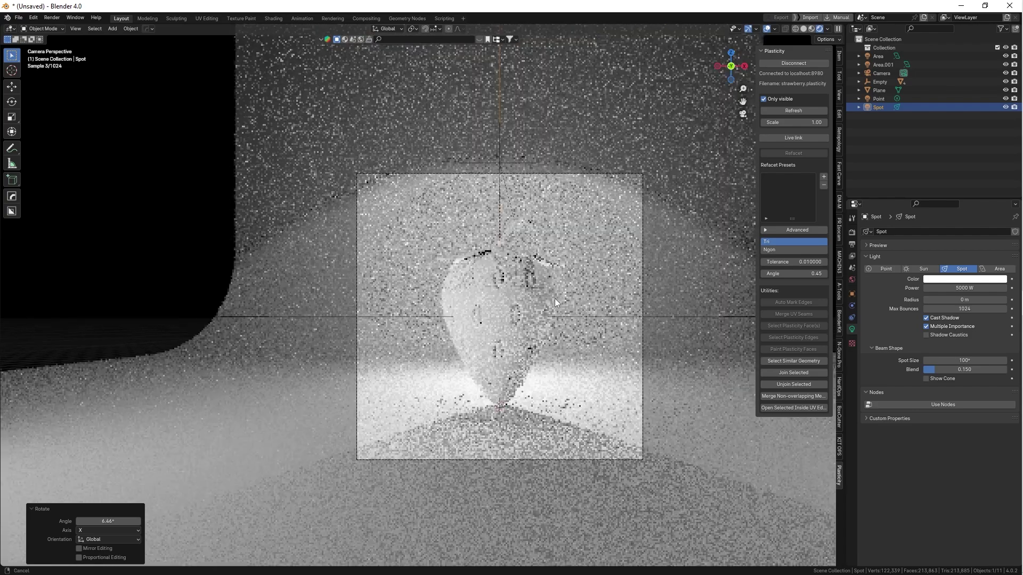
{"action": "key", "text": "ctrl+s"}
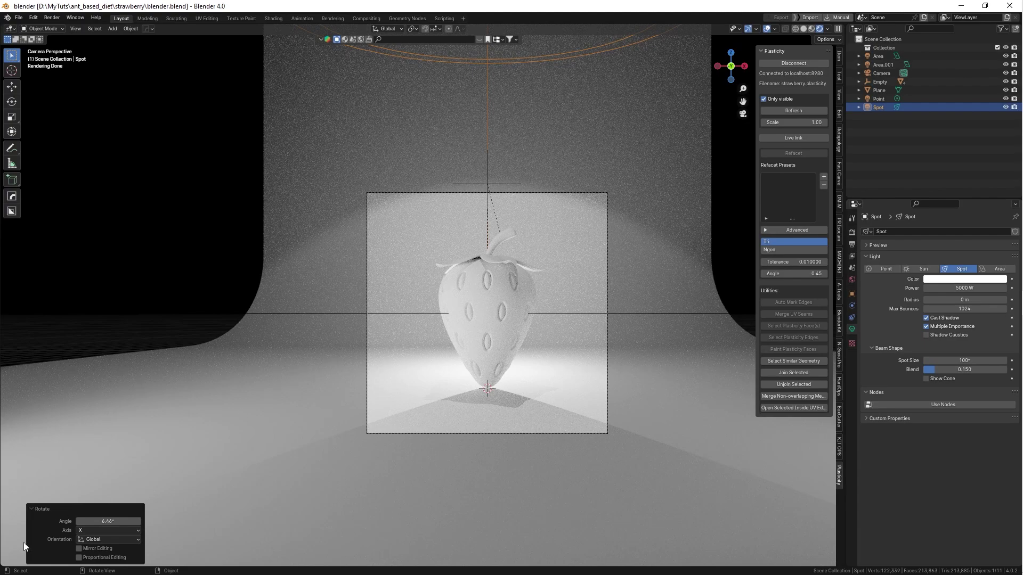
Split the 3D viewport horizontally and turn the lower area into a Shader Editor
{"action": "left_click_drag", "start_coordinate": [3, 566], "coordinate": [10, 368]}
{"action": "left_click", "coordinate": [10, 368]}
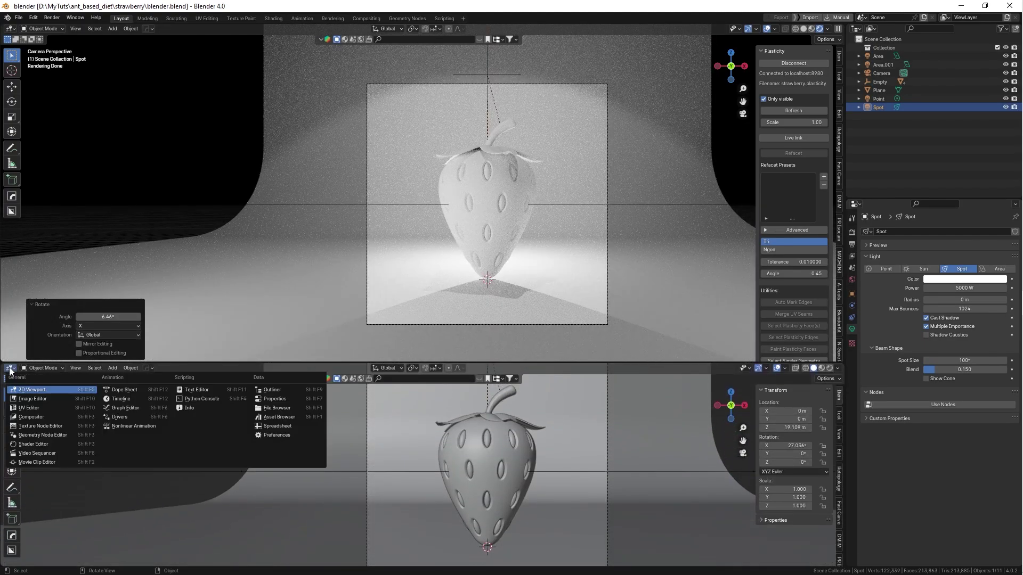
{"action": "left_click", "coordinate": [31, 441]}
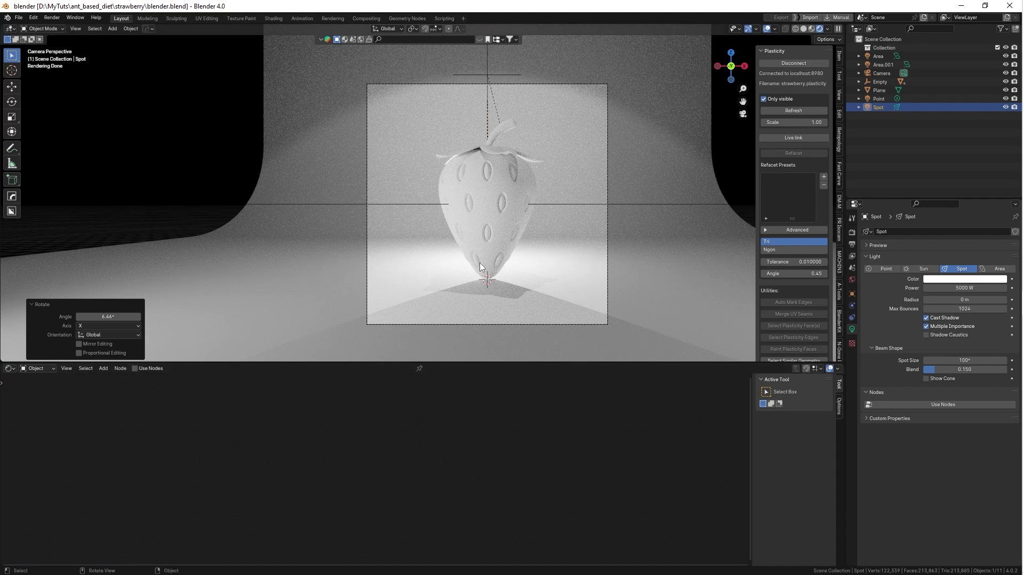
Assign a new material to the strawberry's body and set its base color to hex FF0000
{"action": "left_click", "coordinate": [503, 227]}
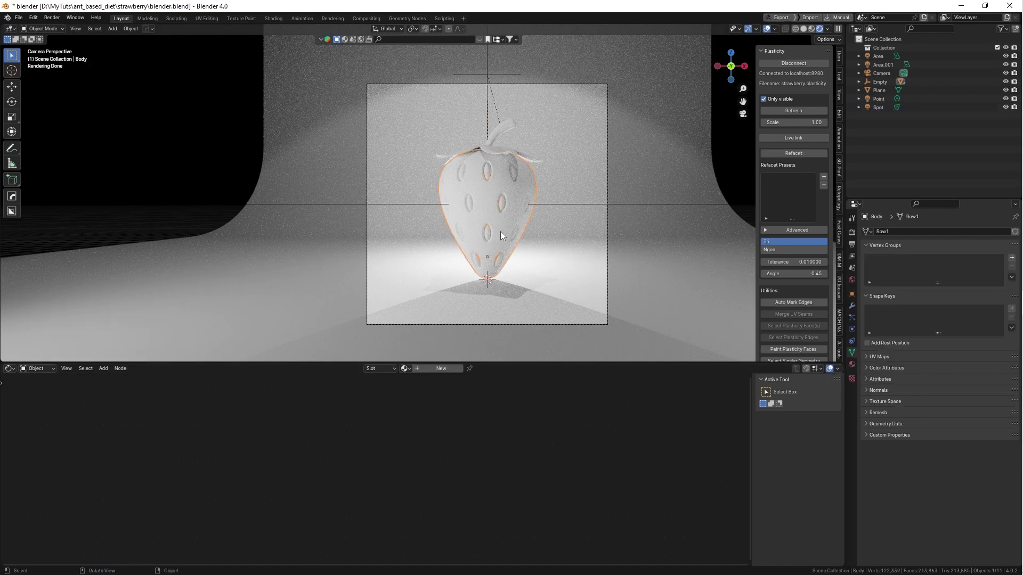
{"action": "left_click", "coordinate": [852, 365]}
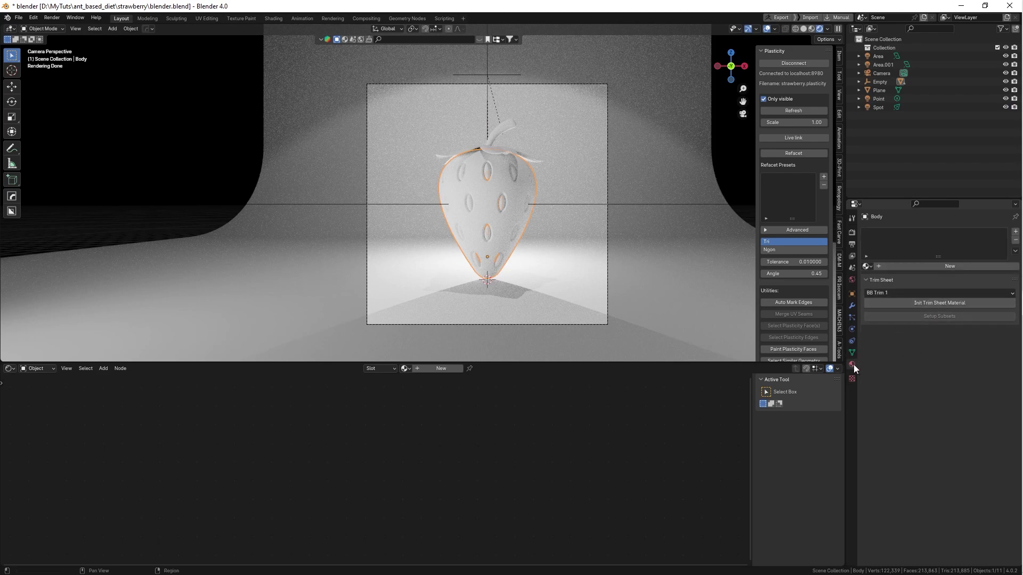
{"action": "left_click", "coordinate": [947, 266]}
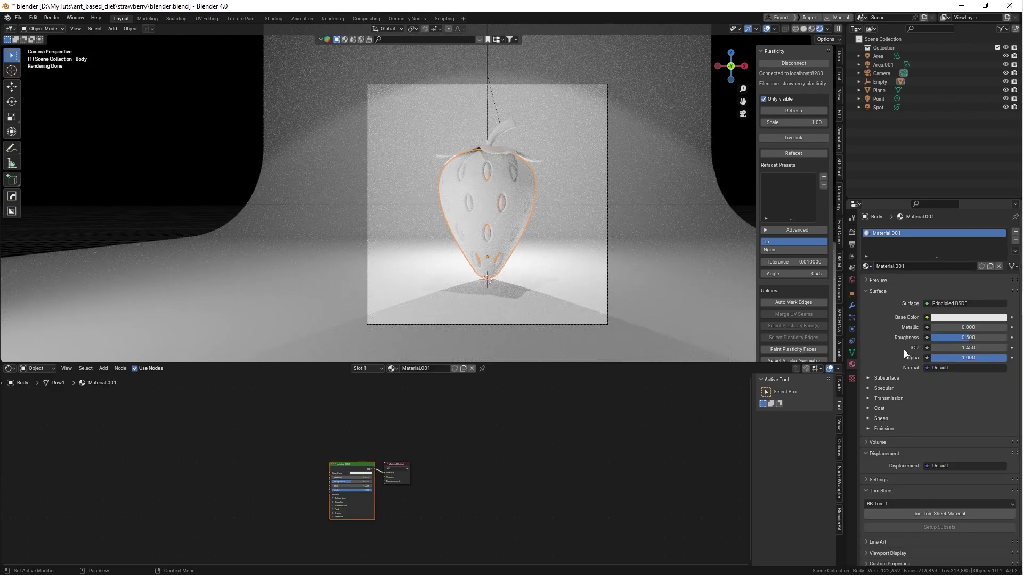
{"action": "left_click", "coordinate": [957, 315]}
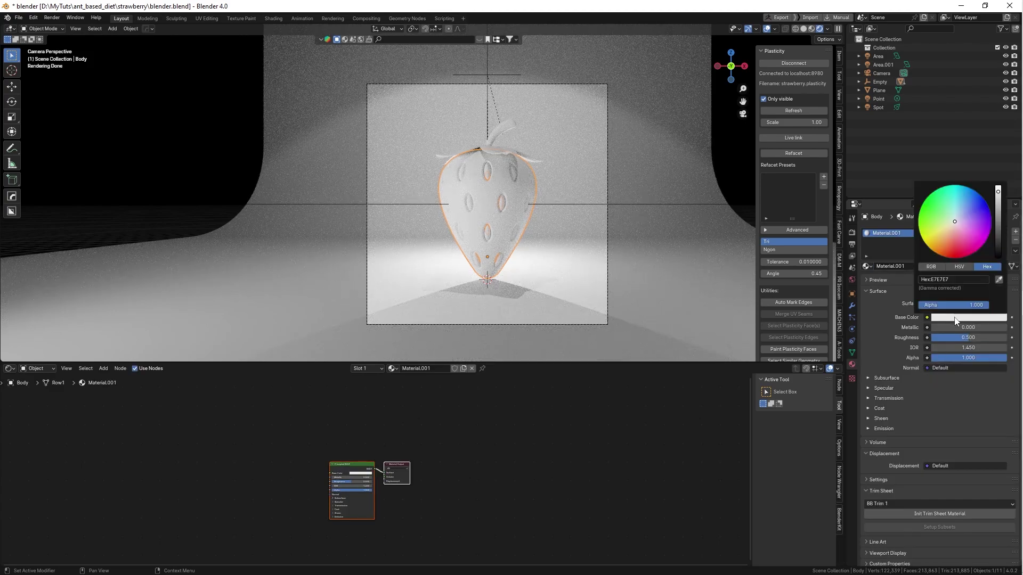
{"action": "left_click", "coordinate": [956, 279]}
{"action": "type", "text": "ff0000"}
{"action": "key", "text": "Return"}
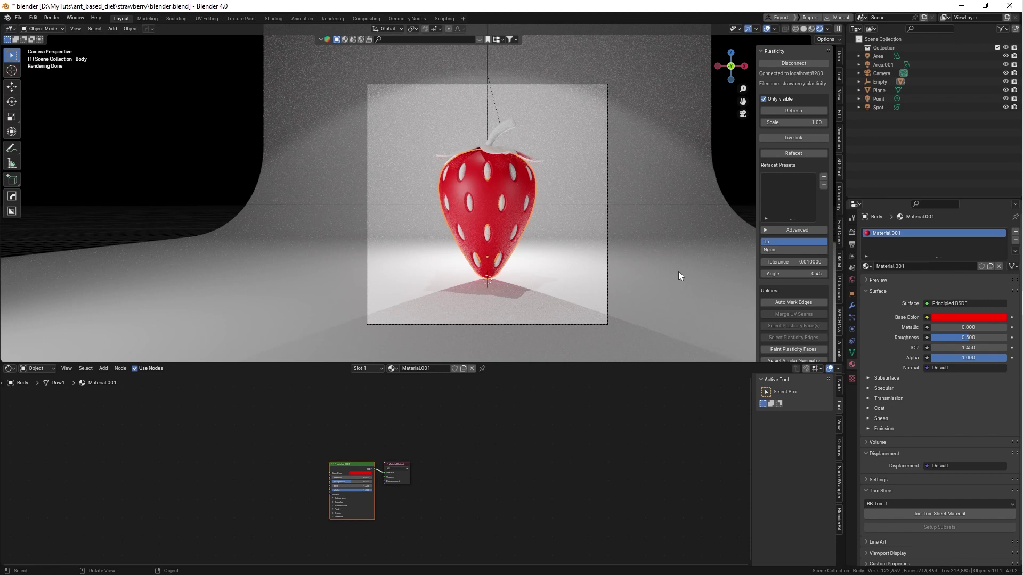
Set the red body material's roughness to 0 and its IOR to 1.7
{"action": "left_click", "coordinate": [949, 338]}
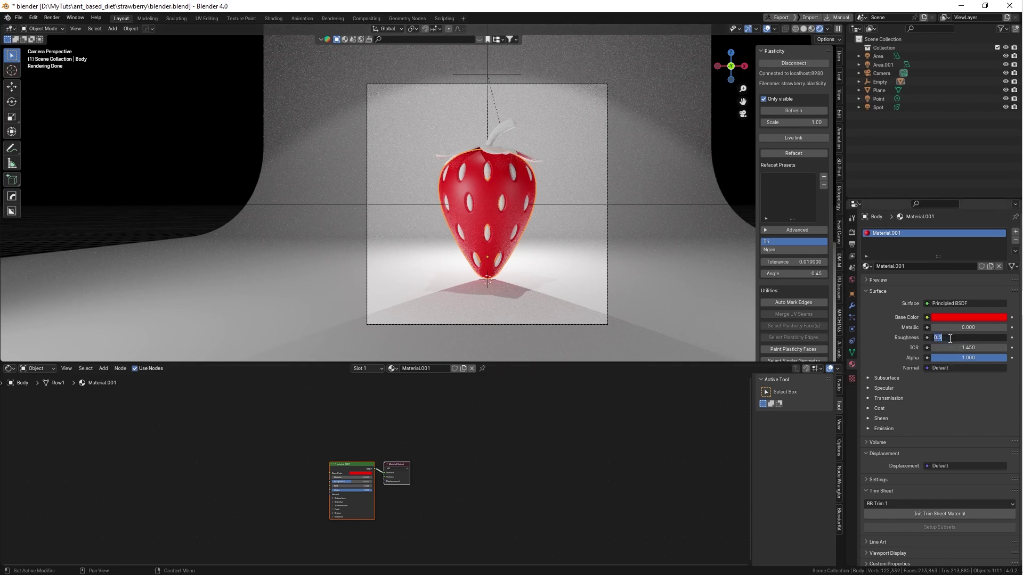
{"action": "type", "text": "0"}
{"action": "key", "text": "Return"}
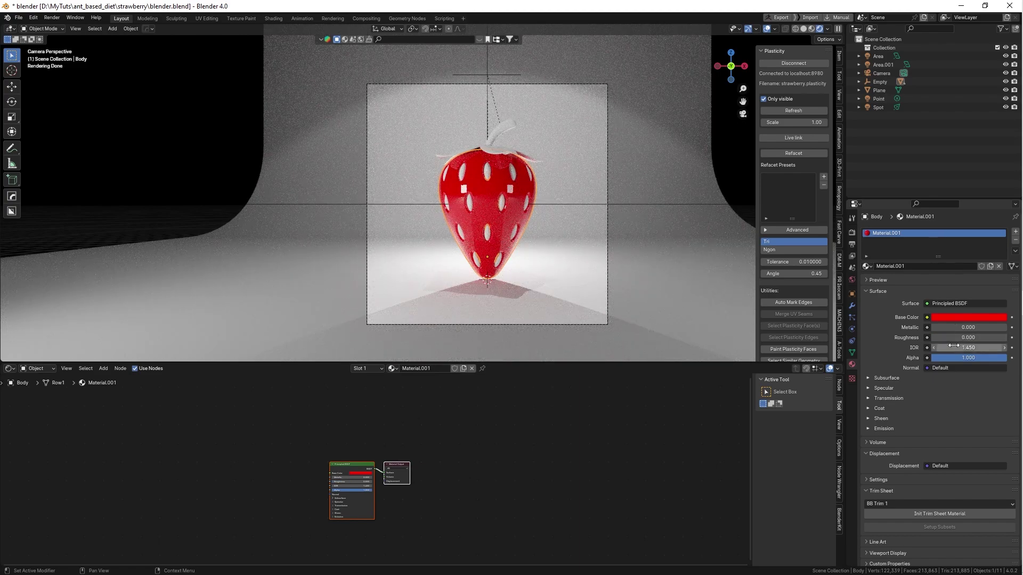
{"action": "left_click", "coordinate": [939, 347]}
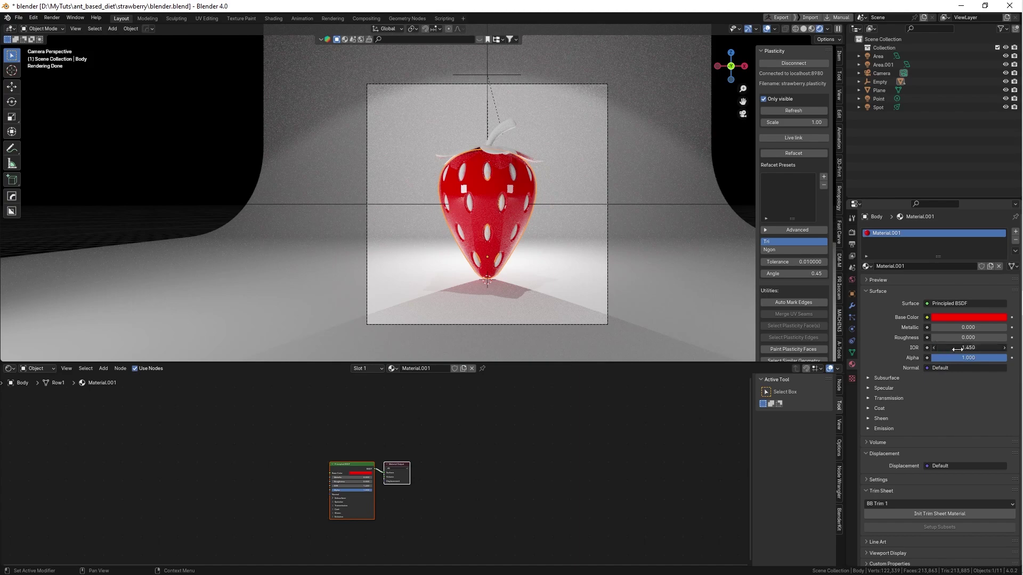
{"action": "type", "text": "1.7"}
{"action": "key", "text": "Return"}
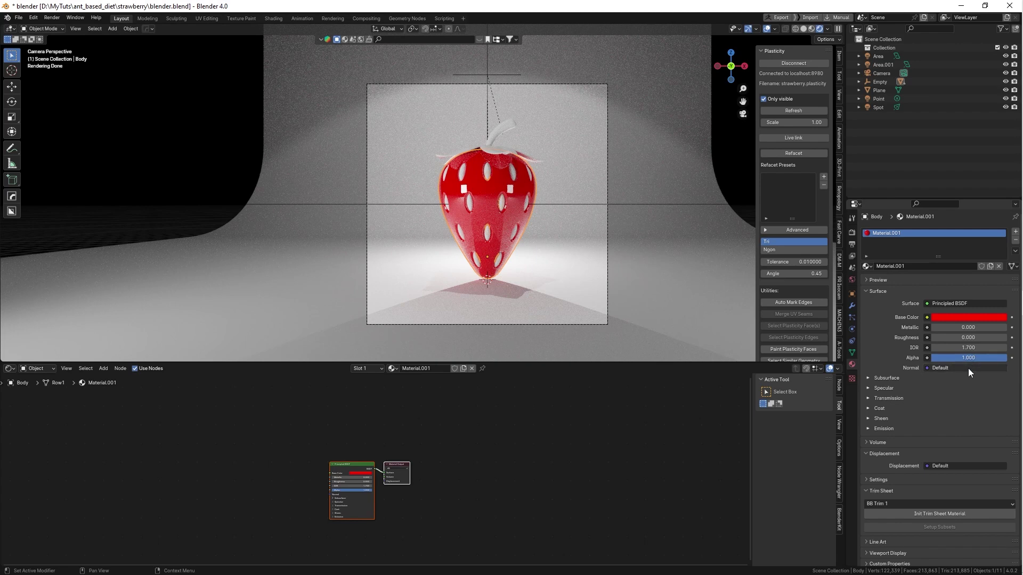
Set the red body material's transmission weight to 1
{"action": "left_click", "coordinate": [869, 399]}
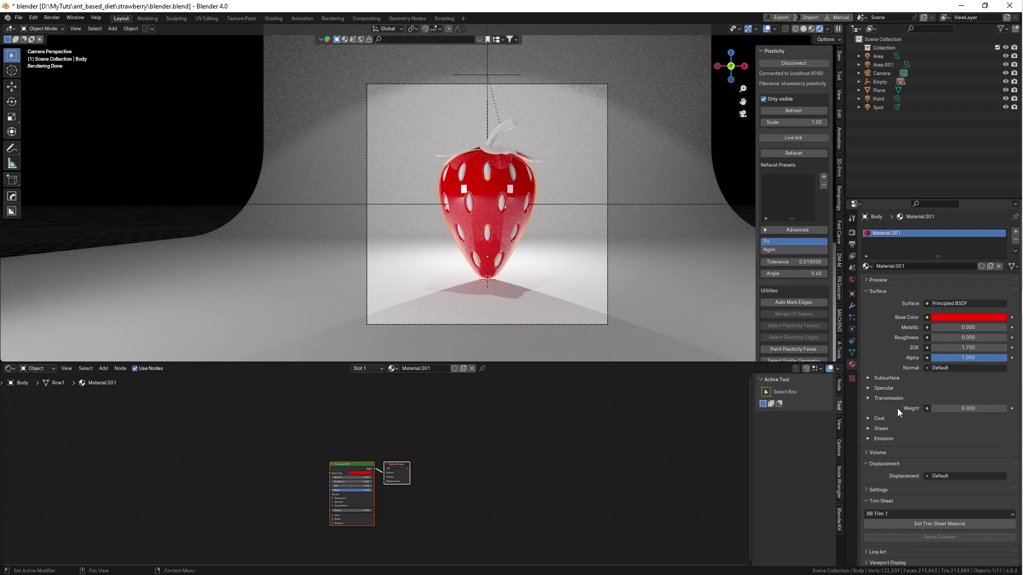
{"action": "left_click", "coordinate": [944, 409]}
{"action": "type", "text": "1"}
{"action": "key", "text": "Return"}
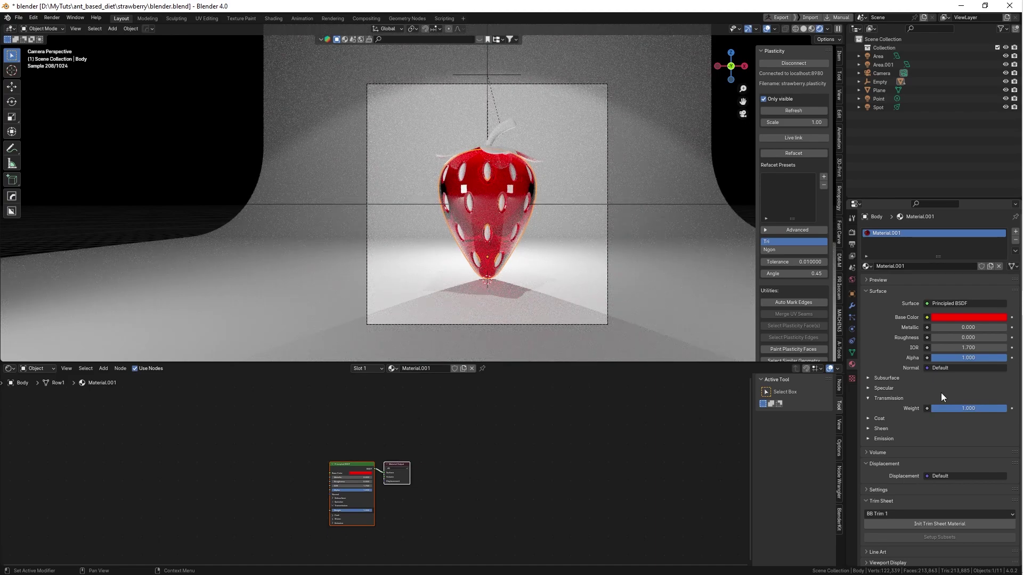
Try transmission weights of 1 and 0.7 on the red body material
{"action": "scroll", "coordinate": [453, 213], "scroll_direction": "up", "scroll_amount": 3}
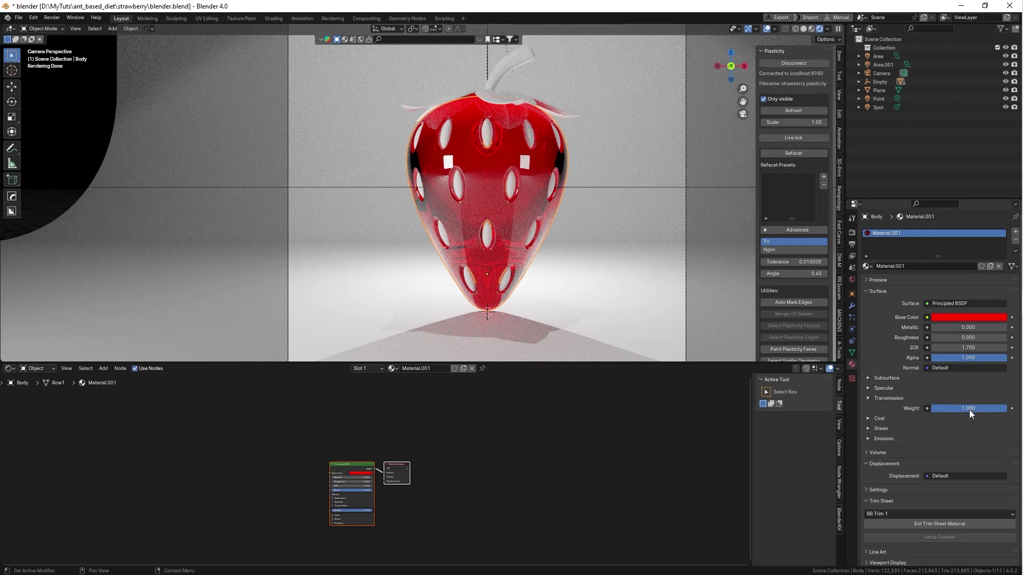
{"action": "left_click_drag", "start_coordinate": [989, 408], "coordinate": [977, 409]}
{"action": "left_click", "coordinate": [980, 409]}
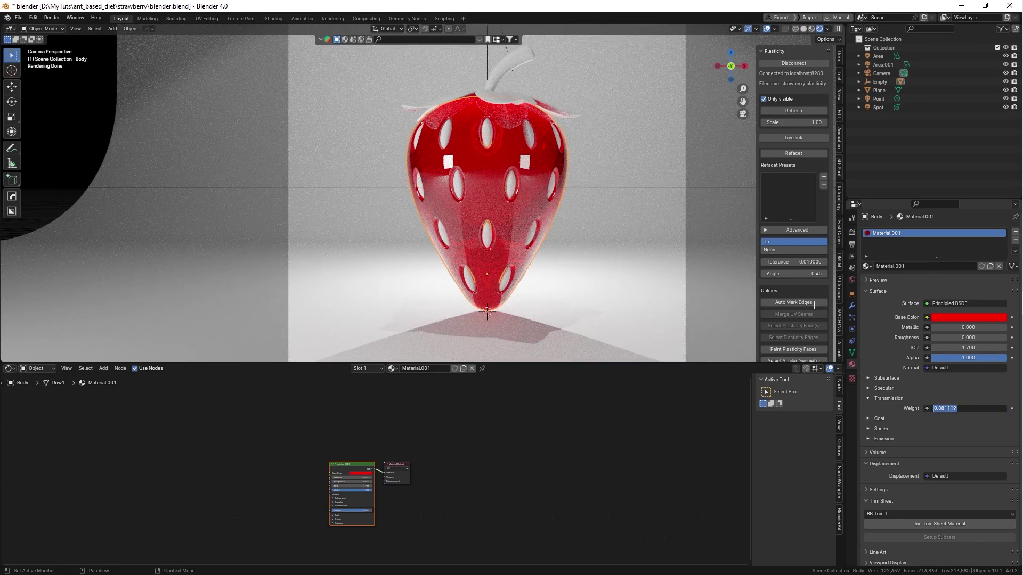
{"action": "type", "text": "1"}
{"action": "key", "text": "Return"}
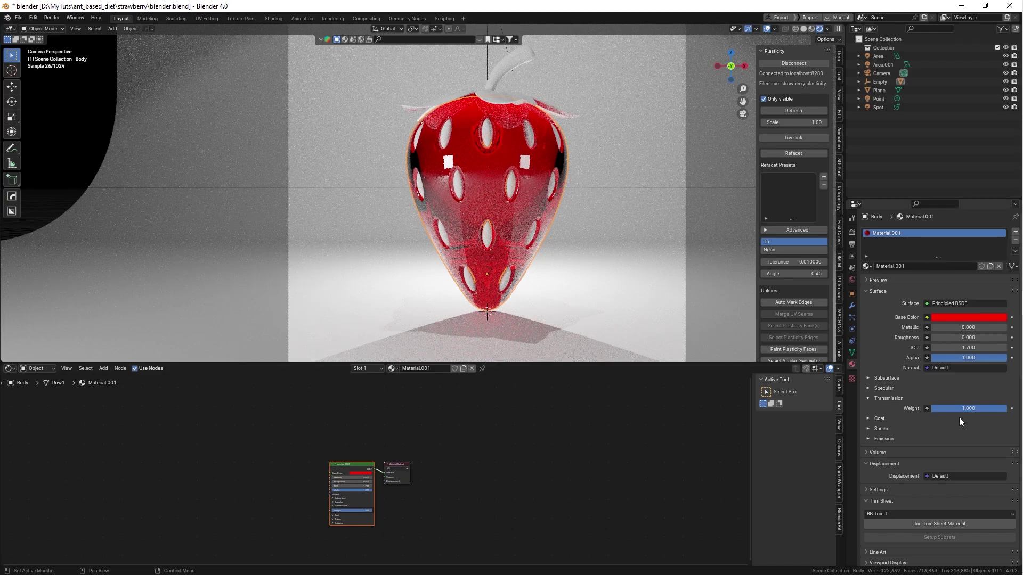
{"action": "left_click", "coordinate": [951, 408]}
{"action": "type", "text": ".7"}
{"action": "key", "text": "Tab"}
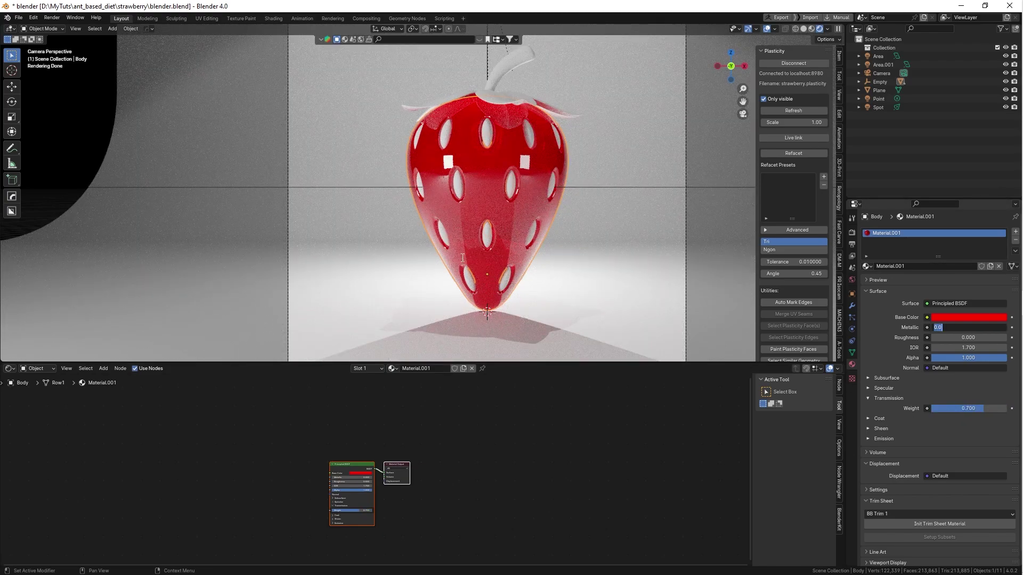
Set the red body material's transmission weight to 0.85
{"action": "left_click", "coordinate": [971, 410]}
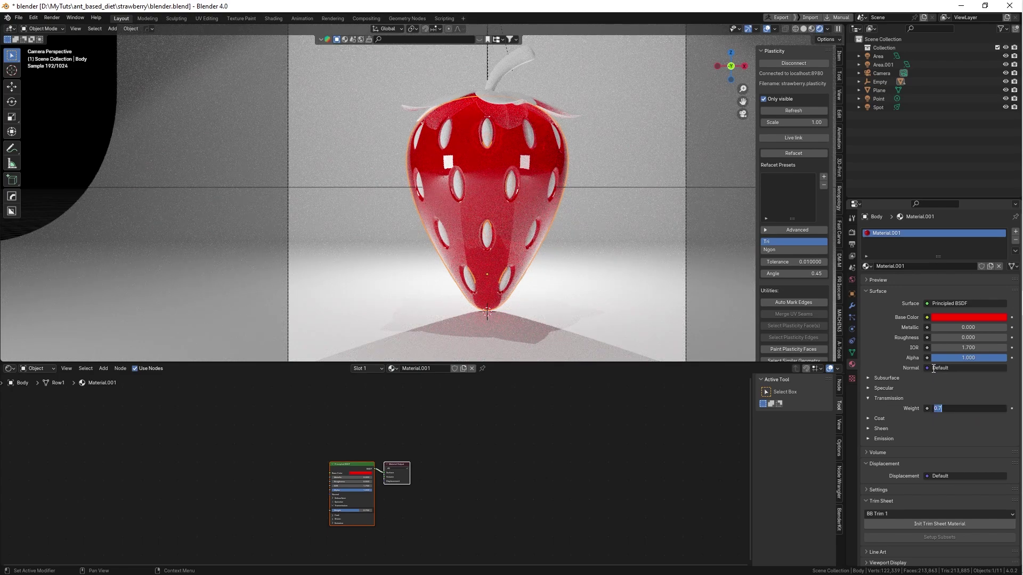
{"action": "type", "text": ".85"}
{"action": "key", "text": "Return"}
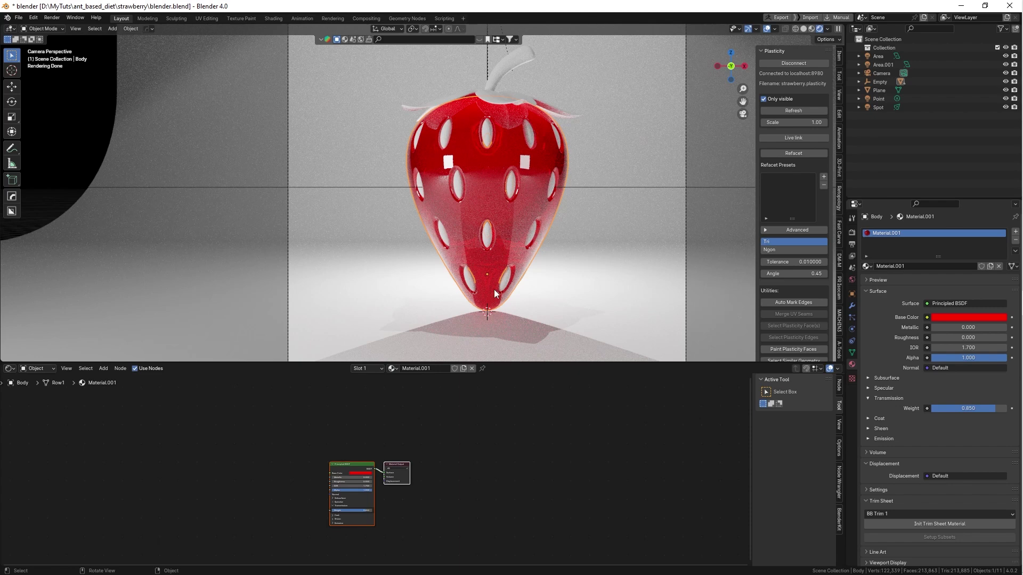
Link the strawberry body's red material to the stem and the leaves
{"action": "left_click", "coordinate": [503, 73]}
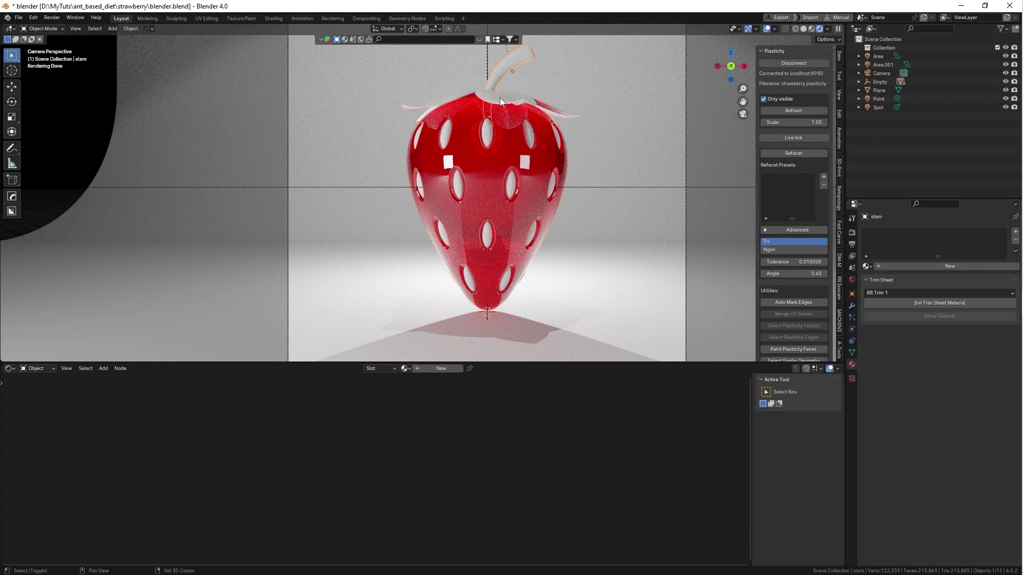
{"action": "left_click", "coordinate": [499, 98], "text": "shift"}
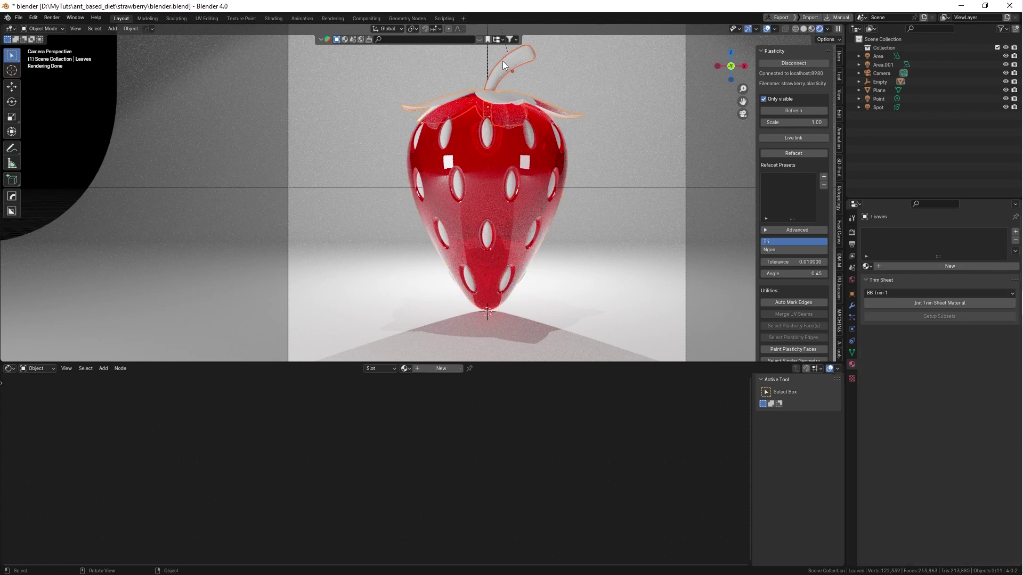
{"action": "key", "text": "shift"}
{"action": "left_click", "coordinate": [491, 170], "text": "shift"}
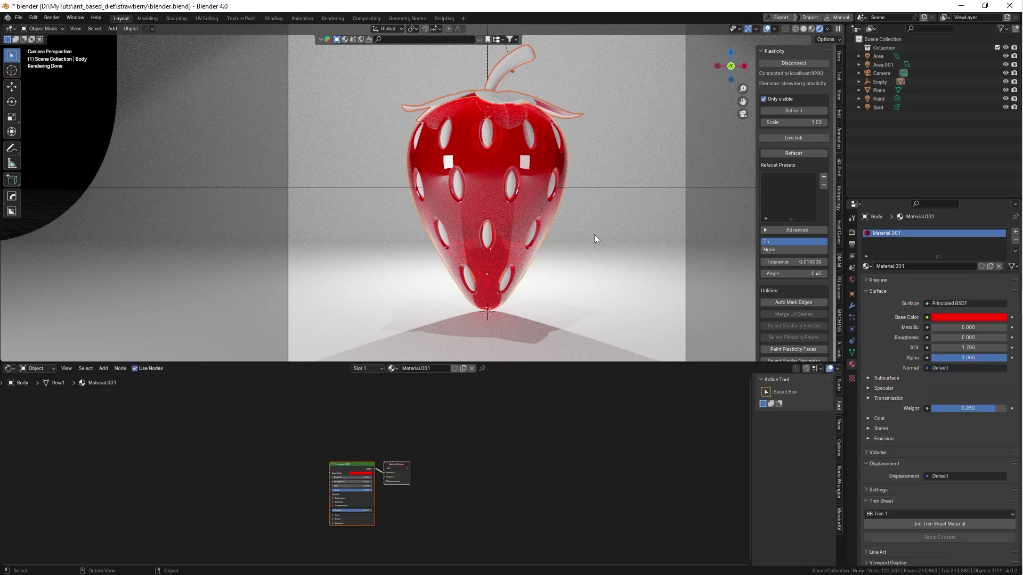
{"action": "key", "text": "ctrl+l"}
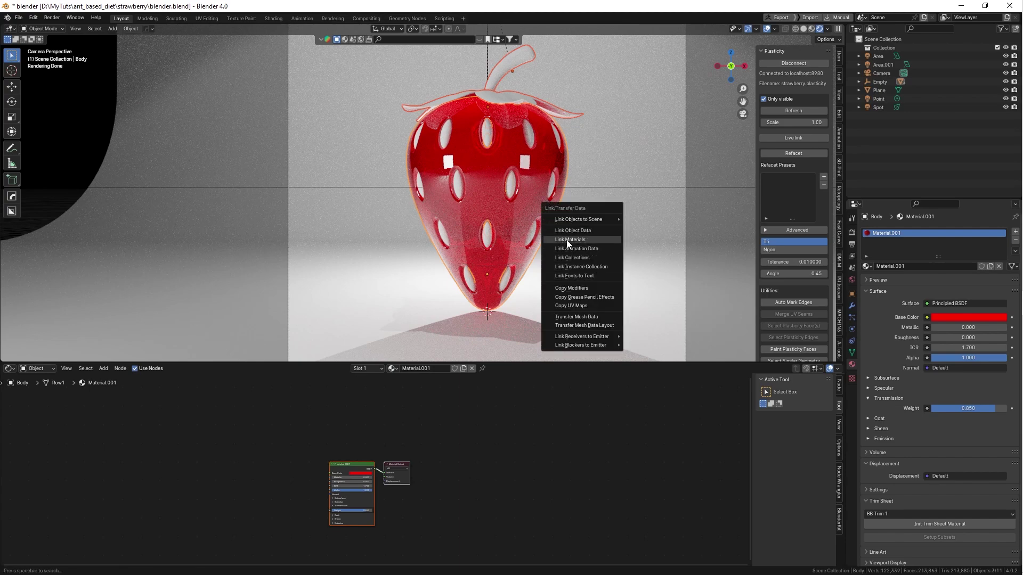
{"action": "left_click", "coordinate": [568, 241]}
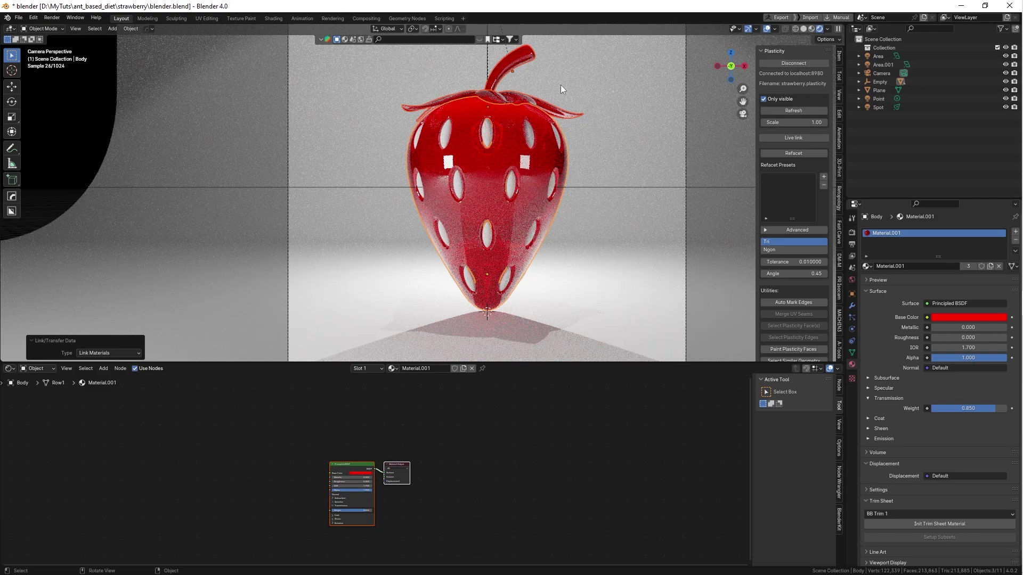
{"action": "left_click", "coordinate": [609, 114]}
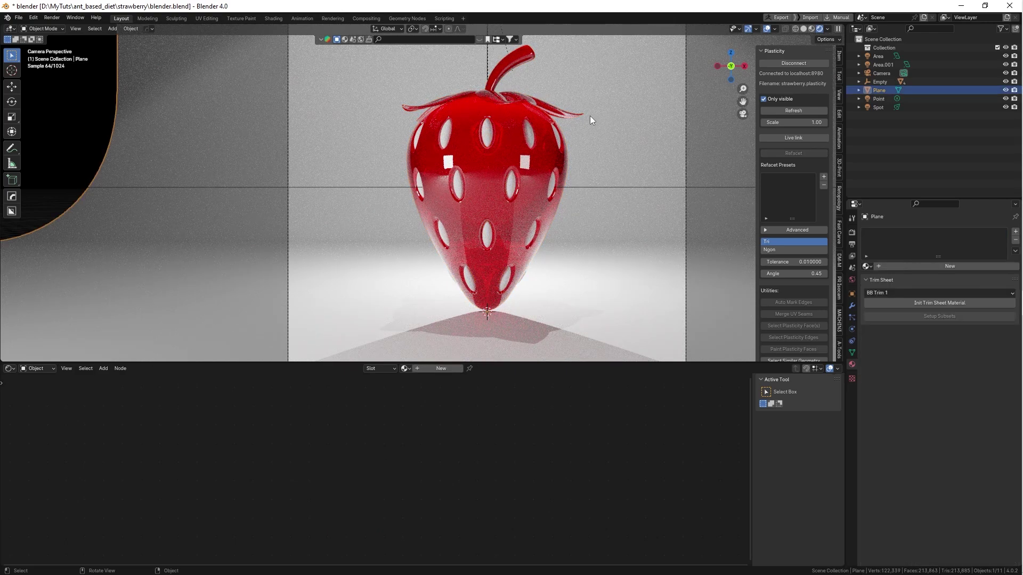
Make the leaves' material a separate copy of the red one and change its base color to bright yellowish green
{"action": "left_click", "coordinate": [493, 94]}
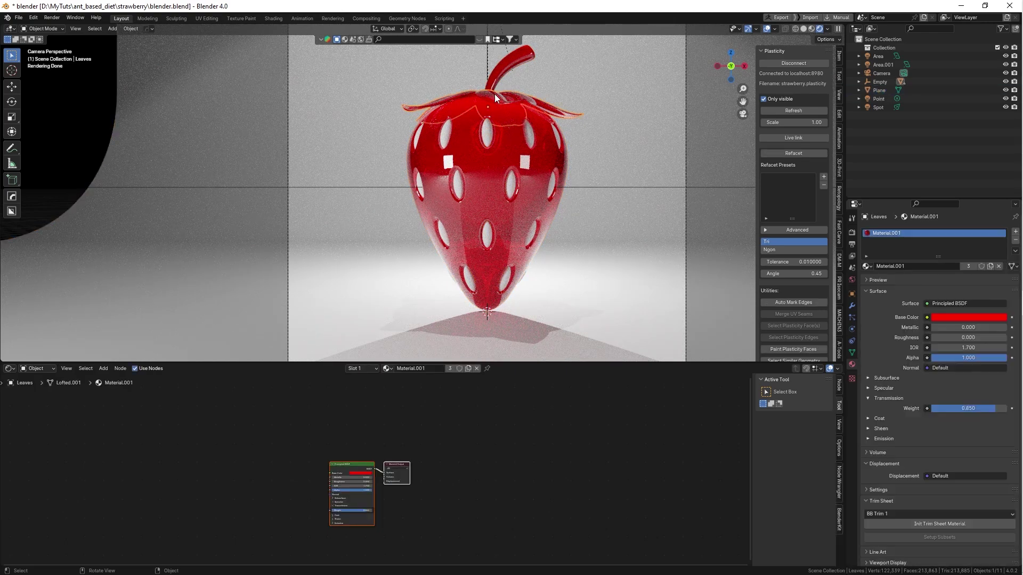
{"action": "left_click", "coordinate": [991, 267]}
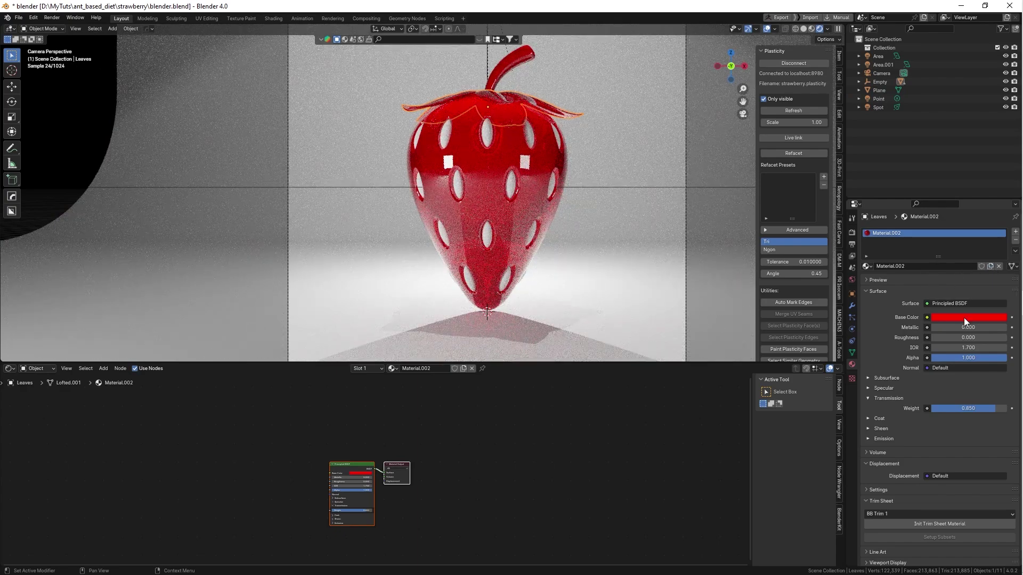
{"action": "left_click", "coordinate": [963, 318]}
{"action": "left_click_drag", "start_coordinate": [939, 229], "coordinate": [902, 216]}
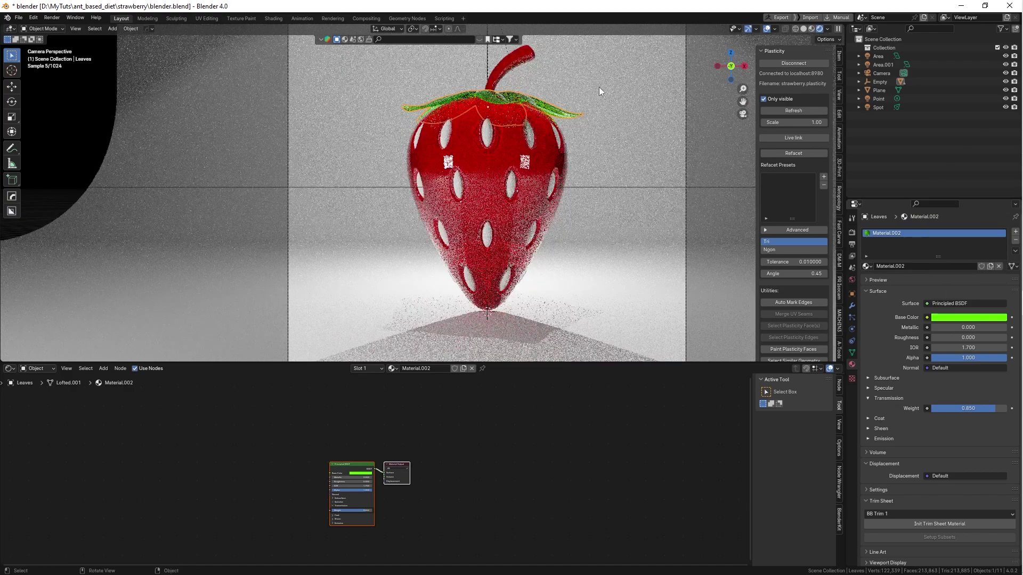
Link the leaves' green material to the stem
{"action": "left_click", "coordinate": [504, 65], "text": "shift"}
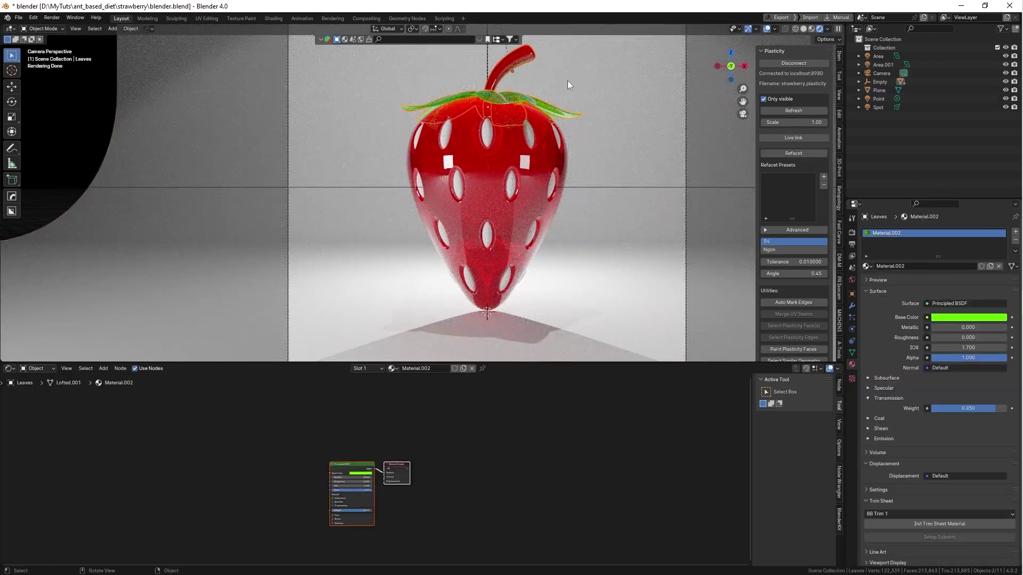
{"action": "left_click", "coordinate": [504, 59]}
{"action": "left_click", "coordinate": [506, 57]}
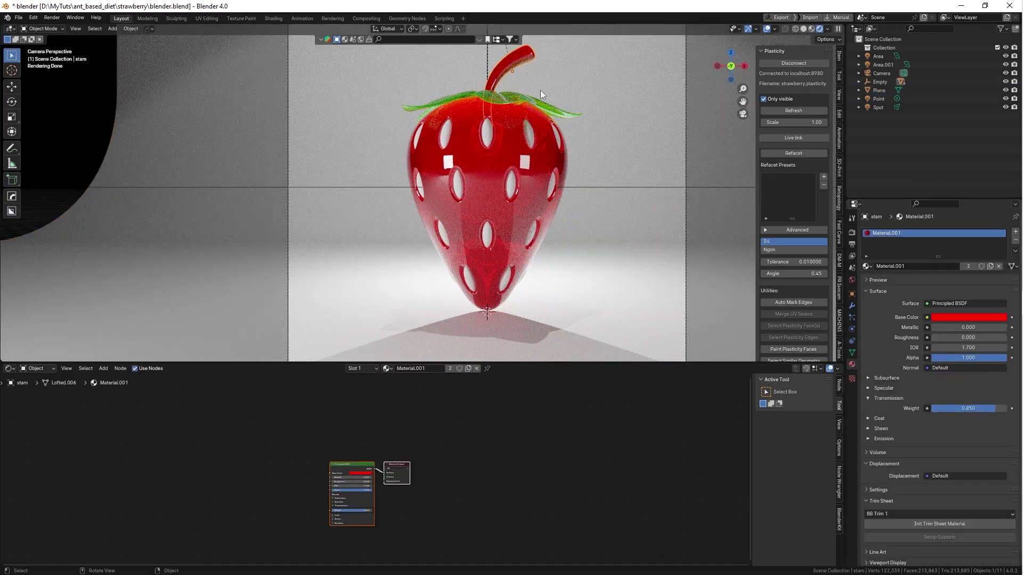
{"action": "left_click", "coordinate": [560, 111], "text": "shift"}
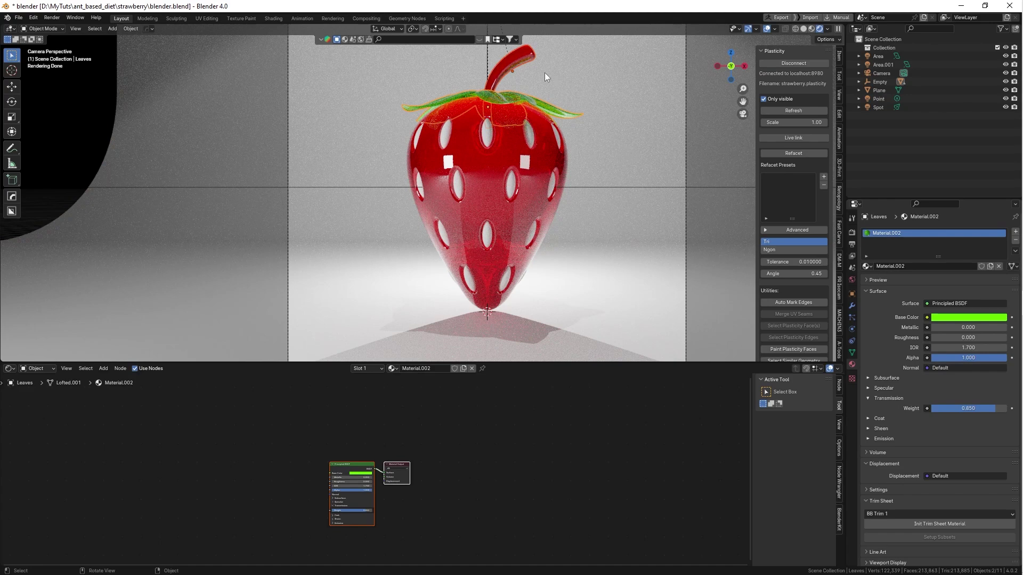
{"action": "key", "text": "ctrl+l"}
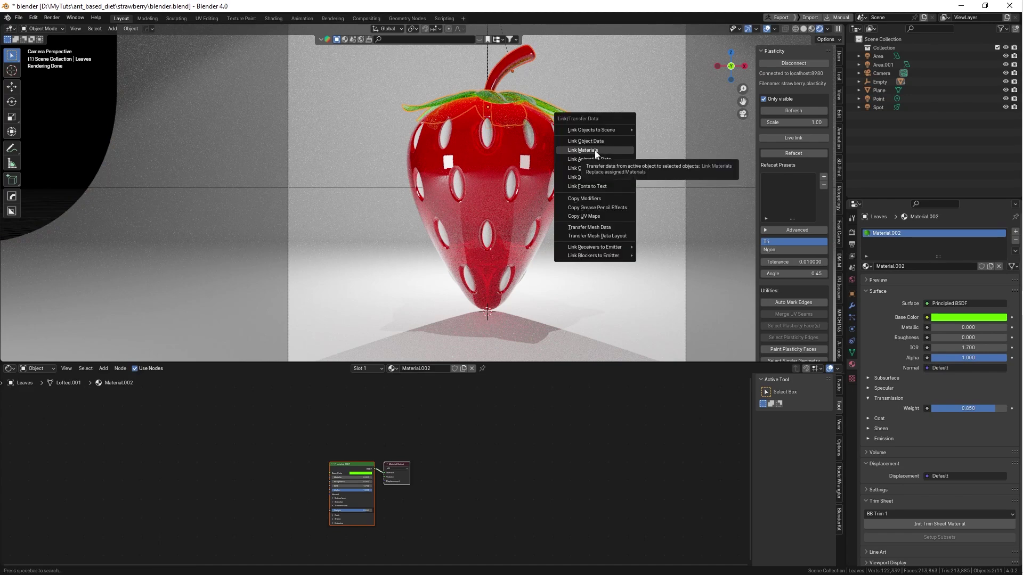
{"action": "left_click", "coordinate": [595, 151]}
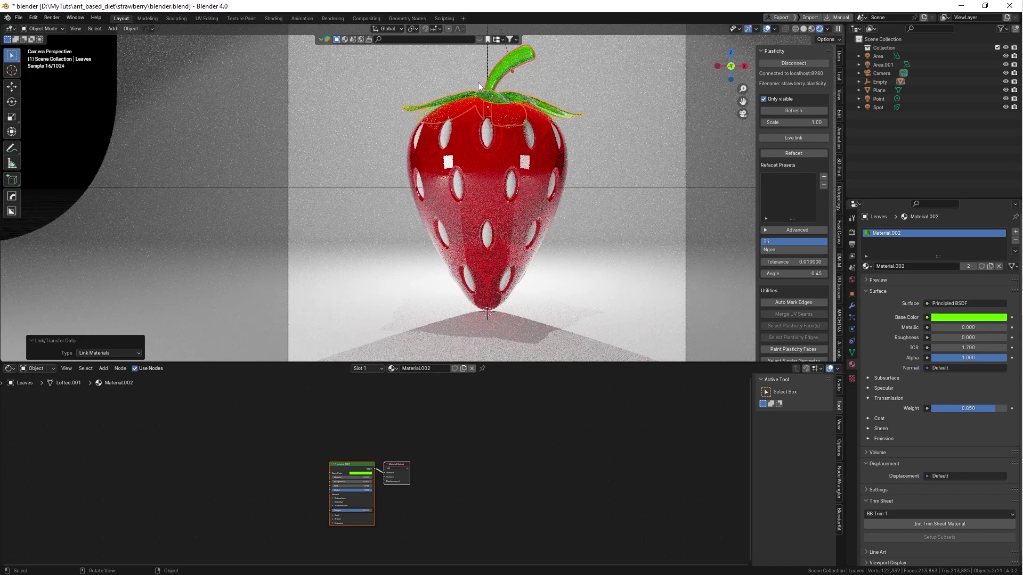
Assign a new material to the strawberry's core with the seeds and set its base color to golden yellow
{"action": "middle_click_drag", "start_coordinate": [606, 114], "coordinate": [582, 133], "text": "shift"}
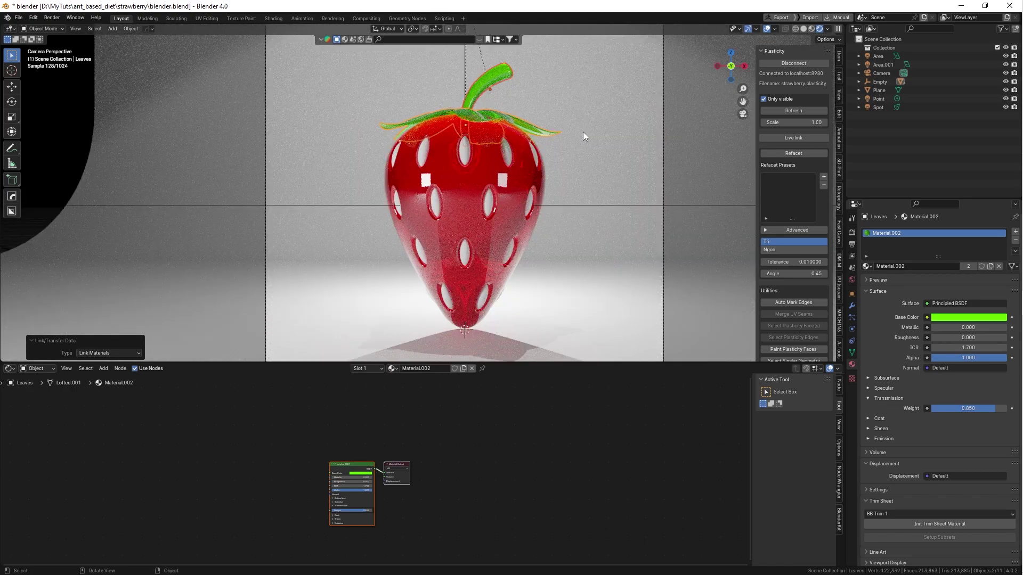
{"action": "left_click", "coordinate": [489, 210]}
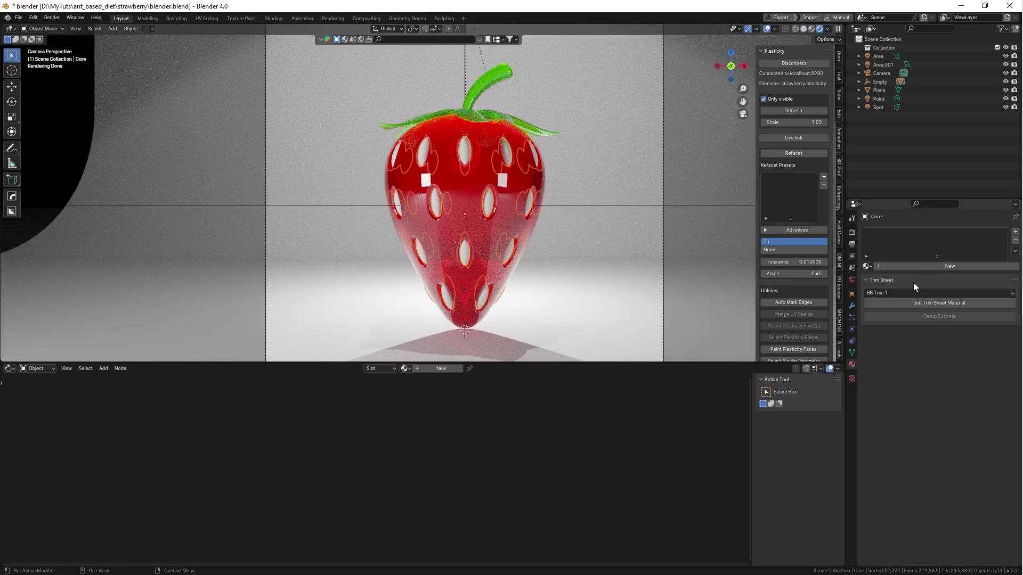
{"action": "left_click", "coordinate": [945, 266]}
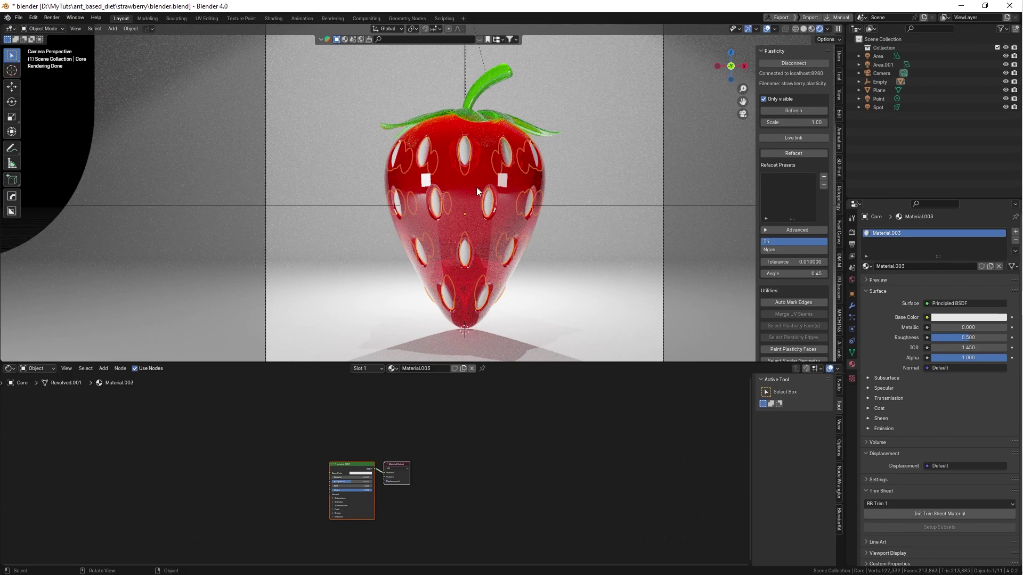
{"action": "left_click", "coordinate": [555, 246]}
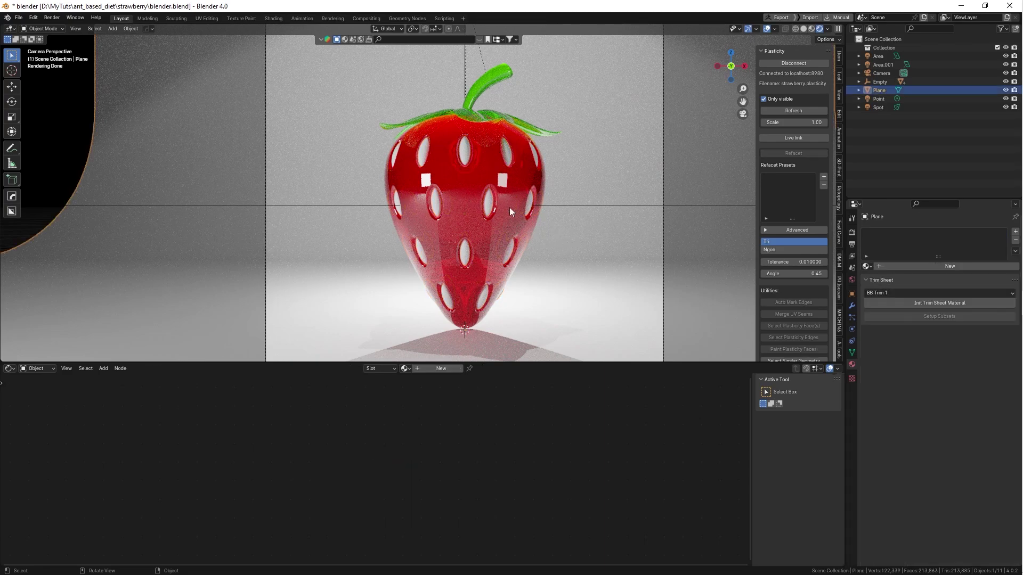
{"action": "left_click", "coordinate": [490, 202]}
{"action": "left_click", "coordinate": [959, 317]}
{"action": "left_click_drag", "start_coordinate": [938, 236], "coordinate": [912, 248]}
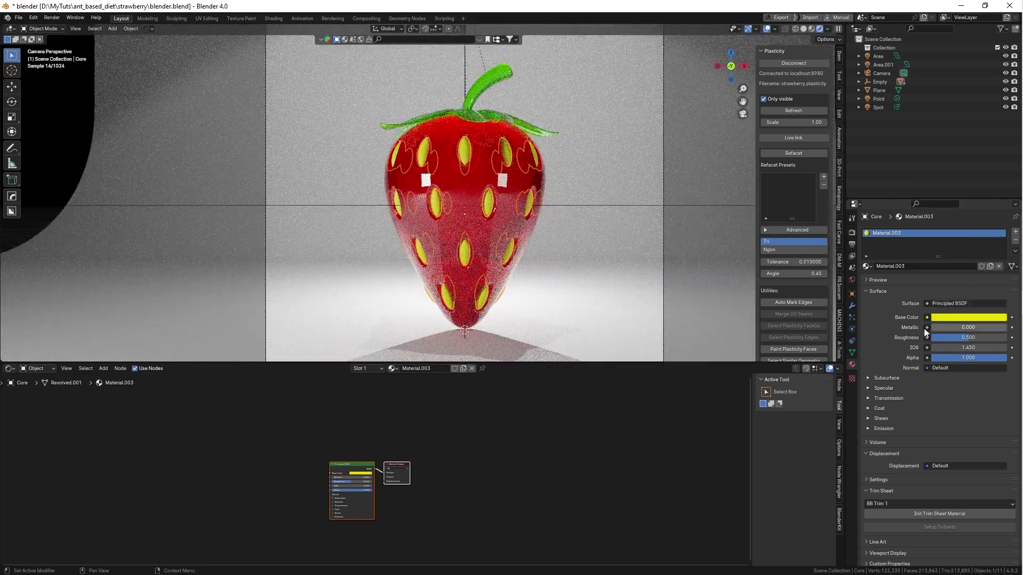
{"action": "left_click", "coordinate": [942, 321]}
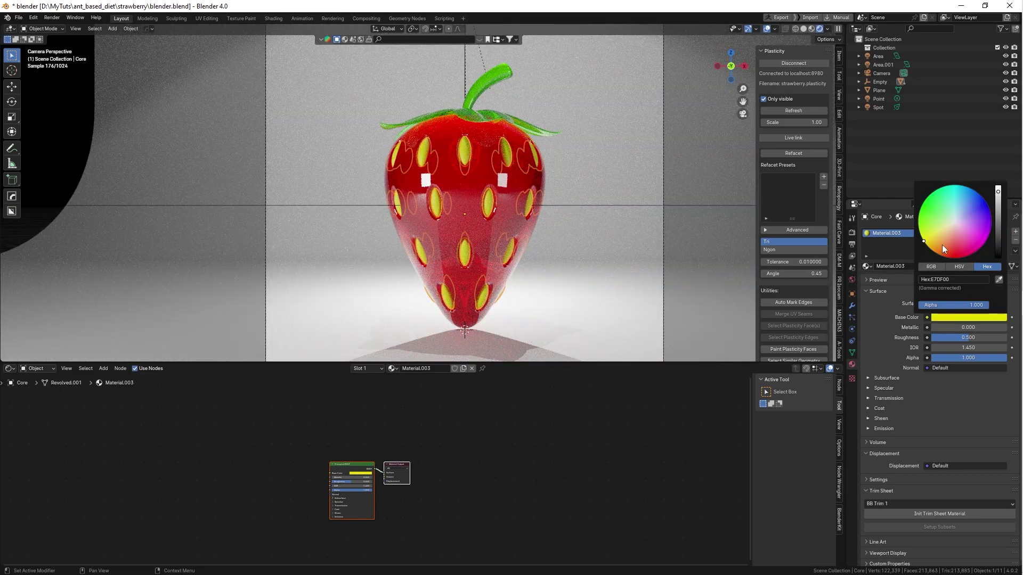
{"action": "left_click_drag", "start_coordinate": [927, 244], "coordinate": [928, 252]}
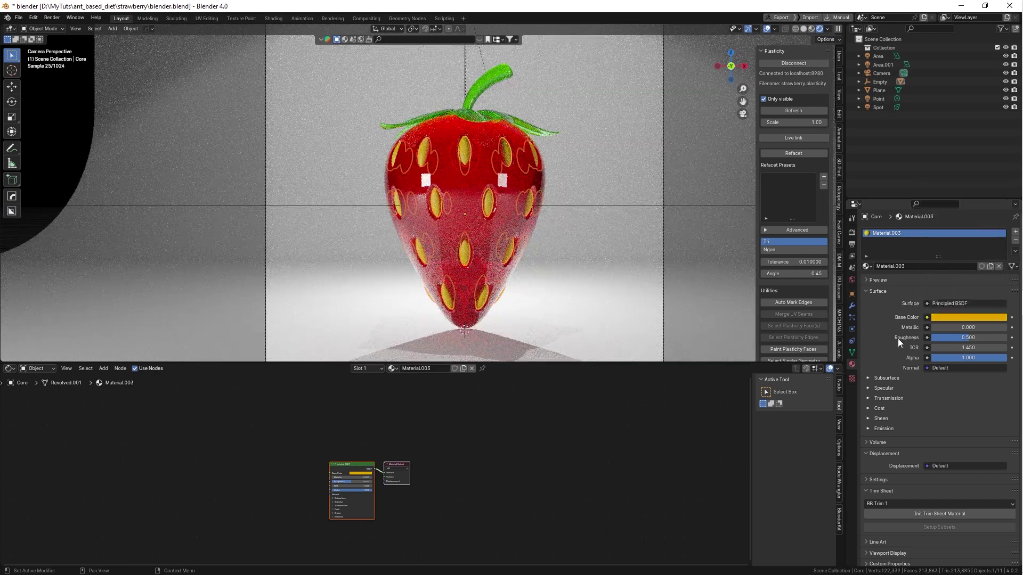
Set the golden core material's metallic value to 1 and its roughness to 0.7
{"action": "left_click", "coordinate": [957, 328]}
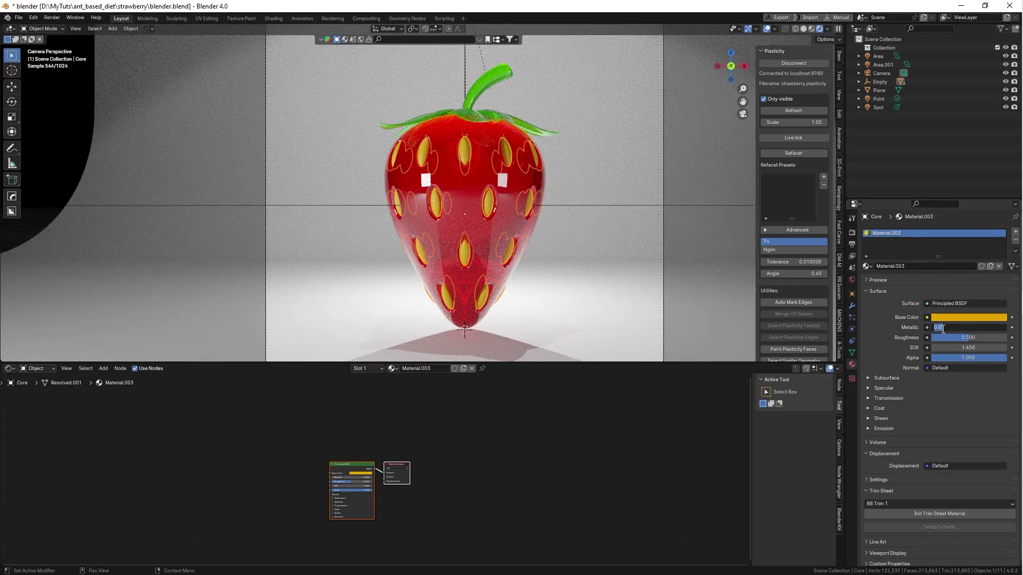
{"action": "type", "text": "1"}
{"action": "key", "text": "Return"}
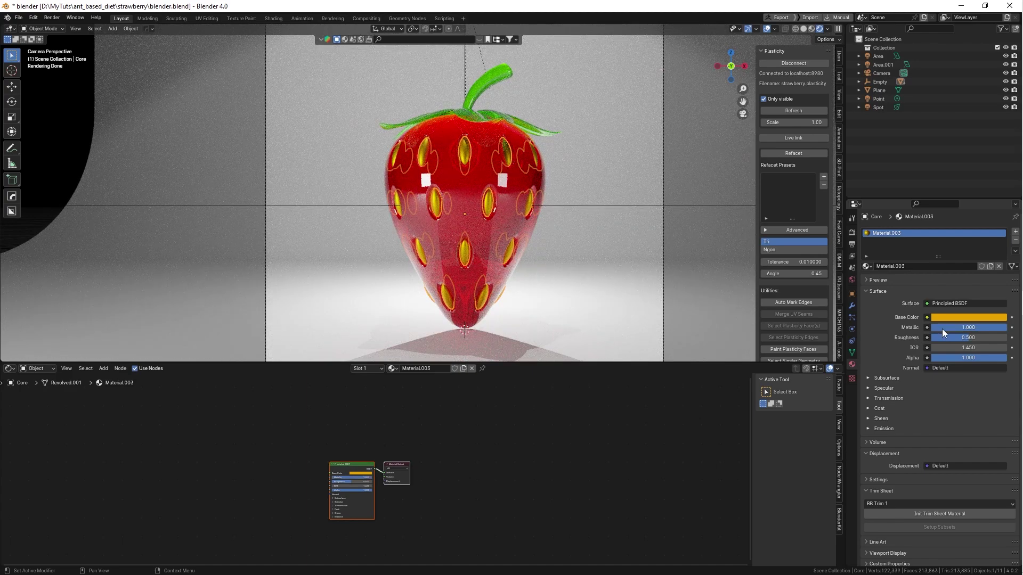
{"action": "left_click", "coordinate": [979, 337]}
{"action": "key", "text": "BackSpace"}
{"action": "type", "text": ".7"}
{"action": "key", "text": "Return"}
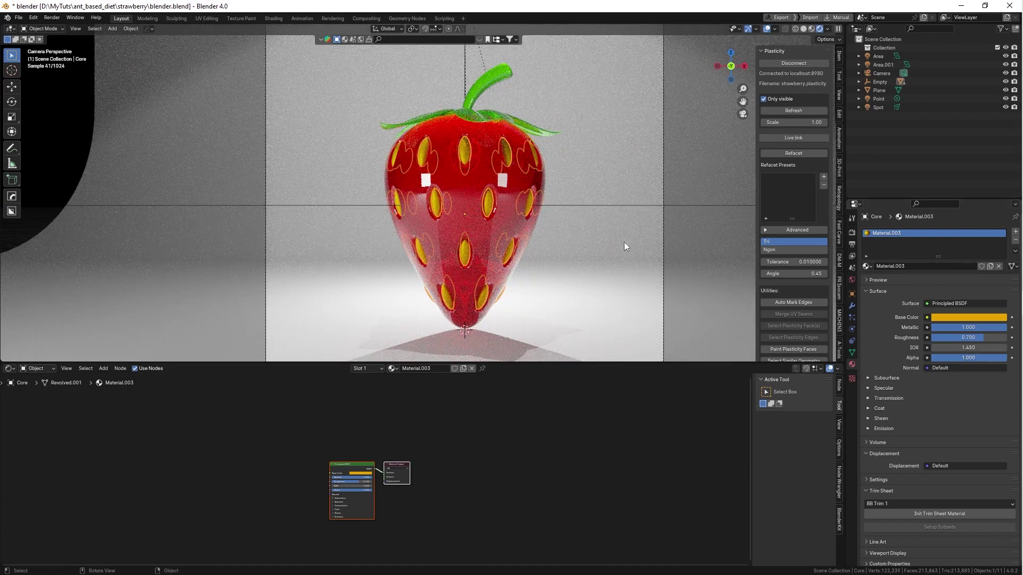
{"action": "left_click", "coordinate": [554, 246]}
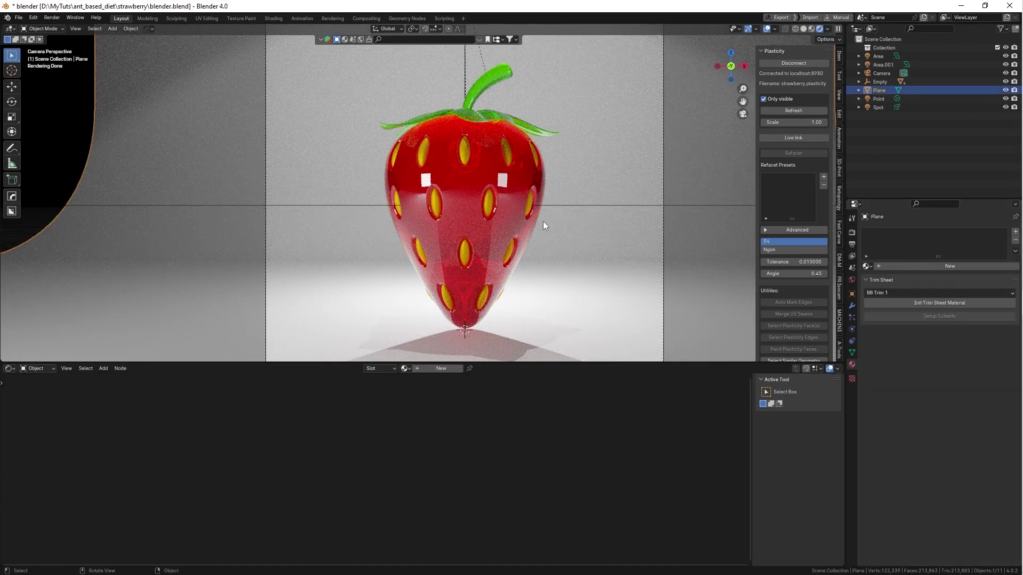